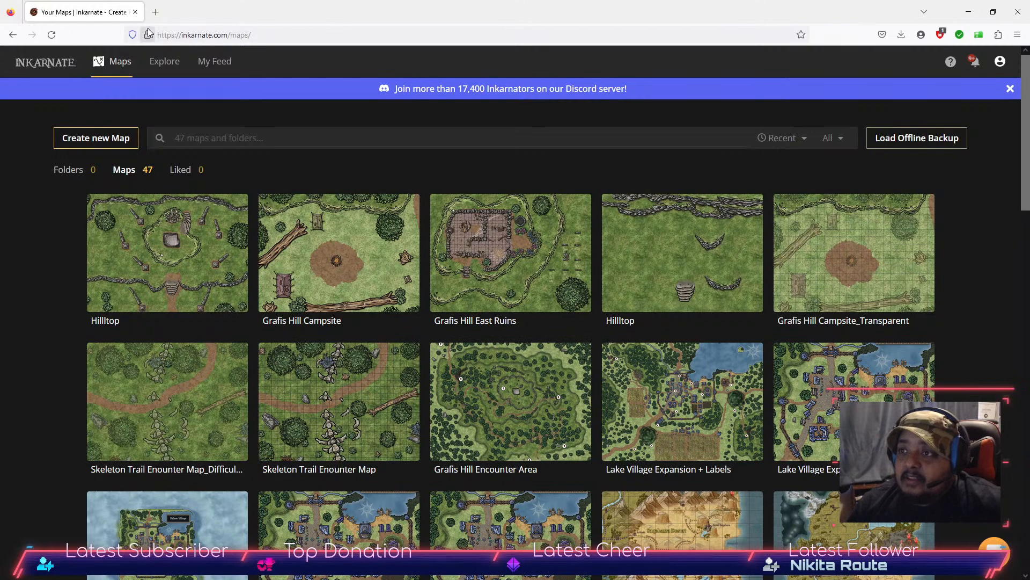
Step: Open the inkarnate.com/maps page in a second browser tab, reusing the current page's address
click(197, 38)
key(ctrl+c)
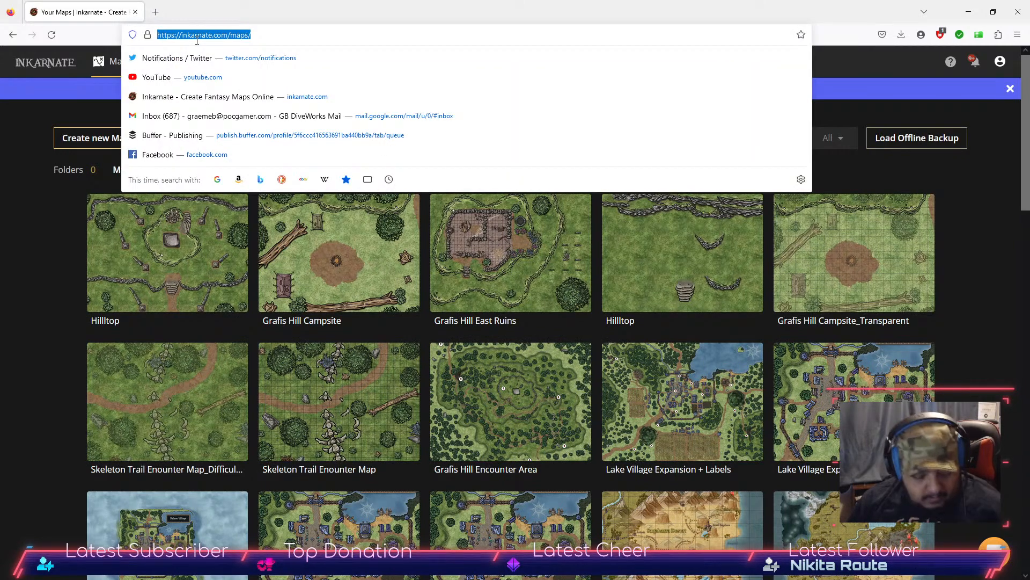
click(156, 12)
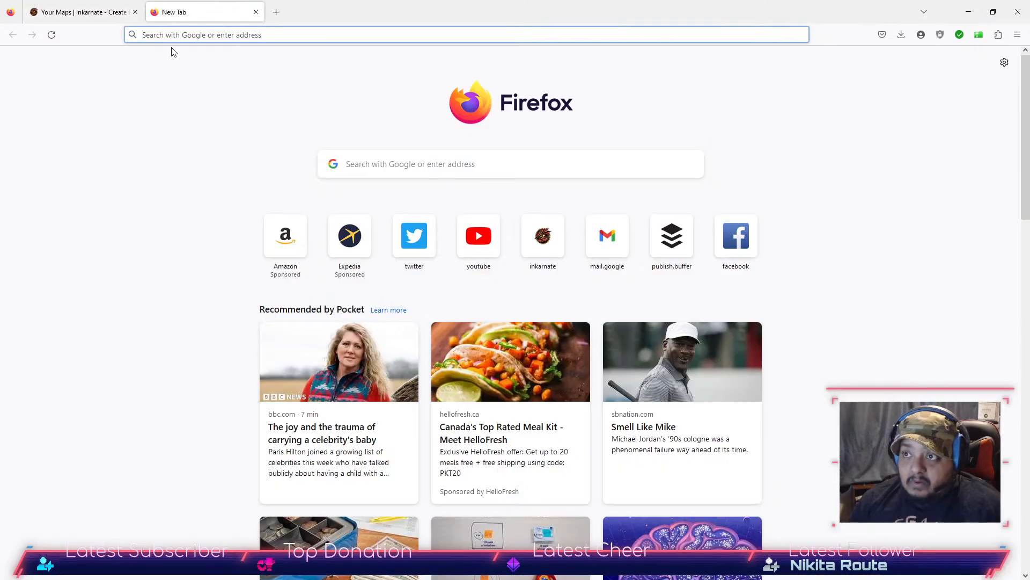
key(ctrl+v)
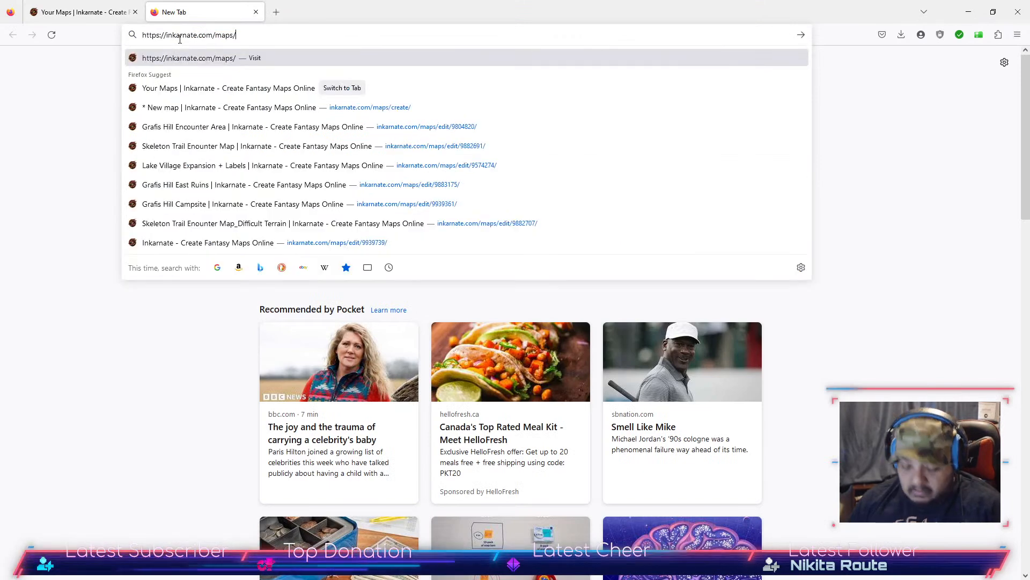
key(Return)
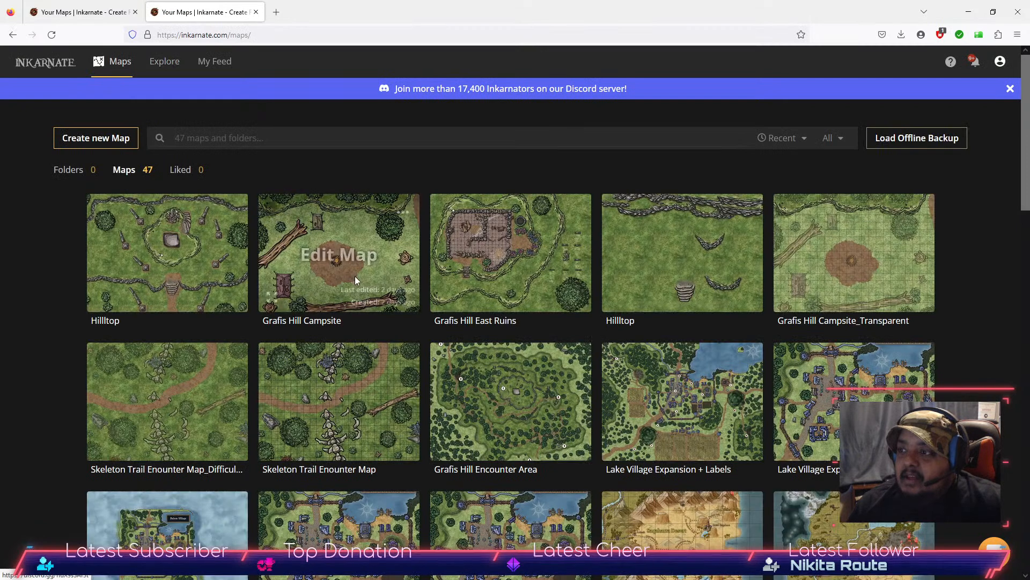
Step: Open the Grafis Hill Encounter Area map in the original tab and the most recent Hilltop map in the second tab
click(86, 12)
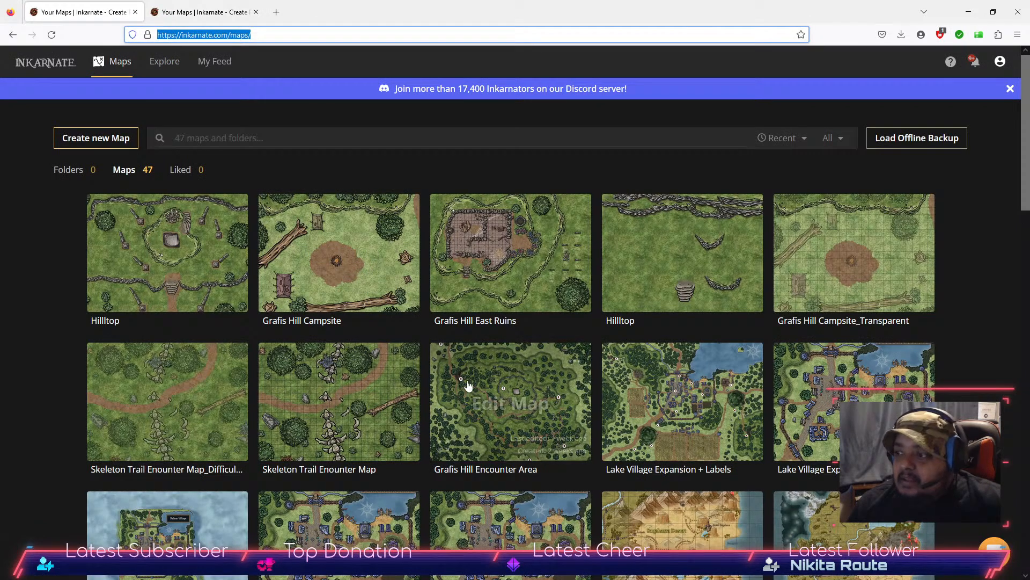
click(494, 409)
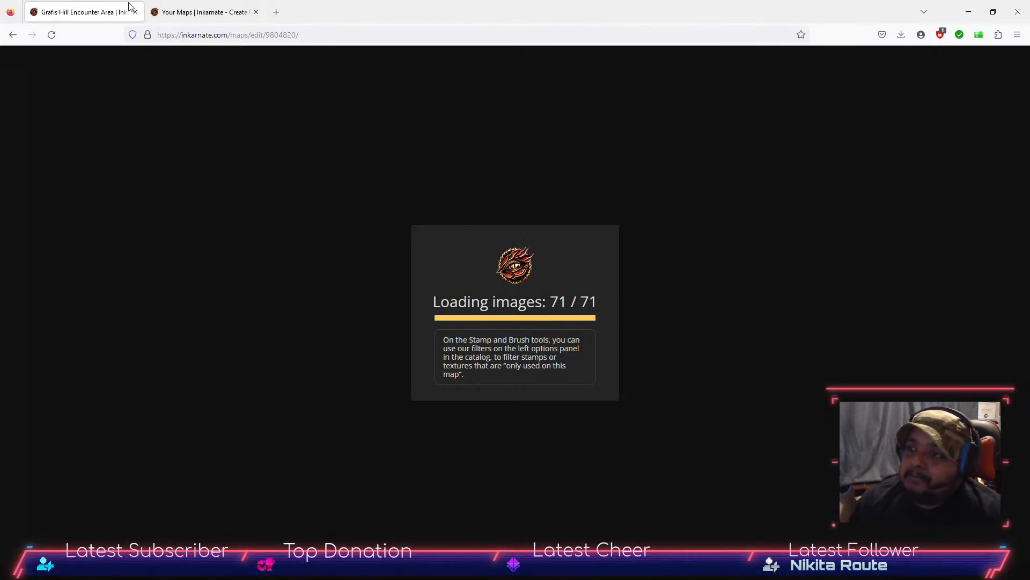
click(202, 17)
mouse_move(183, 273)
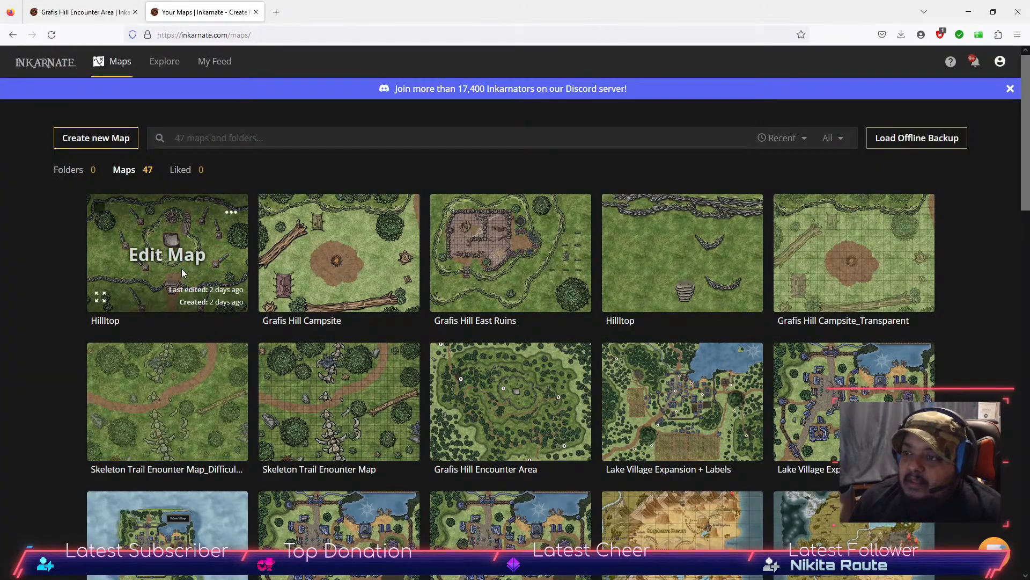
click(170, 255)
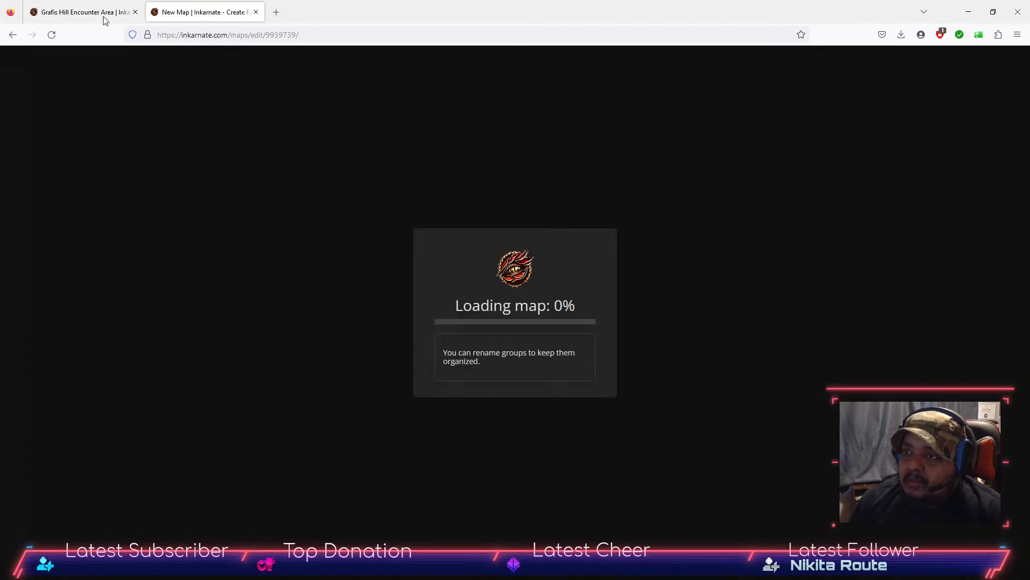
Step: Examine the Grafis Hill Encounter Area map, and bring the whole Hilltop map into view with the selection tool active
click(106, 19)
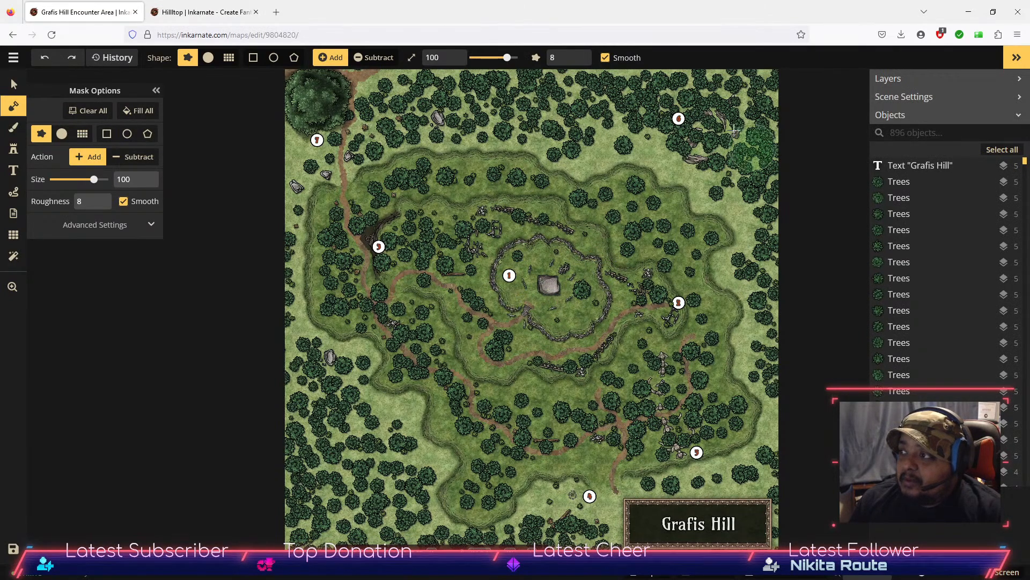
click(14, 84)
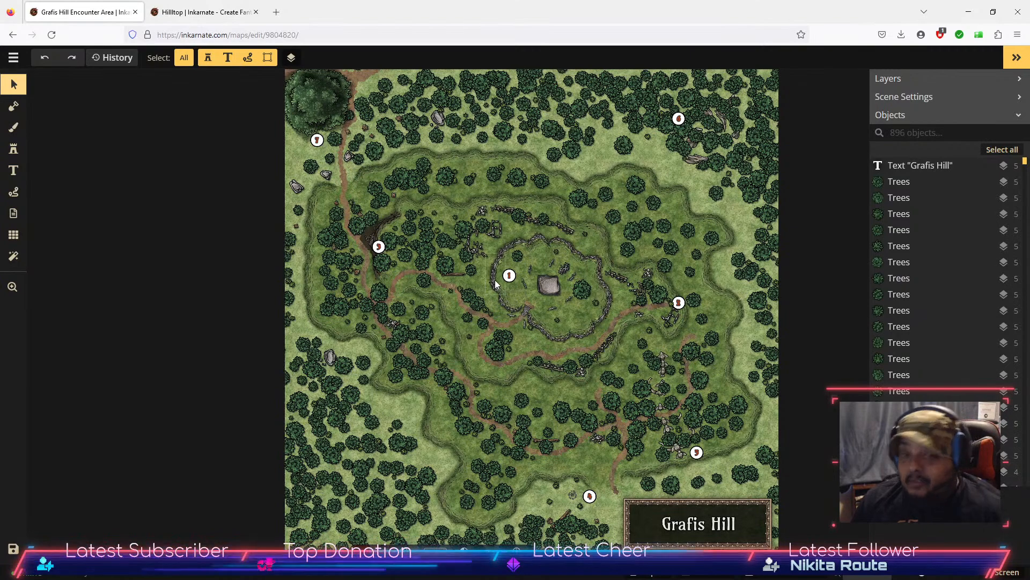
click(223, 12)
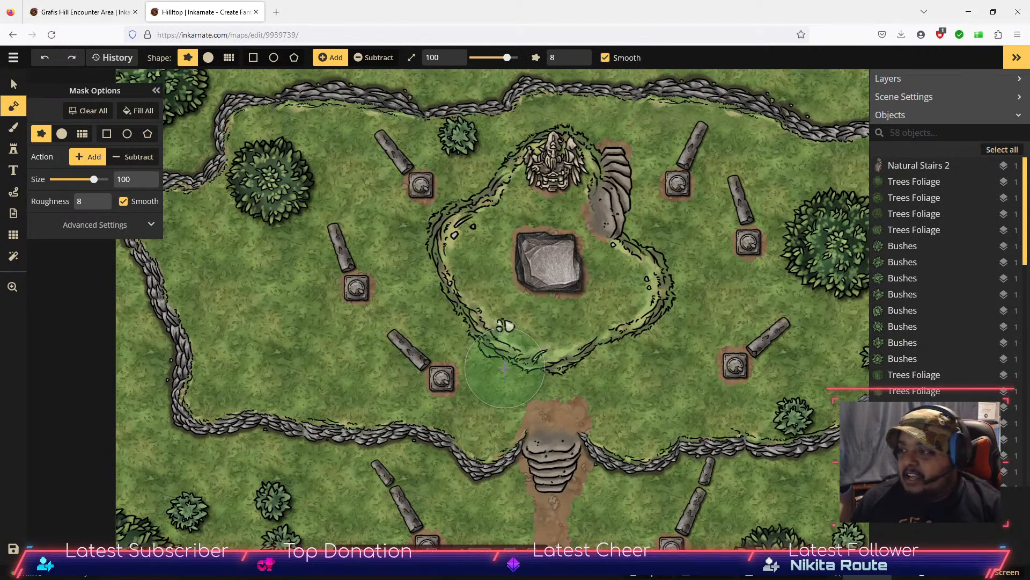
scroll(504, 367, down, 1)
scroll(505, 367, down, 3)
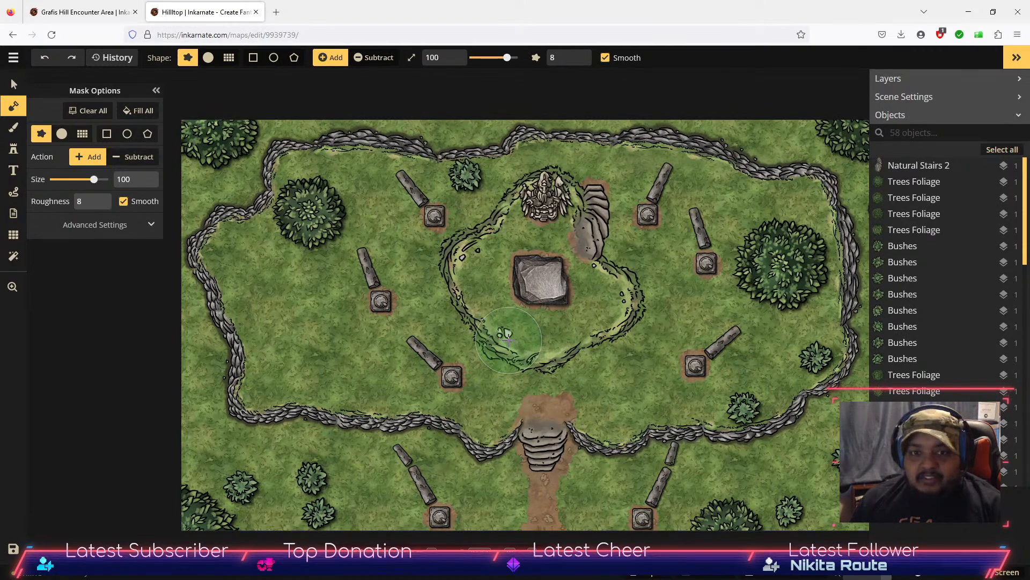
scroll(574, 391, down, 1)
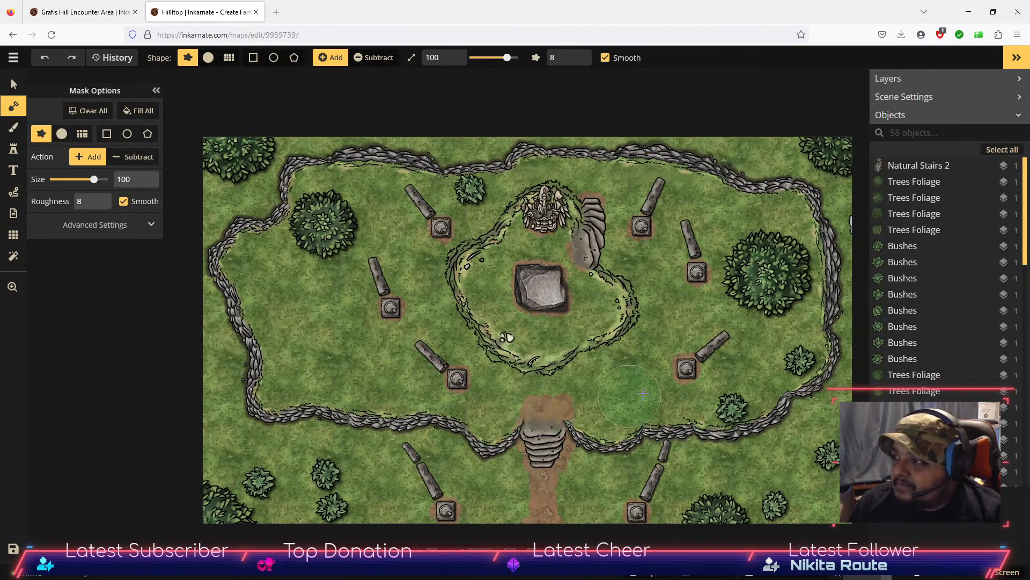
click(13, 84)
key(space)
drag(676, 340, 631, 317)
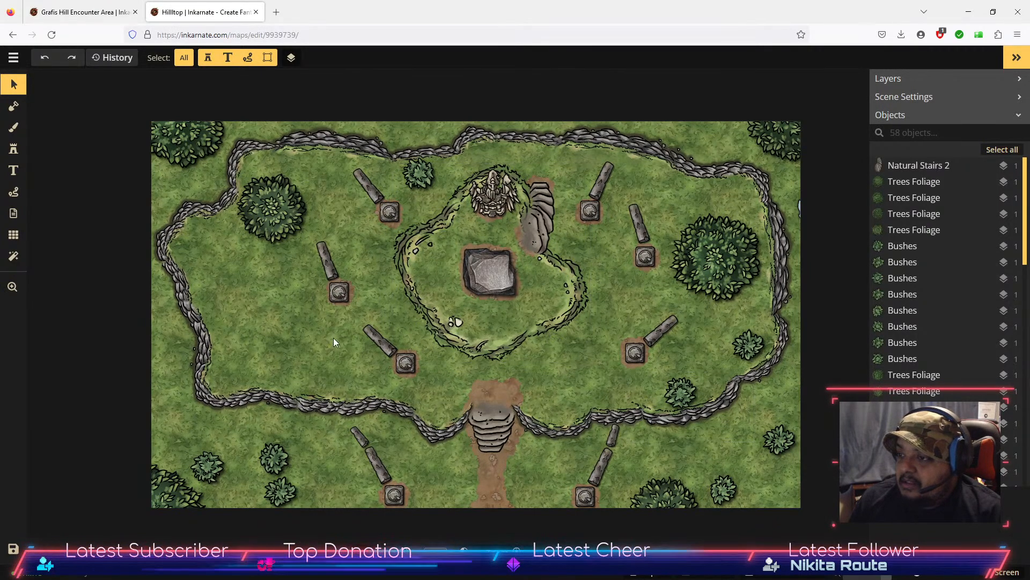
Step: Place four Stable Fence stamps from the Watercolor Battlemaps Castle pack side by side on the grass in the Hilltop map's lower-left area
click(14, 148)
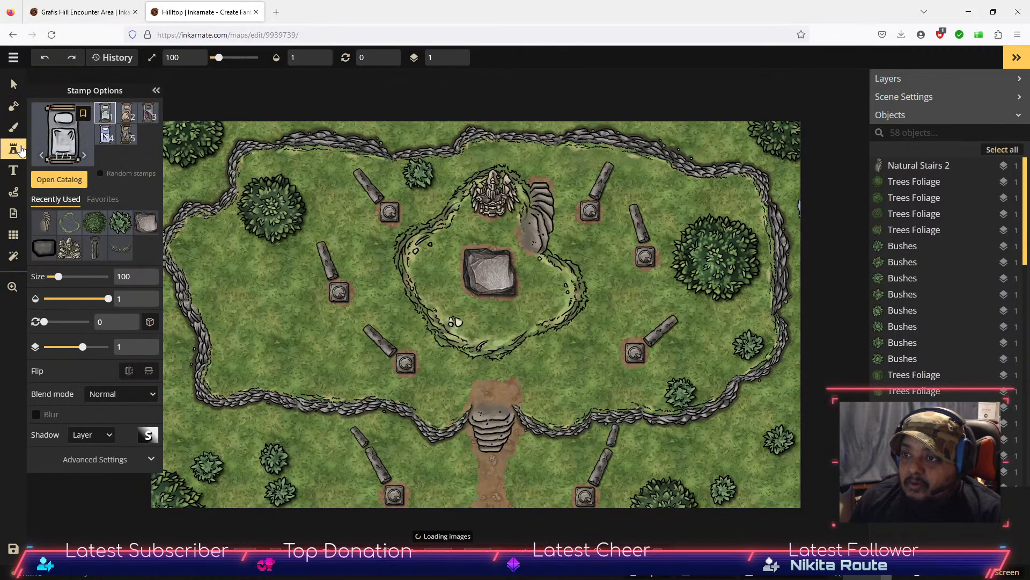
click(62, 182)
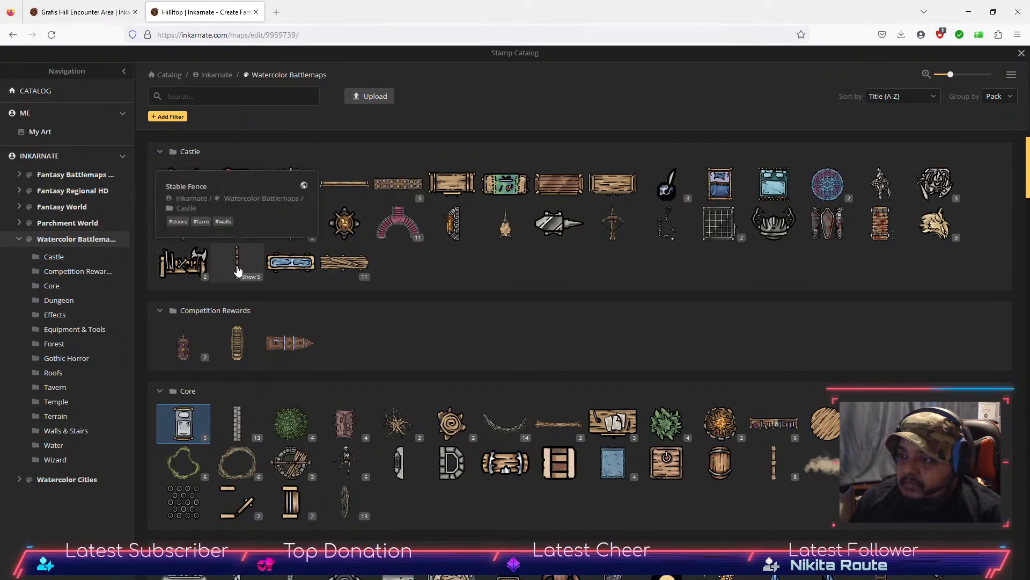
scroll(199, 306, down, 3)
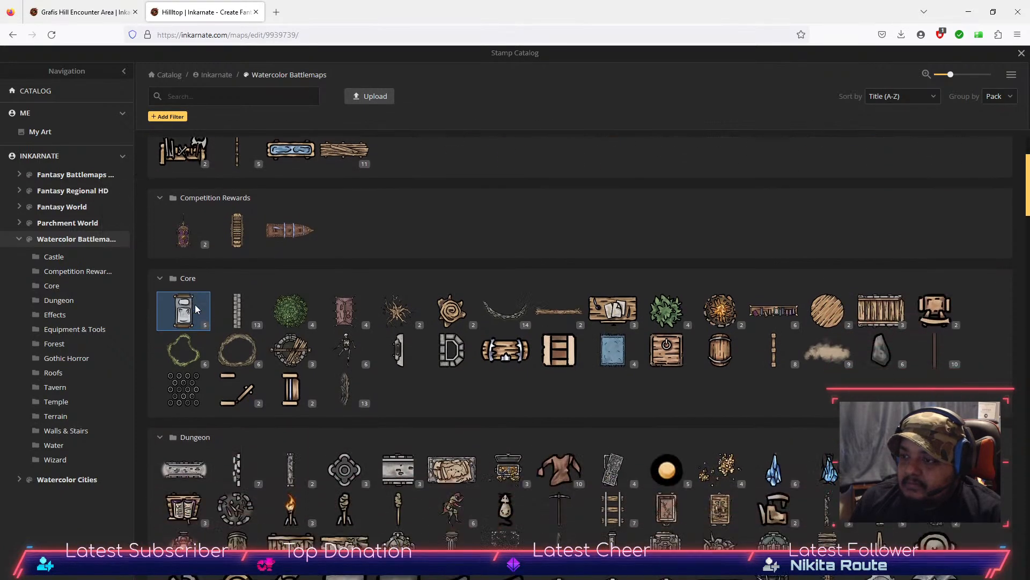
scroll(195, 309, up, 3)
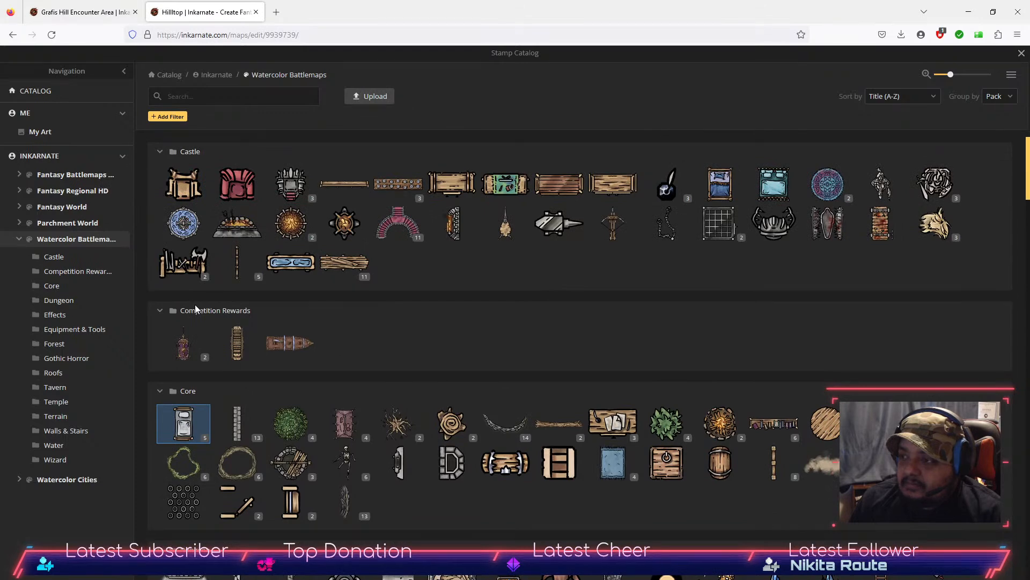
scroll(195, 304, down, 3)
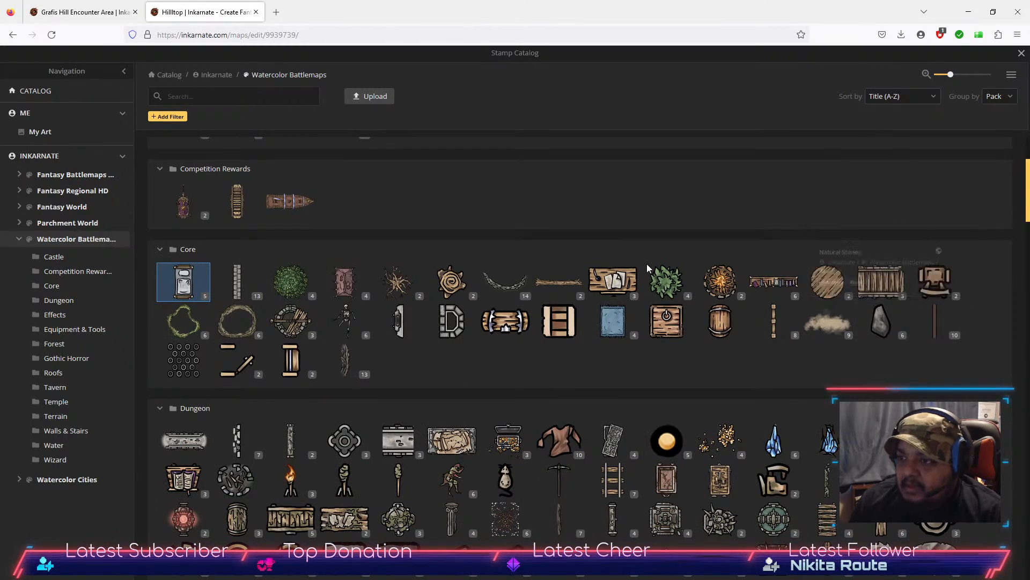
scroll(359, 293, up, 1)
scroll(360, 287, up, 3)
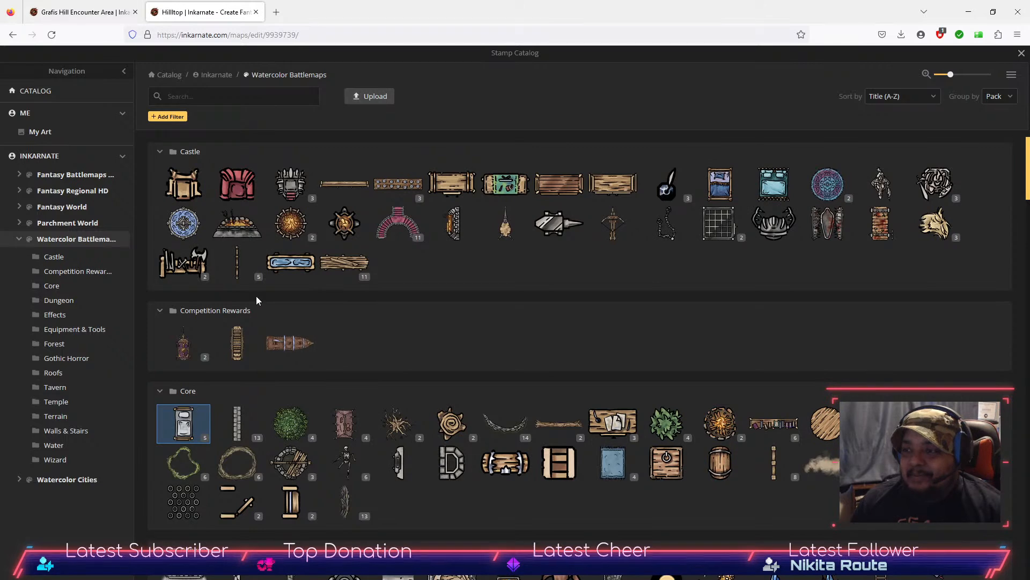
click(240, 267)
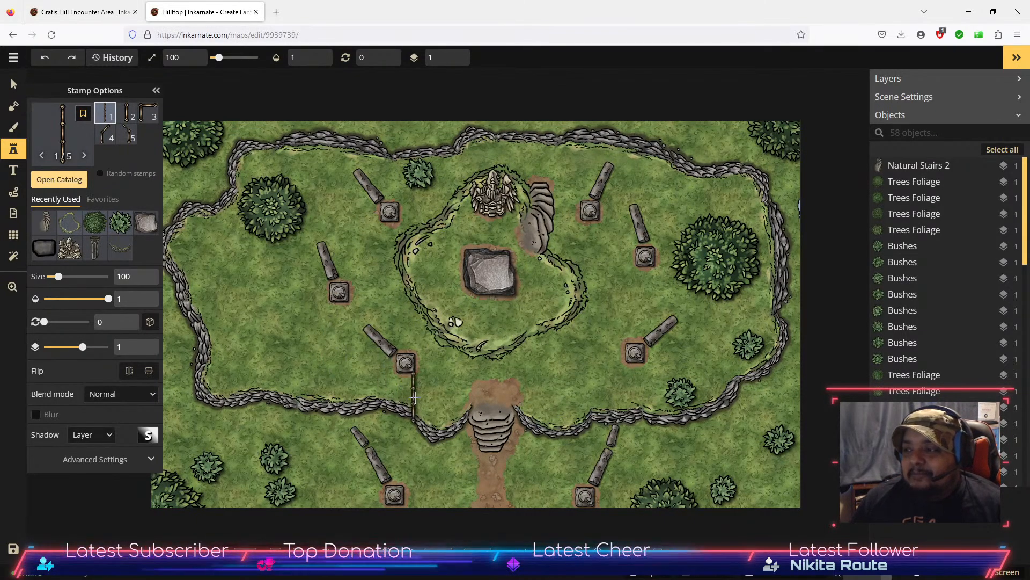
click(333, 368)
click(293, 361)
click(256, 345)
click(220, 301)
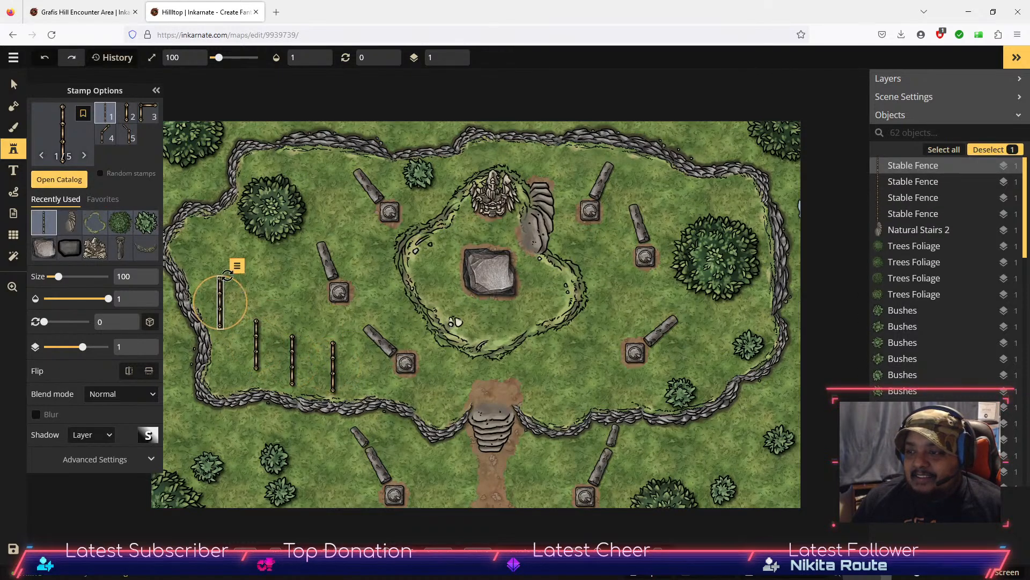
Step: Rotate two of the Stable Fence stamps to 90 and 270 degrees and line them up end to end along the lower stone wall
click(13, 84)
click(334, 354)
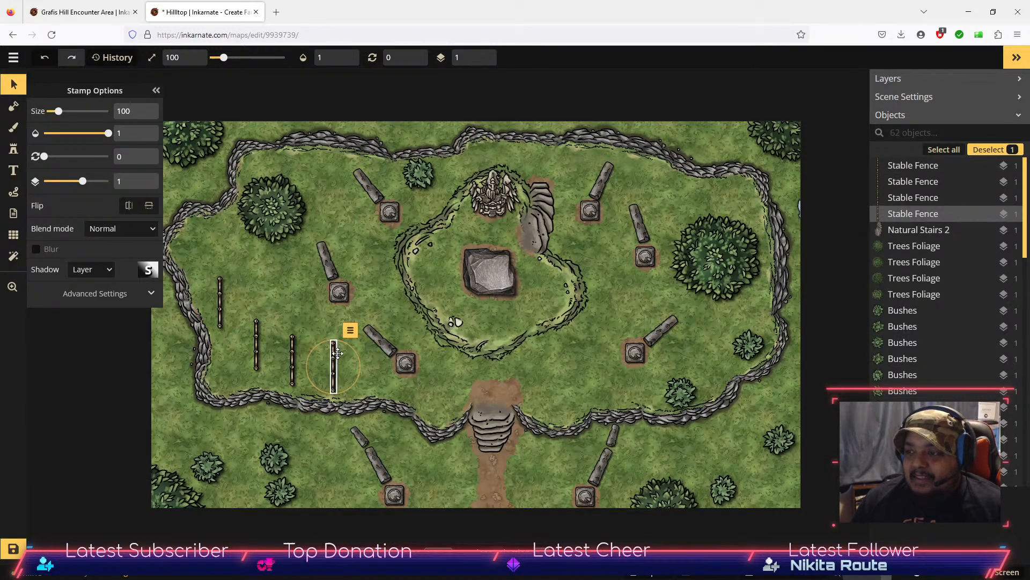
drag(341, 339, 419, 398)
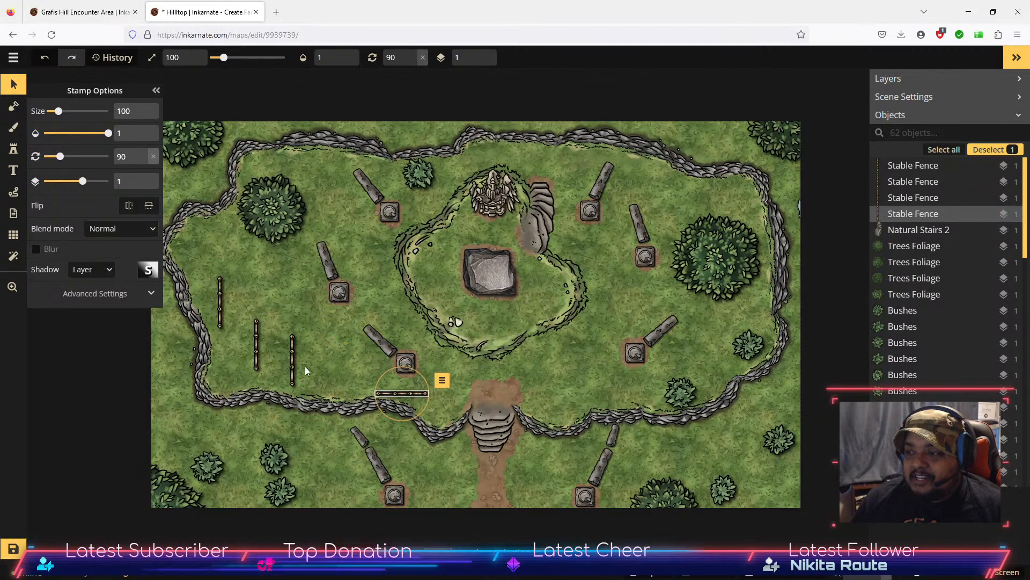
click(292, 357)
drag(304, 333, 360, 391)
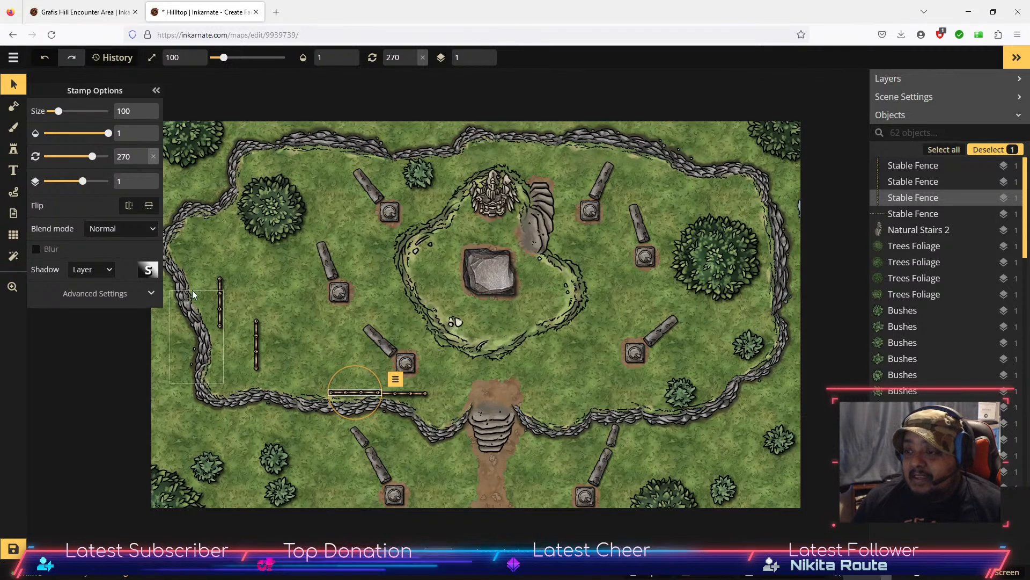
Step: Delete all four Stable Fence stamps from the Hilltop map
drag(203, 275, 270, 355)
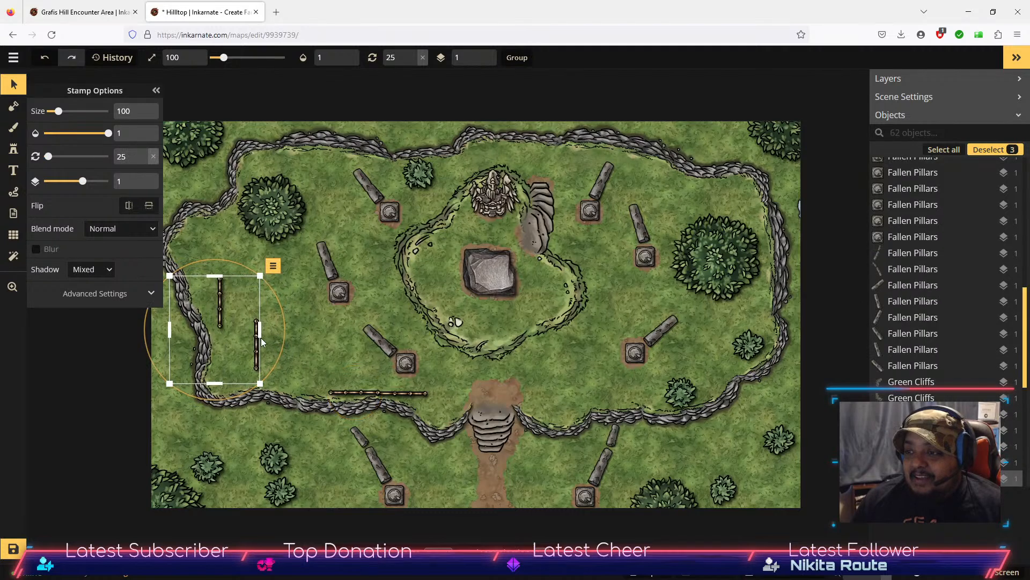
click(303, 342)
click(256, 343)
key(Delete)
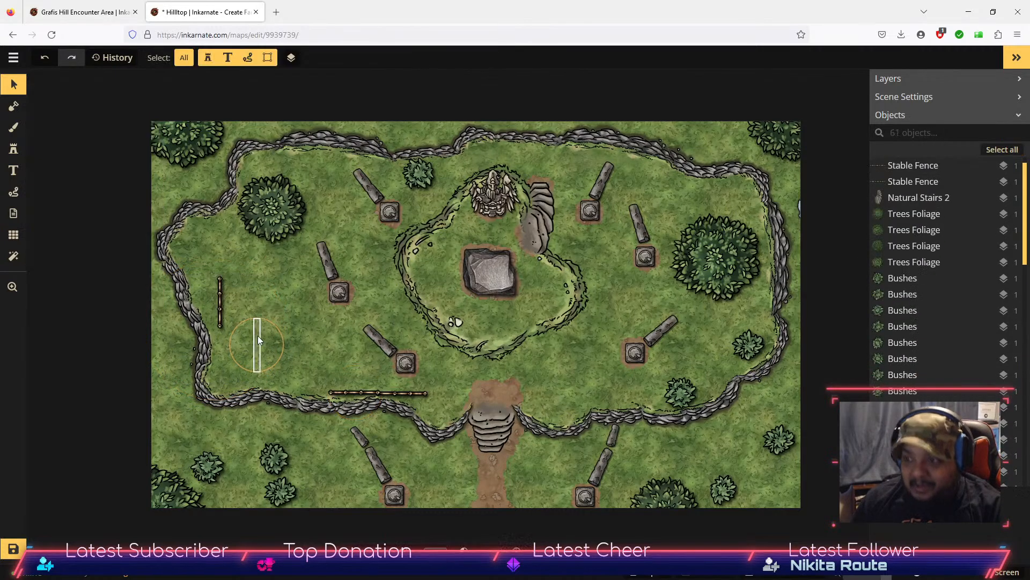
click(221, 297)
key(Delete)
click(365, 392)
key(Delete)
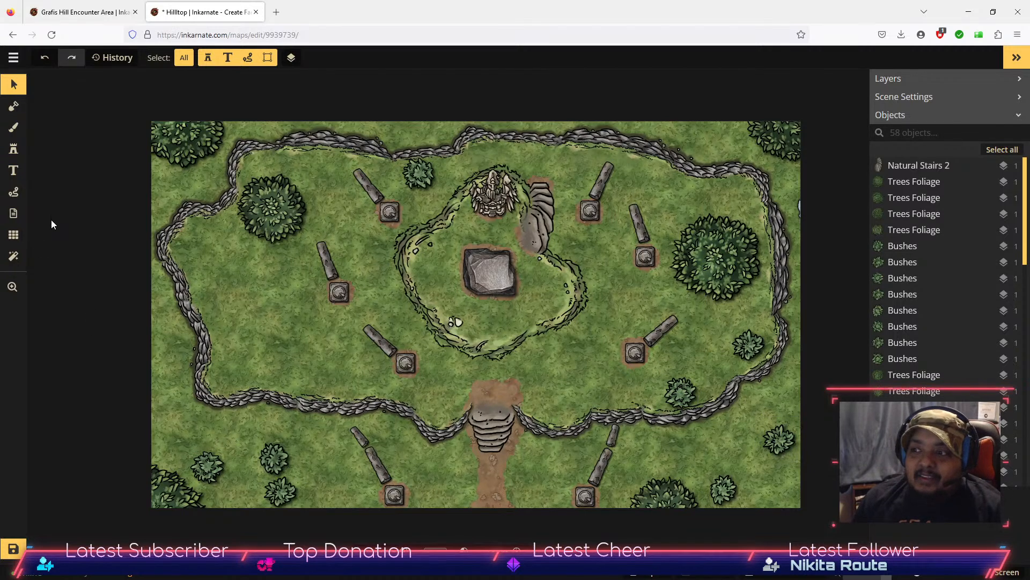
Step: Place three random Natural Stones stamps from the Core pack: two among the lower-left bushes and one beside the lower stairs
click(18, 152)
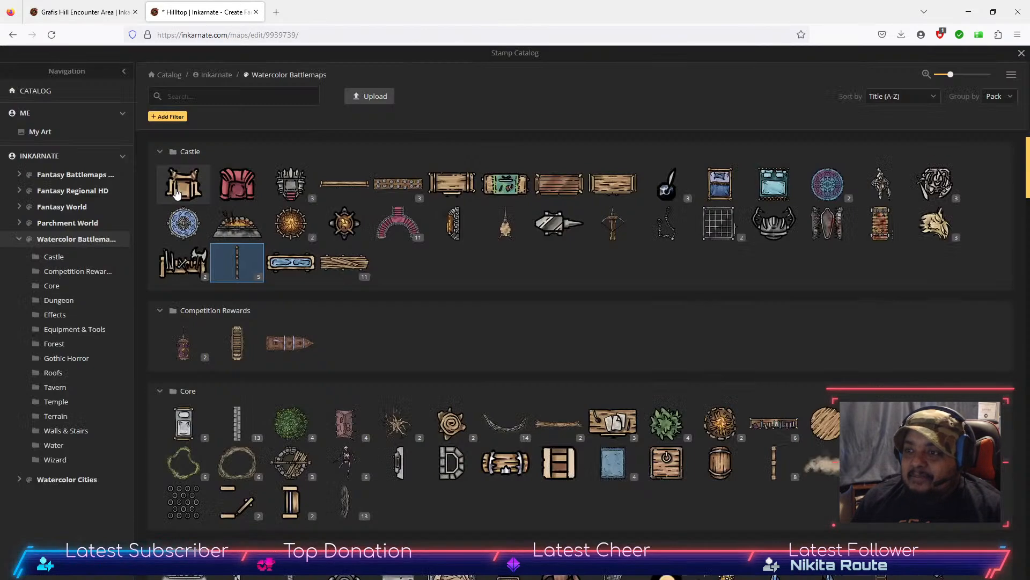
click(67, 180)
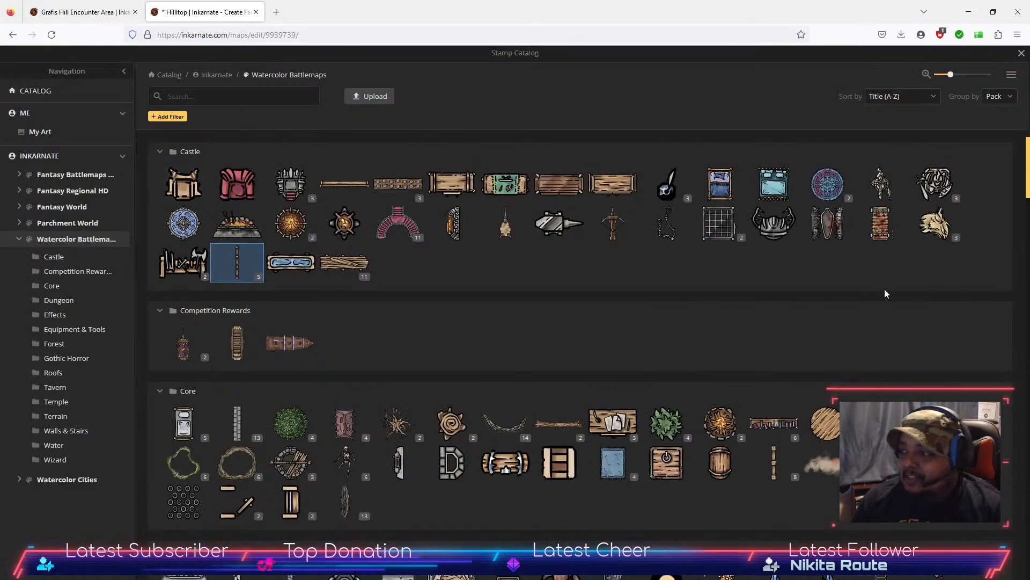
scroll(888, 286, down, 3)
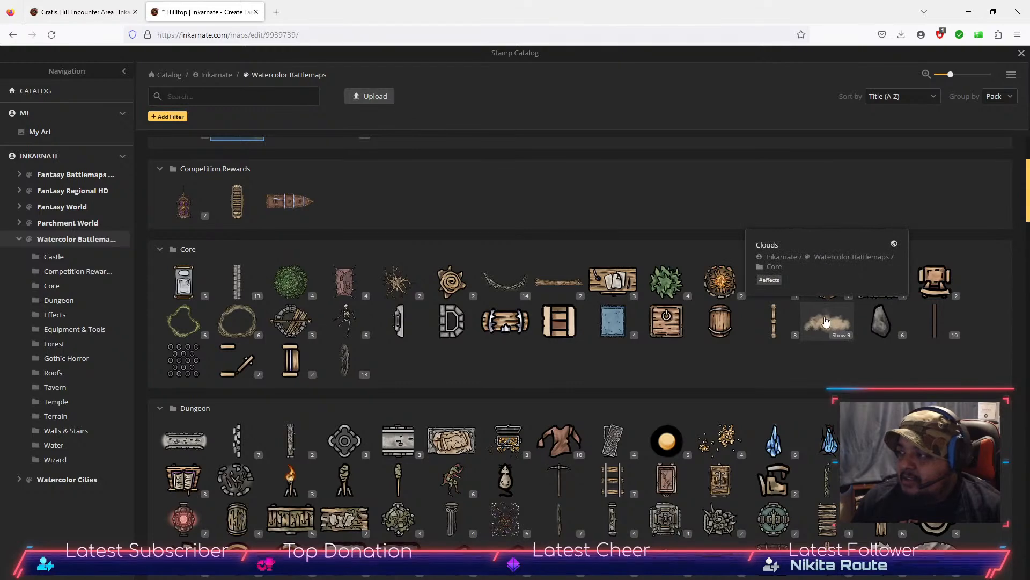
click(886, 335)
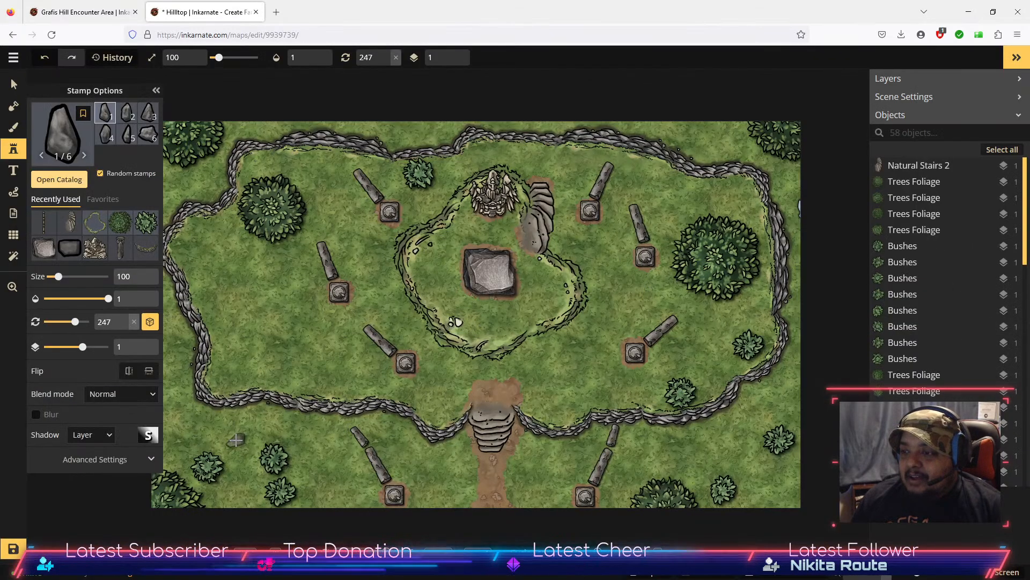
click(236, 440)
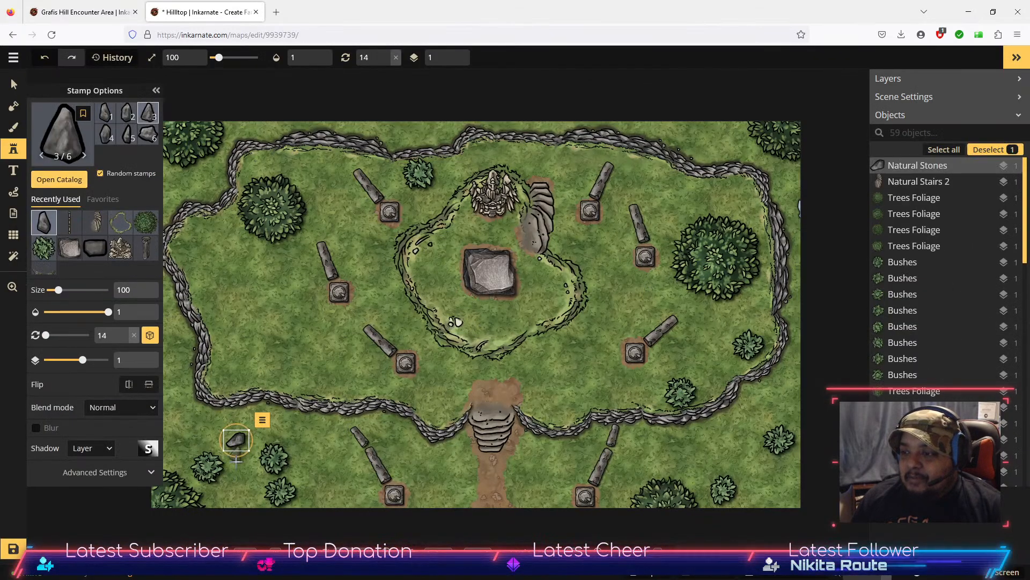
click(295, 466)
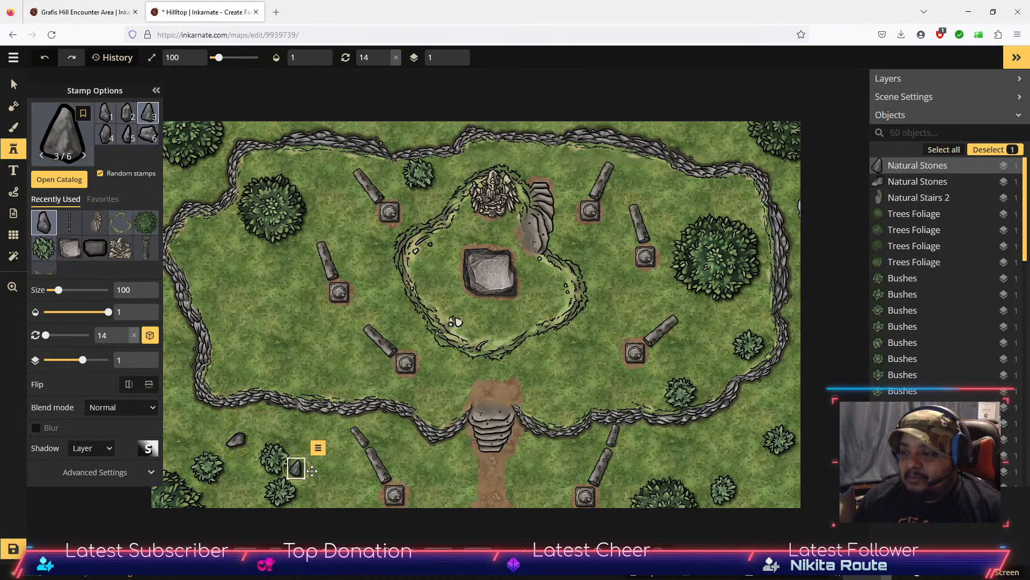
click(466, 439)
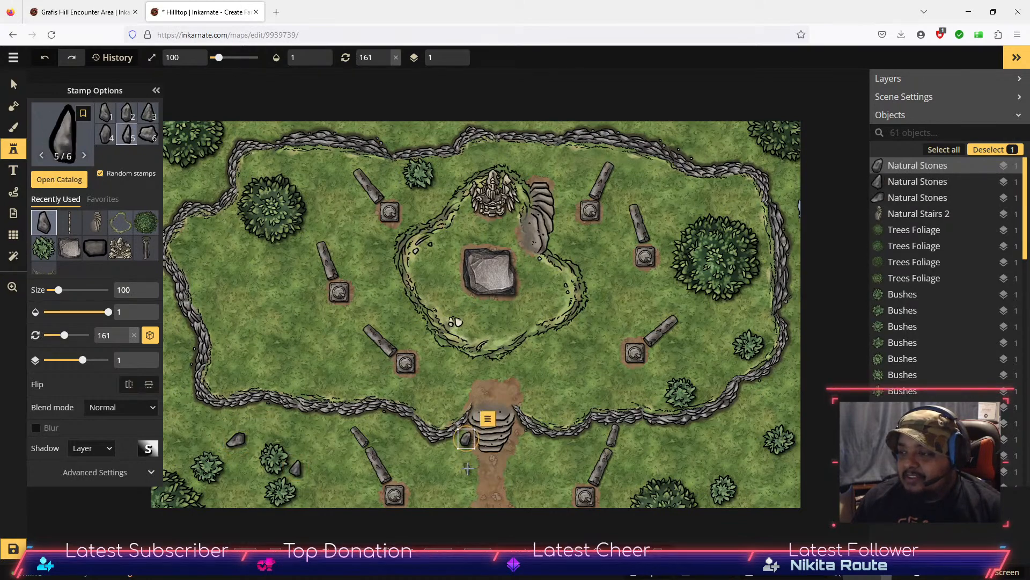
Step: Place four random Natural Stones stamps: three around the lower stairs and path, and one among the lower-right bushes
click(467, 469)
click(520, 495)
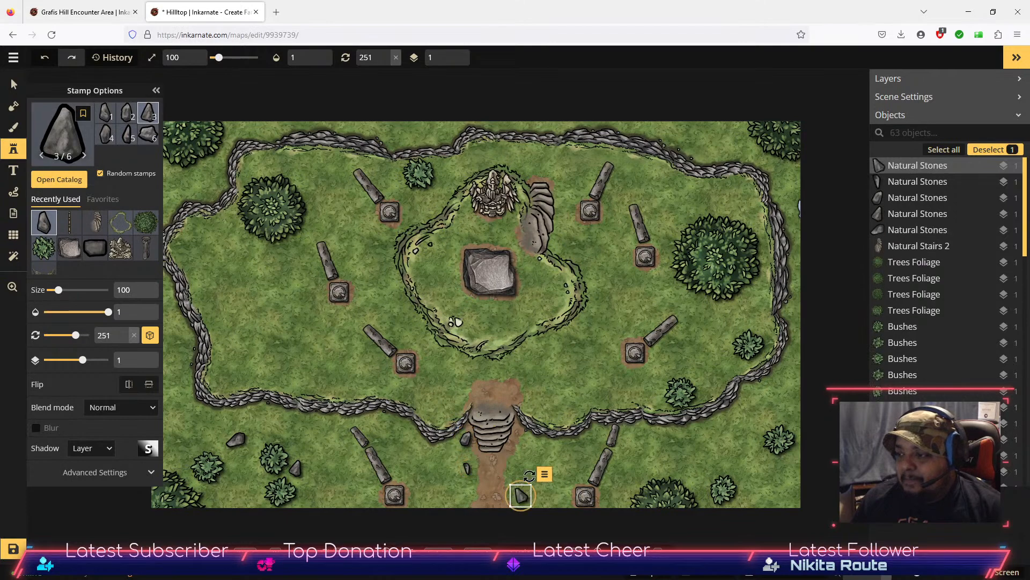
click(545, 447)
click(714, 441)
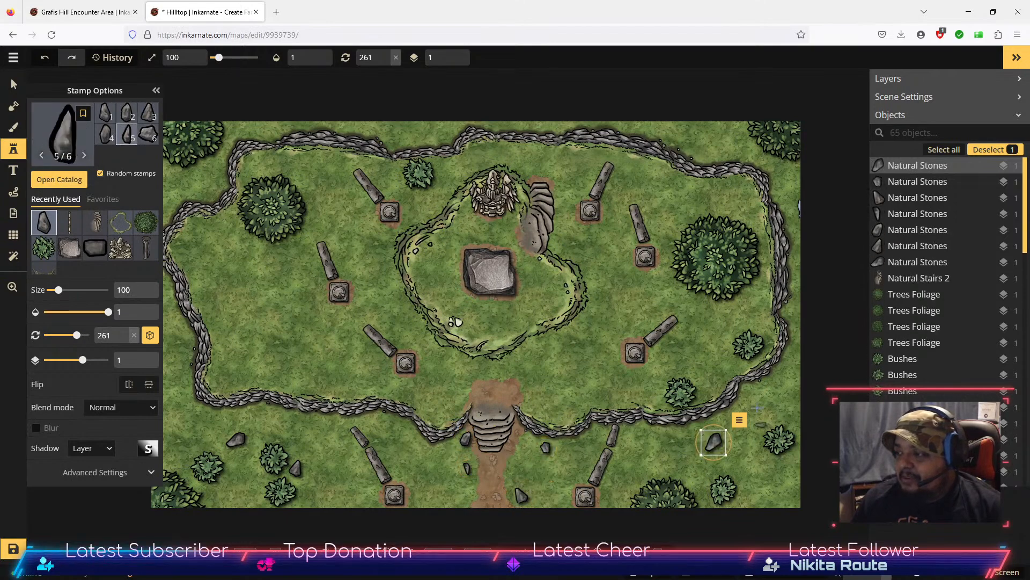
Step: Scatter eight random Natural Stones stamps inside the outer wall, four on the map's right side and four on its left side
click(704, 348)
click(730, 314)
click(665, 185)
click(729, 192)
click(280, 354)
click(247, 307)
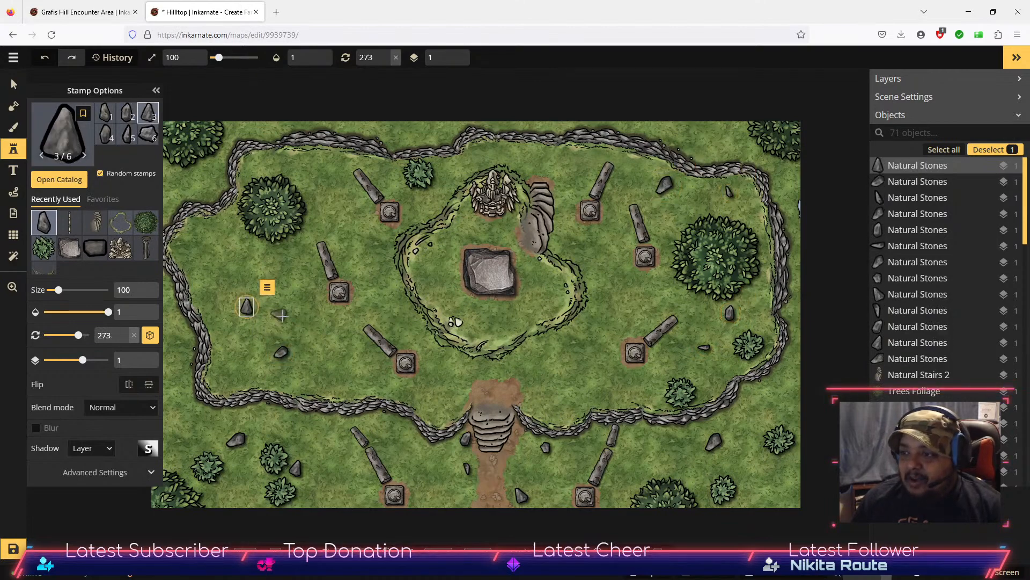
click(265, 320)
click(267, 300)
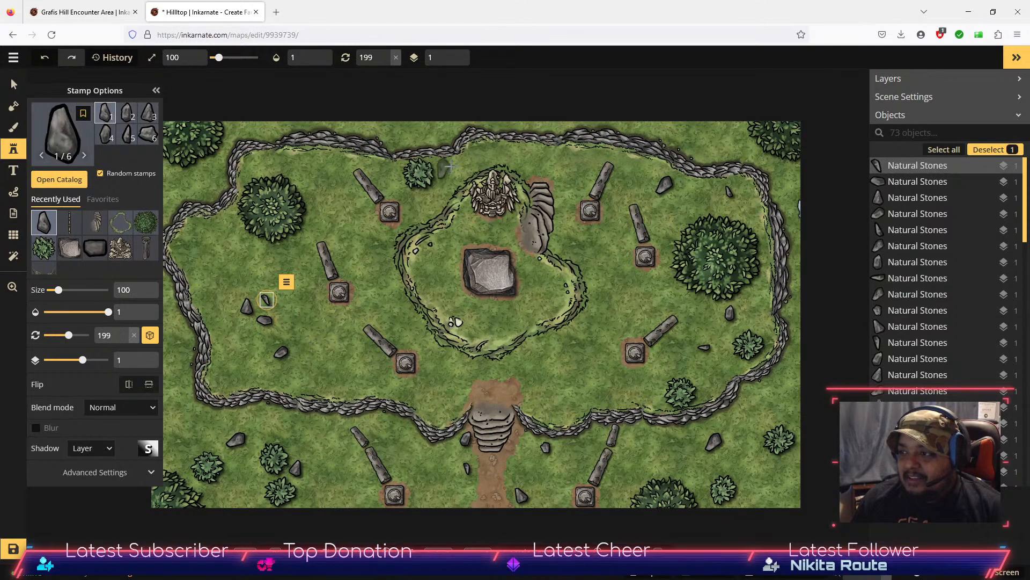
Step: Place four random Natural Stones stamps: two along the inside of the upper wall and two outside it near the upper-right corner
click(461, 162)
click(271, 164)
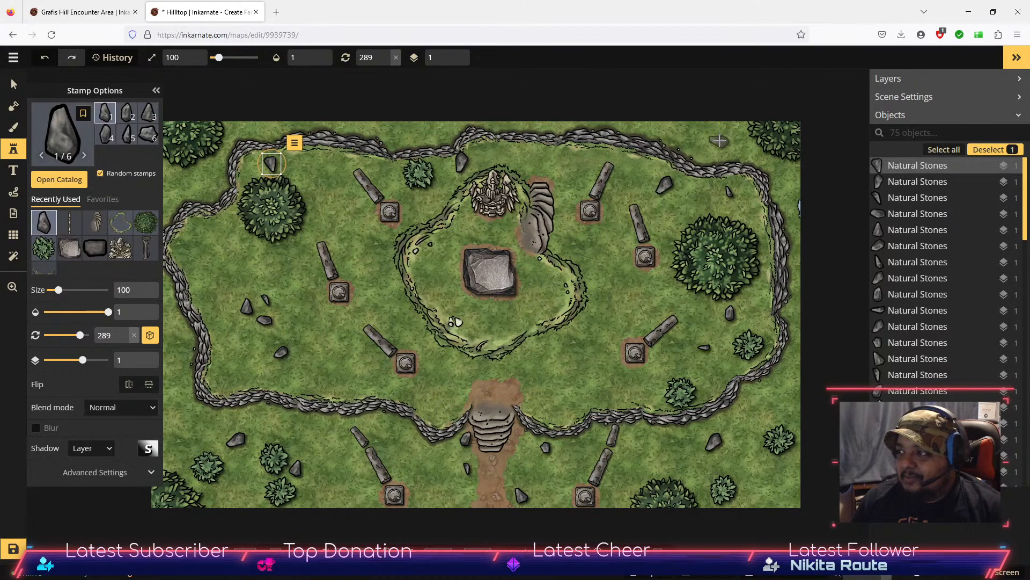
click(720, 141)
click(798, 173)
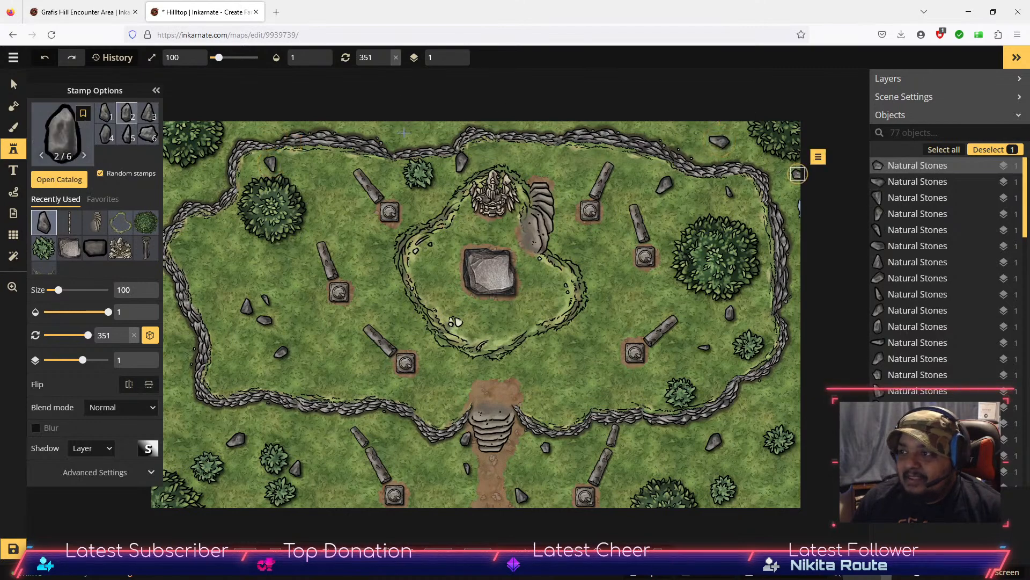
Step: Place three more random Natural Stones: beside the upper-left tree, outside the upper-left wall, and at the map's left edge outside the wall
click(13, 105)
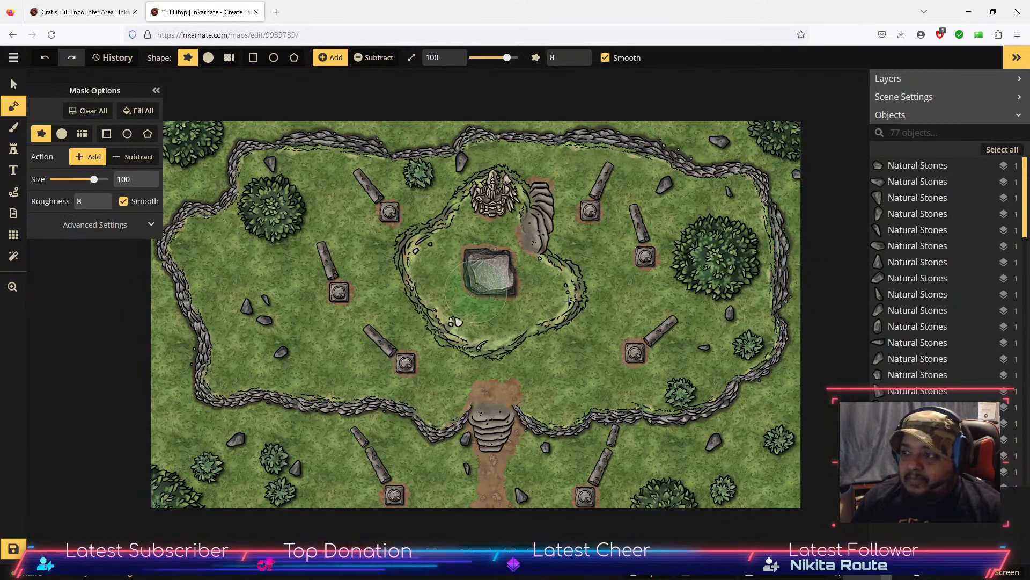
click(16, 149)
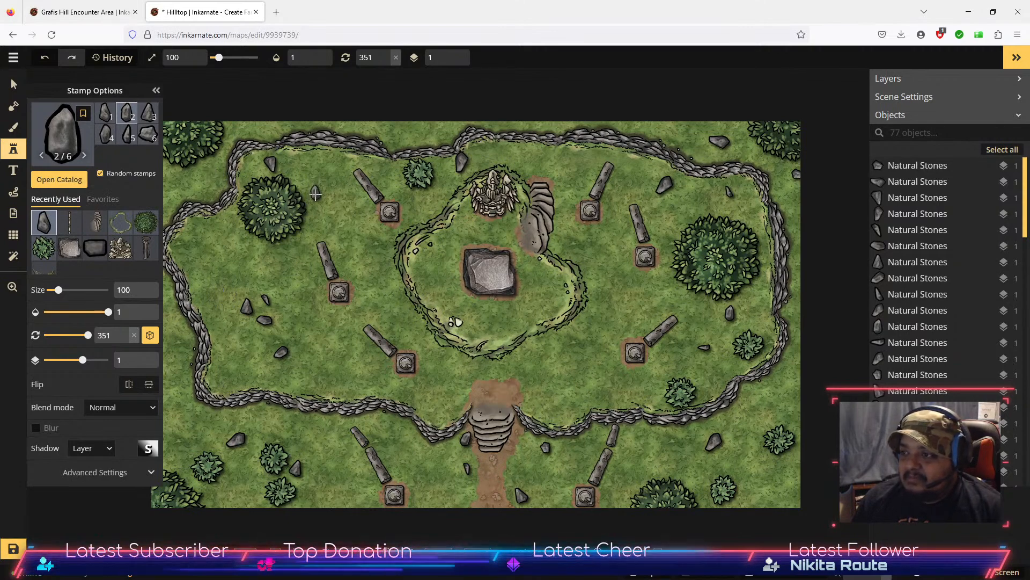
click(318, 198)
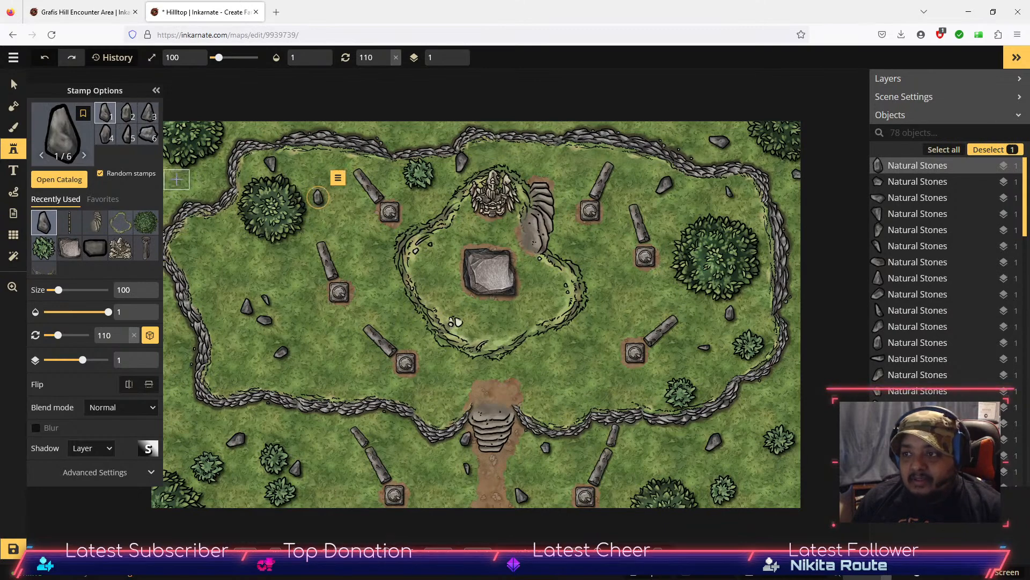
click(177, 178)
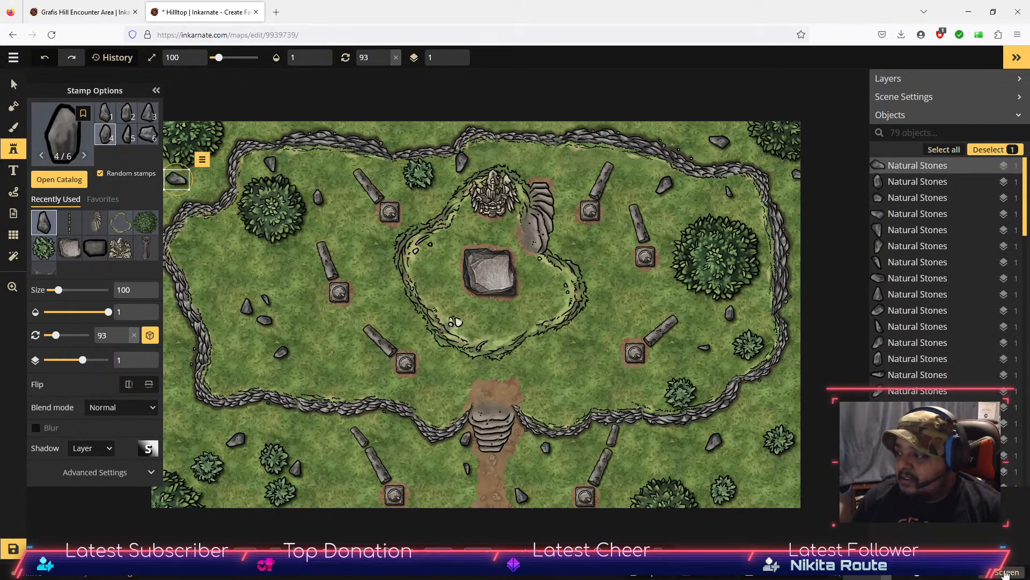
scroll(289, 307, up, 2)
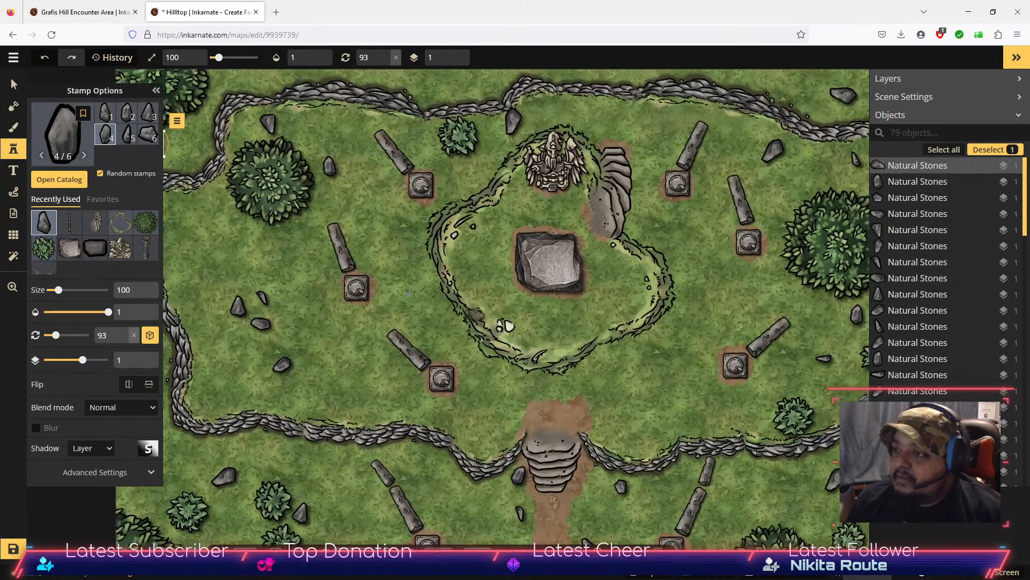
scroll(313, 309, down, 4)
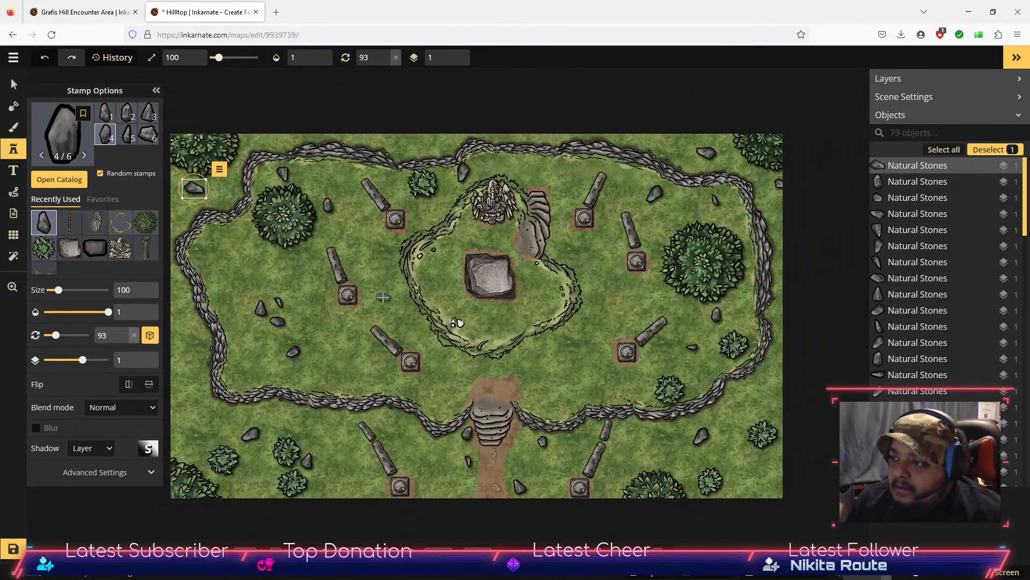
key(space)
drag(383, 296, 428, 280)
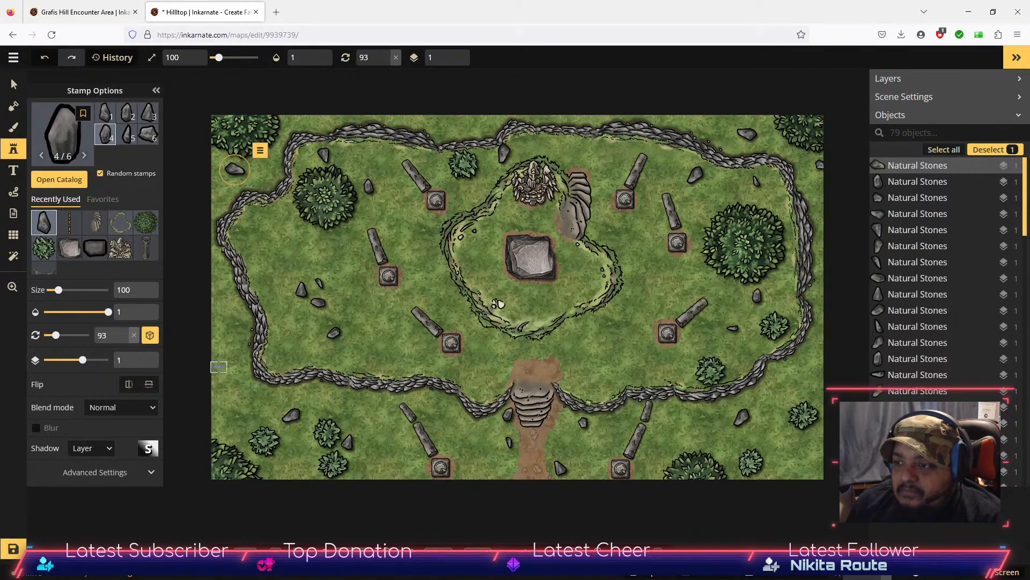
click(219, 366)
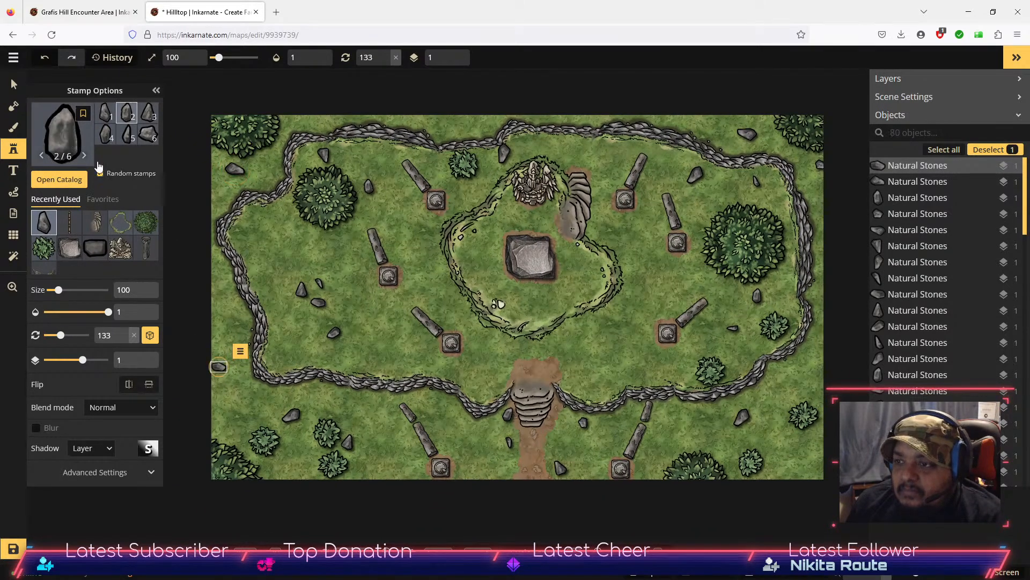
Step: Place four random Dark Stones stamps: two outside the lower-left wall and two near the large tree inside the upper-left wall
click(91, 257)
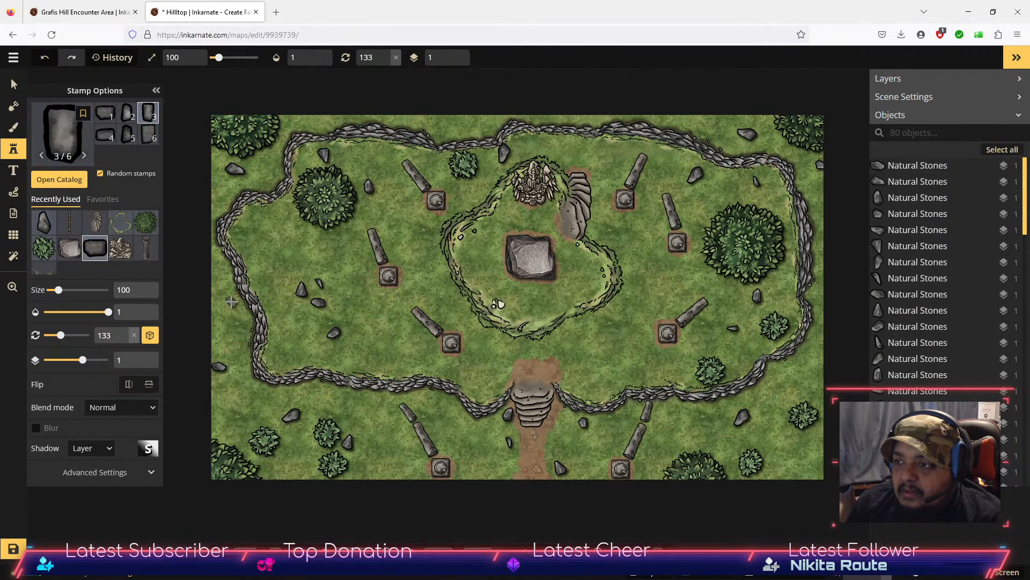
click(238, 409)
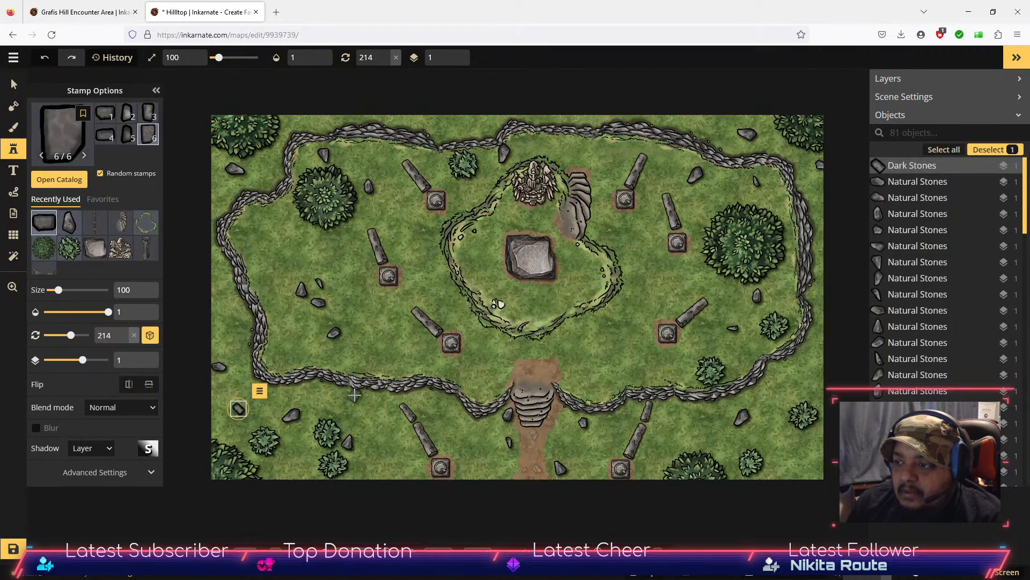
click(371, 414)
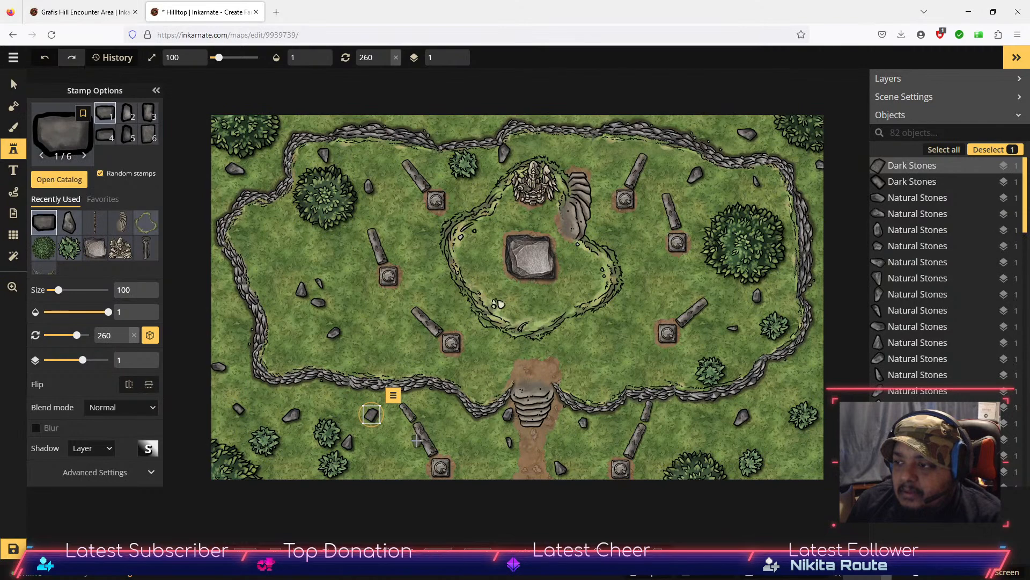
click(320, 245)
click(377, 167)
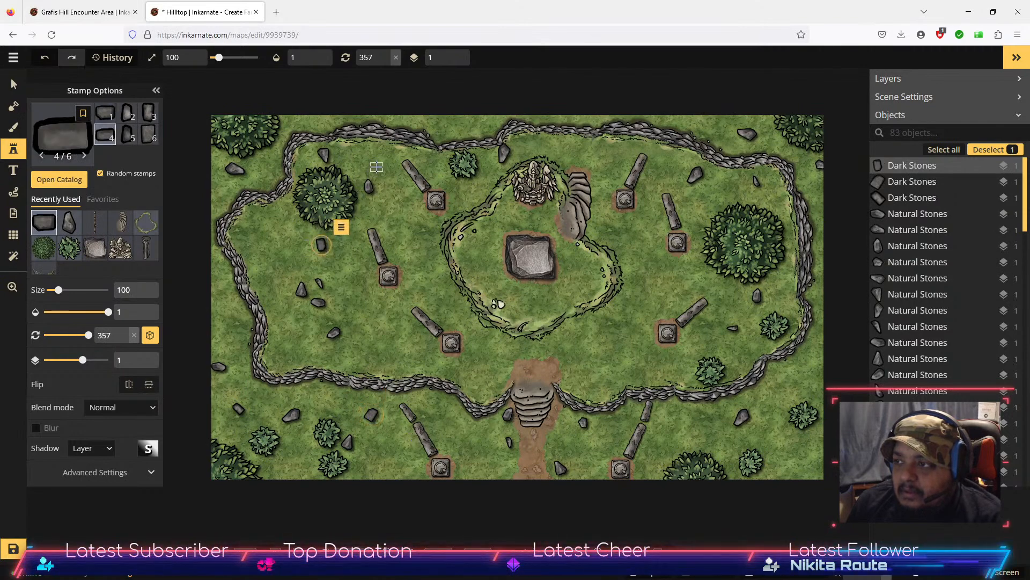
Step: Place five more random Dark Stones: one by the upper-right pillar, three outside the lower-right wall, and one outside the upper-left wall
click(660, 162)
click(781, 432)
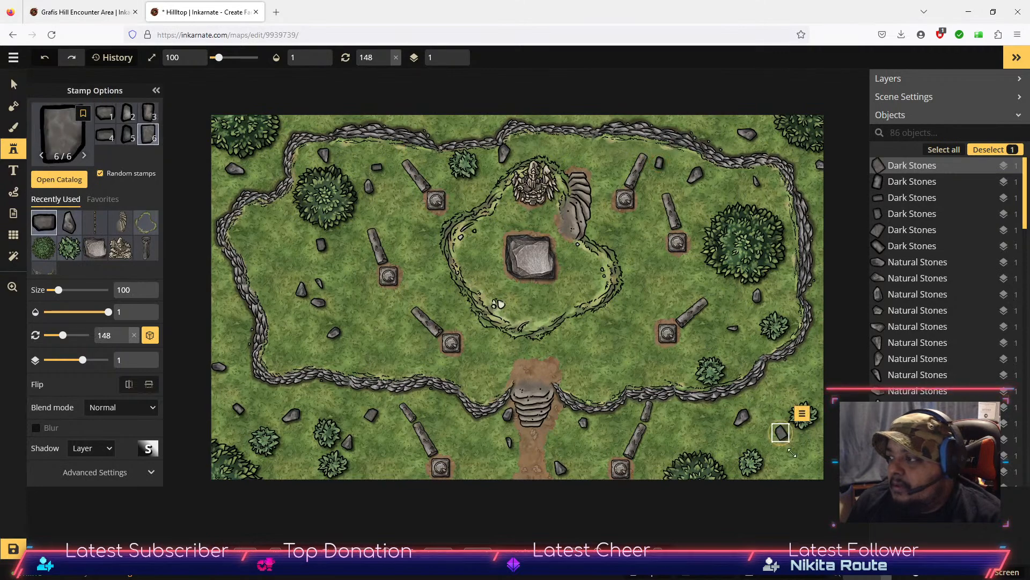
click(792, 469)
click(694, 434)
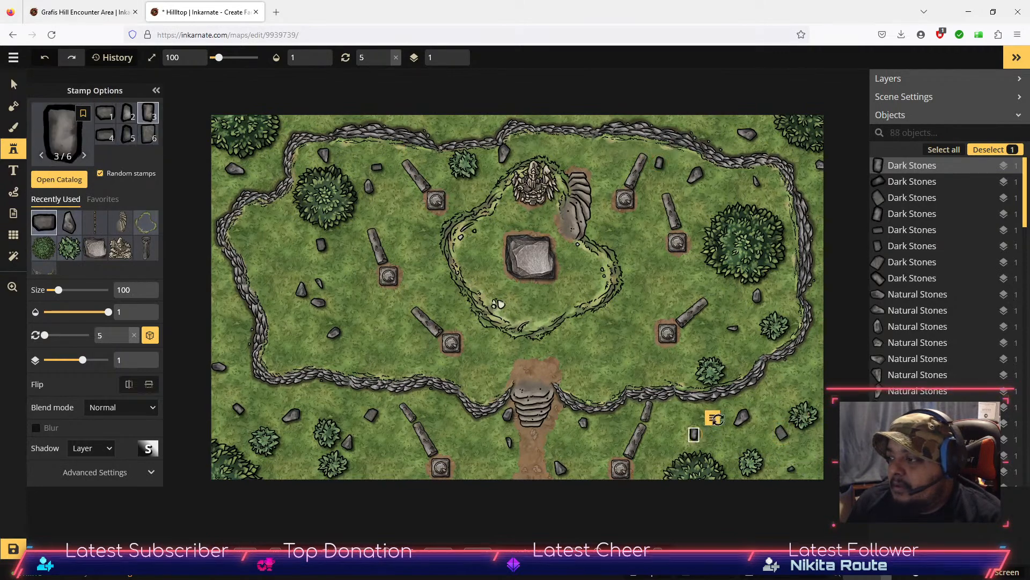
click(310, 123)
Step: Place a random Corpses stamp from the Watercolor Battlemaps Dungeon pack on the central stone slab
click(59, 179)
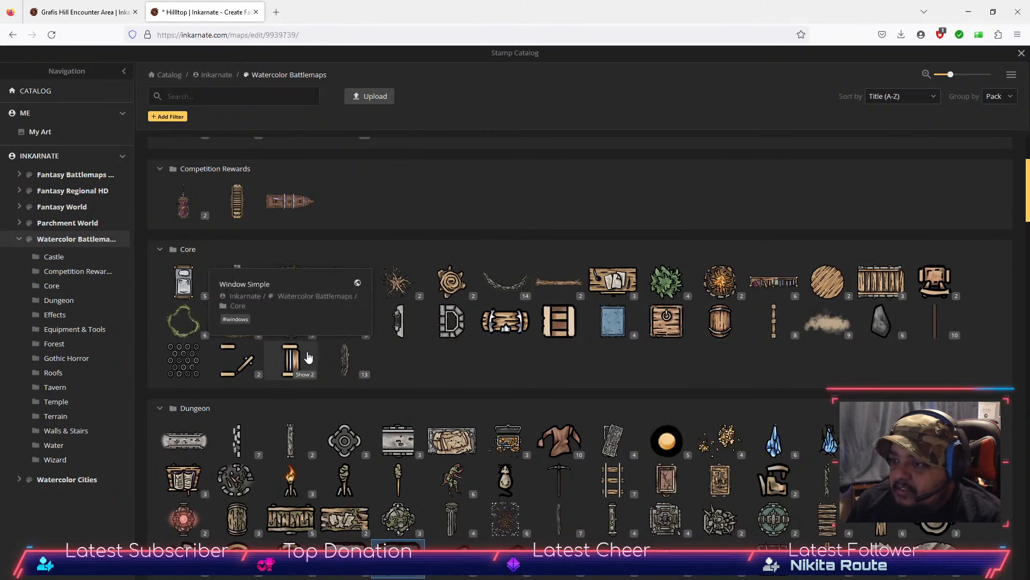
scroll(309, 357, down, 3)
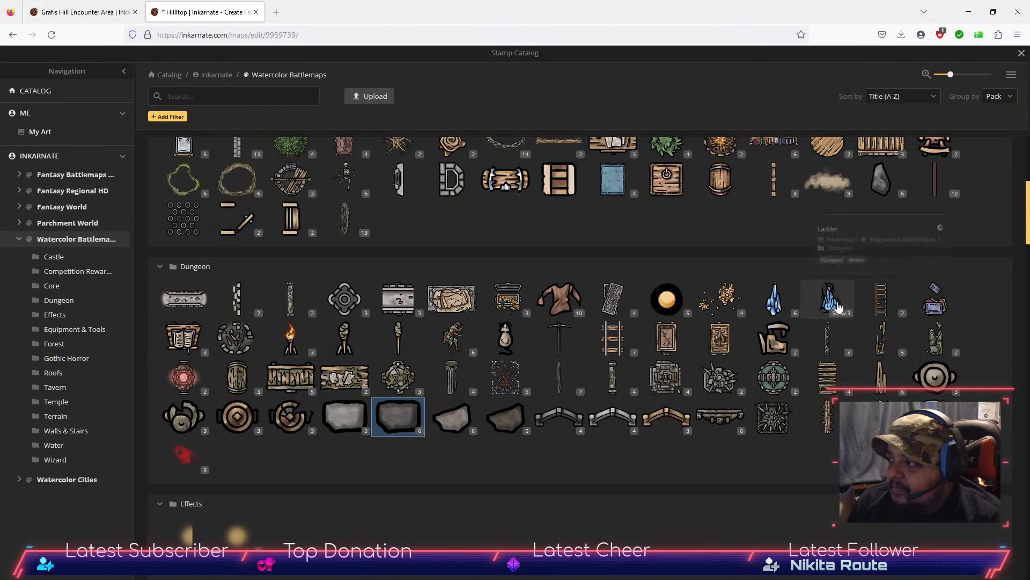
click(788, 312)
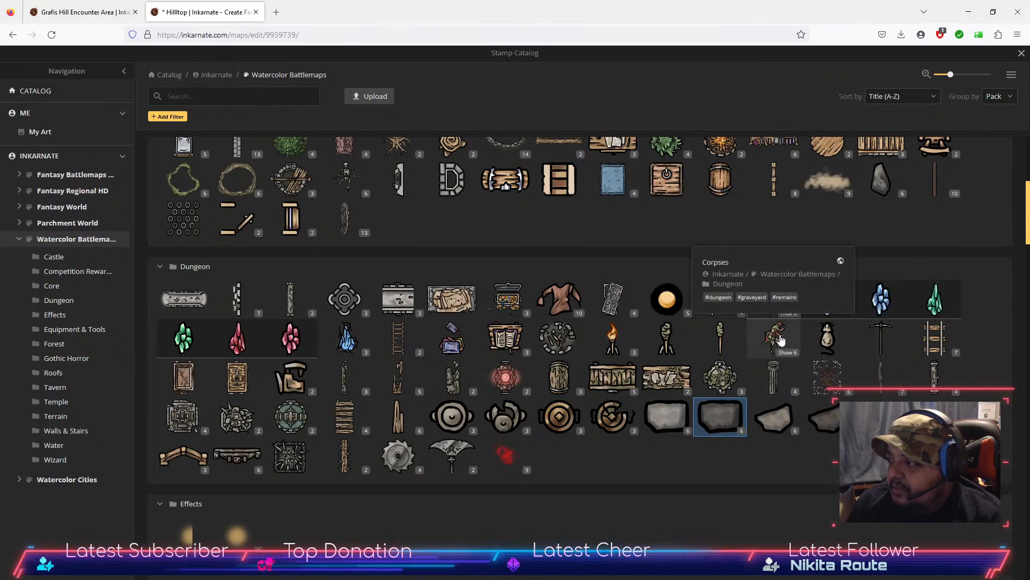
click(785, 353)
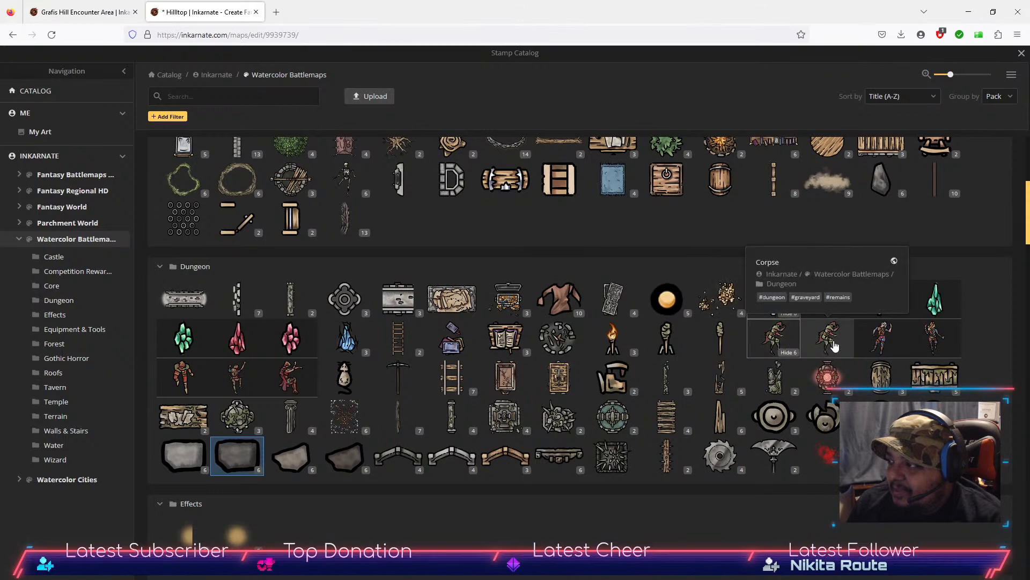
click(802, 339)
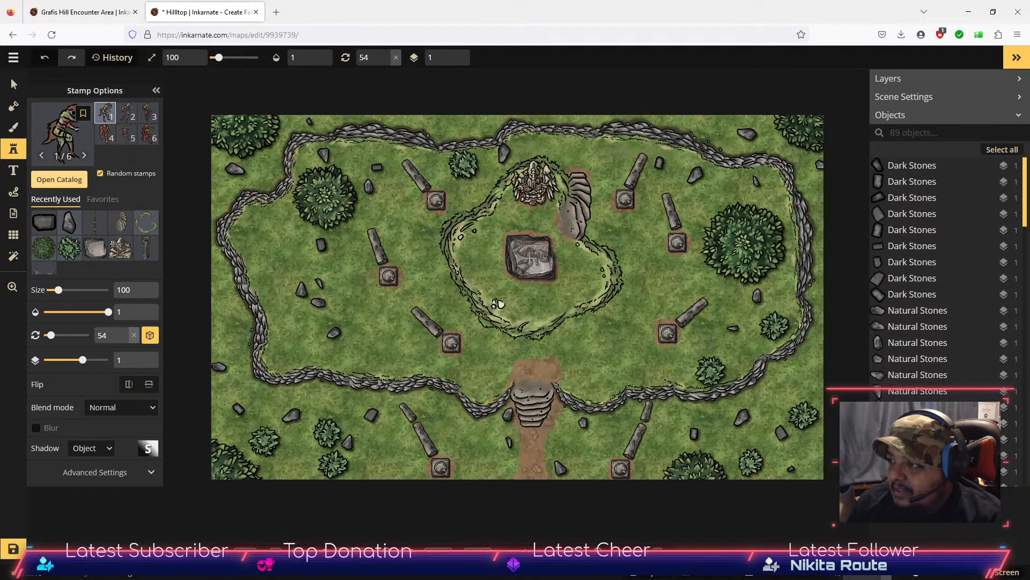
click(528, 258)
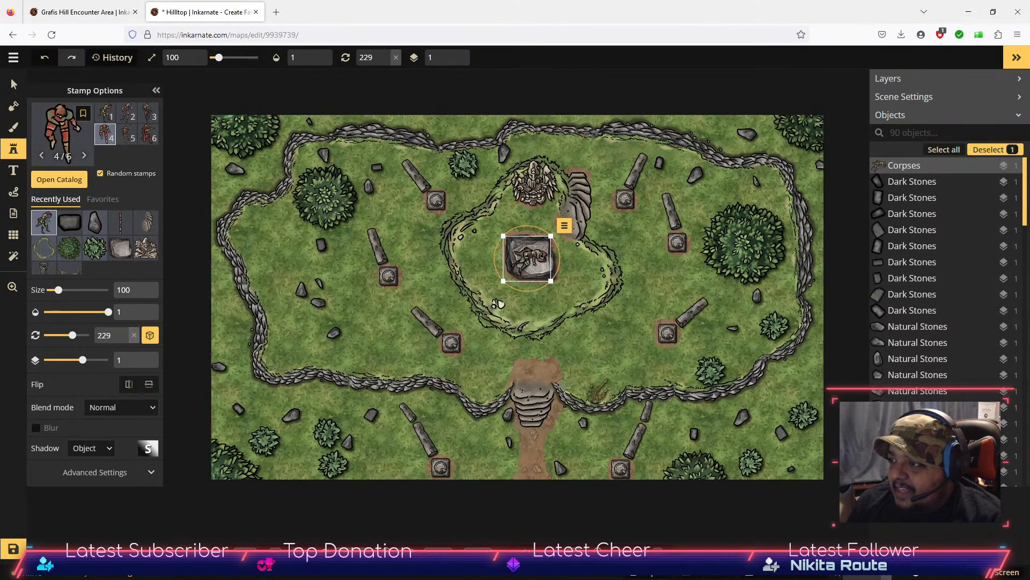
Step: Delete the Corpses stamp from the central stone slab
click(16, 87)
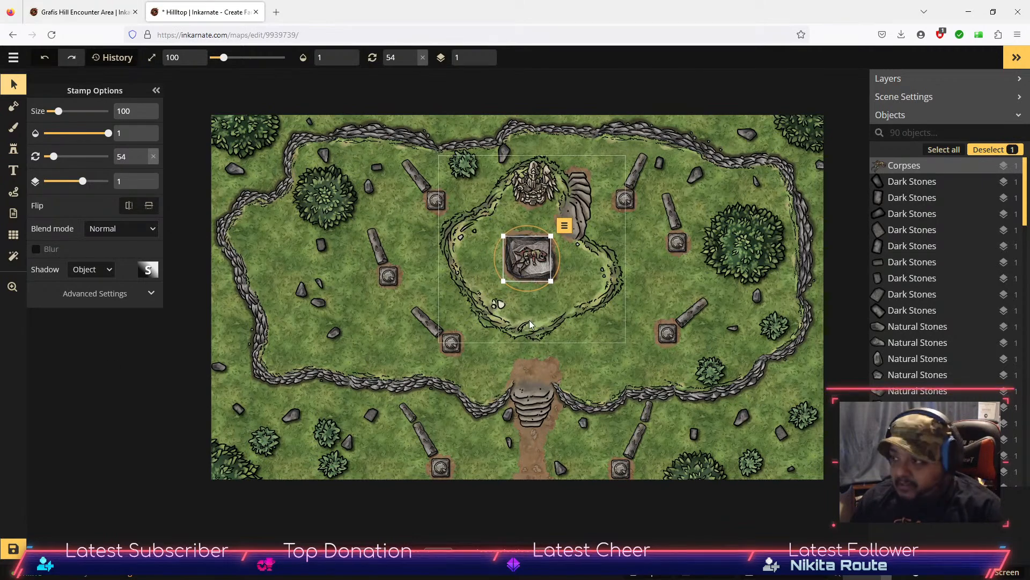
key(Delete)
Step: Place two Gritty Pillars stamps from the Dungeon pack, one below the large left tree and one beside the large right tree
click(14, 149)
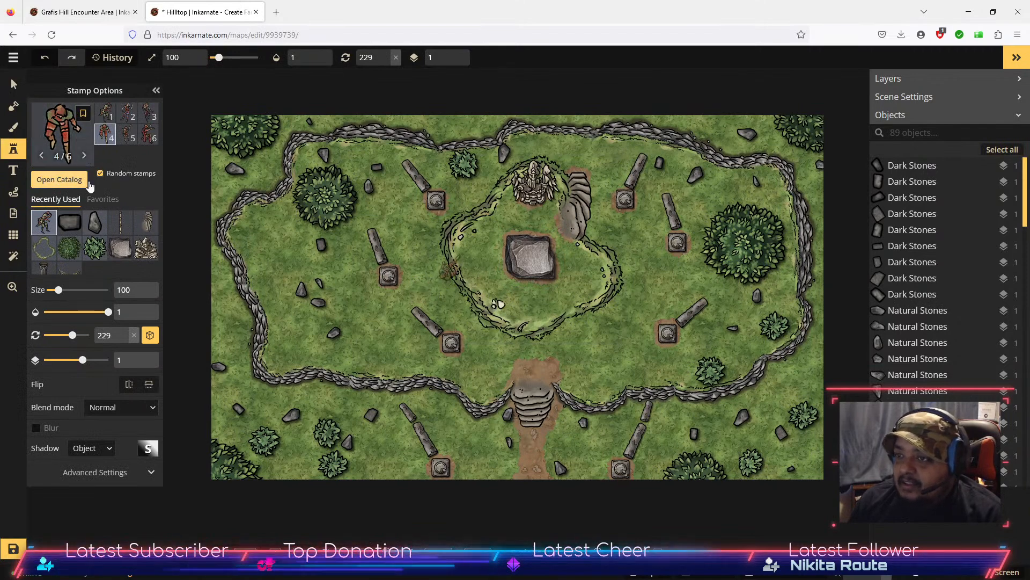
click(59, 179)
scroll(504, 376, down, 3)
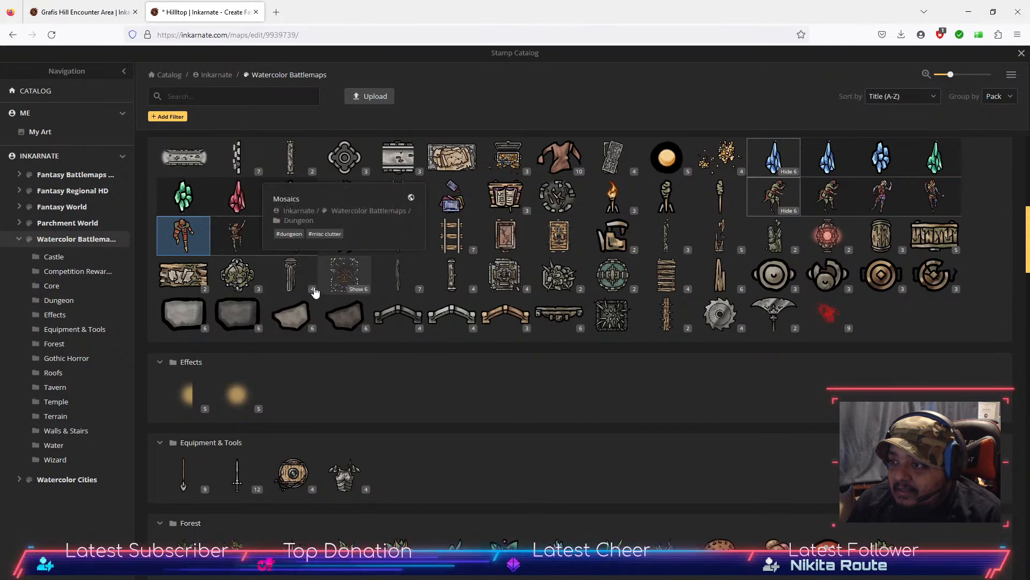
click(303, 291)
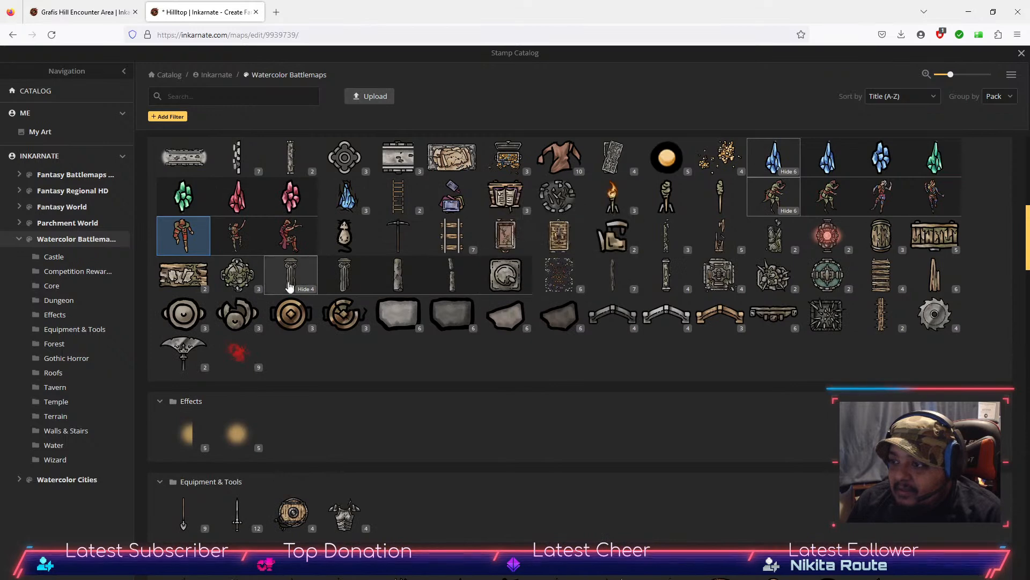
click(240, 283)
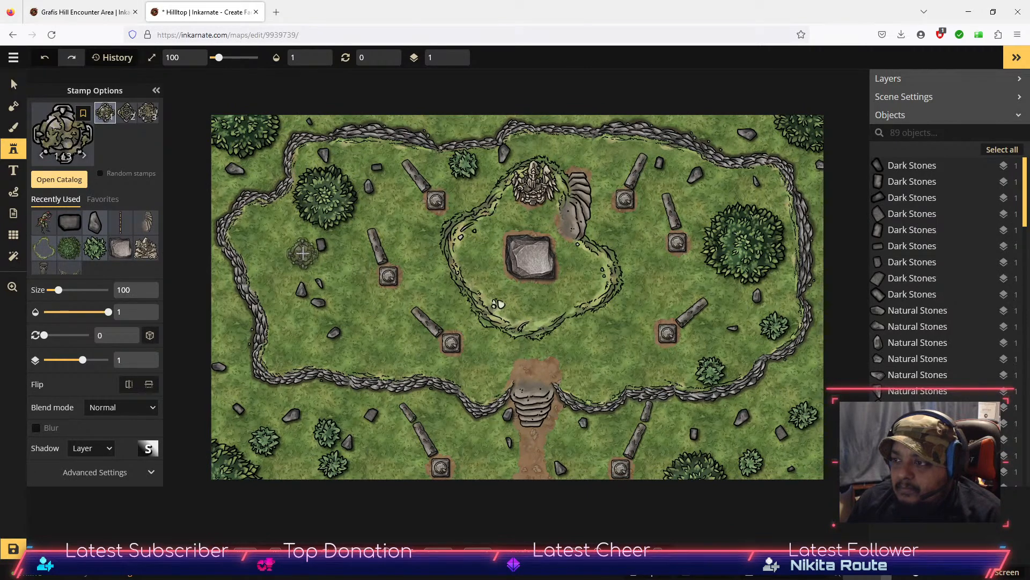
click(304, 257)
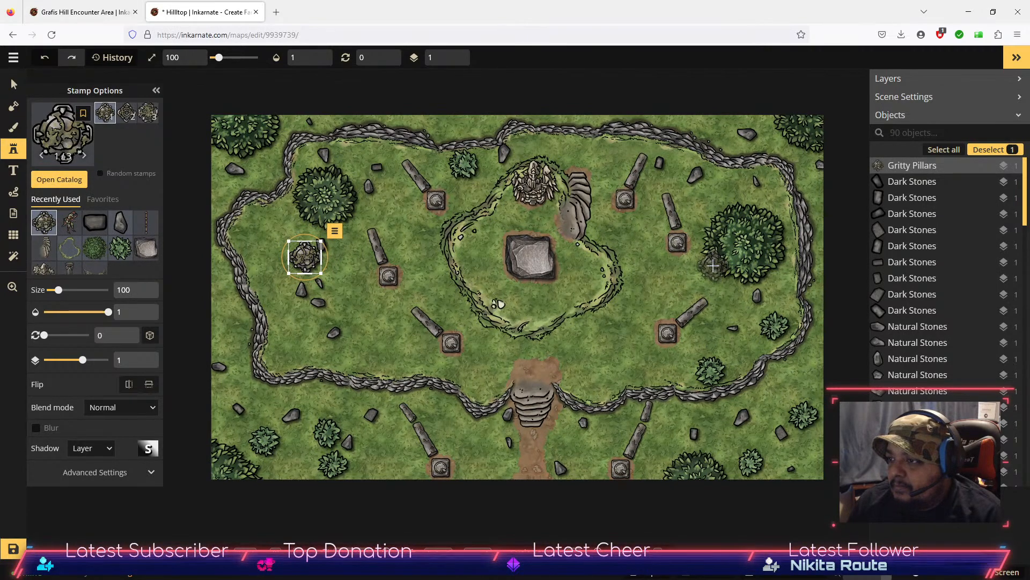
click(713, 266)
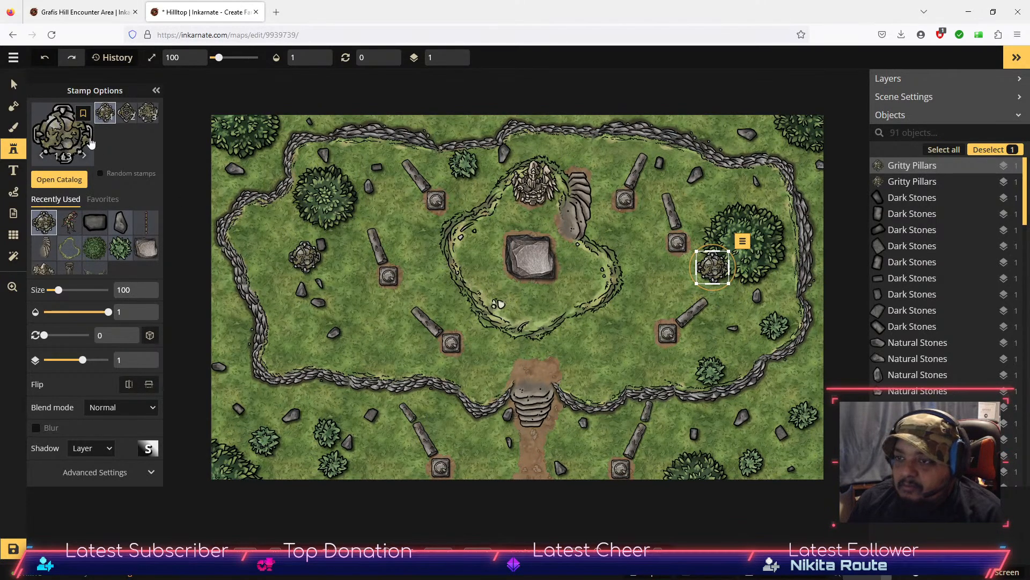
Step: Look through the Watercolor Battlemaps stamp catalog from the Dungeon pack down to the Wizard pack for further decoration
click(59, 180)
scroll(386, 245, down, 2)
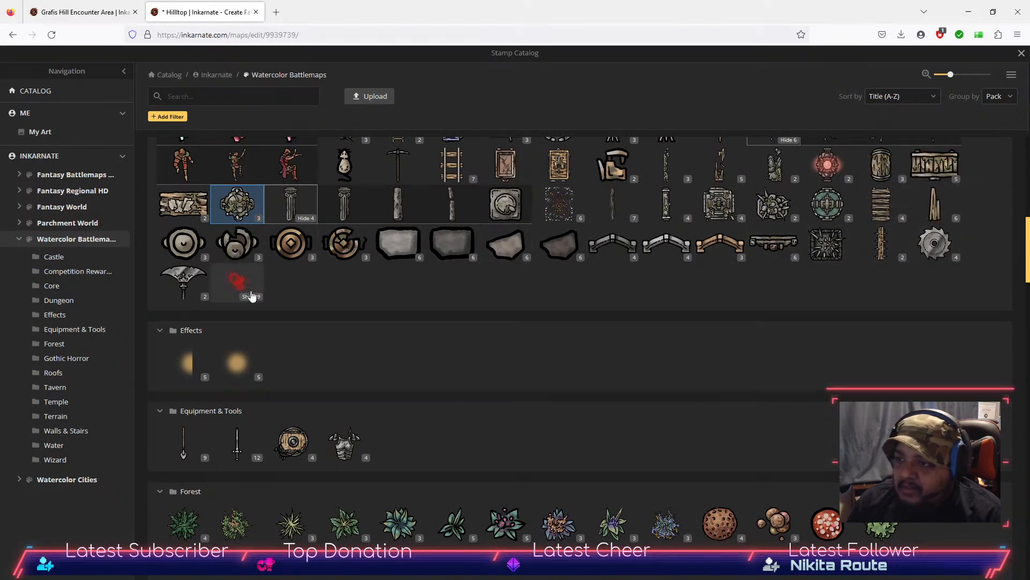
scroll(266, 341, down, 3)
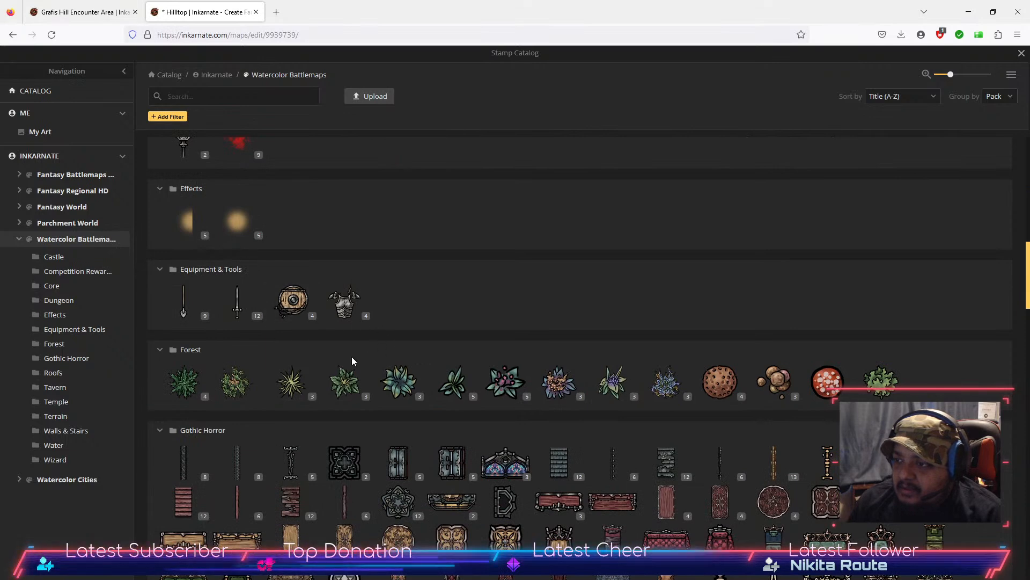
scroll(278, 349, down, 3)
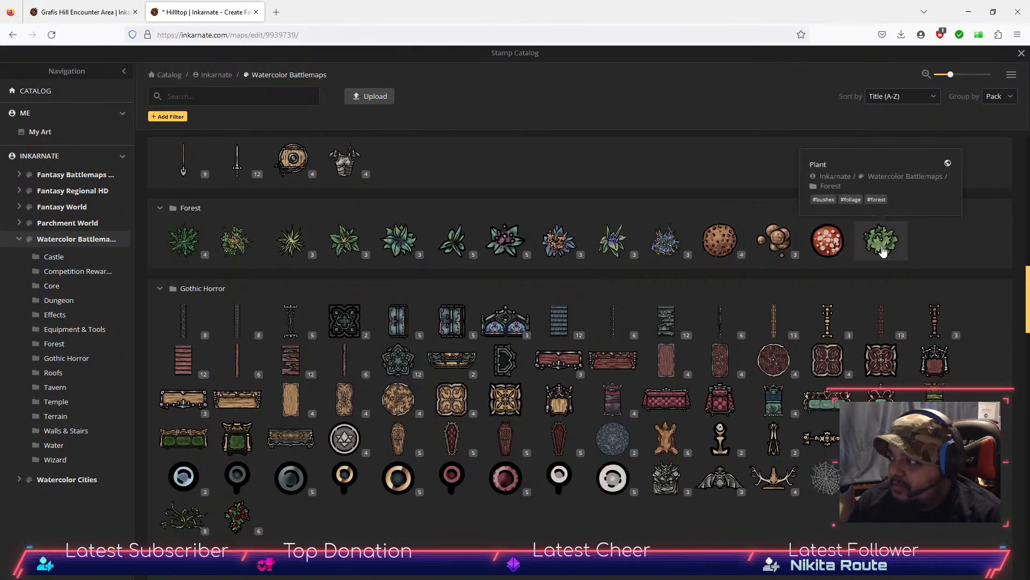
scroll(276, 302, down, 3)
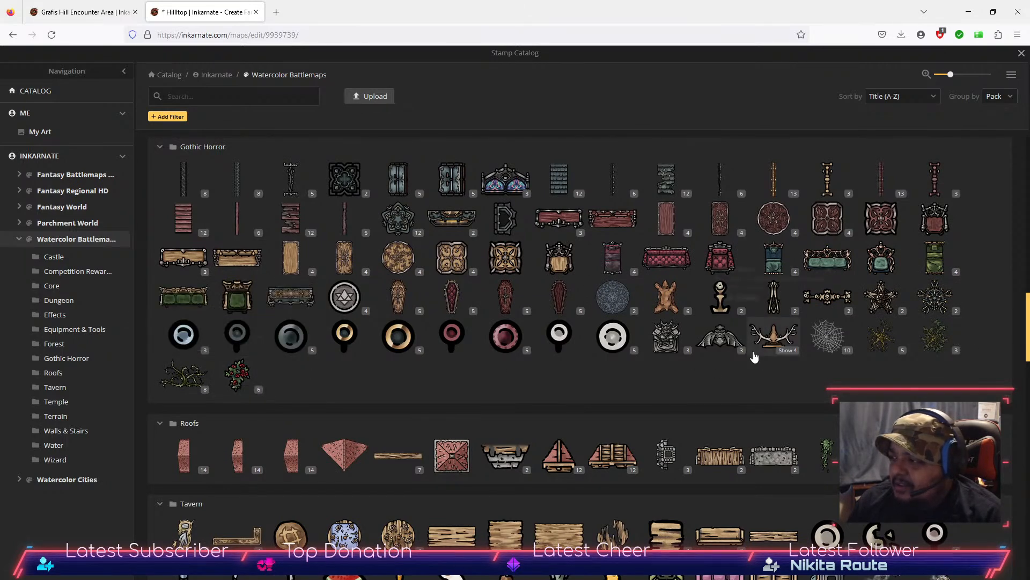
scroll(754, 357, down, 3)
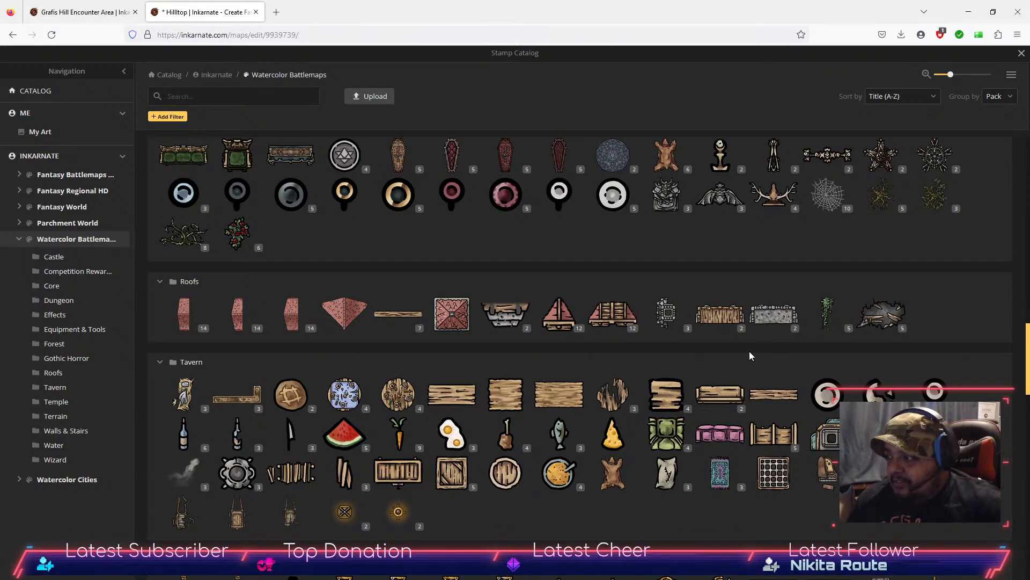
scroll(750, 355, down, 3)
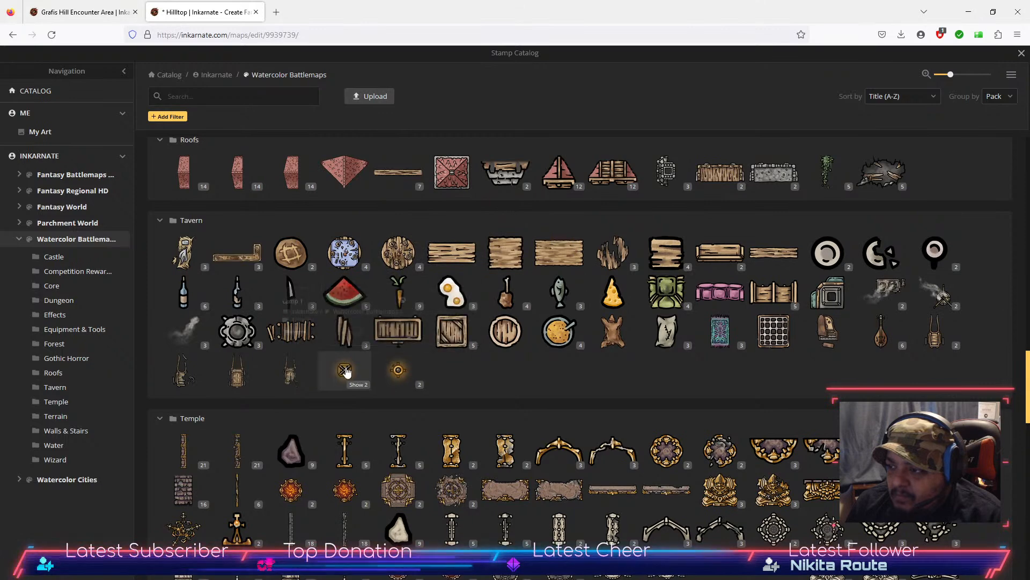
scroll(346, 368, down, 4)
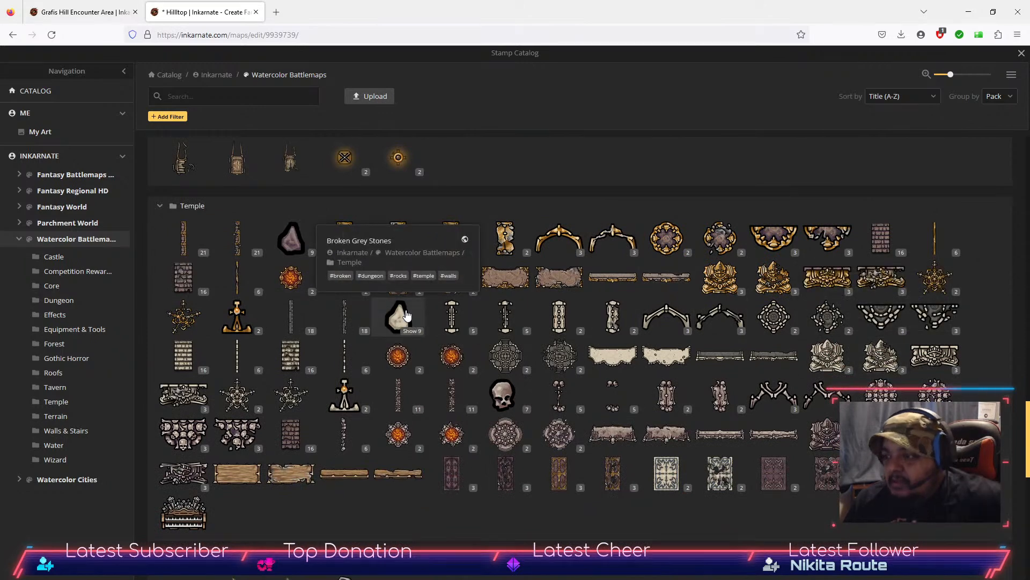
scroll(266, 313, down, 3)
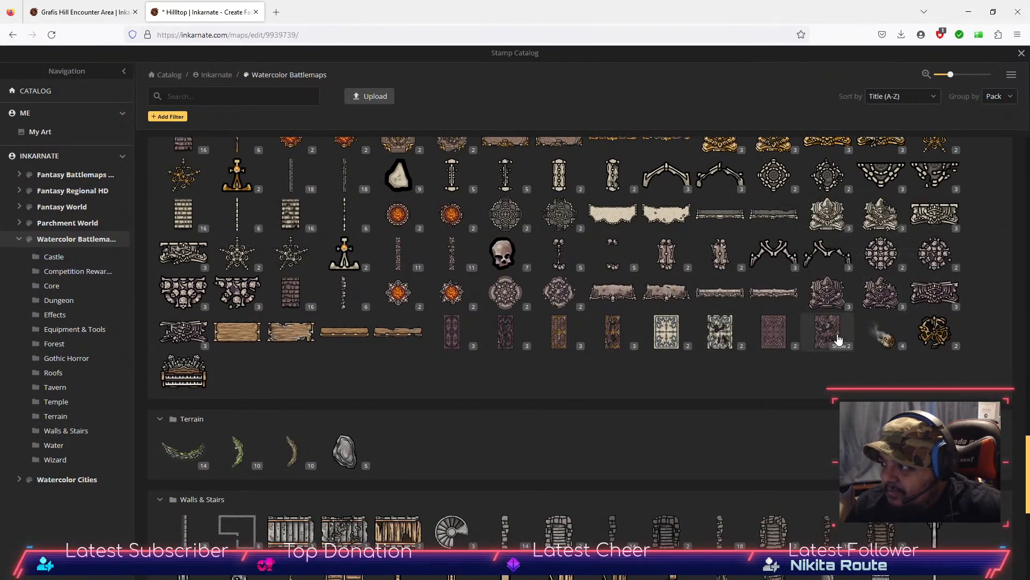
scroll(358, 360, down, 1)
scroll(359, 357, down, 1)
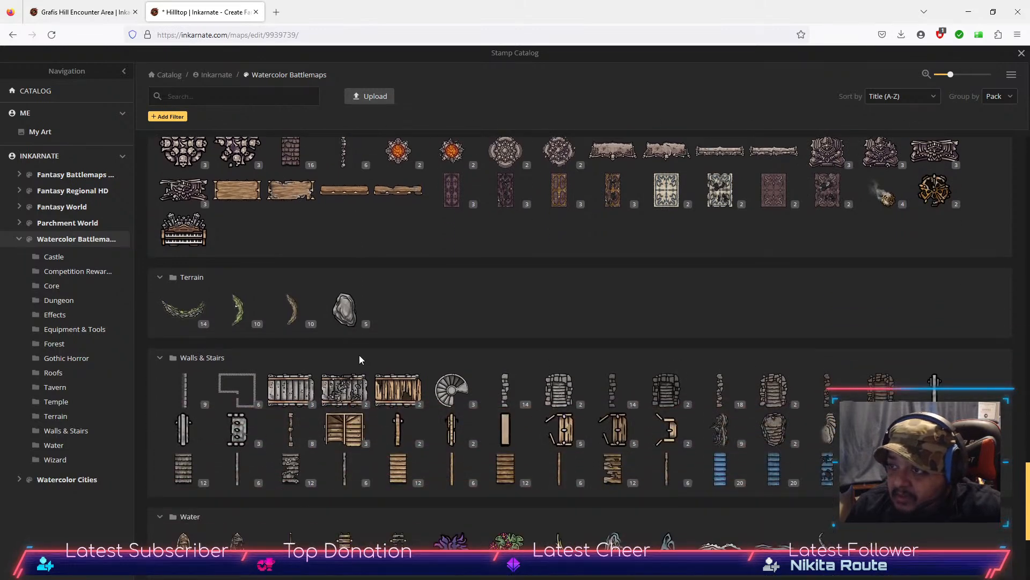
scroll(360, 353, down, 2)
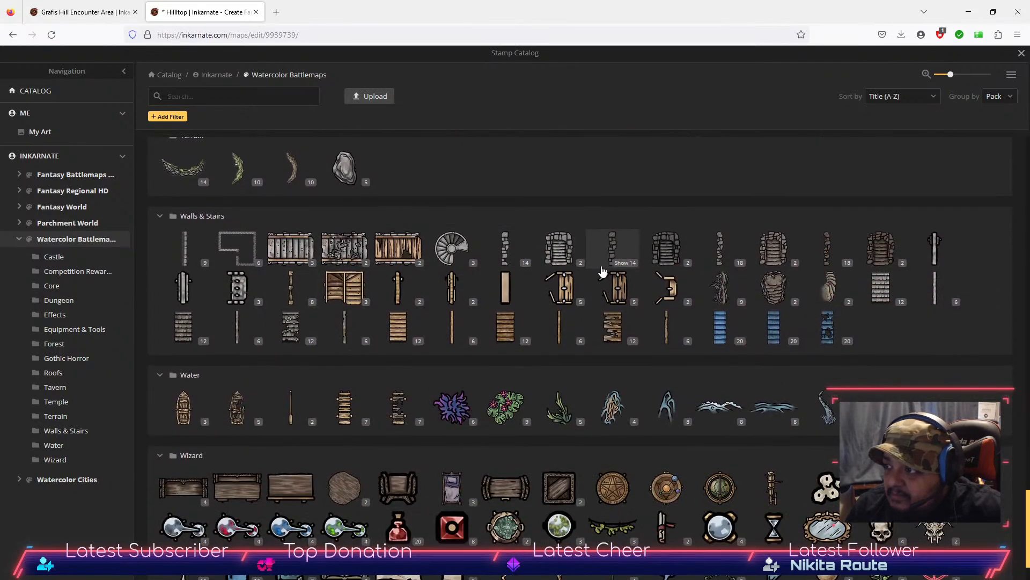
scroll(577, 365, down, 1)
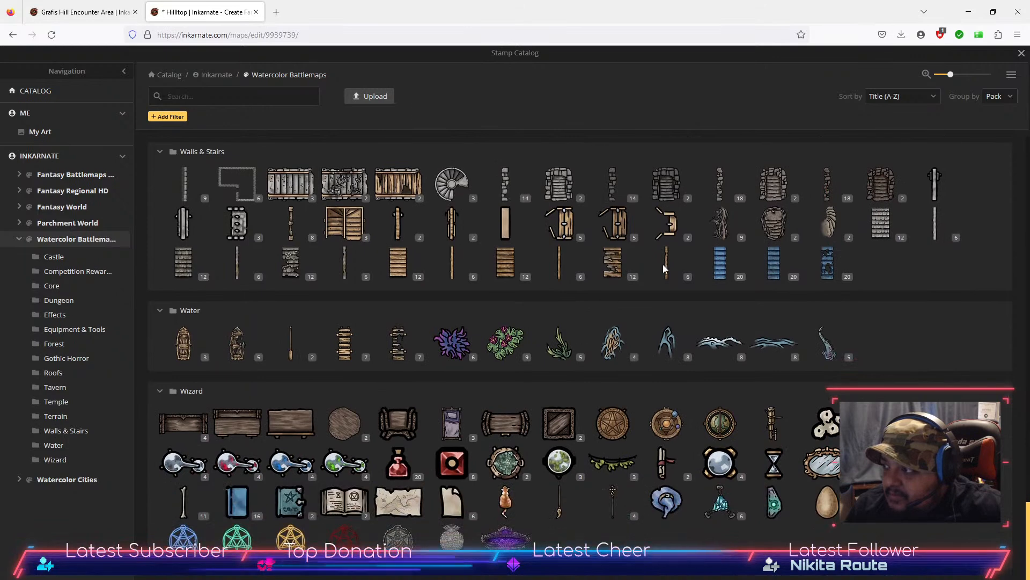
mouse_move(720, 258)
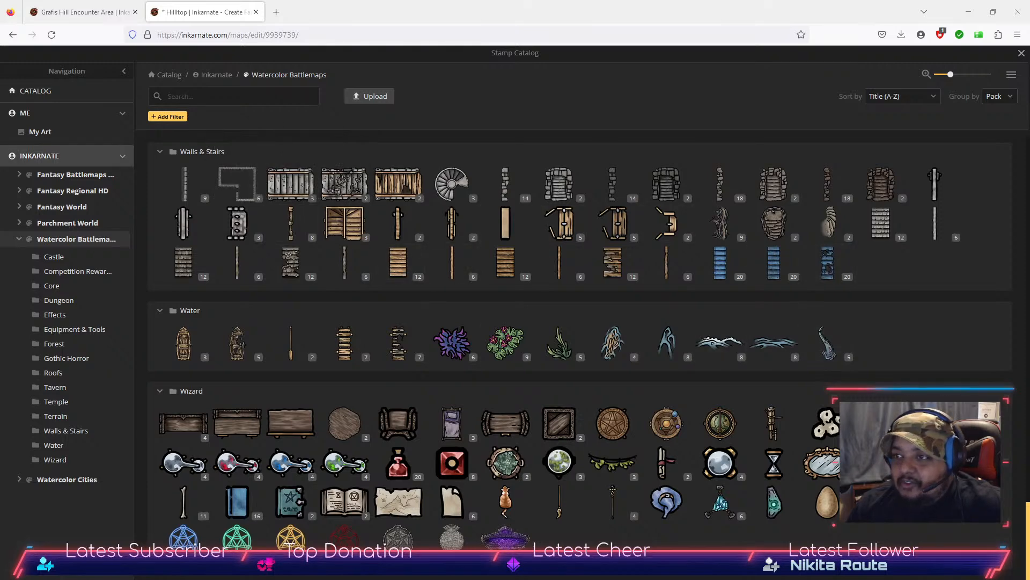
click(91, 12)
click(180, 12)
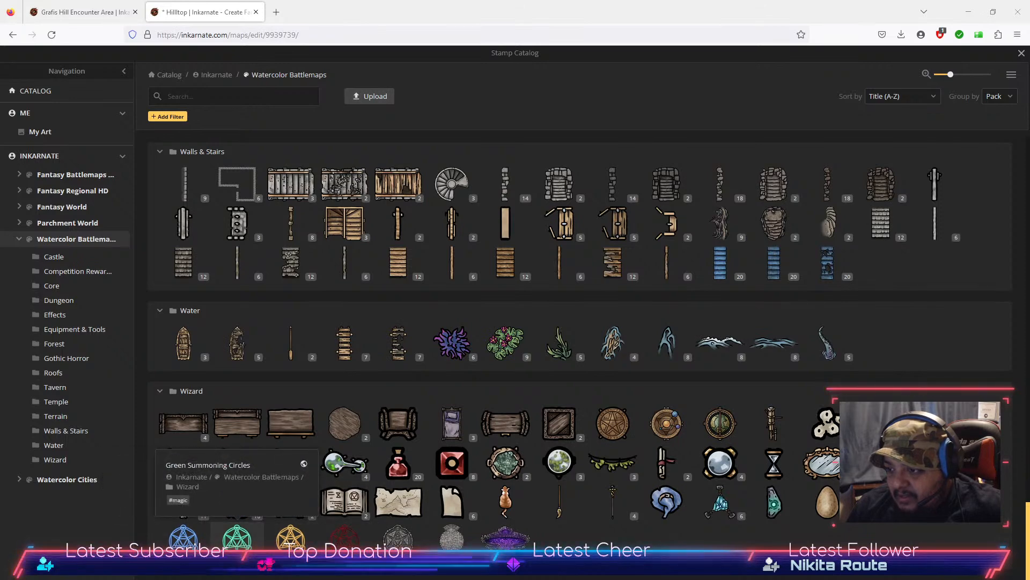
Step: Try a Blue Summoning Circles stamp from the Wizard pack at size 38 on the central stone slab, and delete it
click(184, 539)
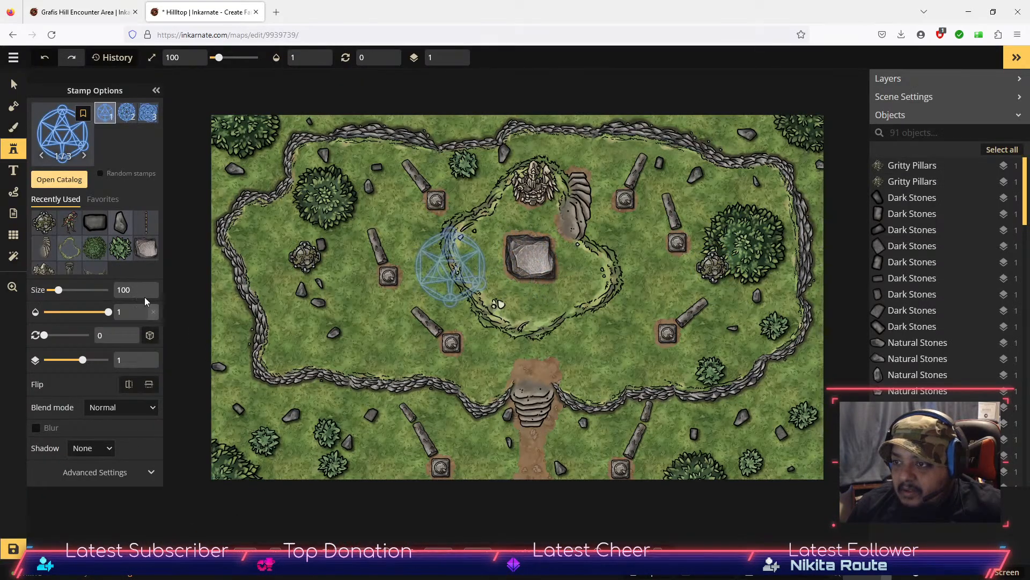
click(143, 295)
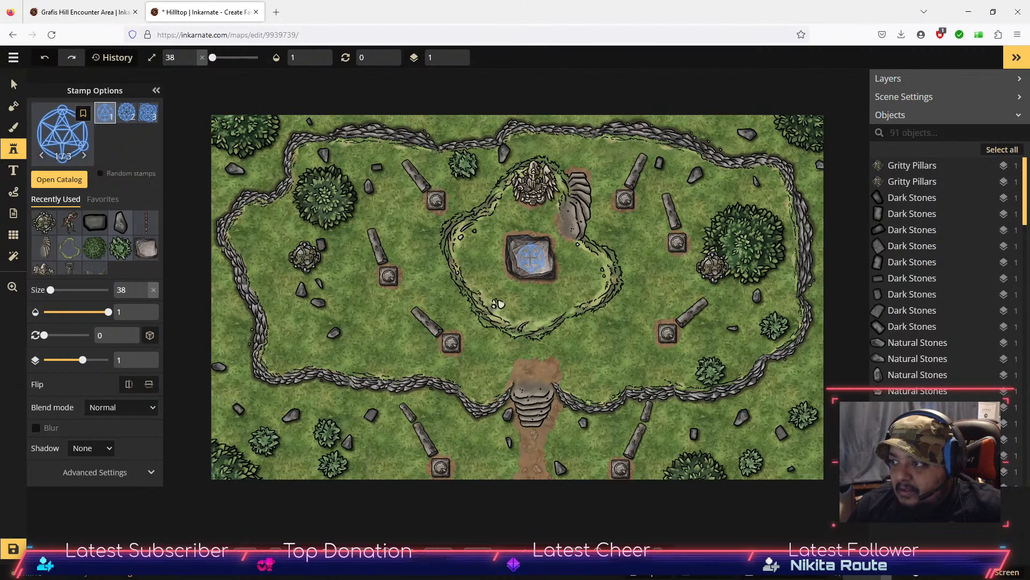
click(530, 260)
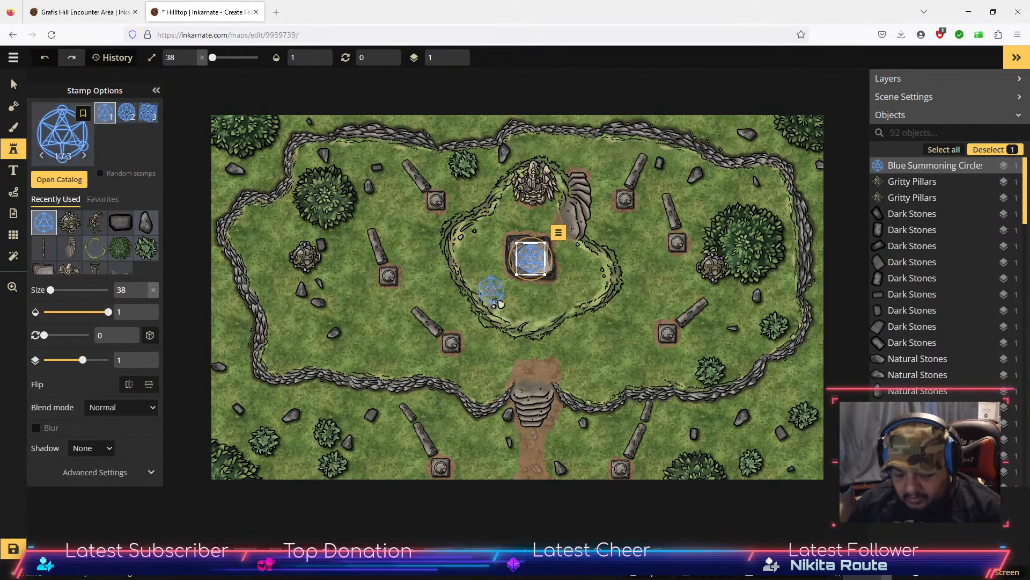
key(Delete)
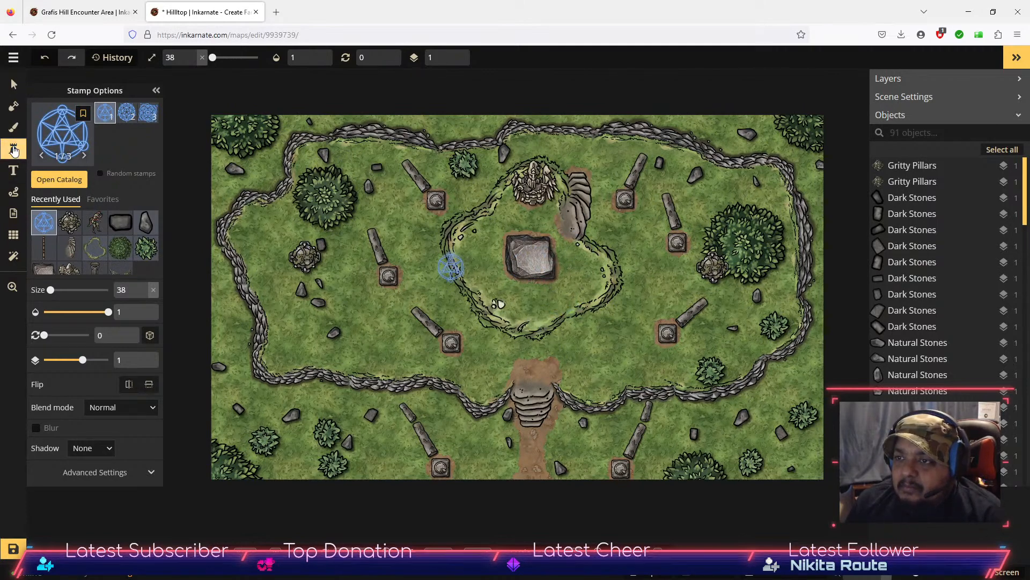
Step: Place the blue variant 12 of the thick lined summoning circles from Fantasy Battlemaps 2.0 on the central stone slab at size 27
click(12, 149)
click(11, 150)
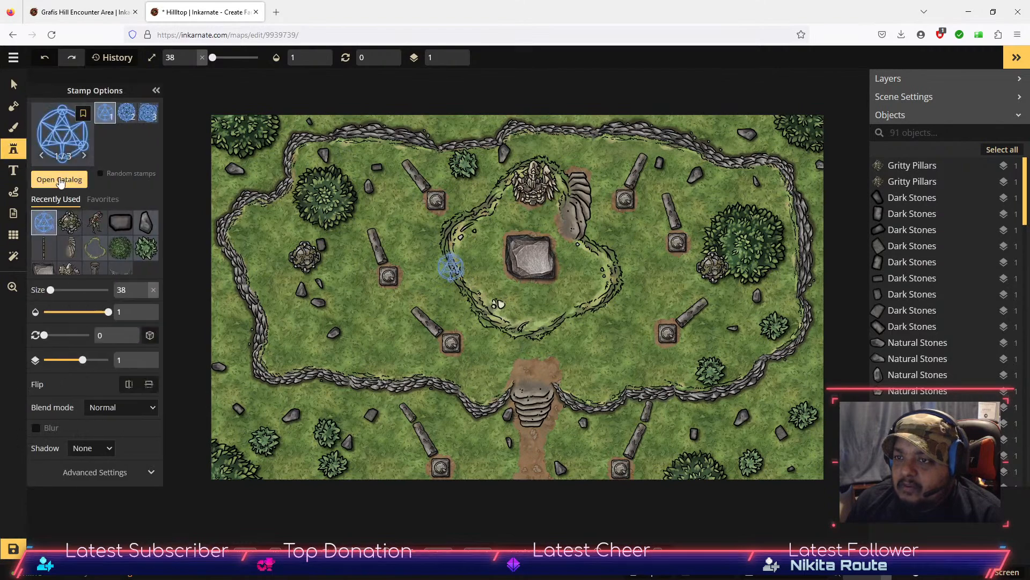
click(59, 185)
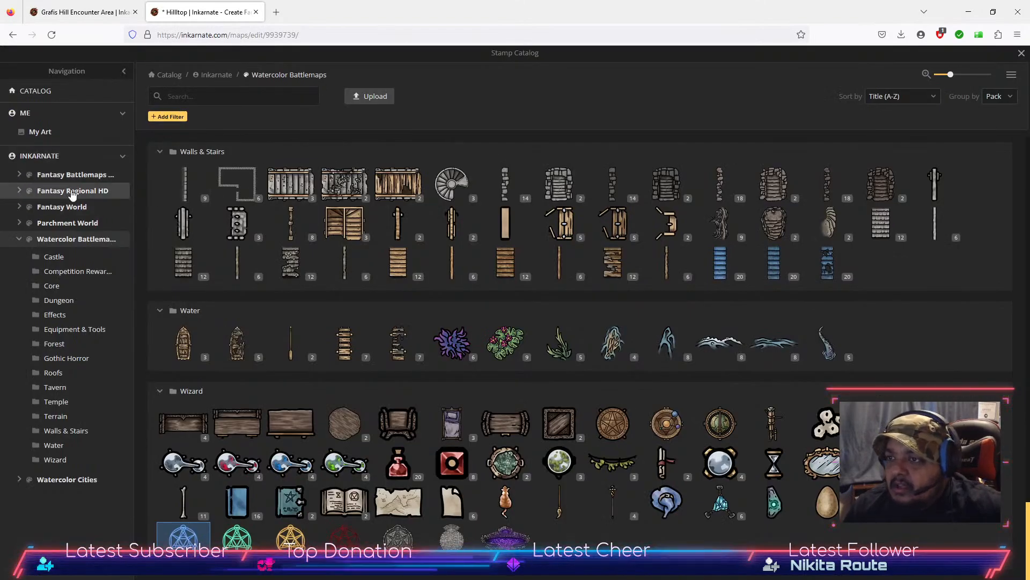
click(86, 178)
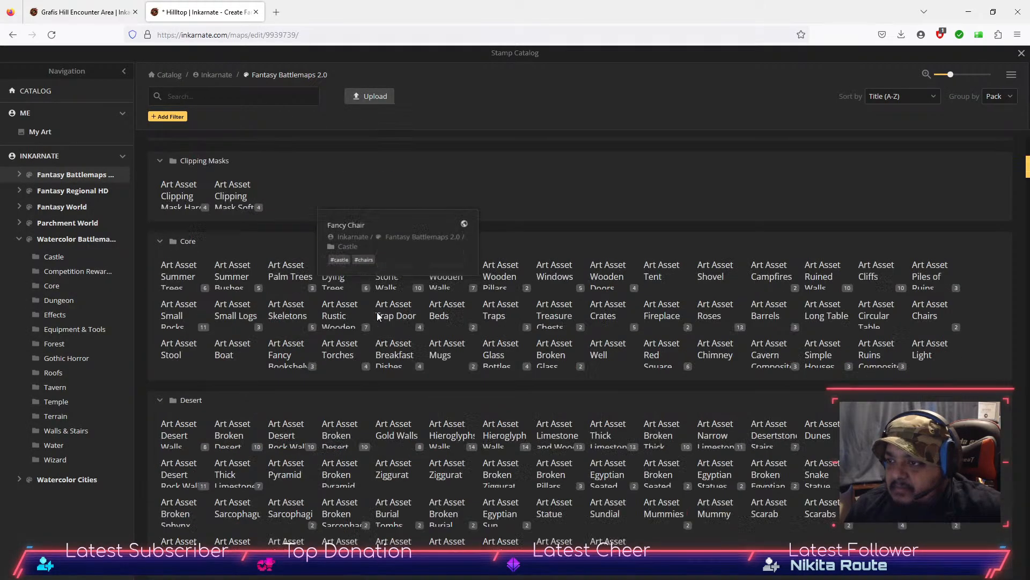
scroll(385, 310, down, 10)
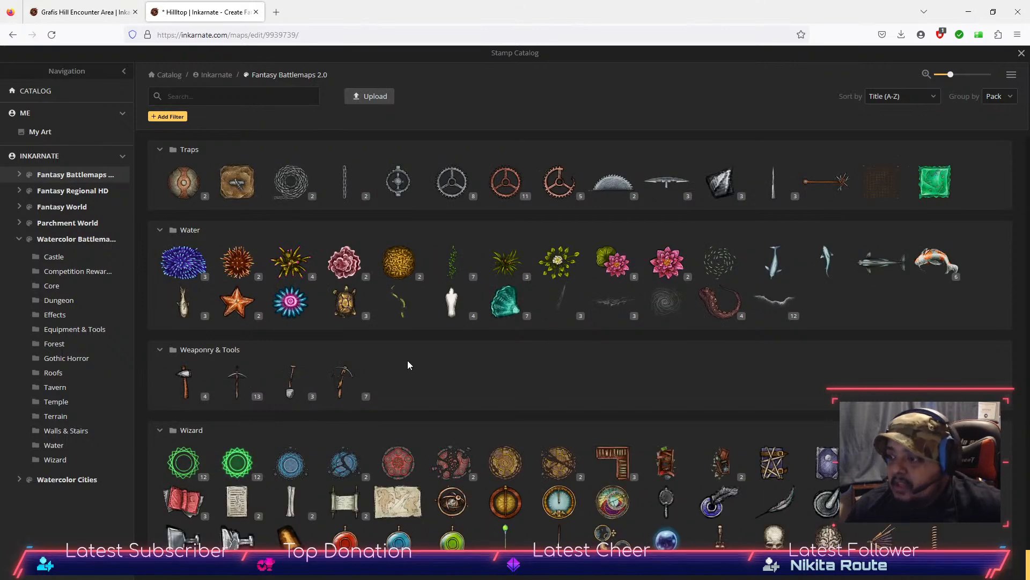
mouse_move(202, 479)
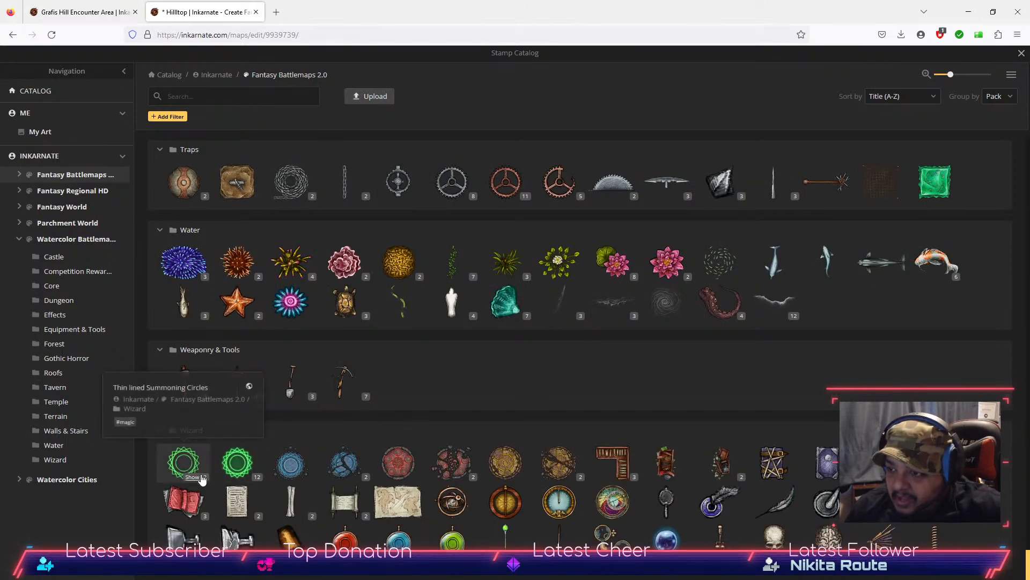
click(251, 478)
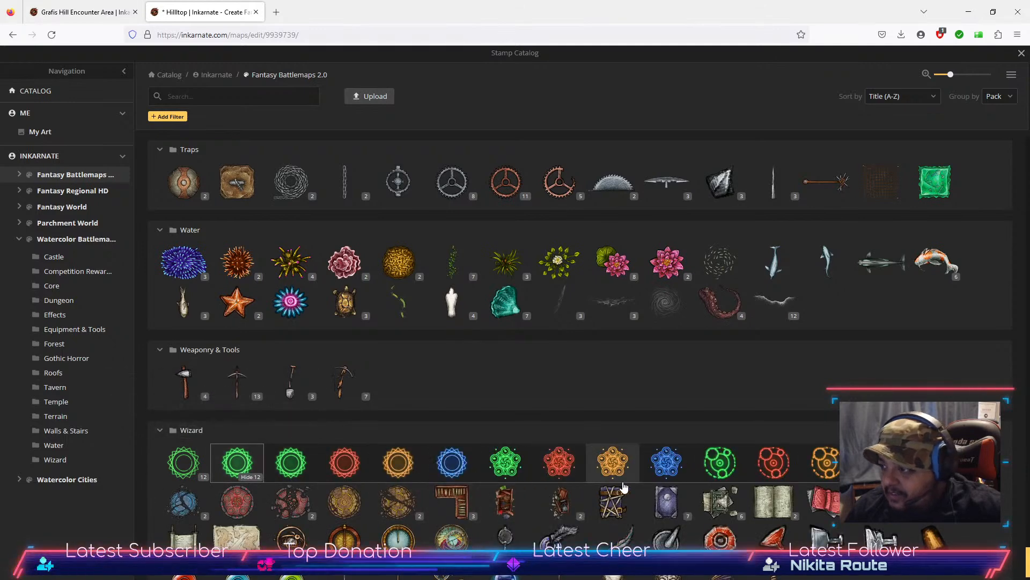
mouse_move(749, 492)
mouse_move(880, 461)
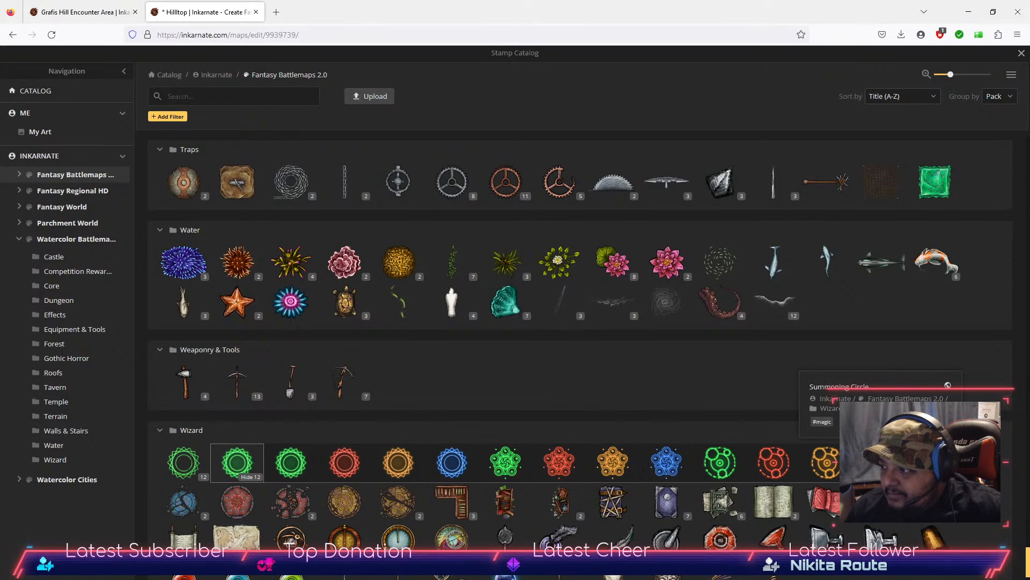
click(881, 461)
click(531, 257)
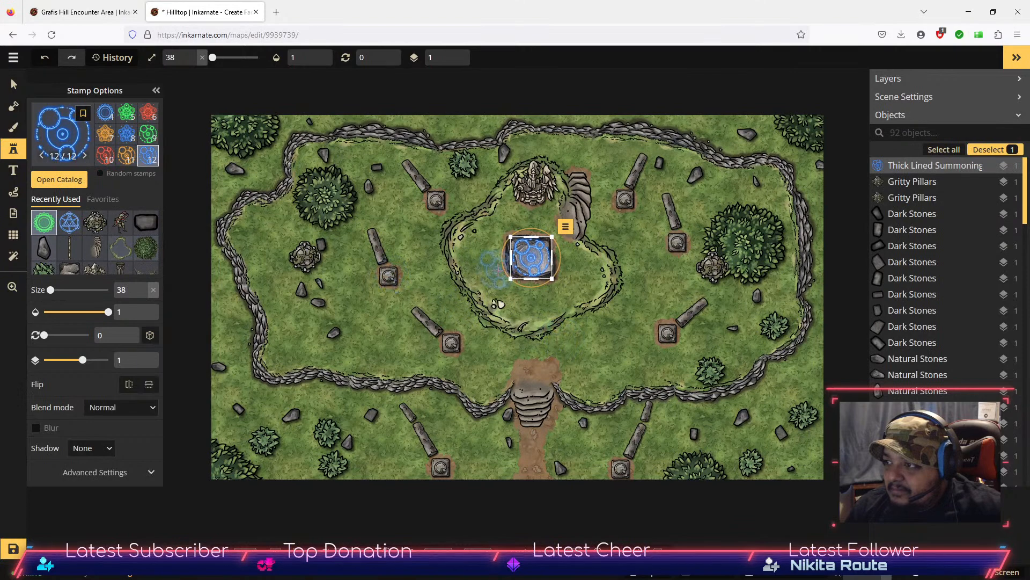
scroll(537, 259, down, 5)
drag(536, 259, 538, 259)
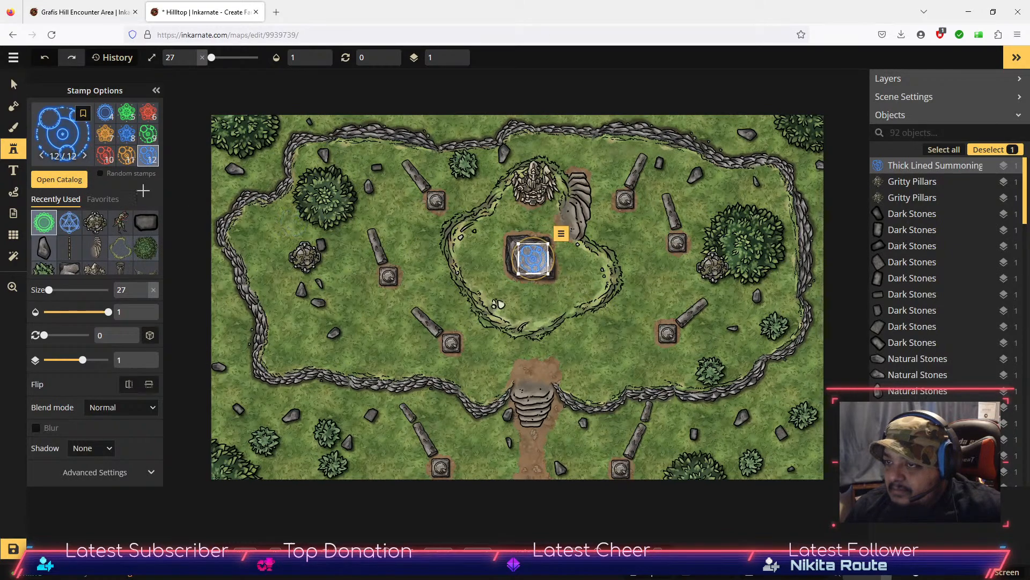
Step: Delete the thick lined summoning circle from the central stone slab
click(14, 84)
click(627, 354)
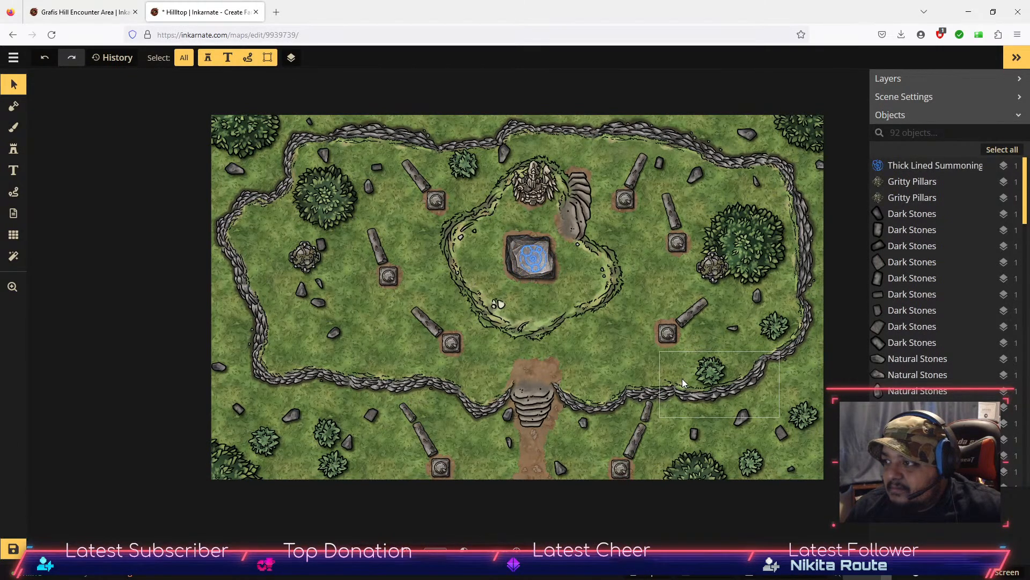
click(537, 261)
key(Delete)
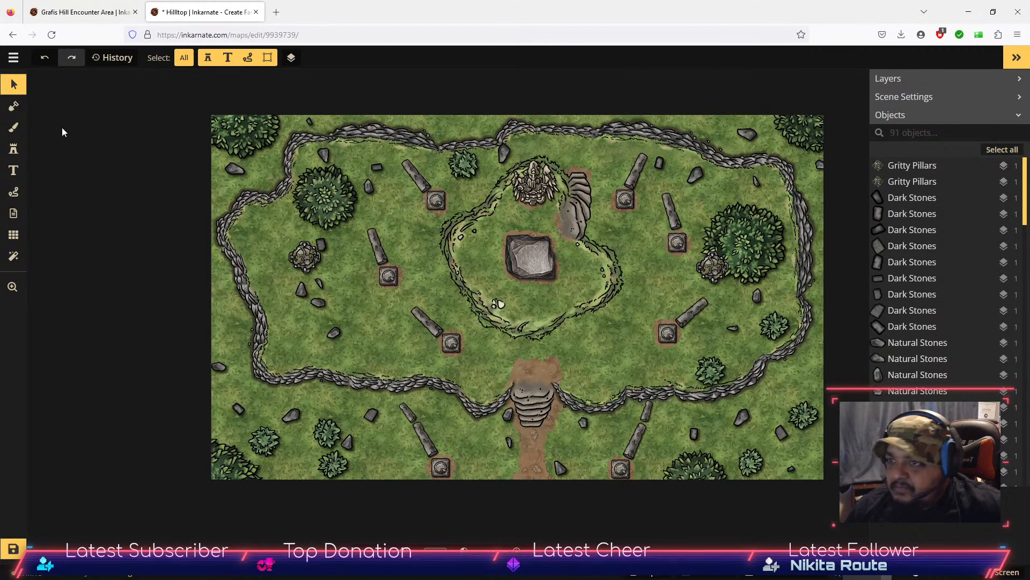
Step: Look through the Fantasy Battlemaps 2.0 stamp catalog from the Wizard pack back up to the Core pack for further decoration
click(13, 149)
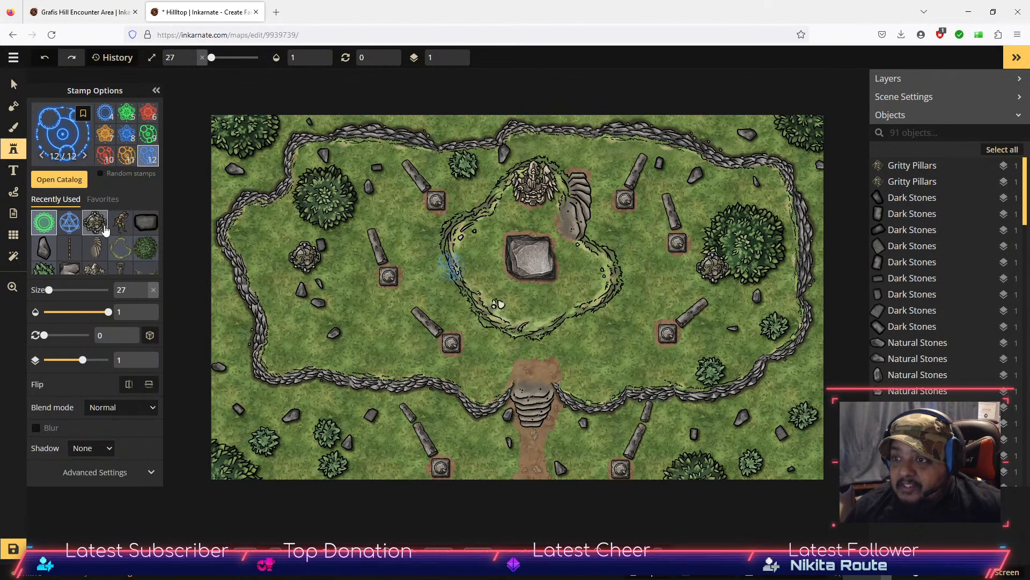
click(54, 179)
scroll(445, 295, down, 1)
scroll(458, 301, up, 2)
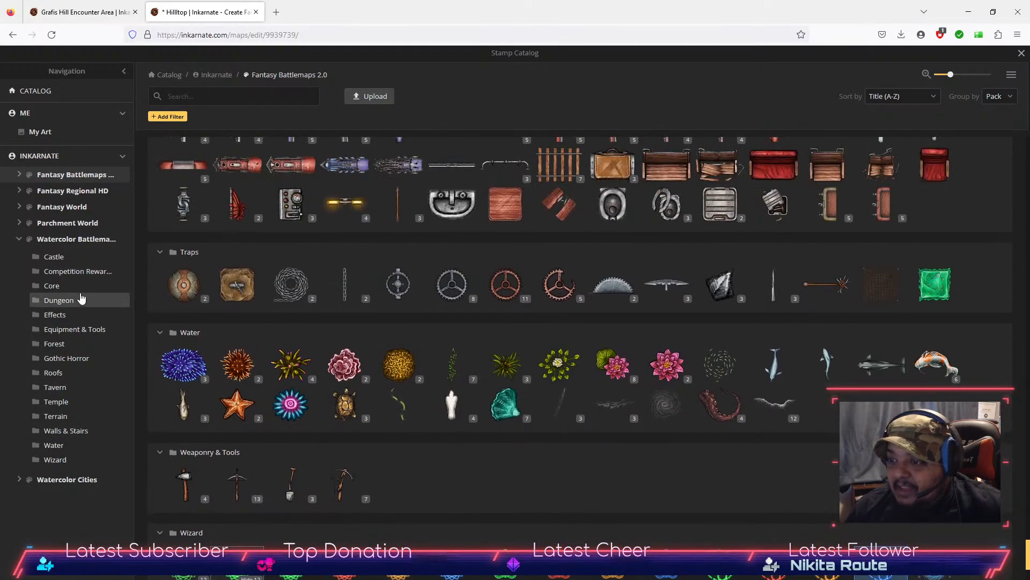
scroll(338, 289, down, 2)
scroll(337, 289, up, 3)
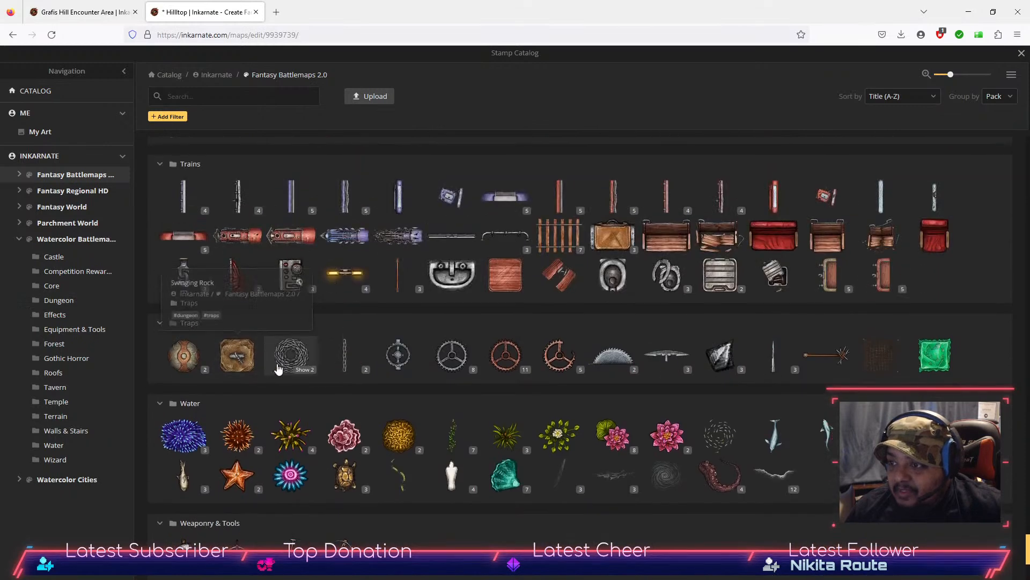
scroll(831, 388, up, 10)
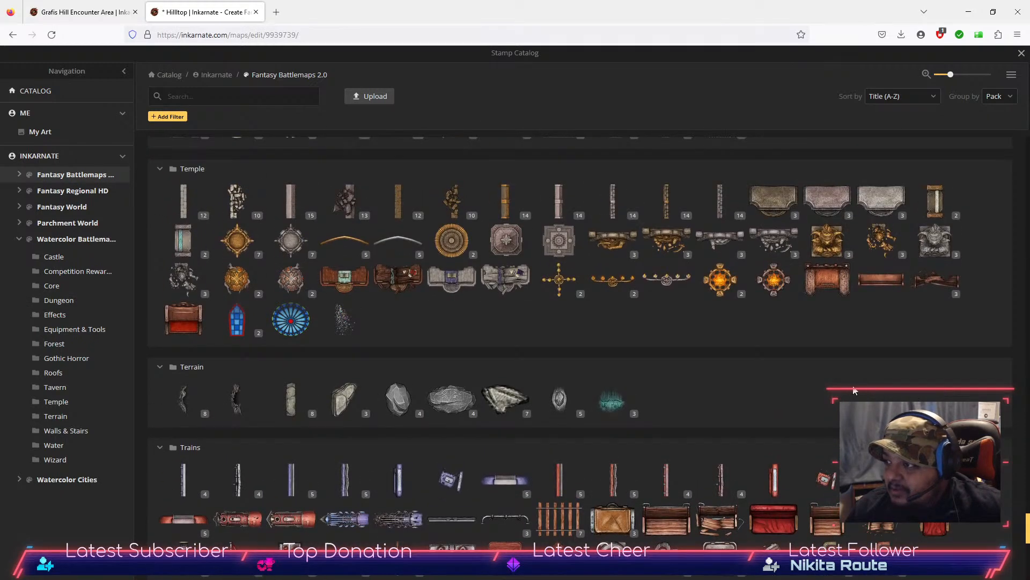
scroll(854, 389, up, 8)
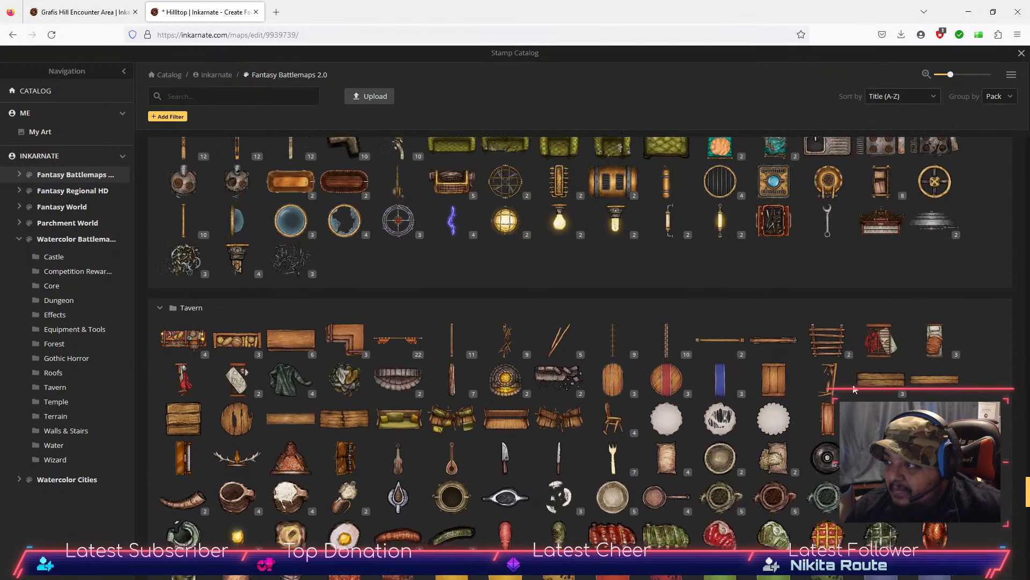
scroll(855, 387, up, 10)
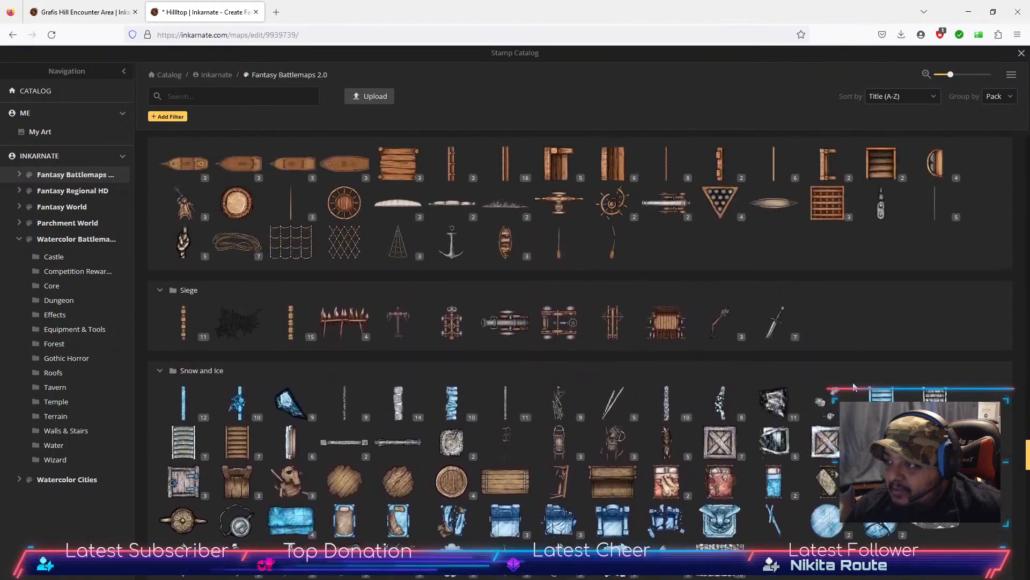
scroll(852, 382, up, 10)
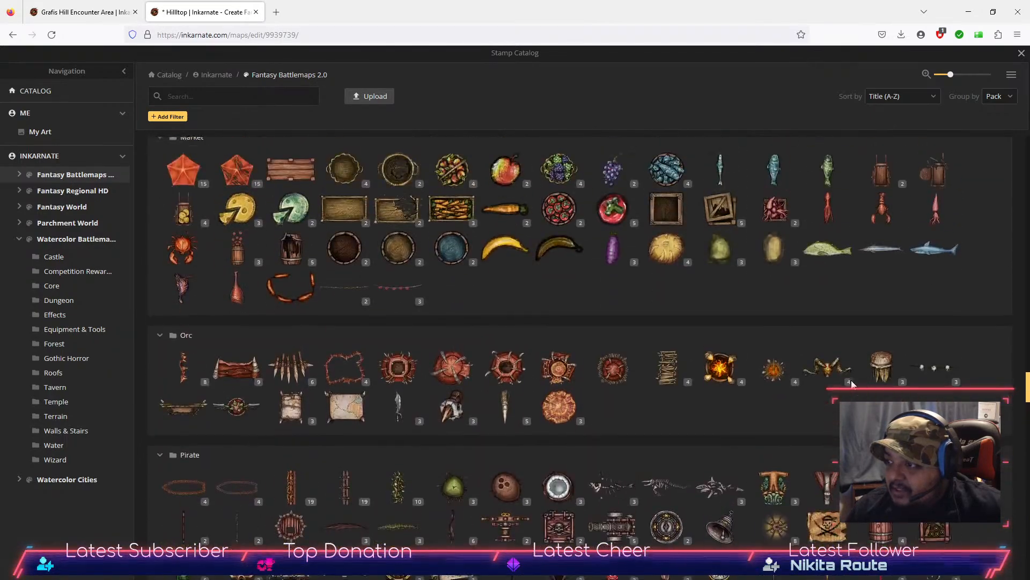
scroll(852, 383, up, 10)
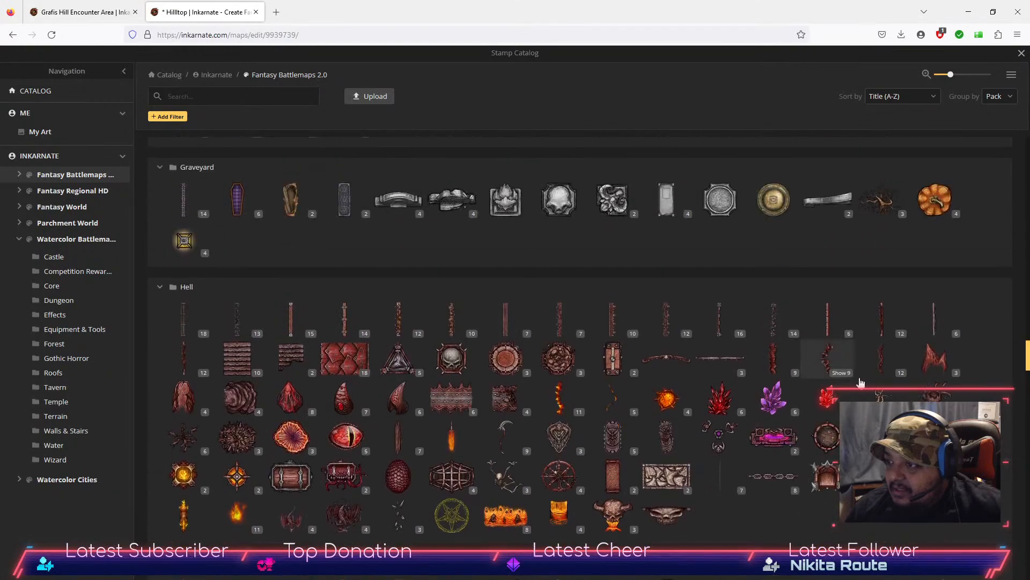
scroll(867, 380, up, 10)
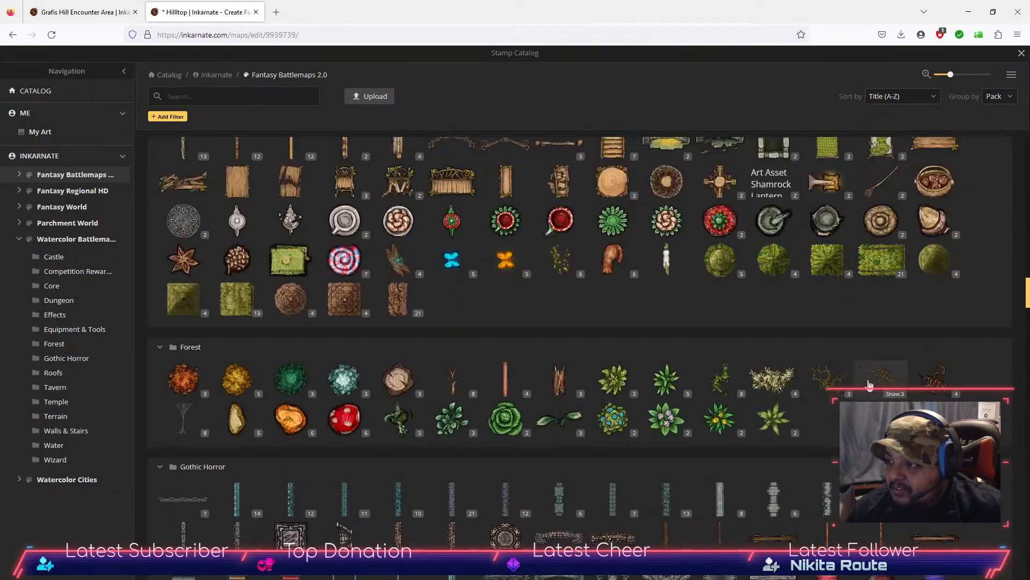
scroll(867, 382, up, 5)
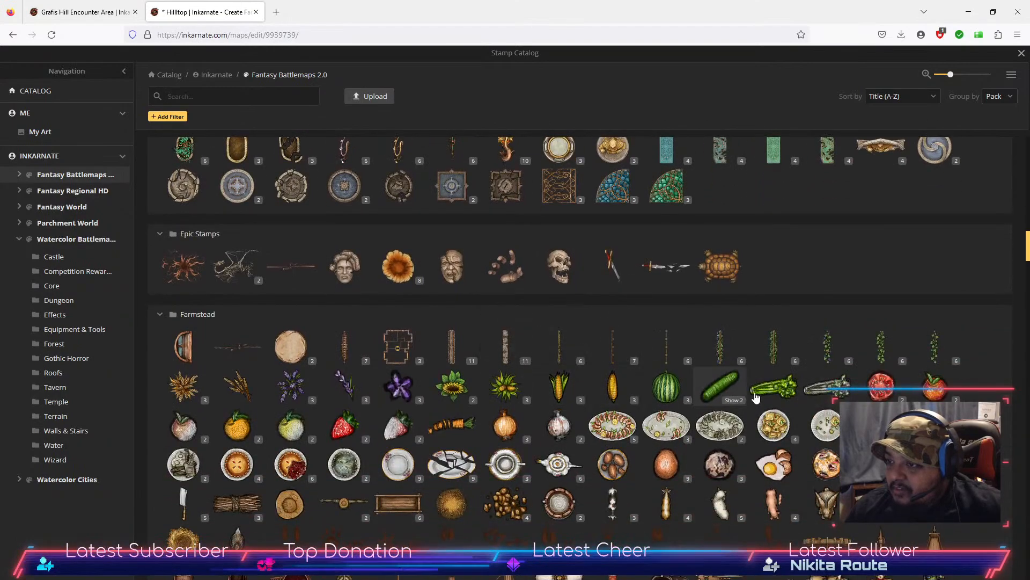
scroll(812, 386, up, 5)
scroll(813, 385, up, 8)
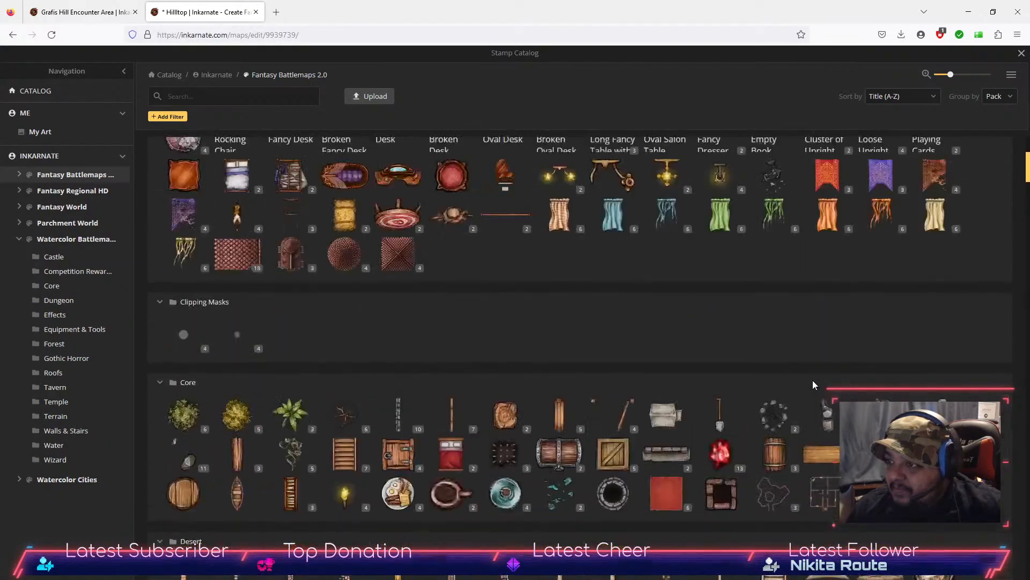
scroll(520, 368, down, 10)
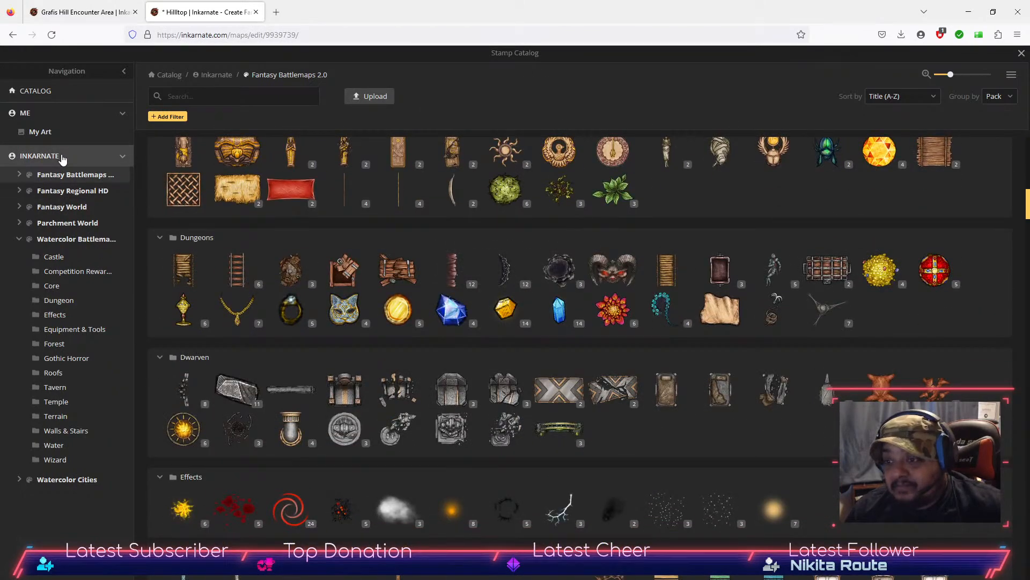
click(1021, 53)
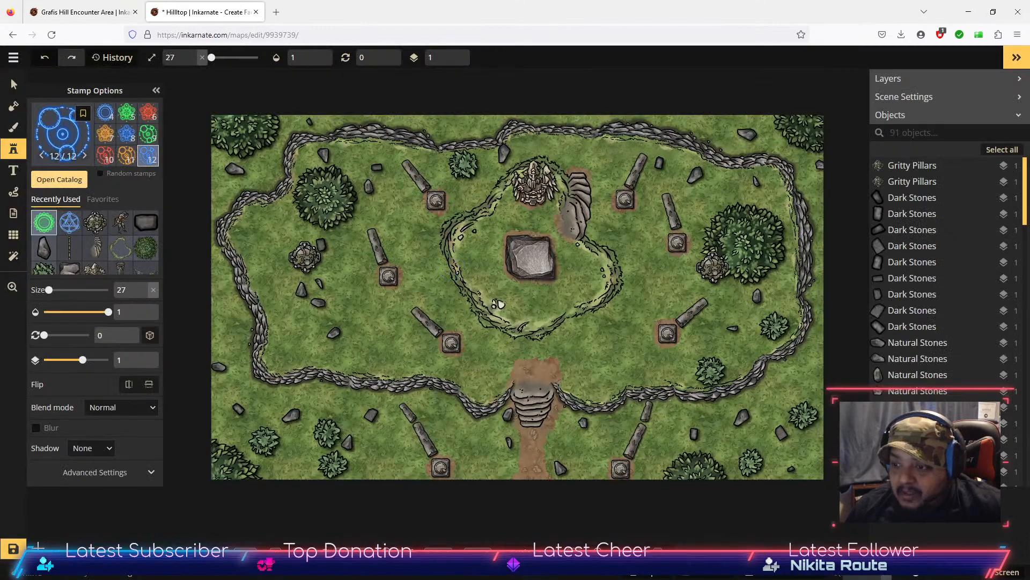
Step: Save the Hilltop map and return to the overview of all maps
click(18, 542)
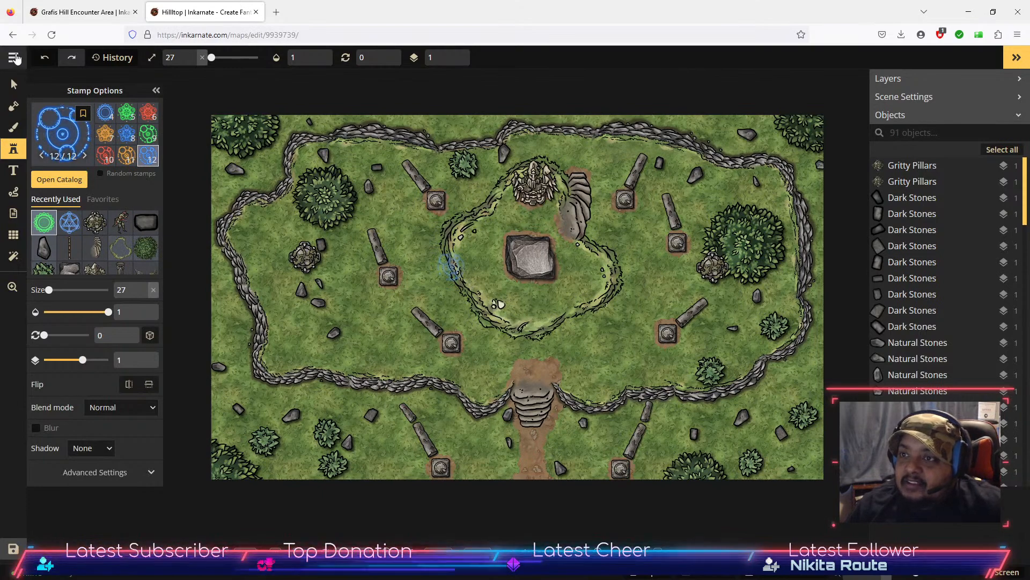
click(13, 35)
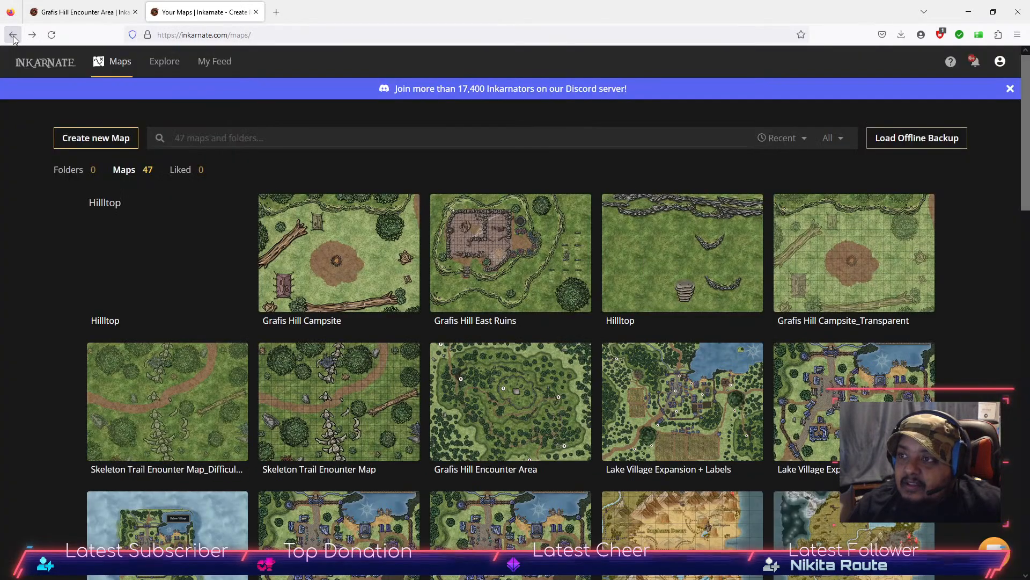
Step: Create a new Fantasy Battlemaps 2.0 map with Medium (2K) editing resolution and the Landscape 40 x 30 tiles aspect ratio
click(97, 139)
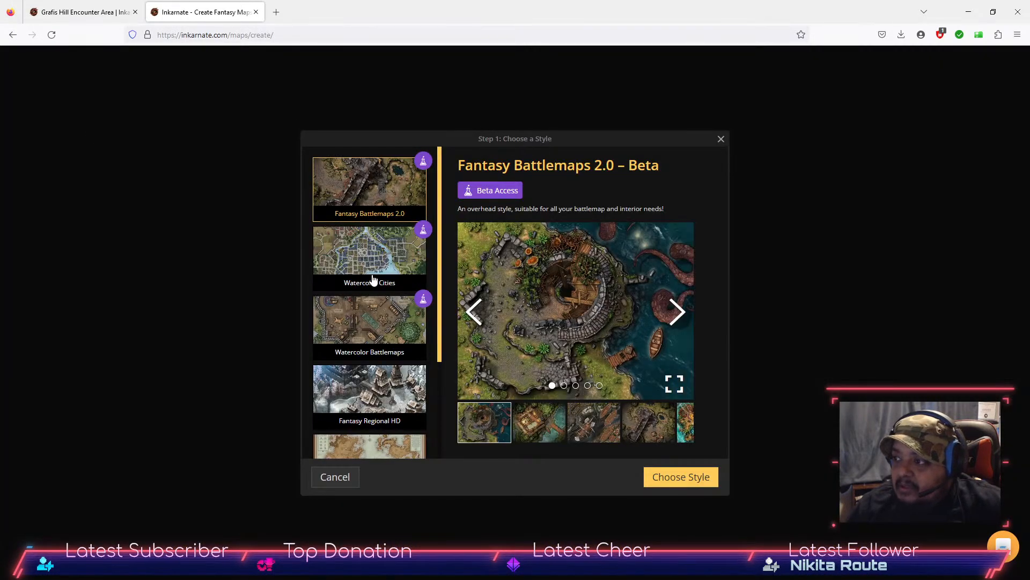
scroll(370, 279, down, 3)
scroll(386, 269, up, 3)
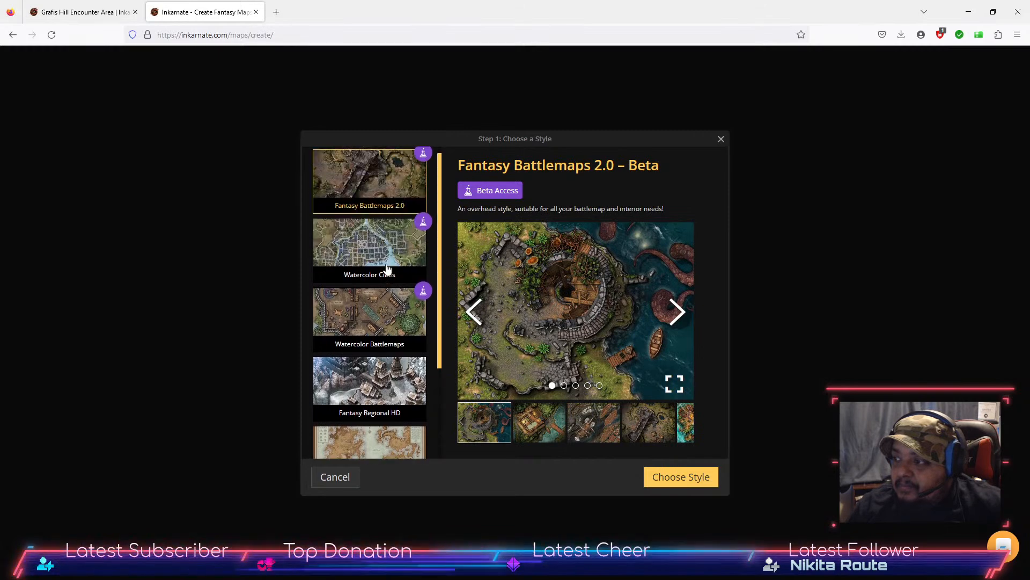
scroll(386, 268, down, 3)
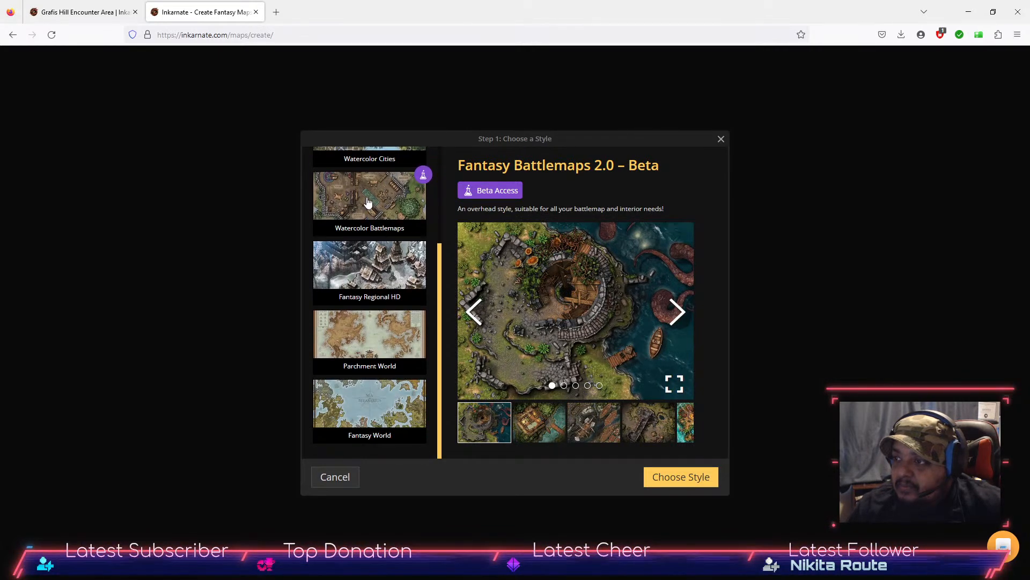
scroll(369, 262, up, 3)
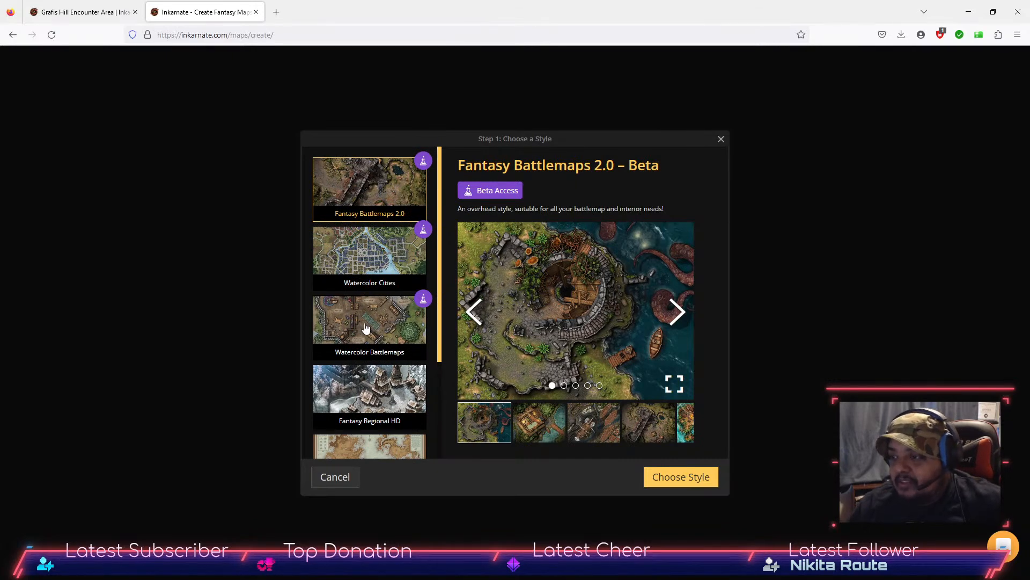
click(695, 485)
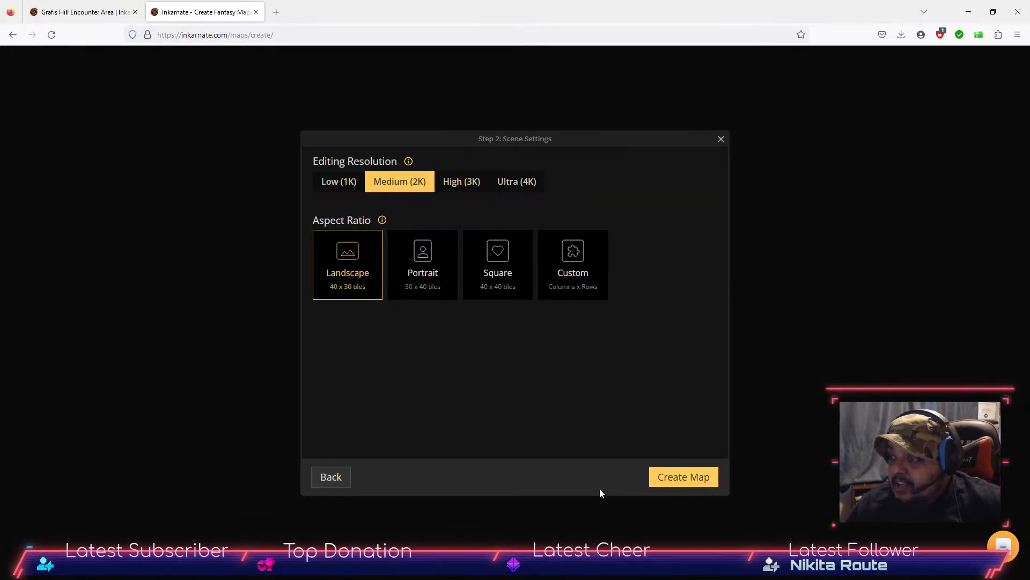
click(689, 484)
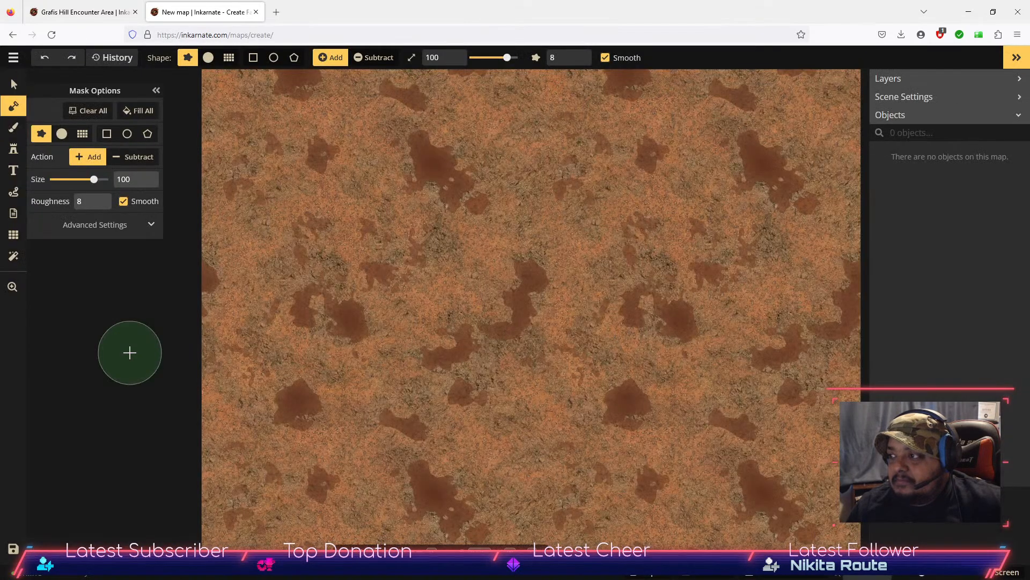
Step: Cover the whole brown ground with grass by adding mask with the rough brush at size 100 and roughness 8
scroll(687, 343, down, 3)
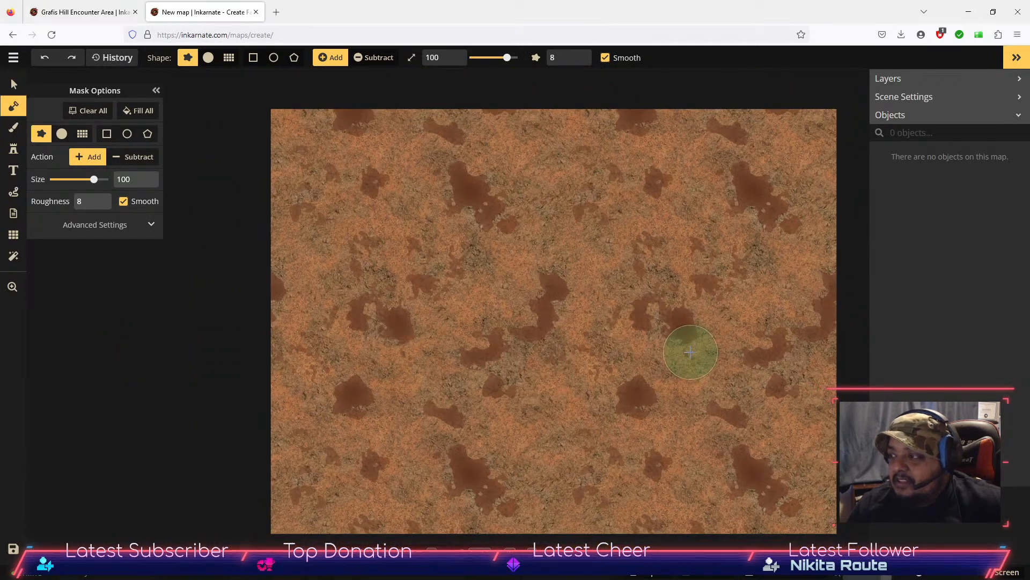
scroll(690, 351, up, 2)
scroll(690, 351, down, 1)
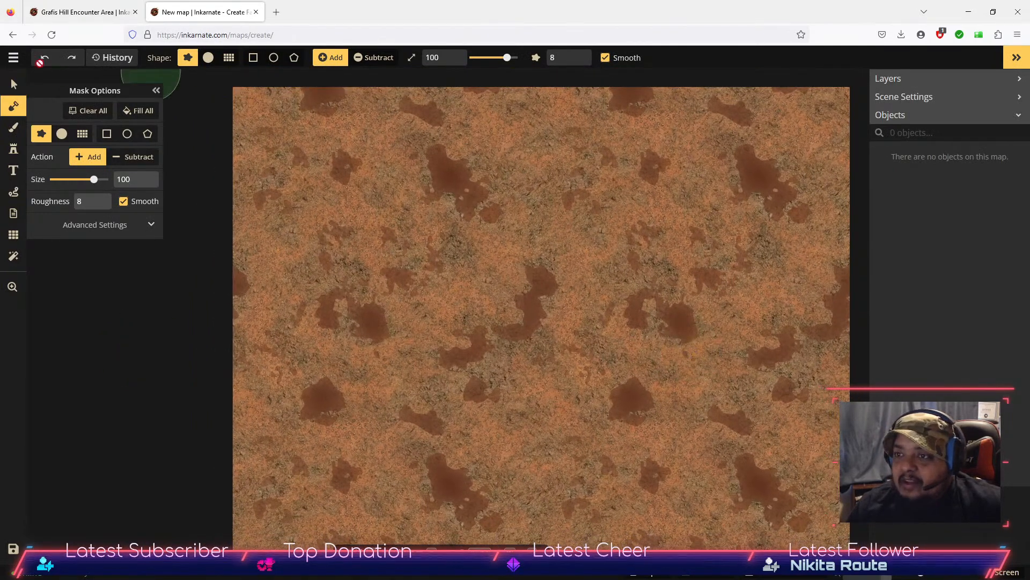
mouse_move(265, 115)
mouse_down()
mouse_move(612, 119)
mouse_move(847, 102)
mouse_up()
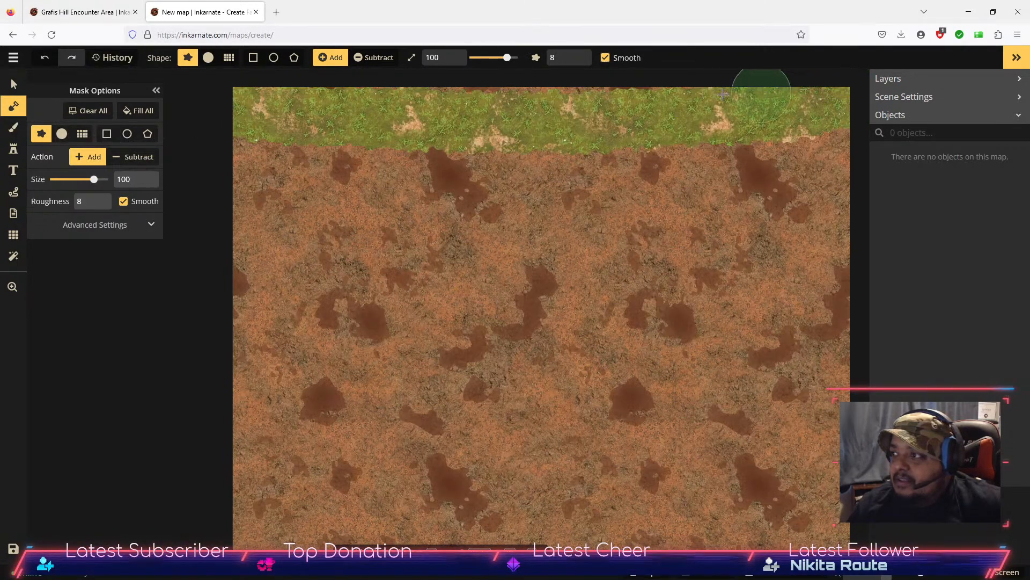
mouse_move(230, 152)
mouse_down()
mouse_move(805, 160)
mouse_move(853, 199)
mouse_move(591, 187)
mouse_move(287, 201)
mouse_move(279, 225)
mouse_move(644, 236)
mouse_move(865, 223)
mouse_move(693, 265)
mouse_move(279, 252)
mouse_move(226, 267)
mouse_move(220, 279)
mouse_move(713, 284)
mouse_move(848, 300)
mouse_move(231, 312)
mouse_move(357, 346)
mouse_move(716, 335)
mouse_move(848, 357)
mouse_move(435, 375)
mouse_move(231, 410)
mouse_move(853, 408)
mouse_move(191, 442)
mouse_move(537, 499)
mouse_move(826, 472)
mouse_move(122, 527)
mouse_up()
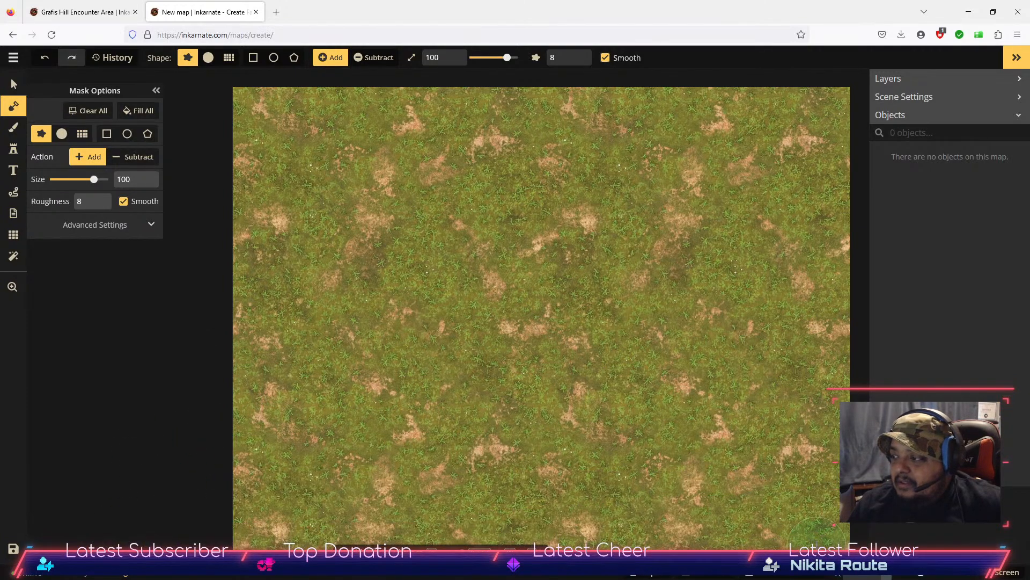
Step: Search the stamp catalog for "bones" and expand the Dragon Bones variants in the Epic Stamps pack of Fantasy Battlemaps 2.0
click(13, 149)
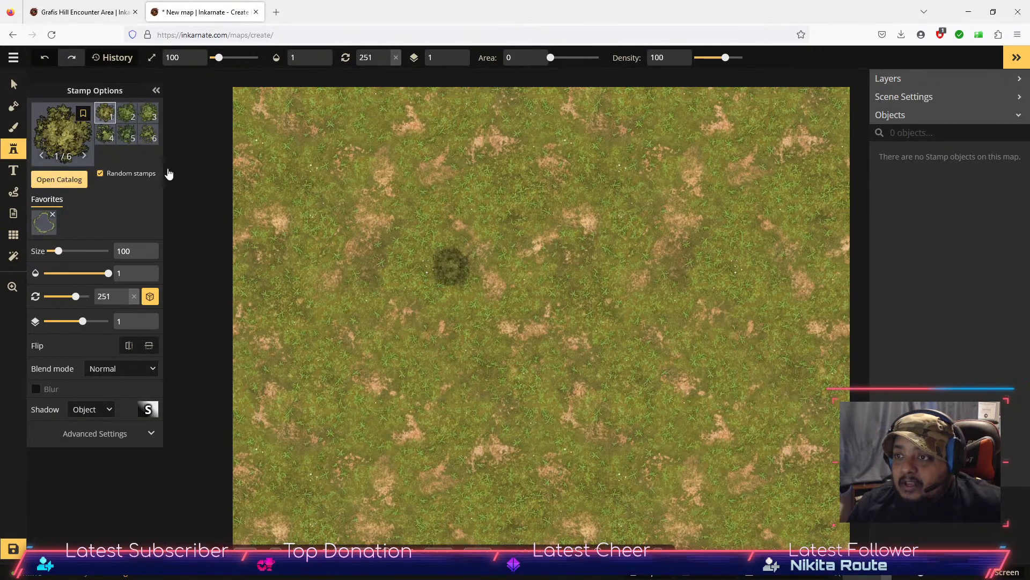
click(59, 179)
click(192, 97)
text(bones)
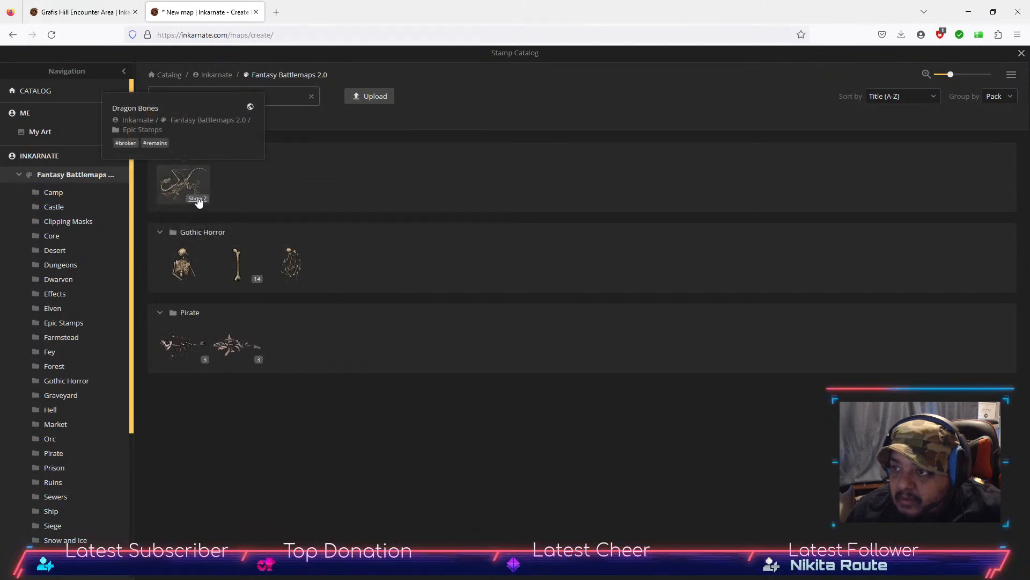
click(198, 198)
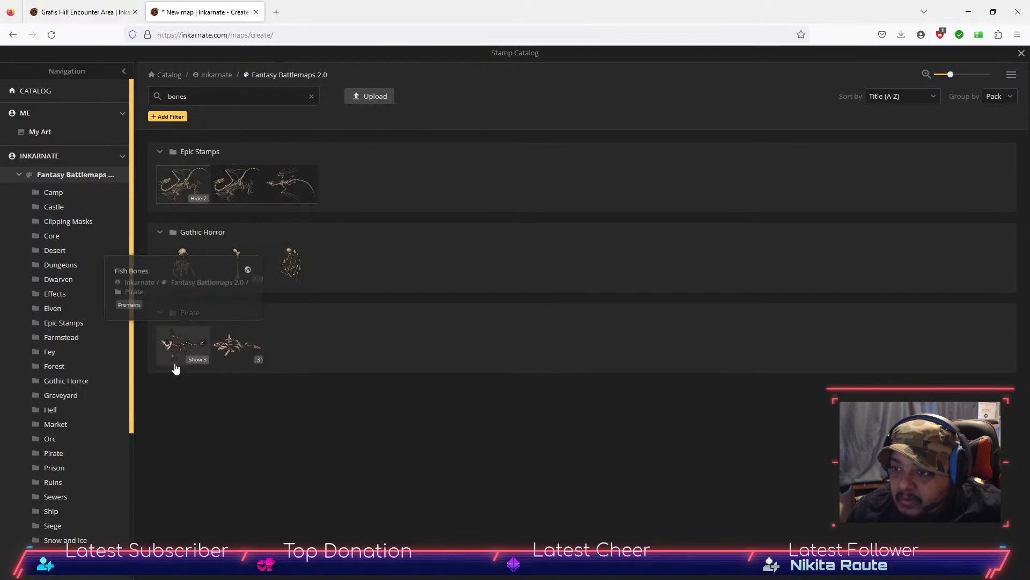
Step: Look through the other style catalogs for "bones" and pick the fifth Giant Bones variant from the Watercolor Cities Gothic Horror pack
scroll(85, 185, down, 3)
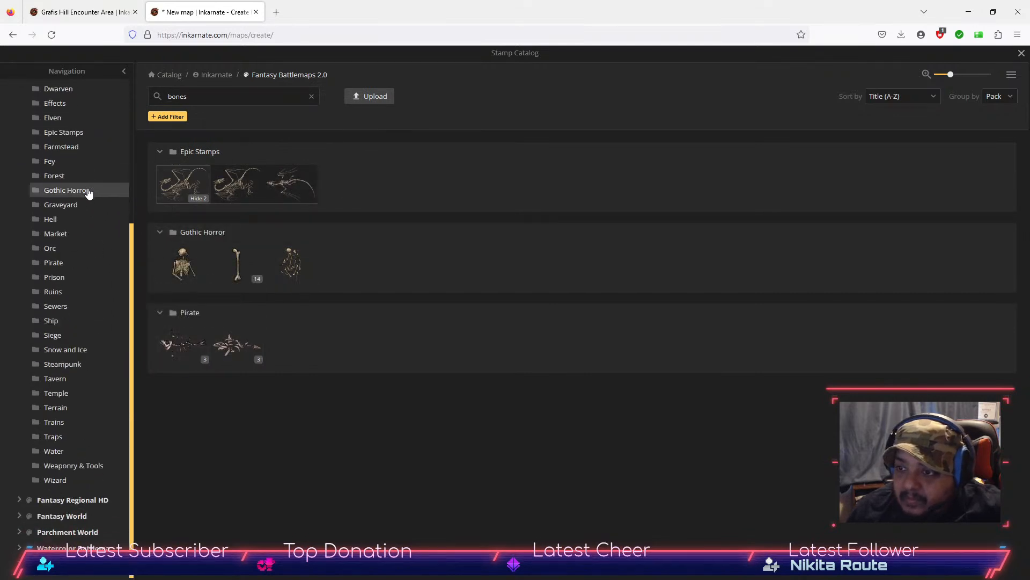
click(72, 500)
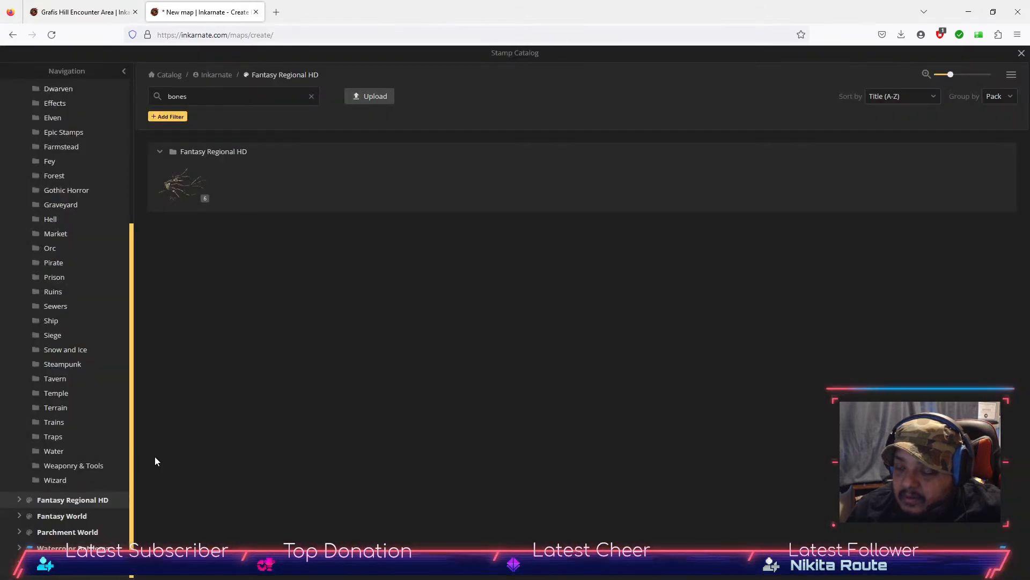
click(65, 516)
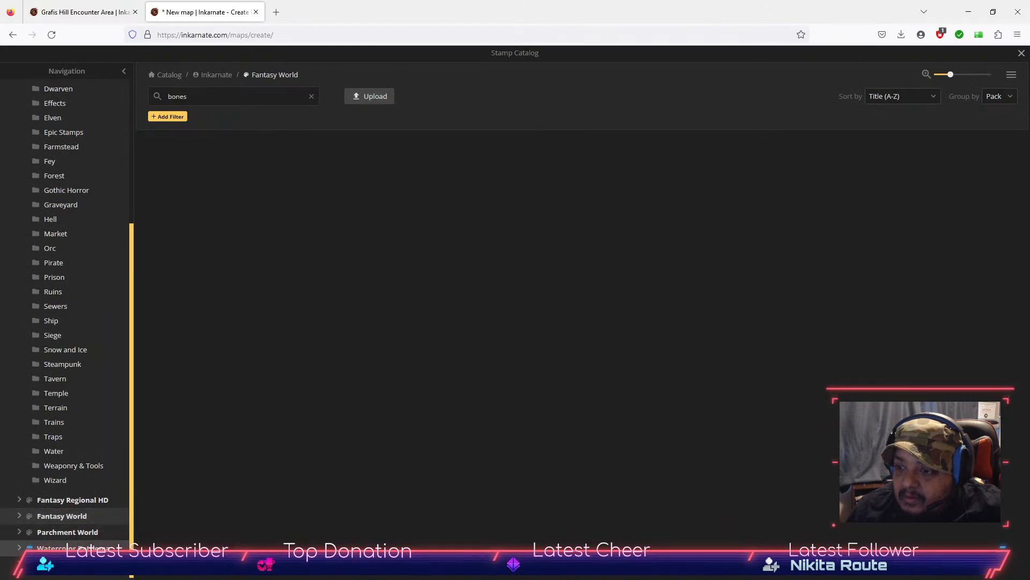
click(59, 548)
click(84, 574)
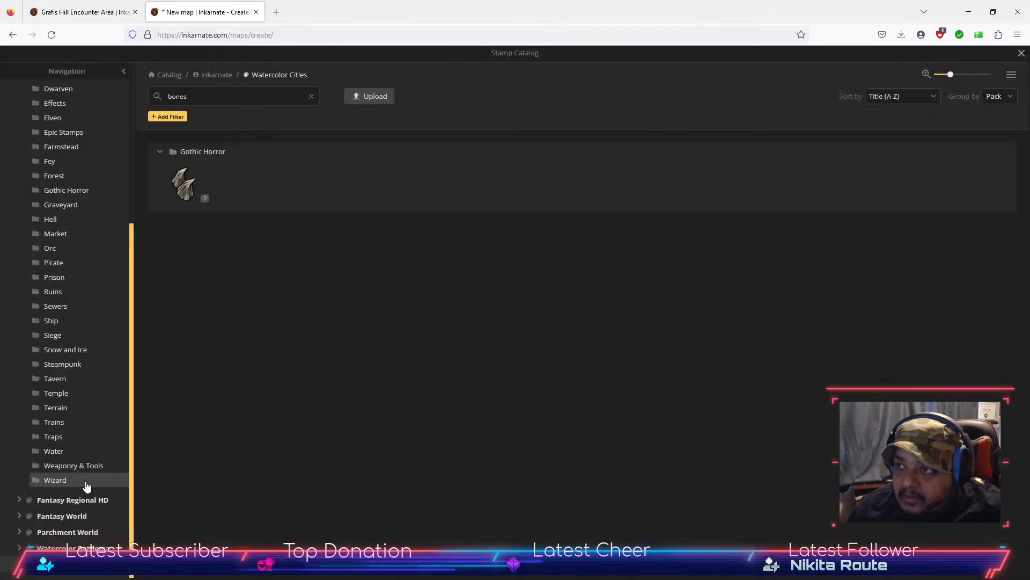
click(197, 198)
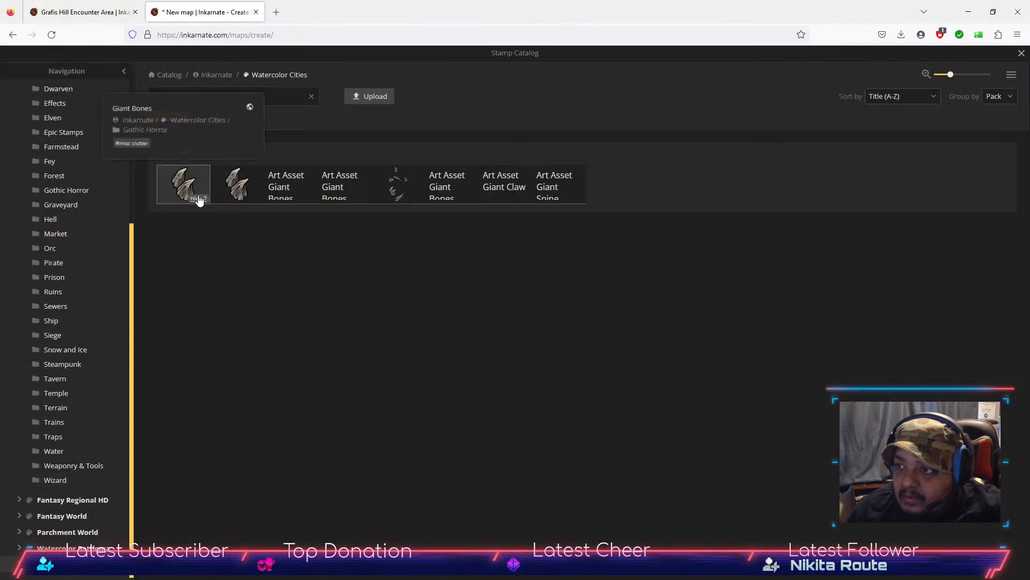
click(453, 202)
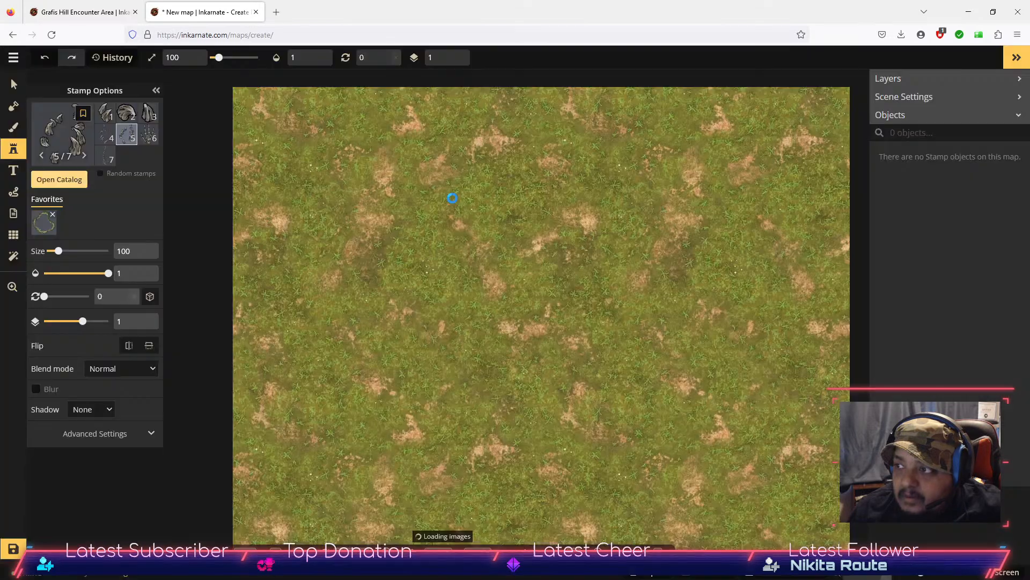
Step: Set the Giant Bones stamp size to 500 and place the scattered bone ring in the middle of the map
click(143, 248)
click(143, 248)
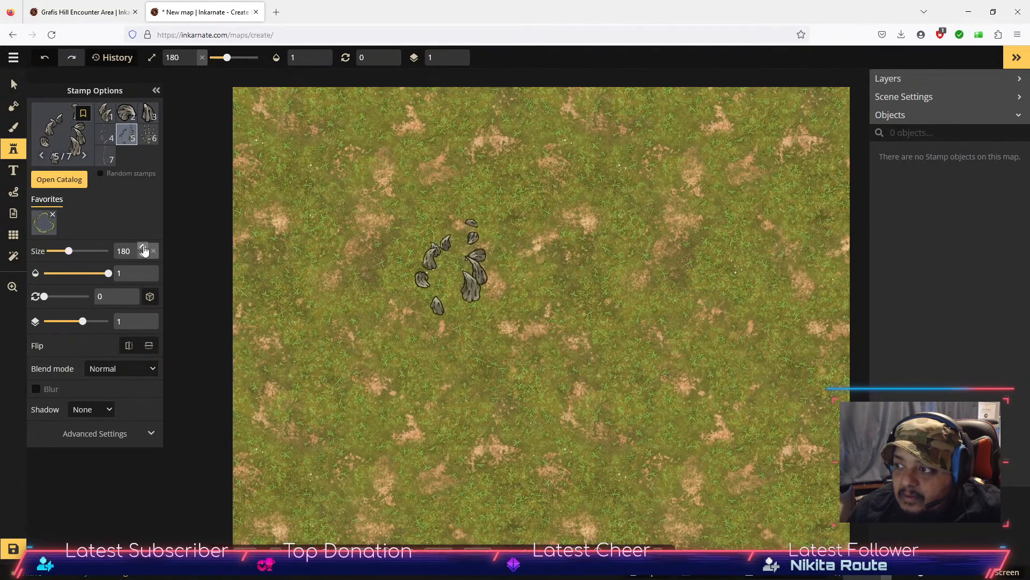
click(143, 247)
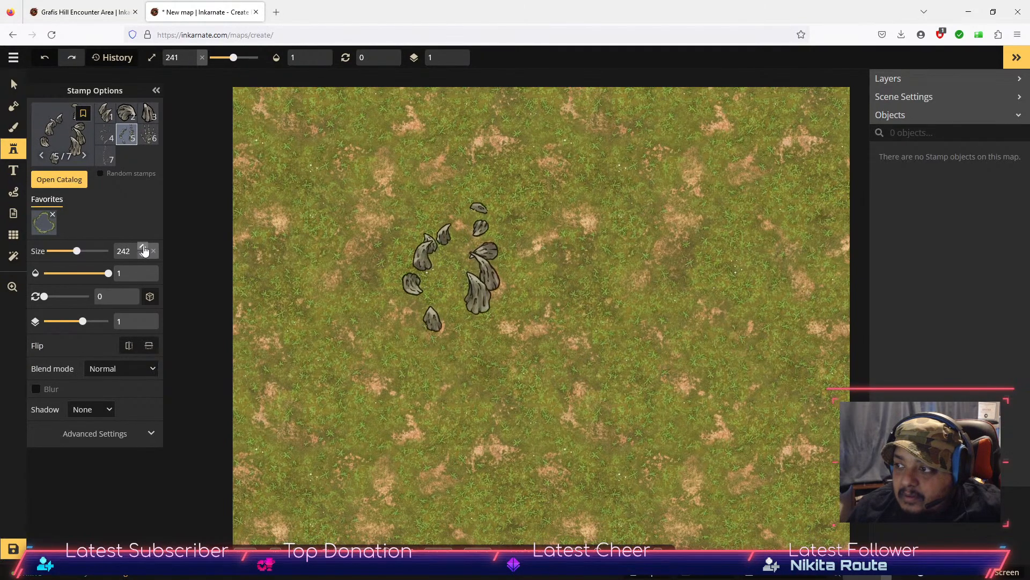
click(143, 248)
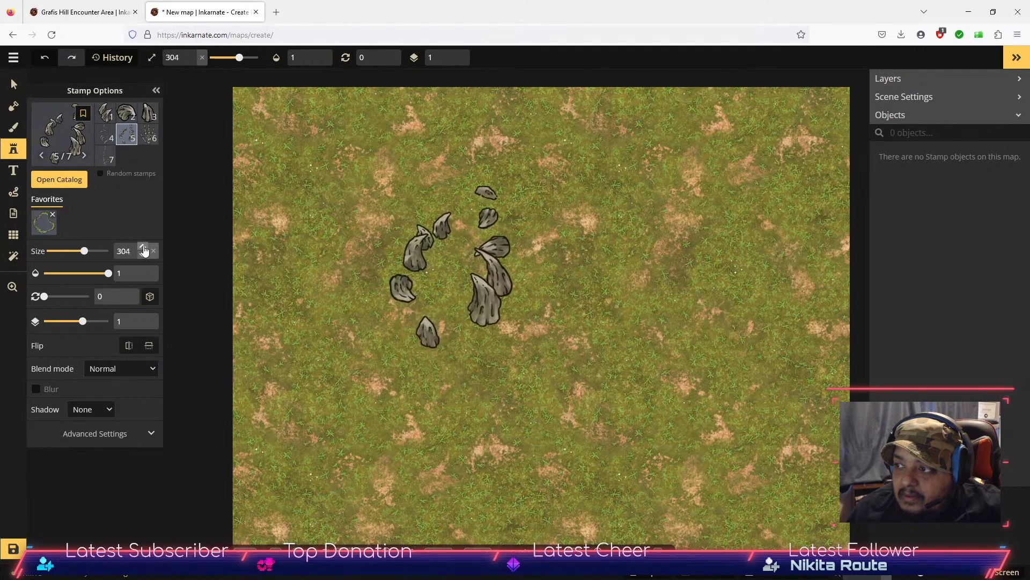
click(142, 248)
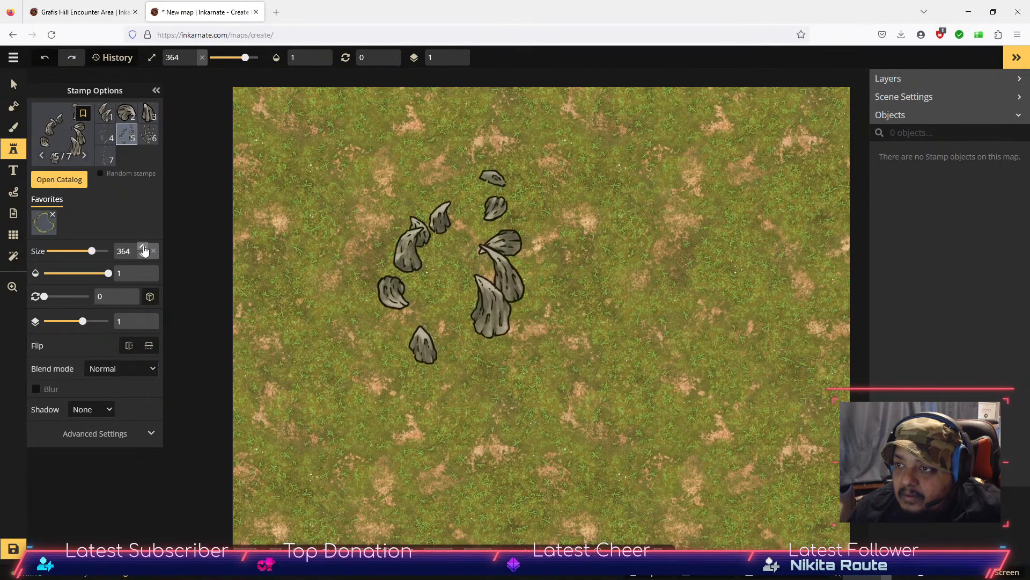
click(143, 248)
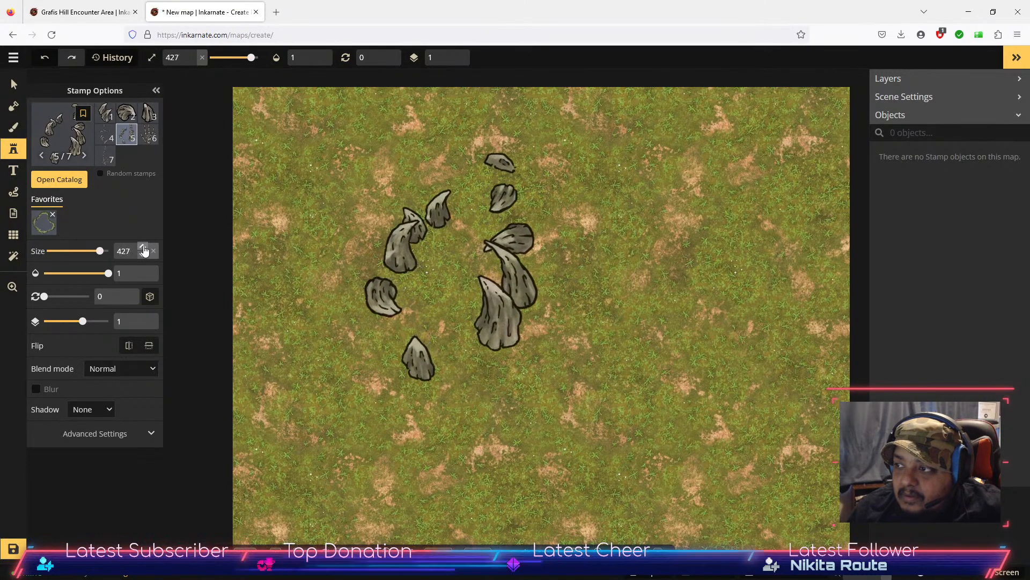
click(143, 248)
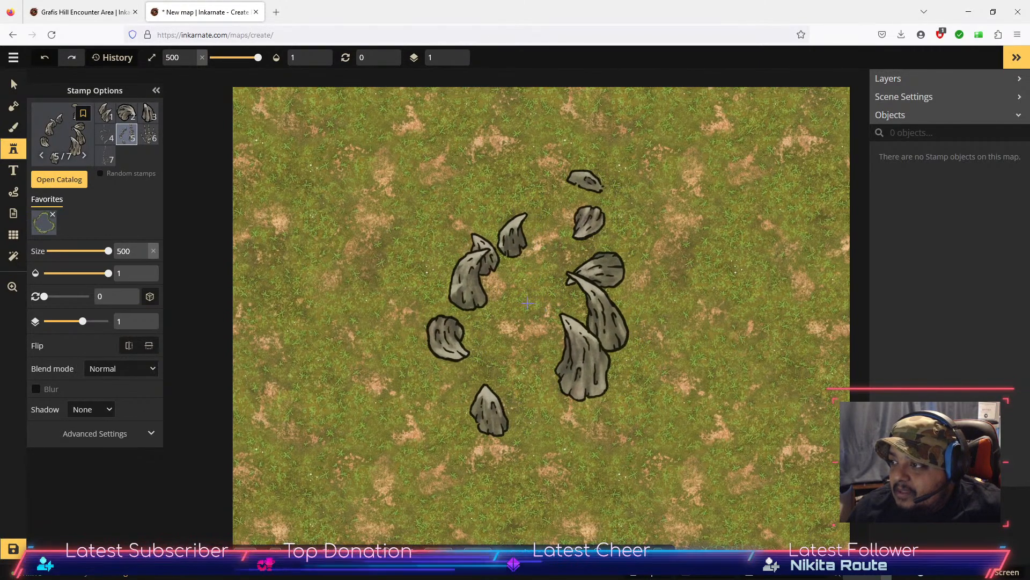
click(527, 303)
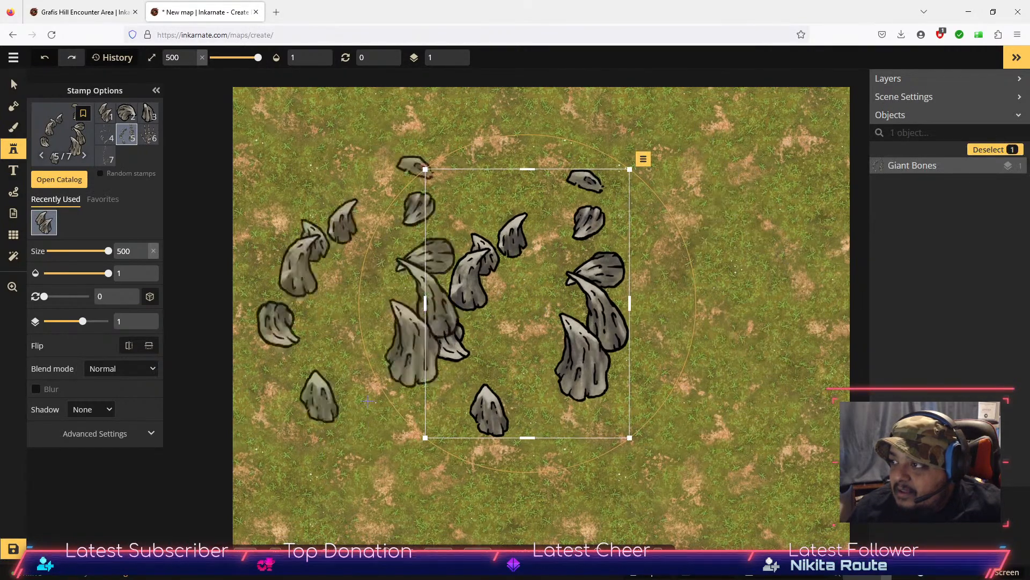
Step: Place the paired Giant Bones stamp (variant 1) in the map's upper-left corner and the single bone (variant 3) in the other three corners
click(149, 114)
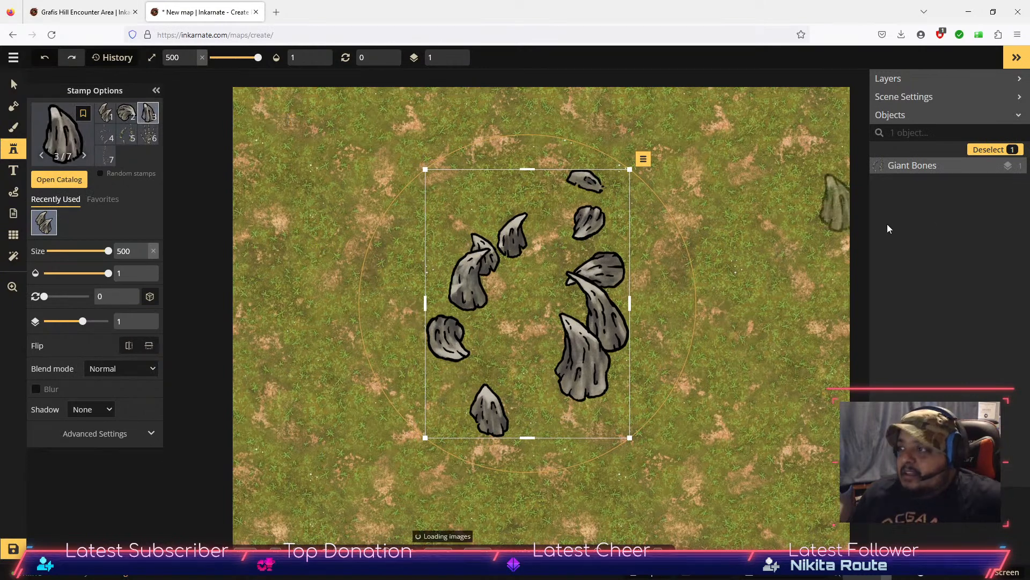
click(764, 161)
click(105, 114)
click(308, 173)
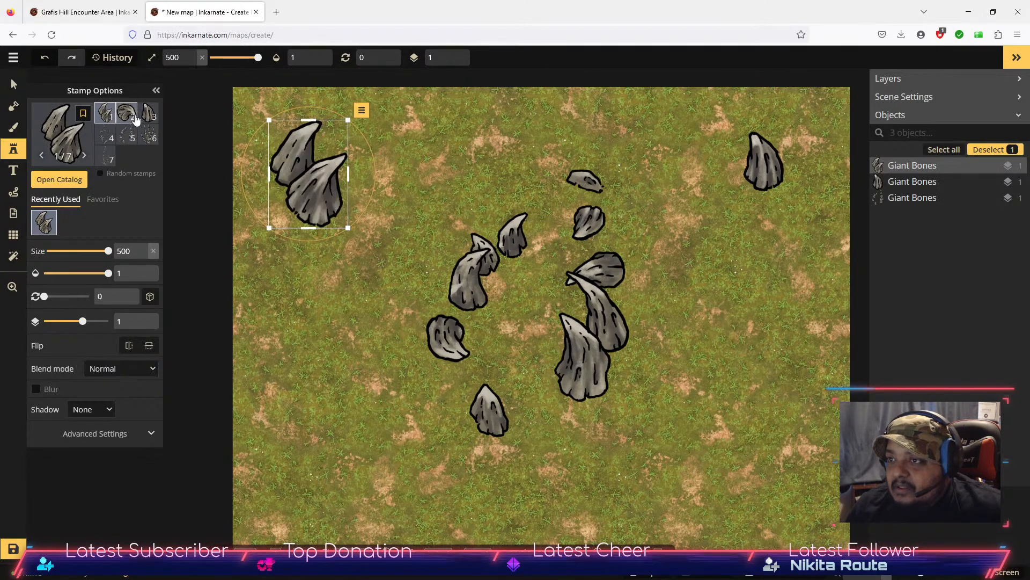
click(148, 114)
click(748, 483)
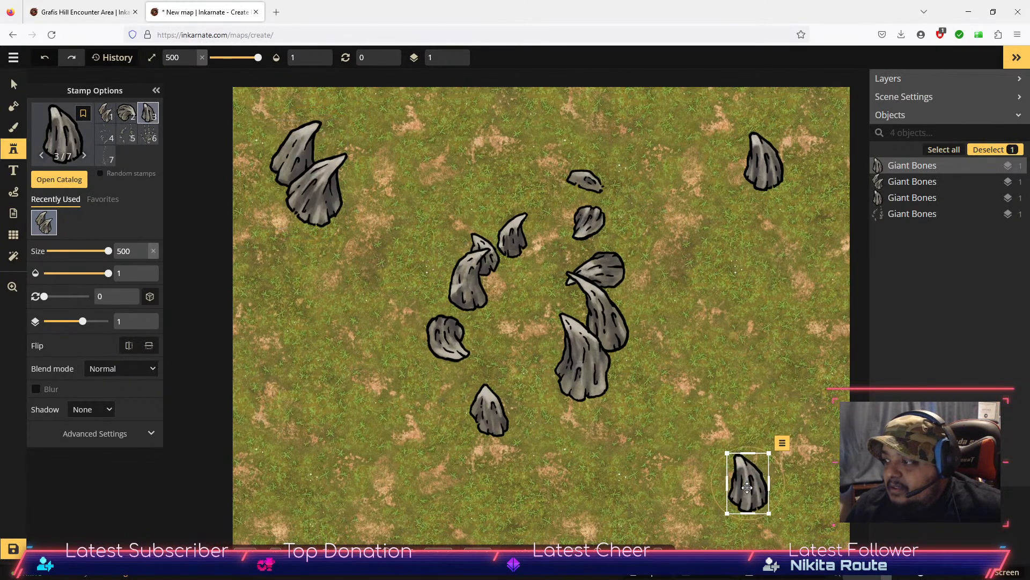
click(107, 141)
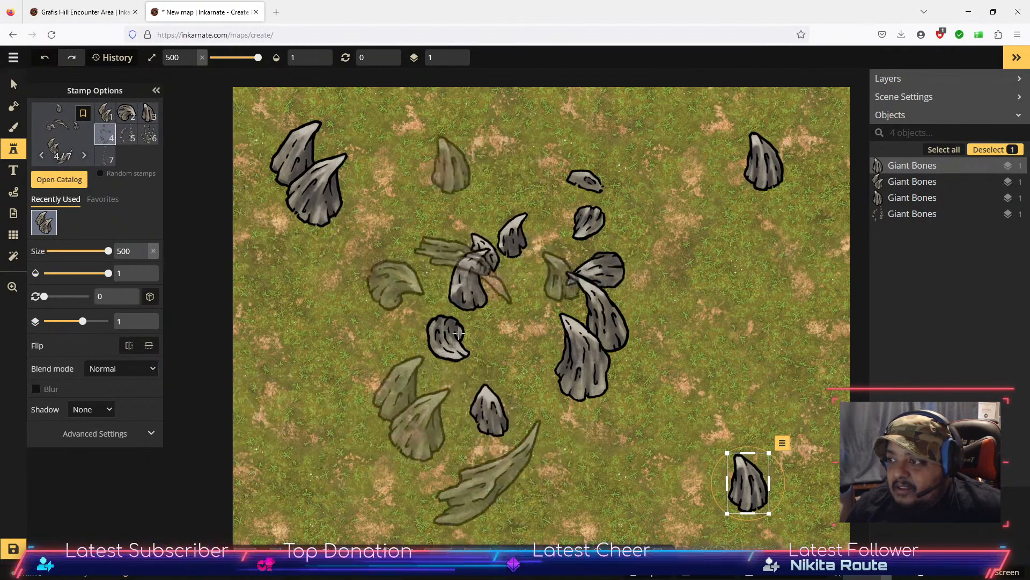
click(147, 114)
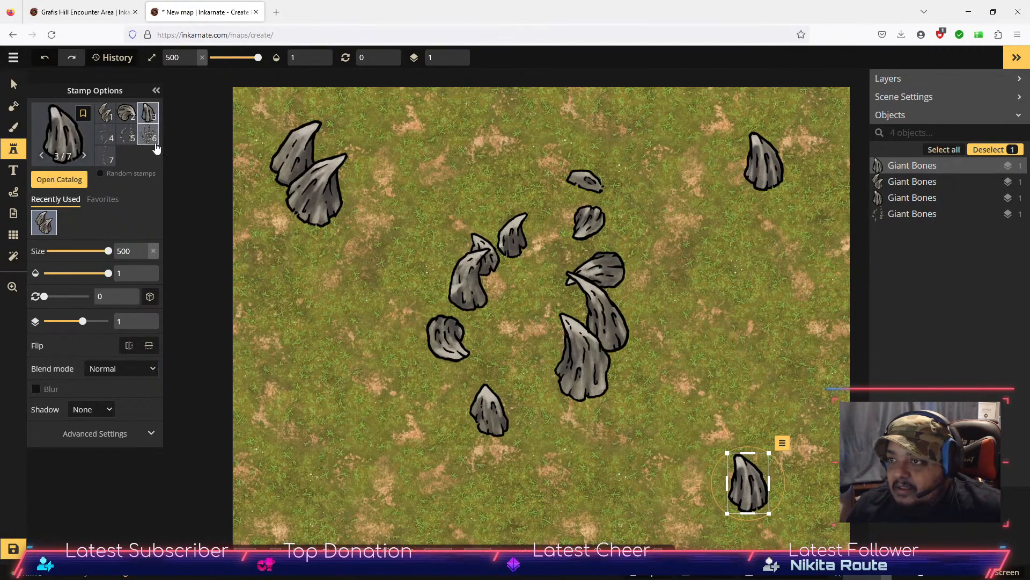
click(329, 462)
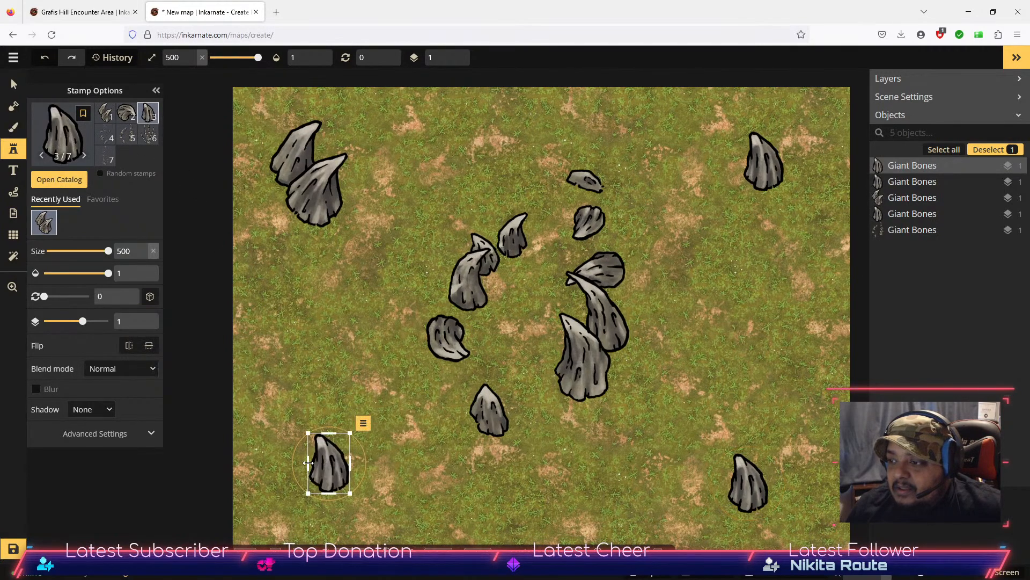
Step: Flip the single bone in the map's lower-left corner horizontally, keeping its original width
drag(310, 462, 389, 462)
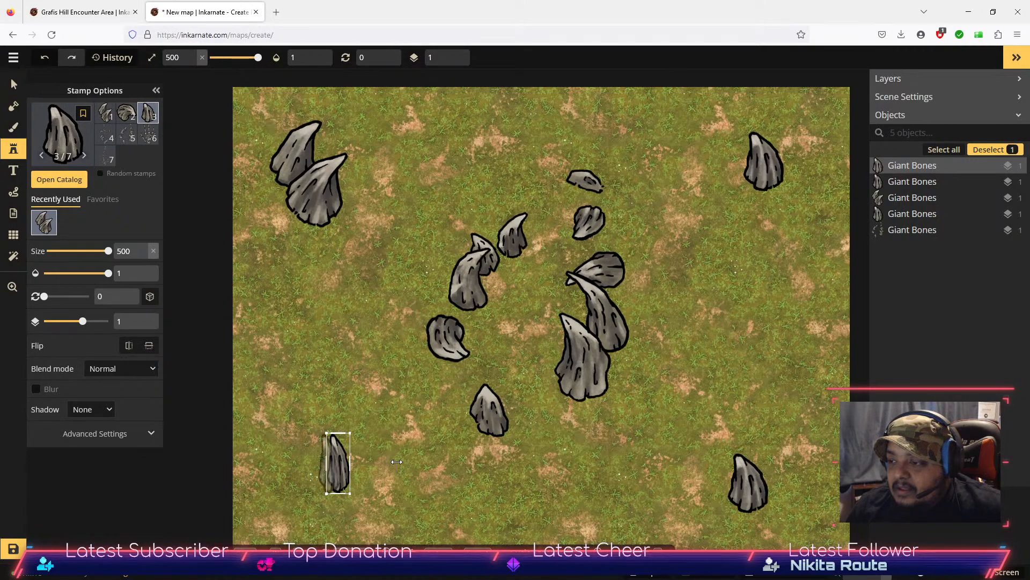
key(ctrl+z)
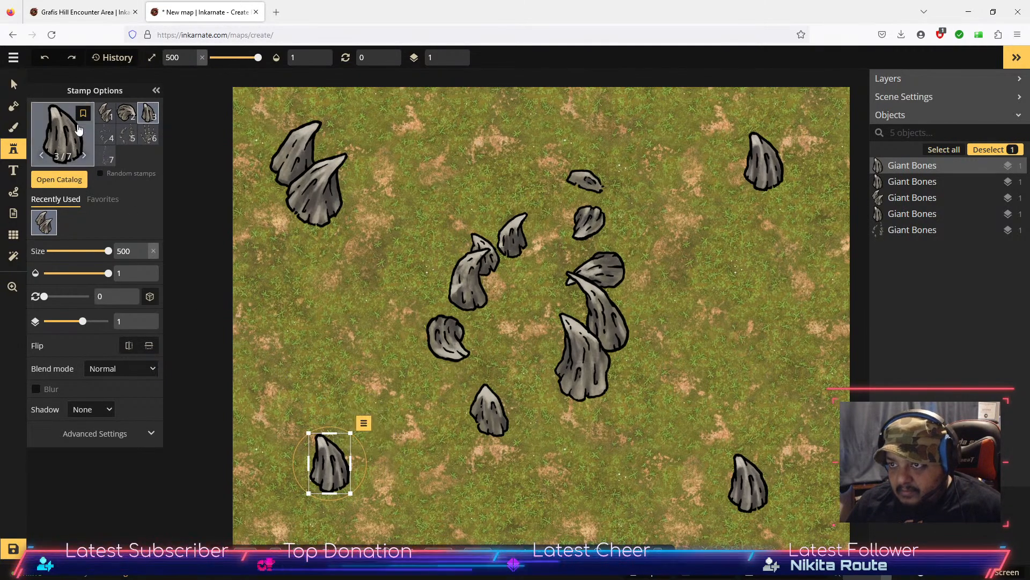
click(13, 84)
click(365, 425)
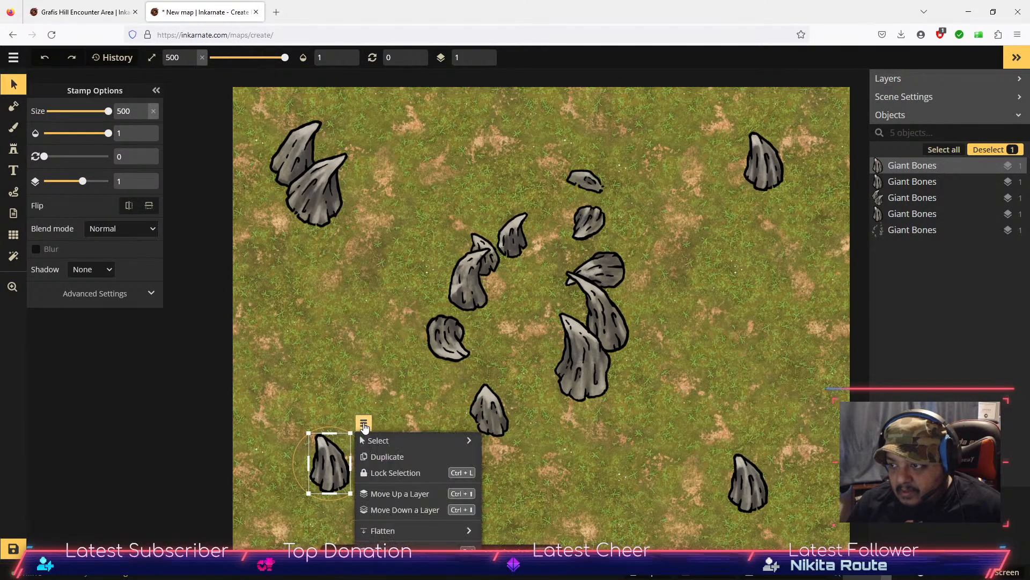
mouse_move(417, 534)
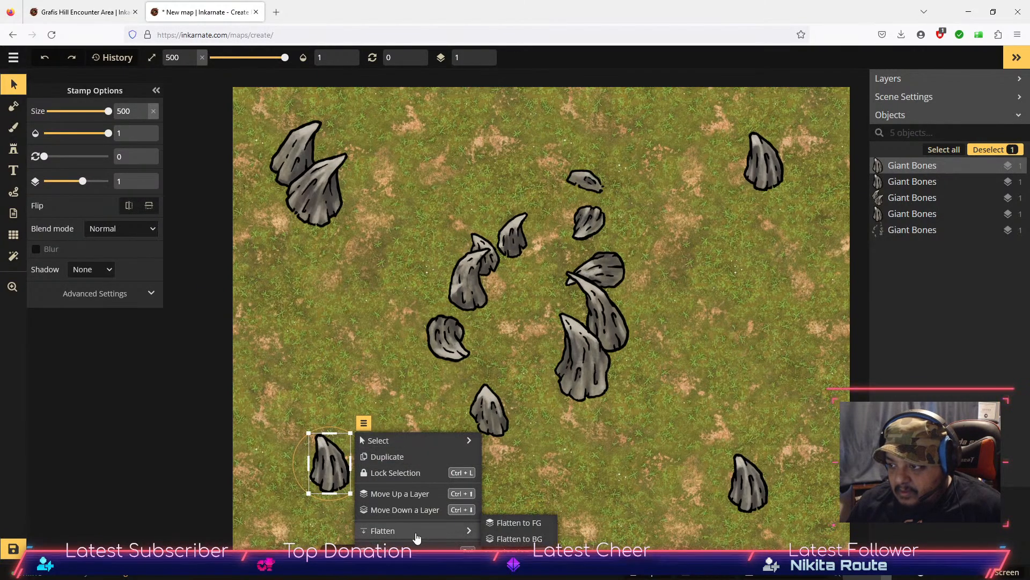
mouse_move(432, 439)
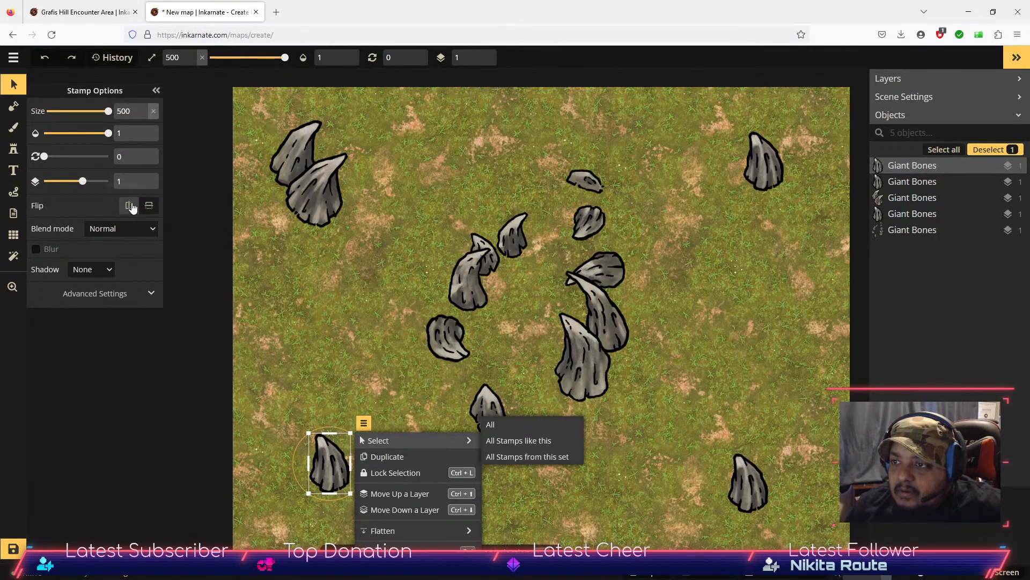
click(132, 208)
click(132, 208)
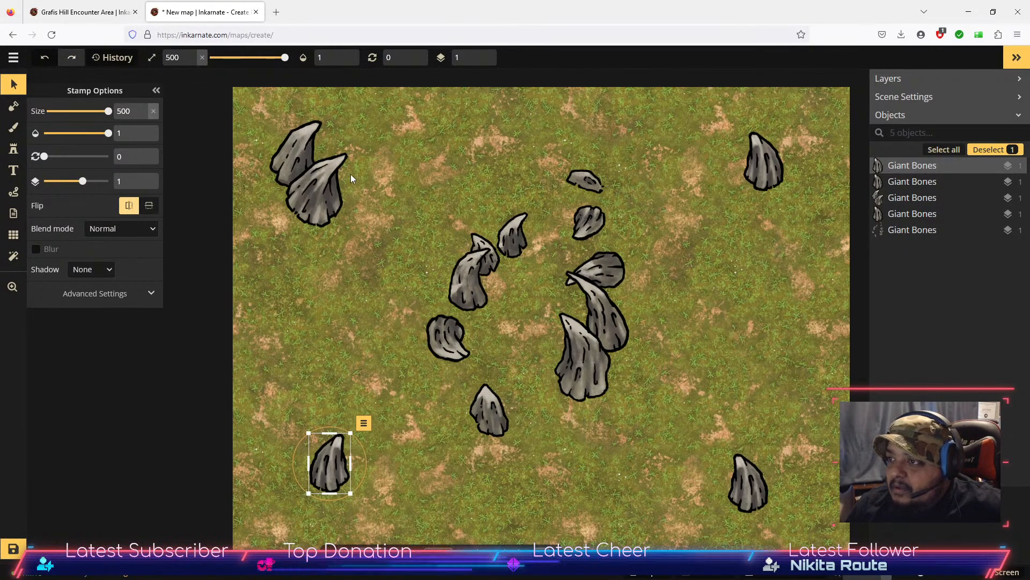
Step: Place another paired Giant Bones stamp midway along the map's right side and flip it horizontally
click(336, 192)
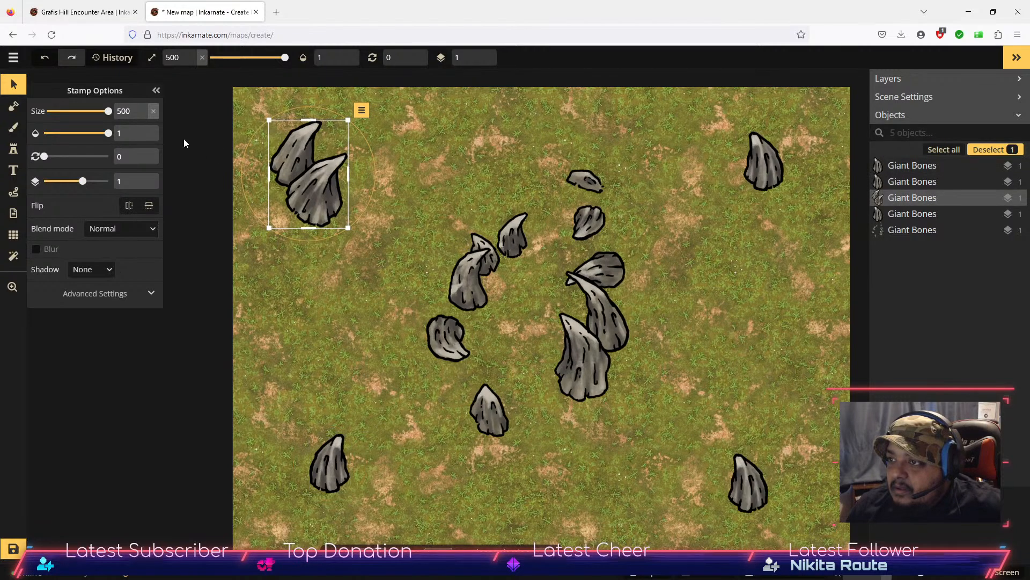
click(13, 150)
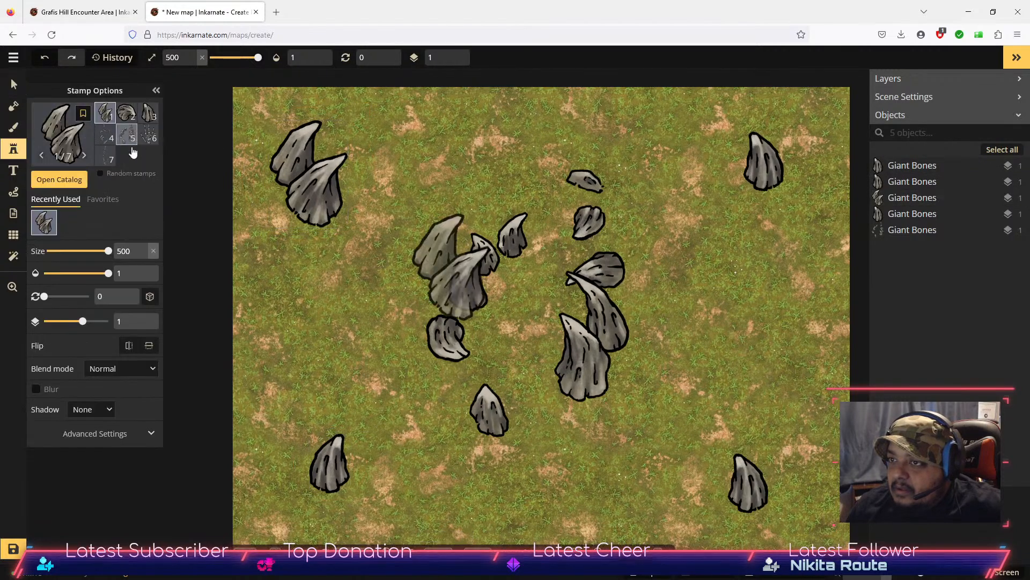
click(63, 137)
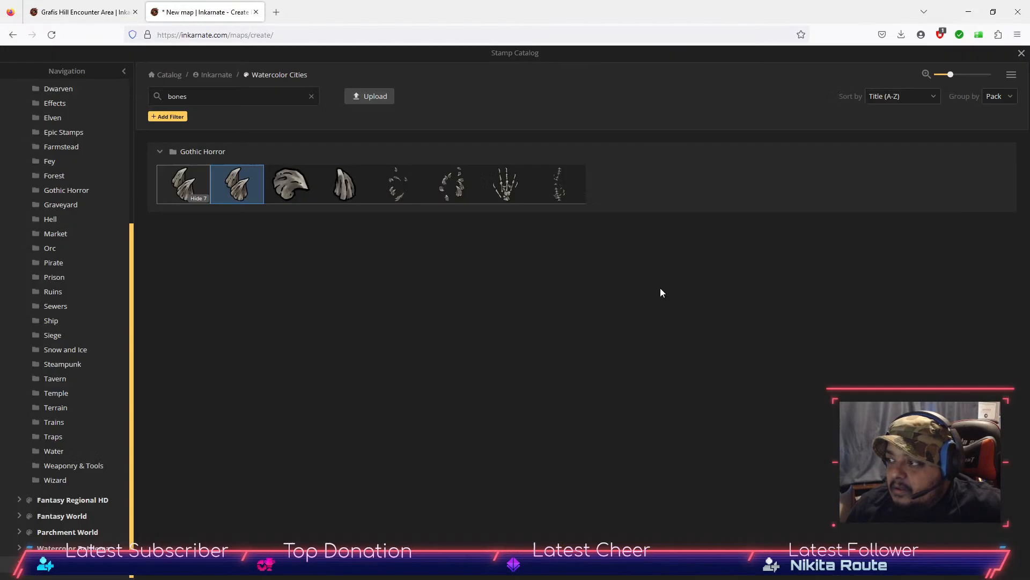
click(173, 181)
click(751, 318)
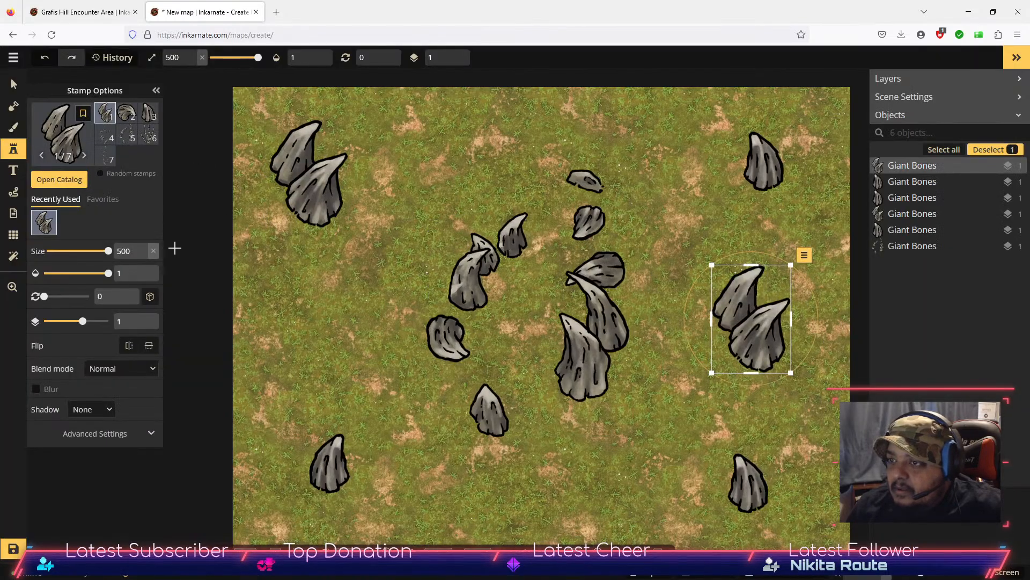
click(130, 347)
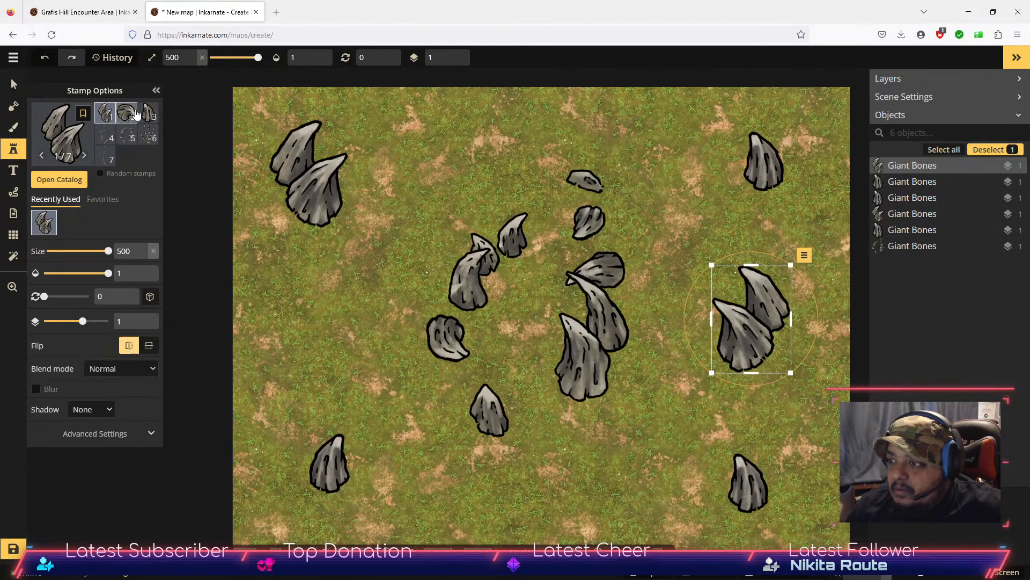
Step: Add single bones at the map's left edge, bottom edge and two spots along the top, unflipping the one above the central ring
click(156, 118)
click(285, 303)
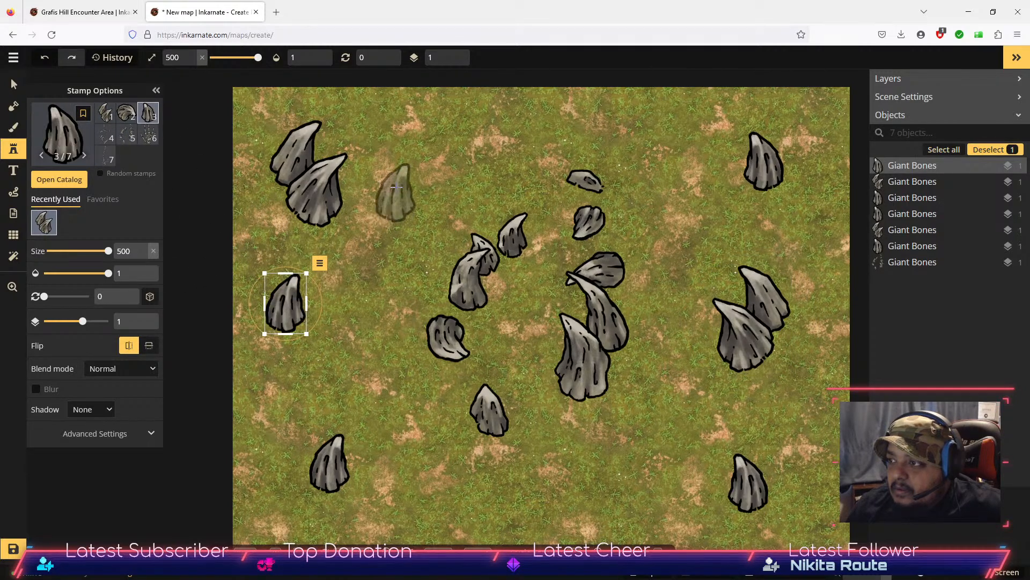
click(432, 124)
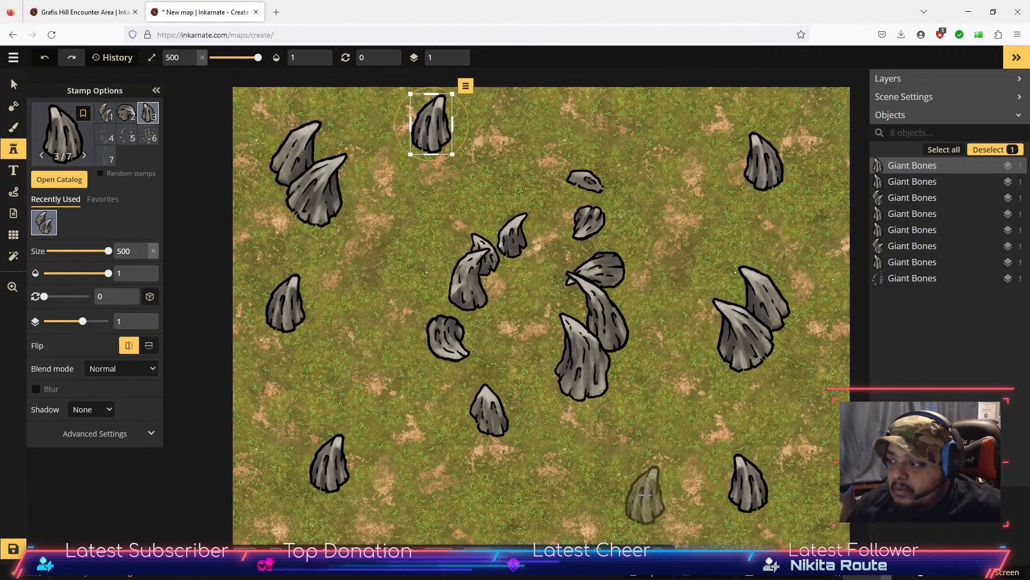
click(589, 510)
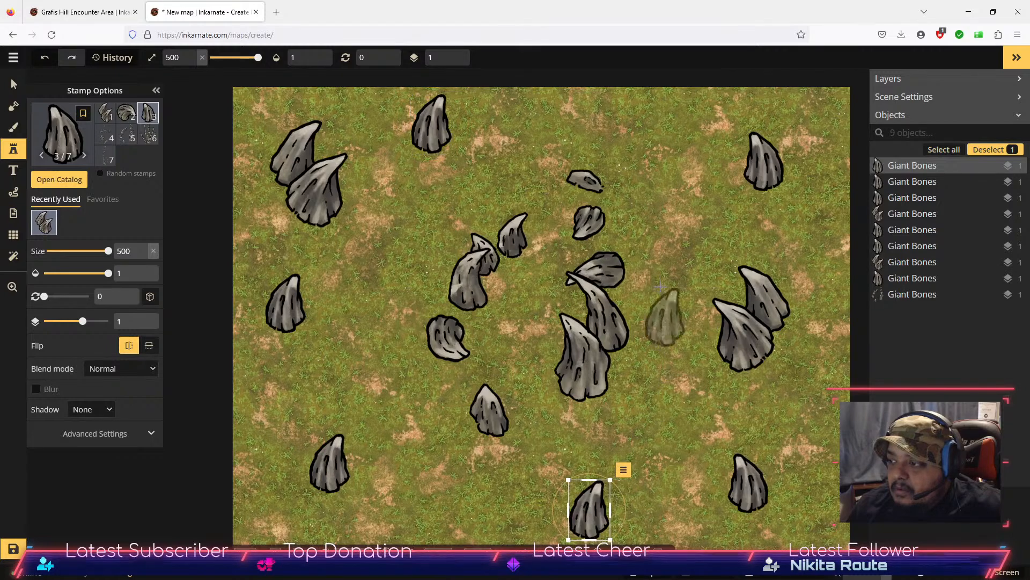
click(578, 129)
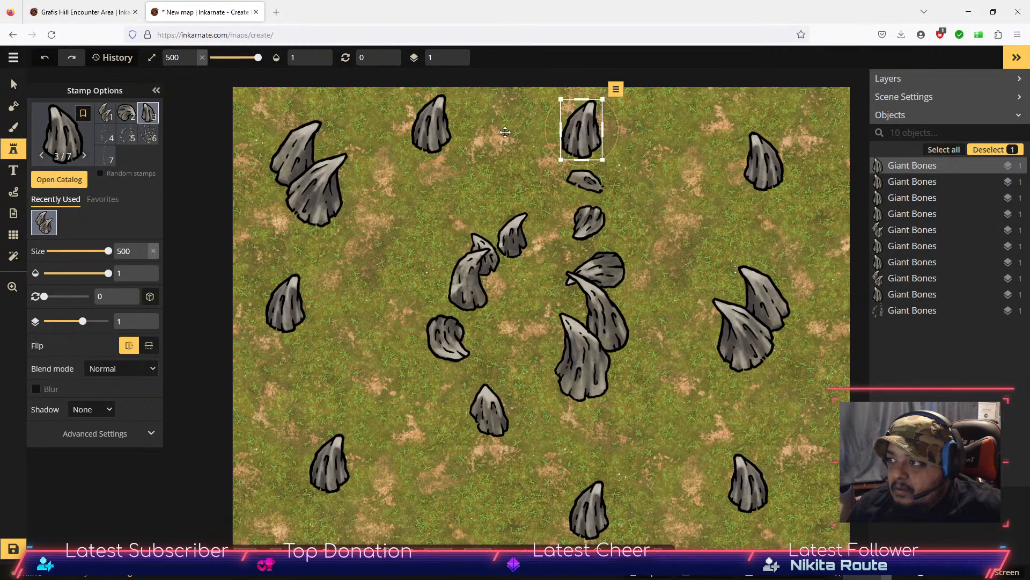
click(127, 349)
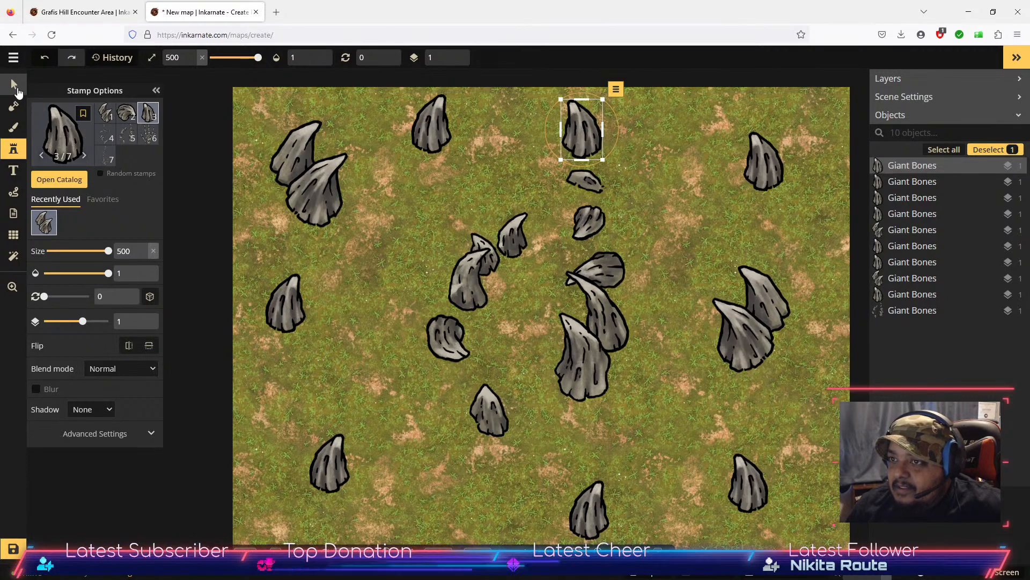
Step: Flip the single bone at the map's bottom edge horizontally
click(18, 92)
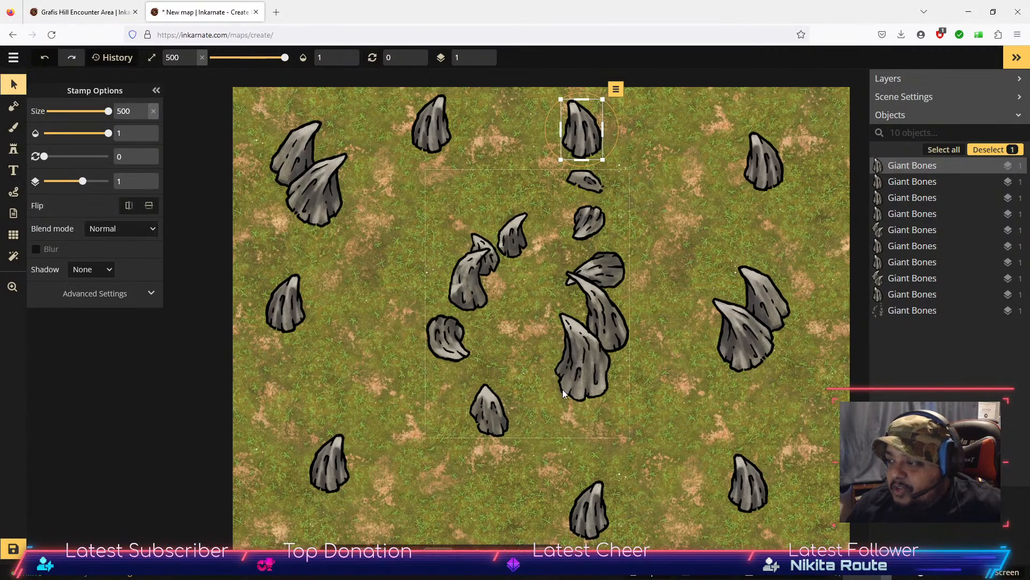
click(133, 211)
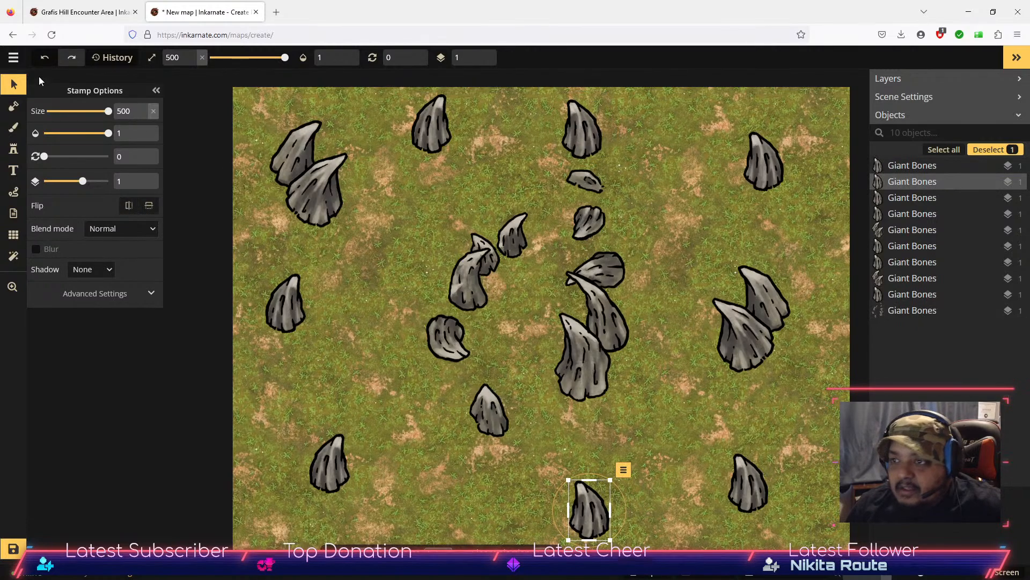
Step: Open the brush's texture catalog and show the Watercolor Battlemaps textures
click(14, 128)
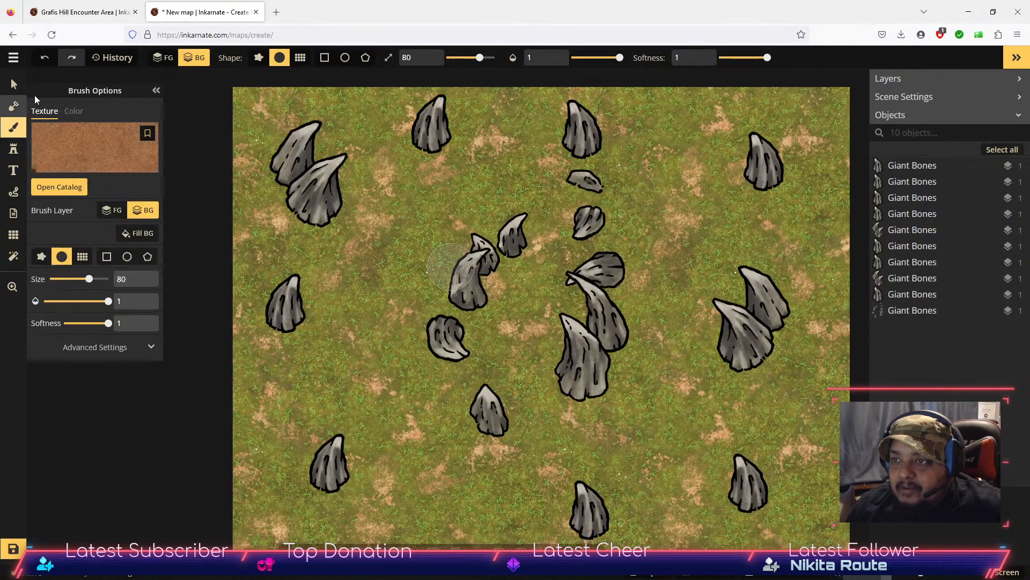
click(75, 188)
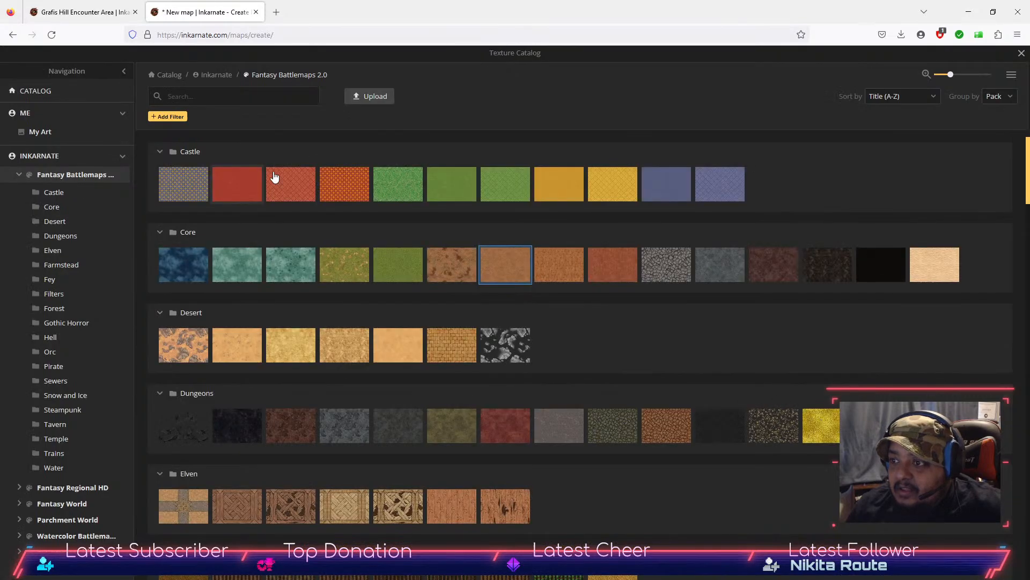
scroll(403, 379, down, 10)
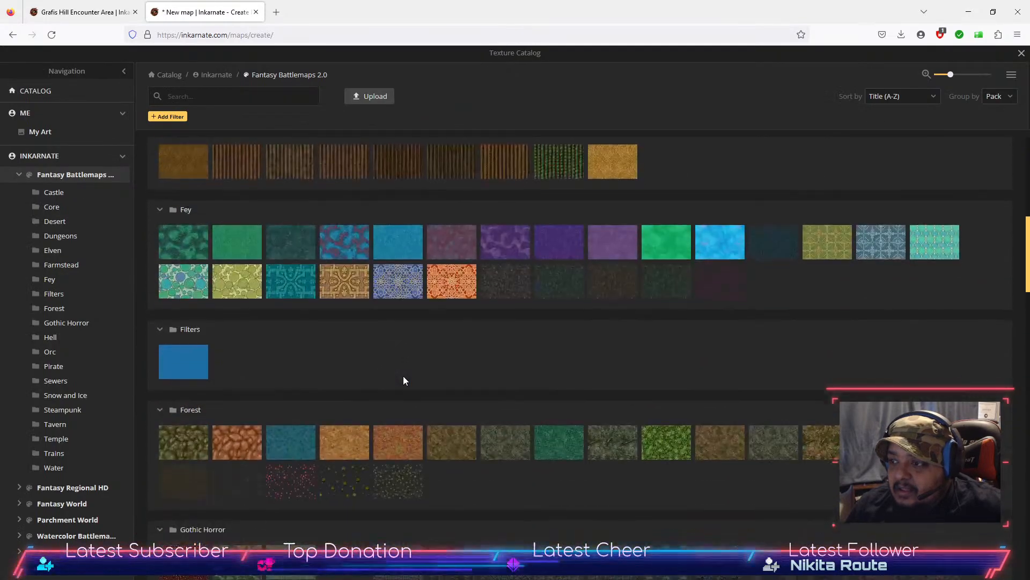
scroll(404, 380, down, 4)
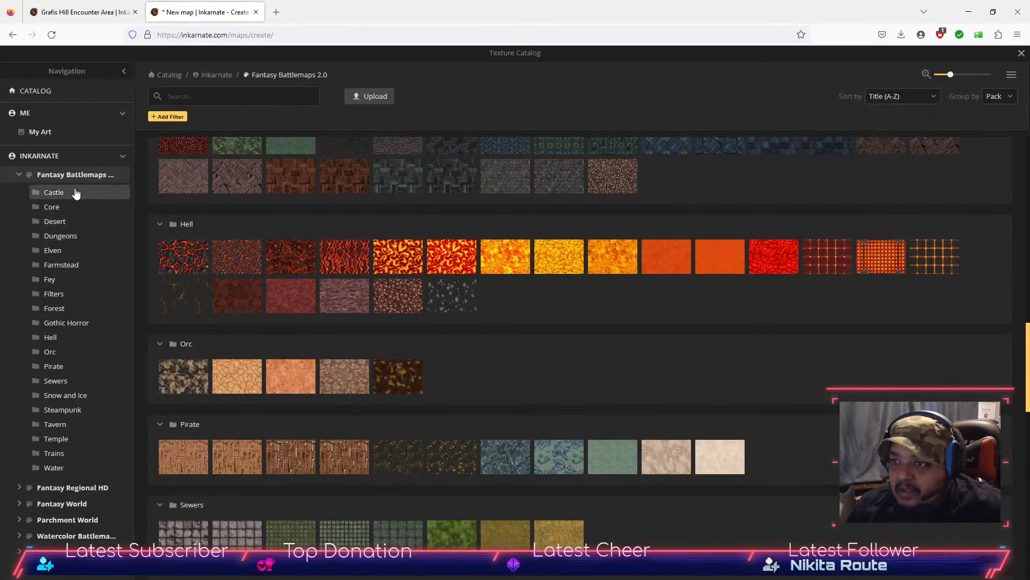
click(18, 176)
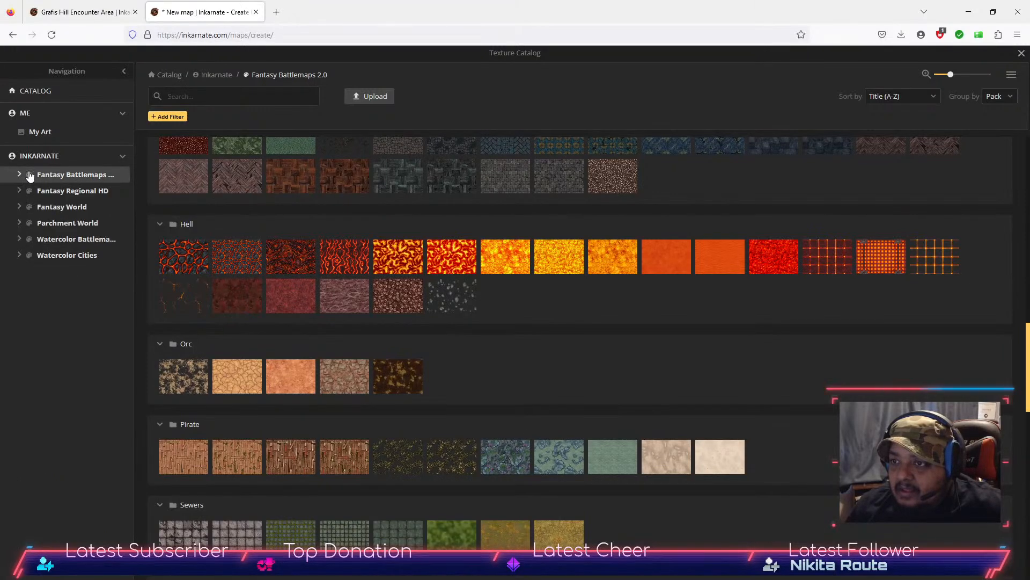
click(56, 241)
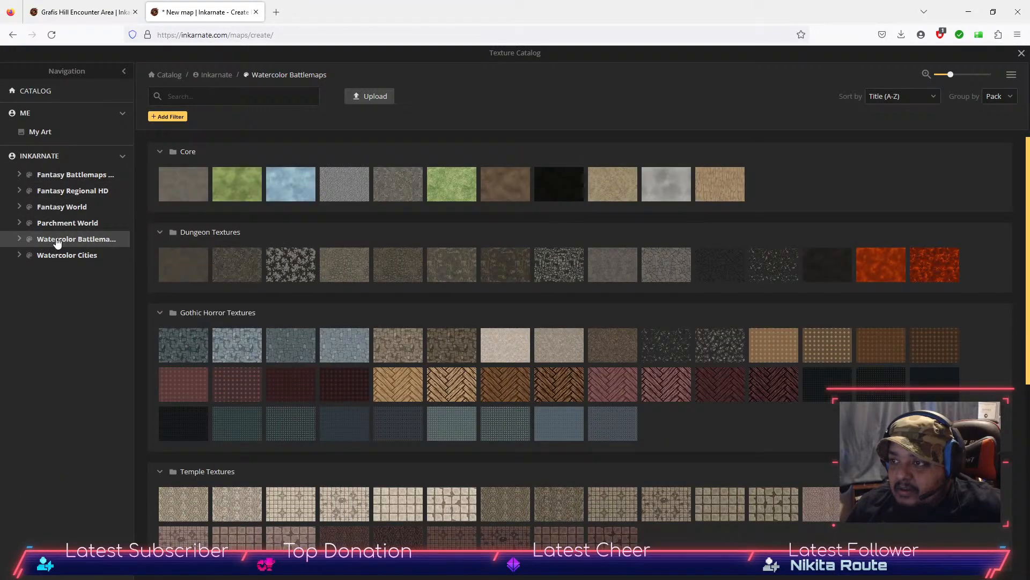
Step: Paint a strip of light green Core grass along the map's upper-left edge on the foreground layer with a size 200 brush
click(453, 190)
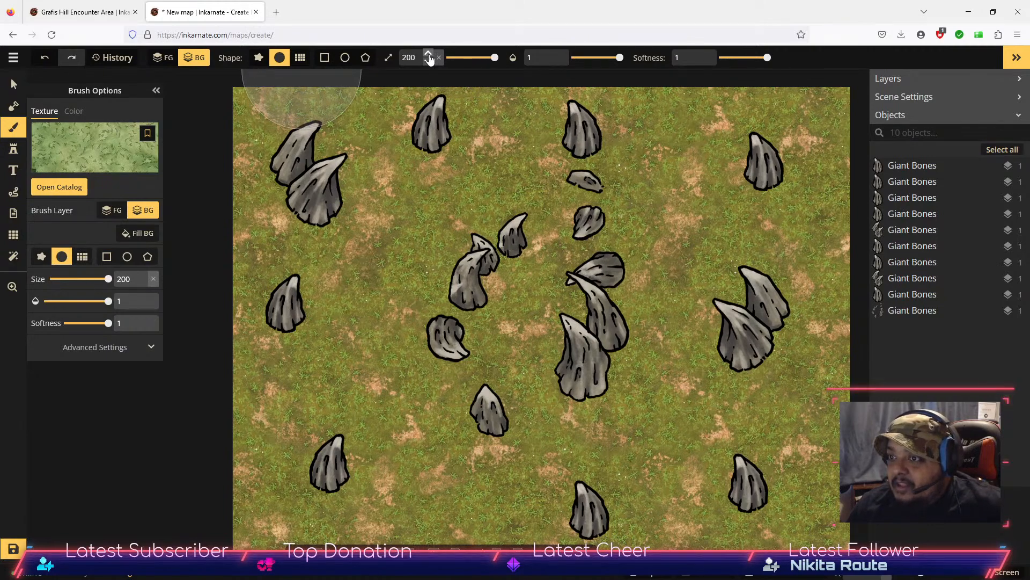
click(111, 210)
drag(250, 128, 577, 134)
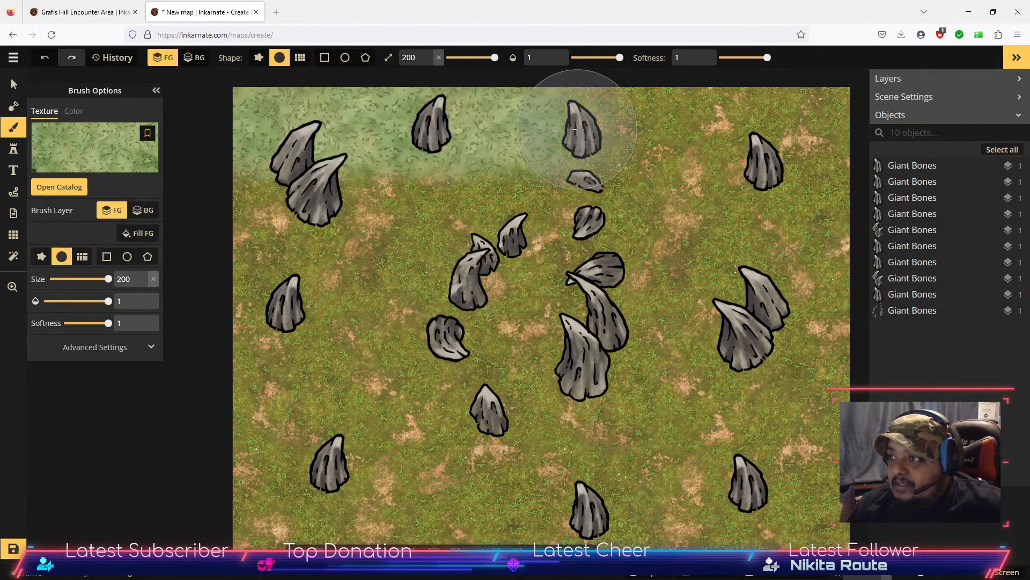
Step: Cover the whole map's foreground with the patchy green-and-tan grass from the Watercolor Battlemaps Textures group
click(60, 188)
scroll(473, 386, down, 6)
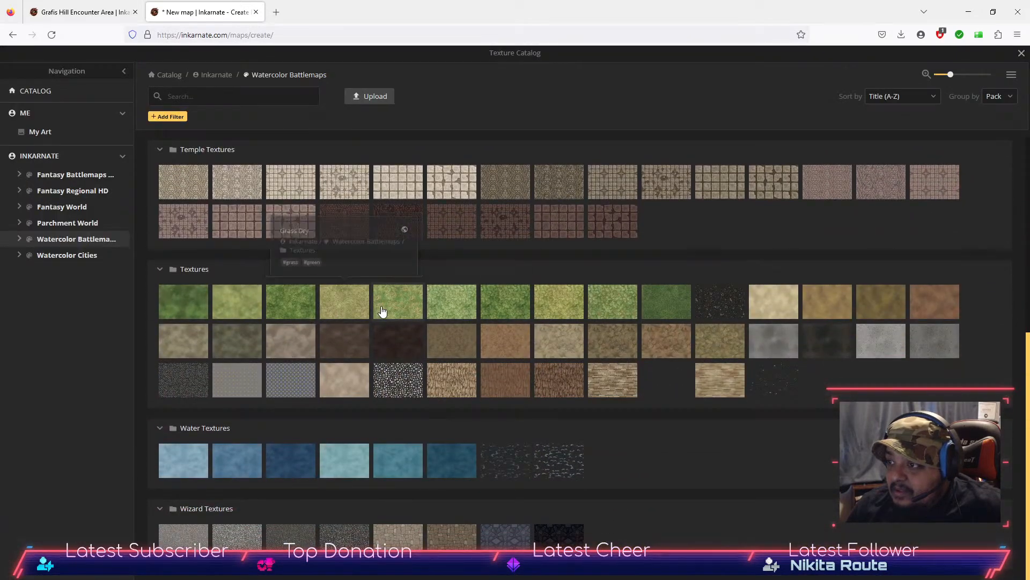
mouse_move(384, 312)
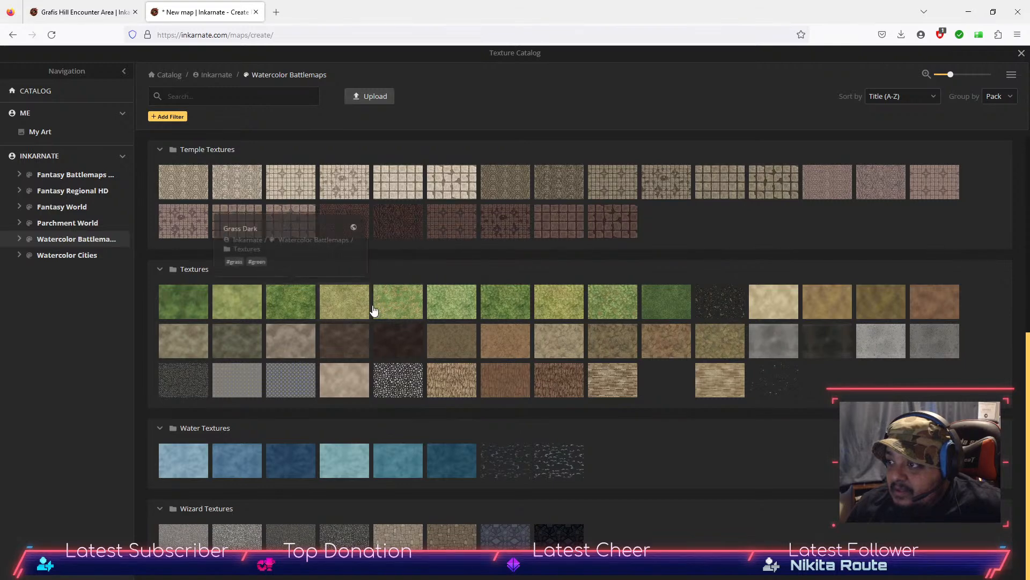
click(396, 310)
mouse_move(268, 136)
mouse_down()
mouse_move(840, 140)
mouse_move(783, 181)
mouse_move(313, 190)
mouse_move(248, 220)
mouse_move(505, 241)
mouse_move(768, 235)
mouse_move(891, 278)
mouse_move(732, 303)
mouse_move(417, 276)
mouse_move(250, 286)
mouse_move(360, 353)
mouse_move(664, 339)
mouse_move(901, 389)
mouse_move(682, 415)
mouse_move(334, 401)
mouse_move(213, 458)
mouse_move(582, 469)
mouse_move(732, 519)
mouse_move(270, 488)
mouse_move(214, 514)
mouse_move(606, 556)
mouse_up()
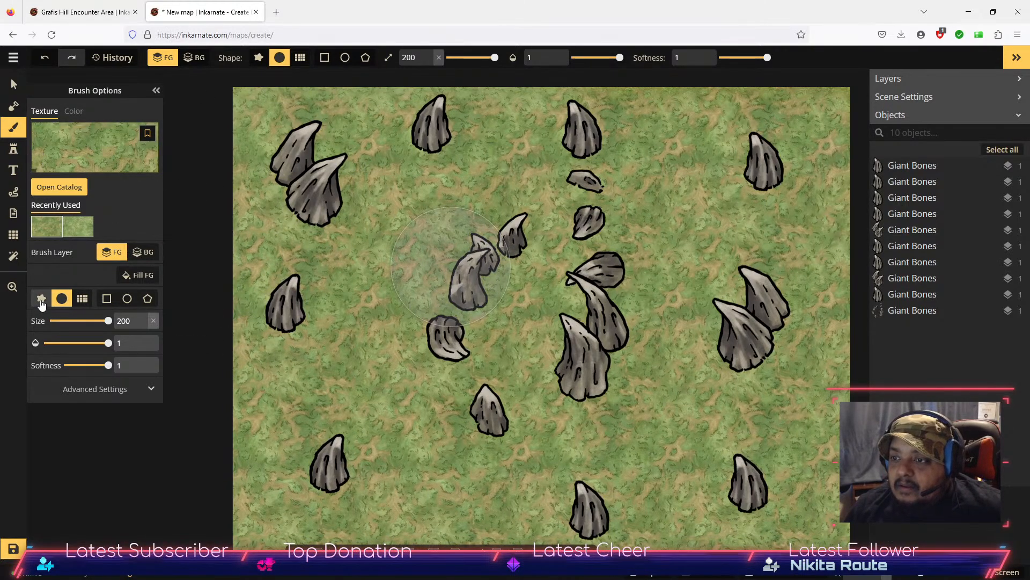
Step: Clear the "bones" stamp search and choose the Trees Foliage stamp from the Watercolor Battlemaps Core group
click(13, 152)
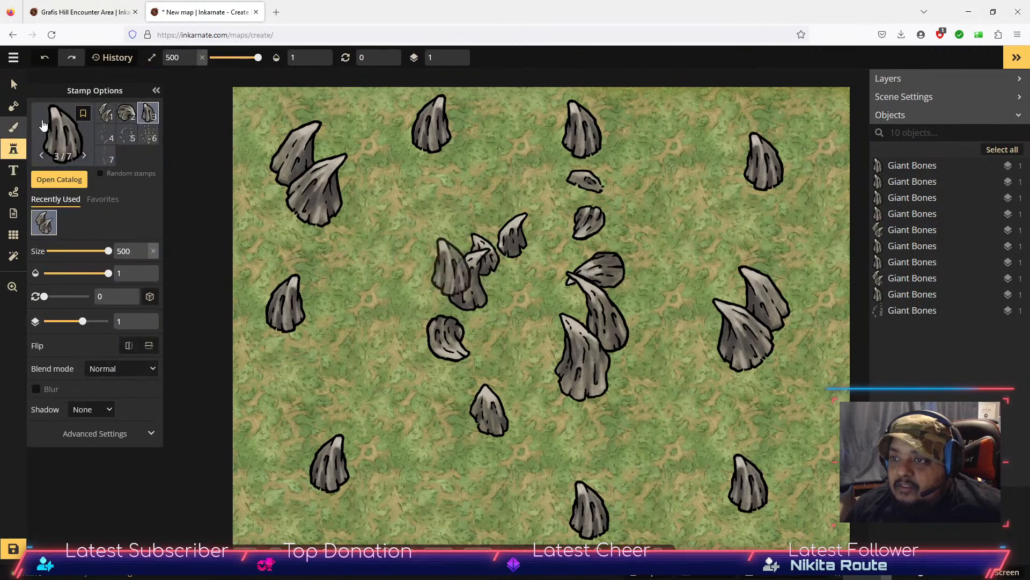
click(60, 183)
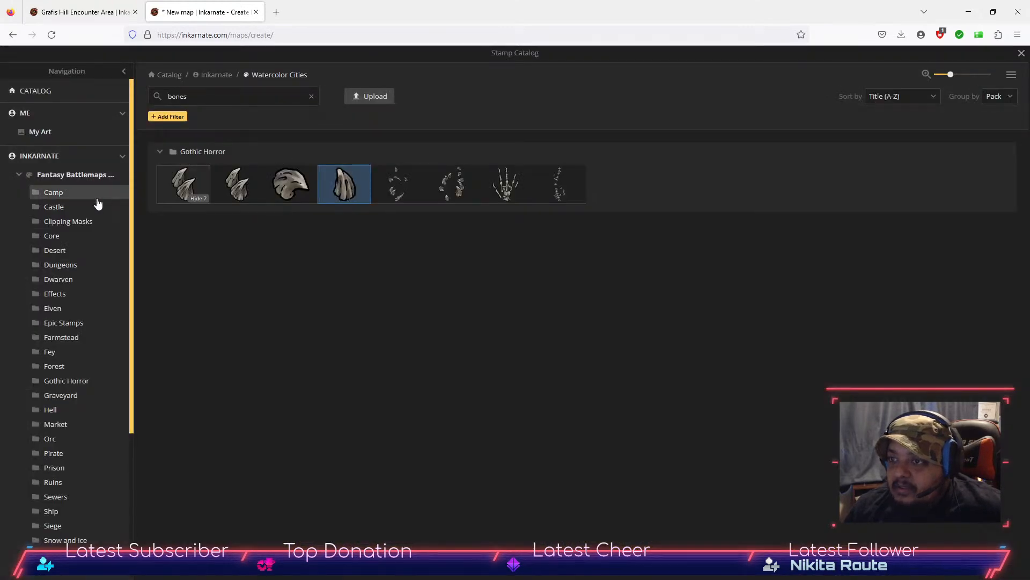
click(20, 175)
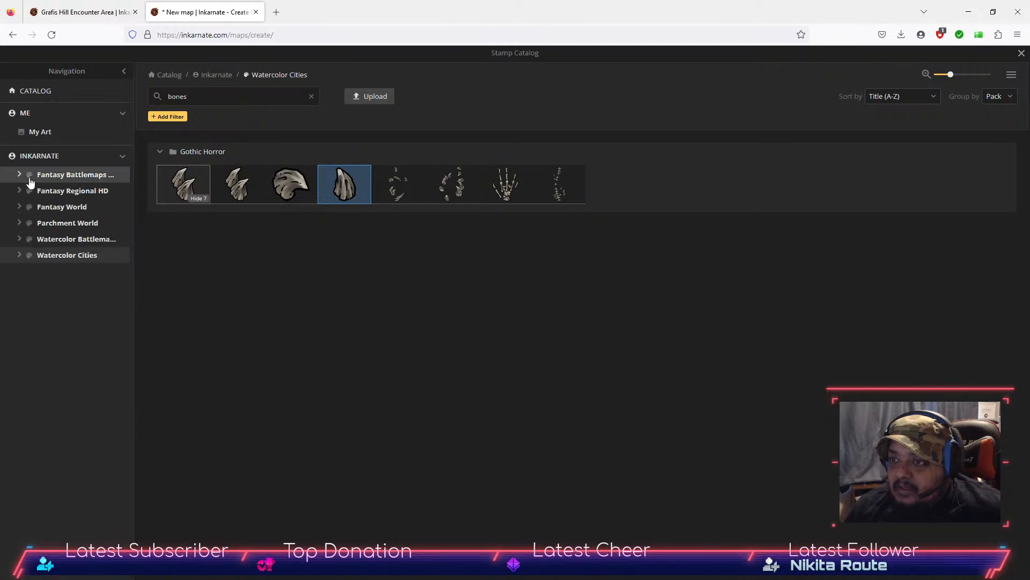
click(16, 240)
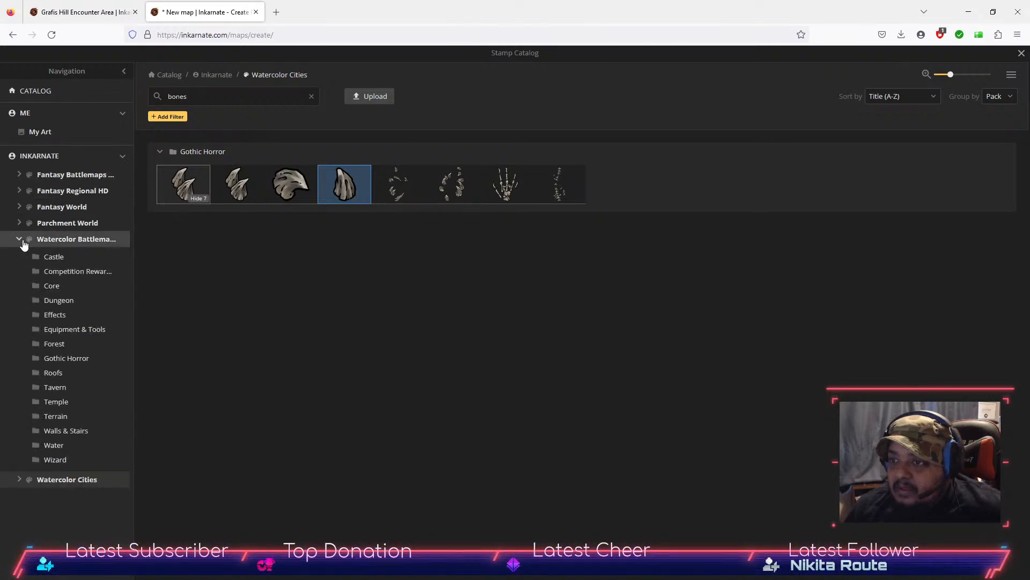
click(58, 291)
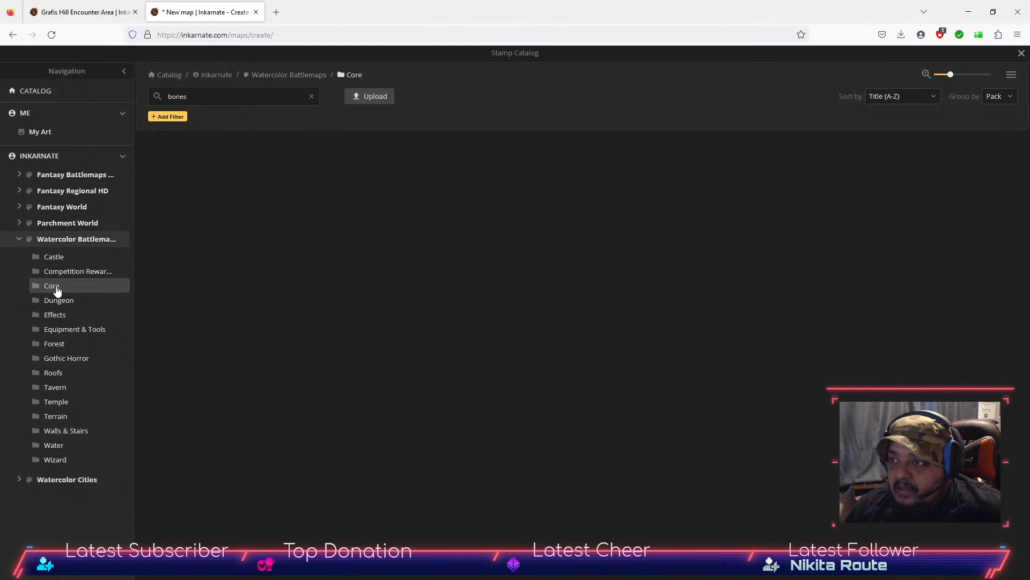
click(311, 97)
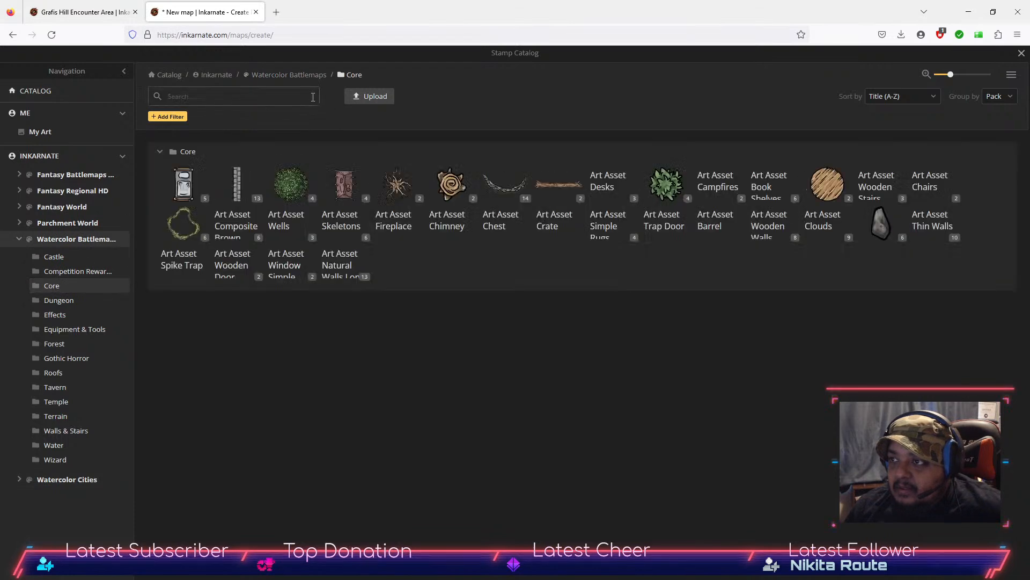
click(287, 186)
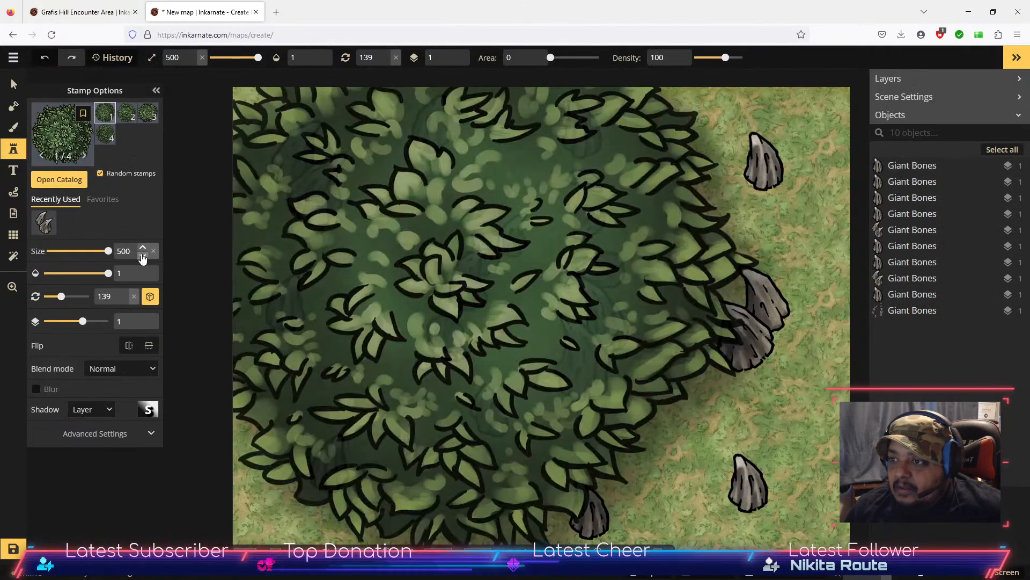
Step: Set the Trees Foliage stamp size to 100
click(143, 258)
drag(103, 251, 60, 253)
click(142, 255)
click(142, 255)
click(142, 255)
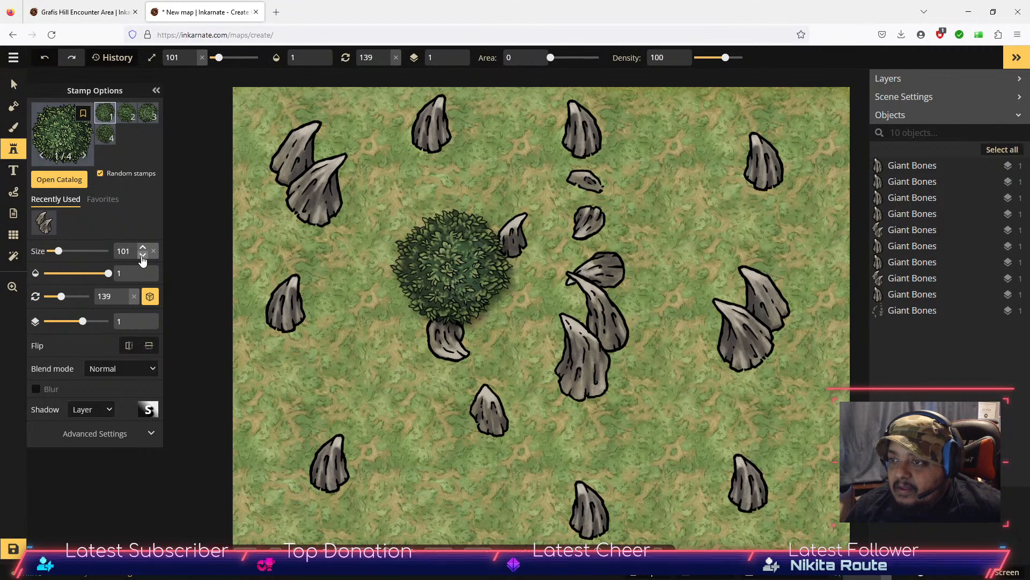
Step: Place foliage trees at the map's lower left, bottom centre-left, lower right, upper right and bottom-right corner
click(295, 385)
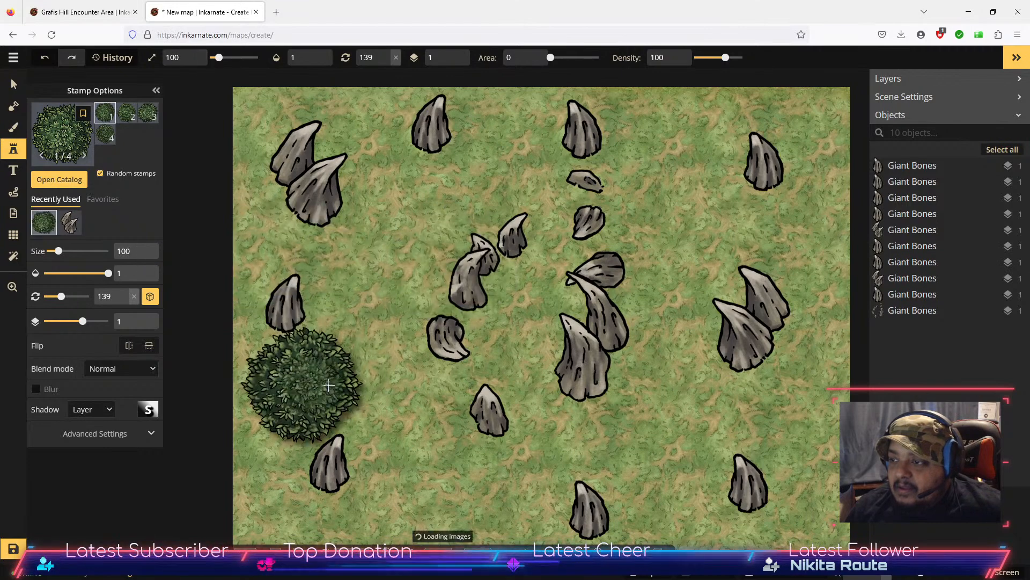
click(455, 490)
click(687, 397)
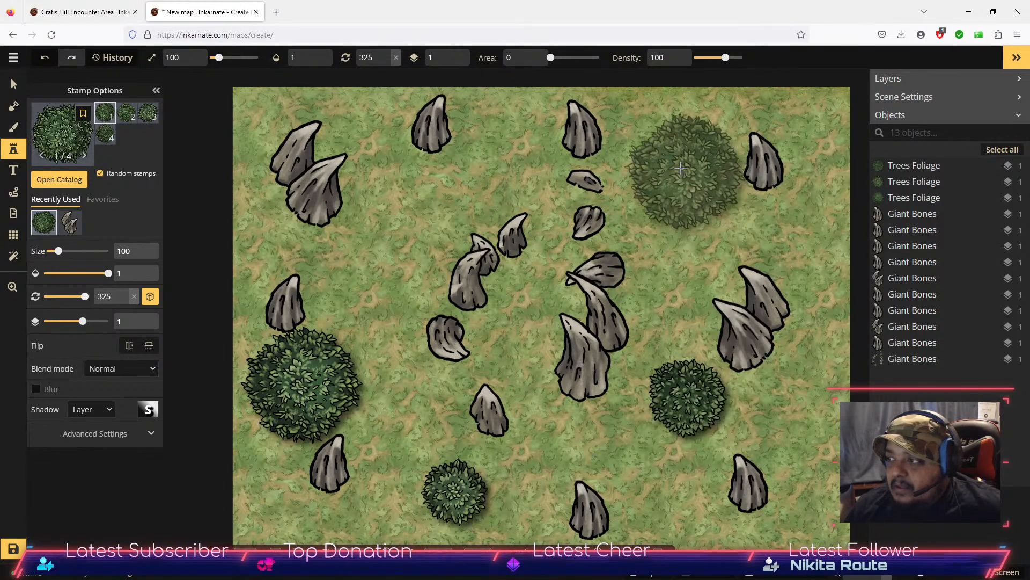
click(679, 172)
click(827, 512)
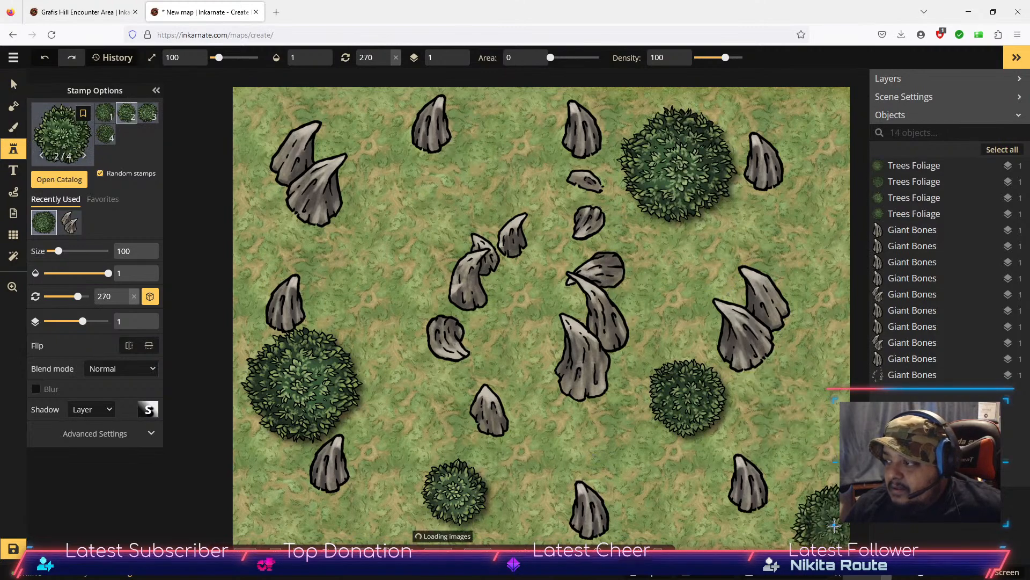
Step: Add foliage trees in the top-right corner, along the top beside the upper-left bones, left of the central ring, and between the two top bones
click(822, 124)
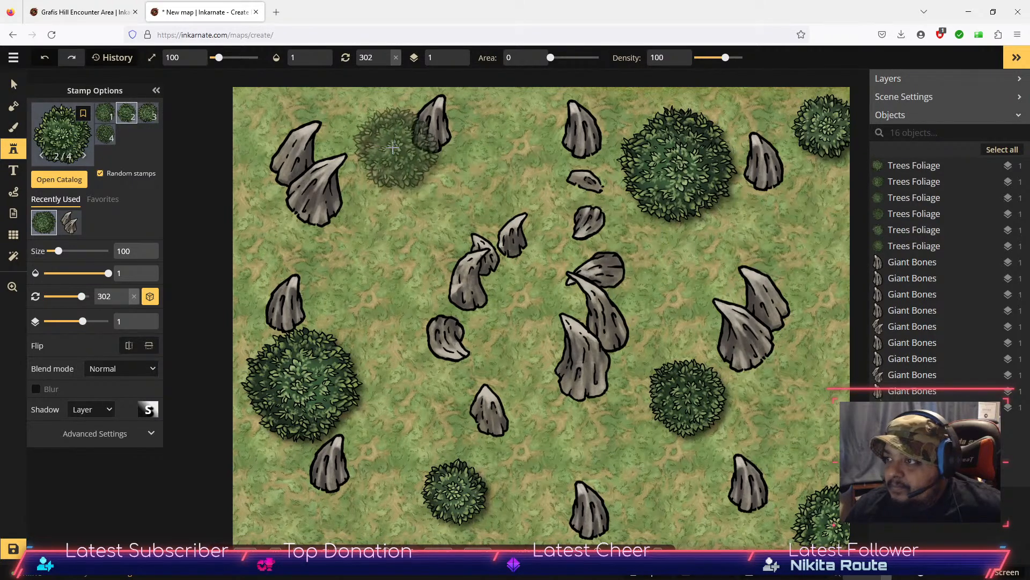
click(355, 104)
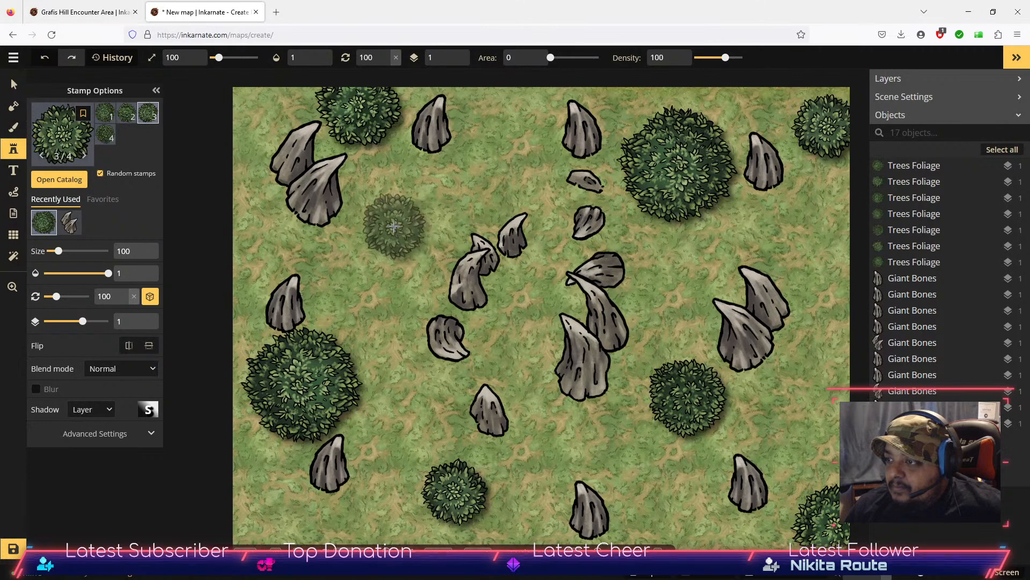
click(504, 140)
click(504, 140)
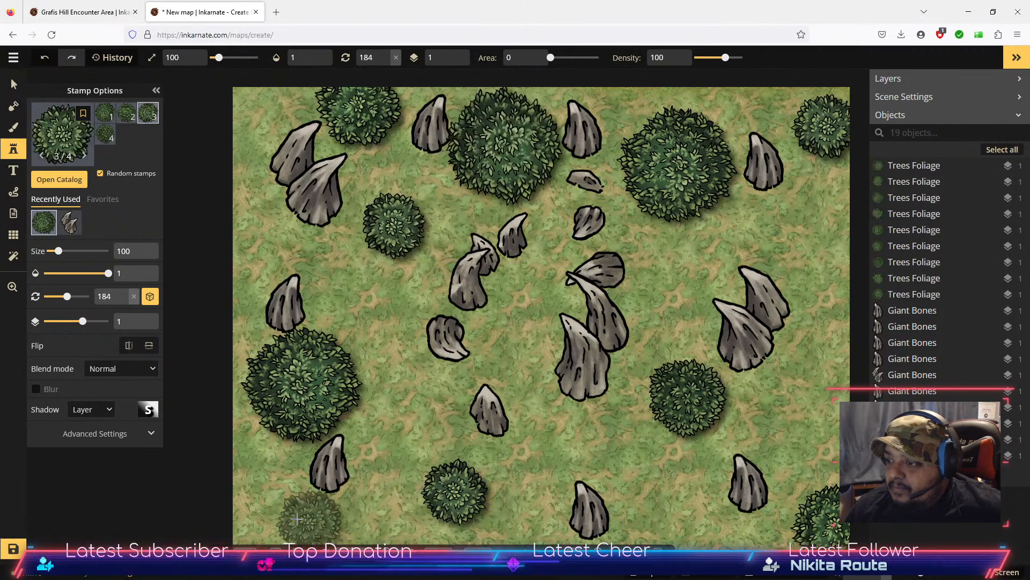
Step: Place foliage trees in the bottom-left corner, at three spots along the bottom edge, and just below the central bone ring
click(681, 521)
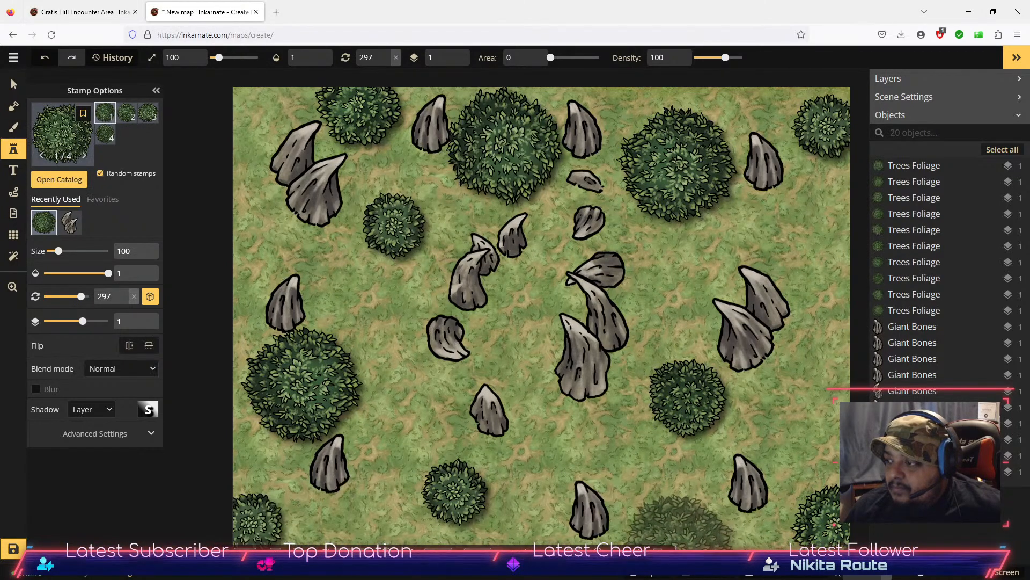
click(555, 427)
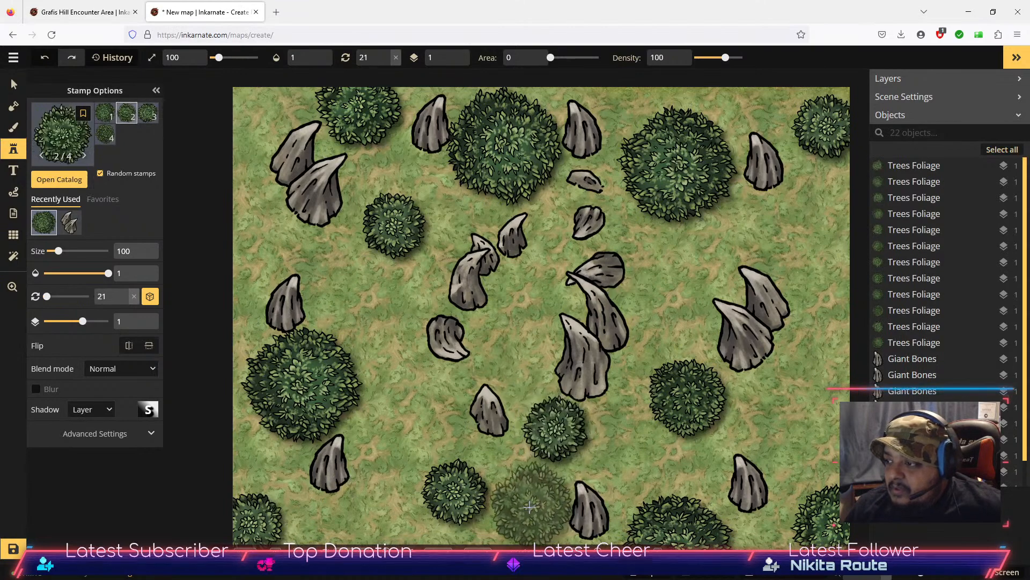
click(525, 518)
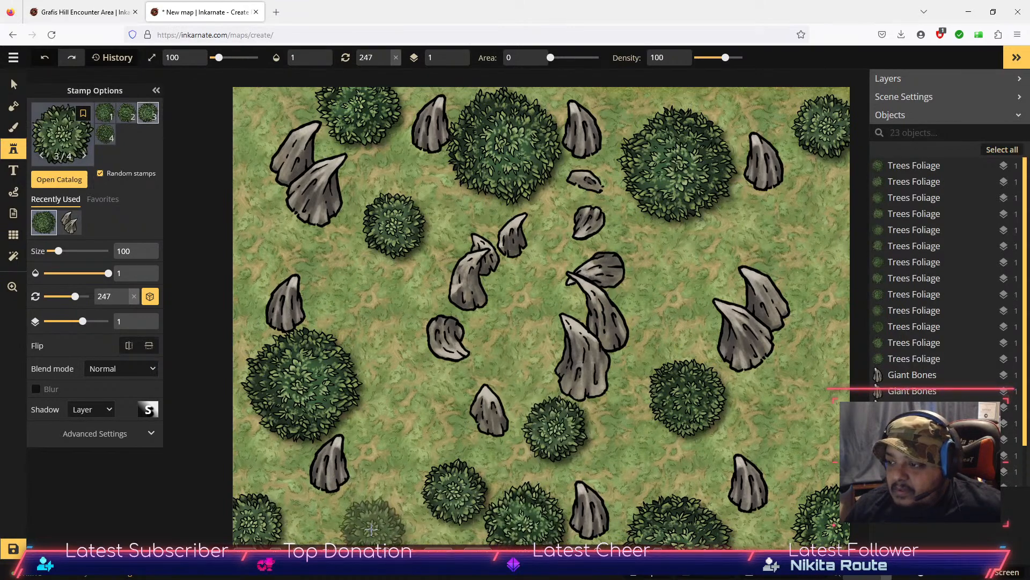
click(374, 519)
Step: Add one foliage tree at the map's upper left edge and two along its right edge, above and below the paired bones
click(249, 201)
click(223, 223)
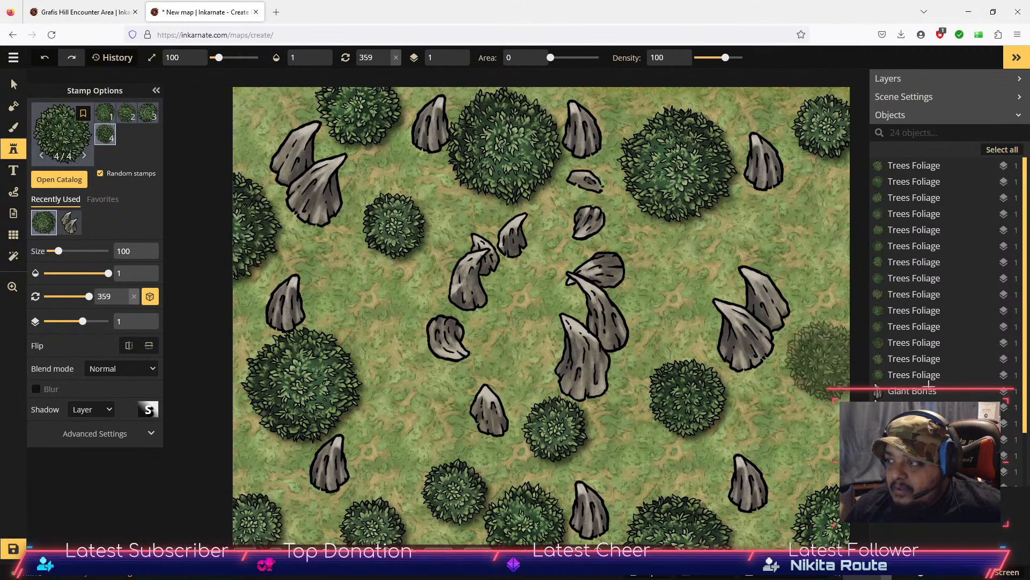
click(814, 408)
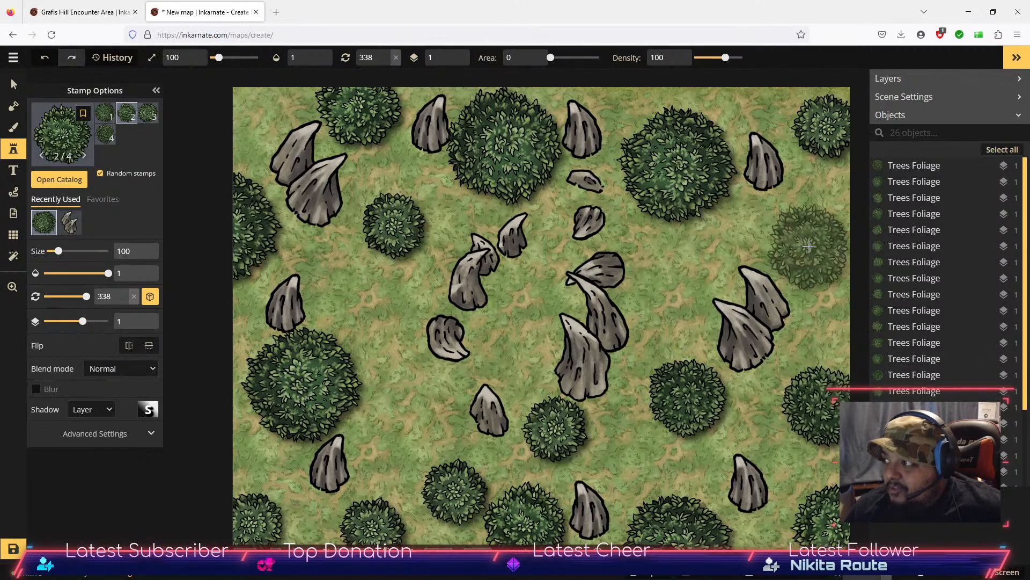
click(823, 260)
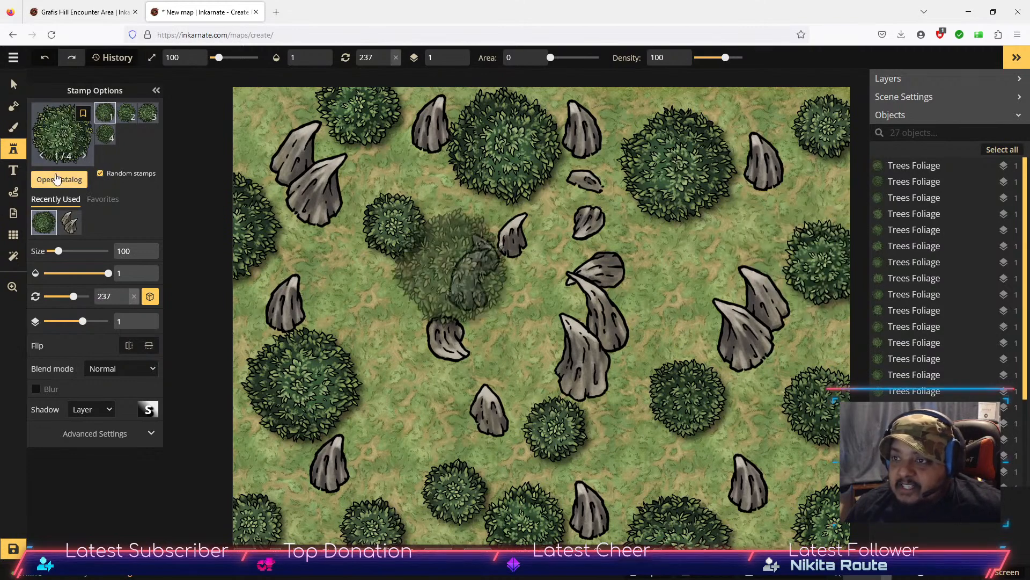
Step: Pick the Bushes stamp from the Watercolor Battlemaps Core catalog and place bushes beside the two top bones and along the central ring's right side
click(57, 179)
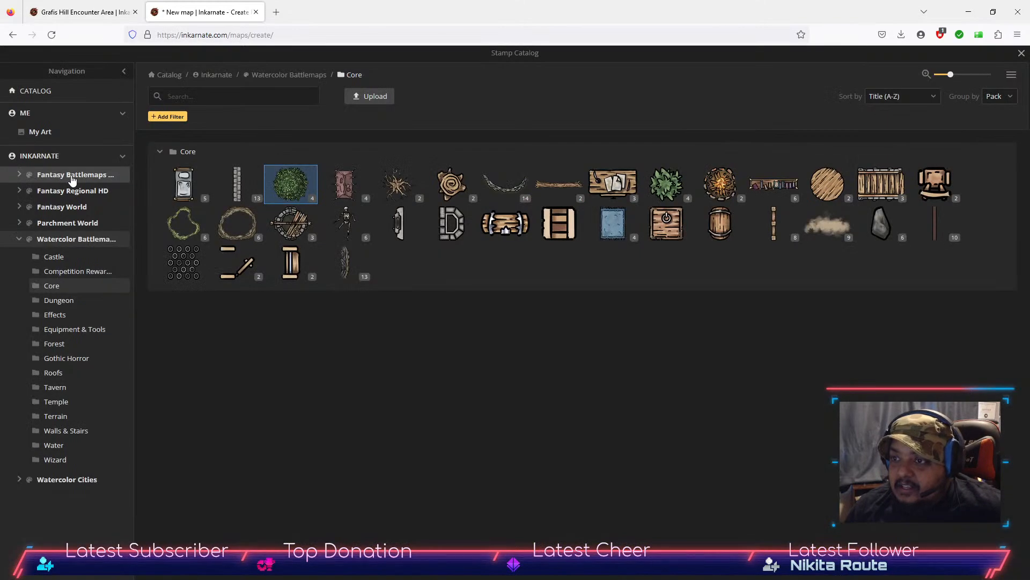
click(659, 188)
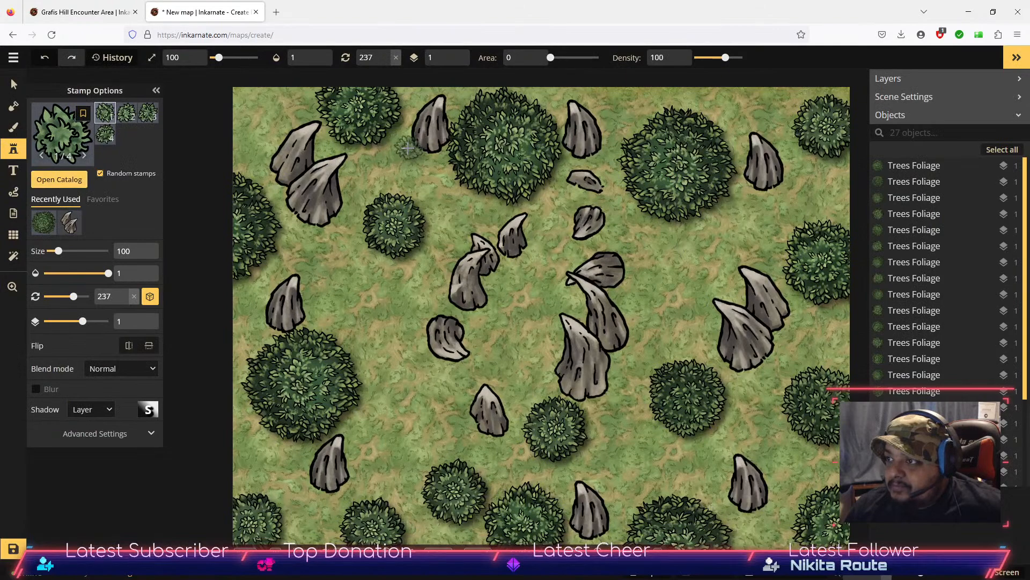
click(407, 148)
click(593, 154)
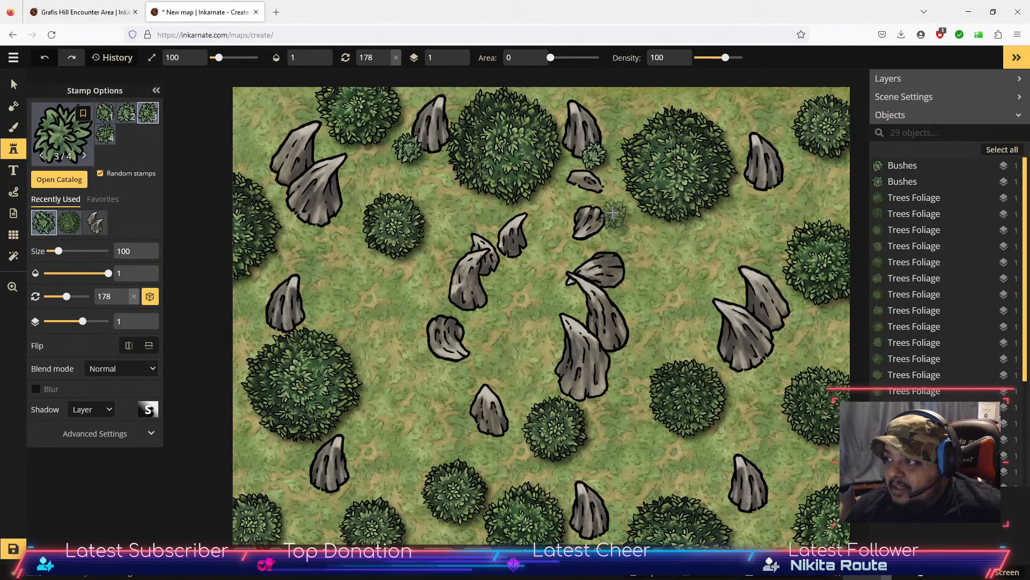
click(617, 243)
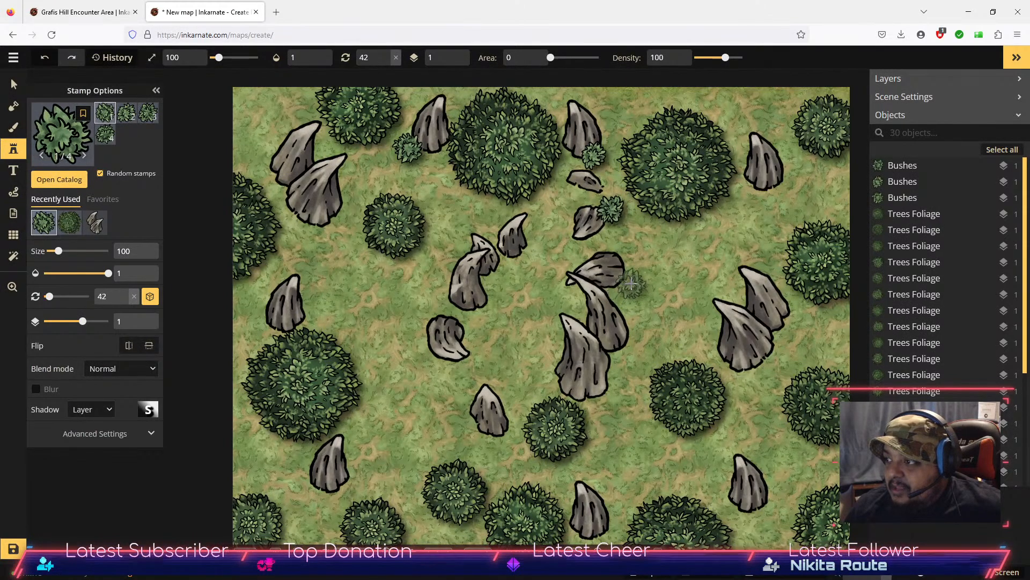
click(601, 396)
Step: Place bushes beside the central ring's lower-left and bottom bones, the bones along the map's left side, and the top-left and upper-right single bones
click(435, 373)
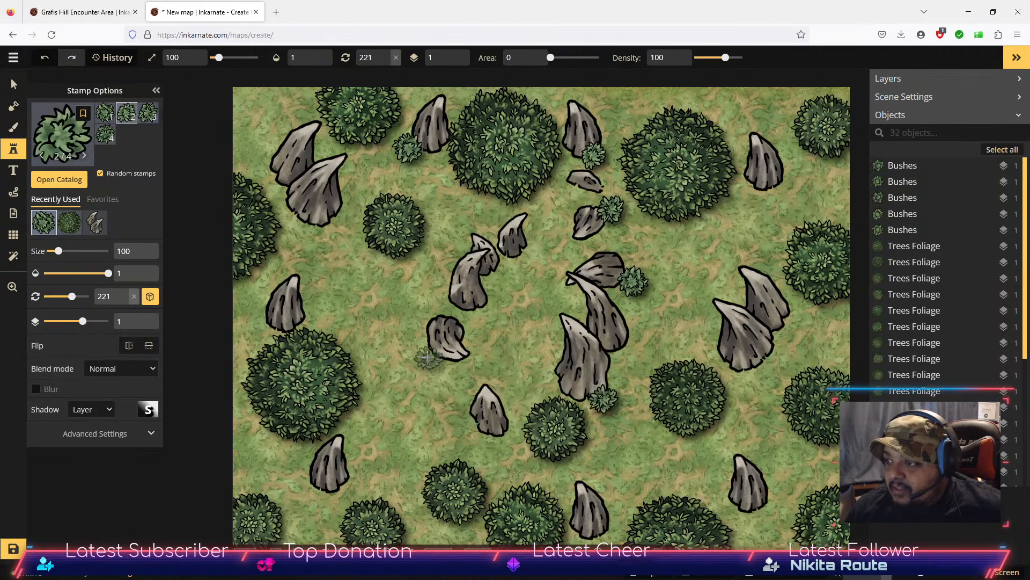
click(426, 321)
click(346, 480)
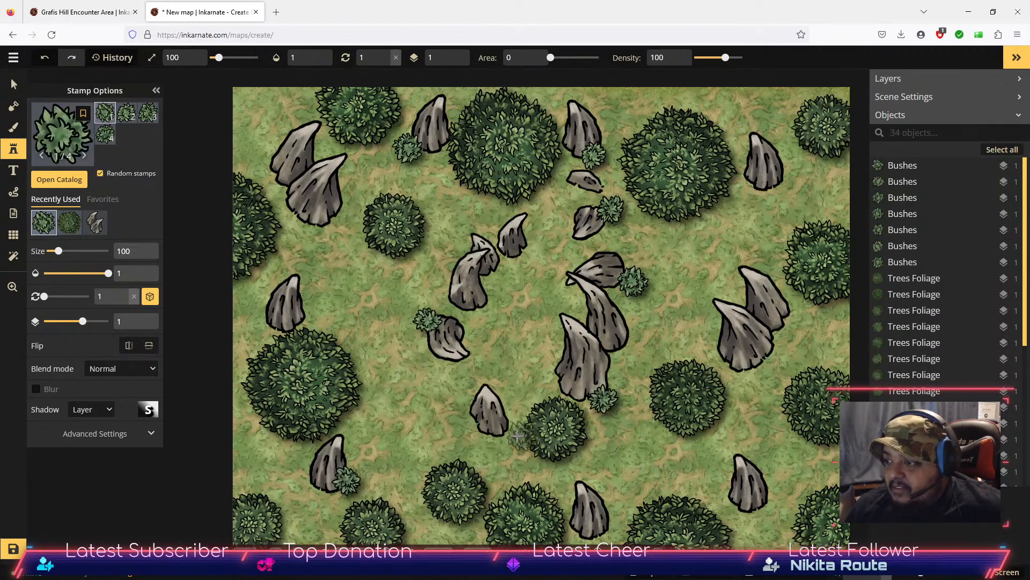
click(506, 435)
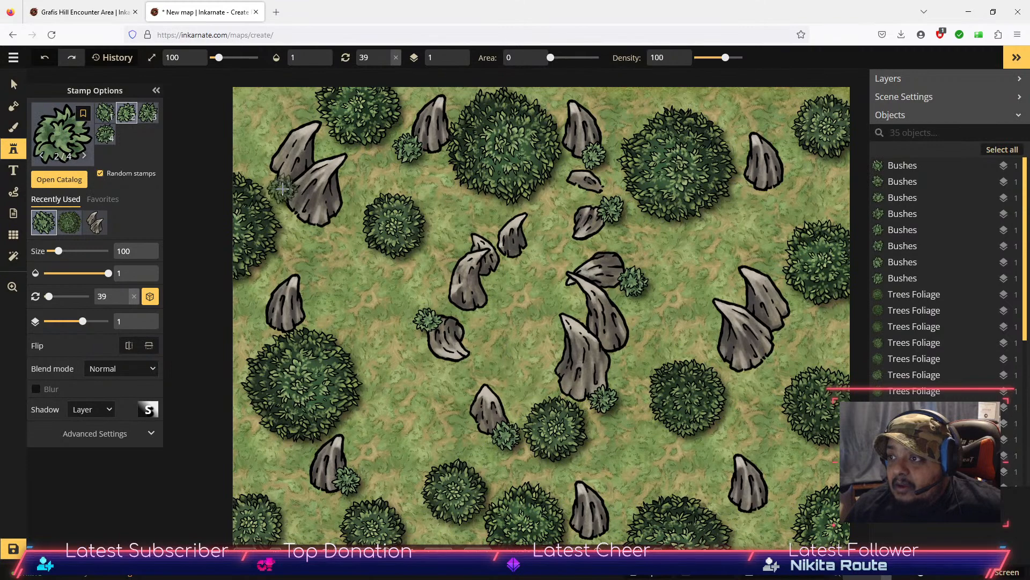
click(283, 188)
click(260, 325)
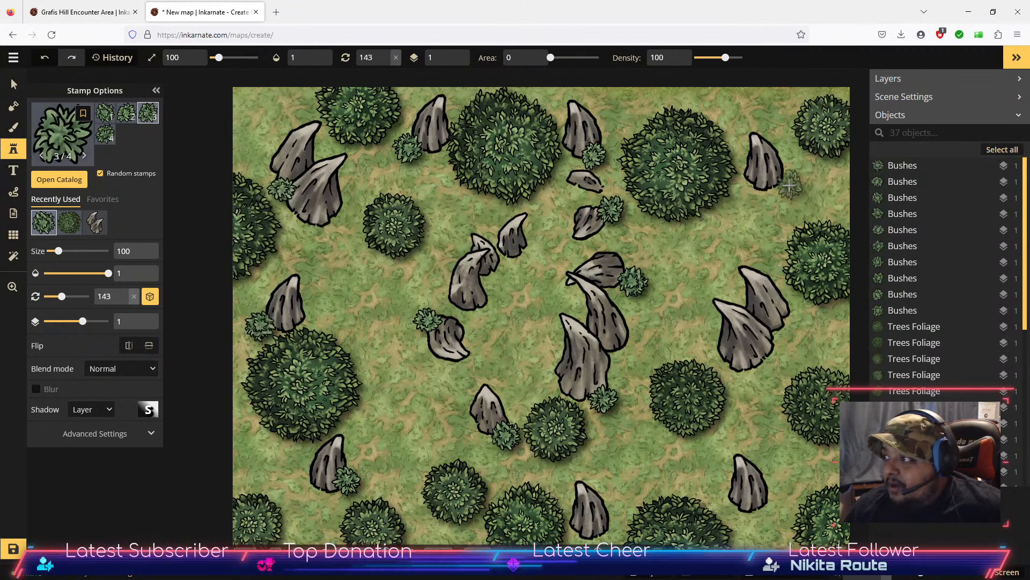
click(788, 184)
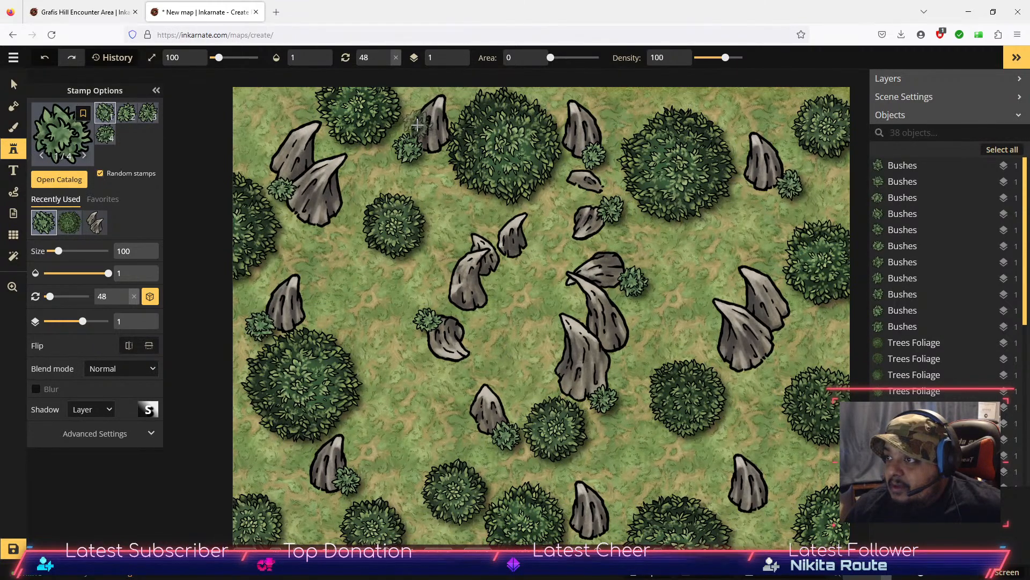
click(408, 110)
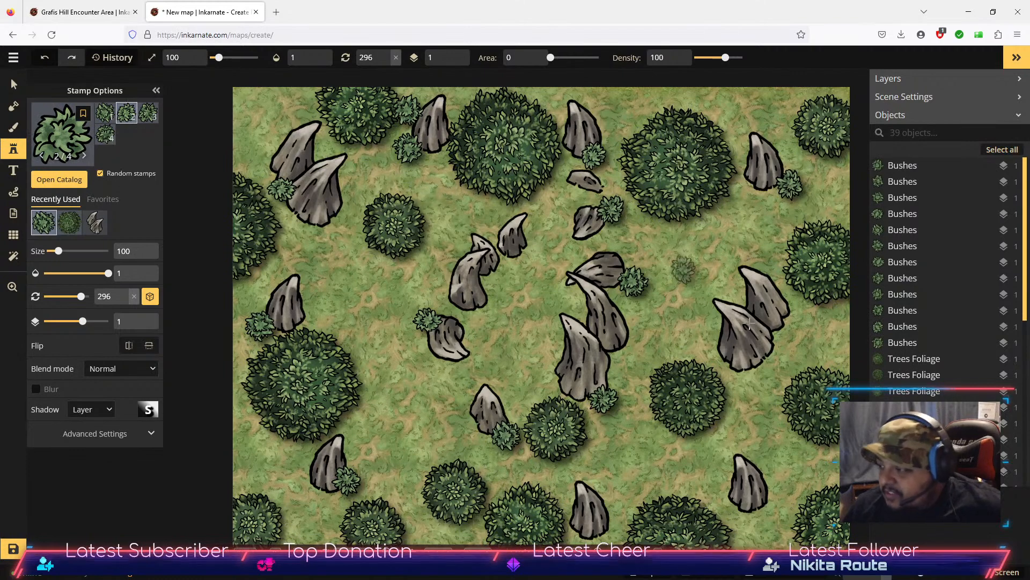
Step: Place bushes around the lower-right bone, above the large tree on the bottom edge, and beside the paired bones at the right
click(776, 514)
click(833, 490)
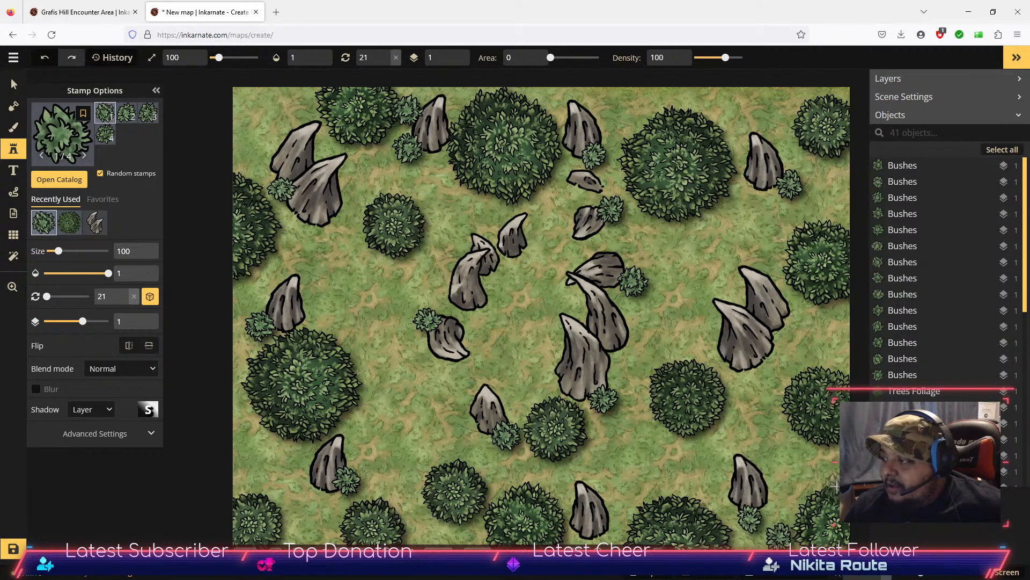
click(823, 466)
click(661, 470)
click(691, 489)
click(817, 329)
click(781, 339)
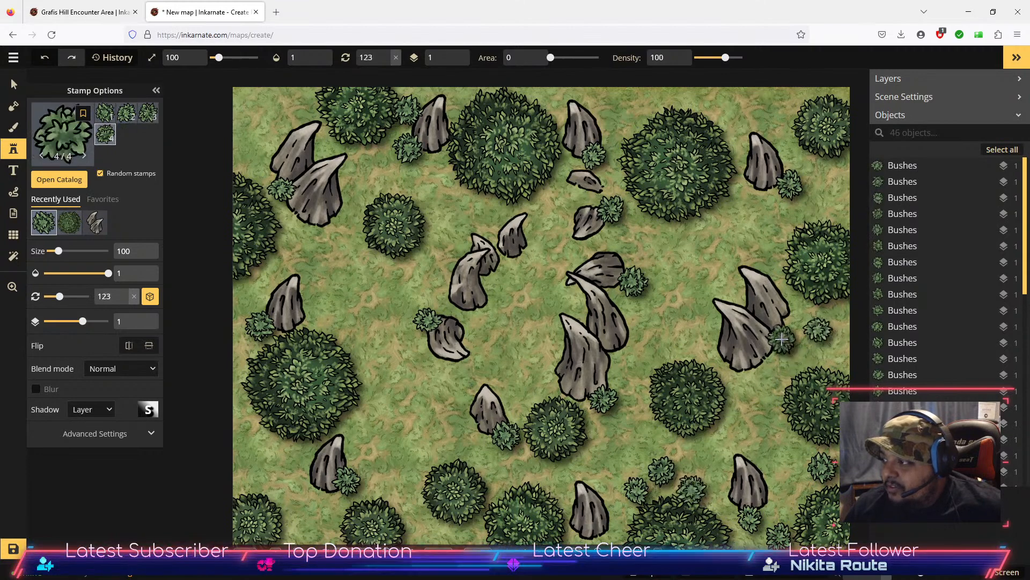
click(754, 417)
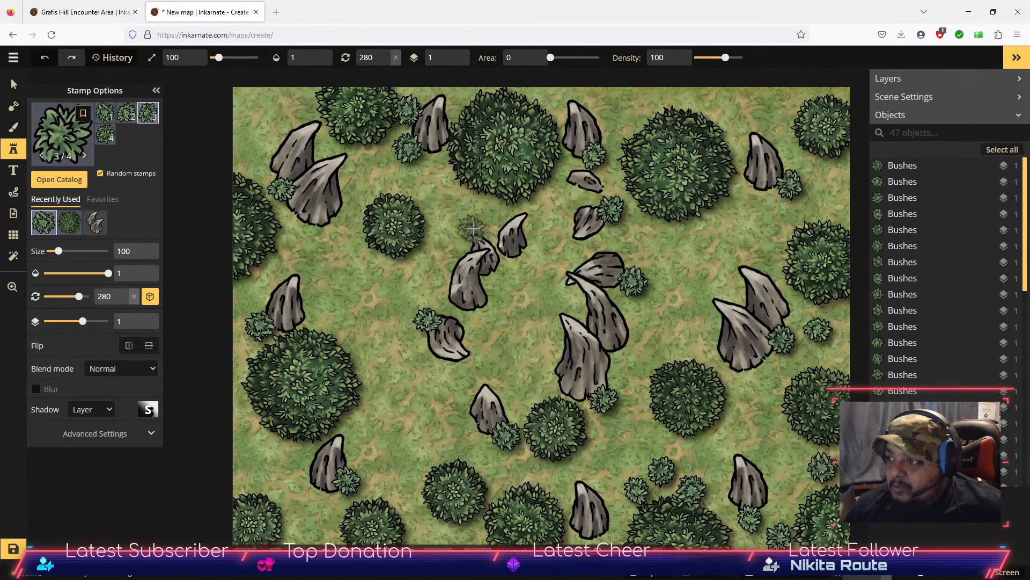
Step: Add bushes beside the central ring's upper-left bones and in the map's upper right, plus two foliage trees along the top edge
click(450, 250)
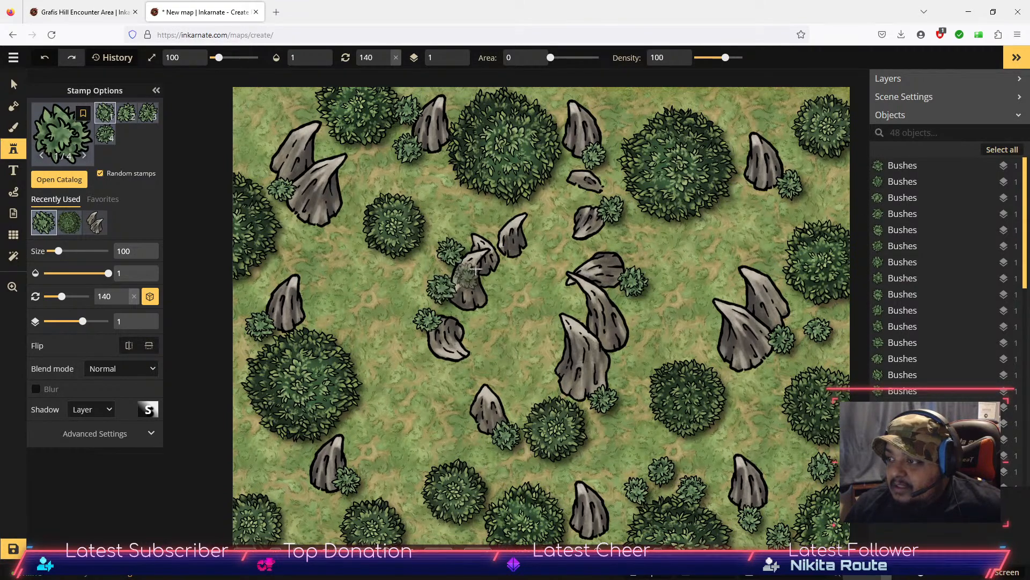
click(737, 117)
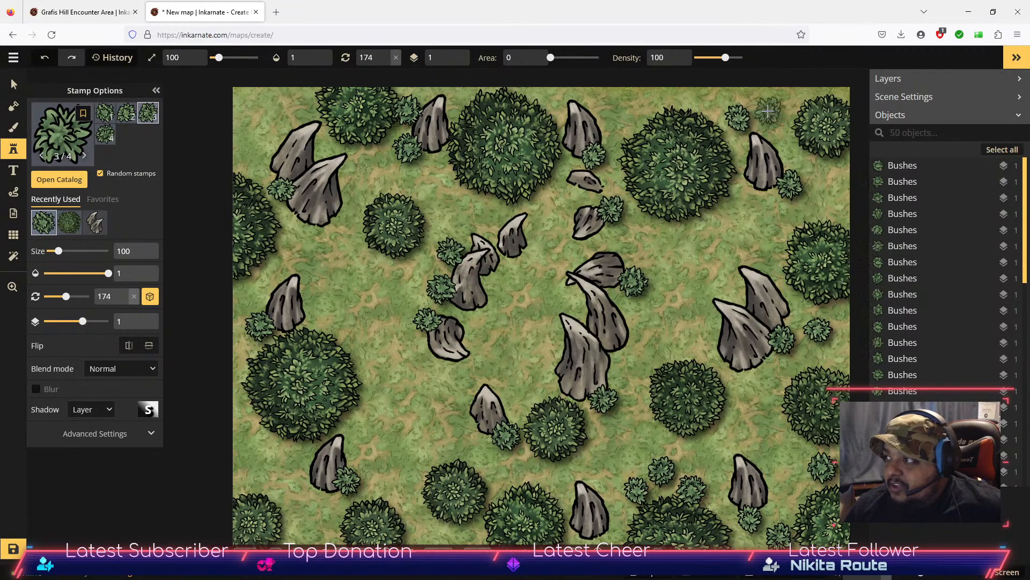
click(817, 201)
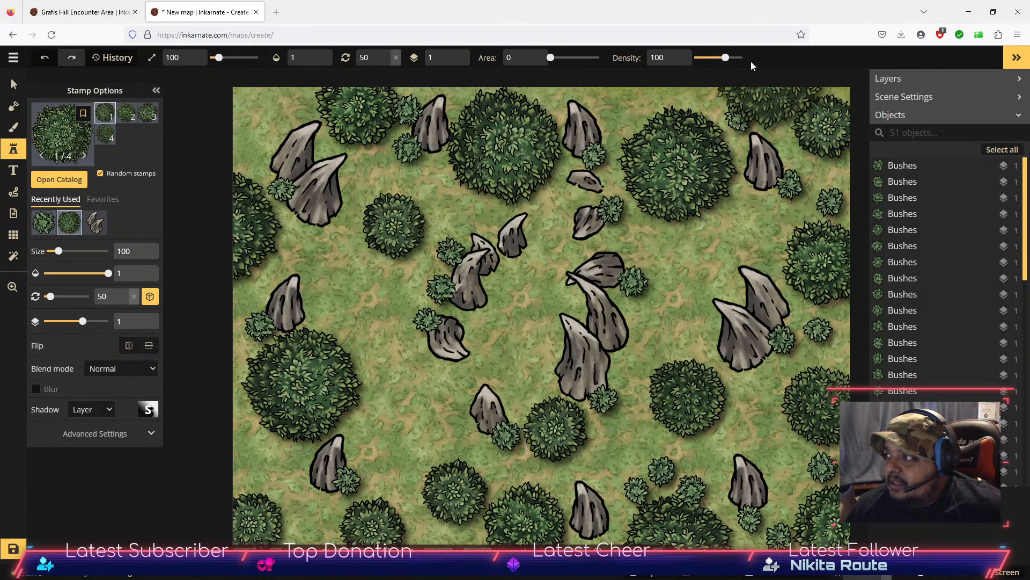
click(767, 78)
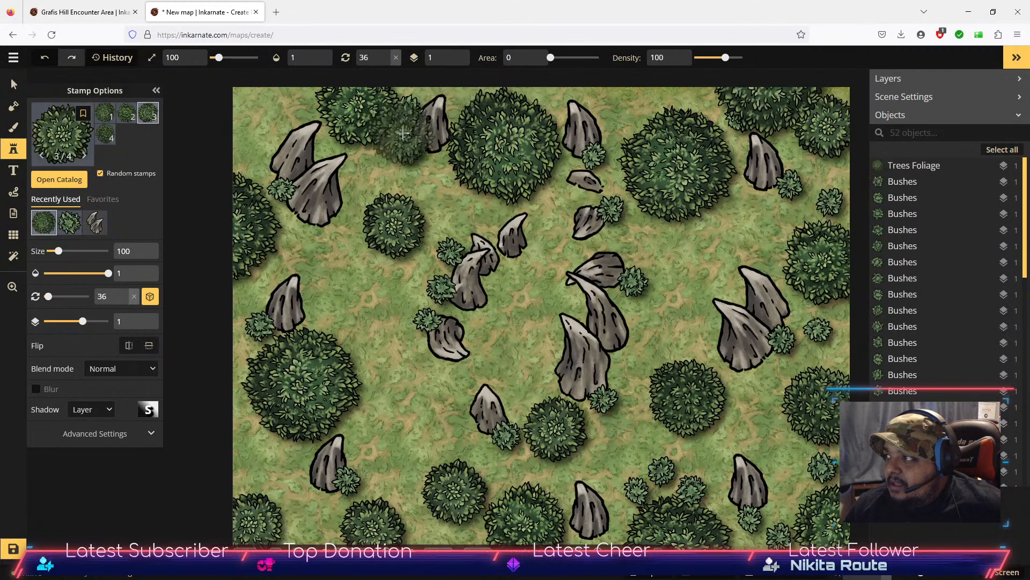
click(629, 84)
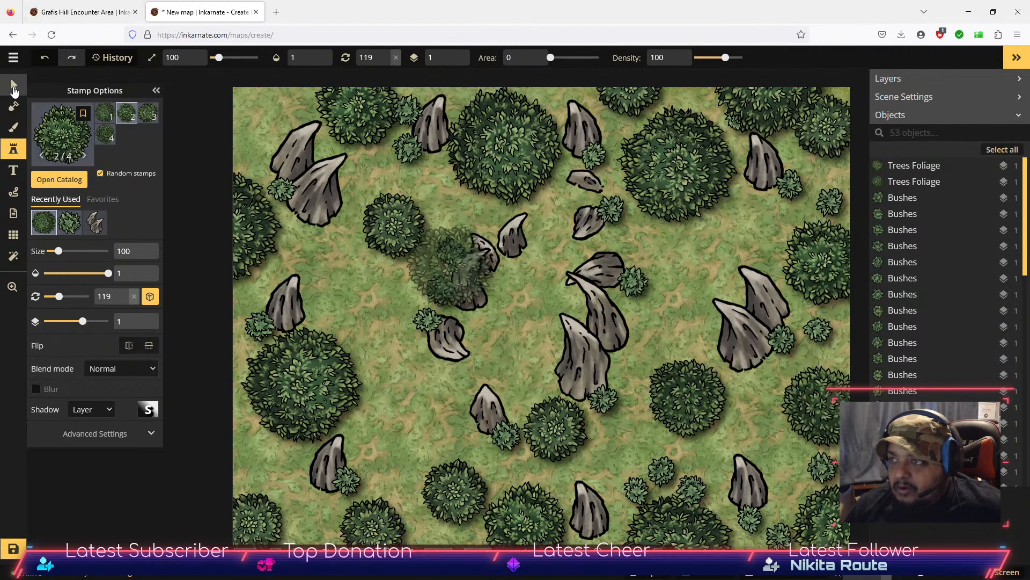
Step: Move the foliage tree on the top edge above the upper-left bones up to layer 2
click(13, 86)
click(367, 118)
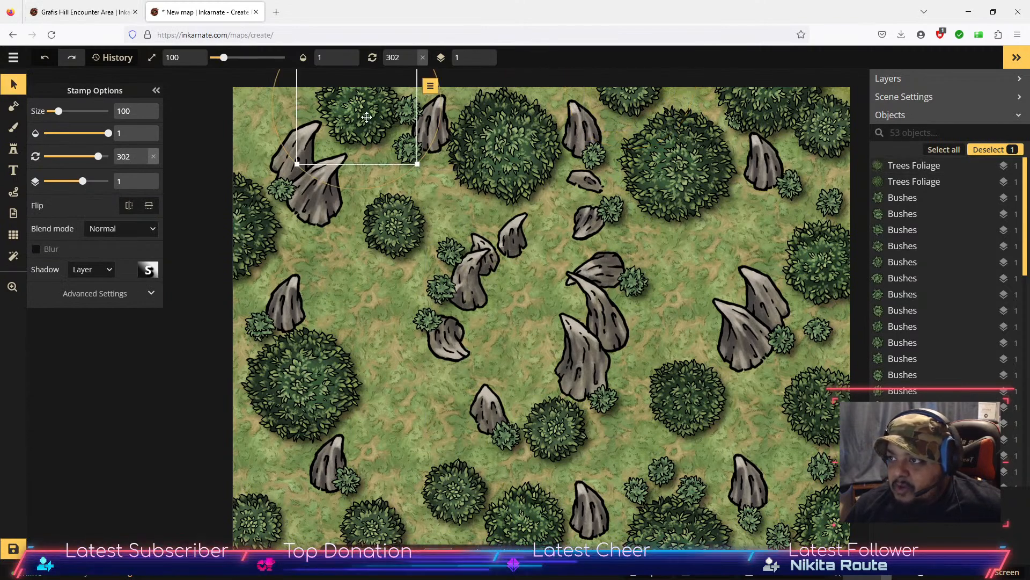
click(431, 86)
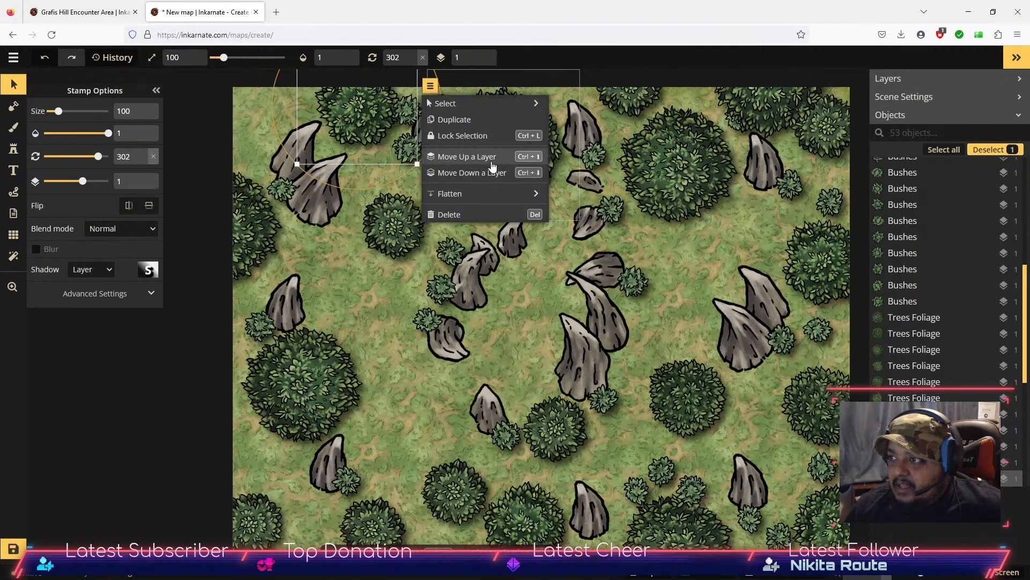
click(491, 159)
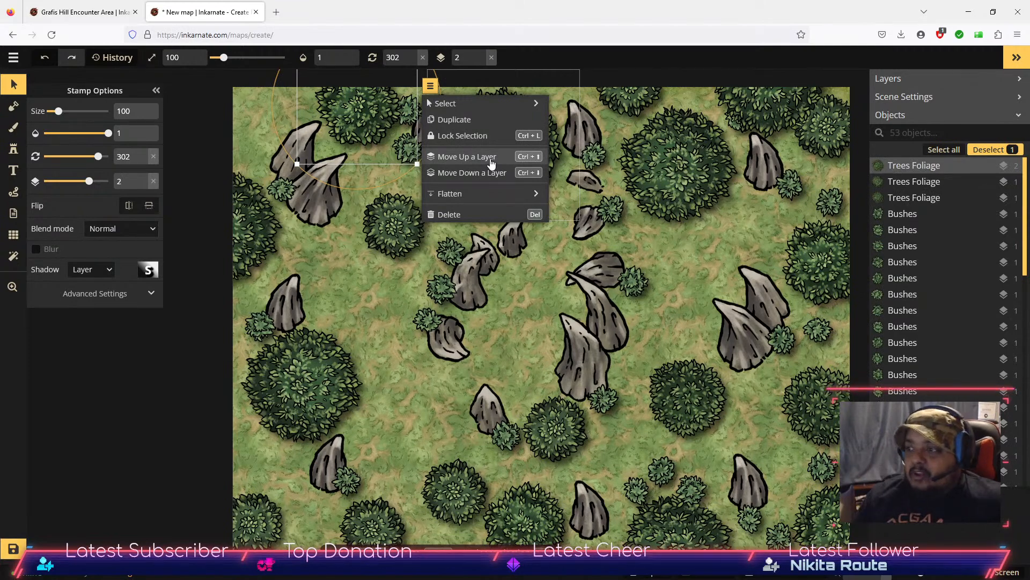
Step: Fine-tune stamp positions: move the curved bone's bush below it, and nudge the lower-left and bottom bones and the upper-left and lower-left bushes
click(421, 320)
drag(422, 320, 439, 363)
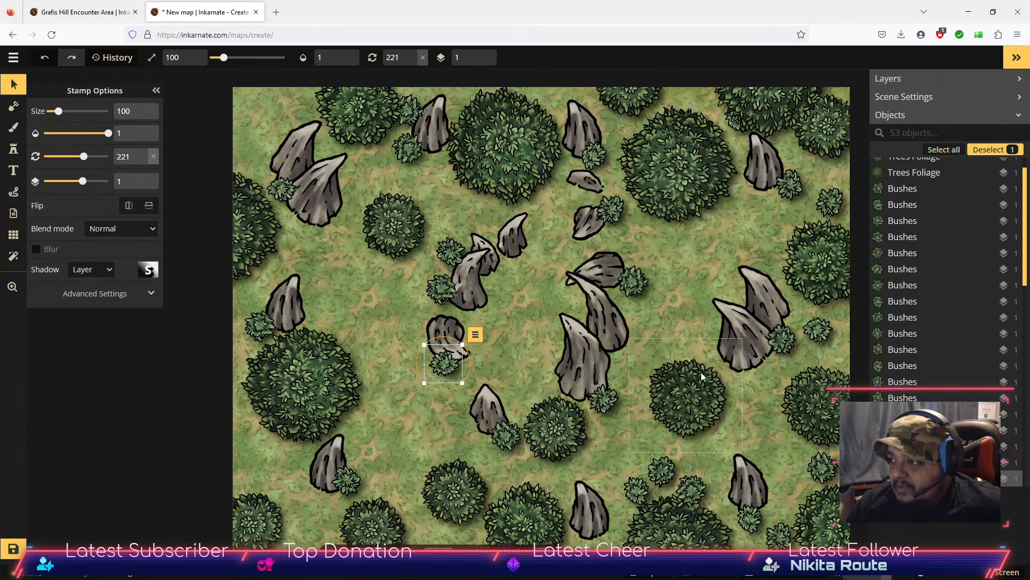
click(329, 466)
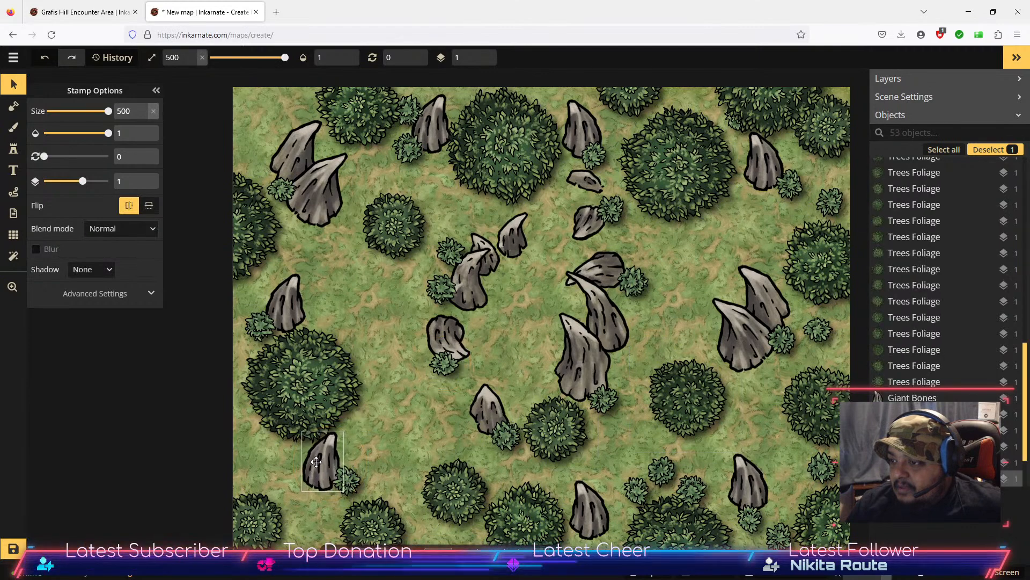
drag(321, 461, 590, 513)
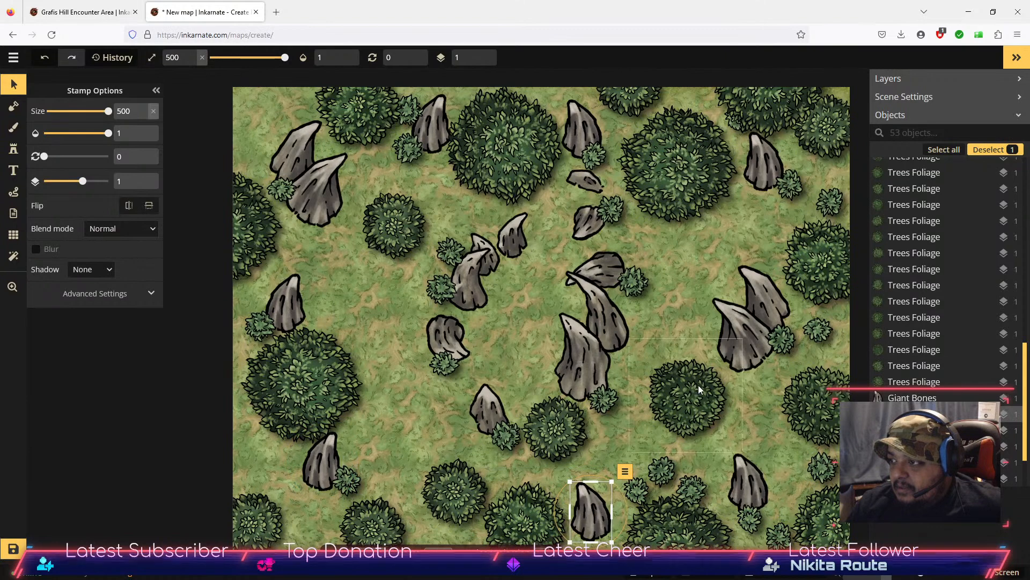
drag(283, 192, 272, 176)
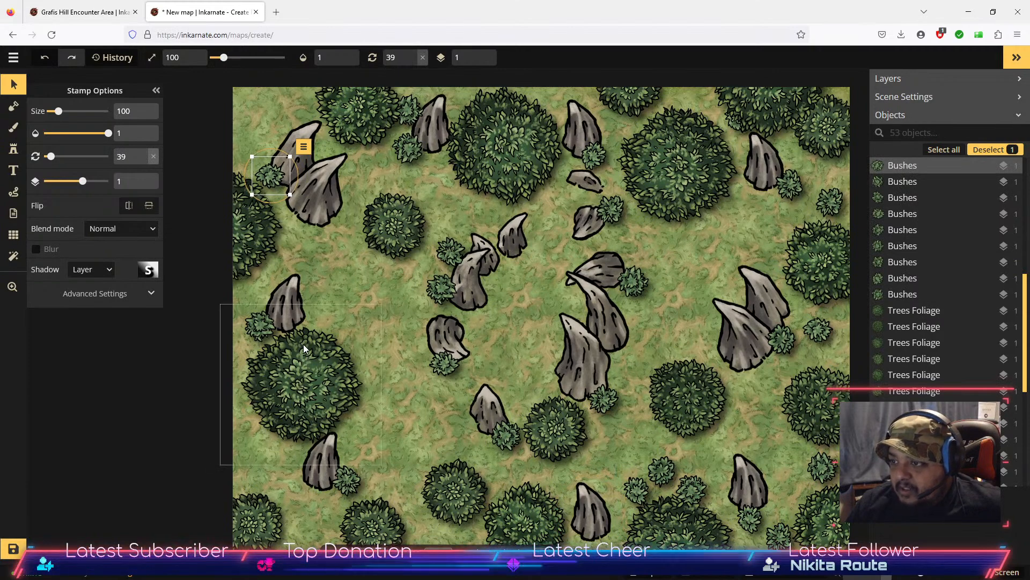
drag(349, 488, 348, 495)
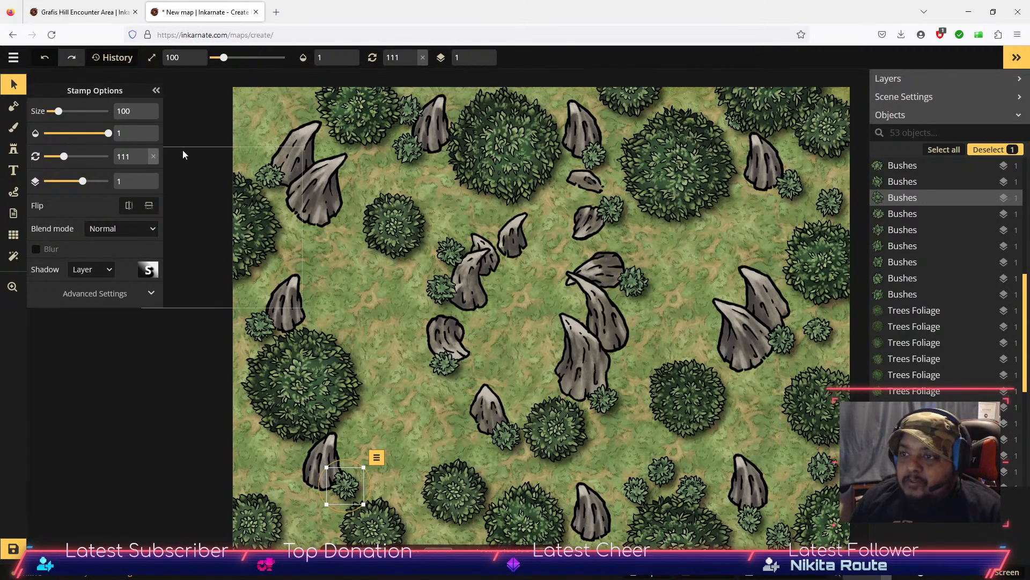
Step: Pick the second Campfires variant from the Core stamps and place it inside the central bone ring
click(13, 149)
click(62, 179)
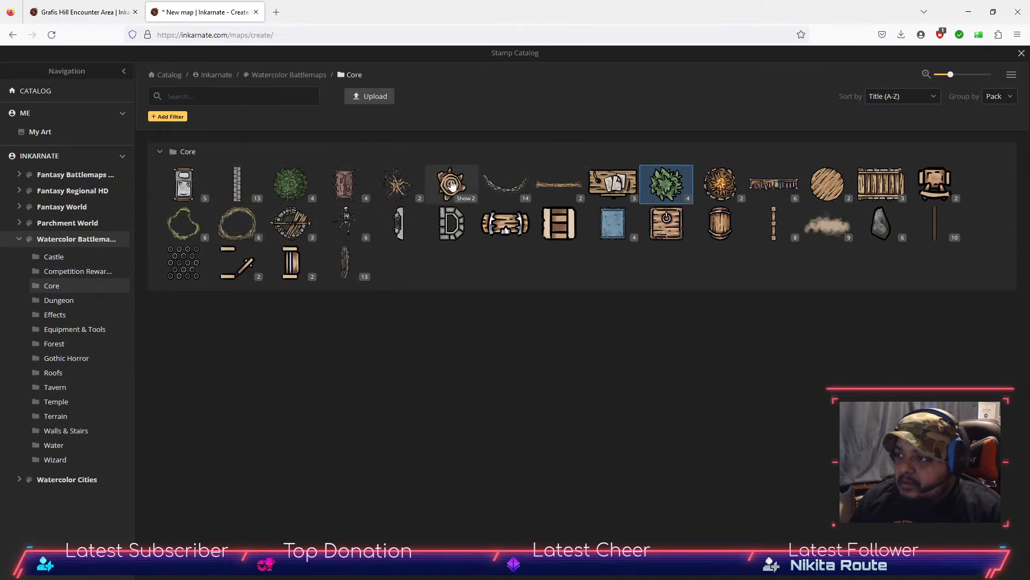
click(193, 225)
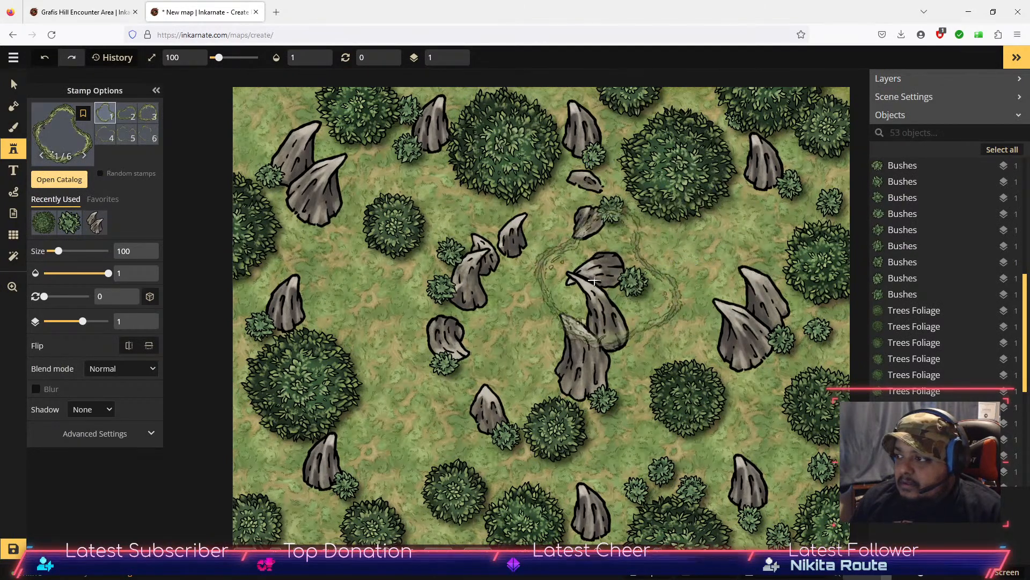
click(58, 181)
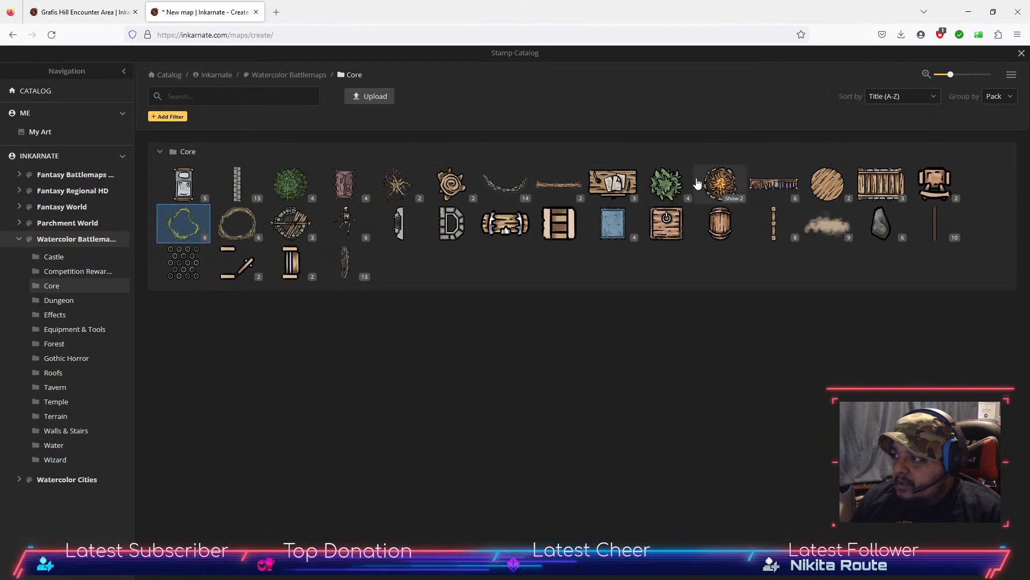
click(734, 199)
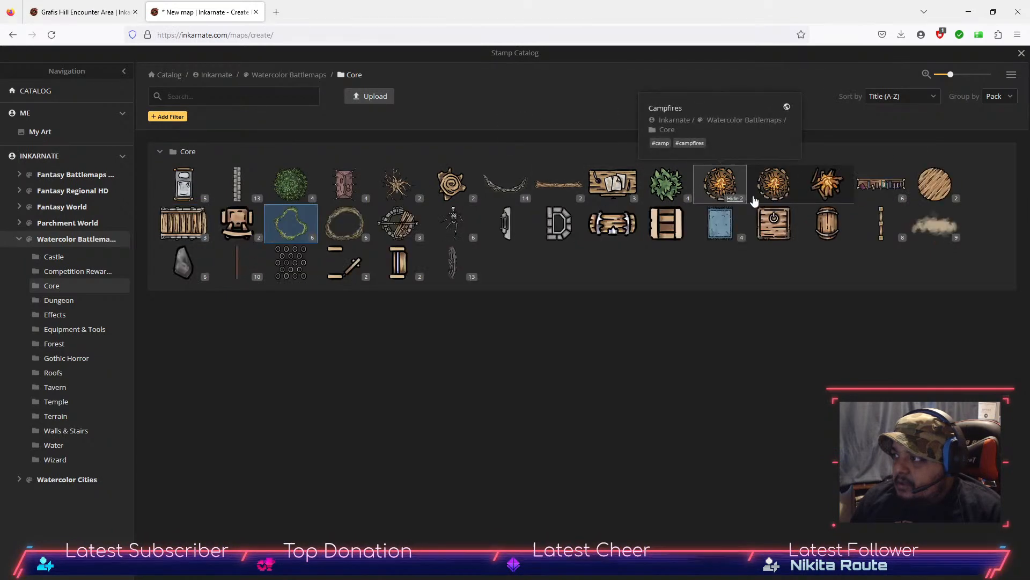
click(774, 184)
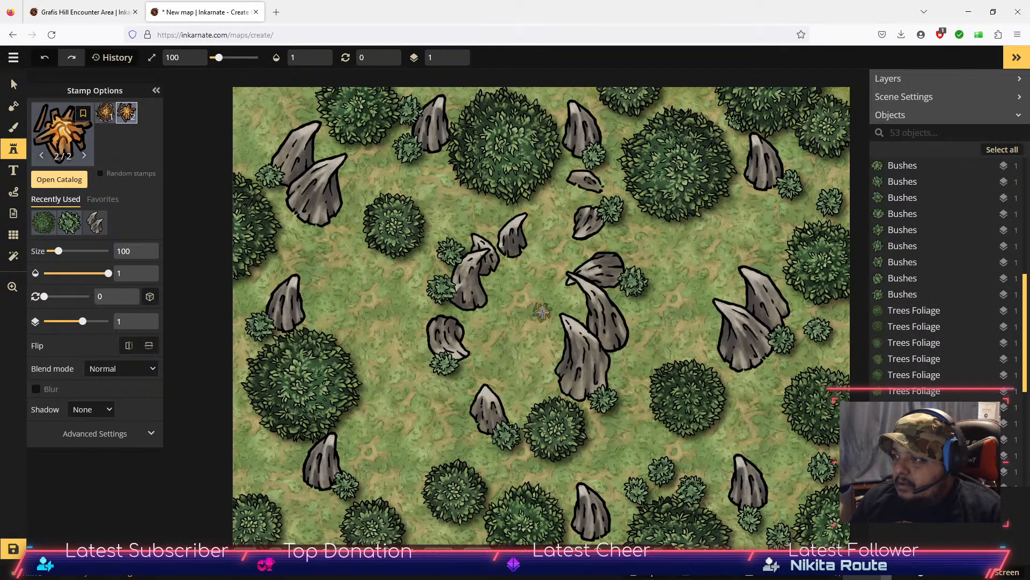
click(542, 311)
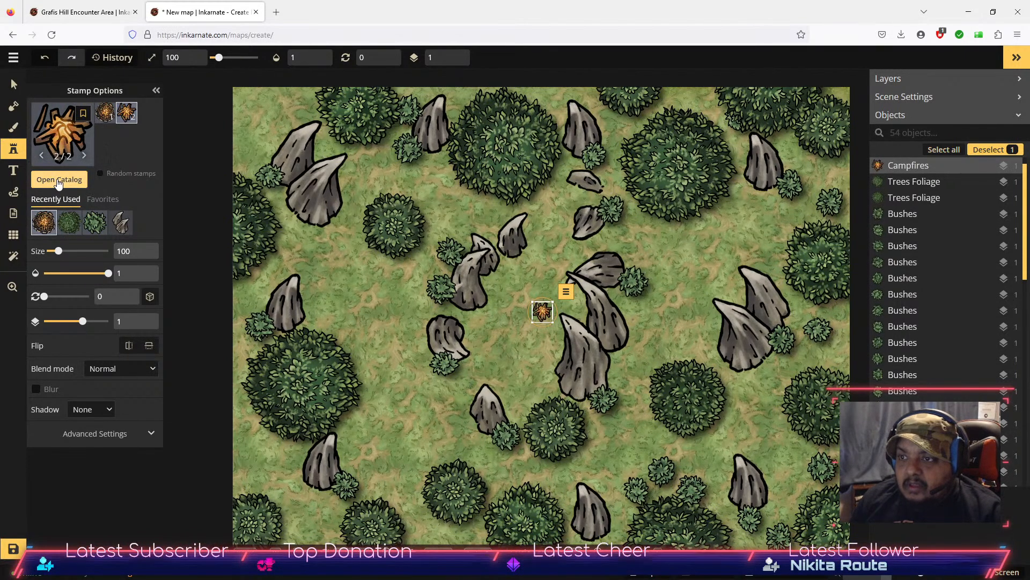
Step: Place two Tree Trunks stamps at size 75, one along the map's bottom edge and one in the upper right below the large tree
click(59, 180)
click(557, 185)
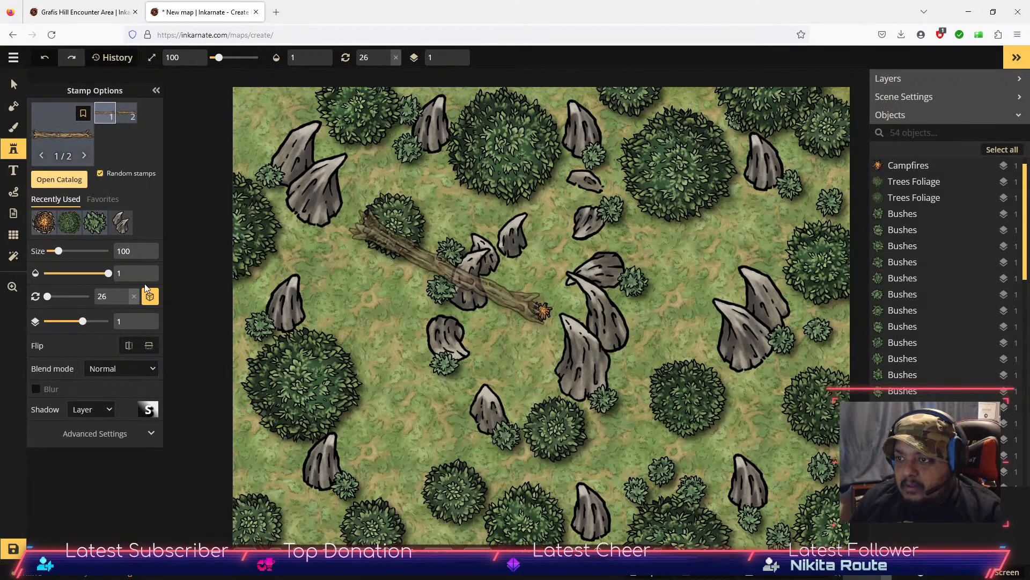
click(140, 256)
click(141, 257)
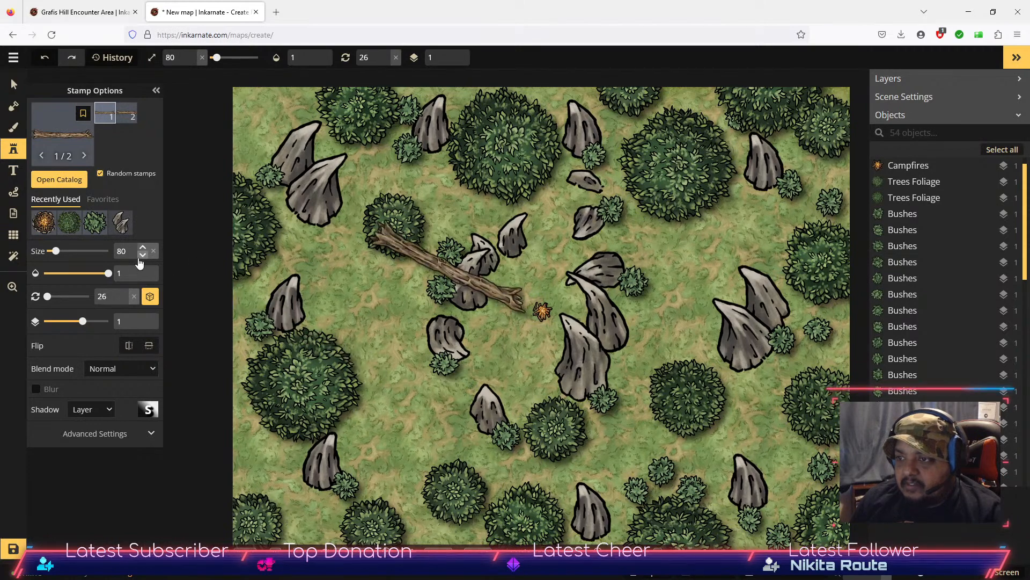
click(144, 256)
click(144, 256)
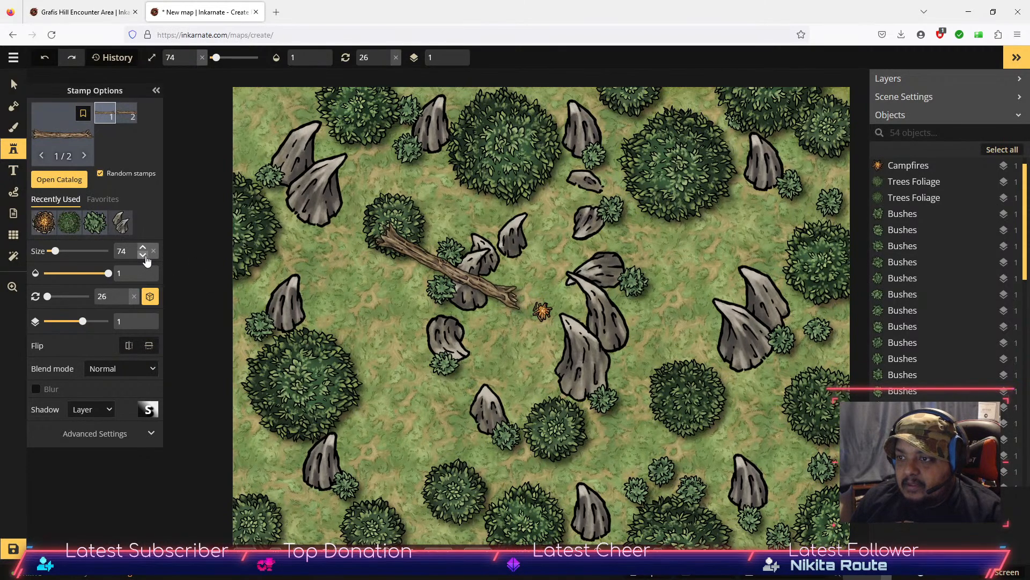
click(143, 249)
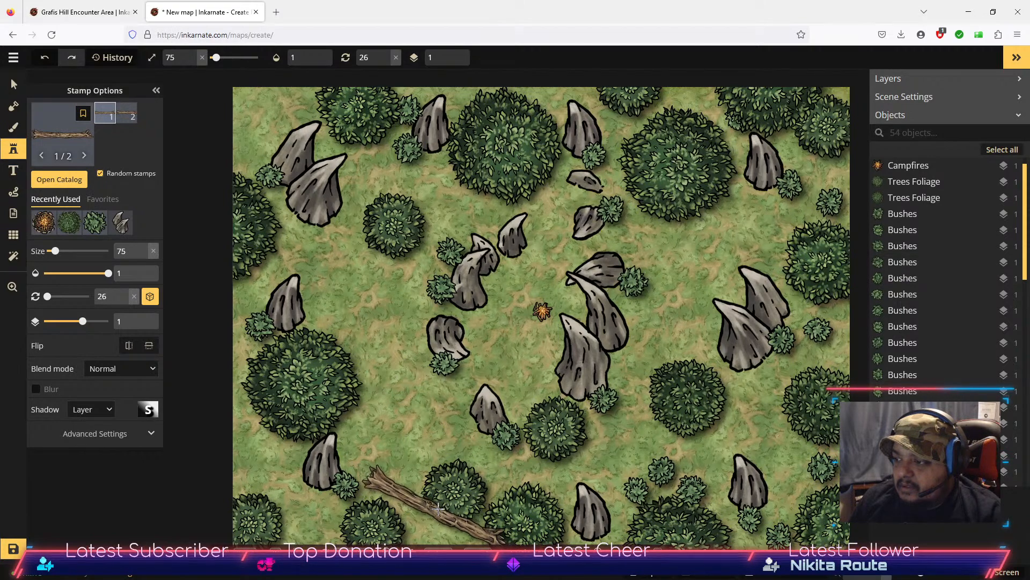
click(438, 507)
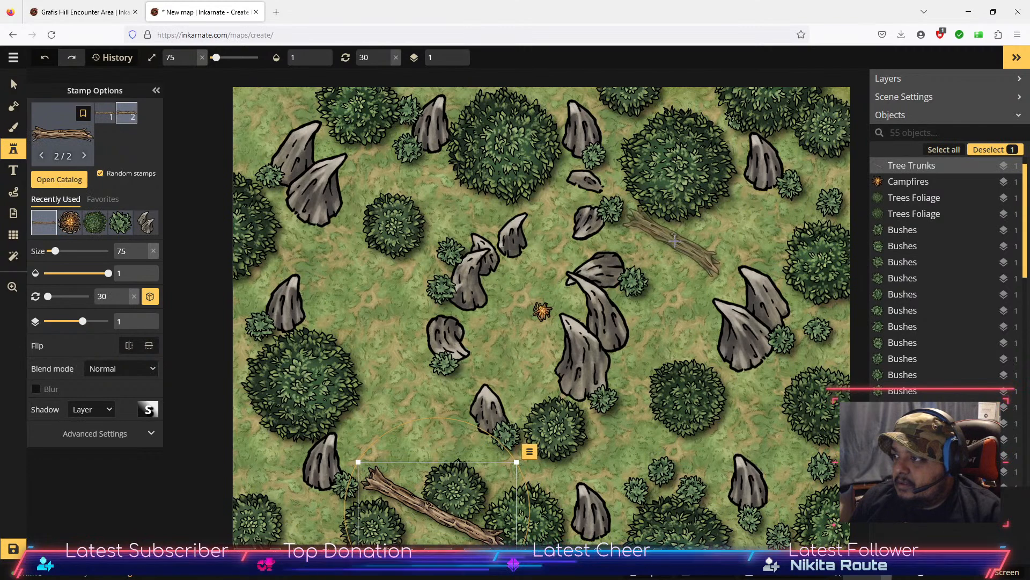
click(692, 241)
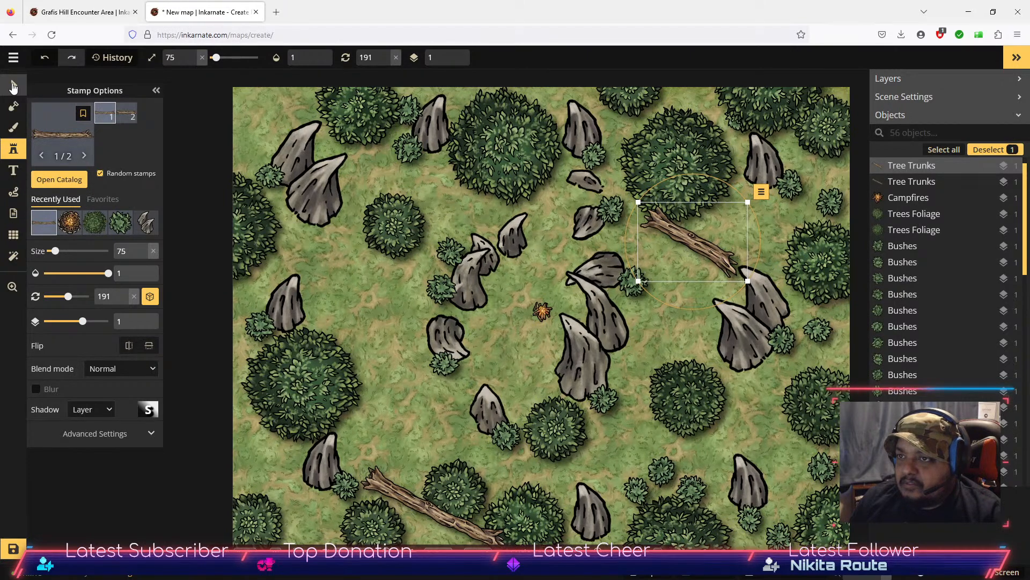
Step: Rotate the upper-right trunk to 6 degrees, tuck it against the large tree's lower edge and lower it to layer -1
click(13, 86)
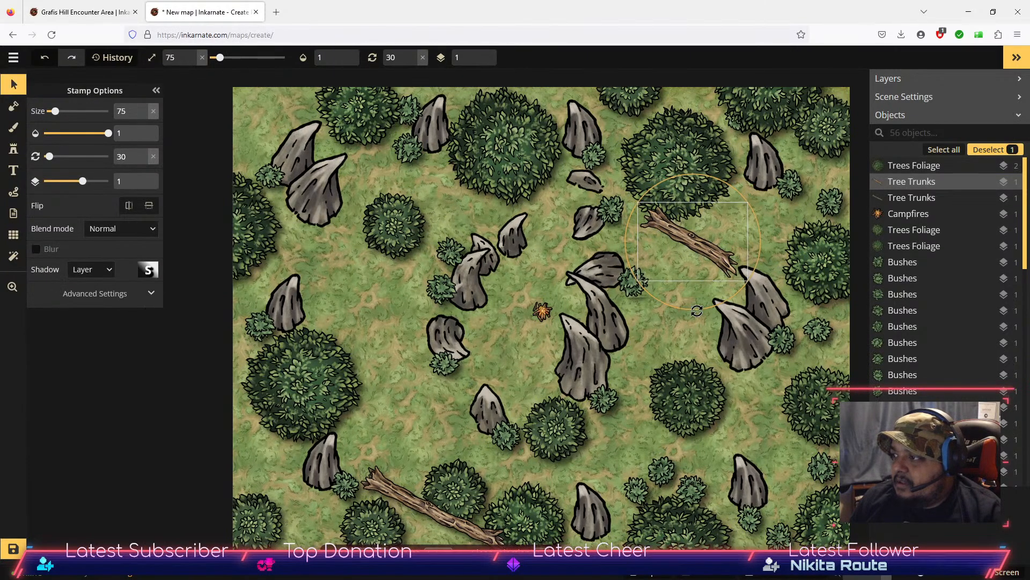
drag(695, 311, 721, 305)
drag(714, 239, 748, 221)
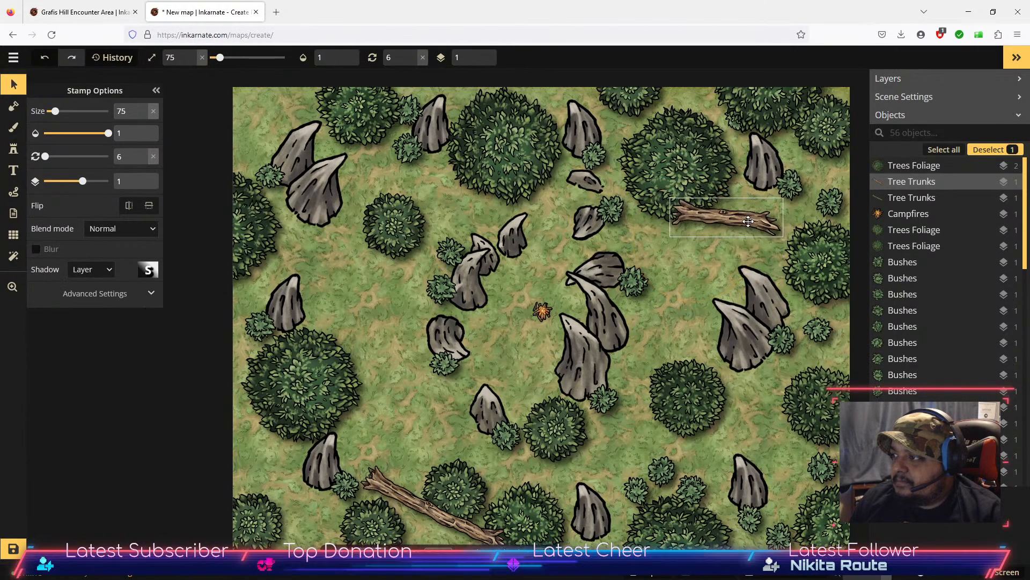
click(797, 187)
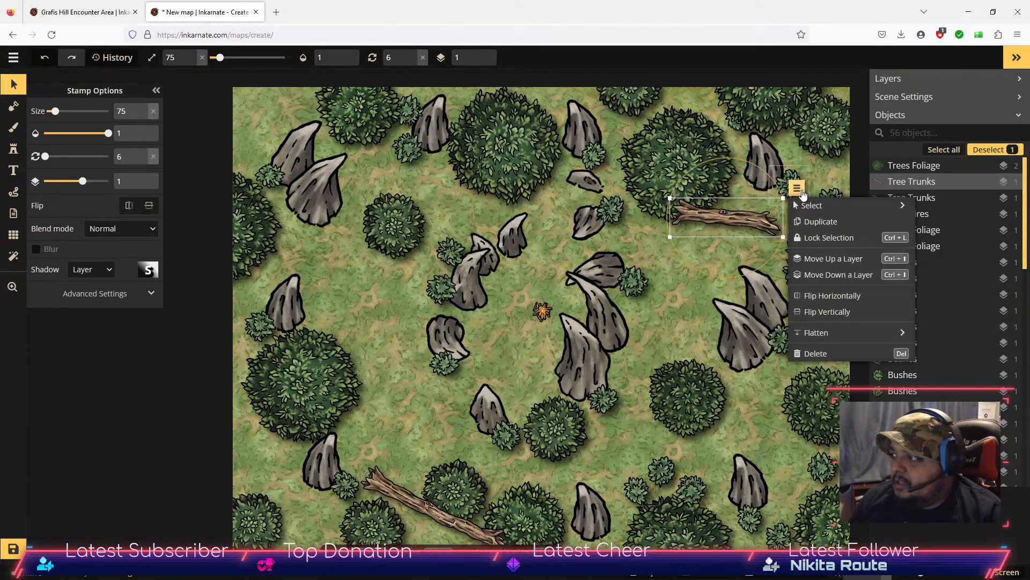
click(839, 275)
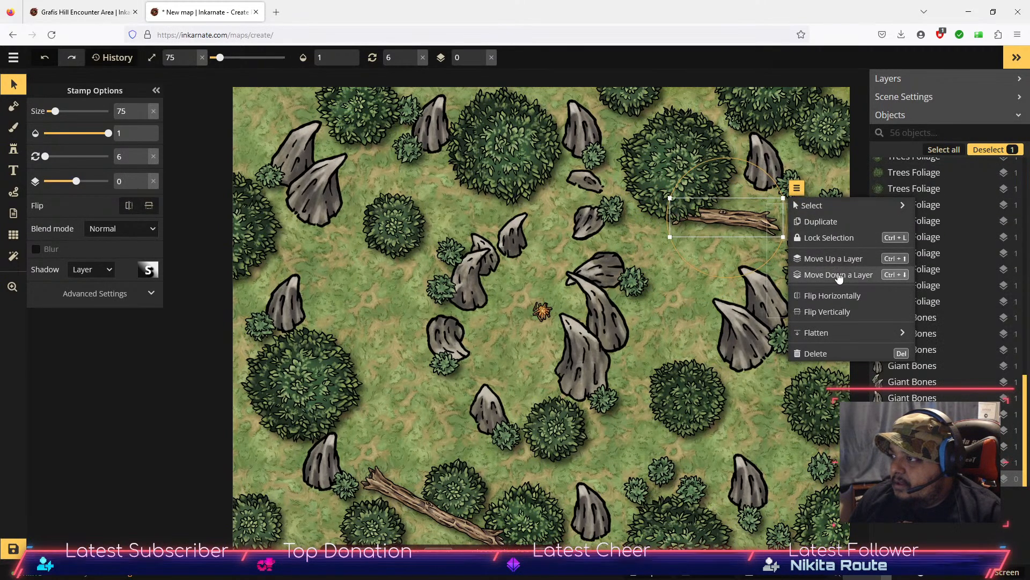
Step: Move the tree trunk near the map's bottom edge down to layer 0 so it sits beneath the trees
click(404, 497)
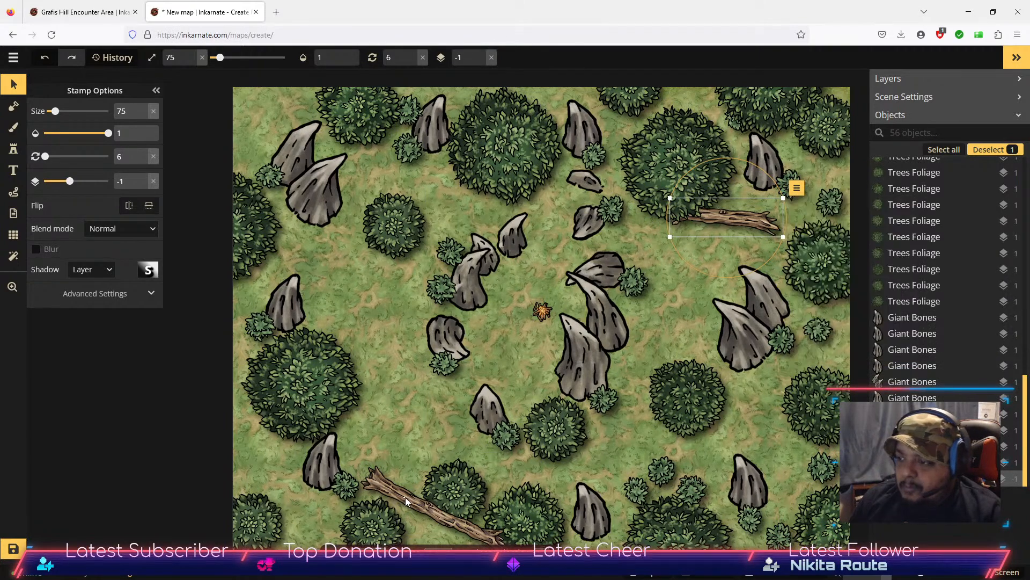
click(530, 457)
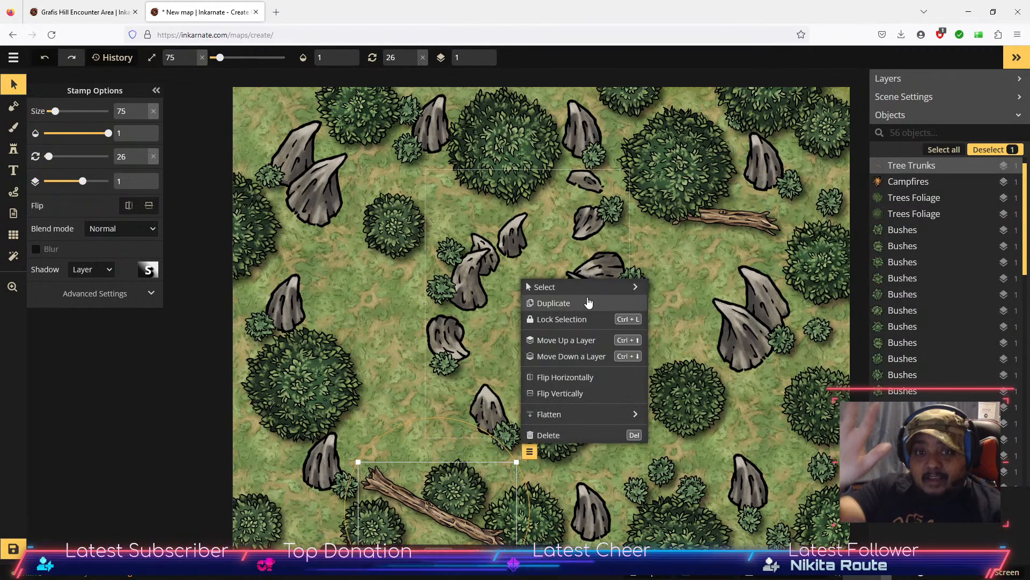
mouse_move(566, 292)
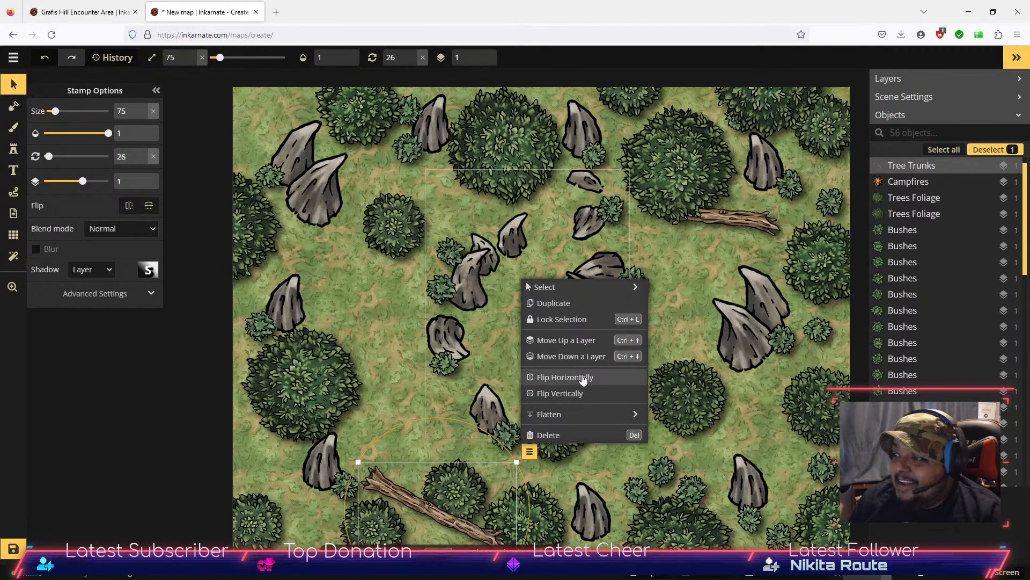
mouse_move(578, 421)
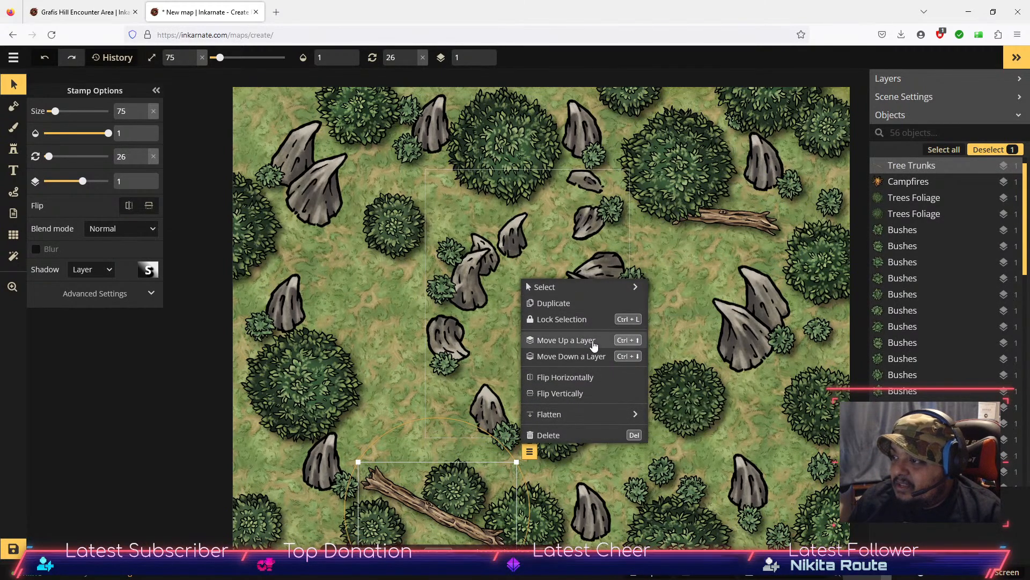
click(593, 361)
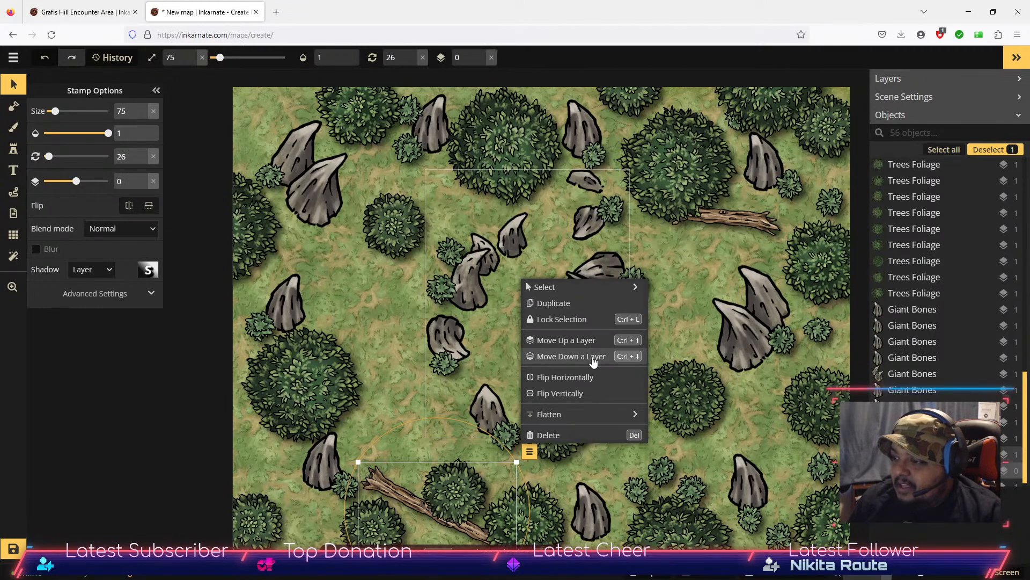
click(423, 413)
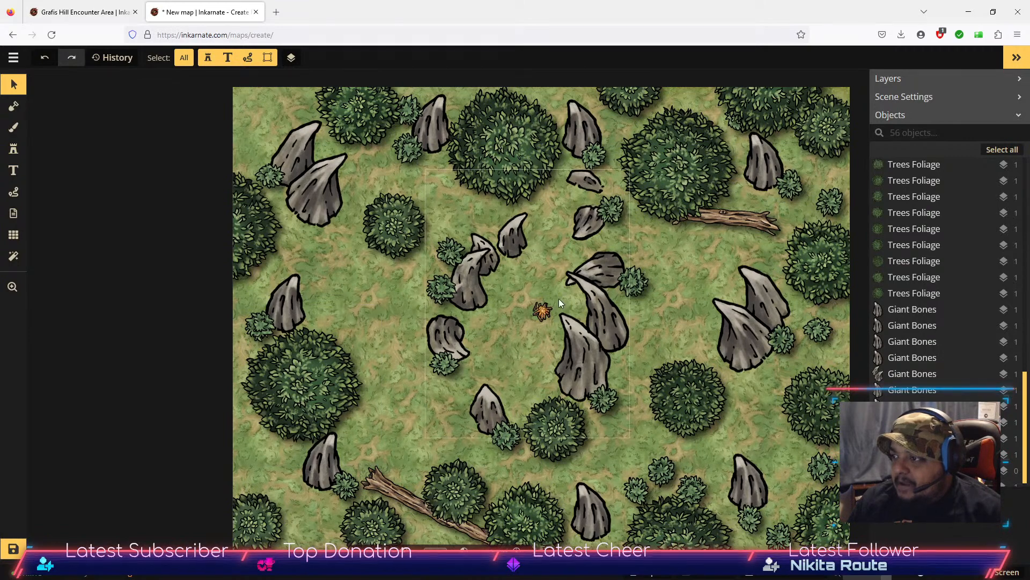
Step: Enlarge the campfire to size 125 and nudge it slightly left and up inside the bone ring
click(542, 312)
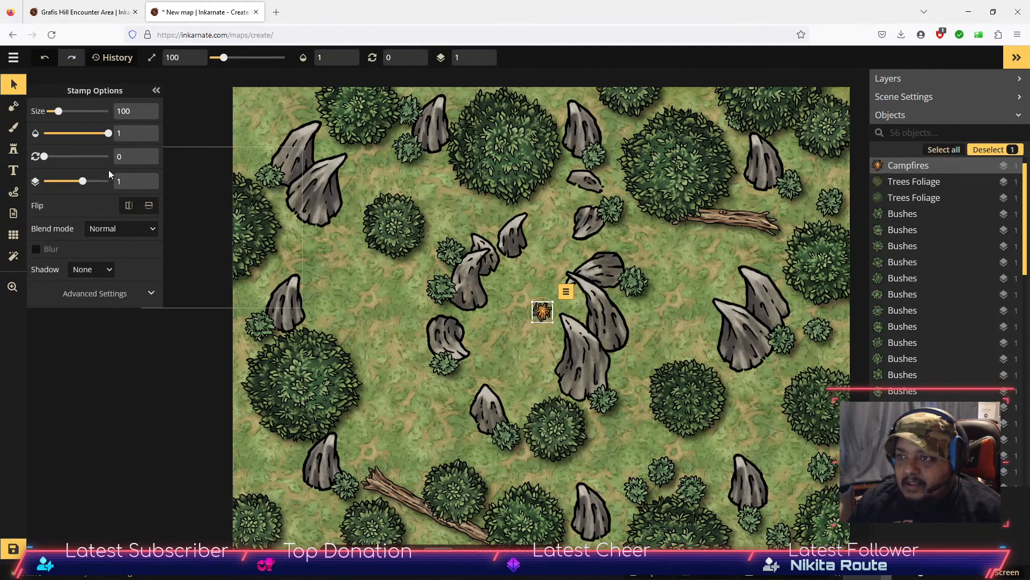
click(143, 108)
click(142, 108)
click(143, 108)
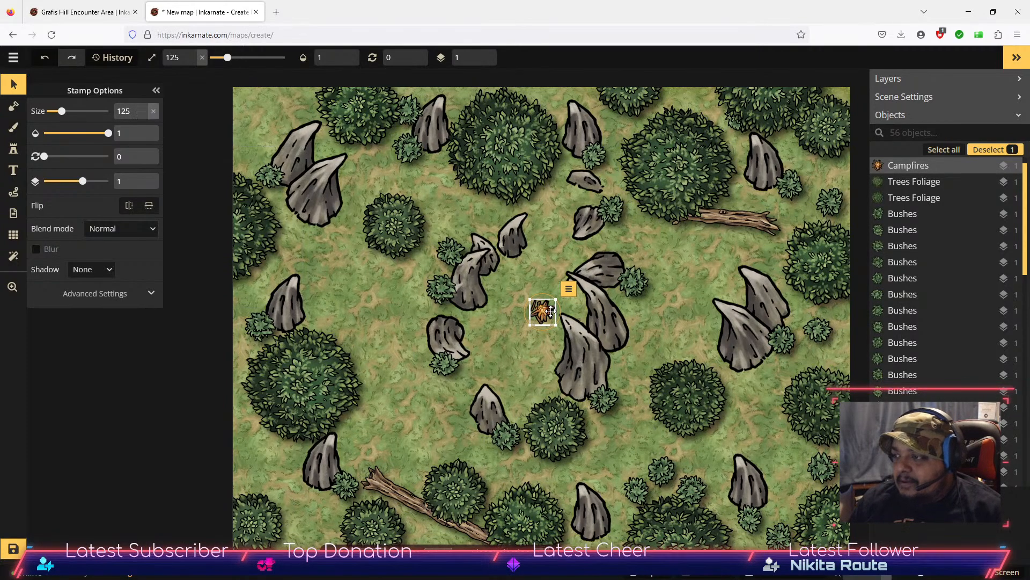
mouse_move(551, 306)
mouse_down()
mouse_move(532, 296)
mouse_move(539, 309)
mouse_up()
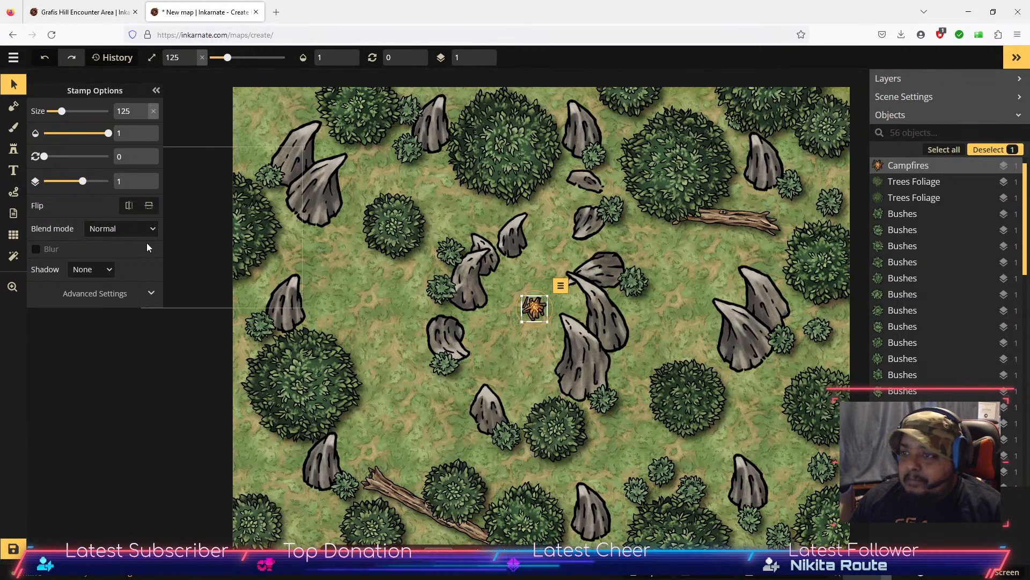
Step: Check the Dungeon stamps for rocks, then pick the Natural Stones stamp from the Watercolor Battlemaps Core set
click(18, 153)
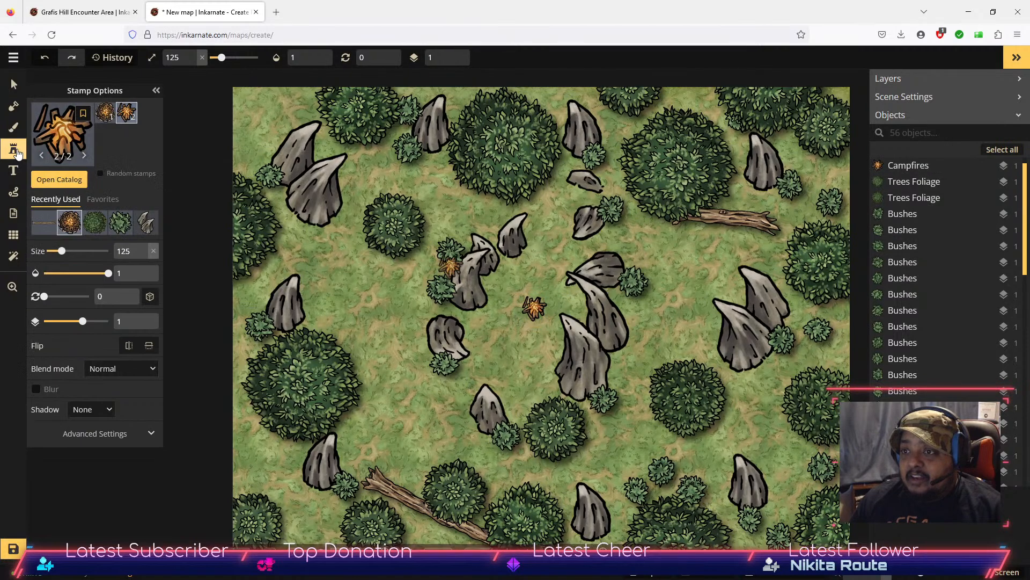
click(58, 182)
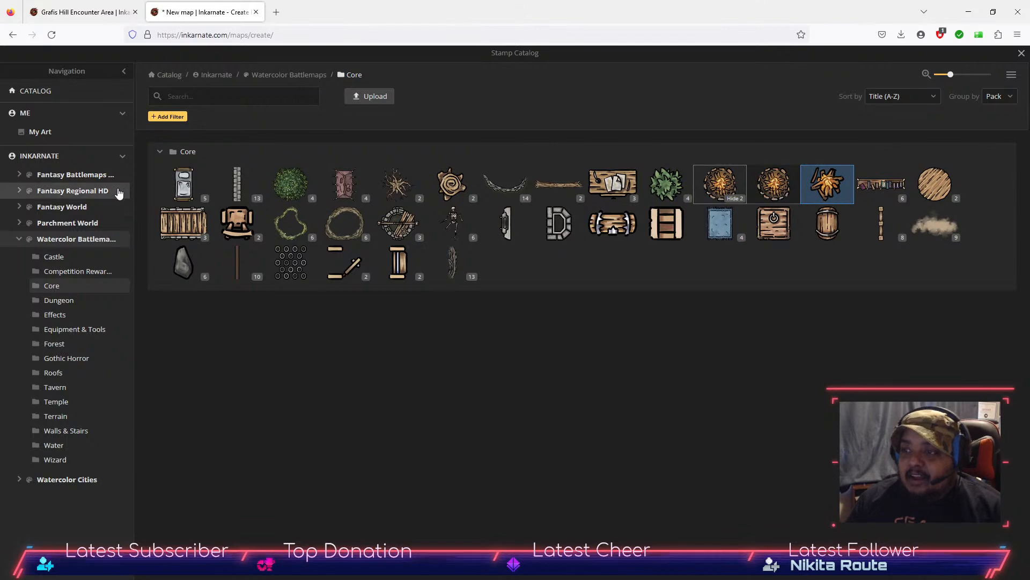
click(66, 302)
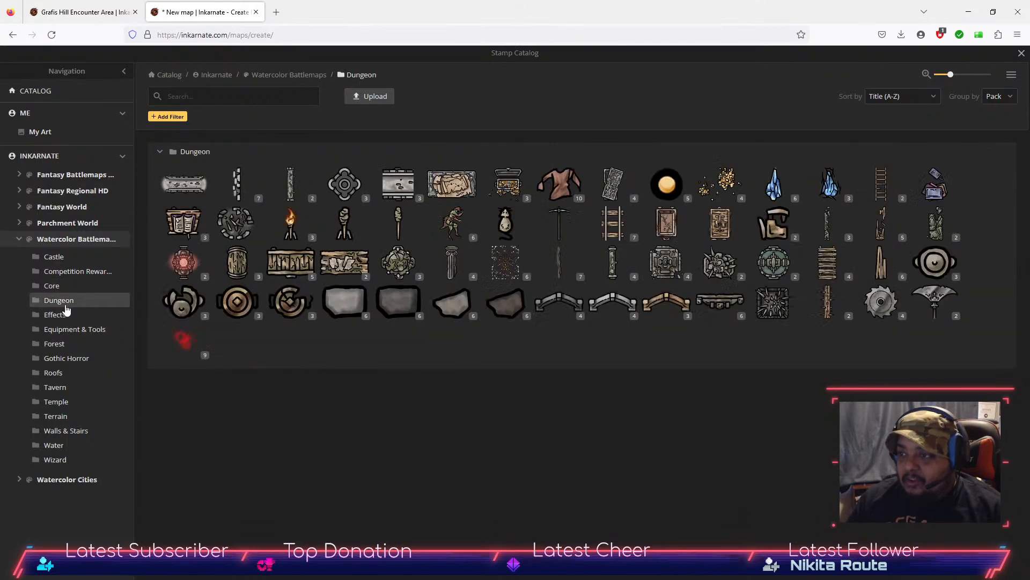
mouse_move(355, 305)
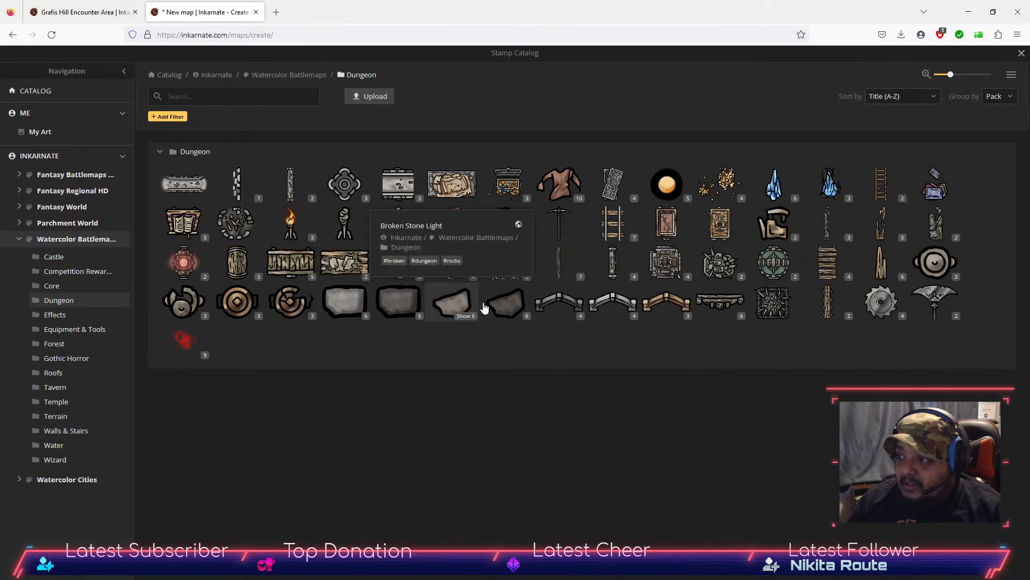
click(68, 286)
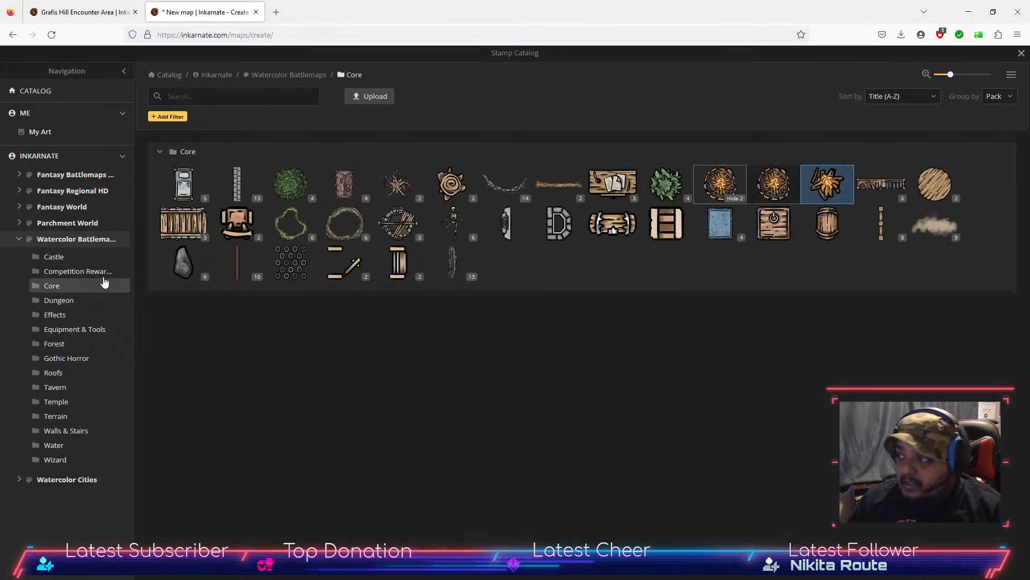
click(183, 263)
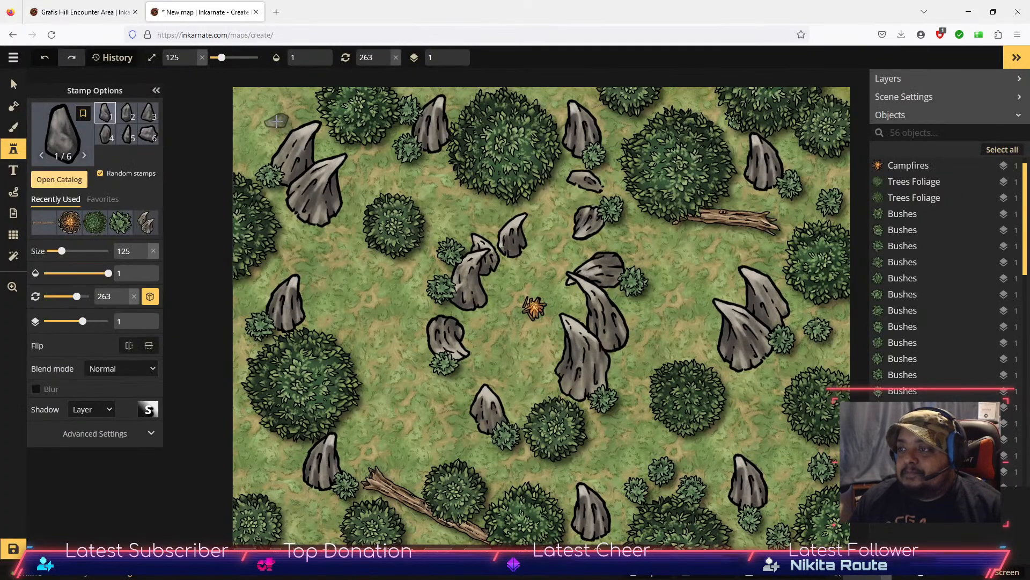
Step: Scatter eight random Natural Stones across the map at size 125, in its corners, near the bottom bones and around the upper-right trees
click(276, 121)
click(267, 457)
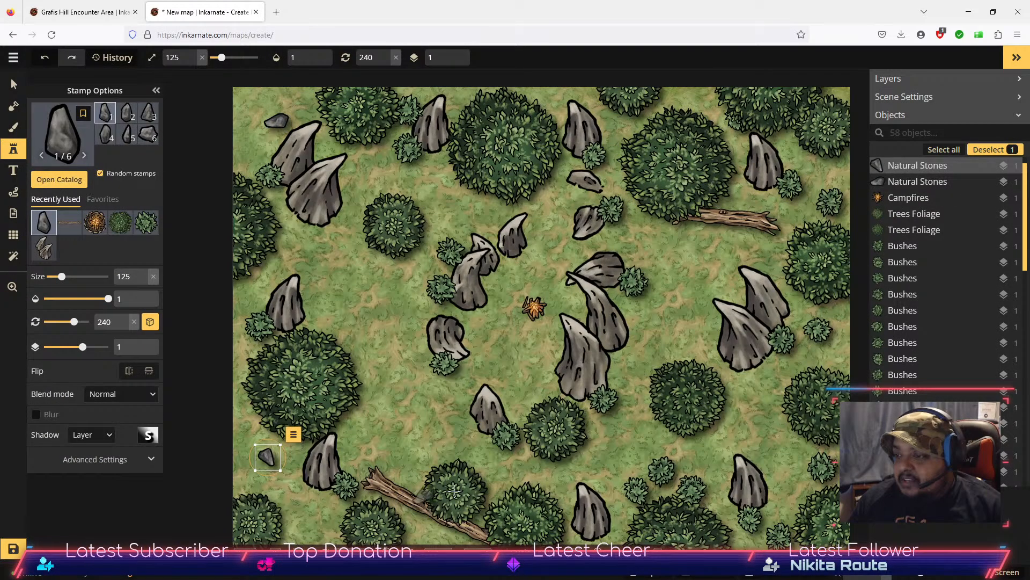
click(588, 455)
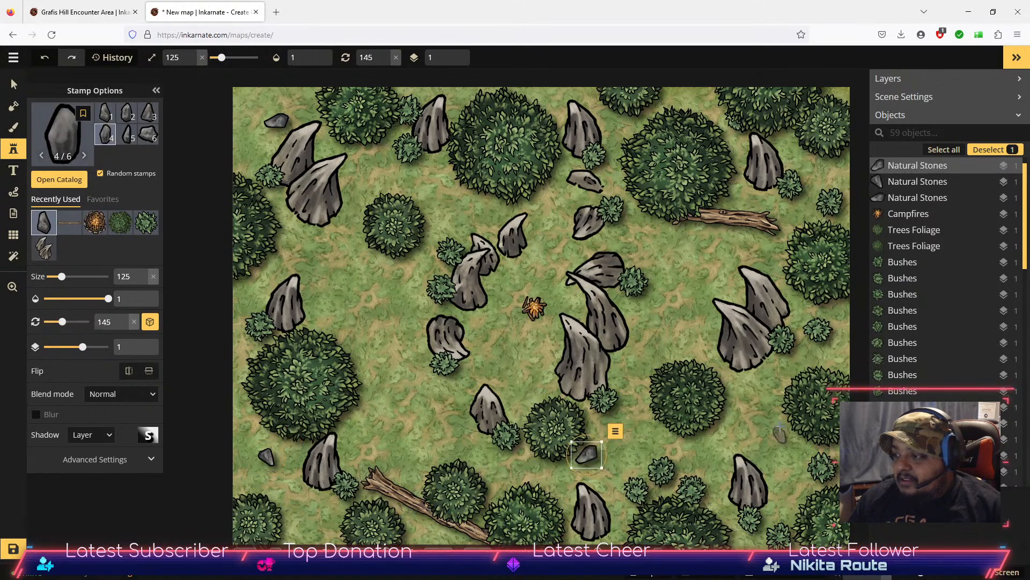
click(771, 429)
click(781, 504)
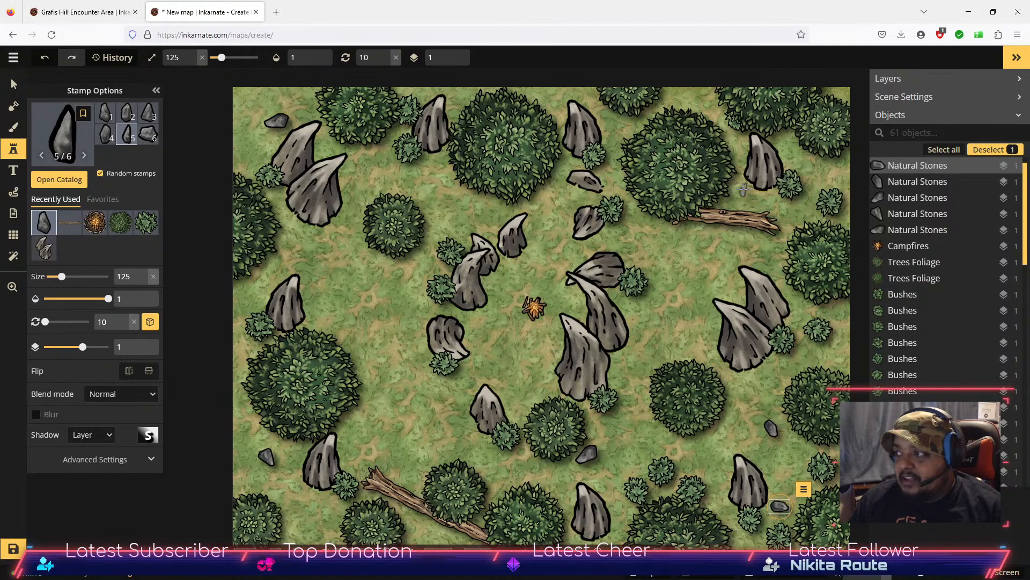
click(743, 190)
click(619, 123)
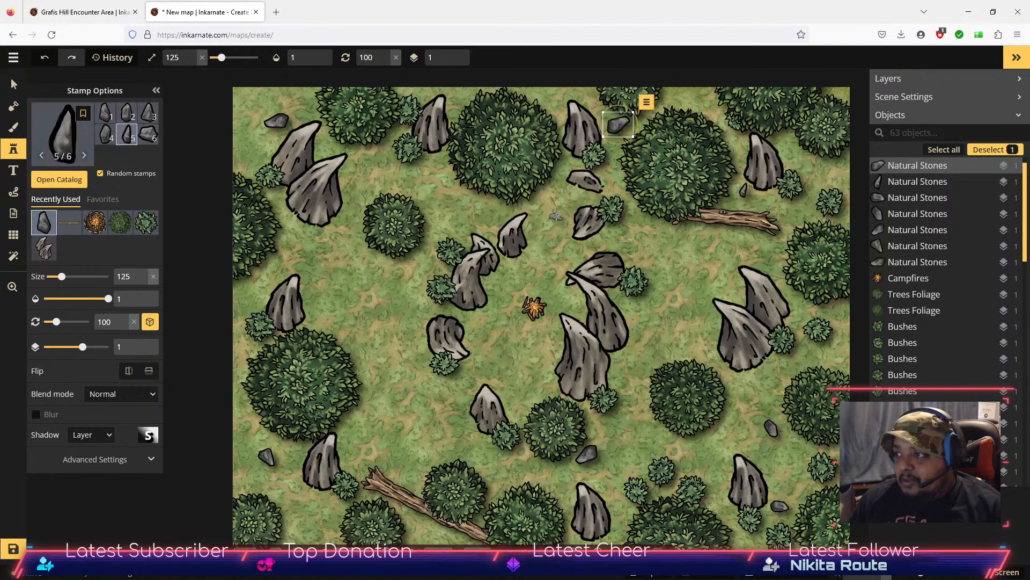
click(641, 245)
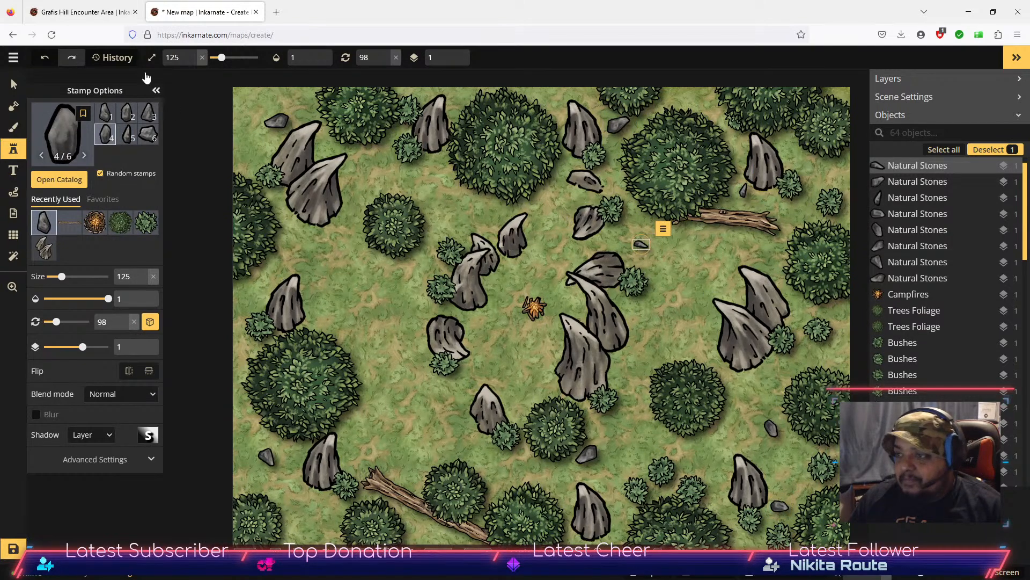
Step: Delete five Natural Stones: those in the upper left and lower left, the bottom-centre one and the two in the lower right
click(14, 84)
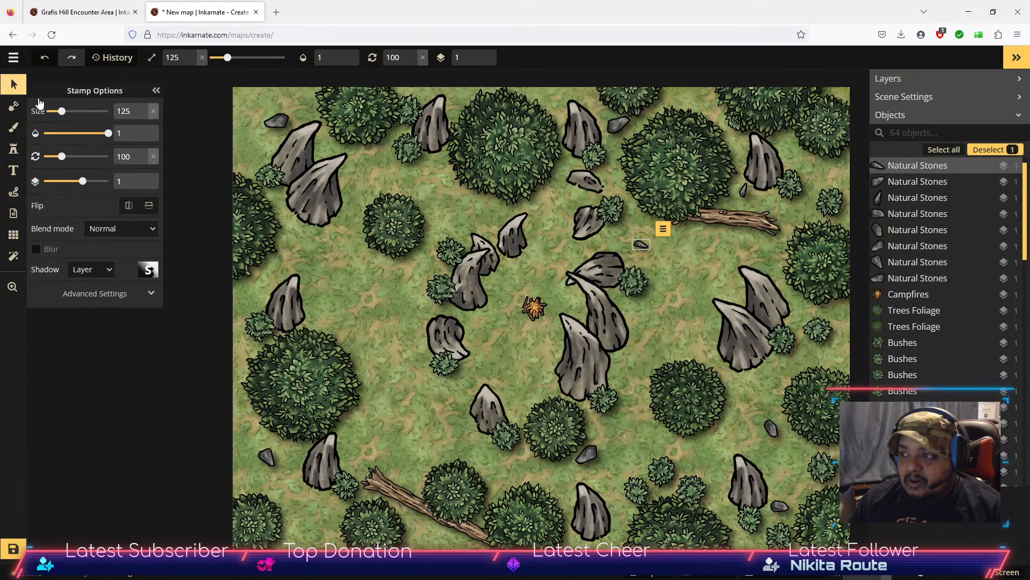
click(272, 124)
key(Delete)
click(269, 456)
key(Delete)
click(591, 453)
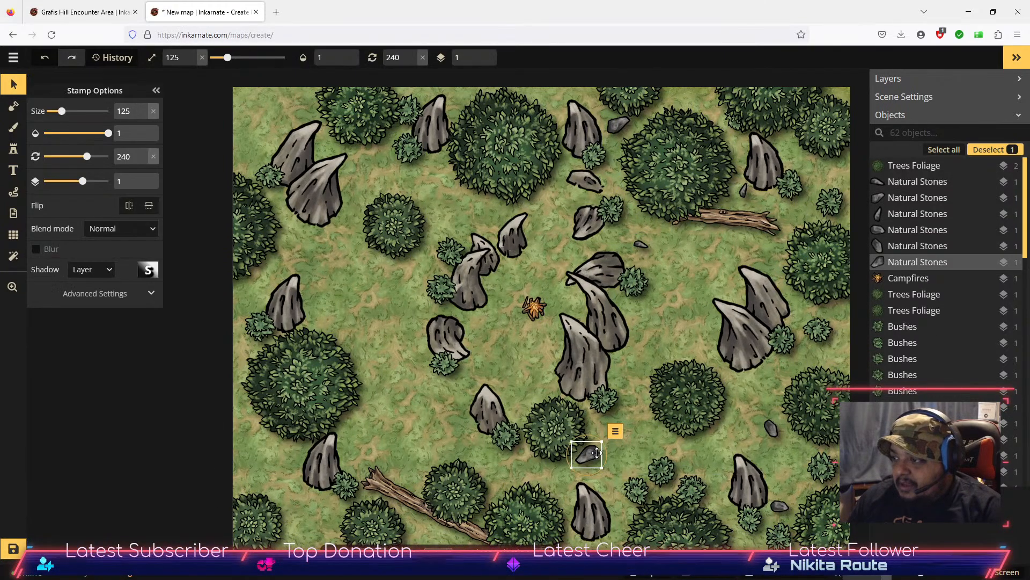
key(Delete)
click(787, 505)
key(Delete)
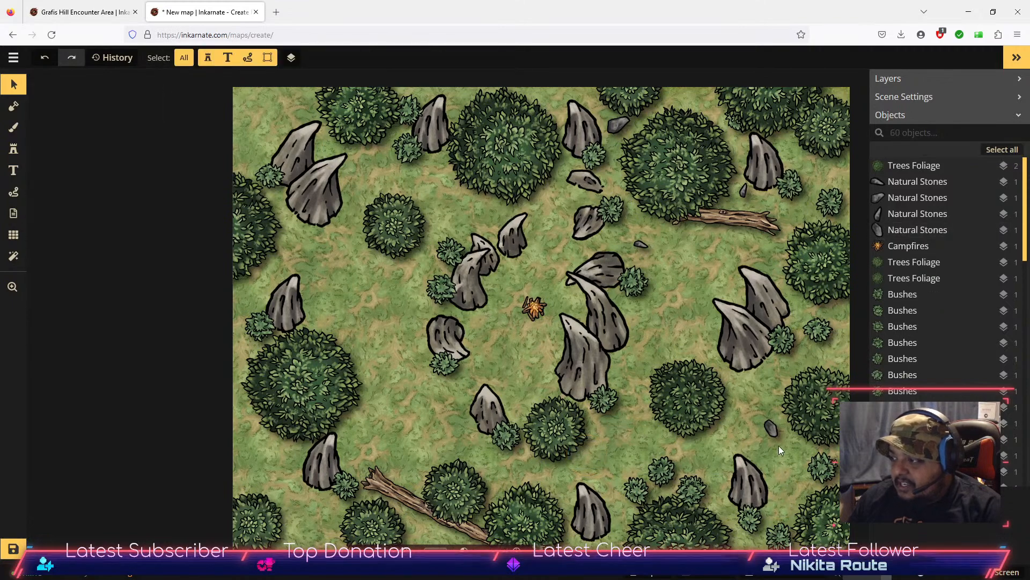
click(776, 433)
key(Delete)
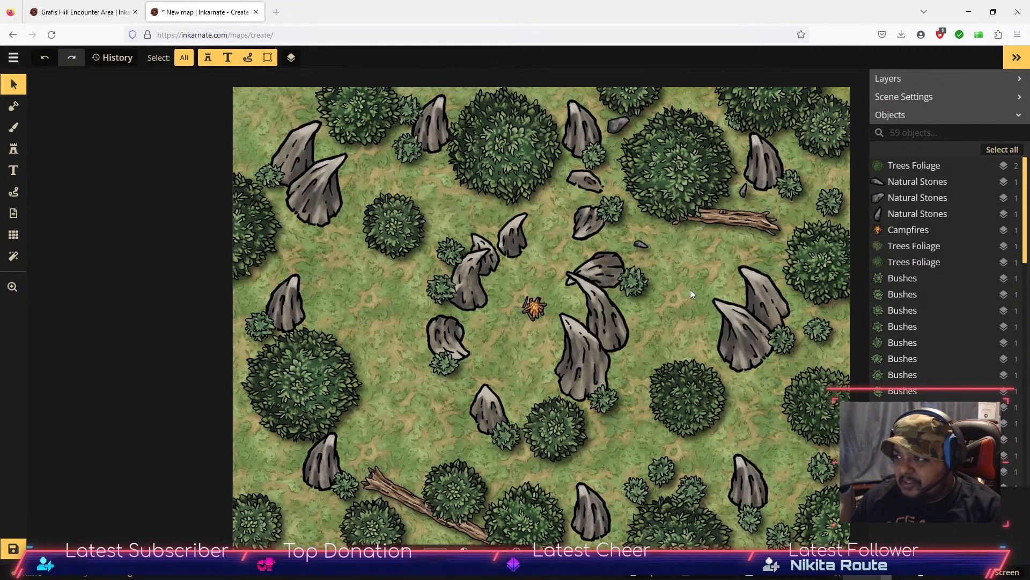
Step: Move the small upper-right stone below the right-hand bone pair, and the top-edge stone beside the lower-left bone
drag(743, 191, 765, 369)
drag(614, 127, 416, 296)
drag(436, 364, 352, 456)
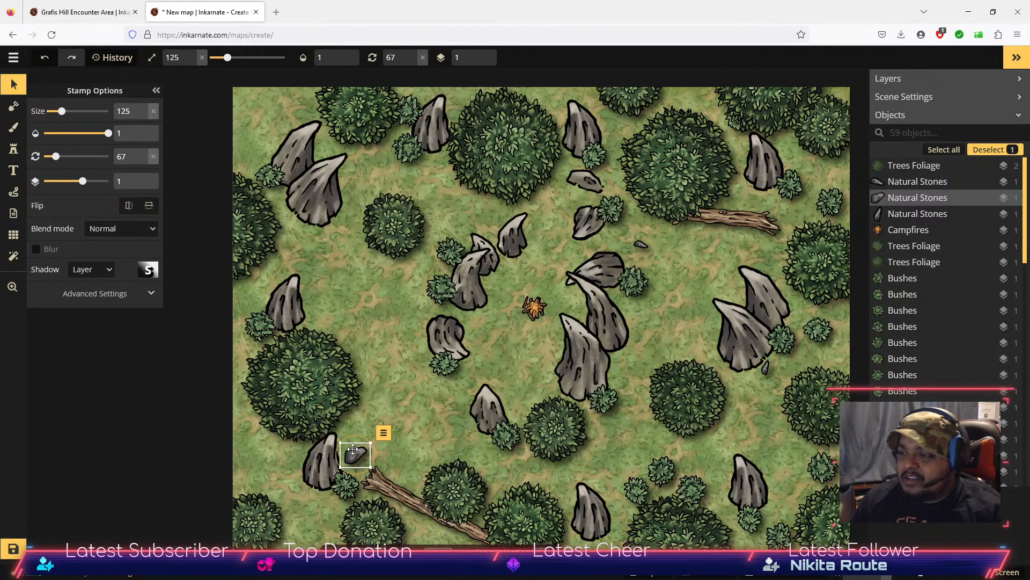
Step: Move the small stone beside the upper-right trees to just below the upper-left pair of bones, and deselect it
drag(639, 245, 424, 217)
click(640, 240)
drag(639, 240, 311, 233)
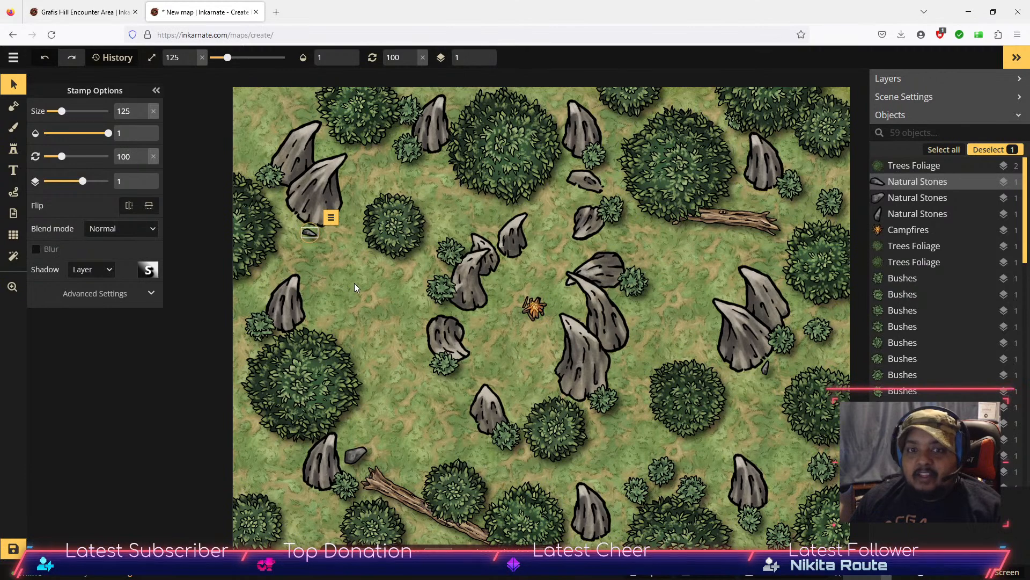
click(382, 284)
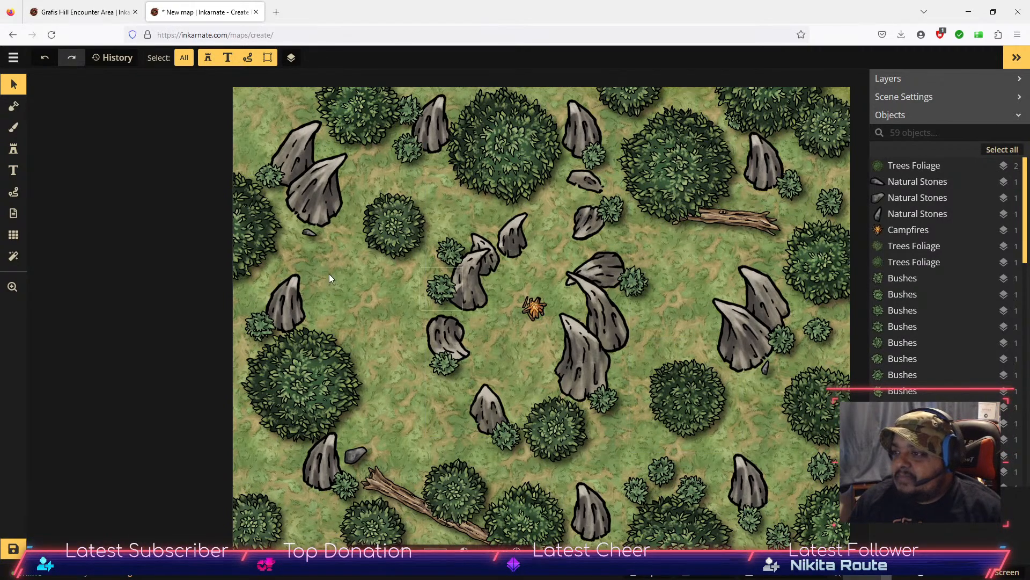
Step: Browse the Watercolor Battlemaps stamp categories from Dungeon to Forest and pick the Tiny Floral Plants stamp
click(15, 156)
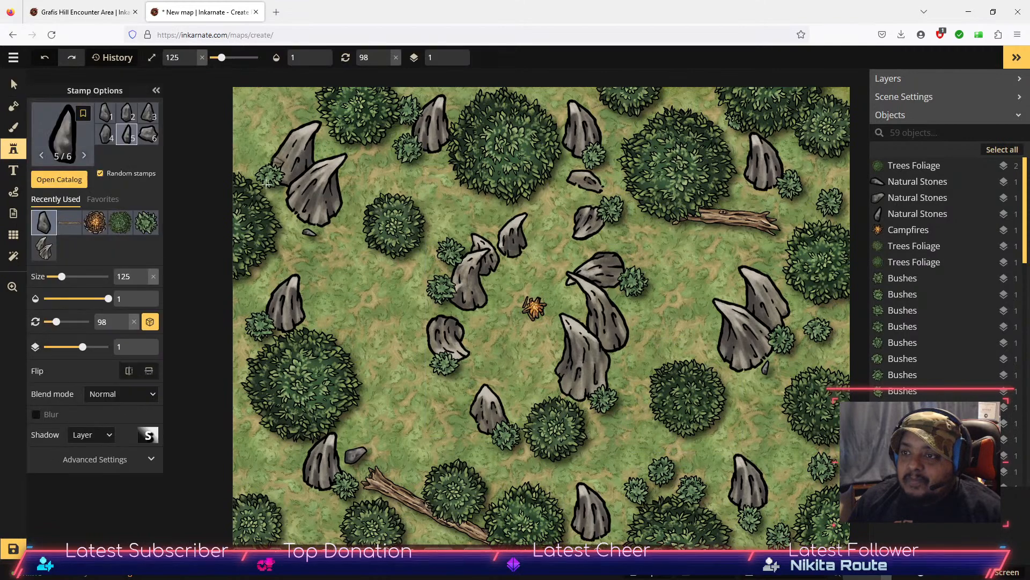
click(68, 181)
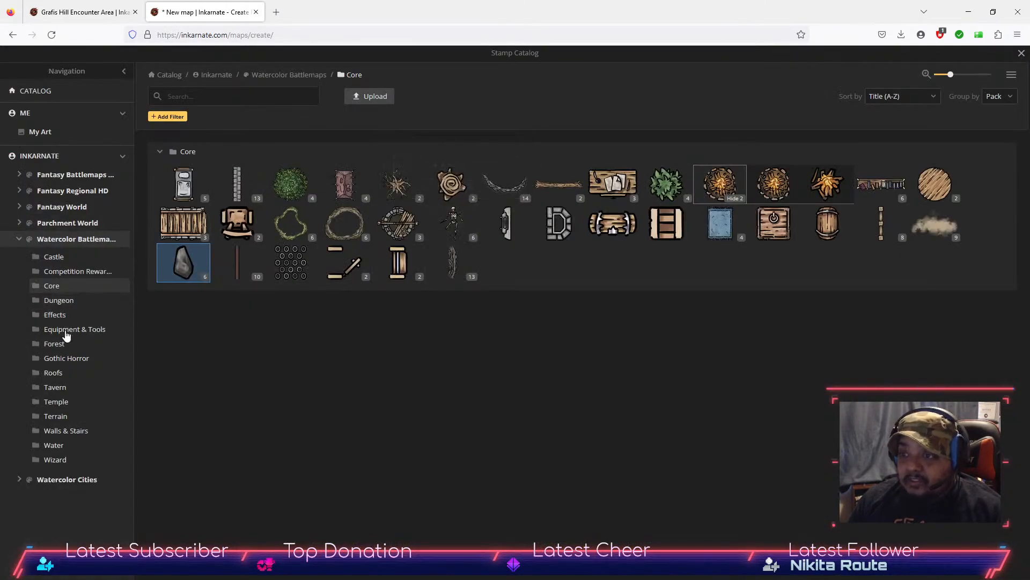
click(62, 301)
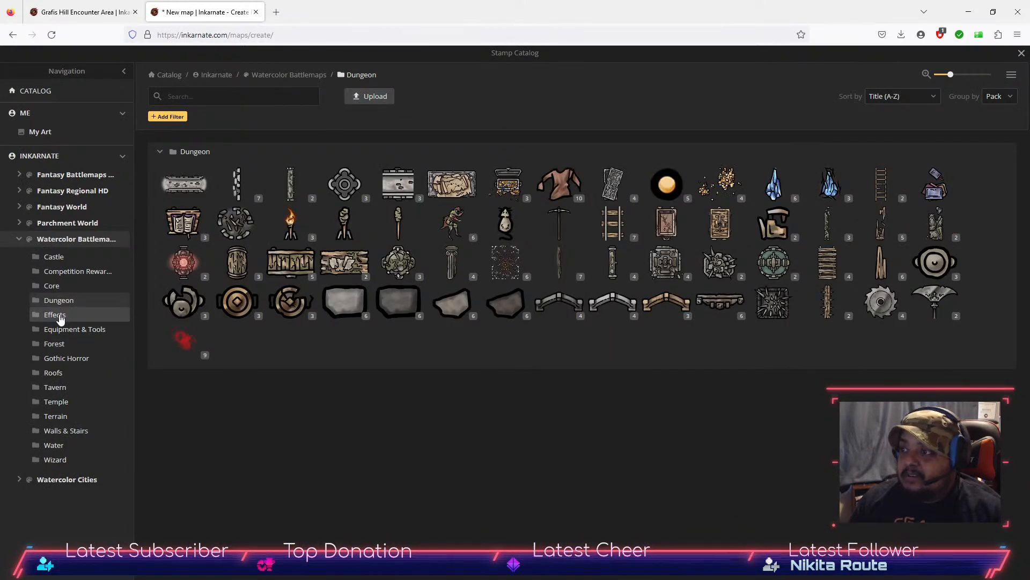
click(60, 318)
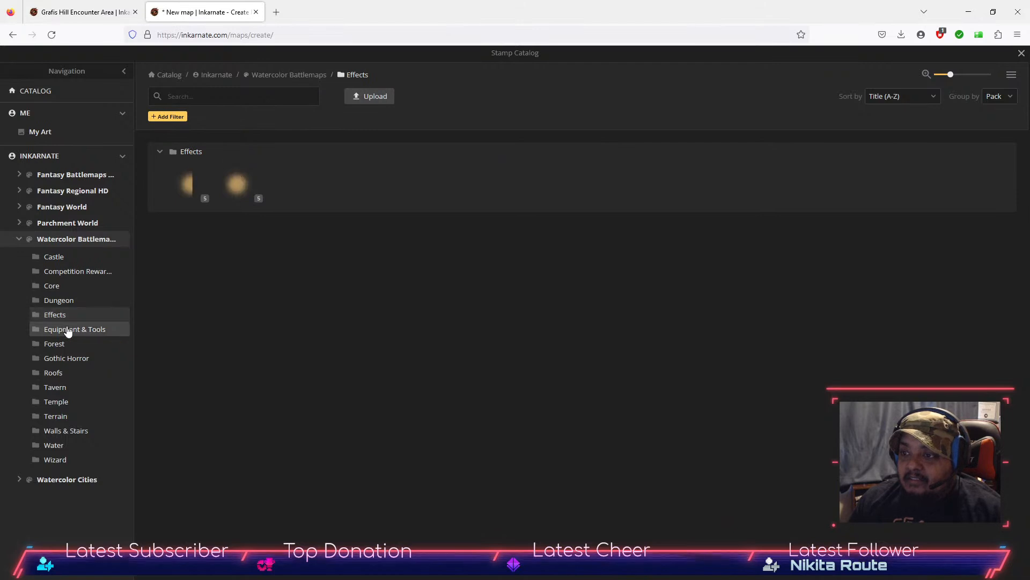
click(66, 332)
click(66, 344)
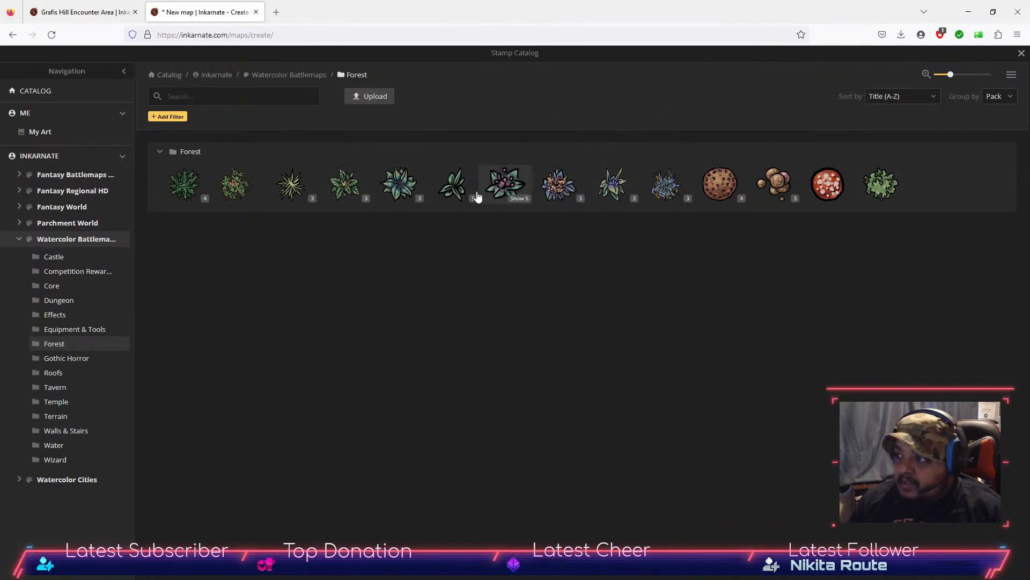
click(507, 185)
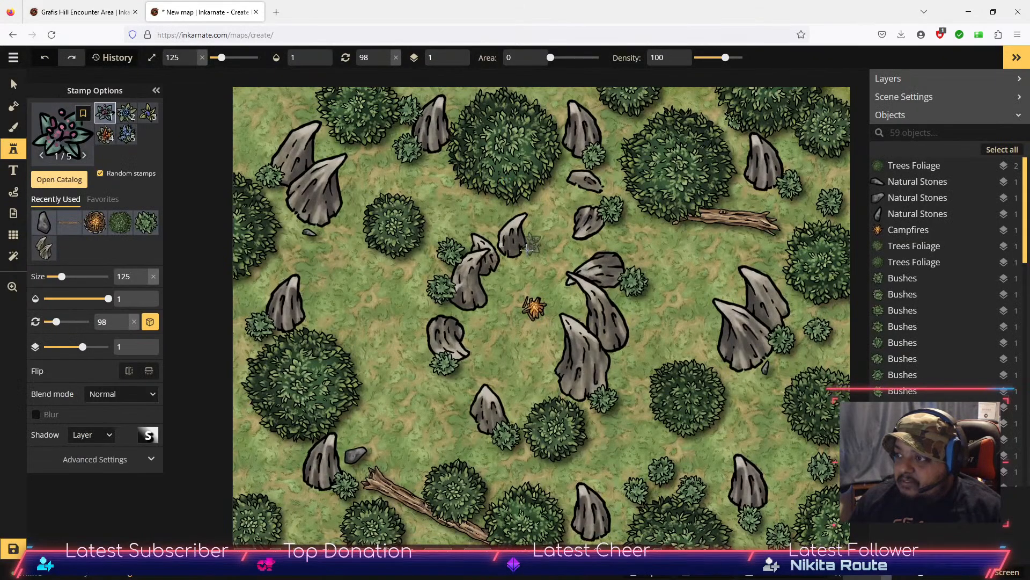
Step: Place seven random Tiny Floral Plants at size 125 beside the central, right-hand and bottom bones
click(507, 260)
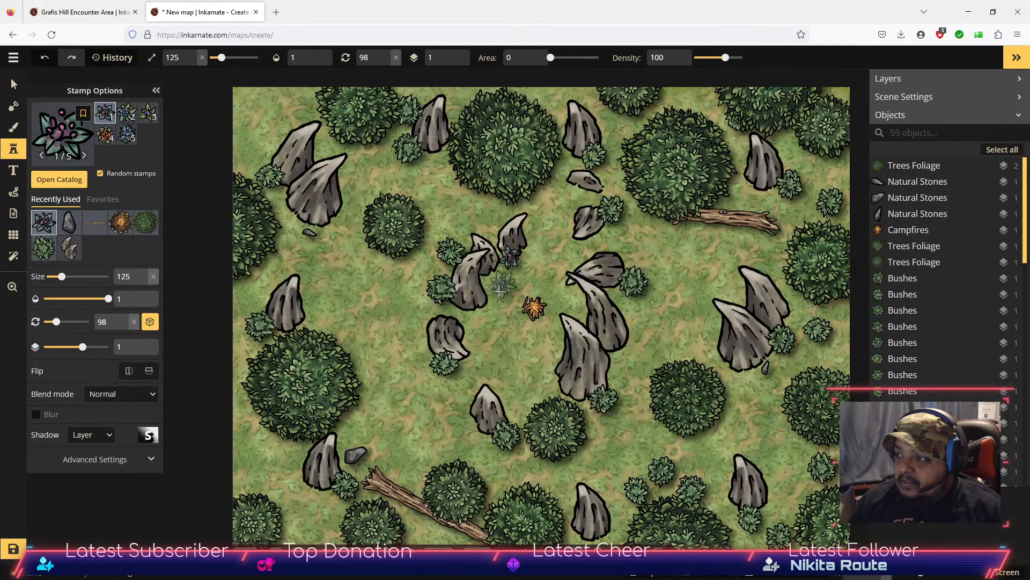
click(468, 312)
click(625, 347)
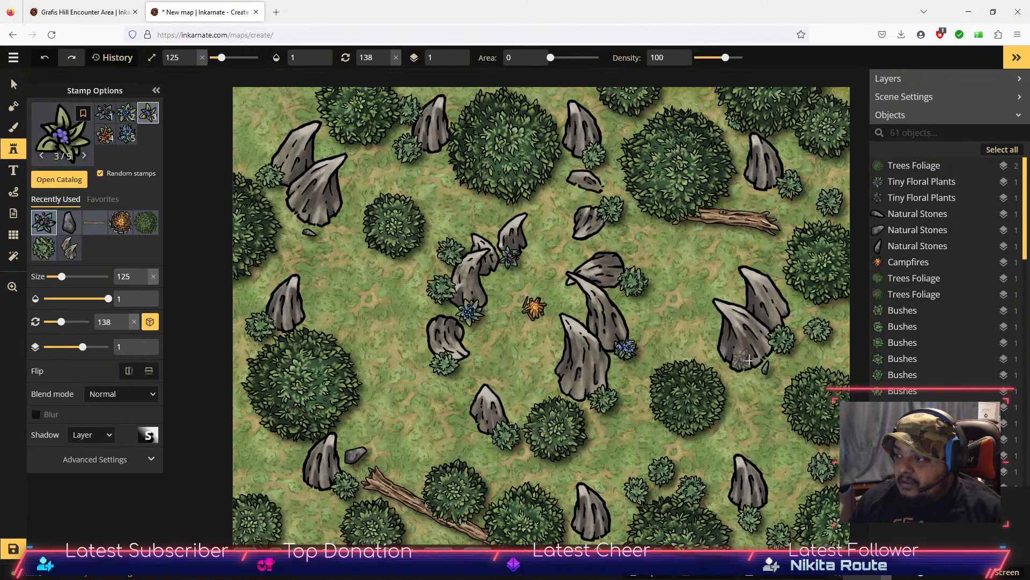
click(758, 370)
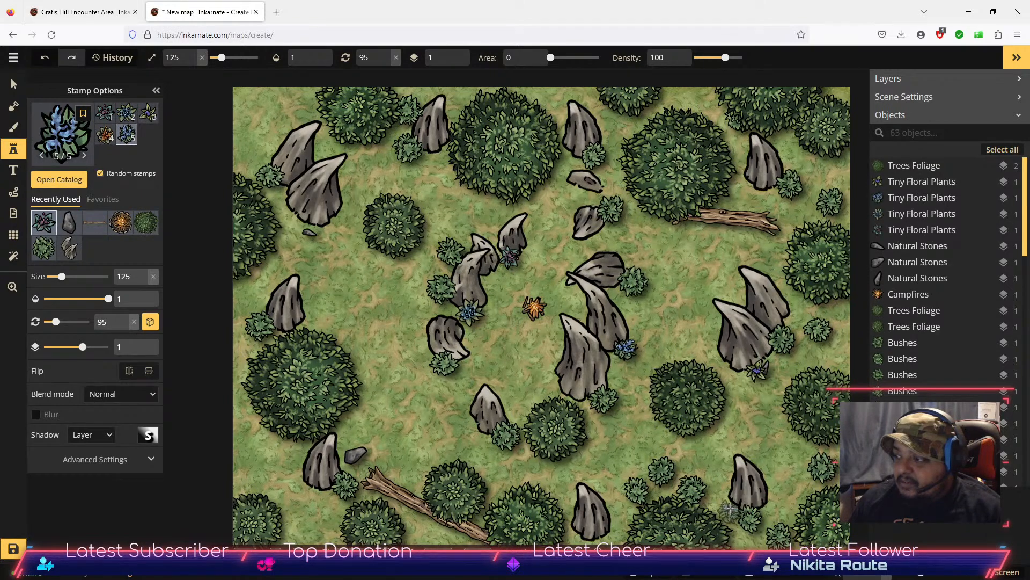
click(735, 503)
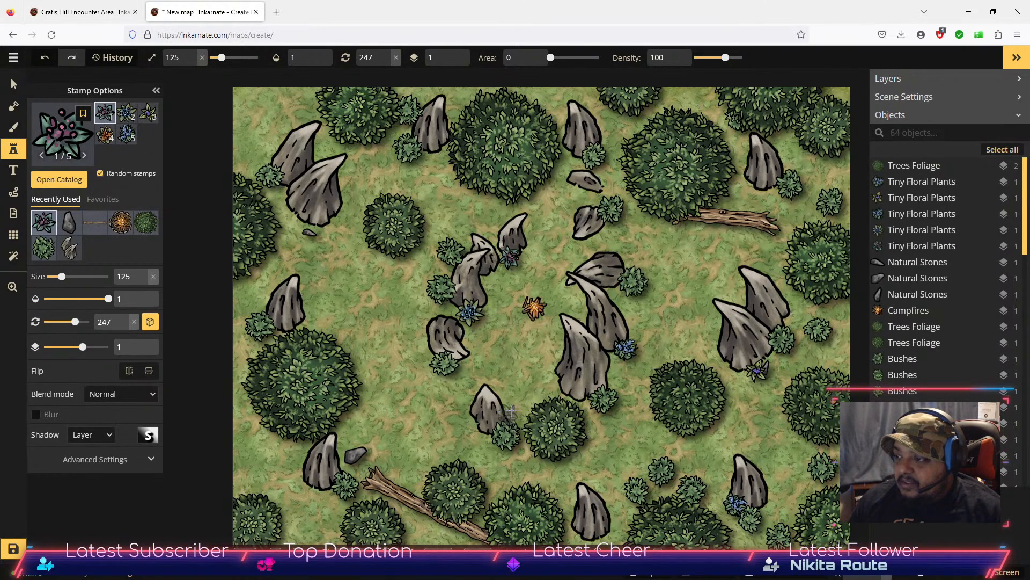
click(615, 516)
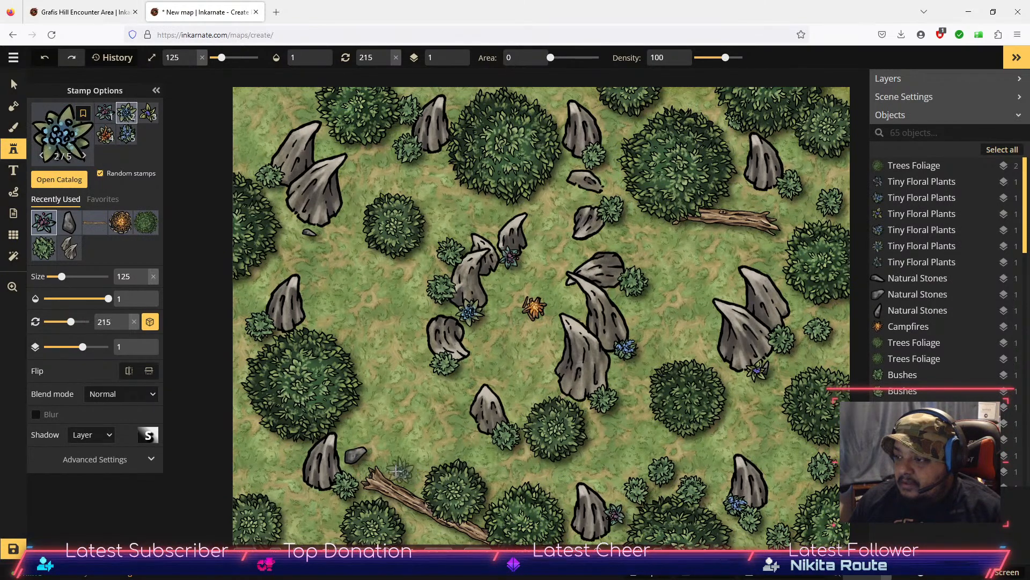
click(305, 477)
Step: Move the floral plant beside the bottom-centre bone slightly down toward the bone's base
key(v)
click(301, 476)
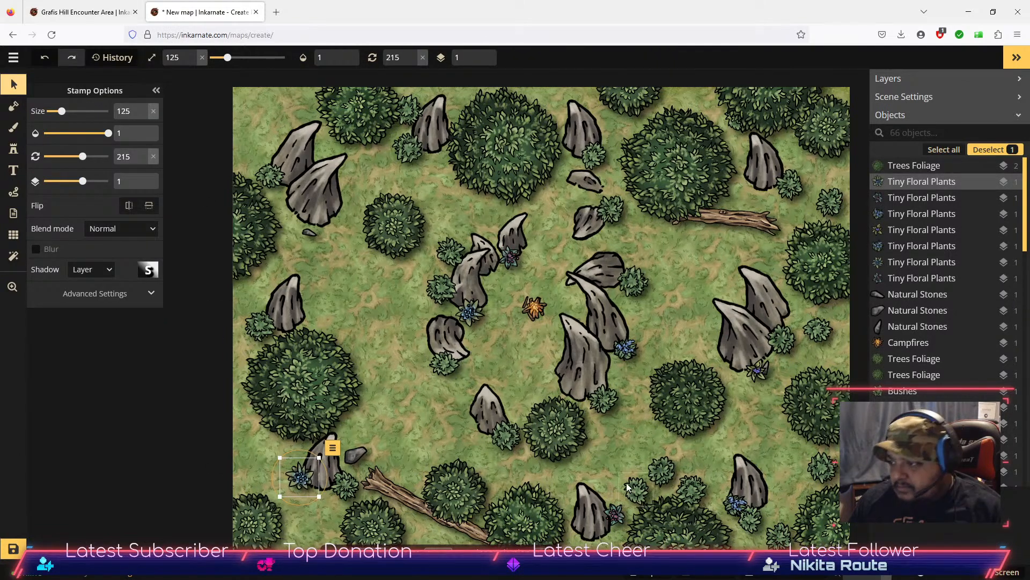
click(615, 529)
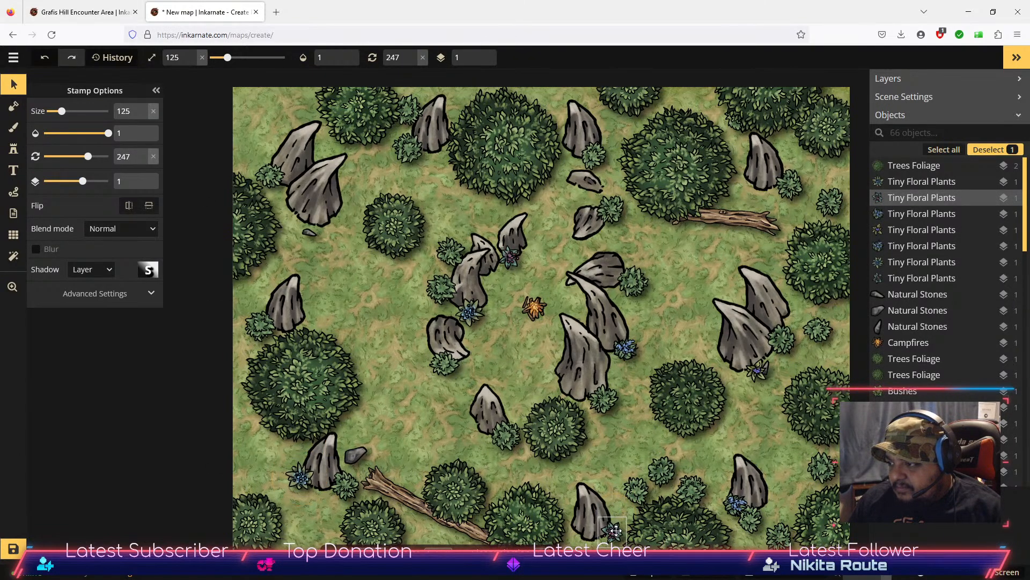
Step: Add five random Tiny Floral Plants at size 125 beside the bones and small stone across the upper part of the map
click(13, 150)
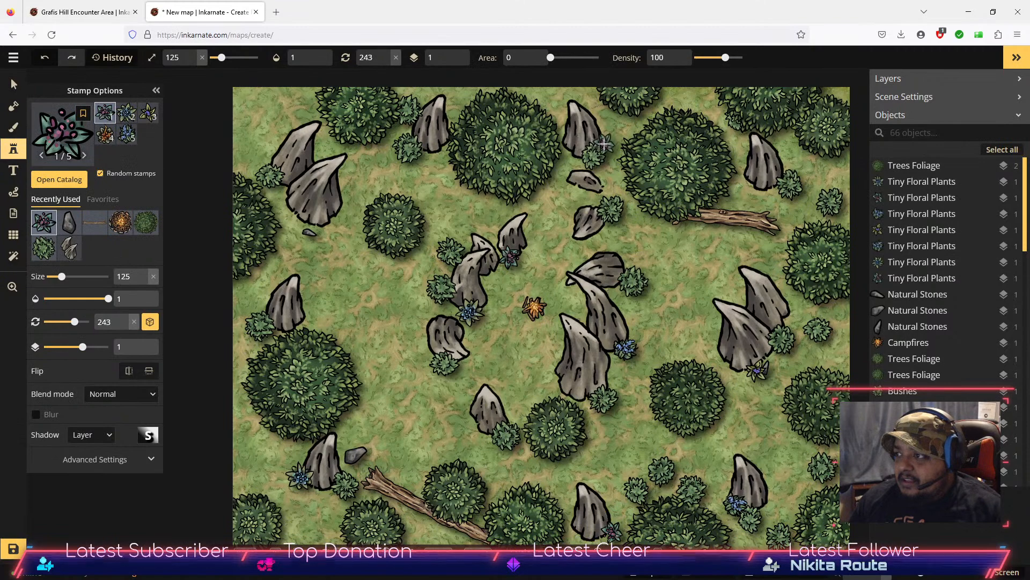
click(578, 158)
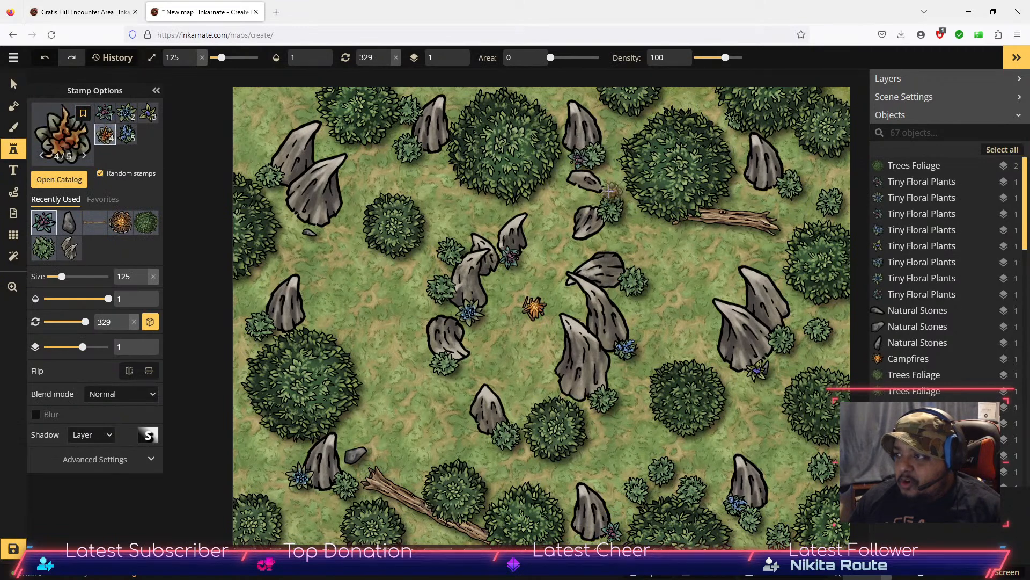
click(608, 183)
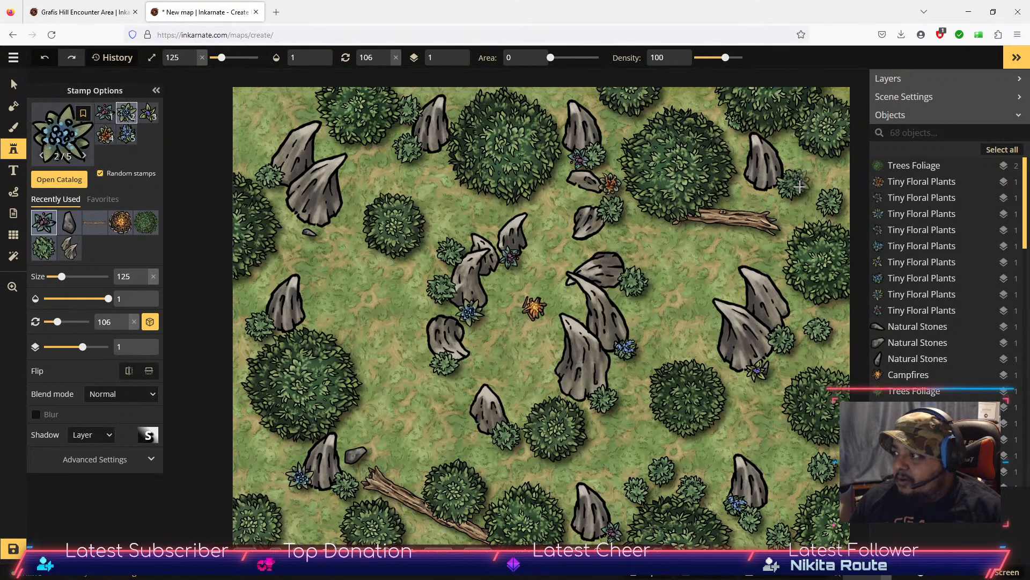
click(805, 225)
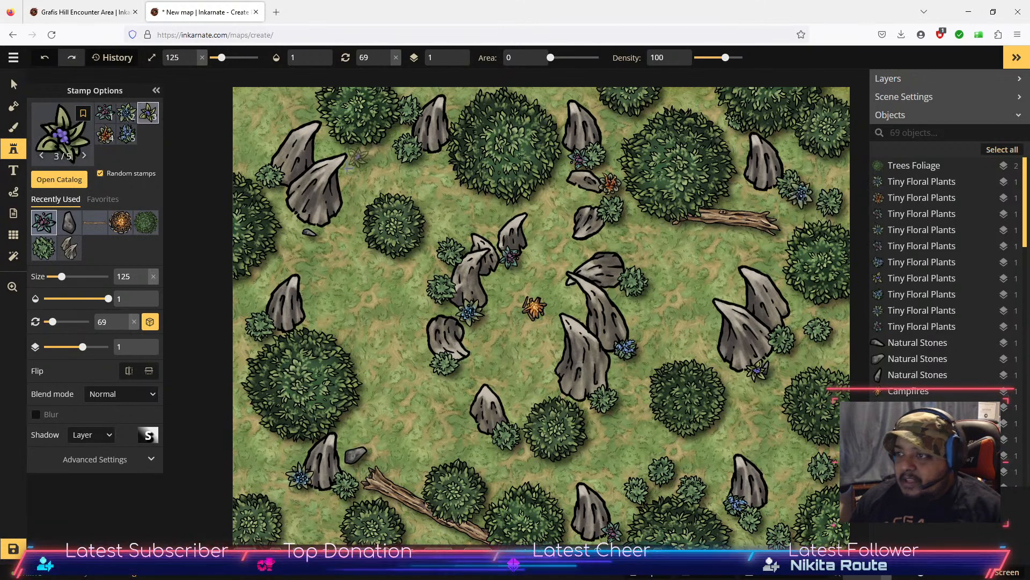
click(280, 188)
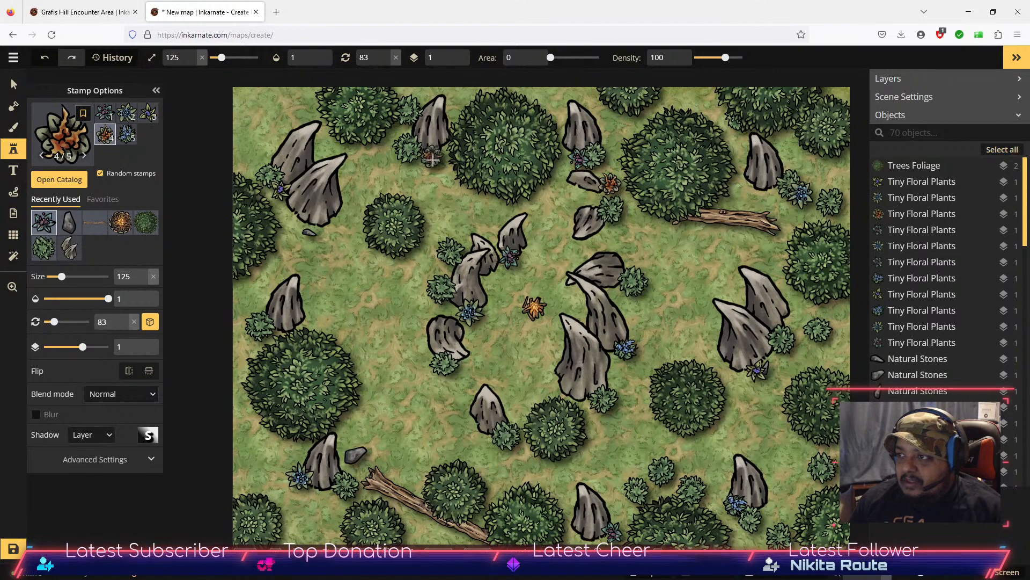
click(432, 155)
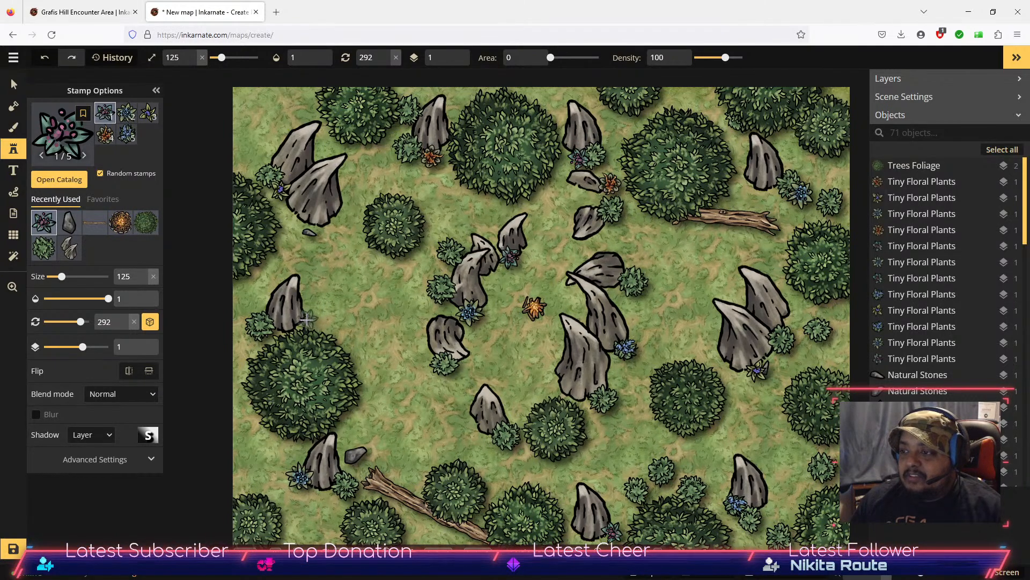
Step: Add four more Tiny Floral Plants by the left-edge bone, the small upper-left stone, the lower-centre bone and the lower-right bone
click(310, 320)
click(466, 364)
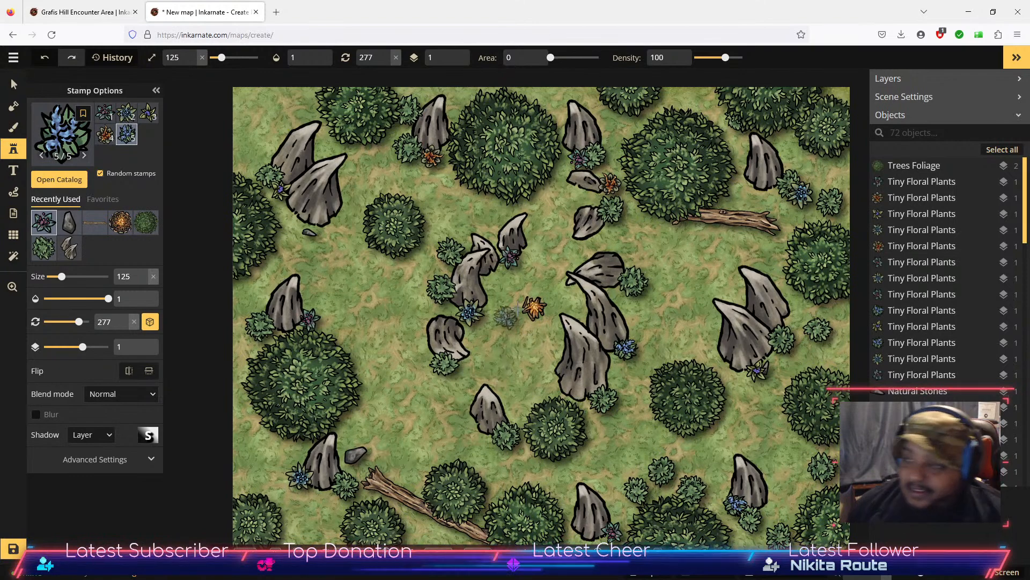
click(328, 228)
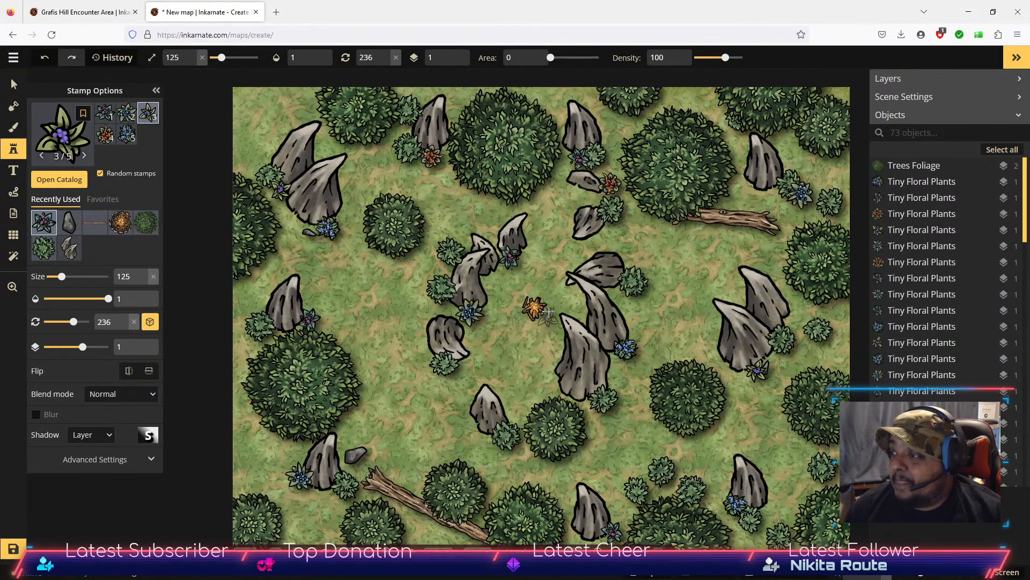
click(485, 435)
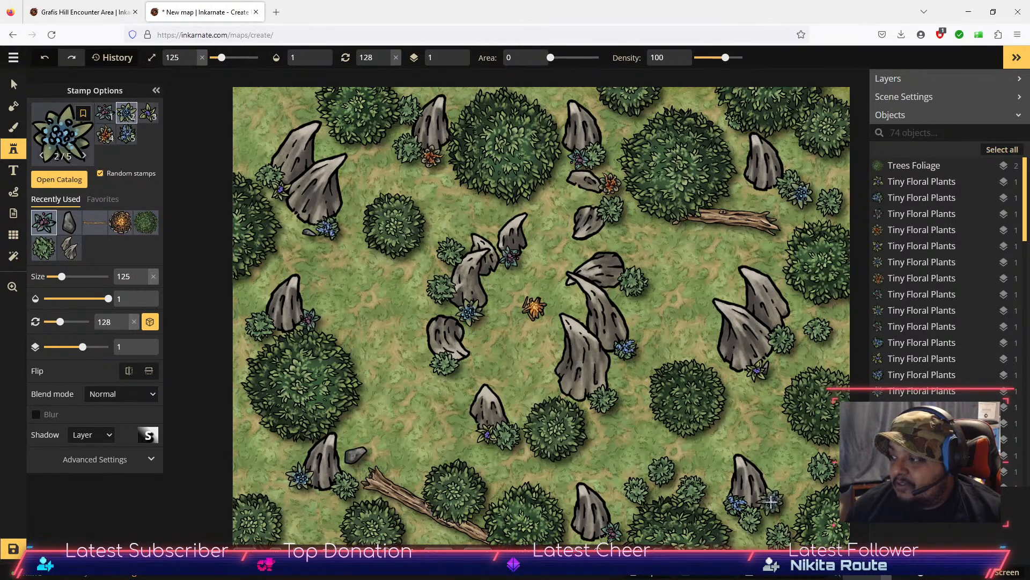
click(772, 499)
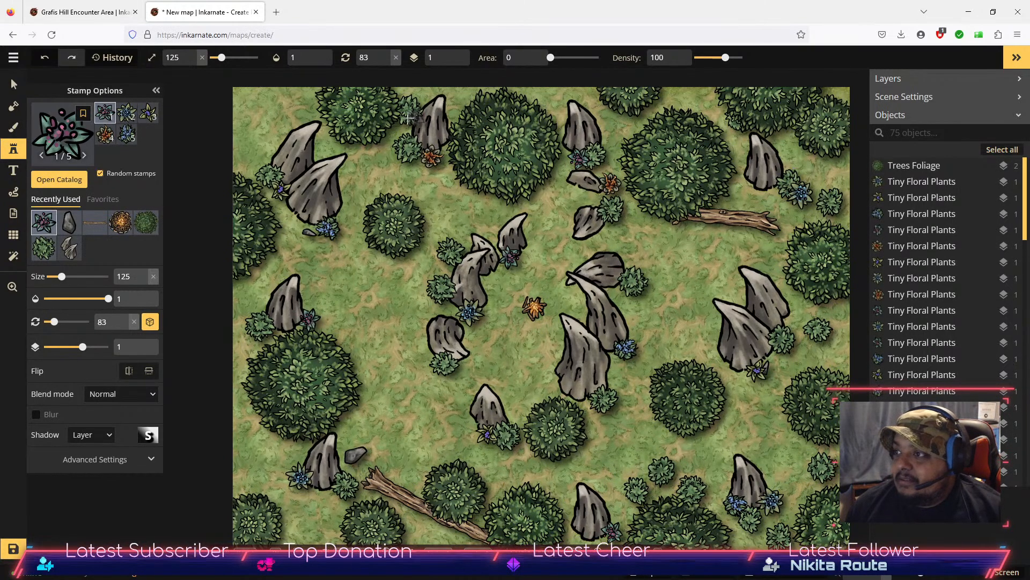
Step: Move the bush beside the upper-left single bone to the outer side of the neighbouring tree, near the map's top edge
key(v)
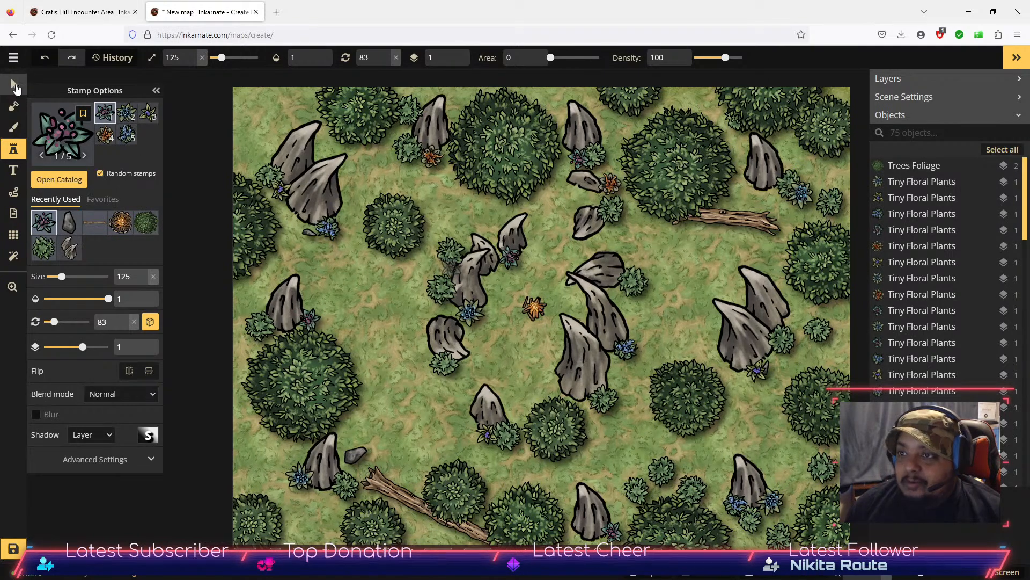
click(411, 118)
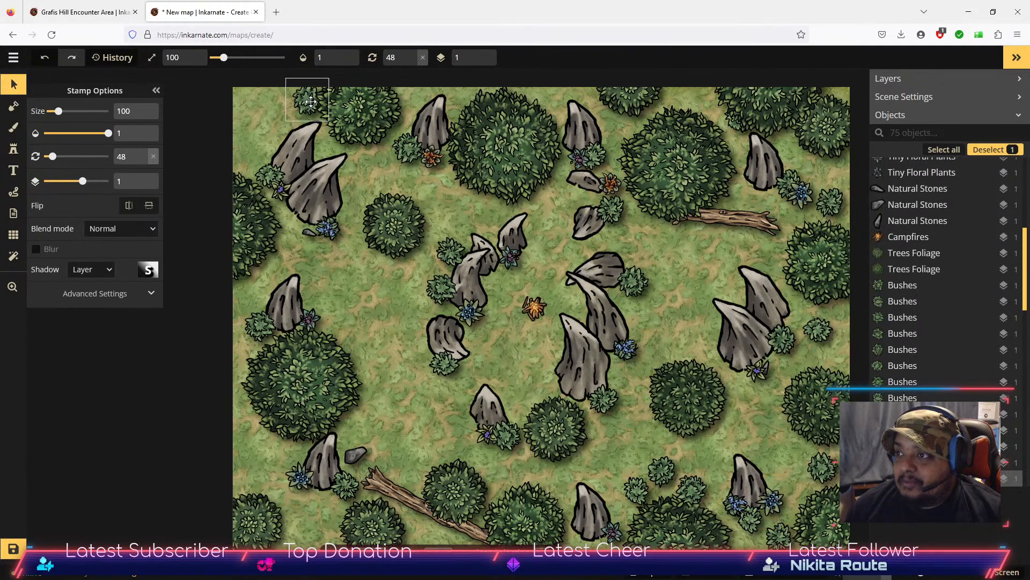
click(314, 106)
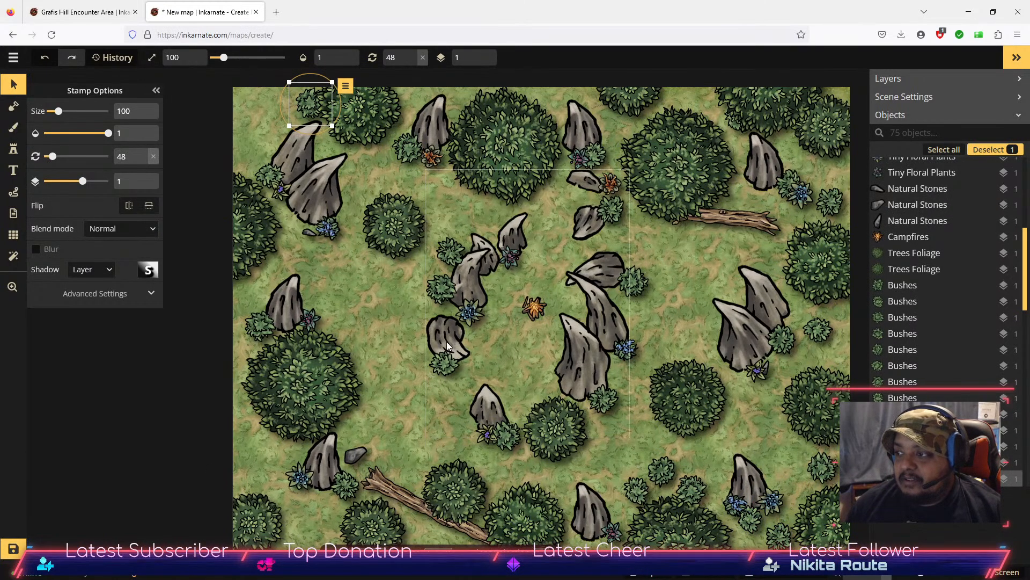
Step: Choose the brown dirt texture from the Watercolor Battlemaps Textures set for the foreground brush
click(15, 128)
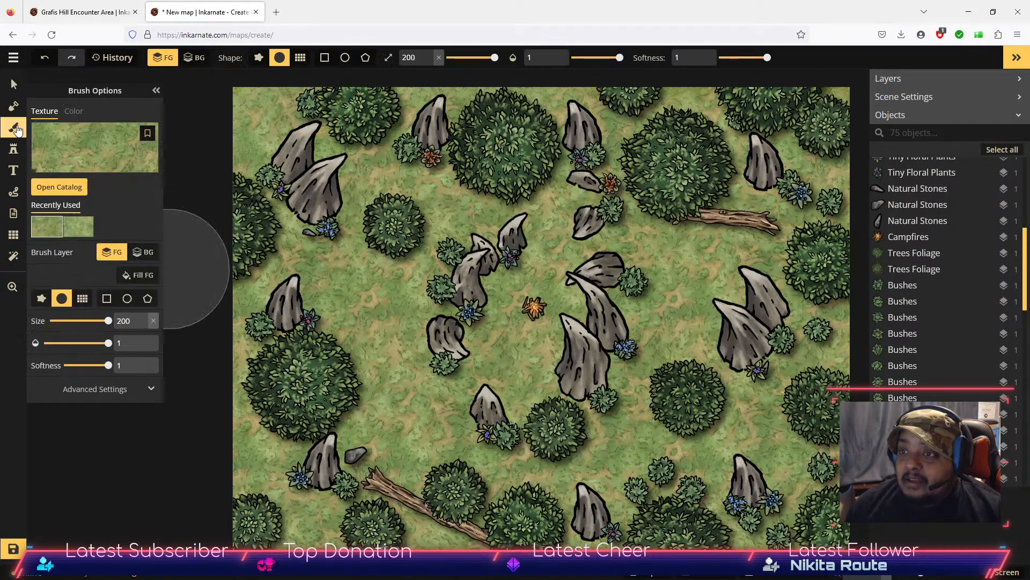
click(57, 186)
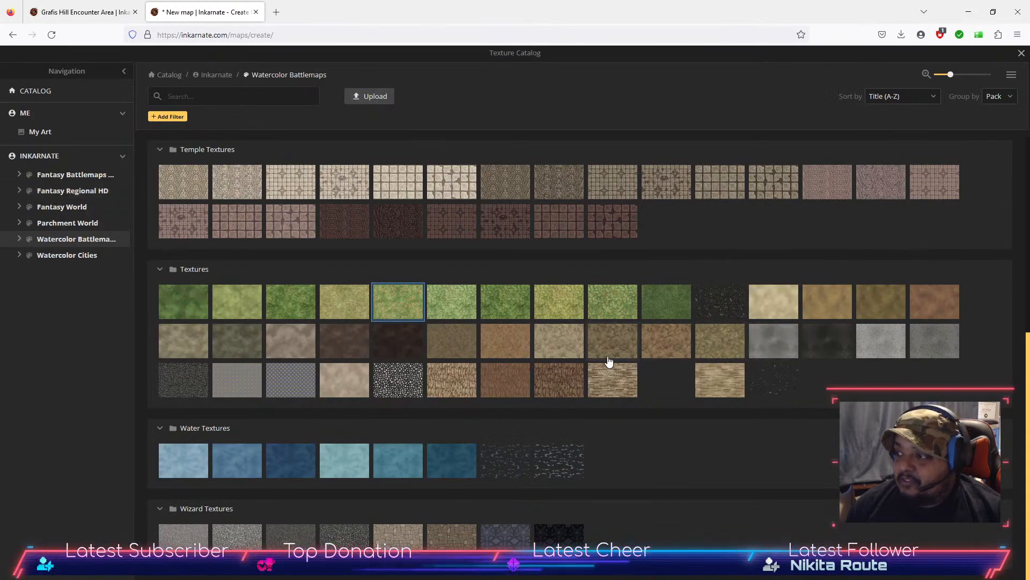
click(507, 349)
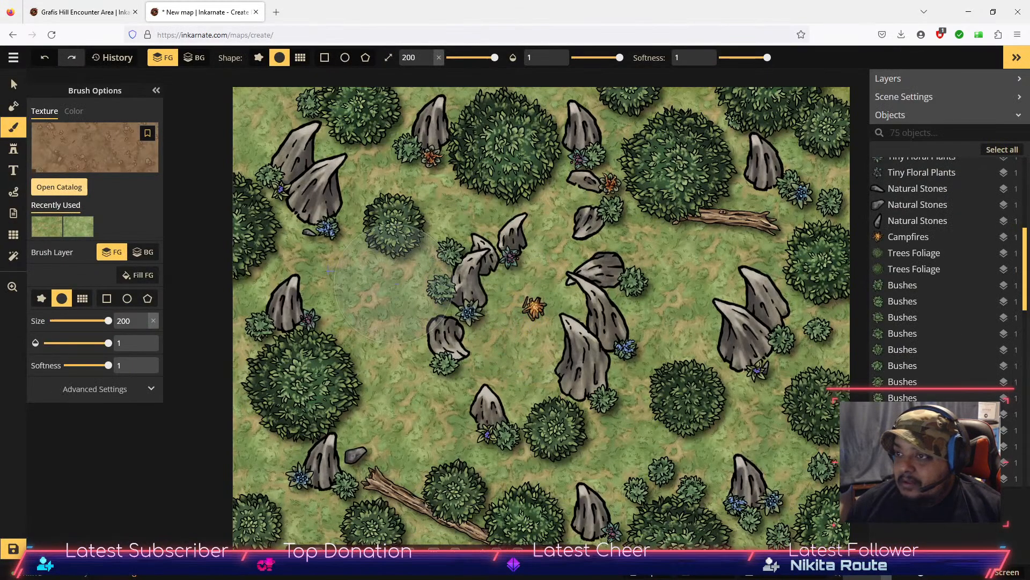
Step: Paint a dirt patch around the campfire using a rough-edged brush with roughness 3 and size 60
click(258, 57)
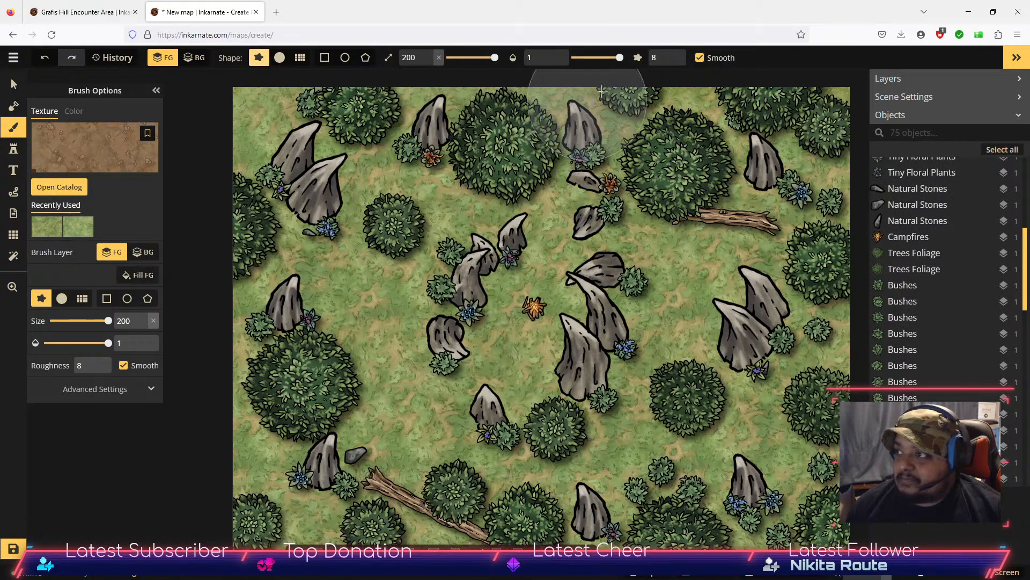
click(670, 63)
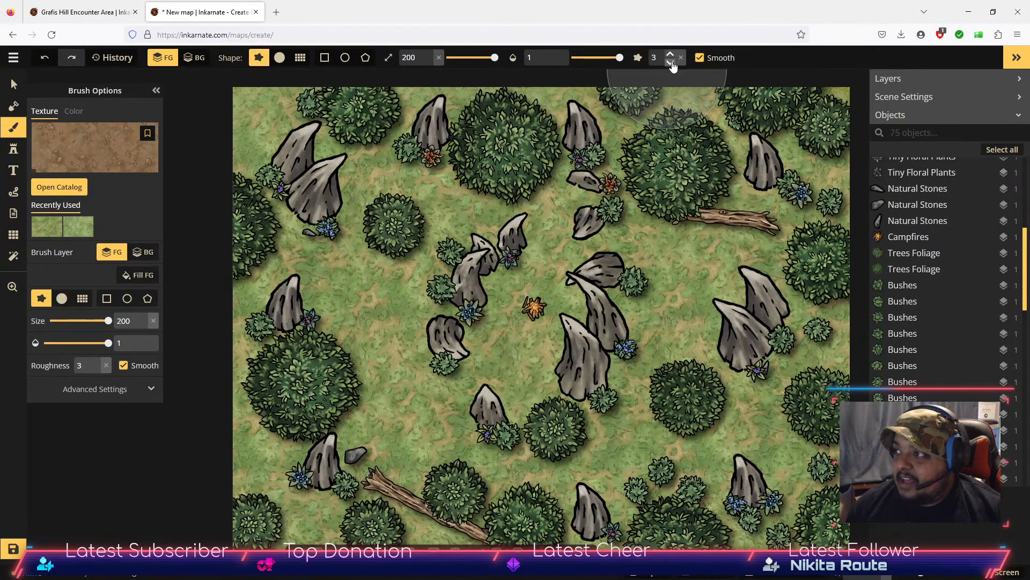
click(429, 63)
drag(493, 57, 473, 58)
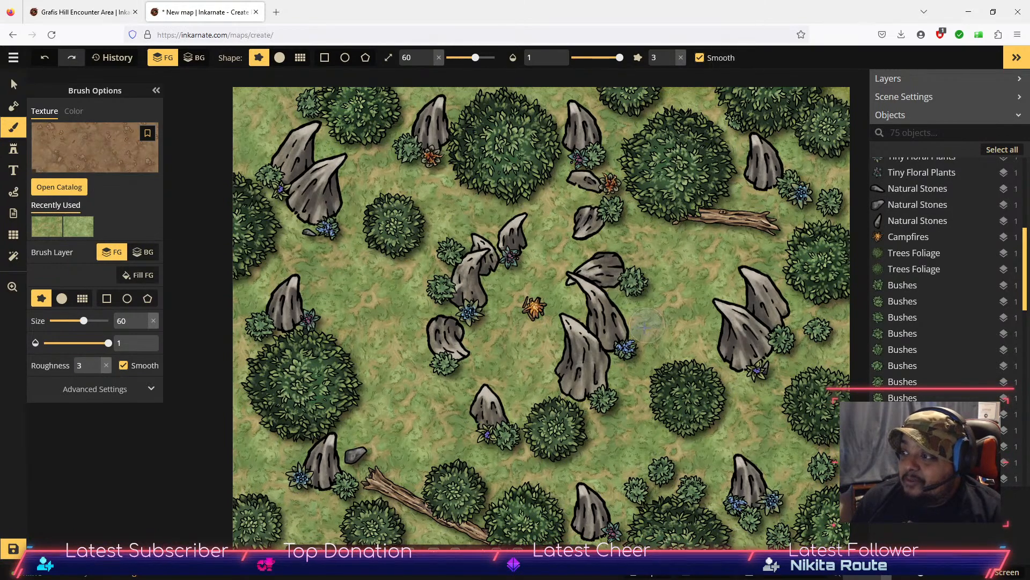
mouse_move(534, 306)
mouse_down()
mouse_move(513, 321)
mouse_move(543, 326)
mouse_up()
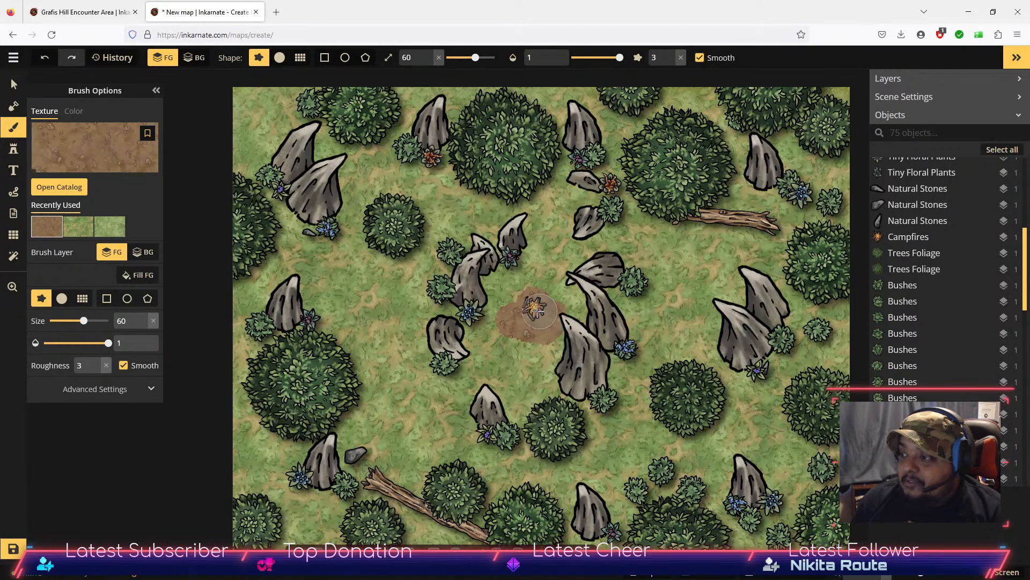
Step: Extend the campfire's dirt patch with irregular strokes along its lower-left and upper-right edges, using brush size 19
drag(475, 58, 461, 58)
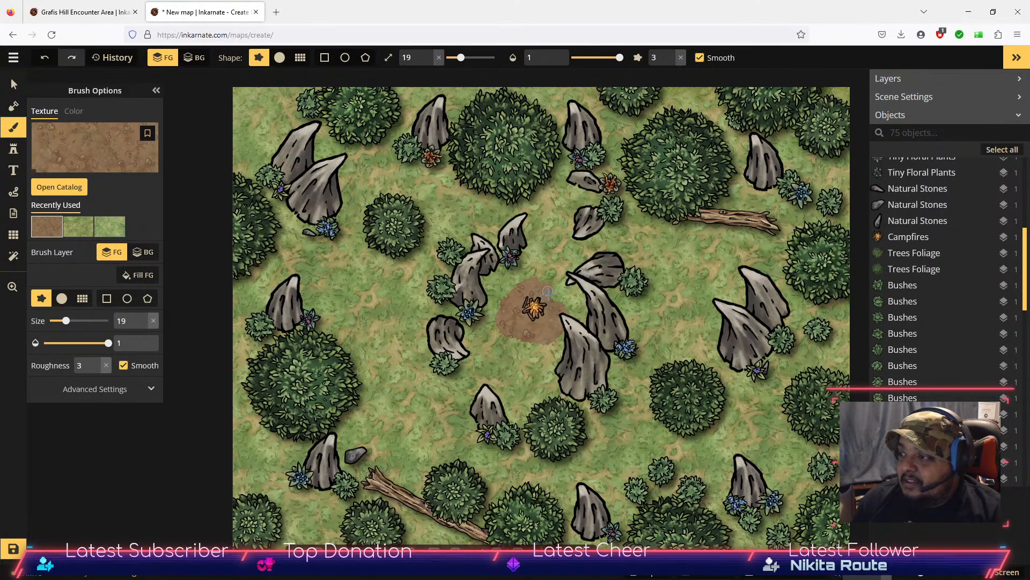
mouse_move(538, 337)
mouse_down()
mouse_move(499, 330)
mouse_move(523, 350)
mouse_up()
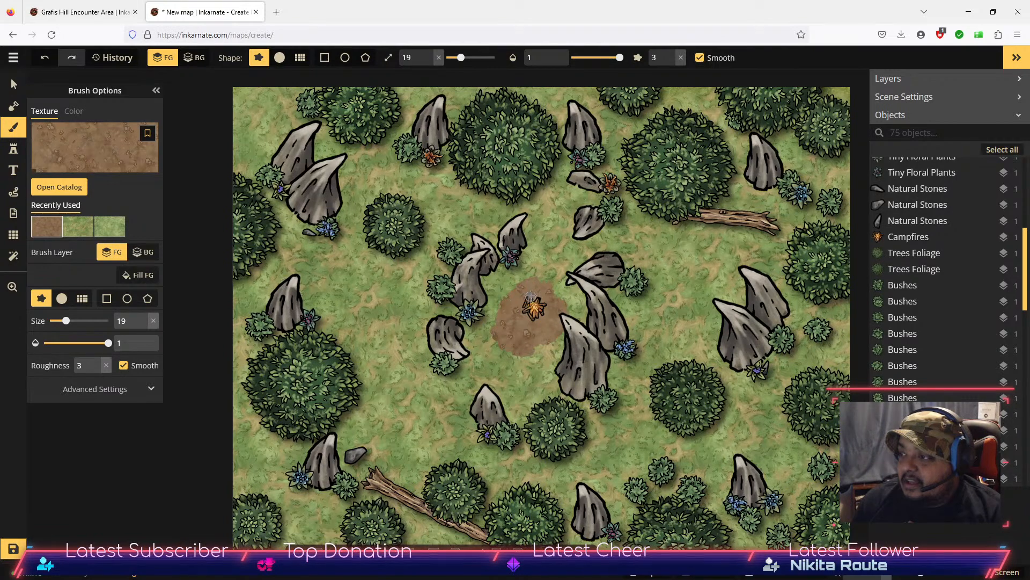
drag(544, 266, 547, 285)
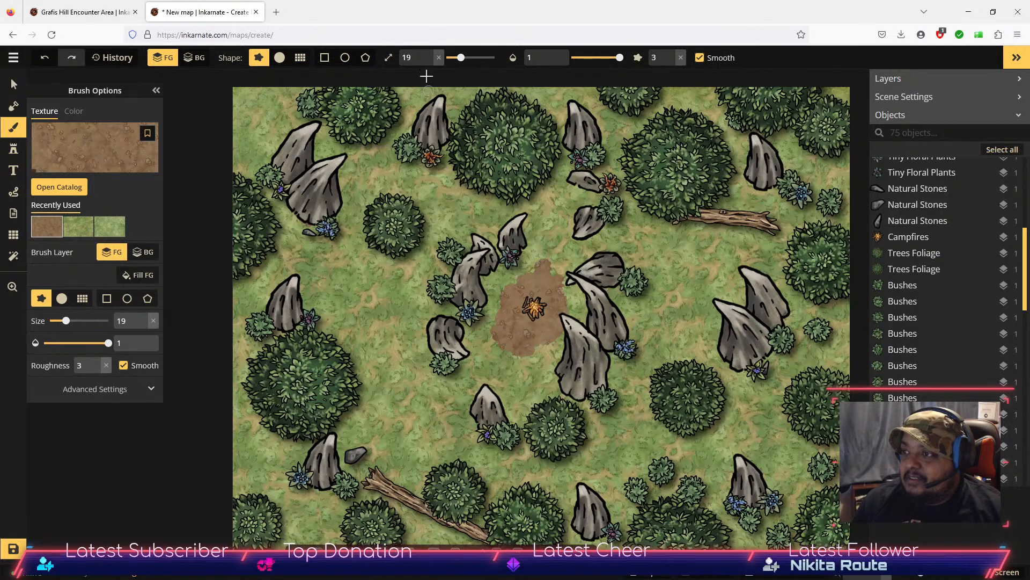
Step: Paint brown dirt around the bases of the giant bones across the map, using brush size 47
click(472, 59)
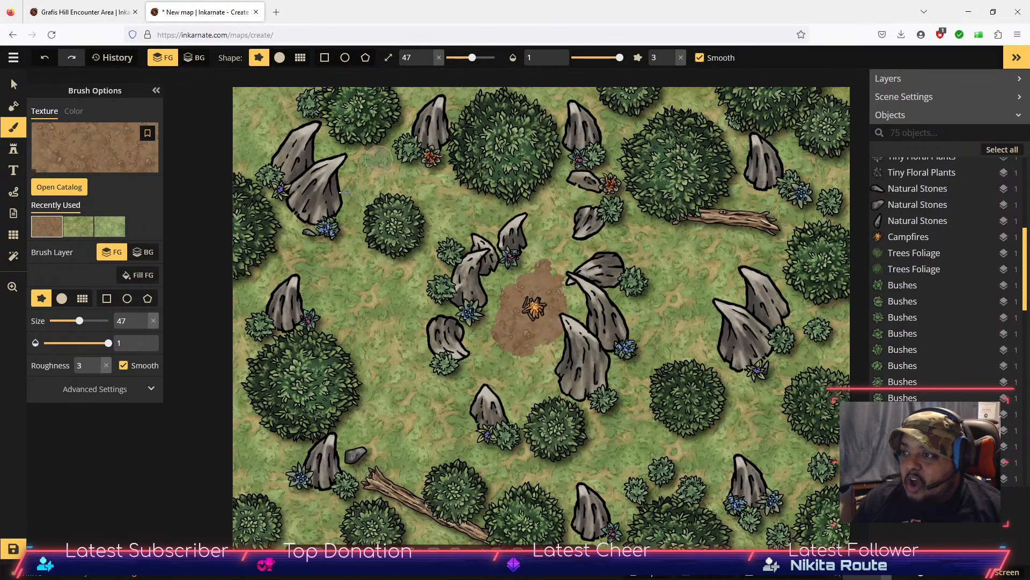
drag(311, 208, 304, 214)
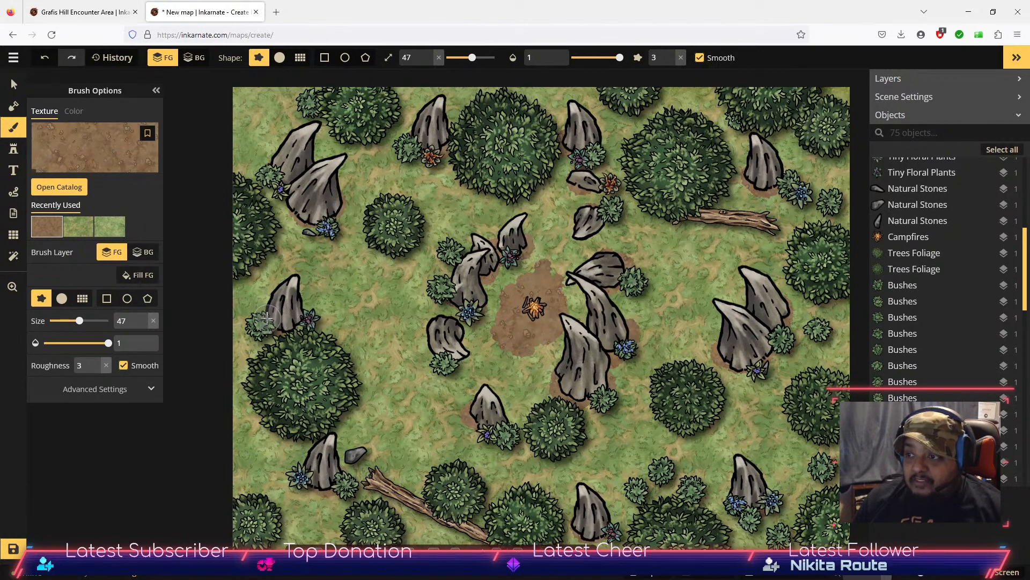
key(space)
mouse_move(621, 429)
mouse_down()
mouse_move(621, 408)
mouse_move(601, 408)
mouse_move(607, 427)
mouse_up()
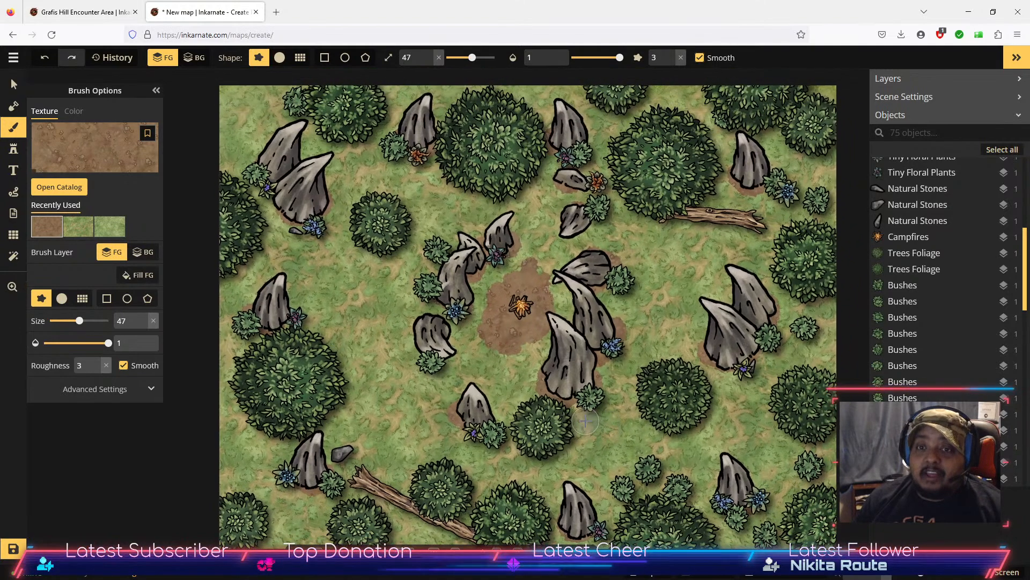
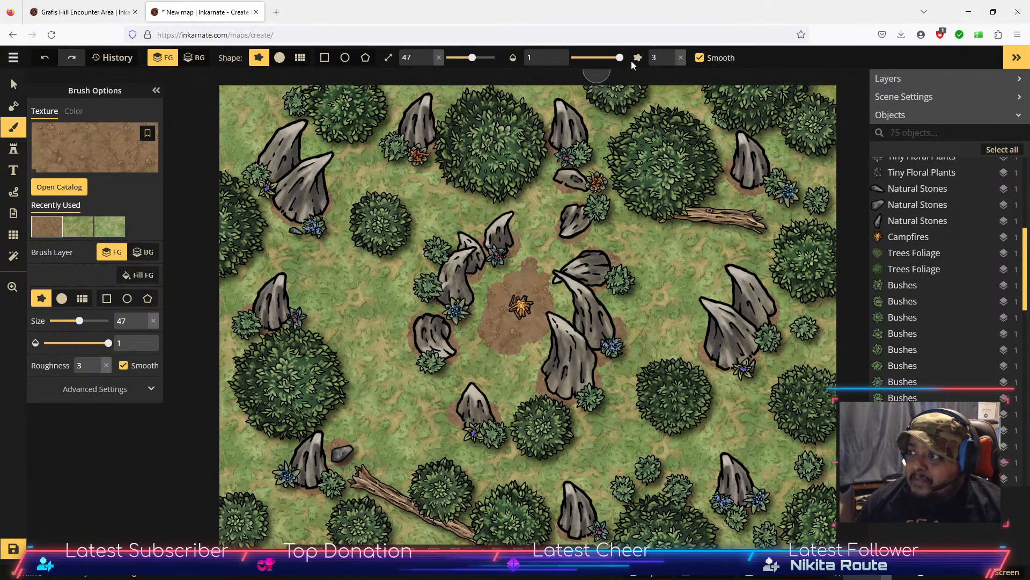
Step: Set the brush size to 22 and paint thin dirt edges along the fallen log in the map's lower-left area
click(428, 63)
click(428, 63)
click(429, 63)
click(429, 63)
drag(429, 63, 429, 63)
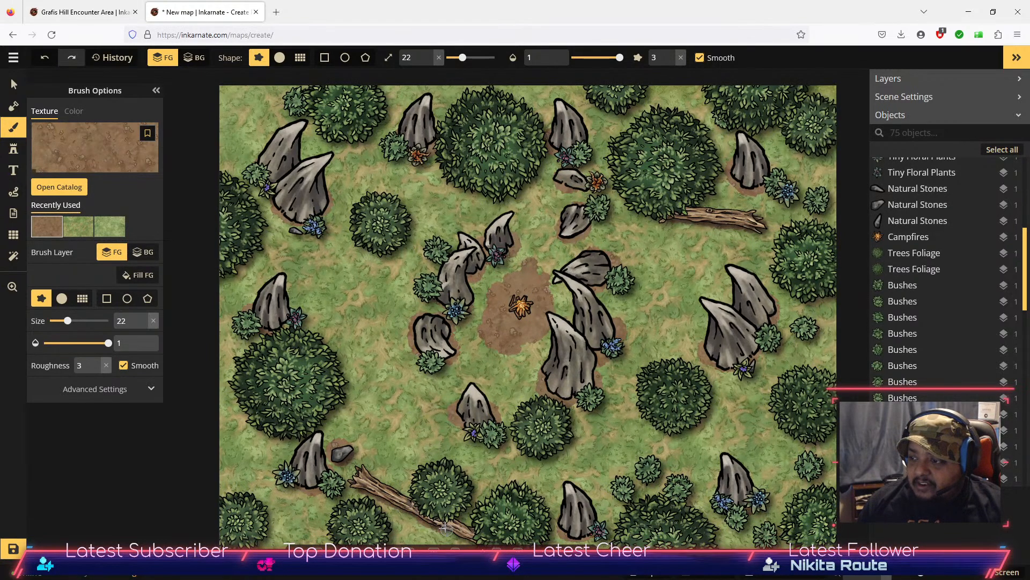
drag(551, 479, 555, 429)
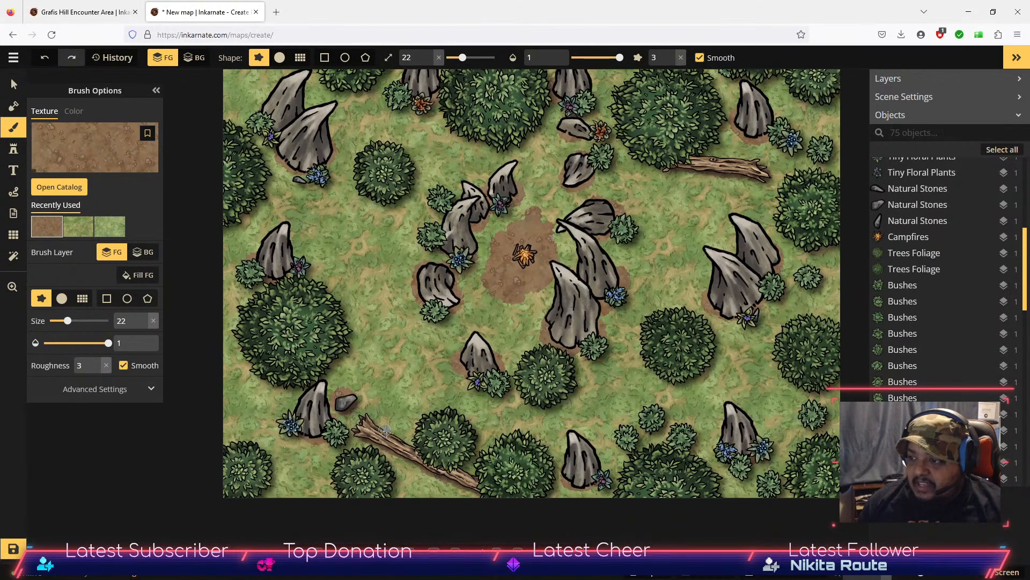
key(space)
mouse_move(487, 166)
mouse_down()
mouse_move(460, 242)
mouse_move(459, 209)
mouse_up()
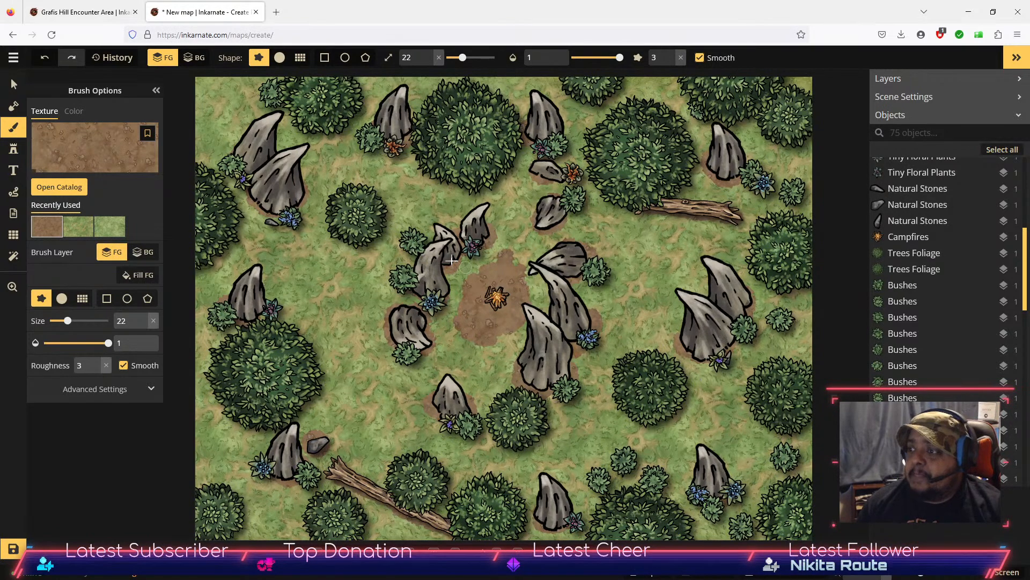
Step: Open the texture catalog for the foreground brush
click(60, 186)
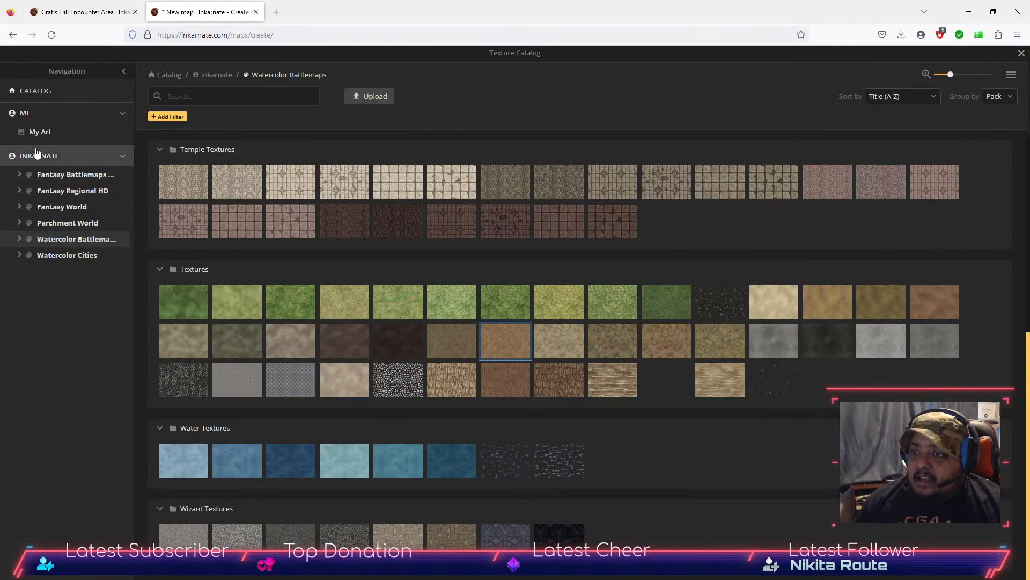
Step: Leave the texture catalog and look through the Gothic Horror, Roofs and Tavern stamp folders of Watercolor Battlemaps
click(1019, 55)
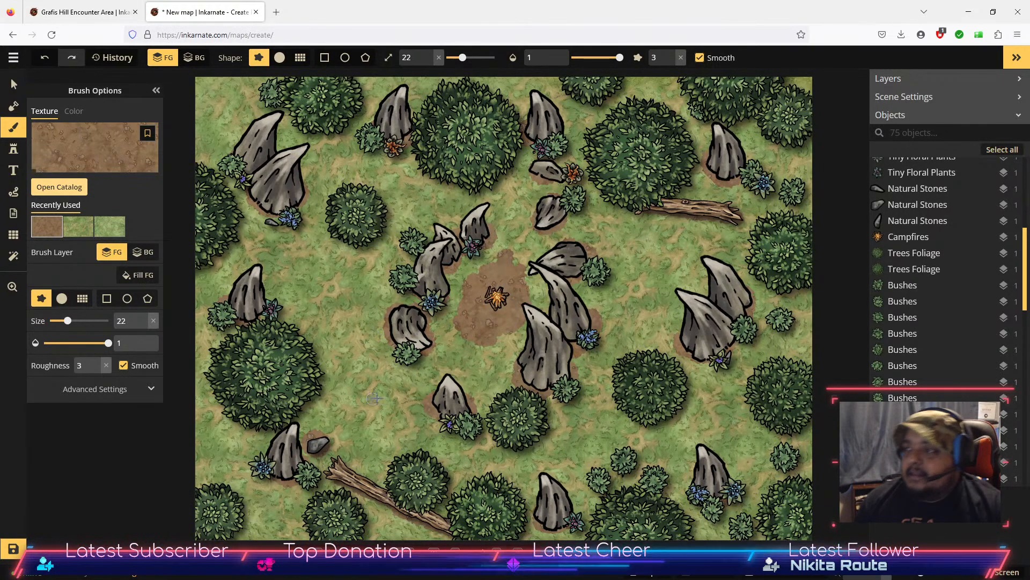
click(13, 149)
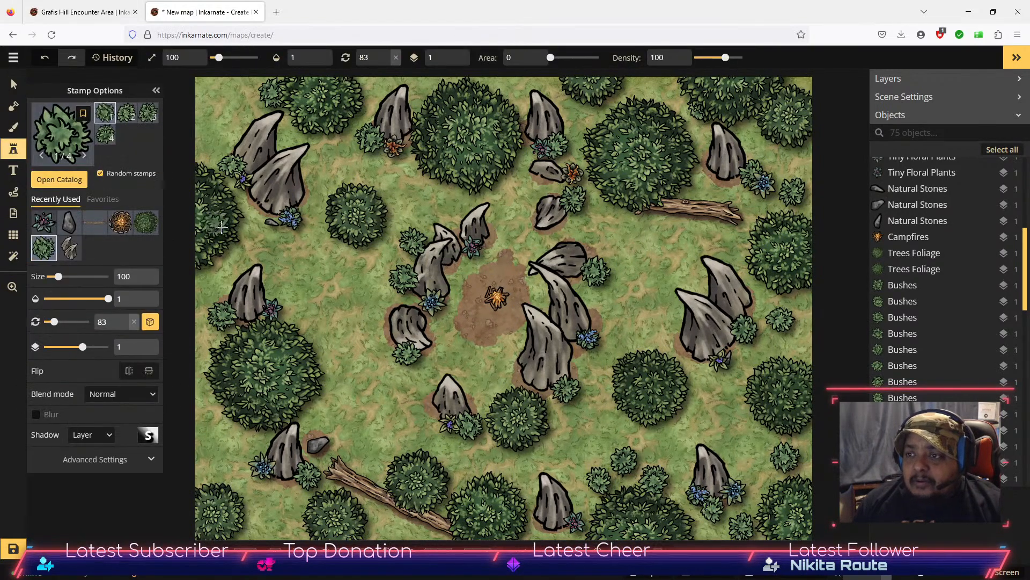
click(60, 180)
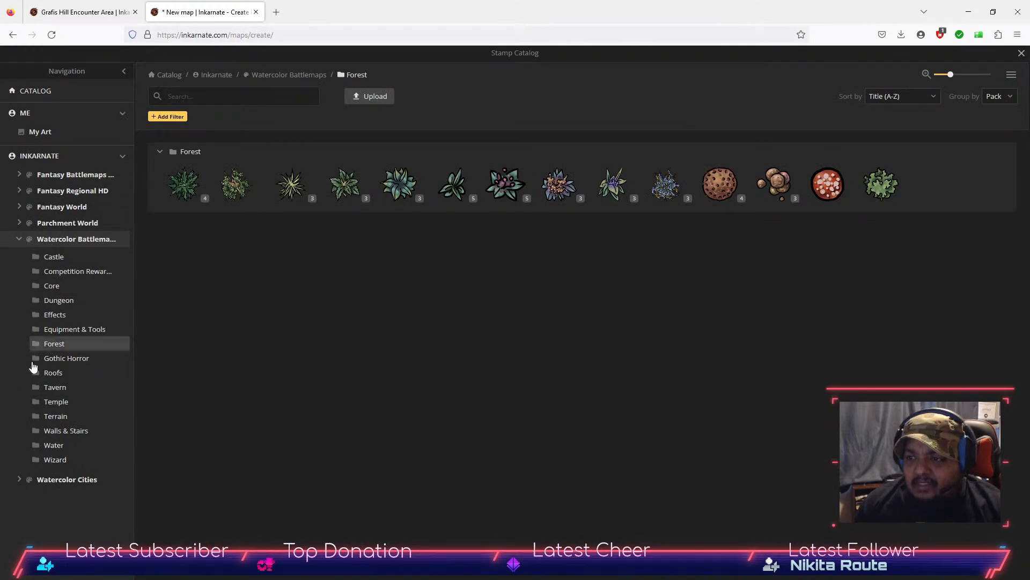
click(58, 363)
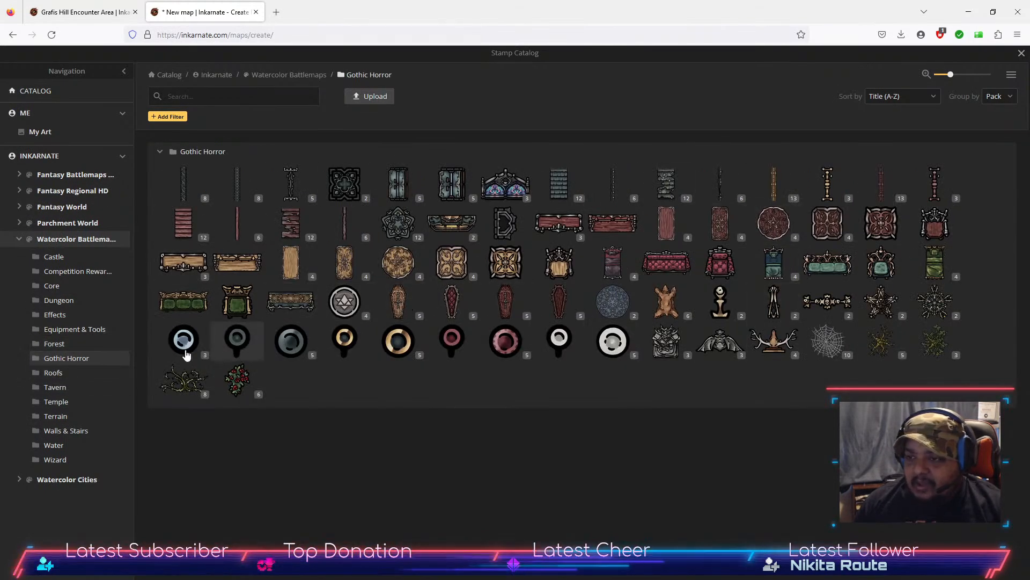
click(72, 378)
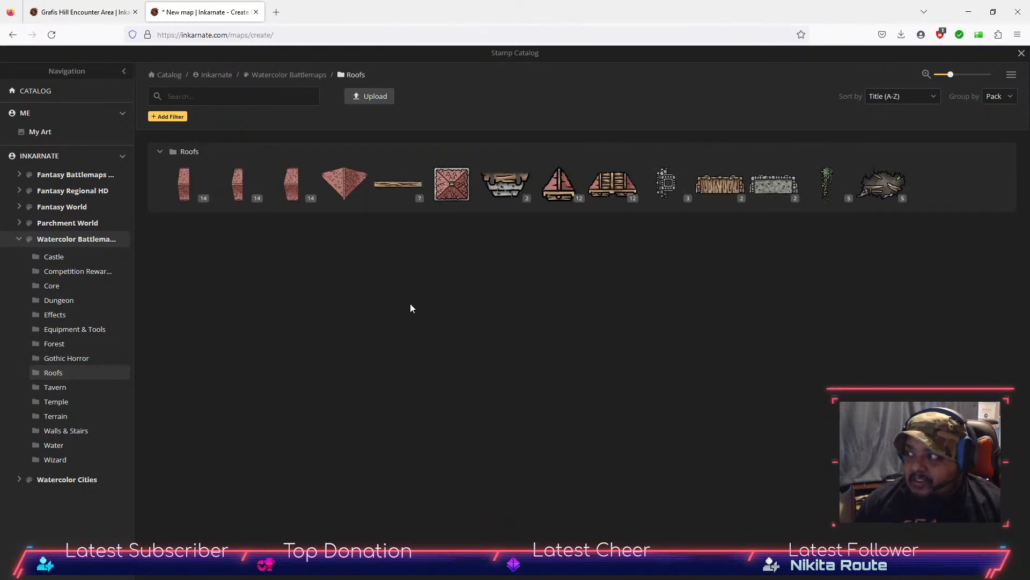
mouse_move(817, 183)
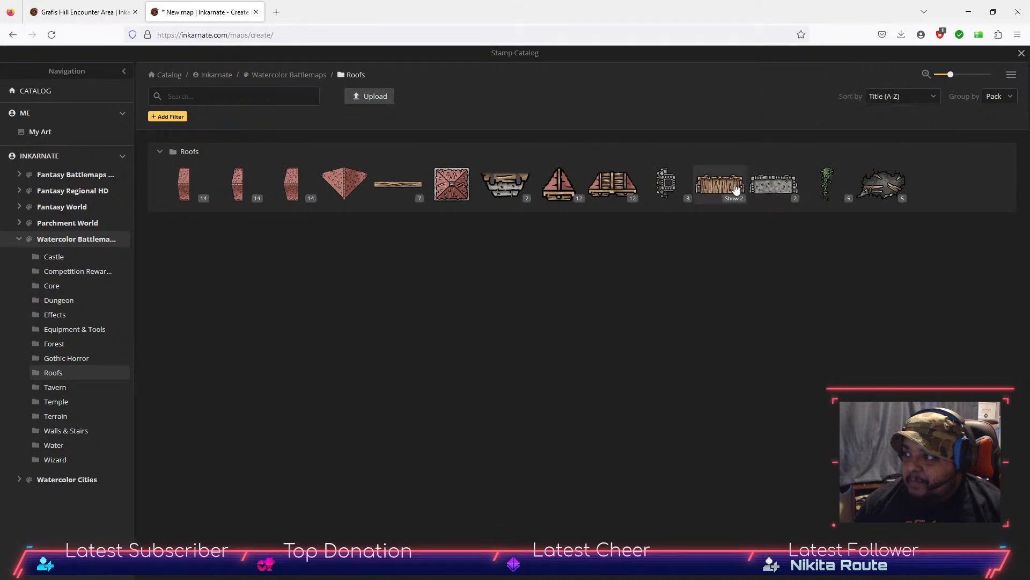
click(56, 389)
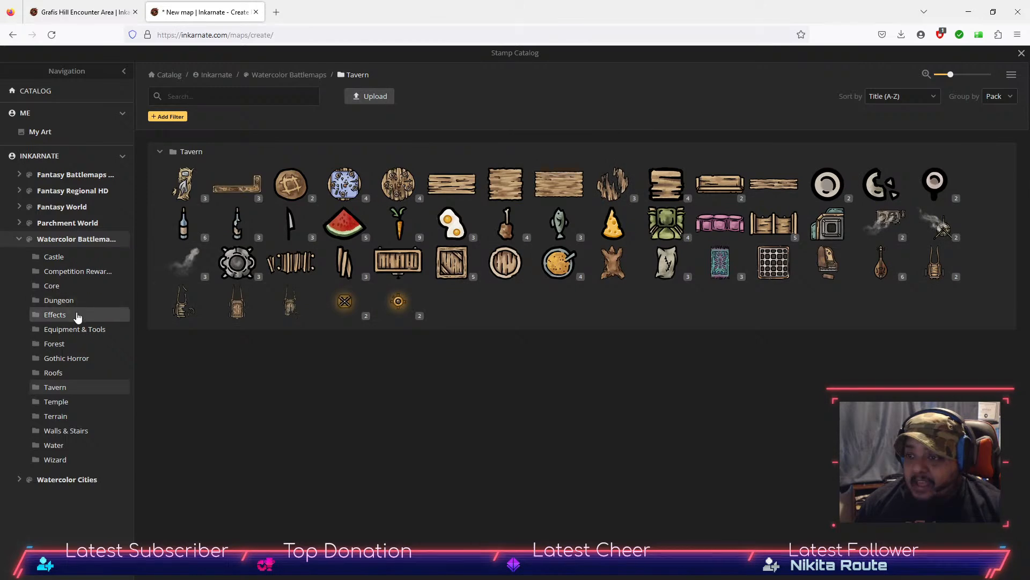
Step: Choose the grey rock stamp from the Watercolor Battlemaps Terrain folder at size 100 and select its fifth variant
click(53, 407)
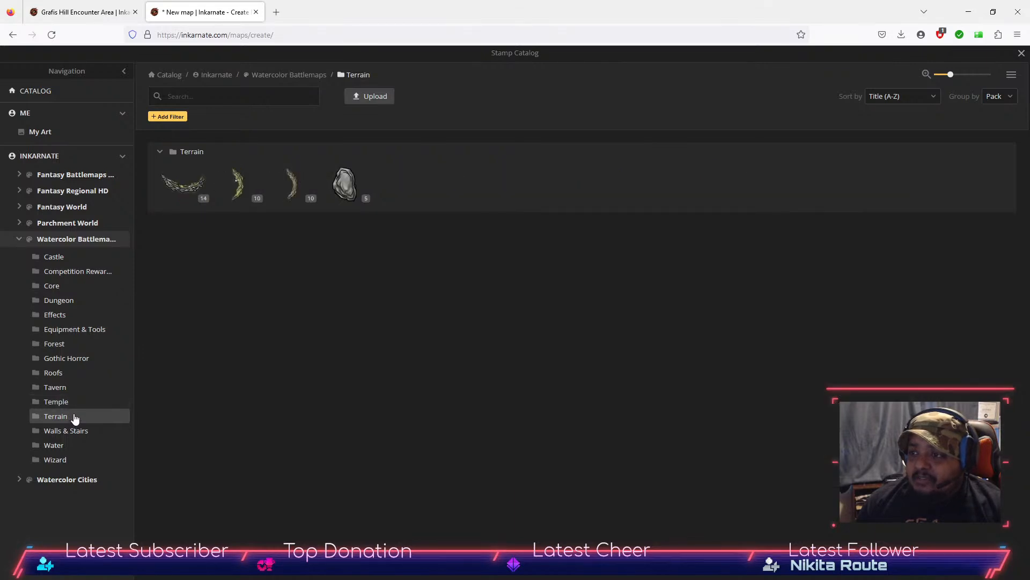
mouse_move(338, 194)
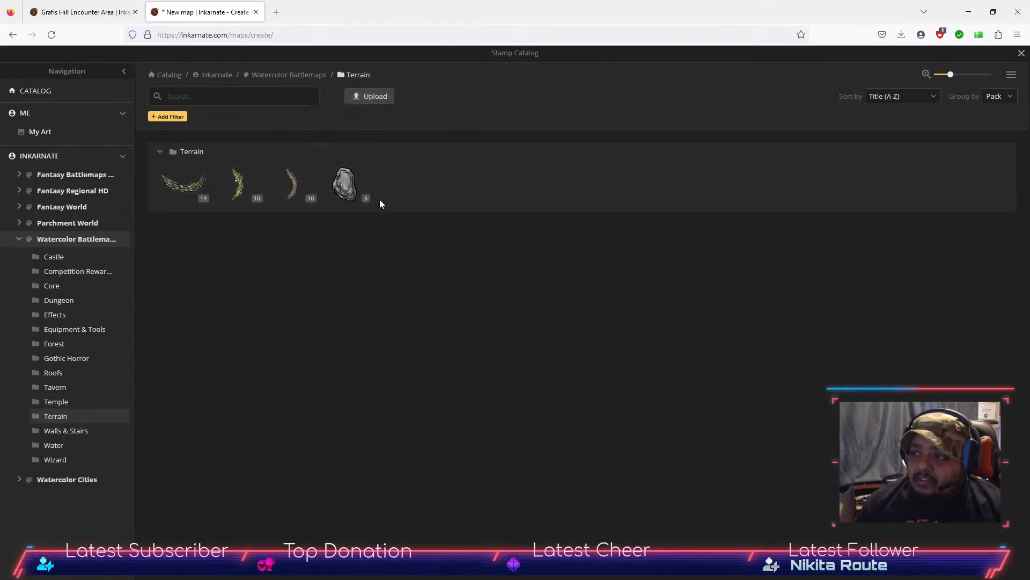
click(345, 186)
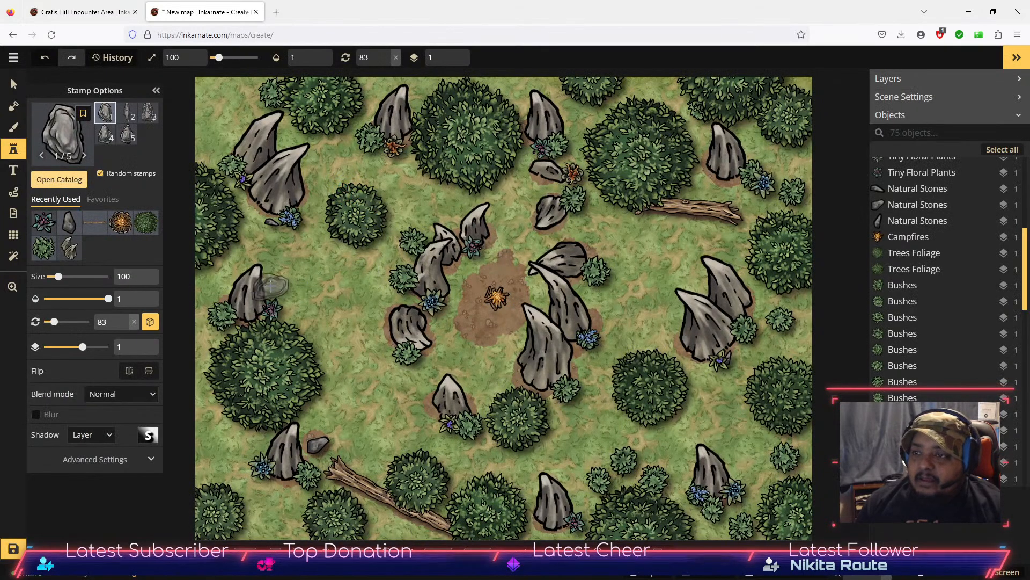
click(142, 272)
click(143, 281)
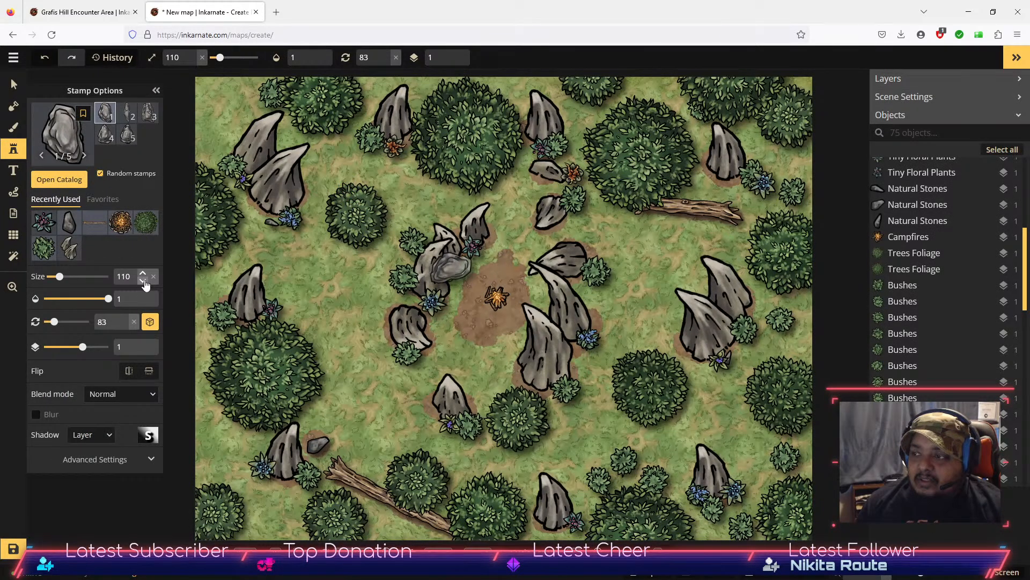
click(142, 273)
click(142, 273)
click(142, 273)
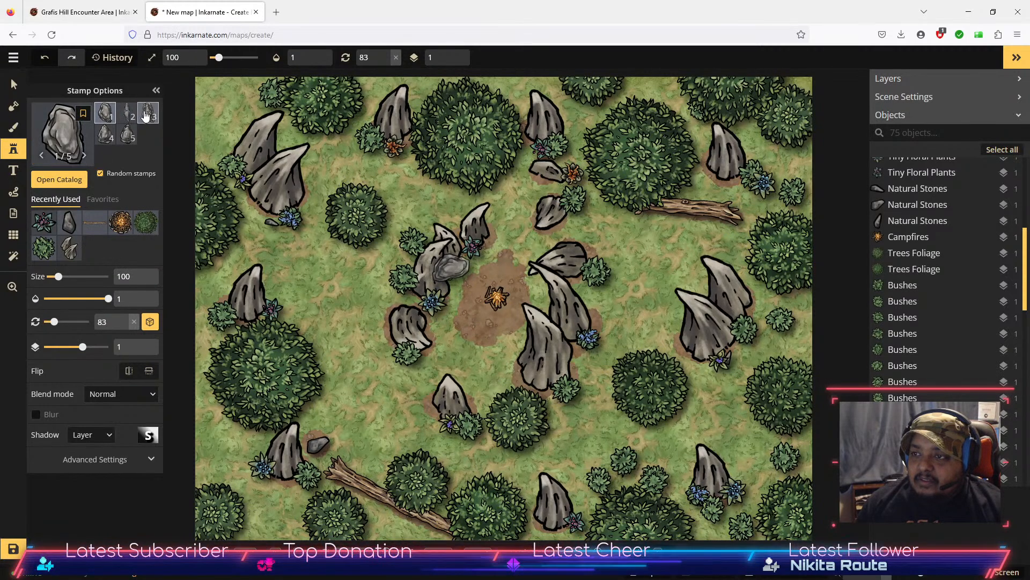
click(149, 112)
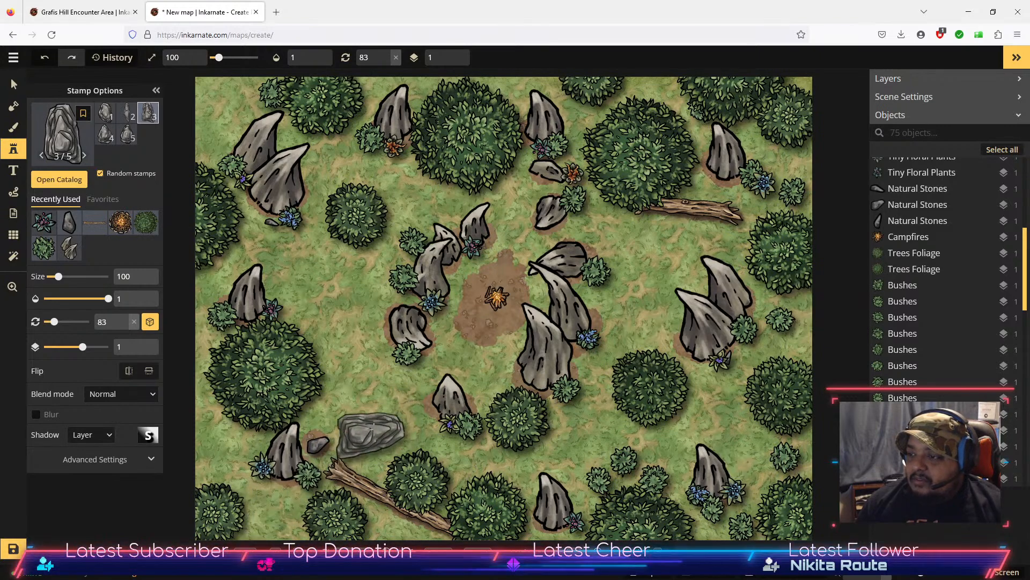
click(126, 135)
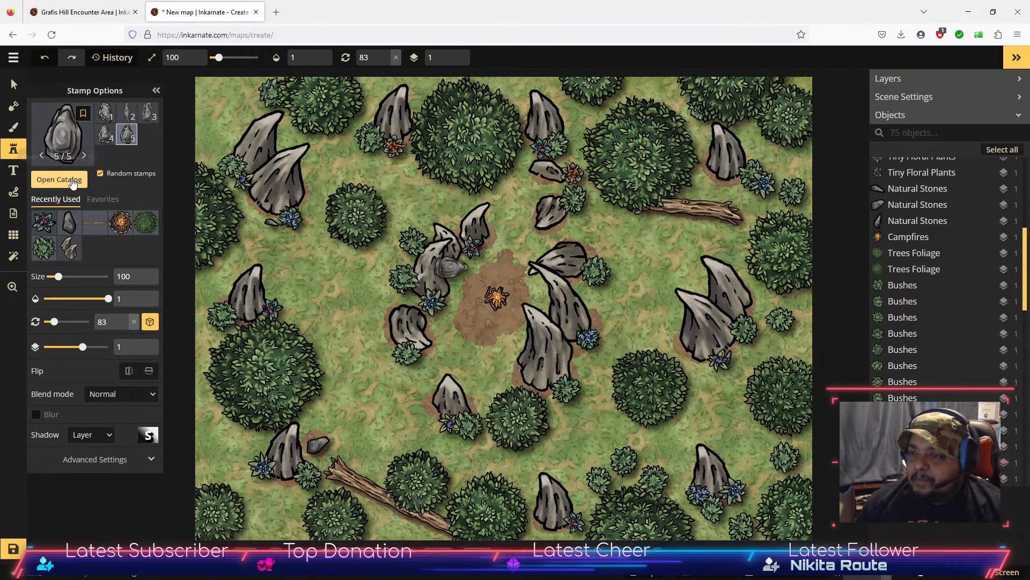
Step: Look through the Walls & Stairs, Water and Wizard stamp folders of Watercolor Battlemaps
click(63, 138)
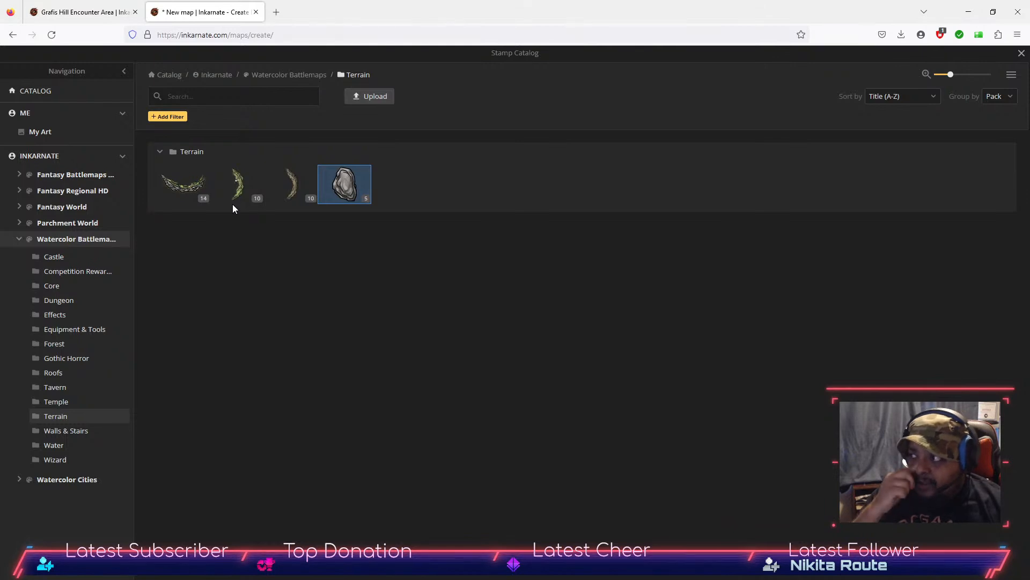
click(69, 431)
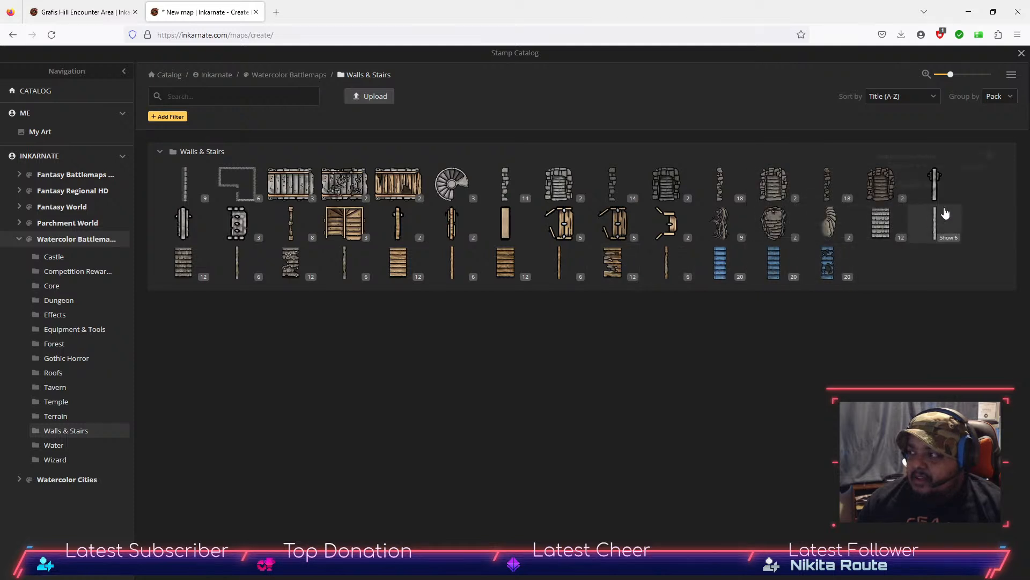
mouse_move(720, 230)
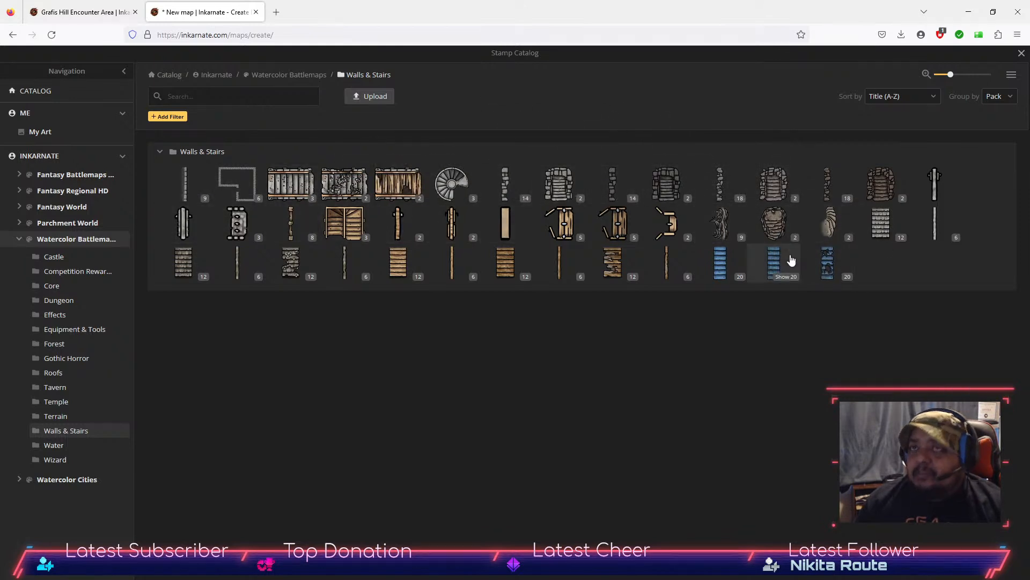
mouse_move(738, 284)
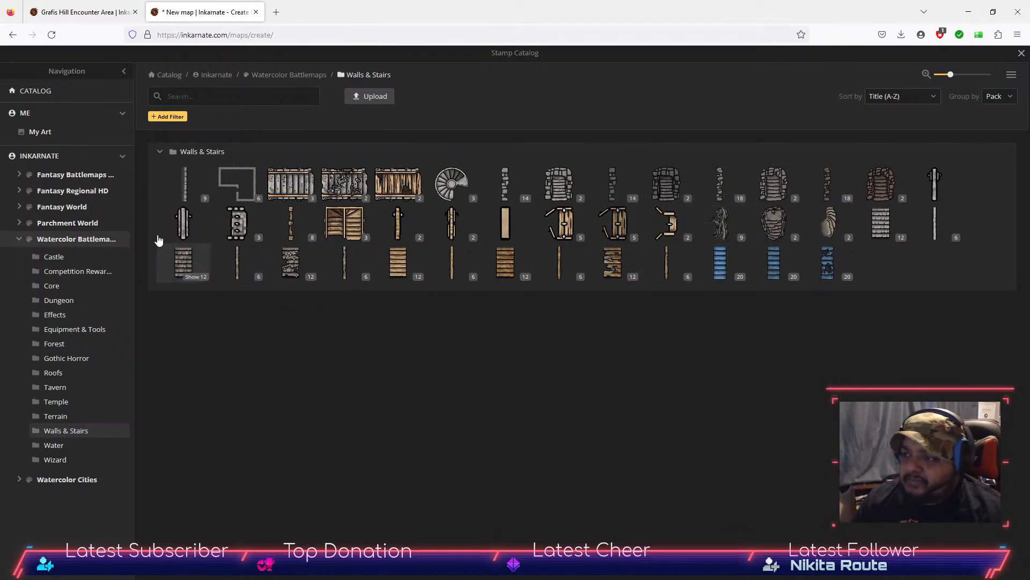
click(62, 448)
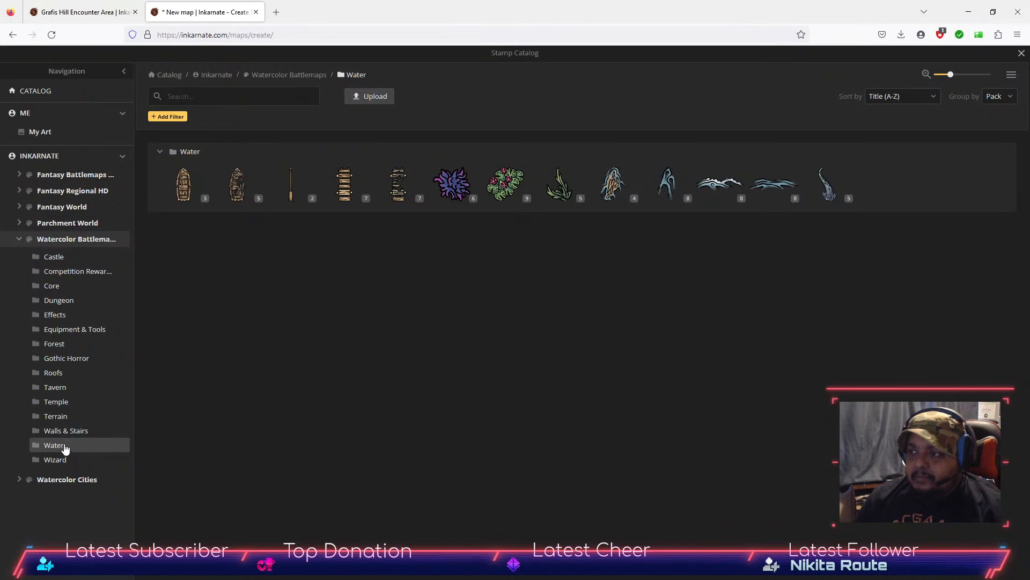
click(51, 463)
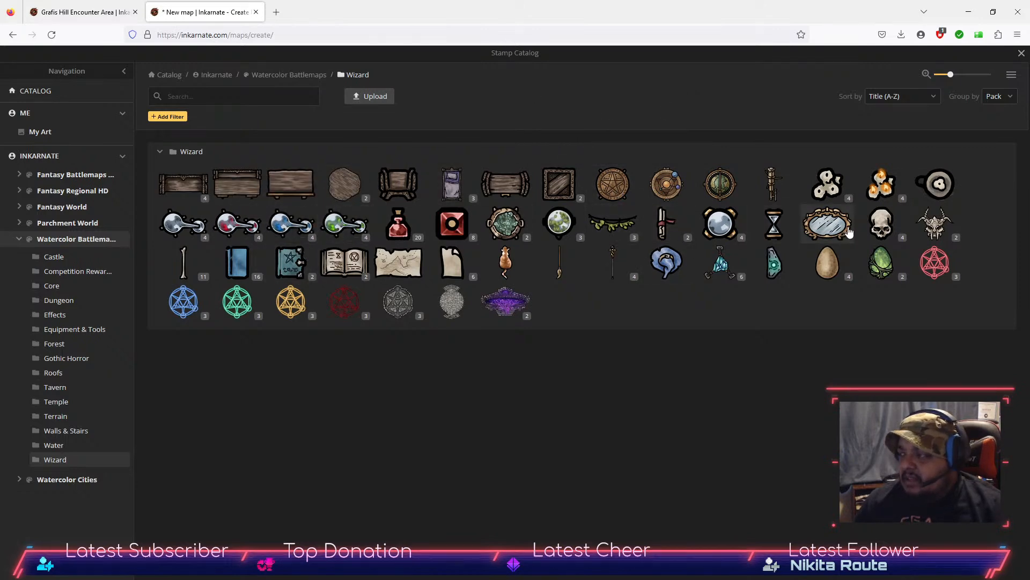
Step: Expand the Watercolor Cities stamps and examine the Winter and Gothic Horror folders
click(18, 485)
scroll(83, 407, down, 3)
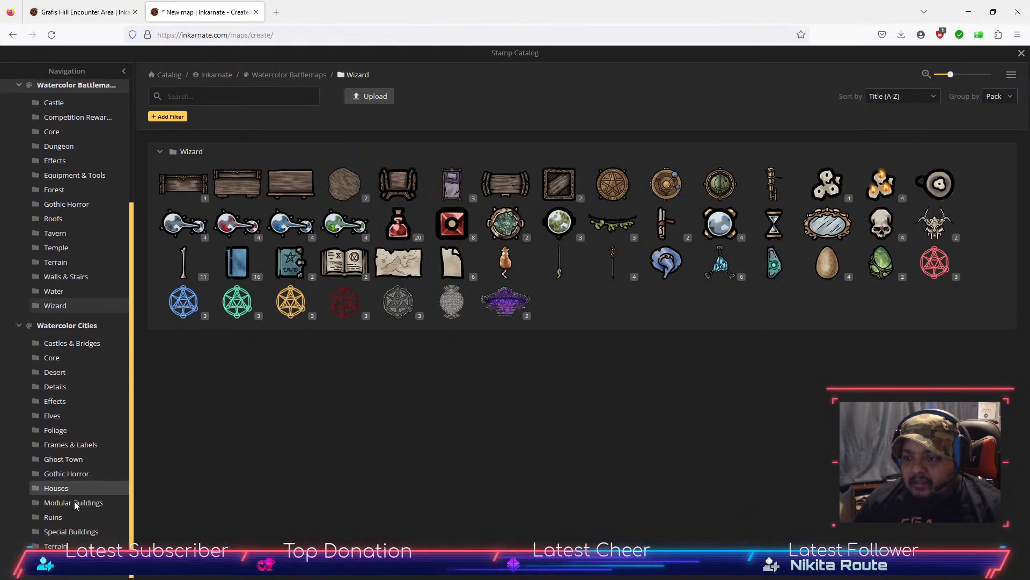
click(86, 560)
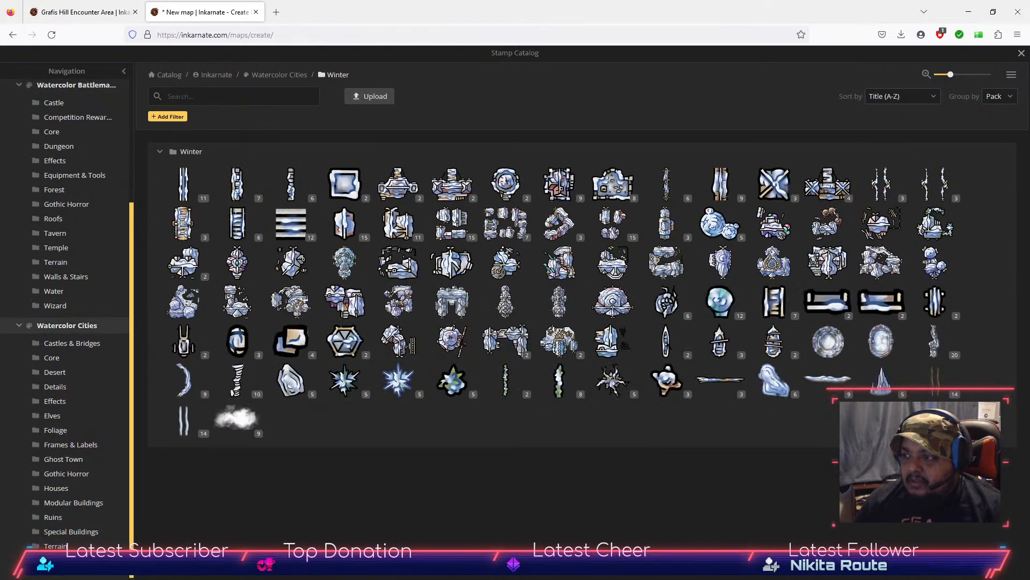
click(68, 474)
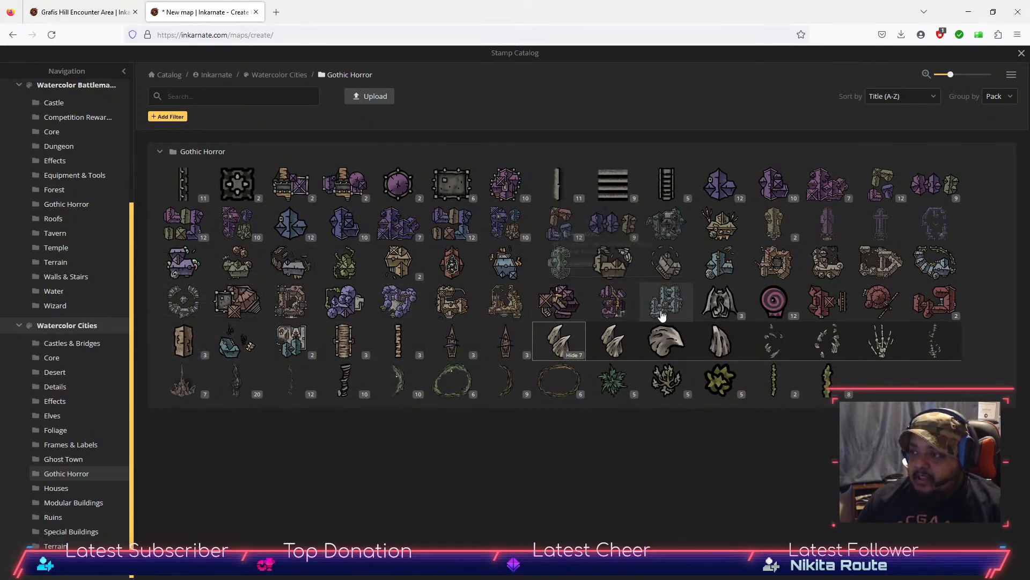
mouse_move(685, 355)
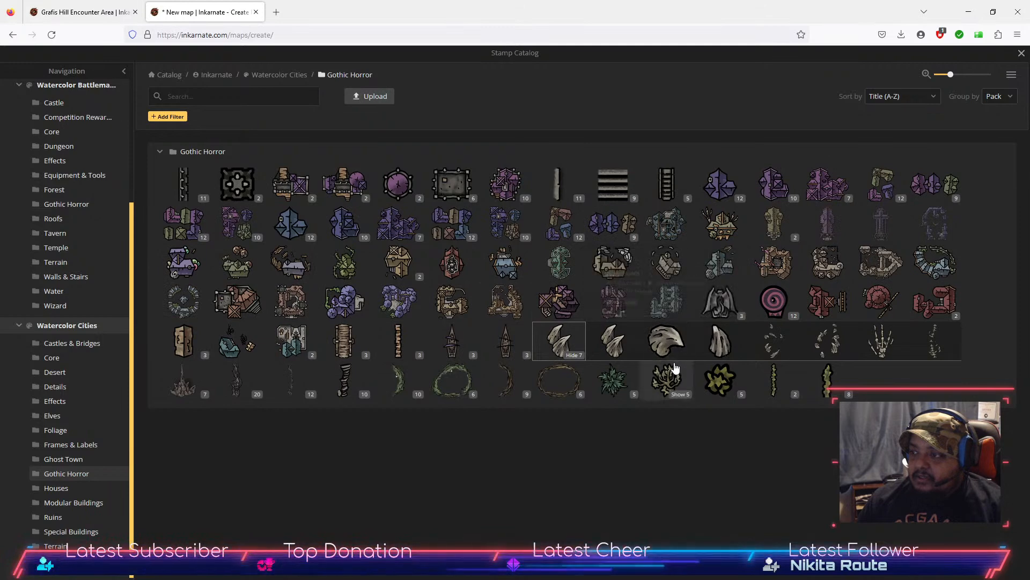
mouse_move(672, 315)
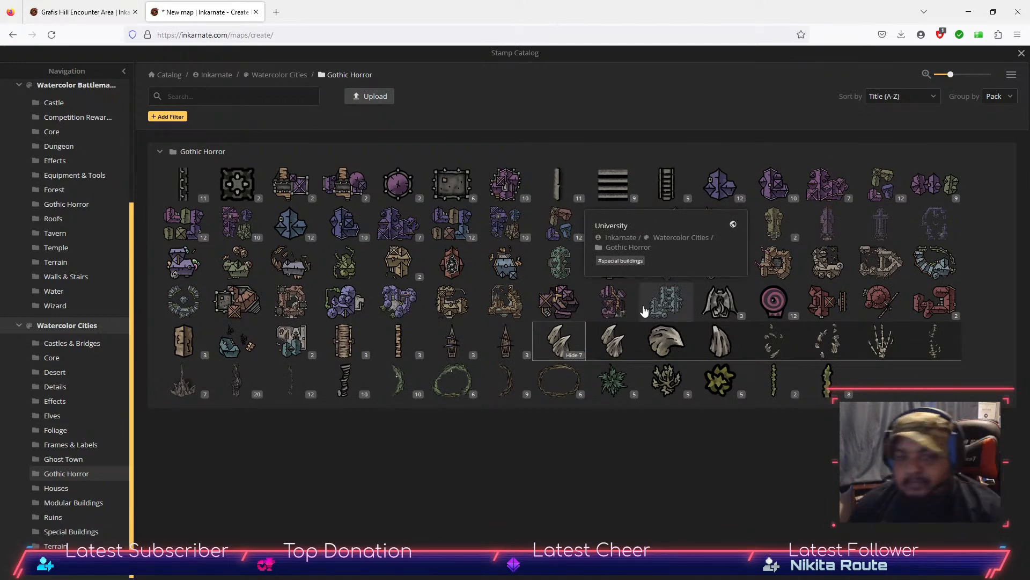
mouse_move(602, 289)
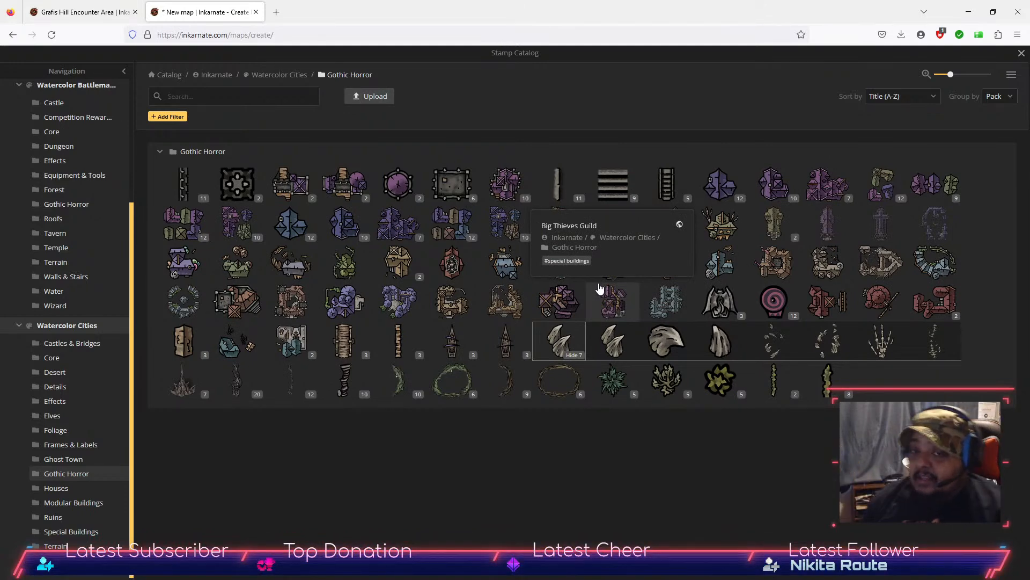
mouse_move(509, 343)
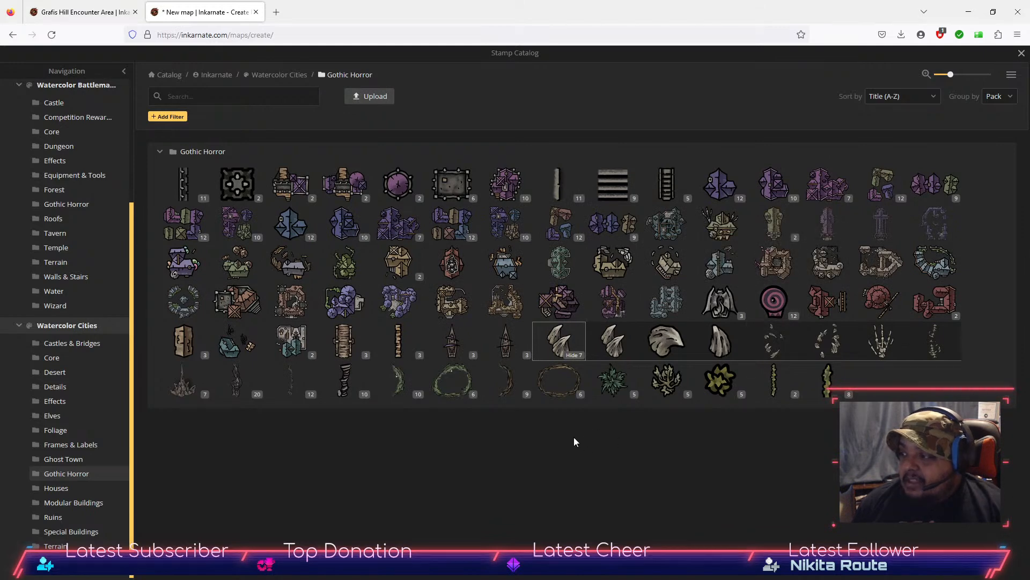
mouse_move(586, 394)
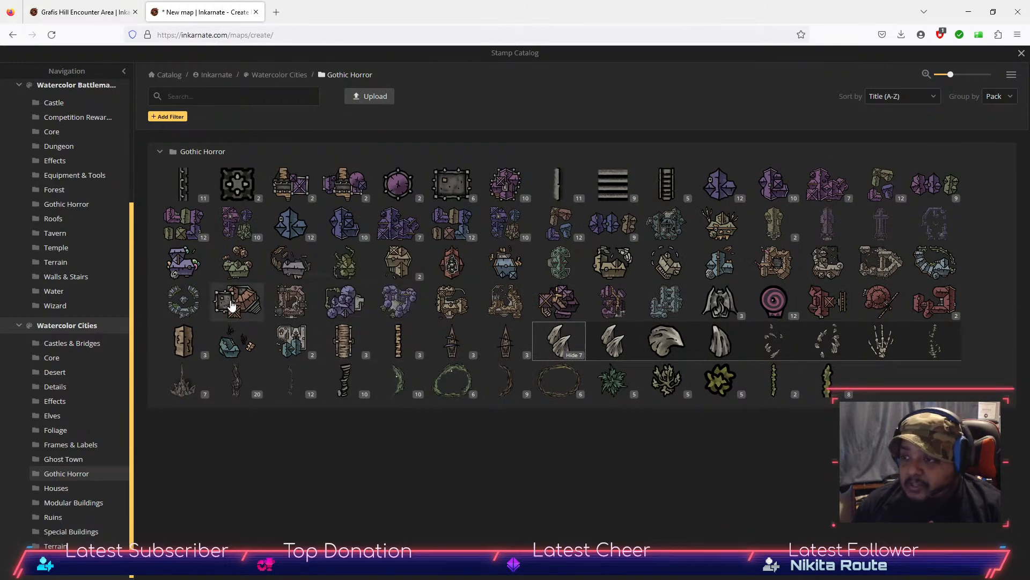
Step: Review the Terrain and Castle stamps of Watercolor Battlemaps, then close the stamp catalog
click(66, 283)
click(65, 263)
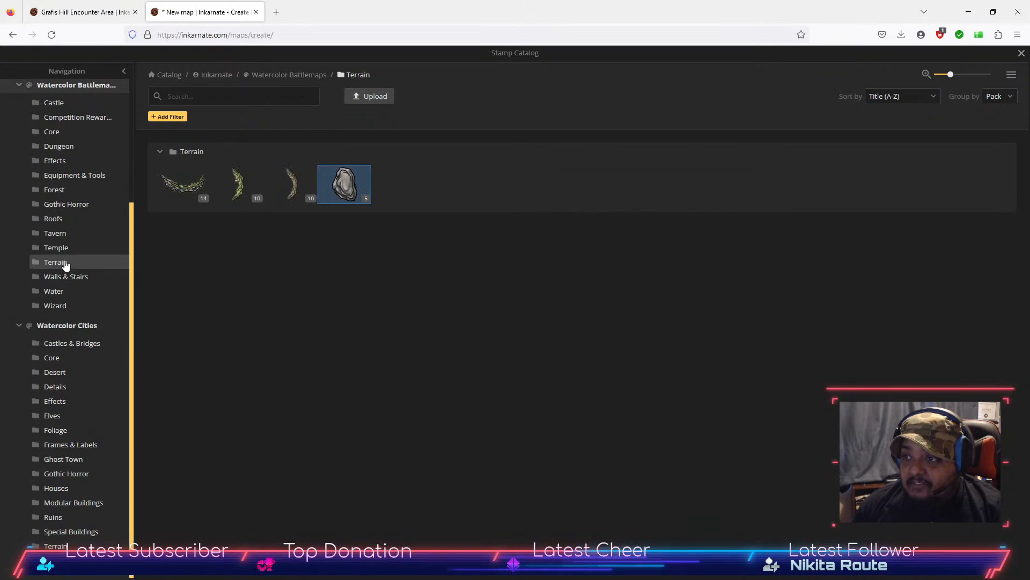
scroll(66, 264, up, 3)
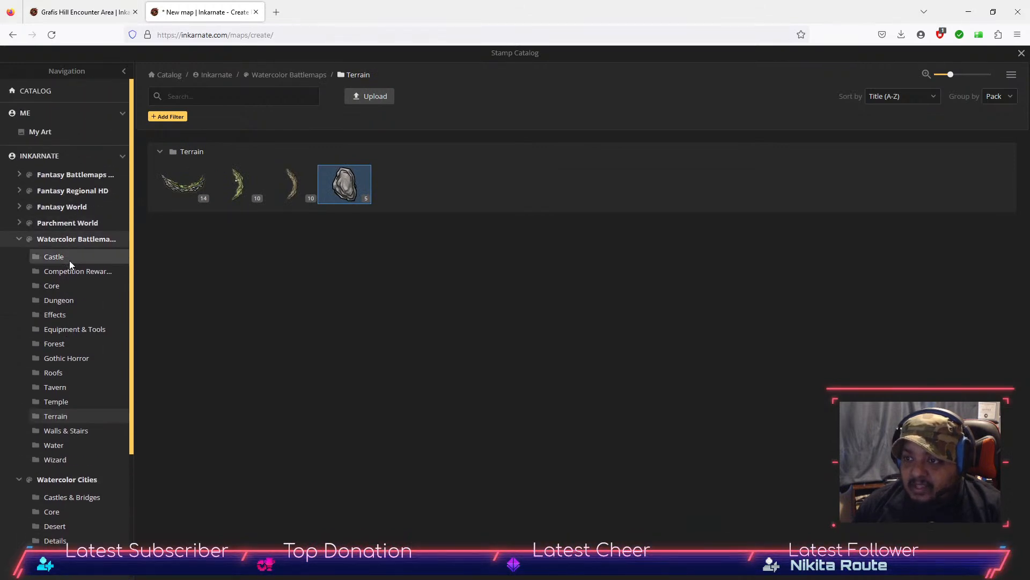
click(69, 260)
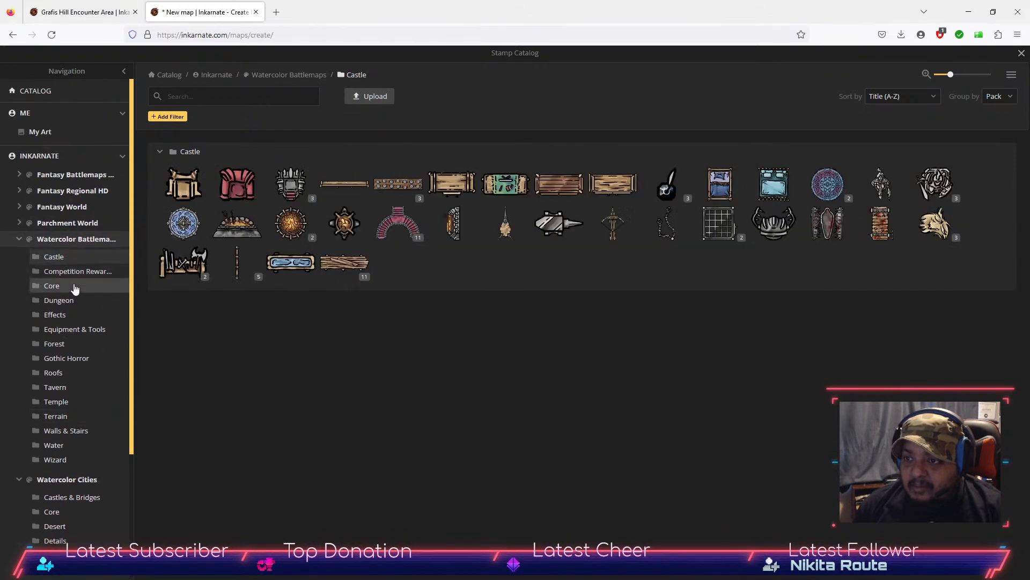
click(1021, 54)
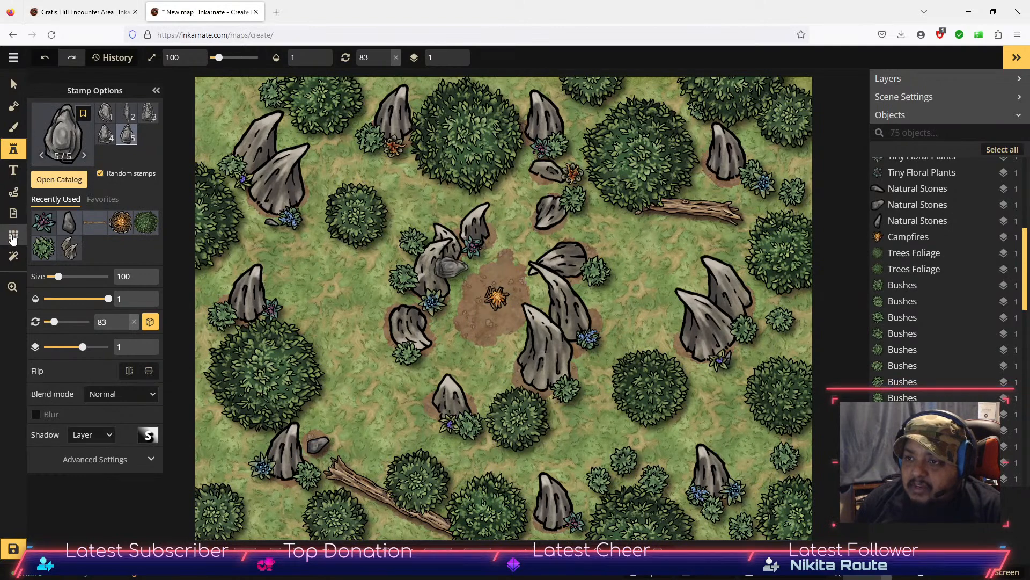
Step: Show the square grid over the map and set its opacity to 0.75
click(13, 234)
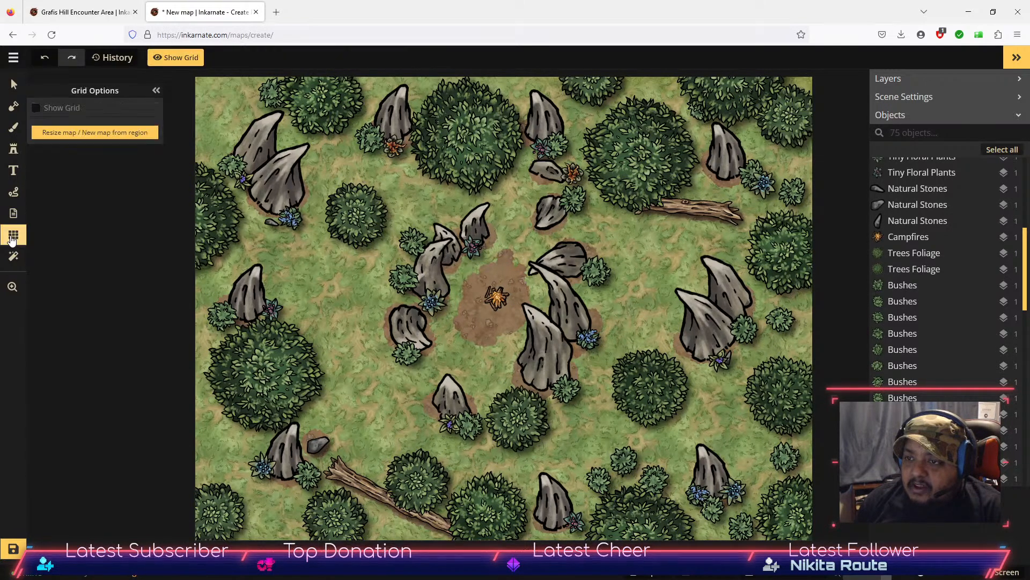
click(36, 109)
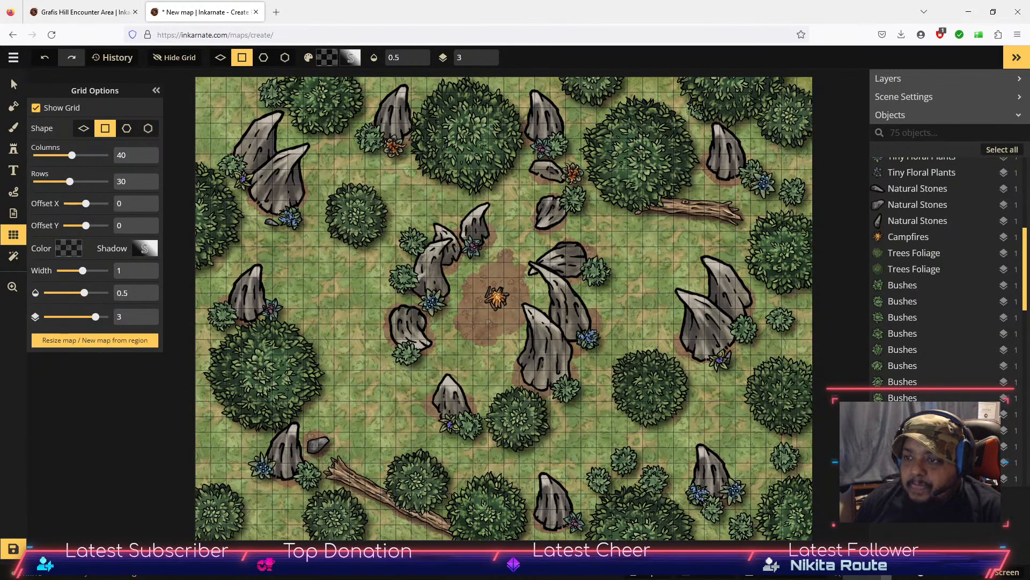
drag(143, 290, 142, 300)
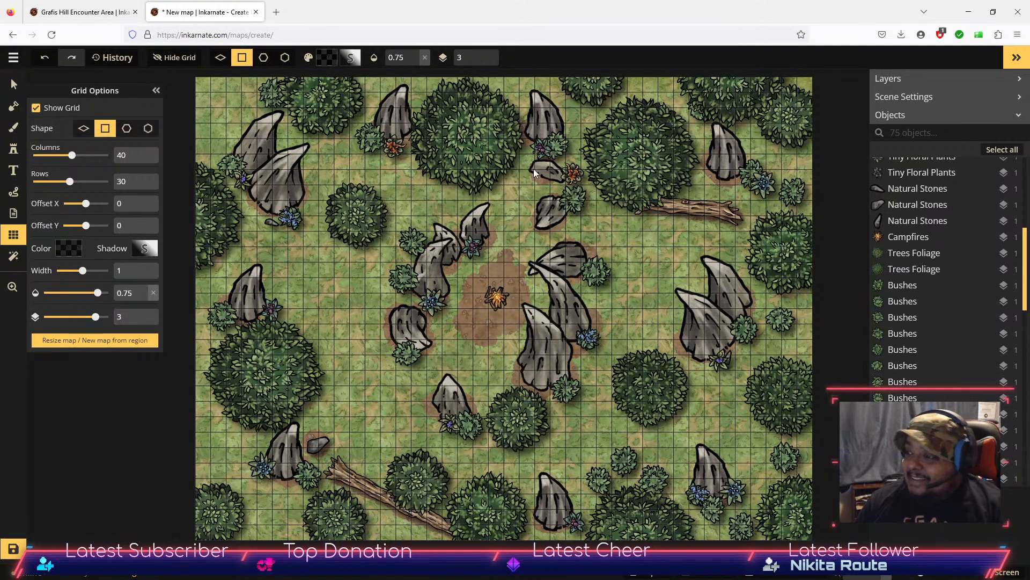
Step: Reduce the campfire stamp to size 100 and reposition it slightly on the central dirt patch
click(14, 84)
click(497, 298)
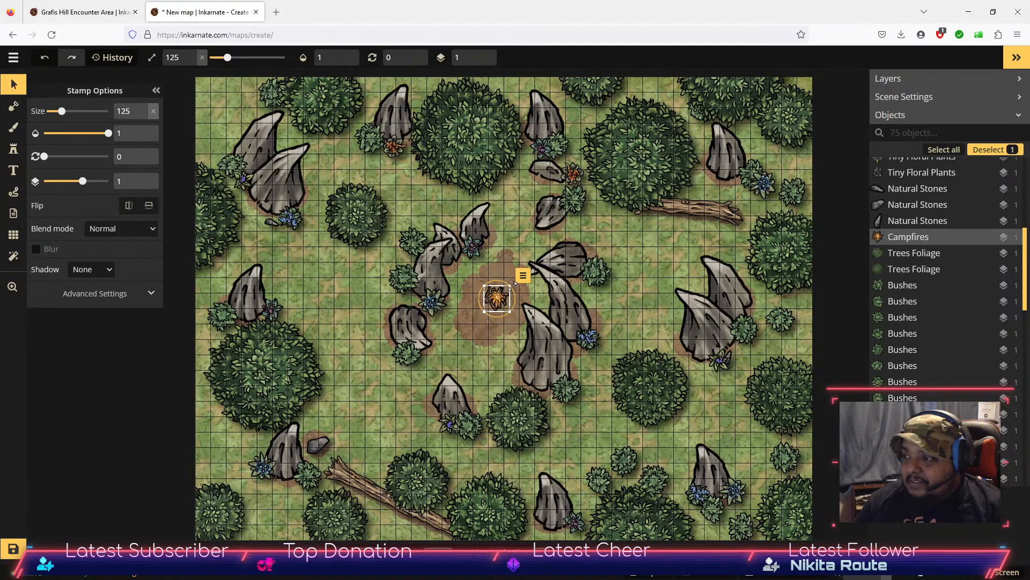
drag(512, 285, 496, 302)
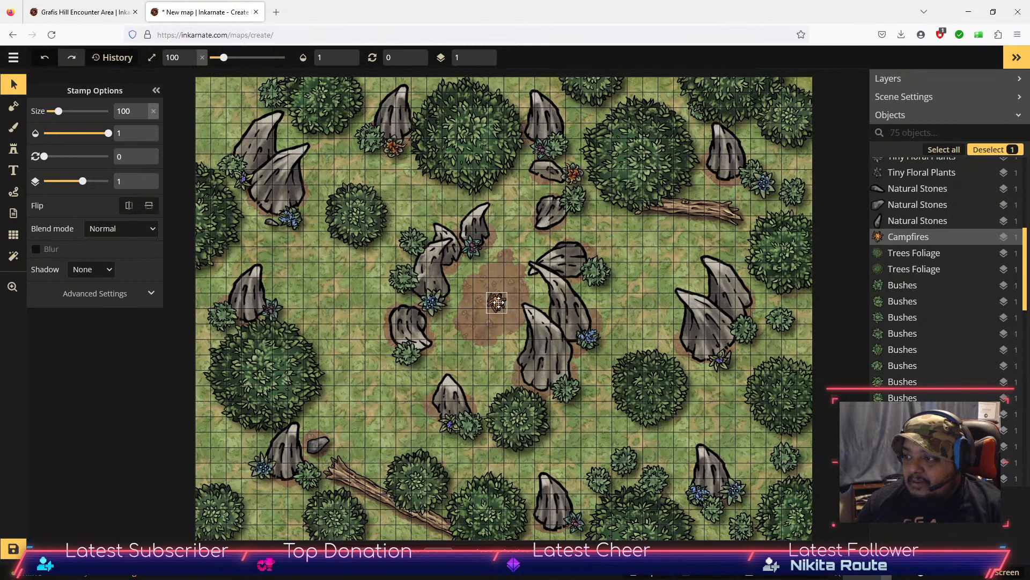
click(835, 322)
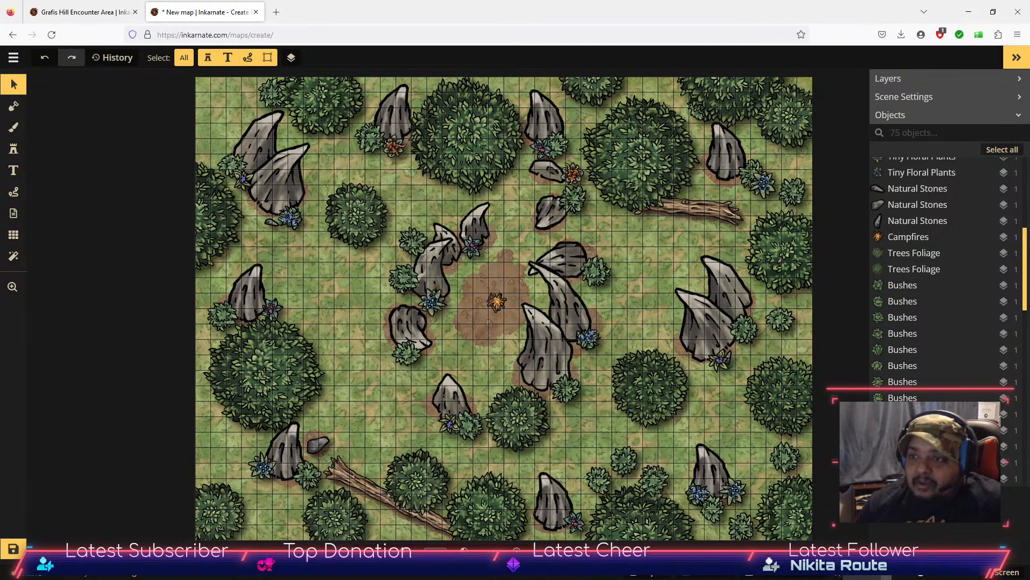
Step: Try the Corrupted essence color filter on the map, then delete it
click(15, 256)
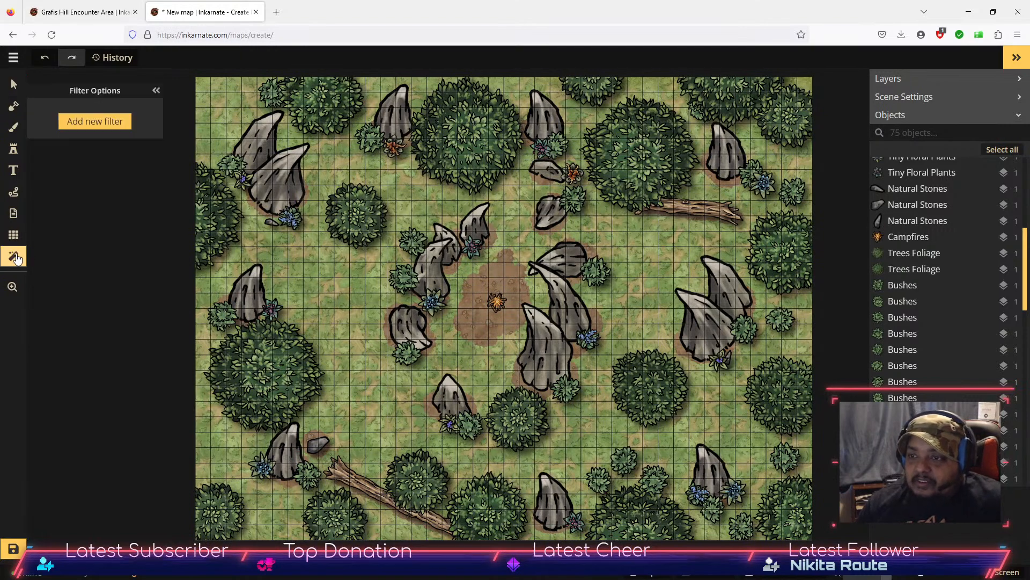
click(95, 124)
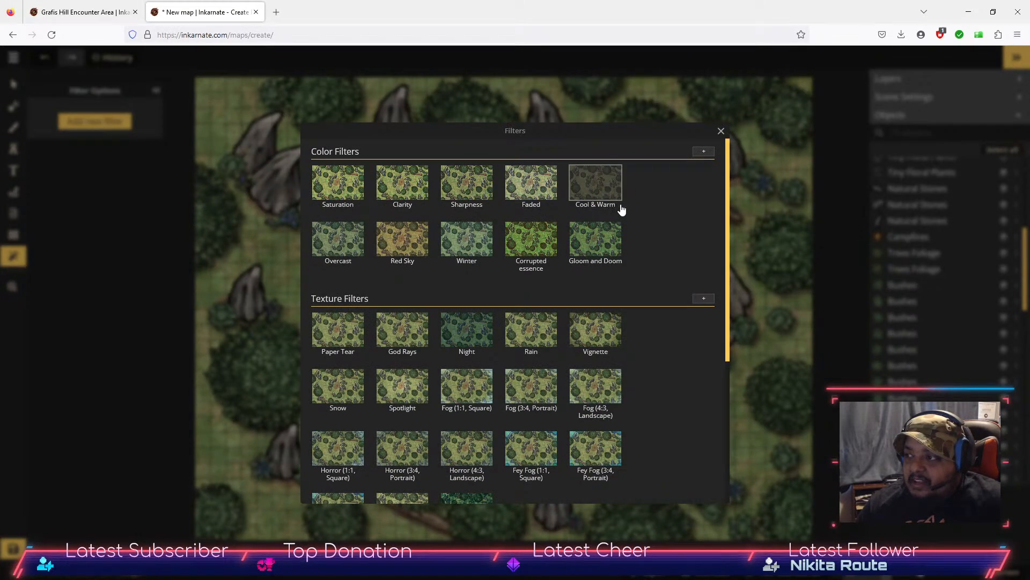
click(531, 238)
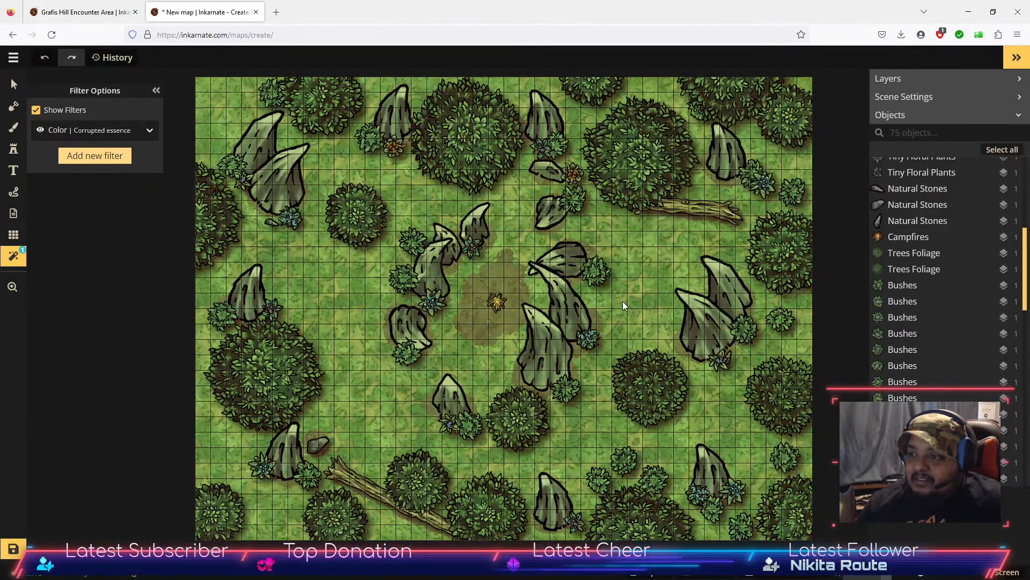
click(150, 130)
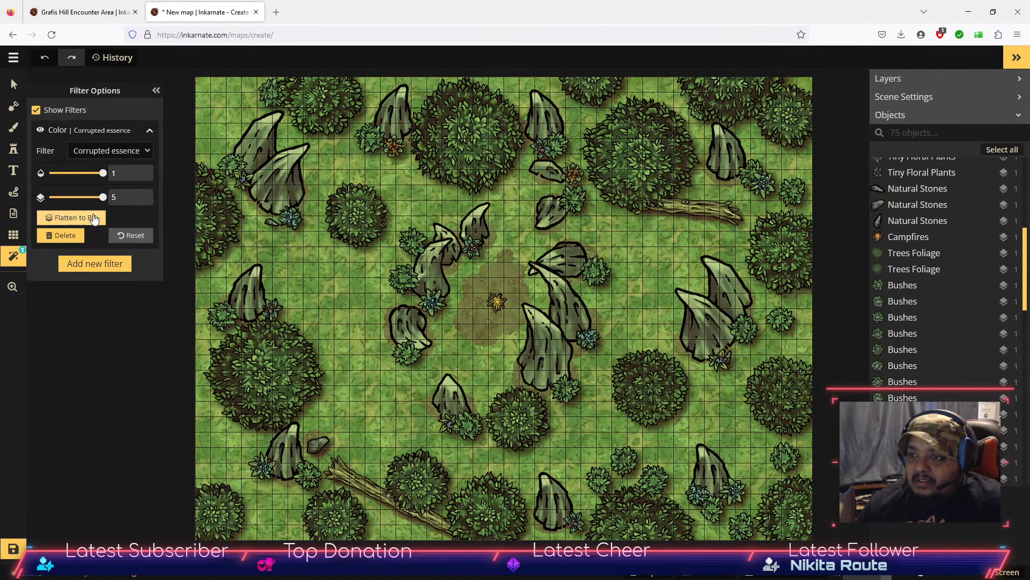
click(63, 235)
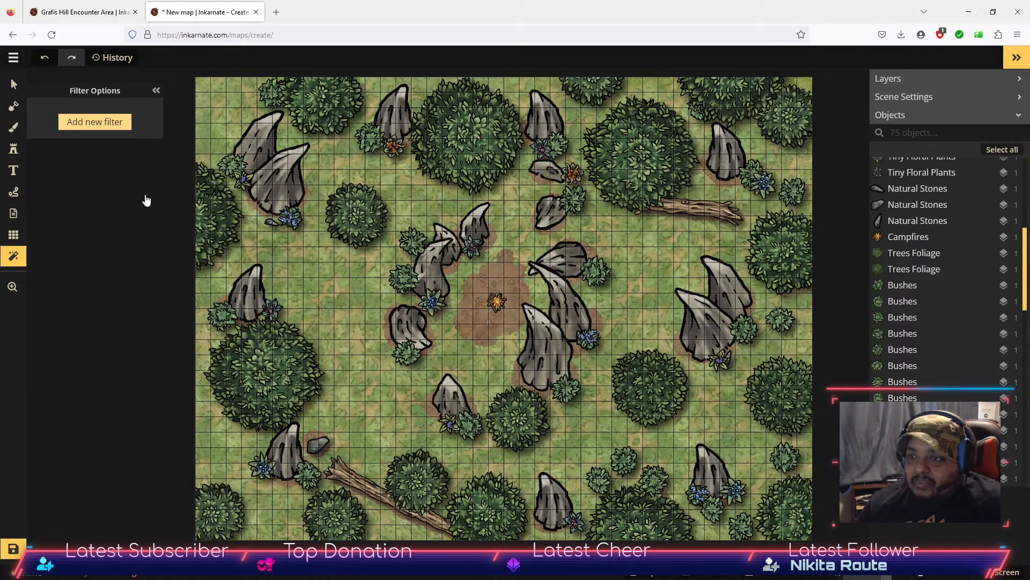
Step: Try the Red Sky color filter on the map, then delete it
click(94, 127)
click(392, 247)
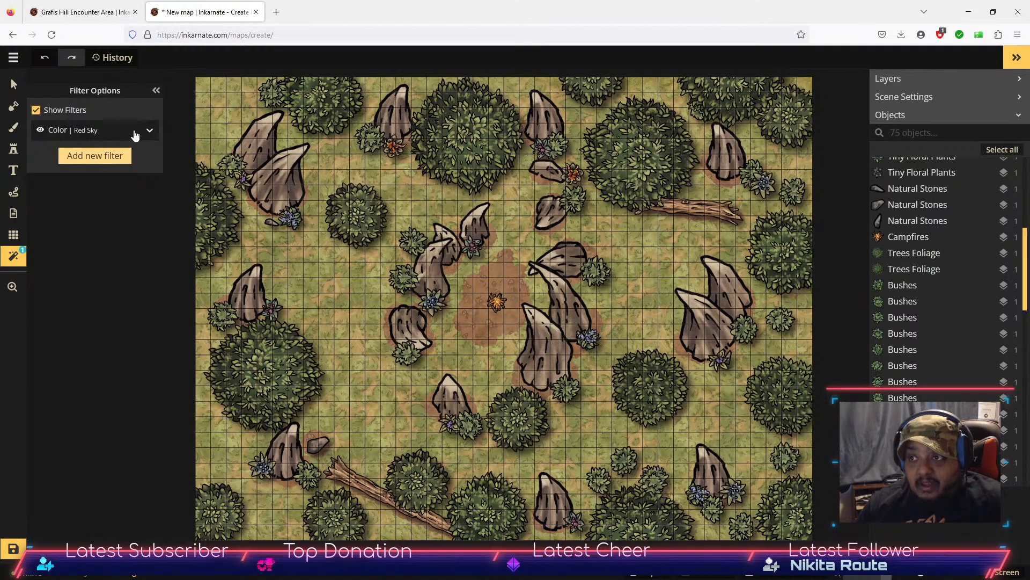
click(150, 130)
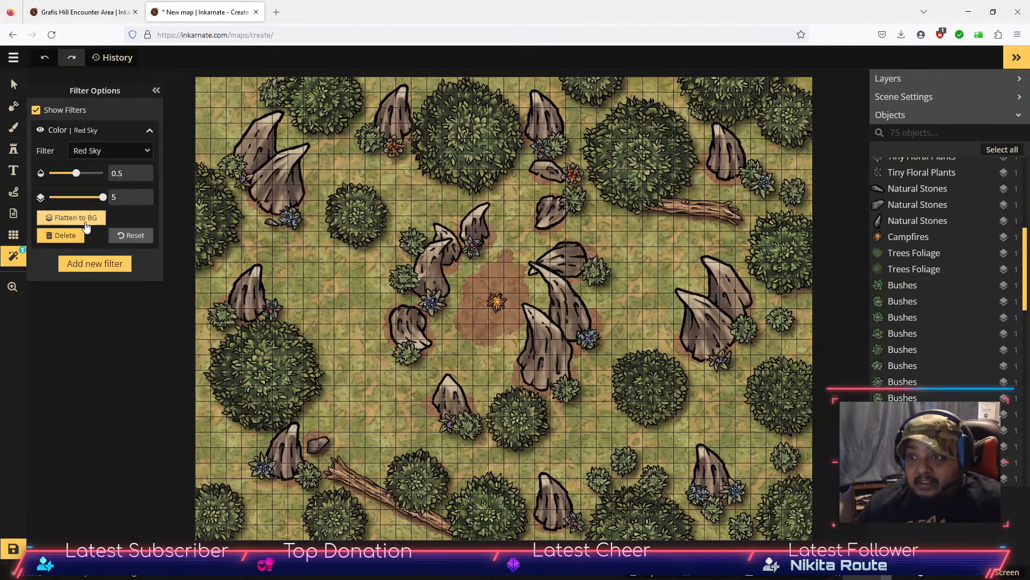
click(71, 234)
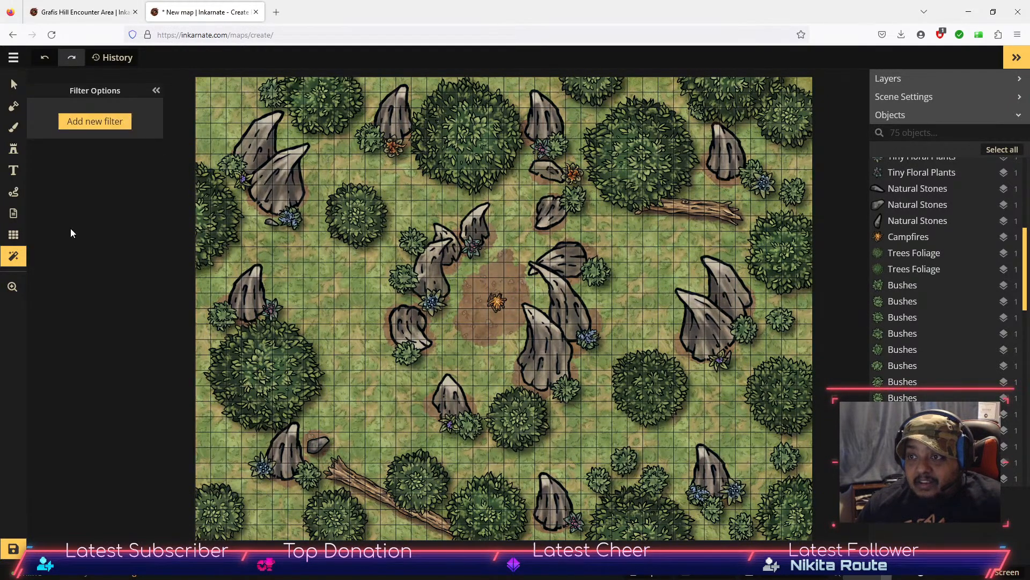
Step: Try the Horror (4:3, Landscape) texture filter on the map, then delete it
click(99, 122)
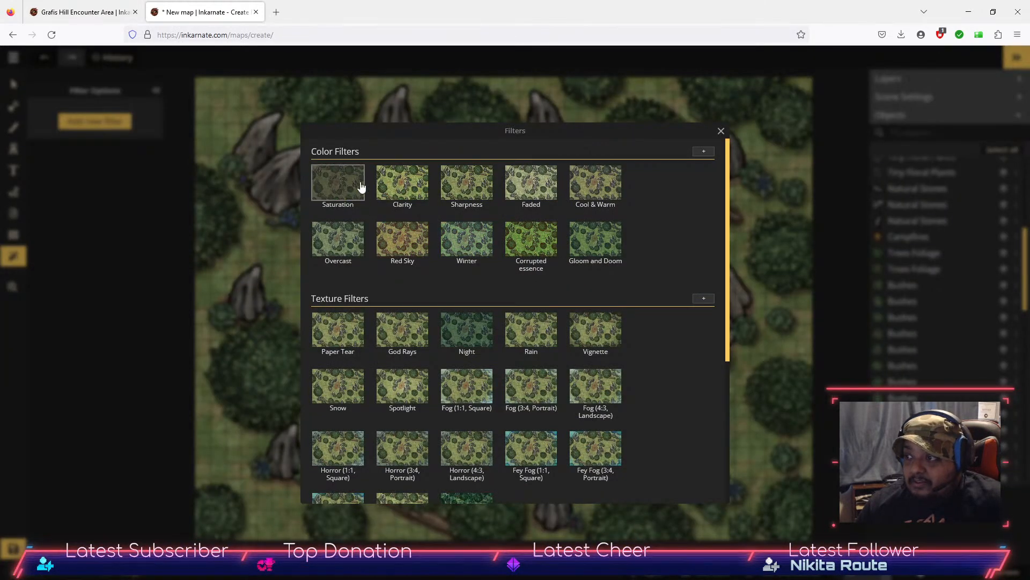
scroll(510, 322, down, 4)
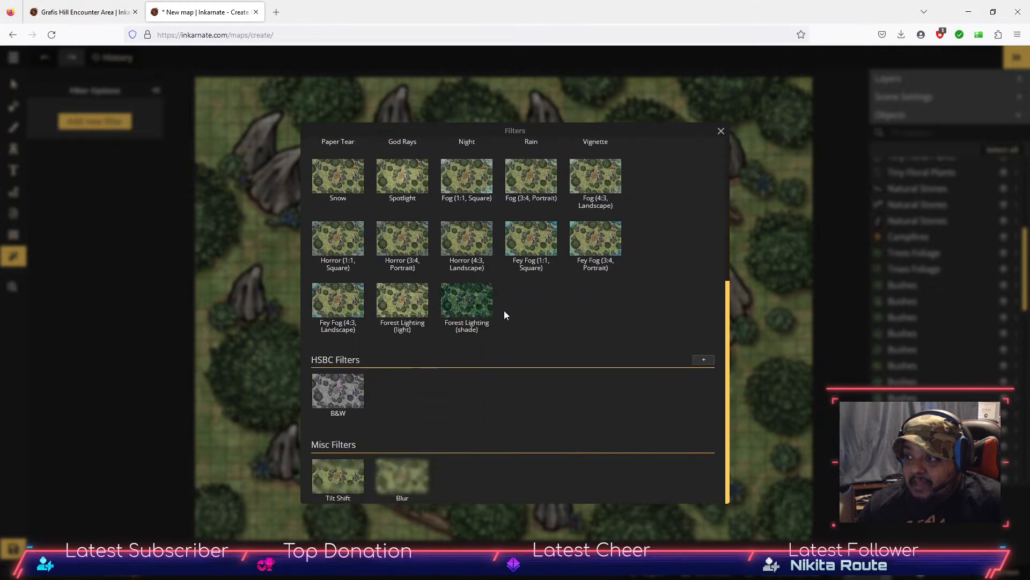
scroll(515, 311, up, 1)
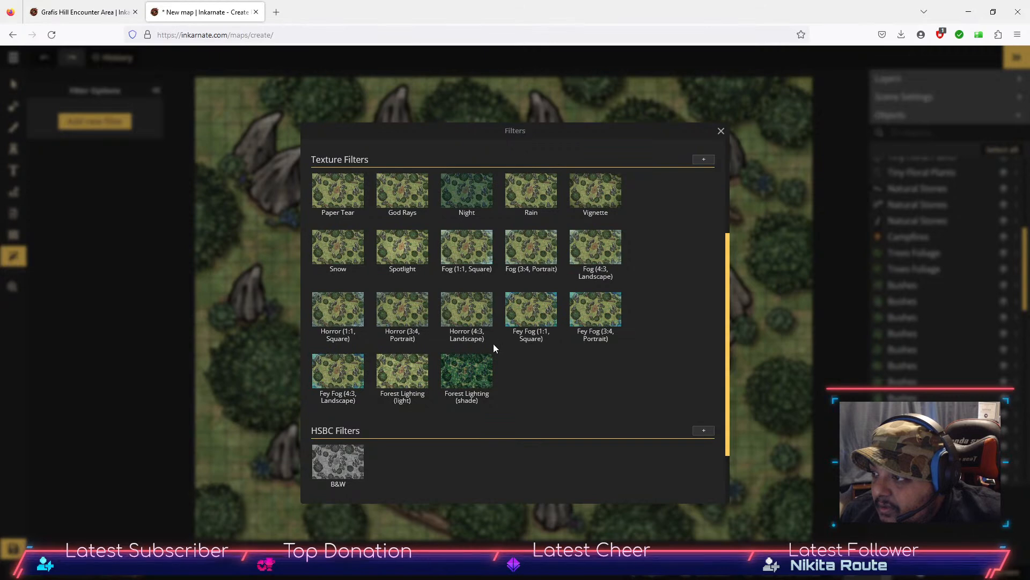
click(471, 321)
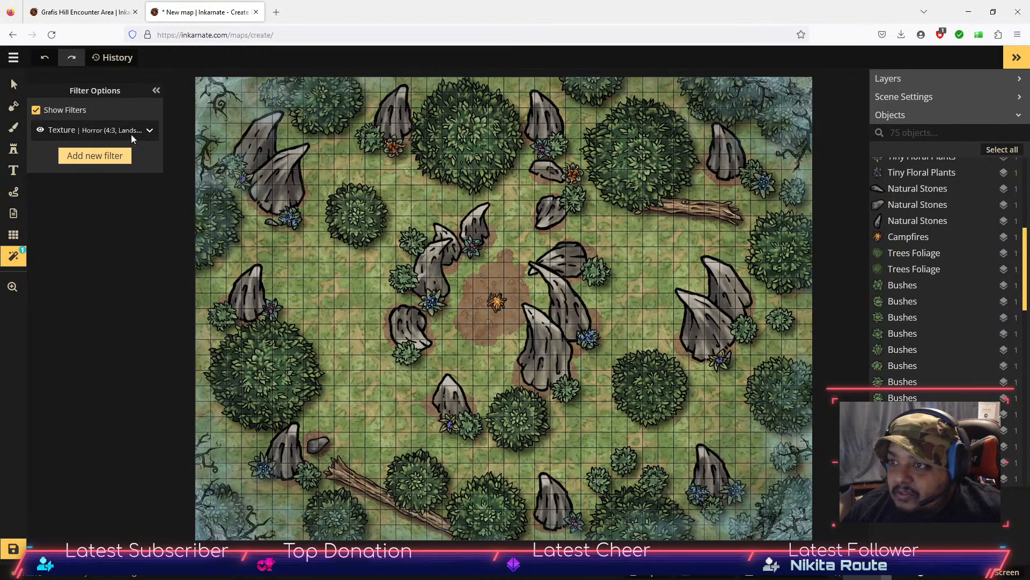
click(151, 131)
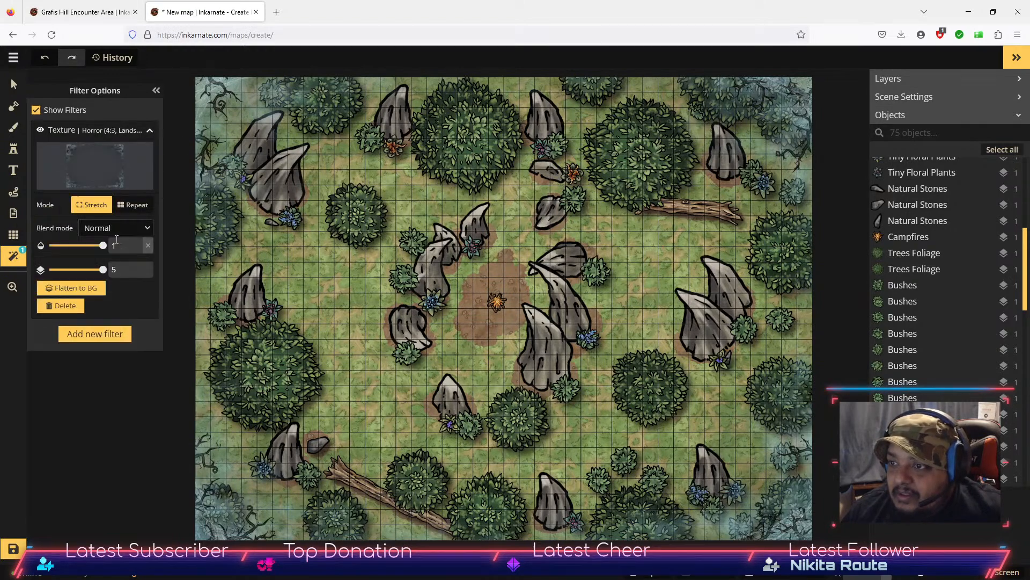
click(74, 306)
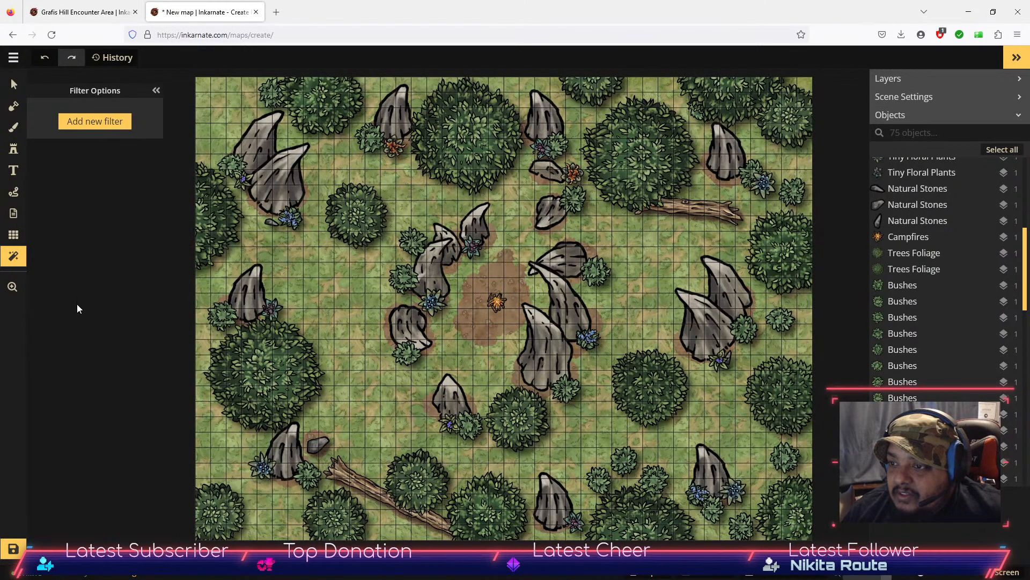
Step: Add the Fog (4:3, Landscape) texture filter and the Overcast color filter to the map
click(95, 122)
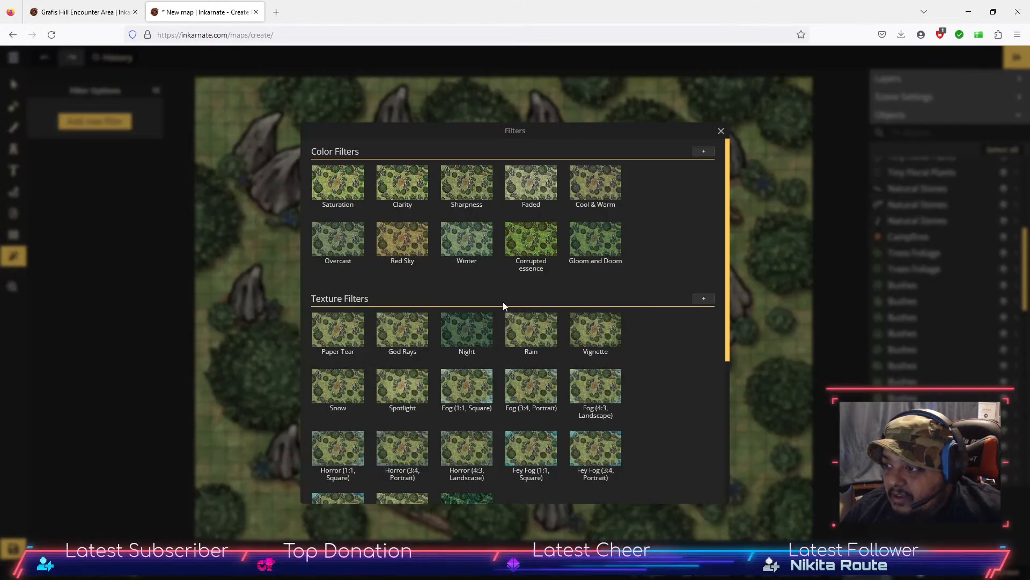
scroll(593, 339, down, 2)
scroll(577, 335, up, 1)
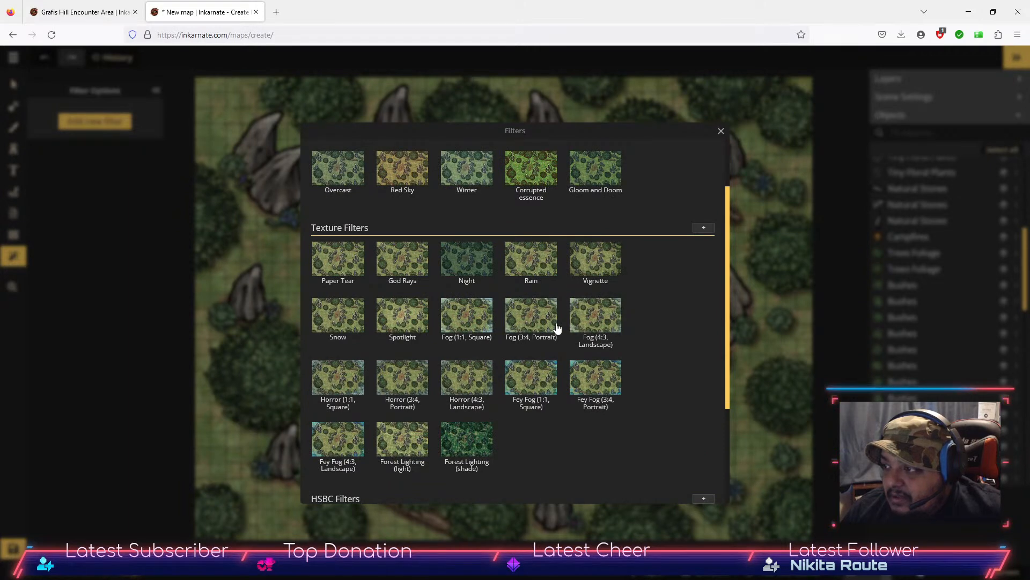
click(593, 318)
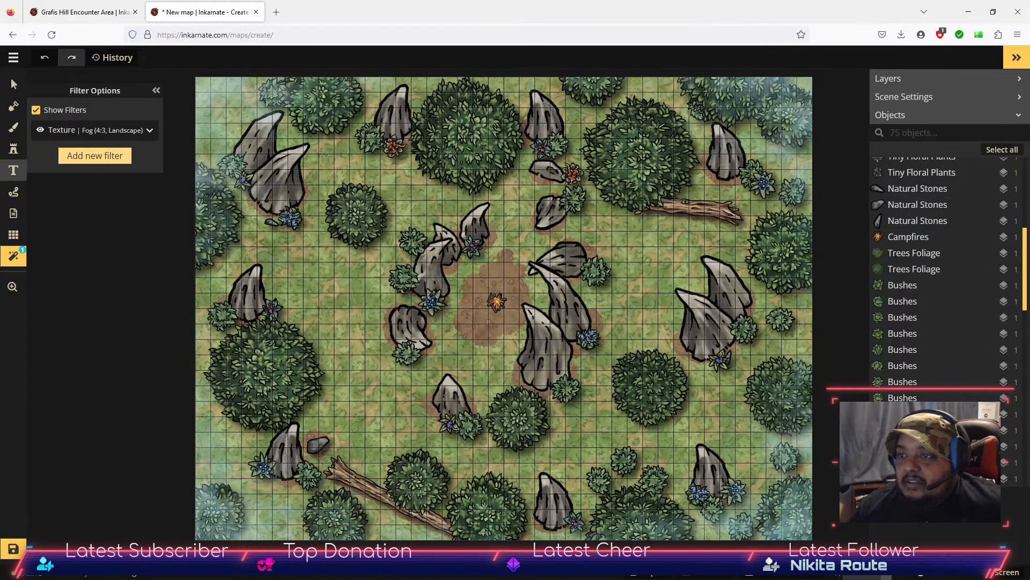
click(99, 156)
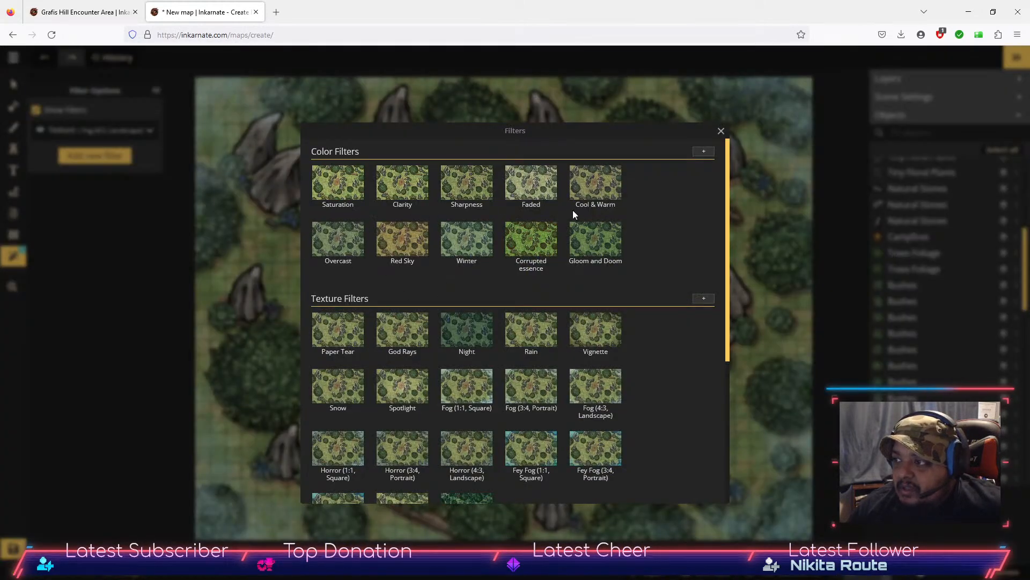
click(345, 246)
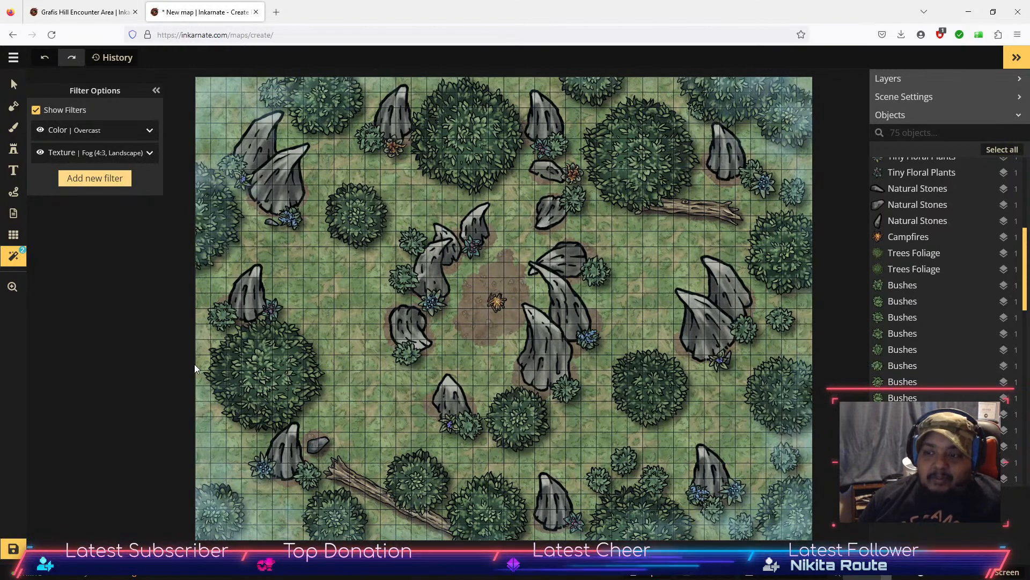
Step: Save the map under the name Forest Bones
click(13, 548)
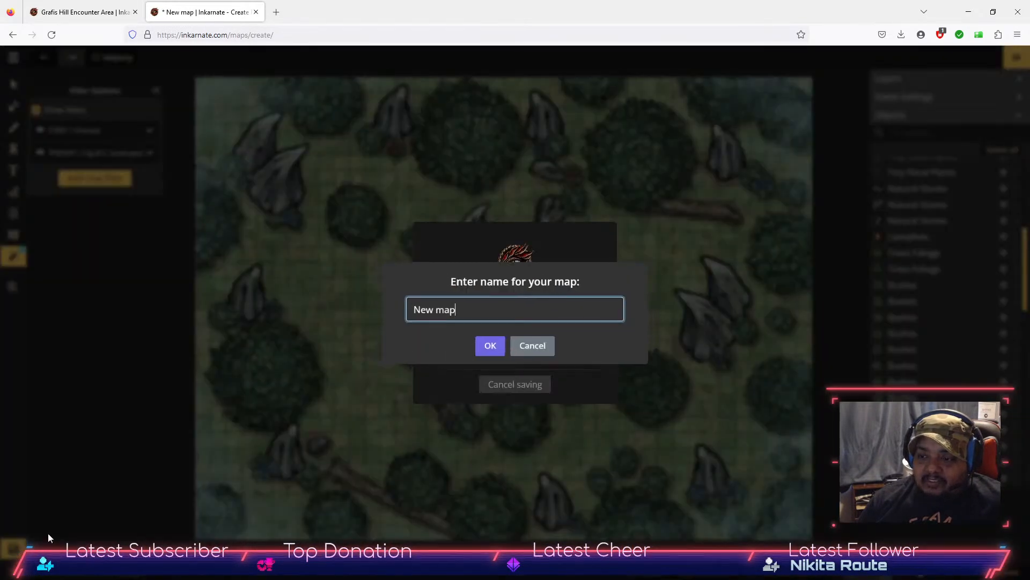
drag(481, 314, 375, 304)
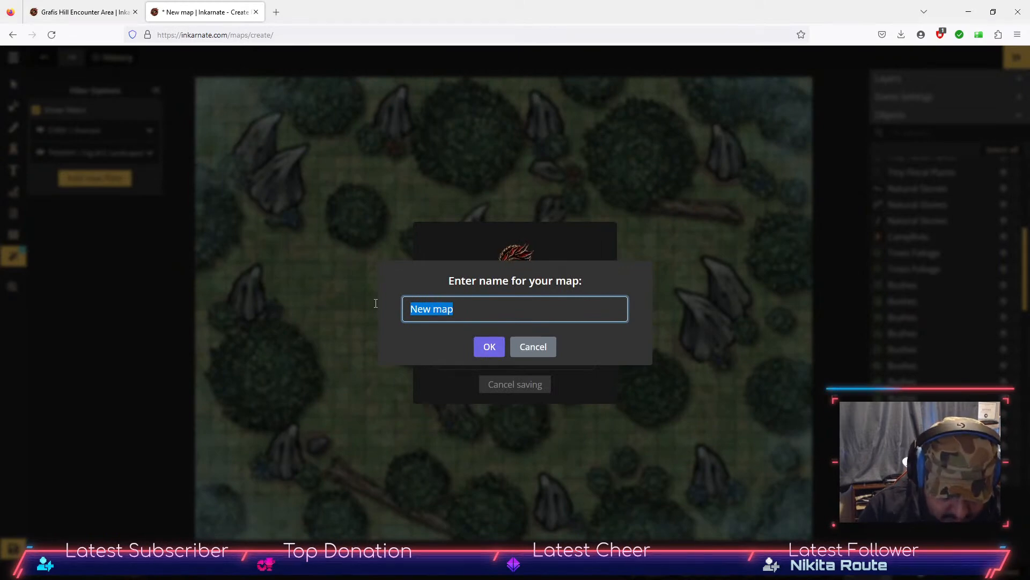
text(Forest Bone)
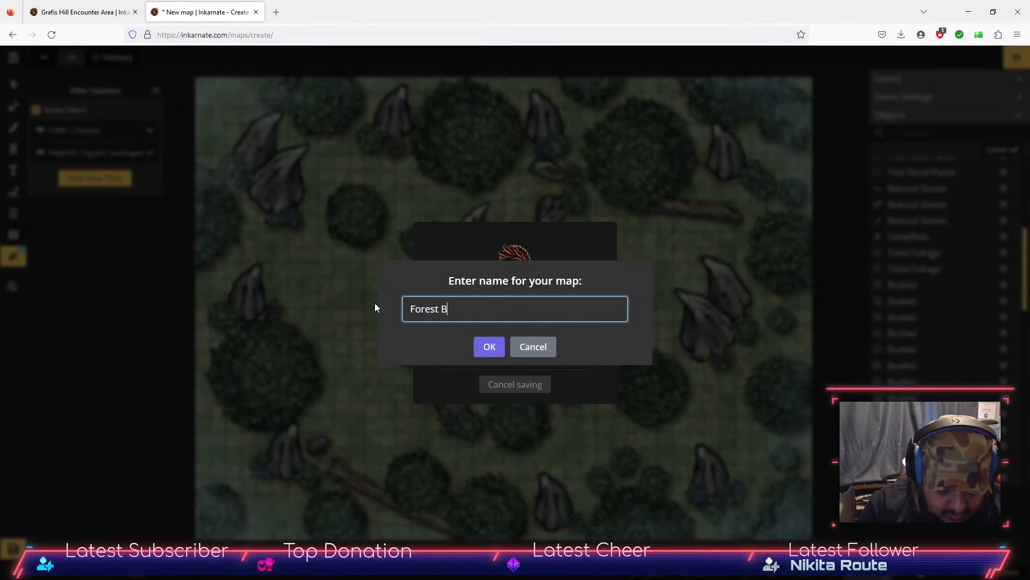
text(s)
click(497, 349)
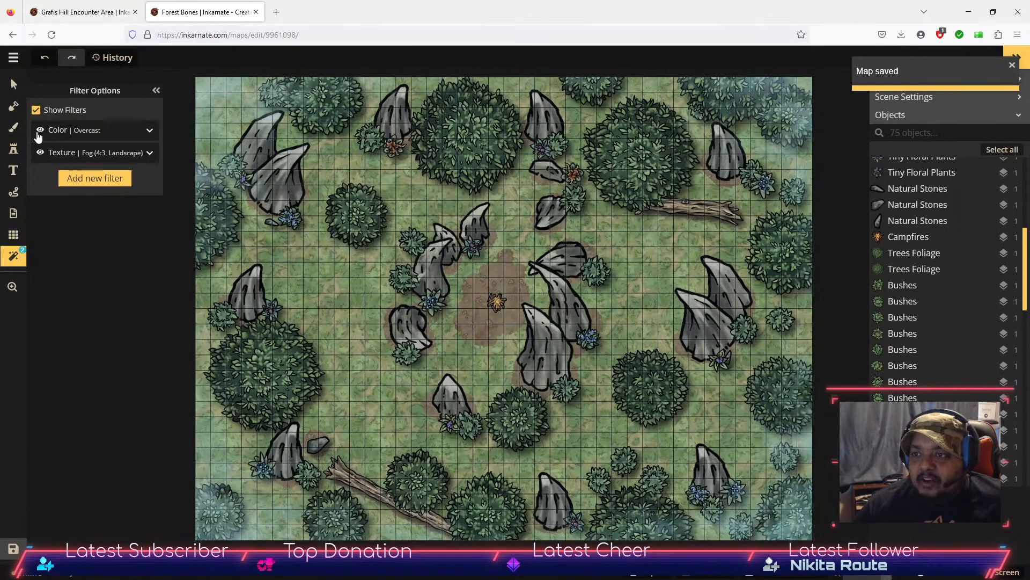
Step: Hide the Overcast and Fog filters to compare the map without them, and show both again
click(38, 131)
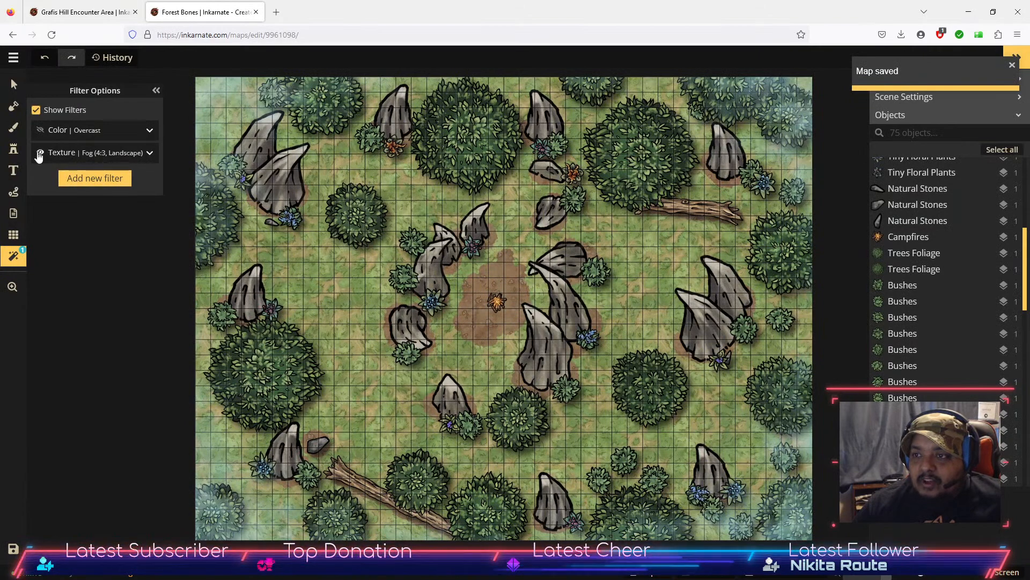
click(40, 152)
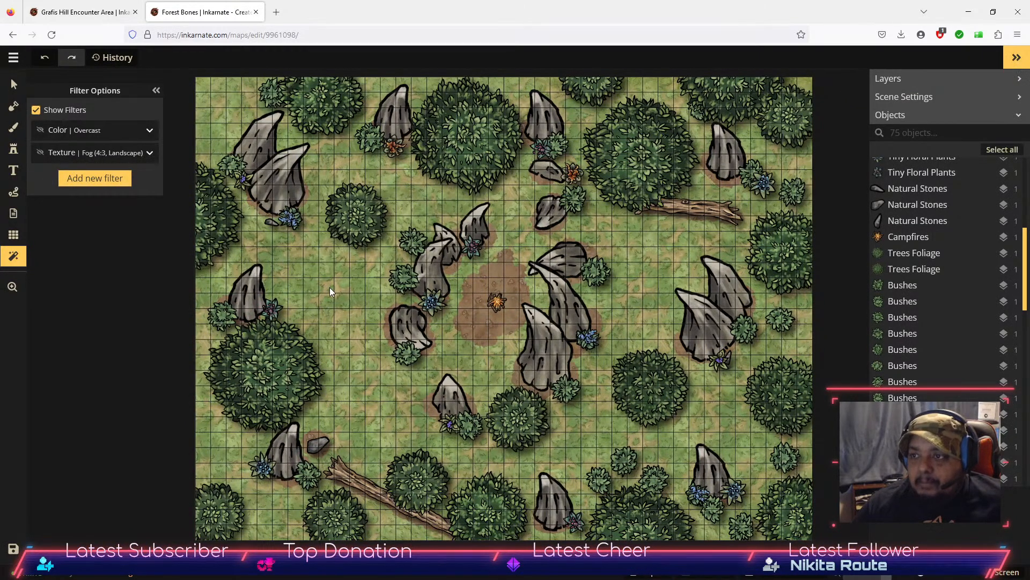
click(39, 153)
click(40, 132)
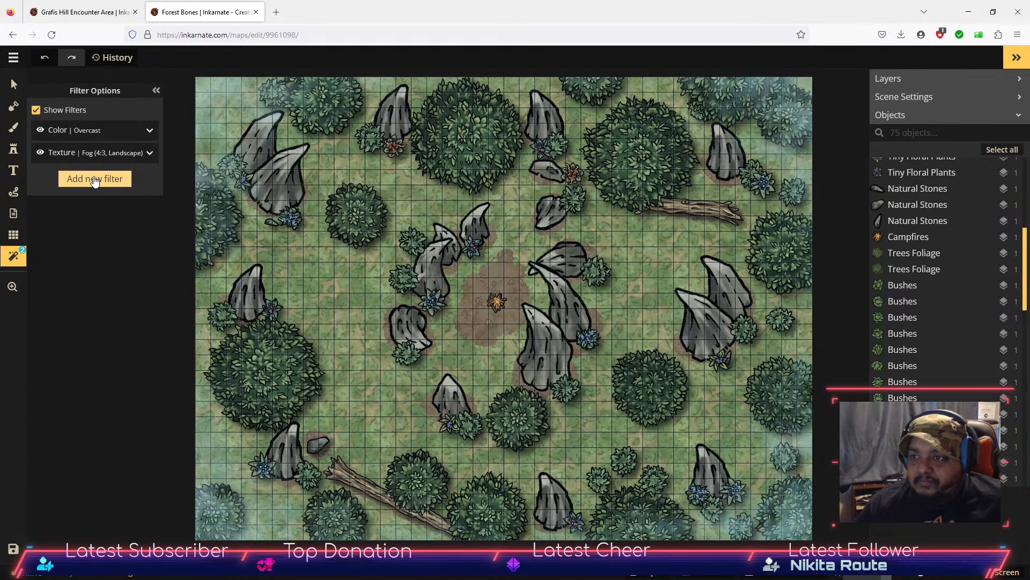
Step: Add the Fey Fog (3:4, Portrait) texture filter to the map
scroll(492, 340, down, 4)
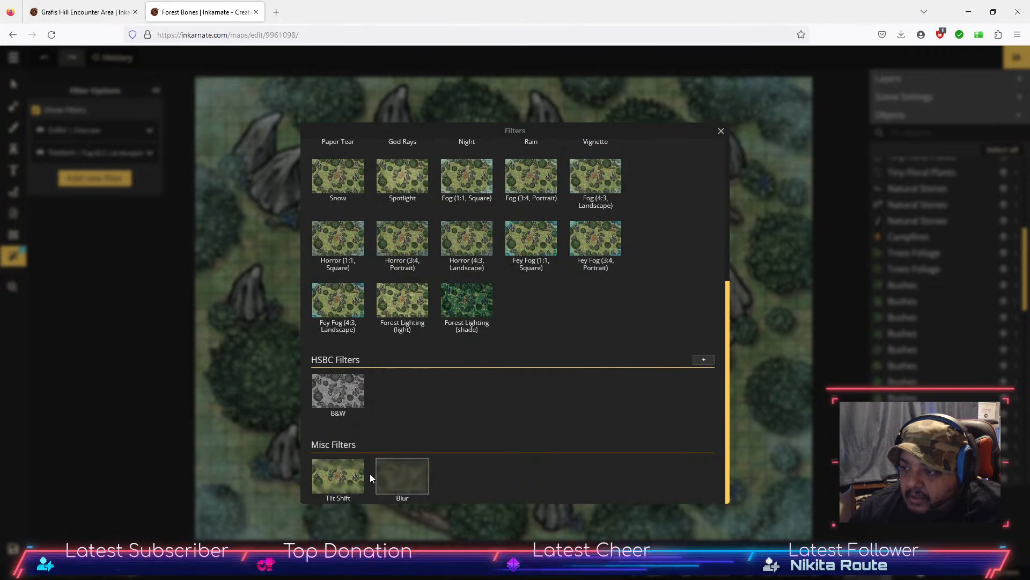
scroll(603, 314, up, 2)
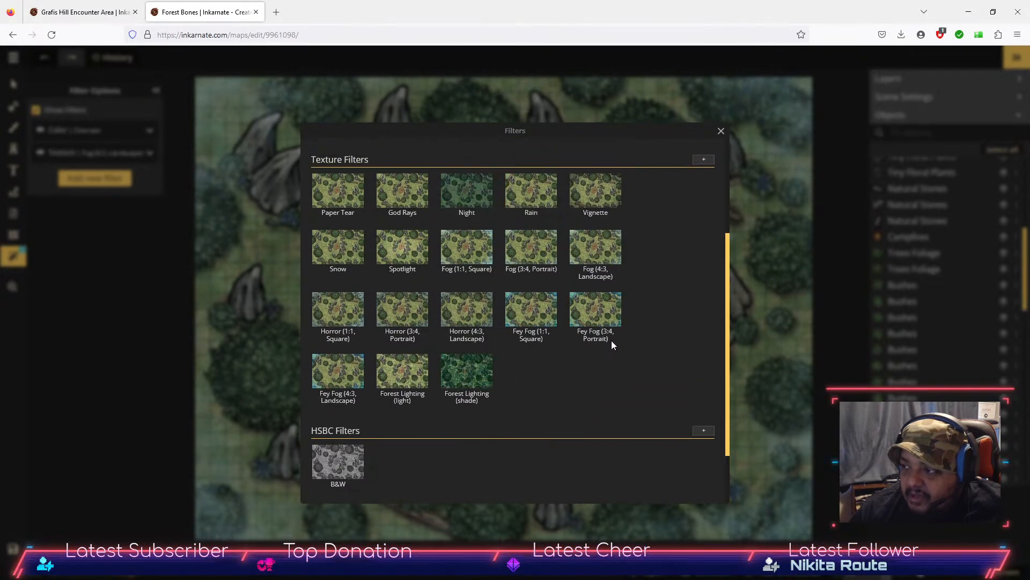
click(598, 308)
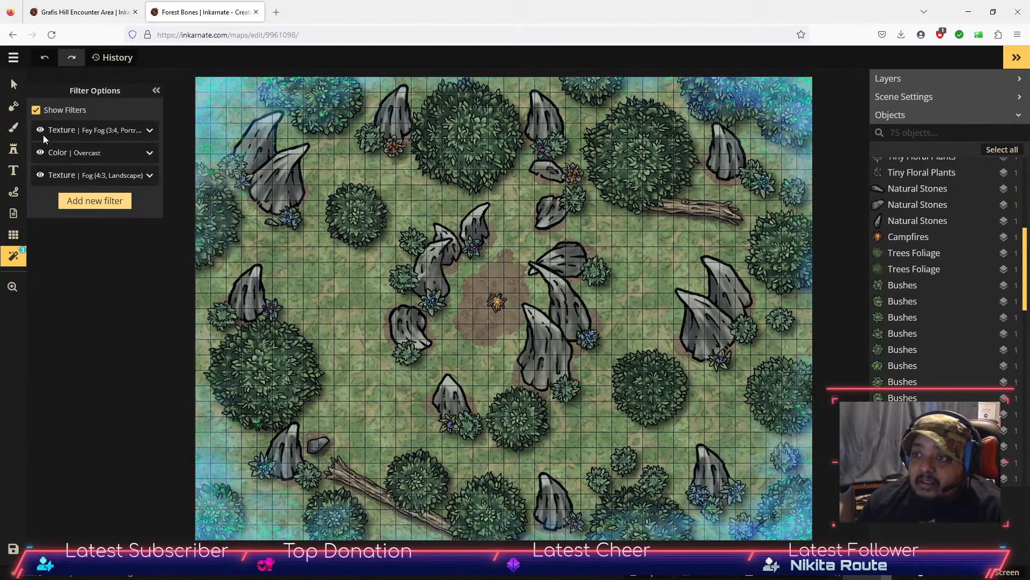
Step: Compare the map with and without the Fog (4:3, Landscape) filter, then hide both that filter and Overcast
click(40, 175)
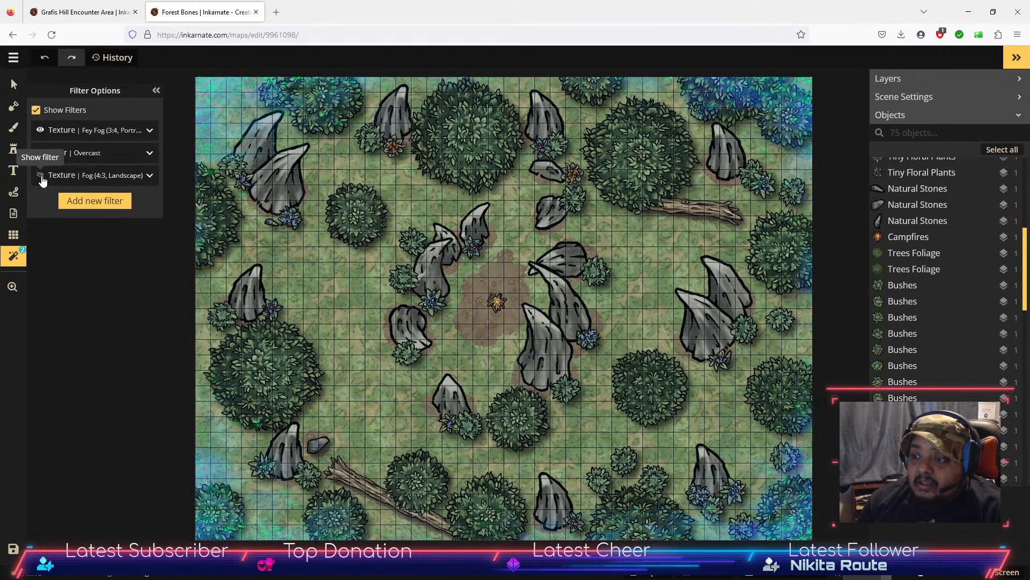
click(42, 177)
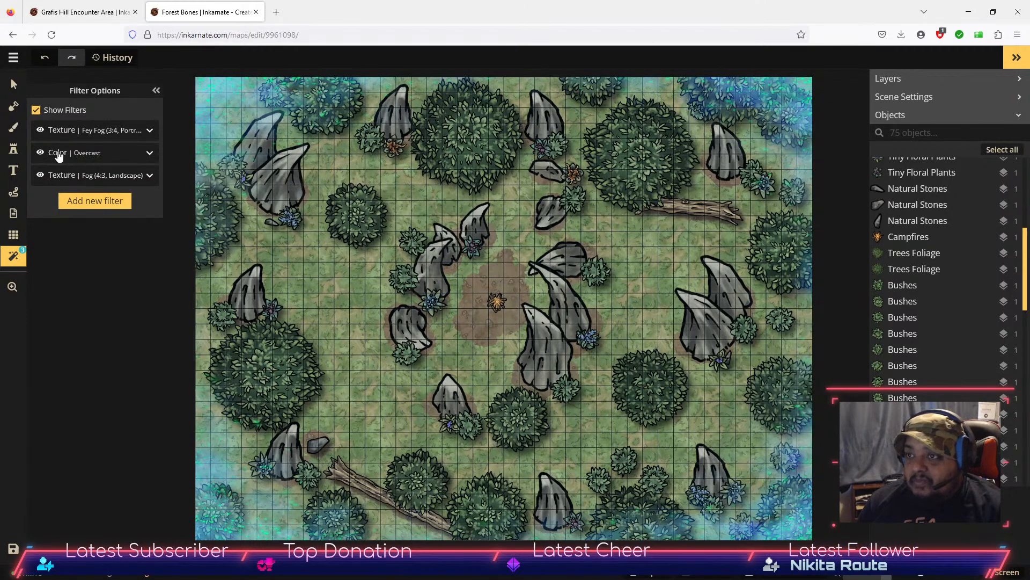
click(40, 175)
click(40, 153)
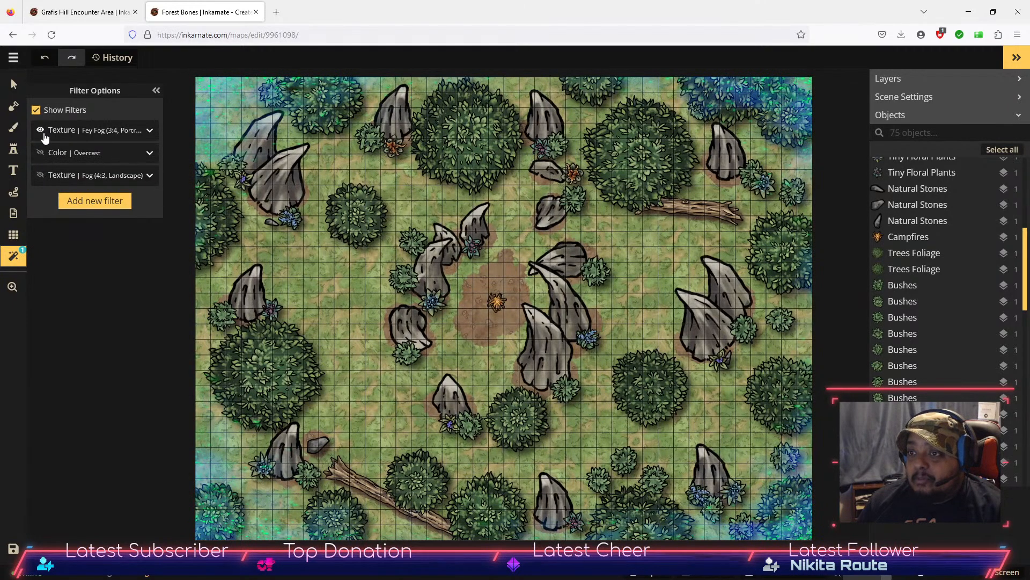
Step: Hide the Fey Fog (3:4, Portrait) texture filter, close the filter options and save the Forest Bones map
click(40, 130)
click(157, 91)
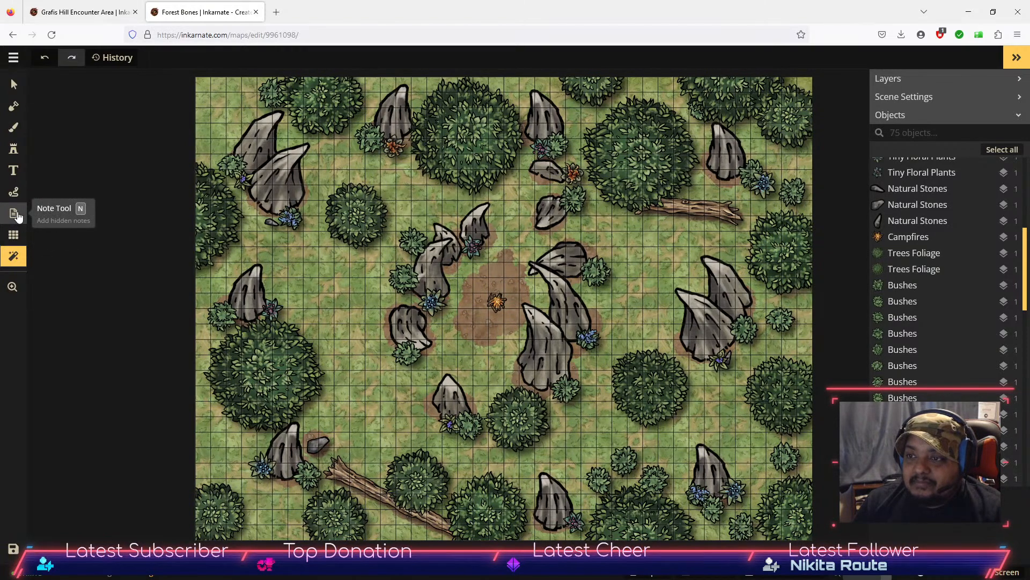
click(17, 153)
click(17, 153)
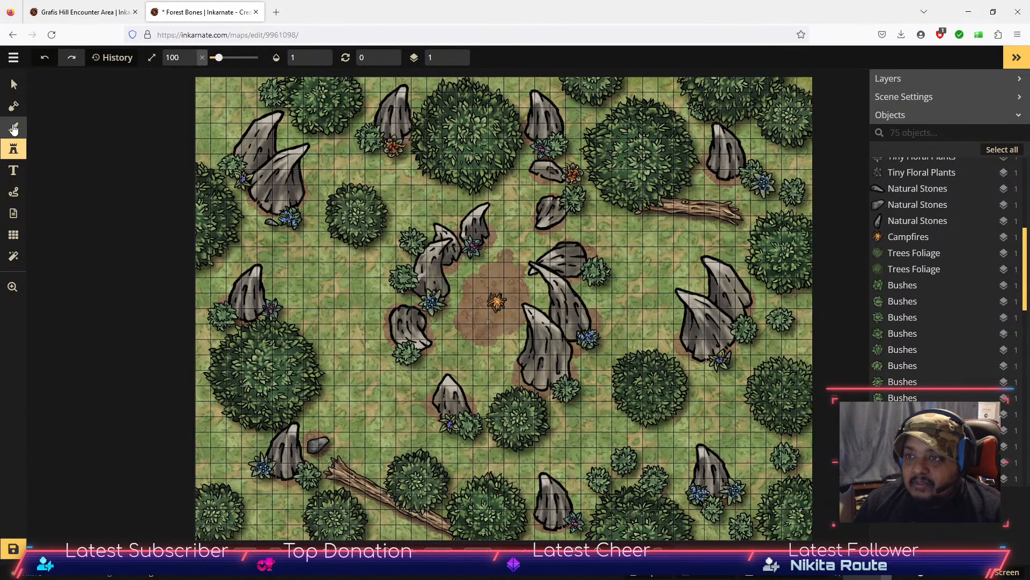
click(13, 549)
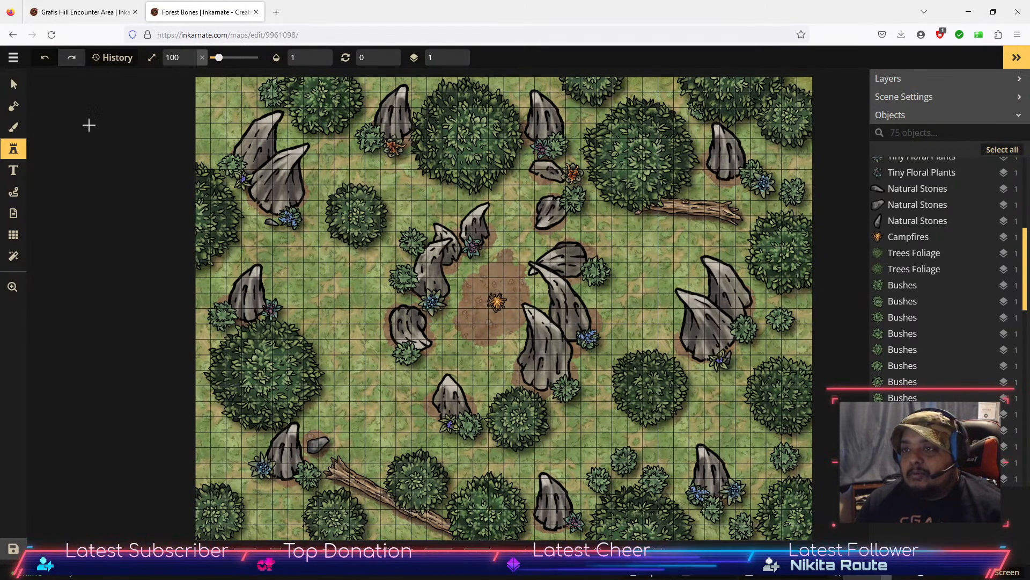
Step: Return to the map list and create a new Watercolor Battlemaps map with Medium (2K) resolution and the Landscape 40 x 30 tile ratio
click(14, 62)
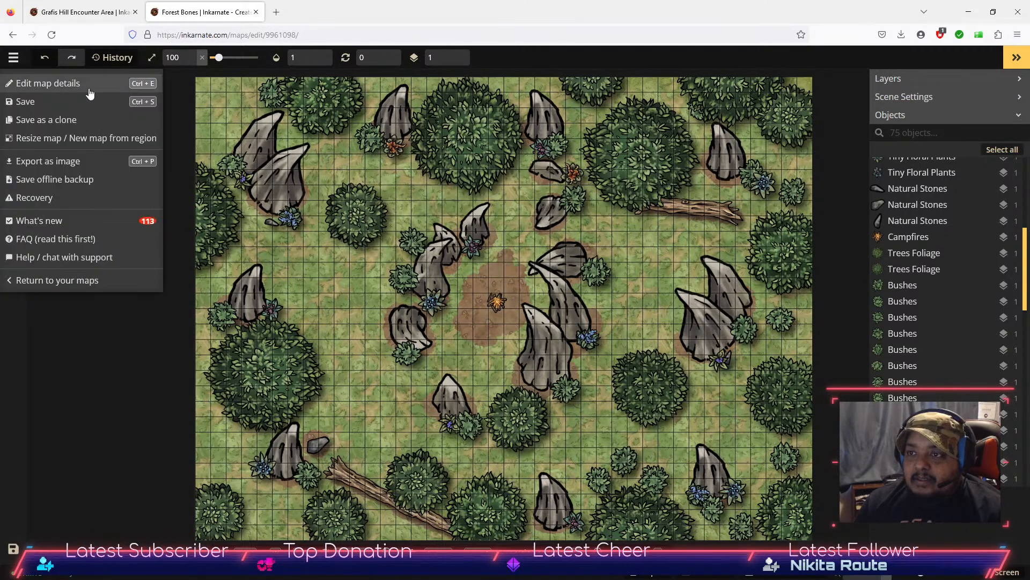
click(12, 35)
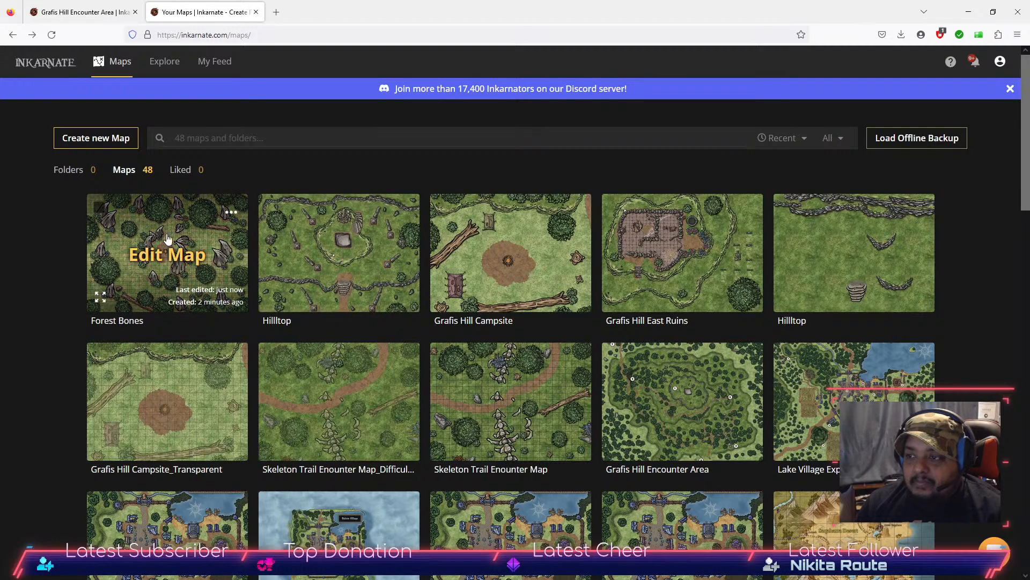
click(99, 134)
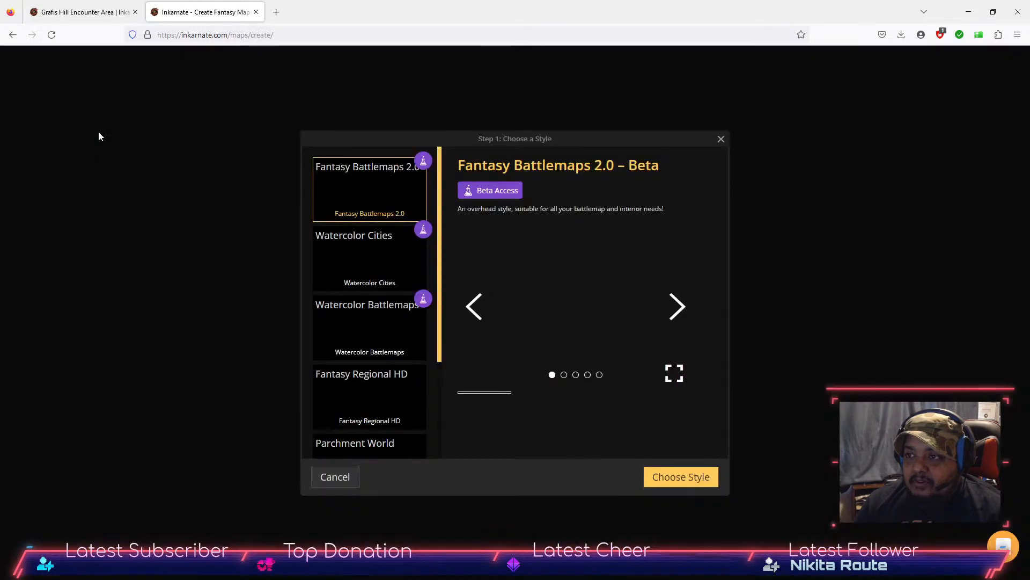
scroll(384, 322, down, 3)
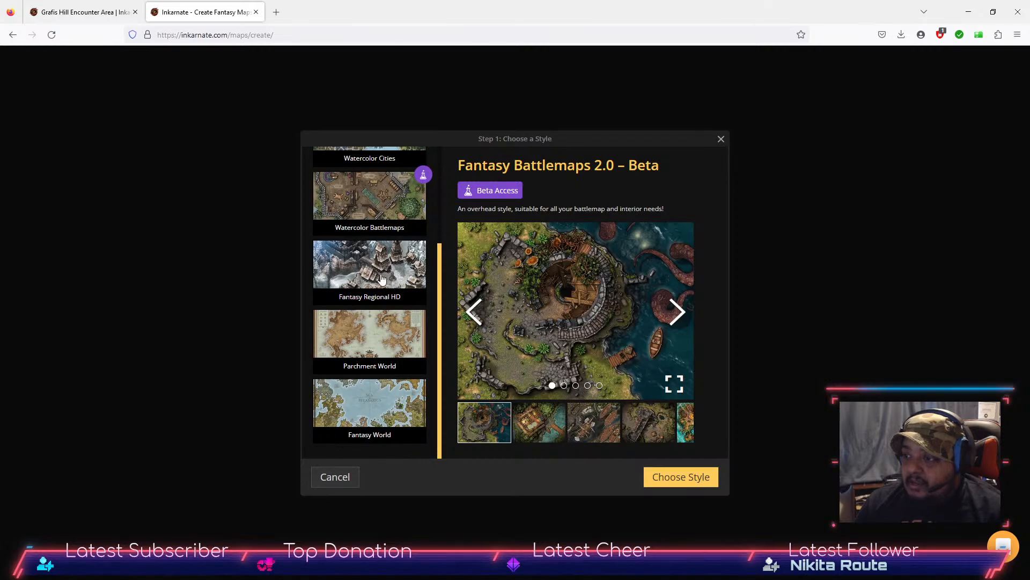
scroll(375, 252, up, 1)
click(376, 254)
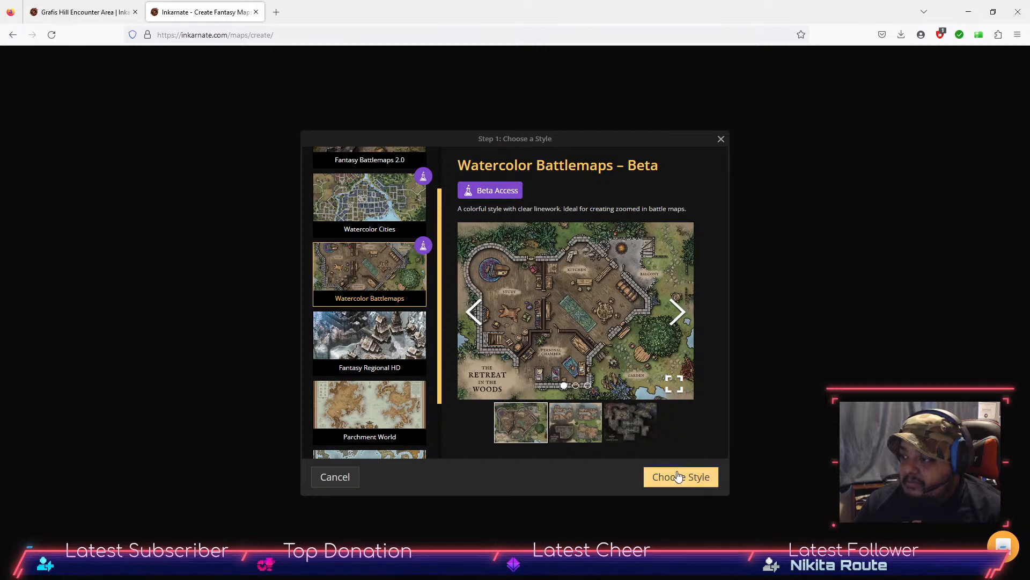
click(685, 483)
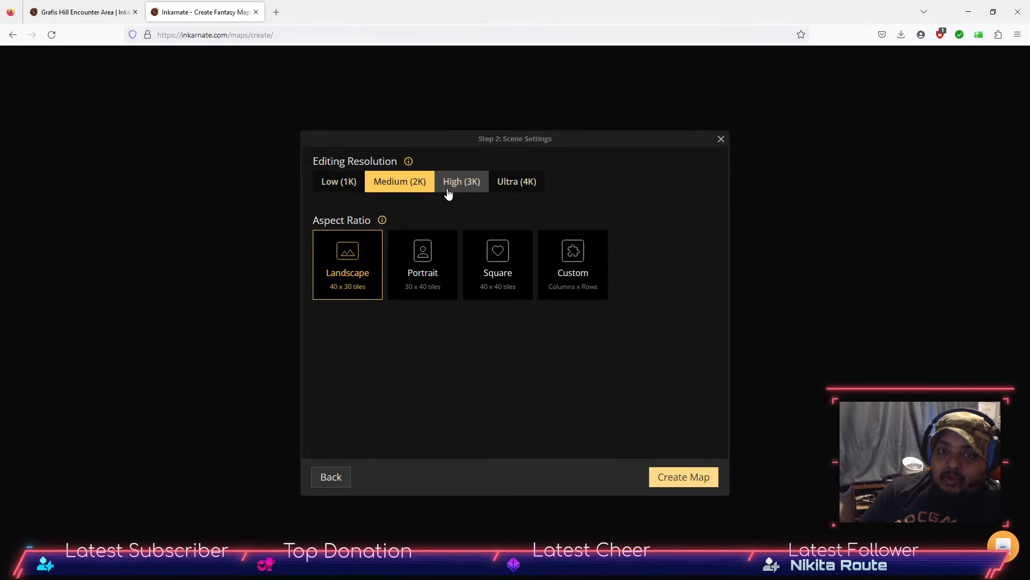
click(701, 478)
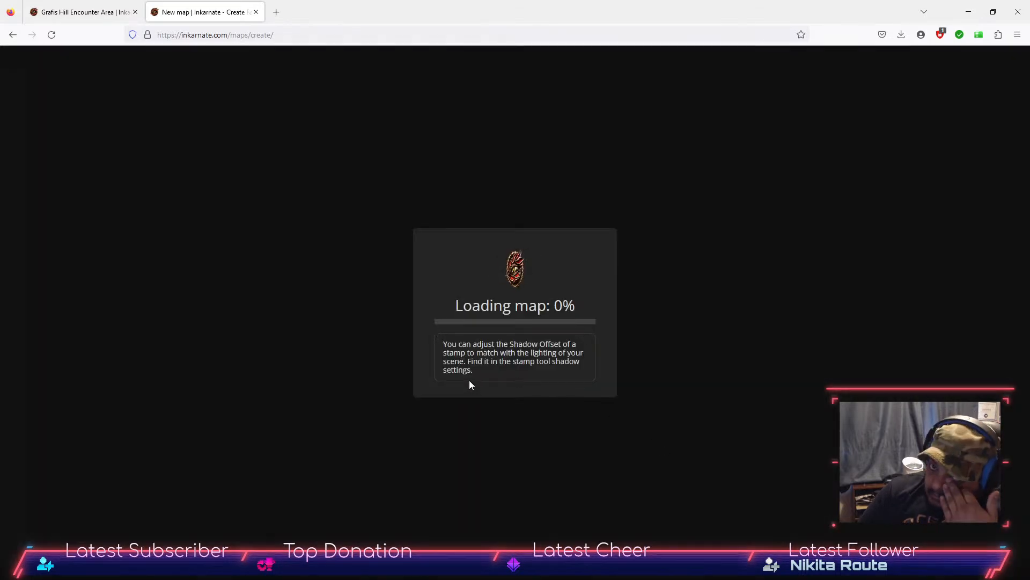
Step: Examine the area around marker 3 on the Grafis Hill Encounter Area map for reference, and return to the new map
click(78, 4)
scroll(385, 237, up, 3)
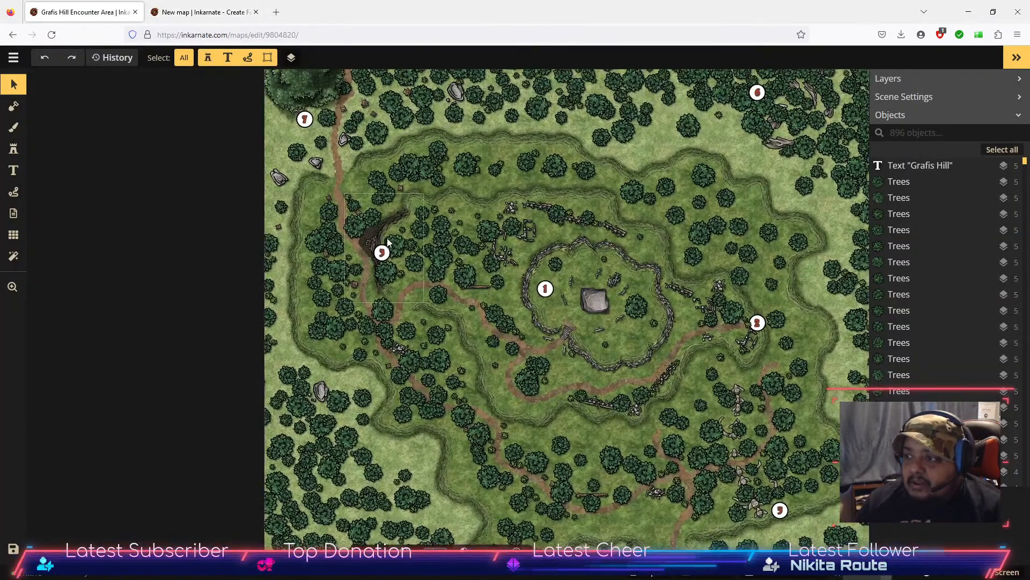
scroll(385, 237, up, 5)
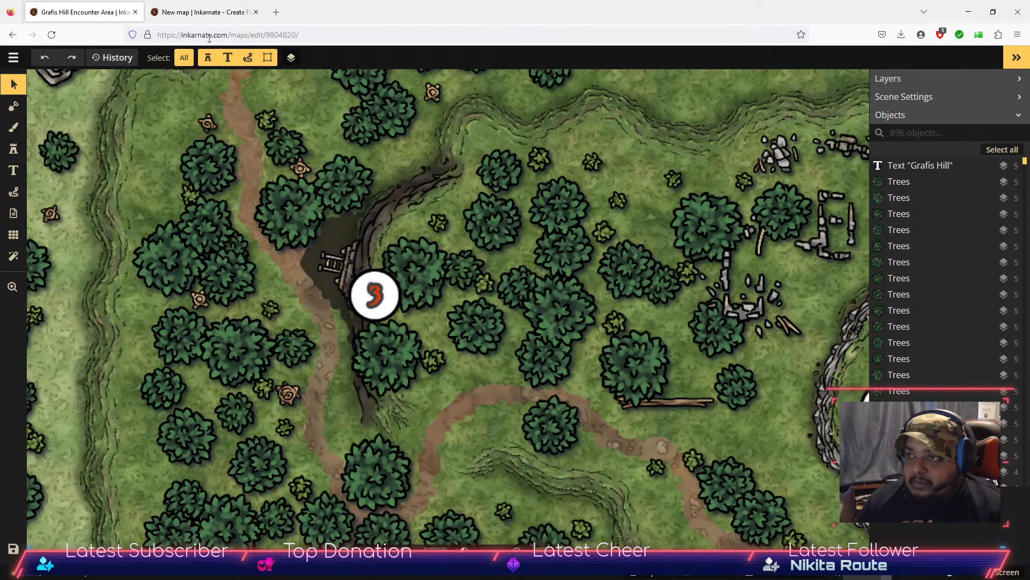
click(201, 13)
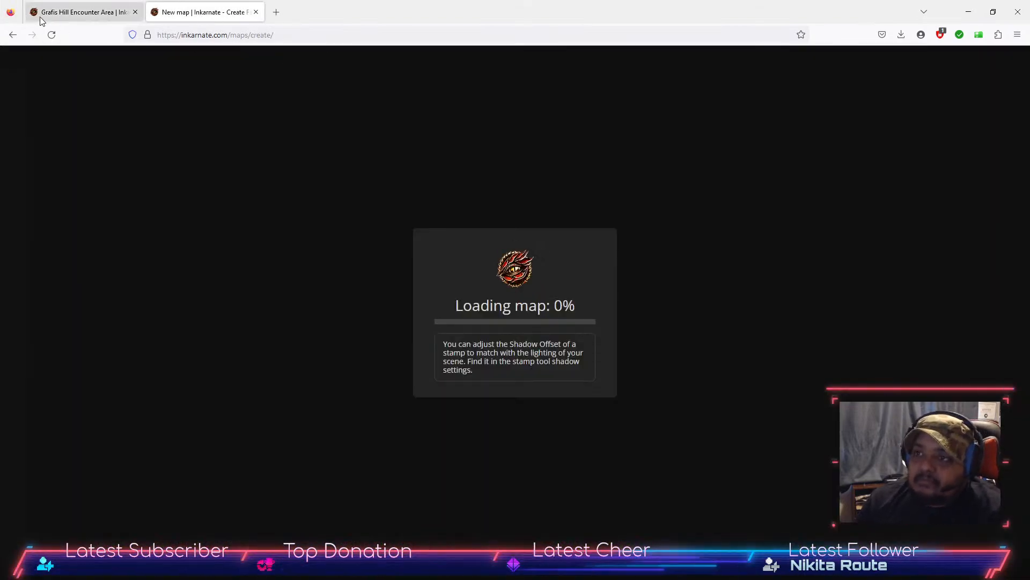
click(70, 14)
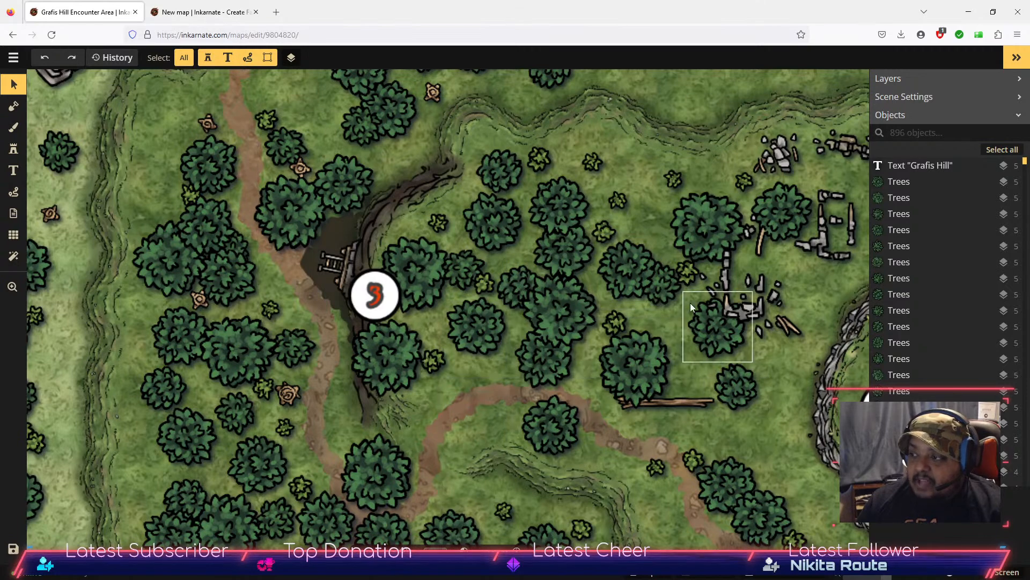
click(210, 11)
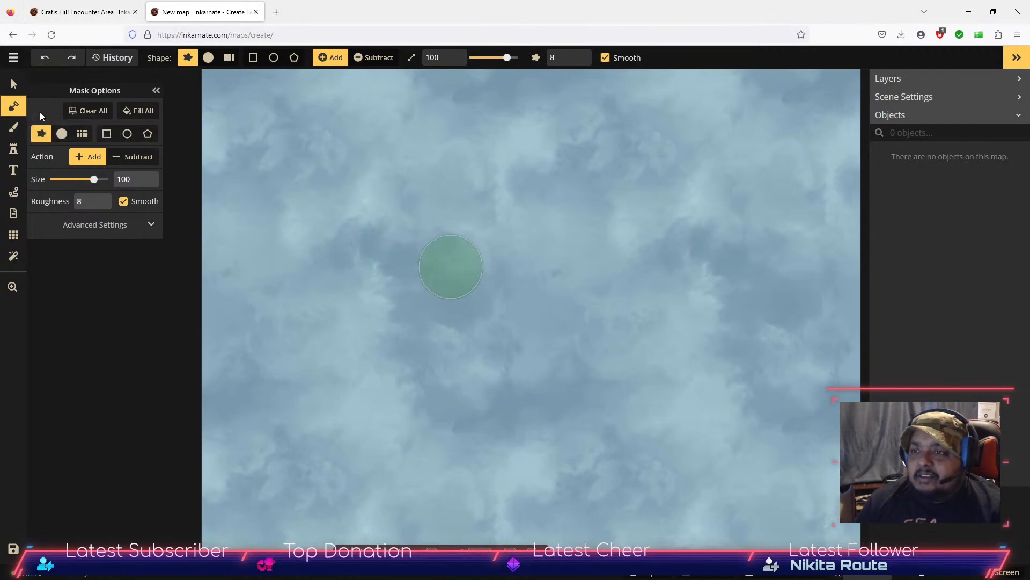
Step: Cover the whole new map with land using the circular mask brush at size 200
click(13, 107)
click(13, 107)
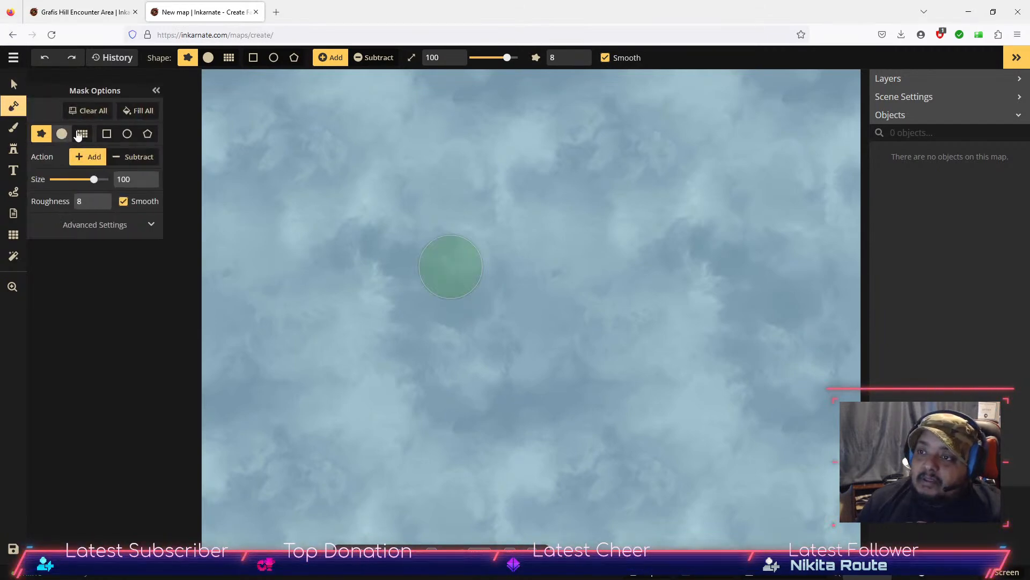
click(61, 134)
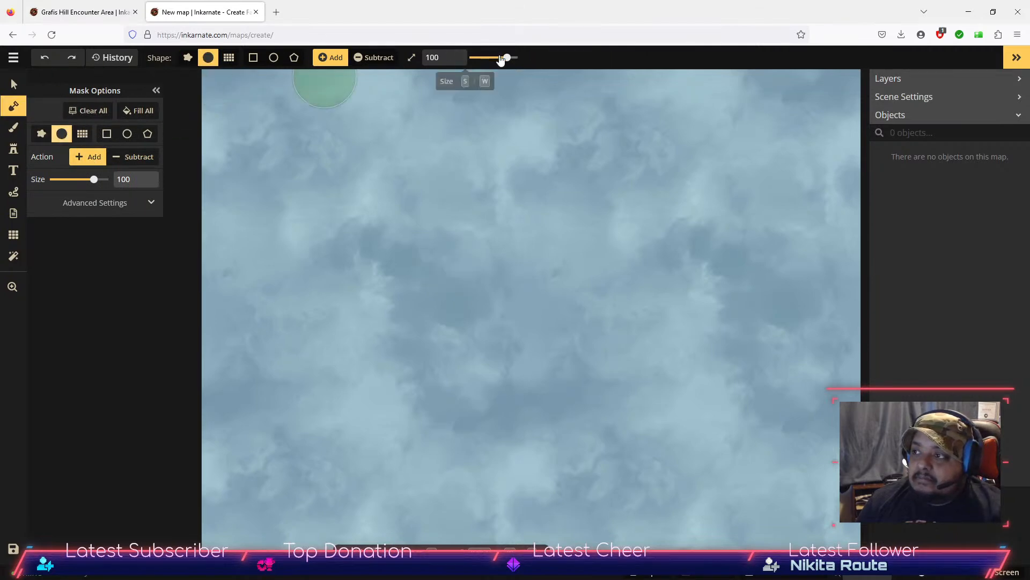
drag(508, 57, 517, 57)
mouse_move(241, 104)
mouse_down()
mouse_move(533, 111)
mouse_move(877, 97)
mouse_move(892, 111)
mouse_move(891, 180)
mouse_move(701, 188)
mouse_move(198, 179)
mouse_move(199, 235)
mouse_move(307, 256)
mouse_move(853, 265)
mouse_move(906, 294)
mouse_move(885, 355)
mouse_move(381, 338)
mouse_move(200, 347)
mouse_move(192, 391)
mouse_move(330, 431)
mouse_move(610, 411)
mouse_move(828, 416)
mouse_move(865, 433)
mouse_move(706, 489)
mouse_move(356, 470)
mouse_move(181, 486)
mouse_move(232, 537)
mouse_move(641, 553)
mouse_move(927, 547)
mouse_up()
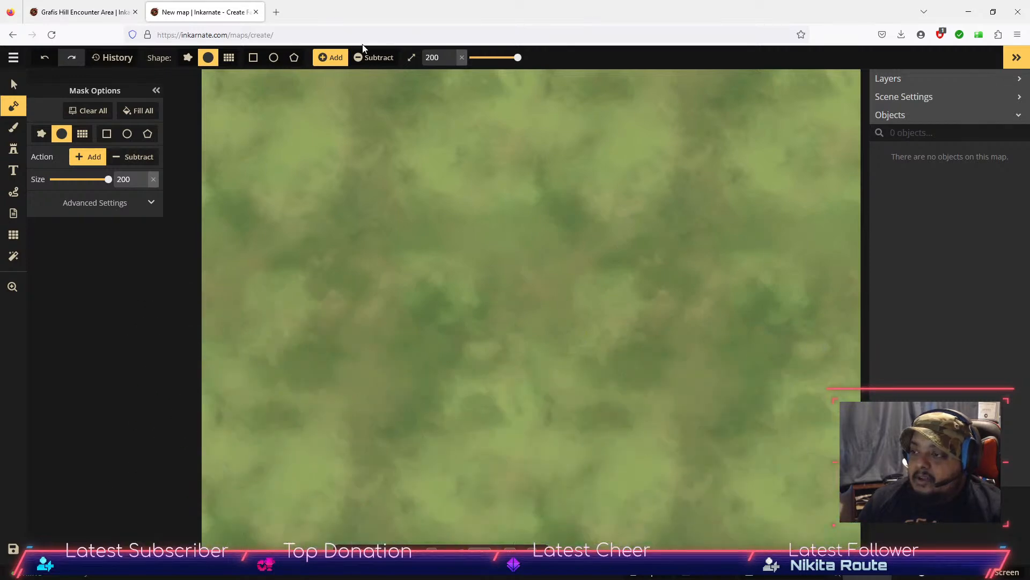
Step: Choose the medium-blue second texture of the Water Textures pack for the background layer brush
click(14, 133)
click(59, 166)
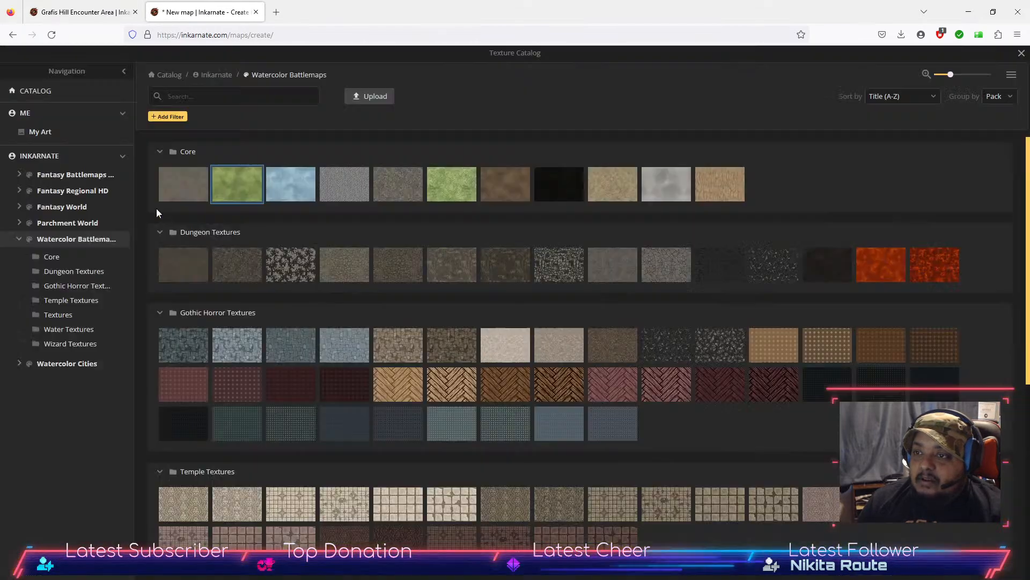
scroll(419, 337, down, 5)
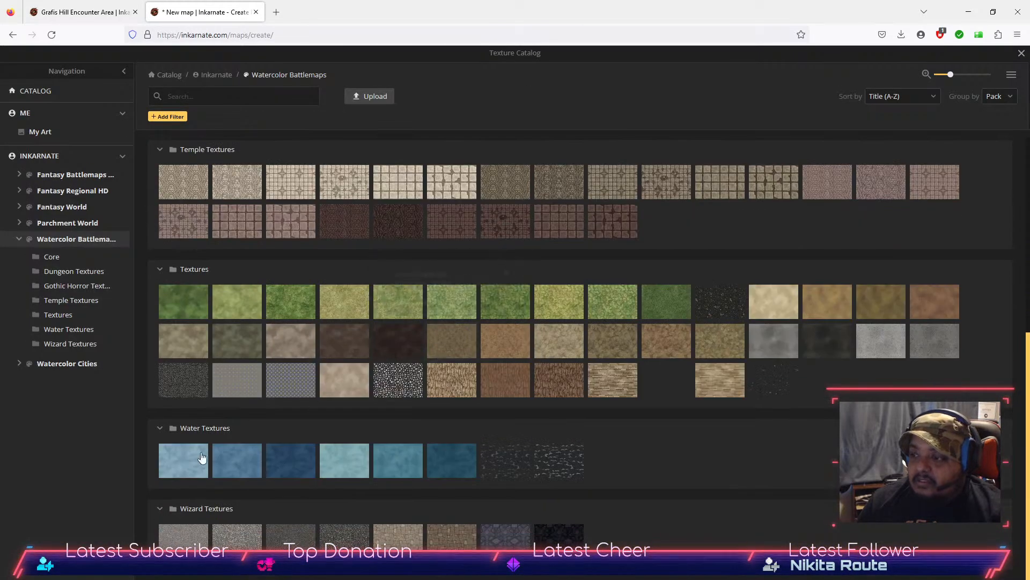
click(246, 464)
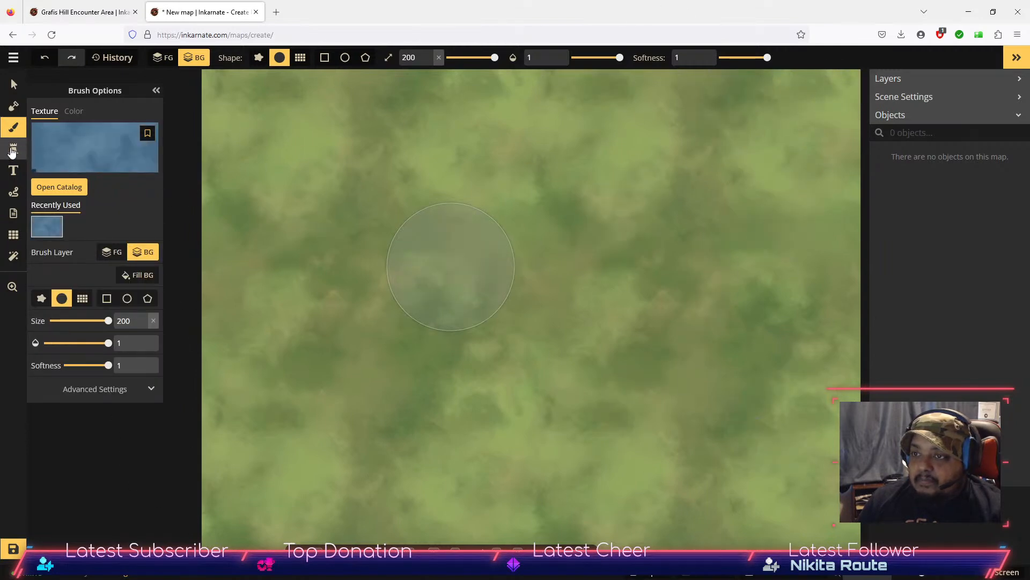
Step: Try subtracting a winding river across the upper map with the size 30 mask brush, and fill it back with land at size 200
click(11, 109)
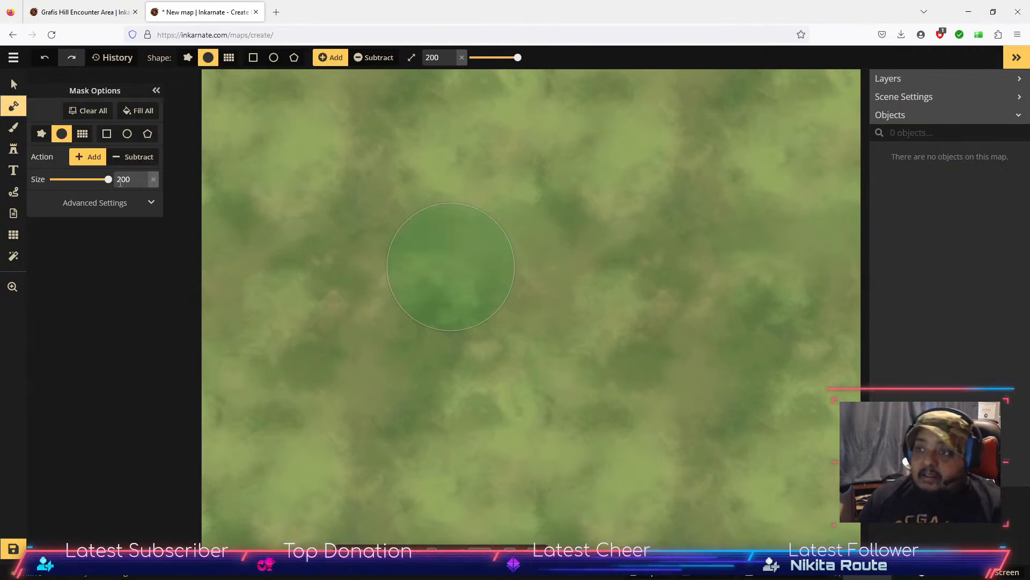
click(135, 160)
mouse_move(453, 137)
mouse_down()
mouse_move(727, 260)
mouse_move(800, 257)
mouse_up()
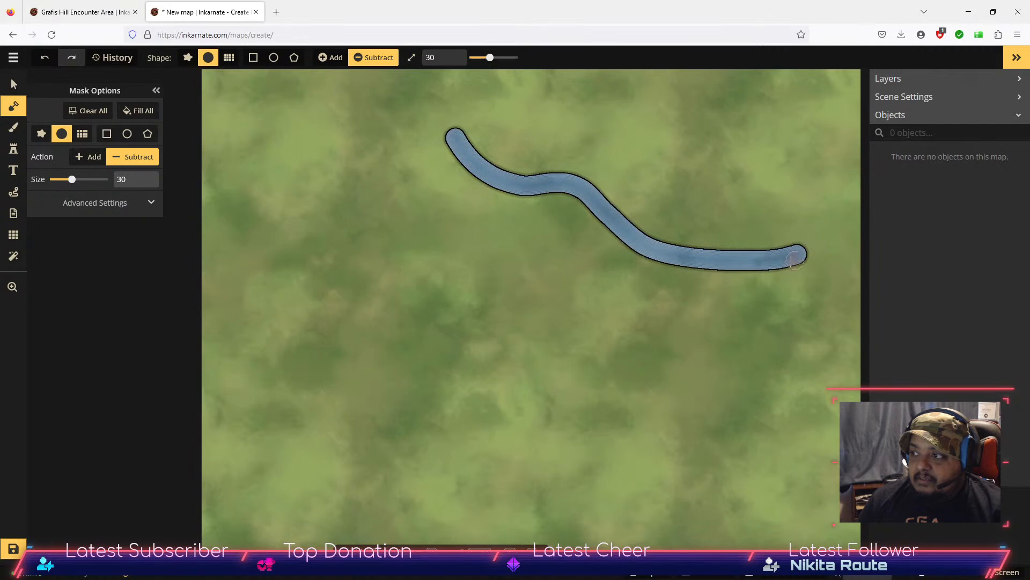
mouse_move(453, 139)
mouse_down()
mouse_move(410, 127)
mouse_move(328, 144)
mouse_move(265, 108)
mouse_move(239, 63)
mouse_move(207, 73)
mouse_up()
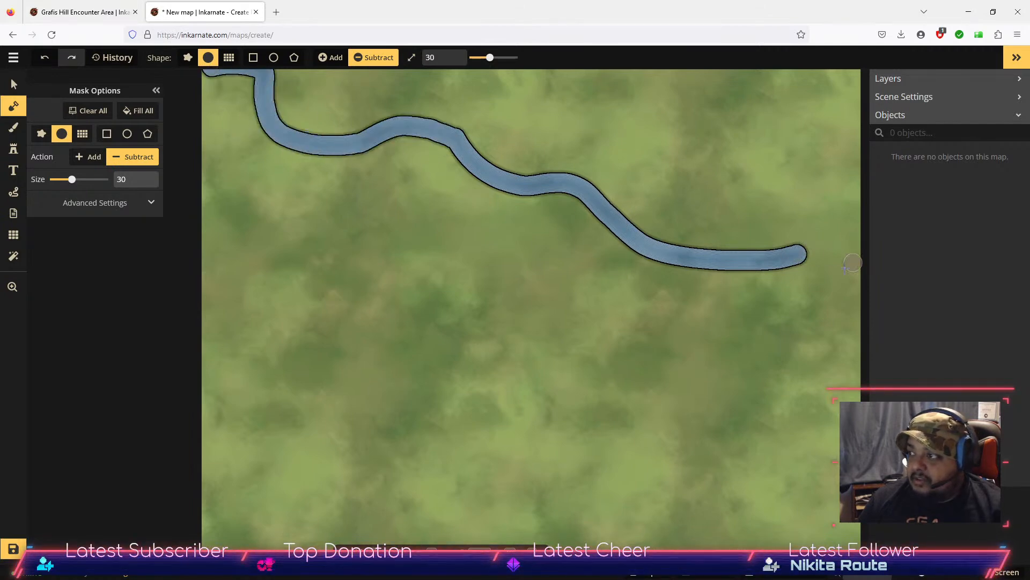
click(92, 156)
mouse_move(212, 75)
mouse_down()
mouse_move(233, 69)
mouse_move(239, 82)
mouse_move(679, 209)
mouse_move(817, 272)
mouse_up()
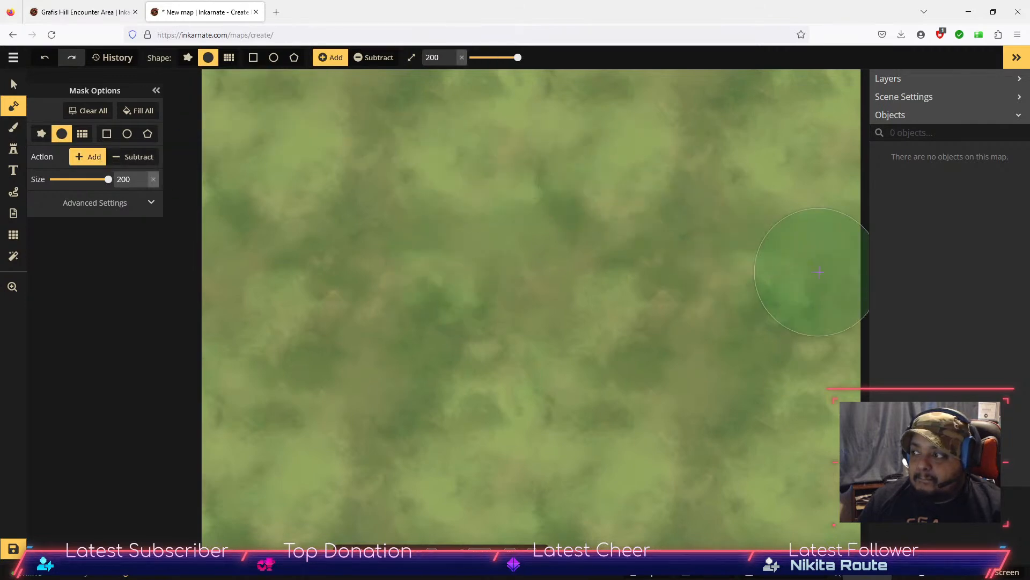
Step: Try a dark green ground texture on the foreground layer by painting it over the upper half of the map at size 200
click(13, 127)
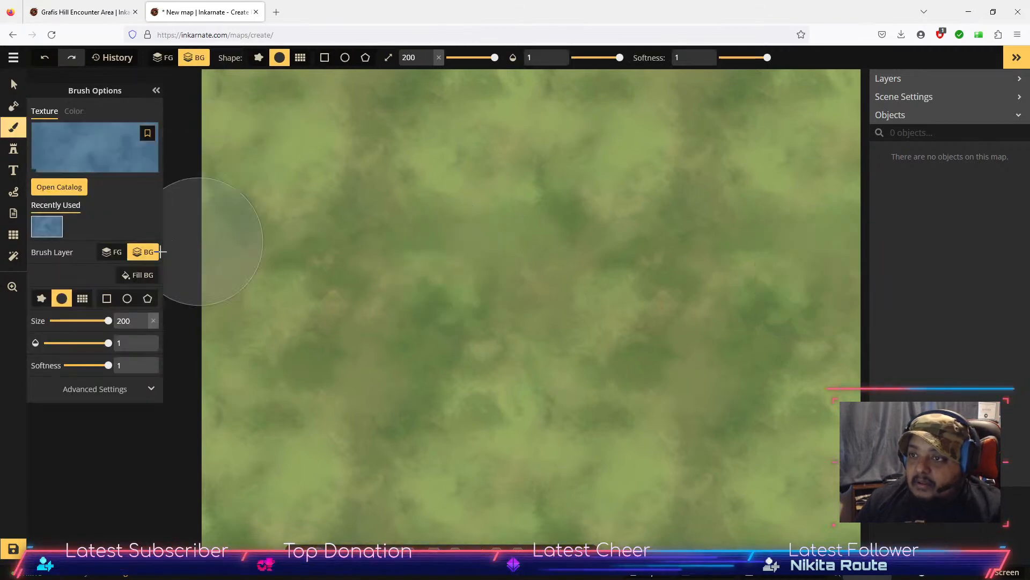
click(59, 187)
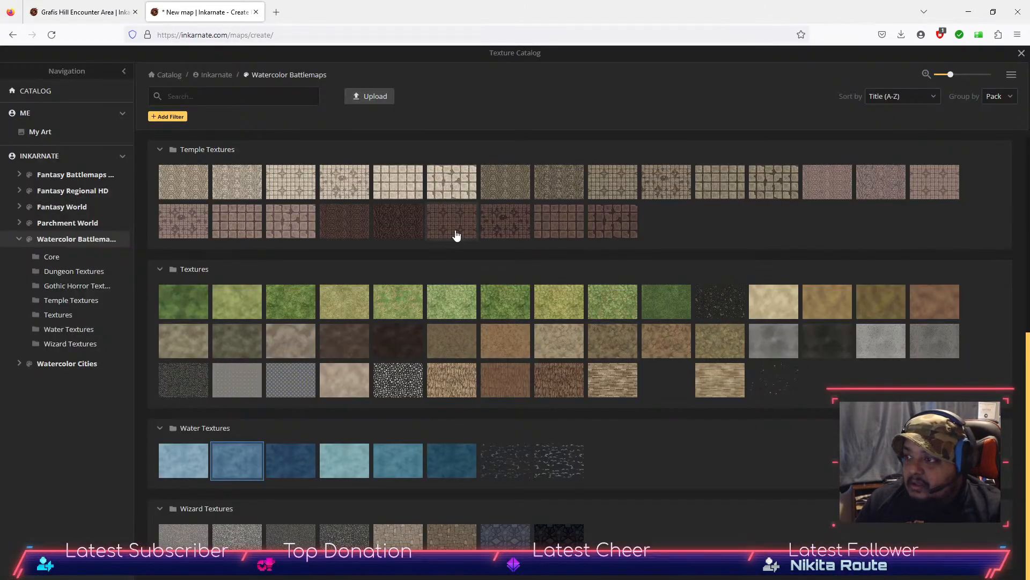
click(499, 310)
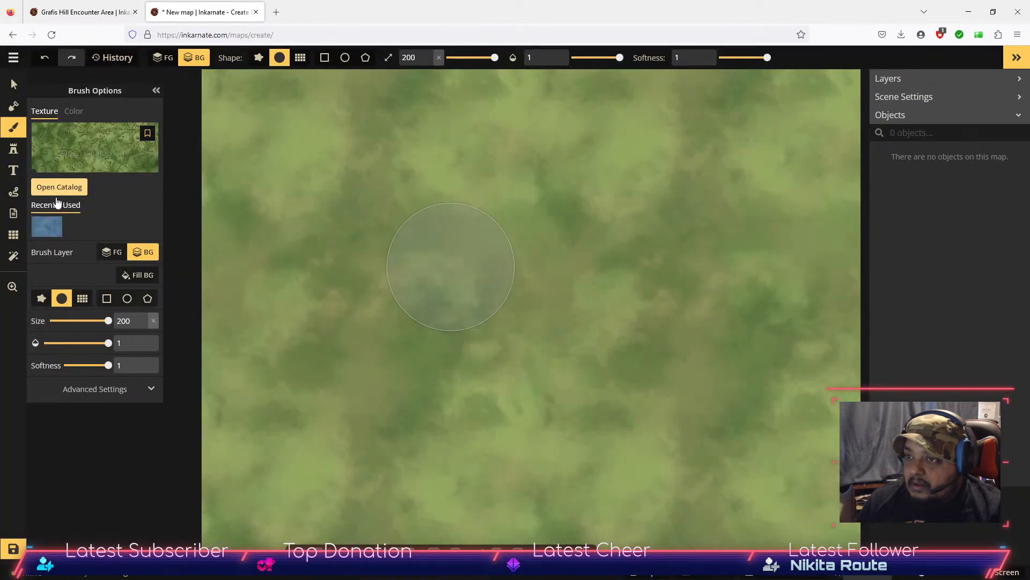
click(60, 187)
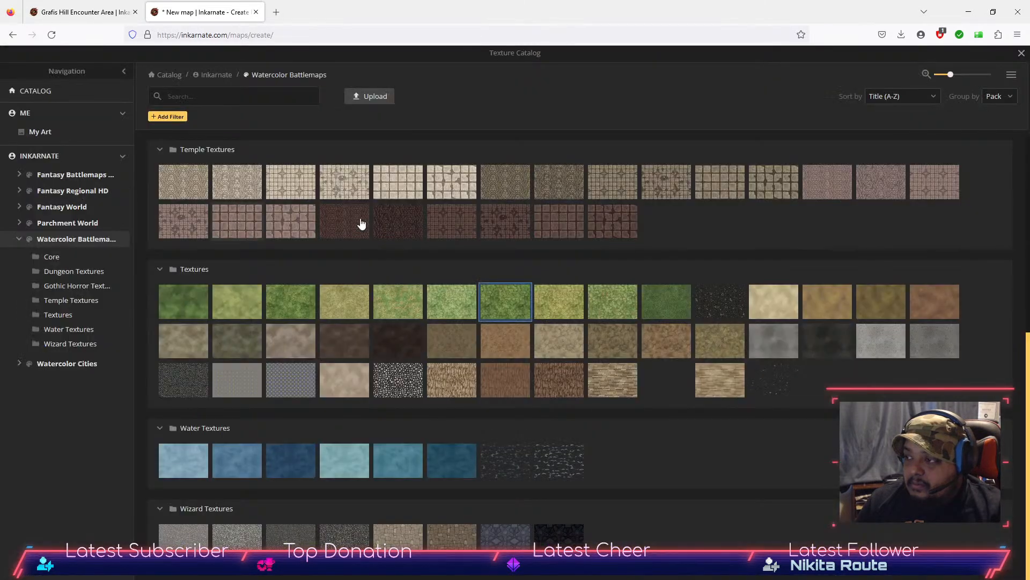
click(667, 317)
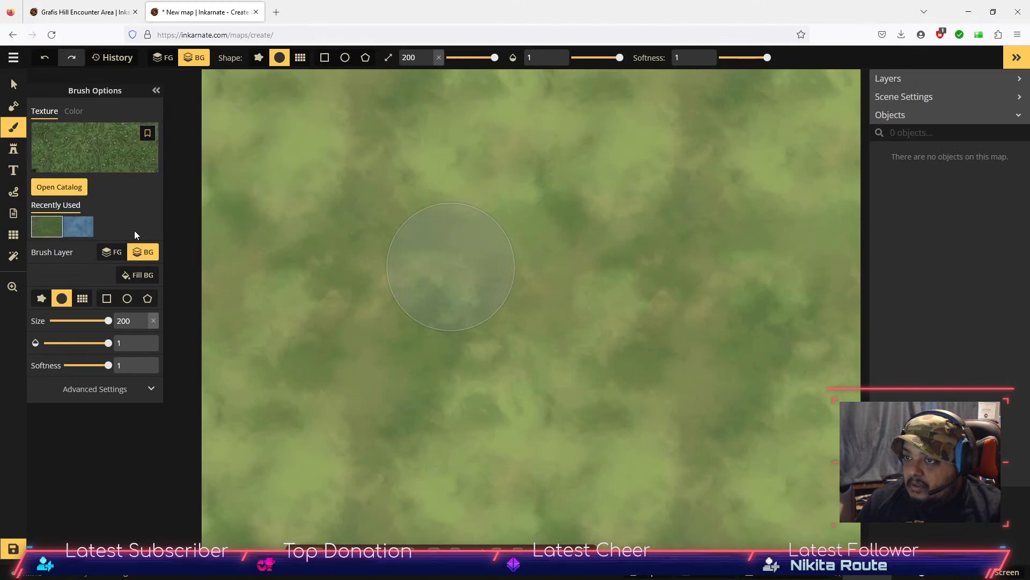
click(112, 252)
mouse_move(209, 129)
mouse_down()
mouse_move(582, 132)
mouse_move(801, 115)
mouse_move(836, 123)
mouse_move(715, 191)
mouse_move(140, 209)
mouse_move(409, 254)
mouse_move(855, 265)
mouse_up()
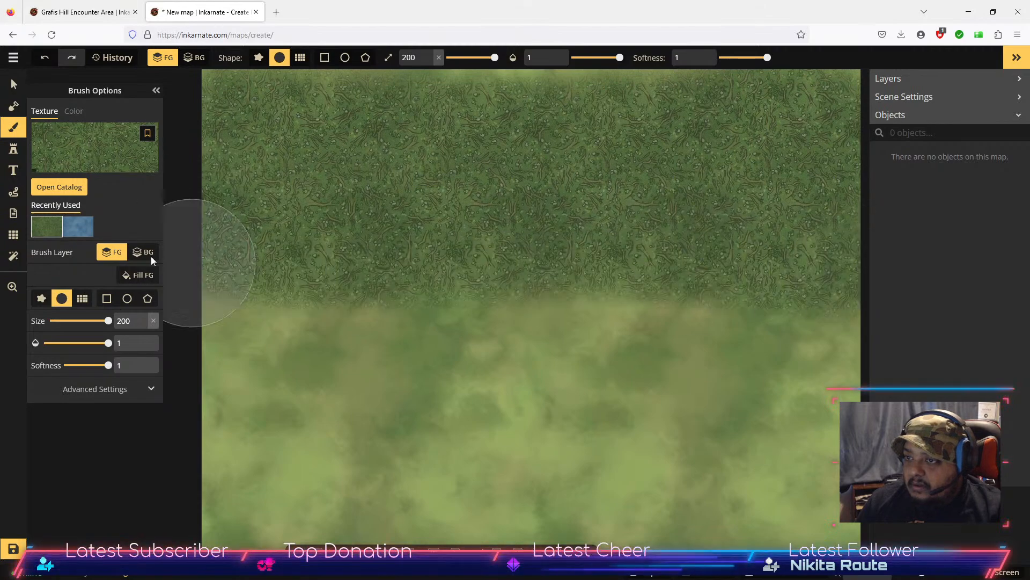
Step: Paint the entire foreground with the mottled green grass texture, third in the Textures pack, at brush size 200
click(59, 187)
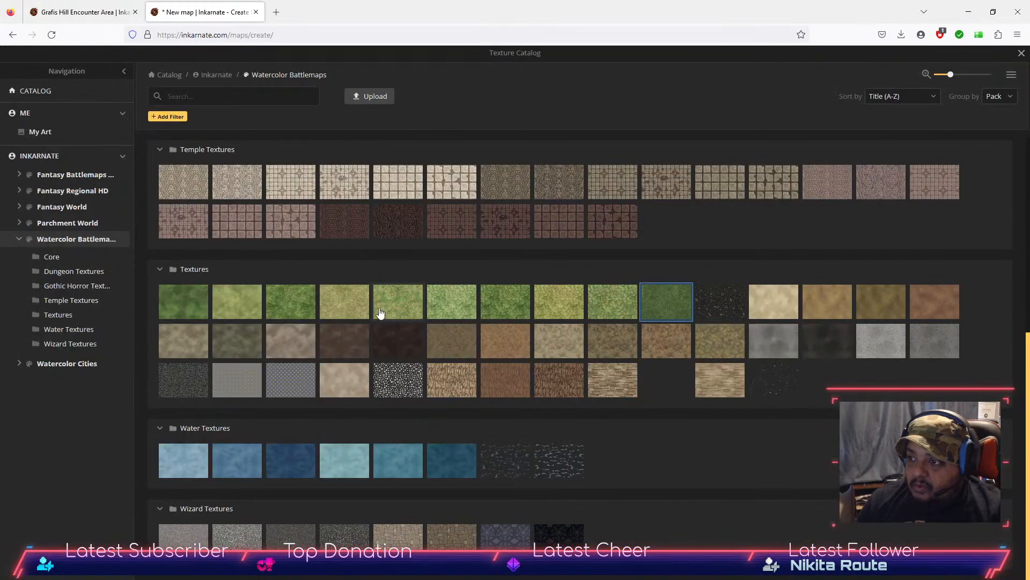
click(304, 310)
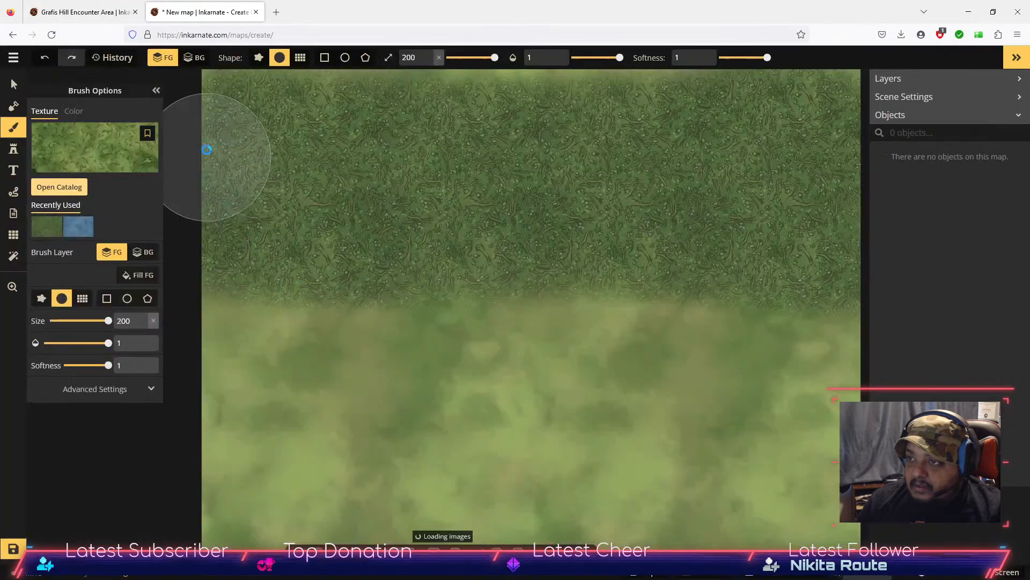
mouse_move(214, 166)
mouse_down()
mouse_move(876, 227)
mouse_move(195, 258)
mouse_move(908, 331)
mouse_move(170, 367)
mouse_move(837, 430)
mouse_move(115, 483)
mouse_move(322, 528)
mouse_move(766, 311)
mouse_up()
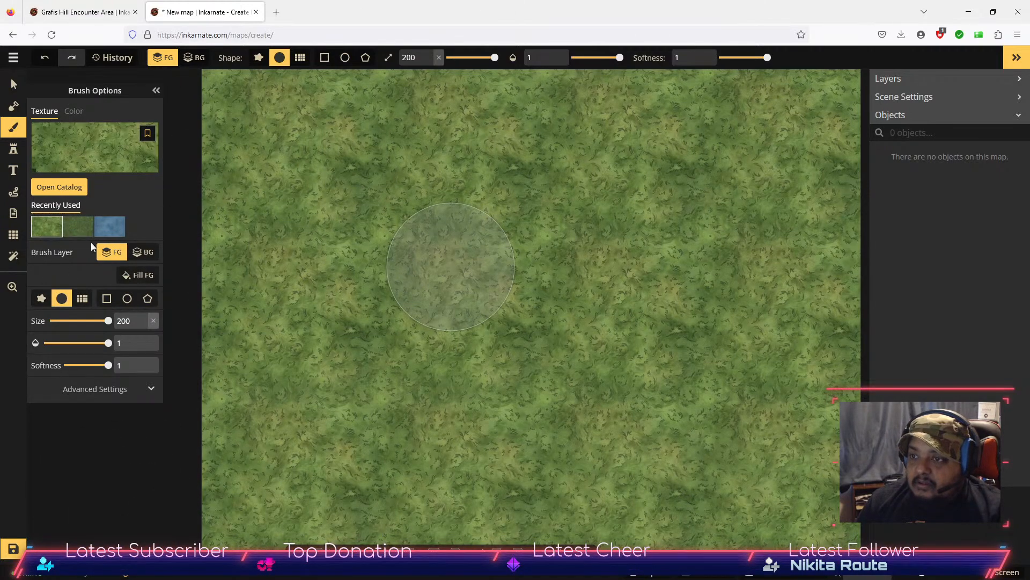
Step: Choose the speckled brown dirt texture from the Textures pack for the foreground brush, with the rough shape and size 64
click(59, 188)
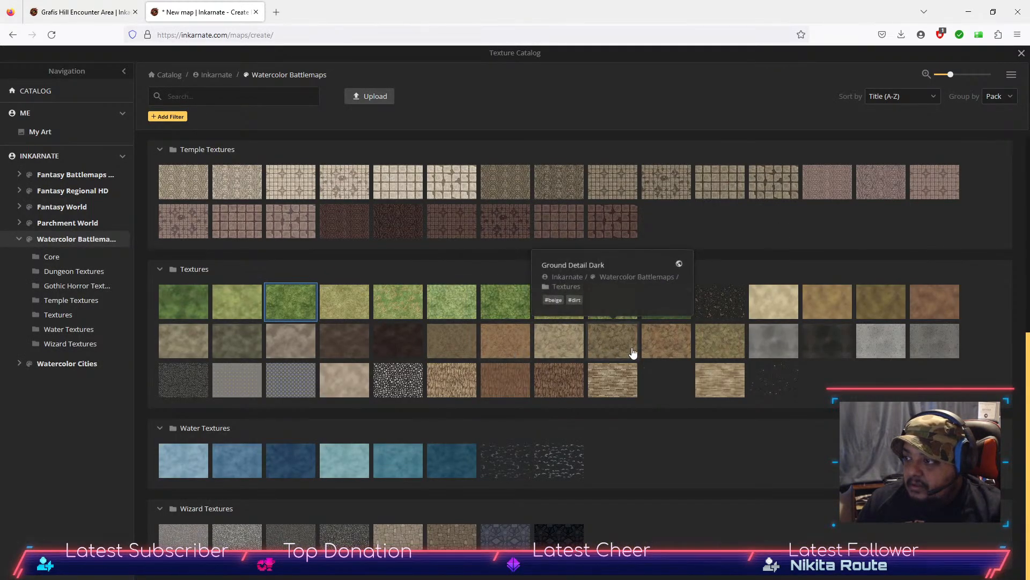
click(501, 345)
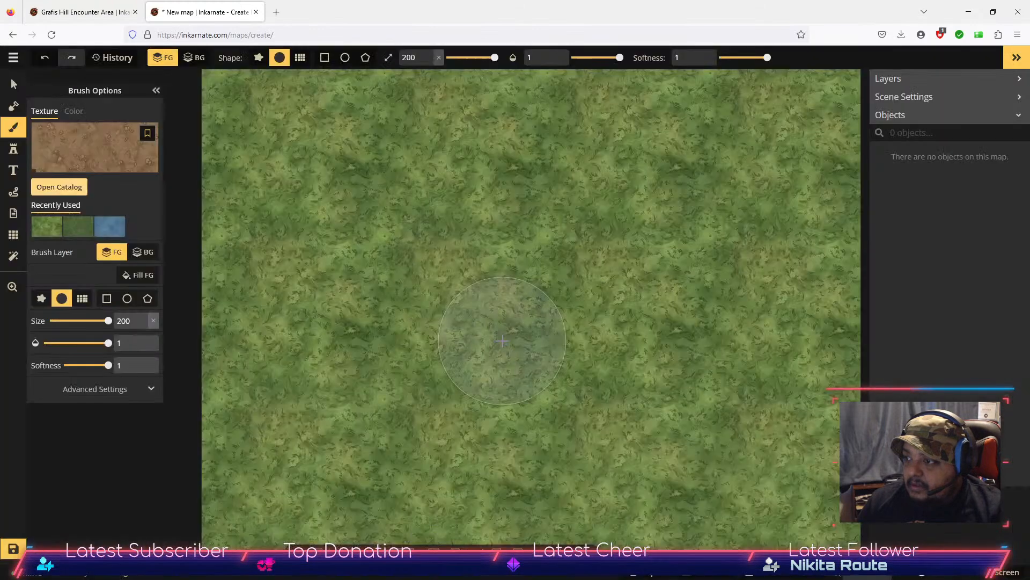
click(259, 58)
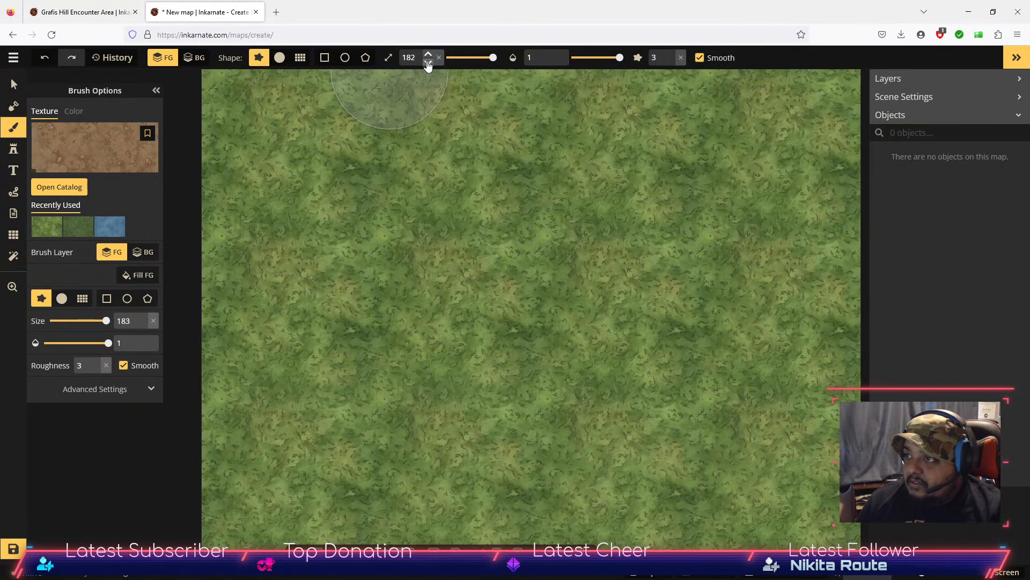
drag(491, 58, 478, 58)
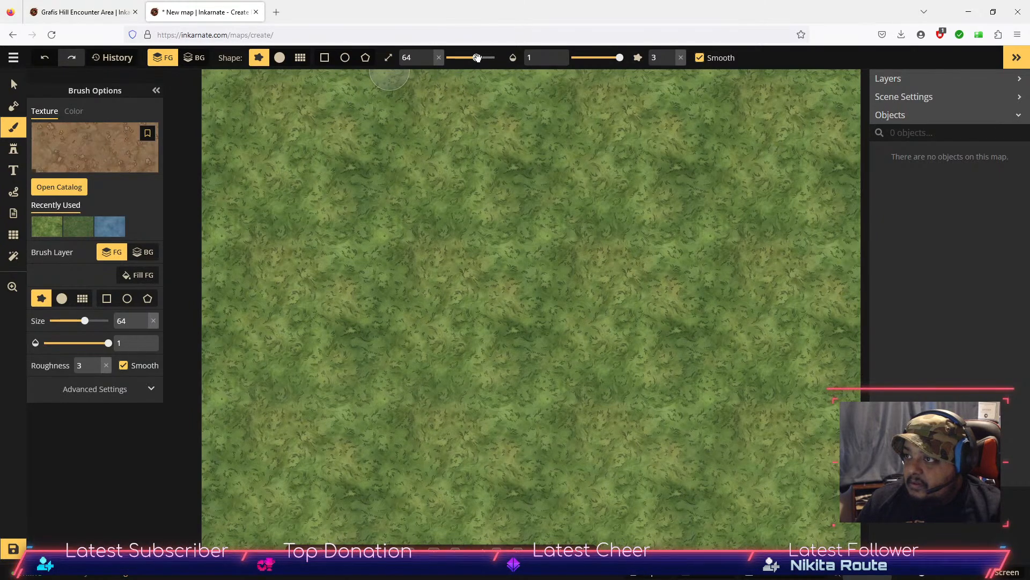
Step: Examine the cliff, ladder and paths around location 3 on the Grafis Hill Encounter Area map, and return to the new map
click(90, 16)
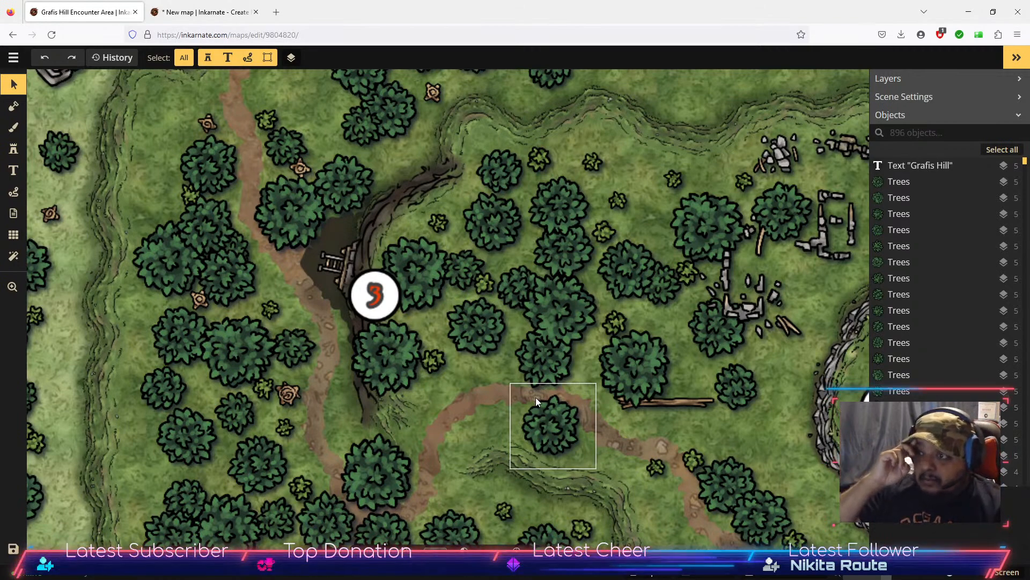
click(216, 11)
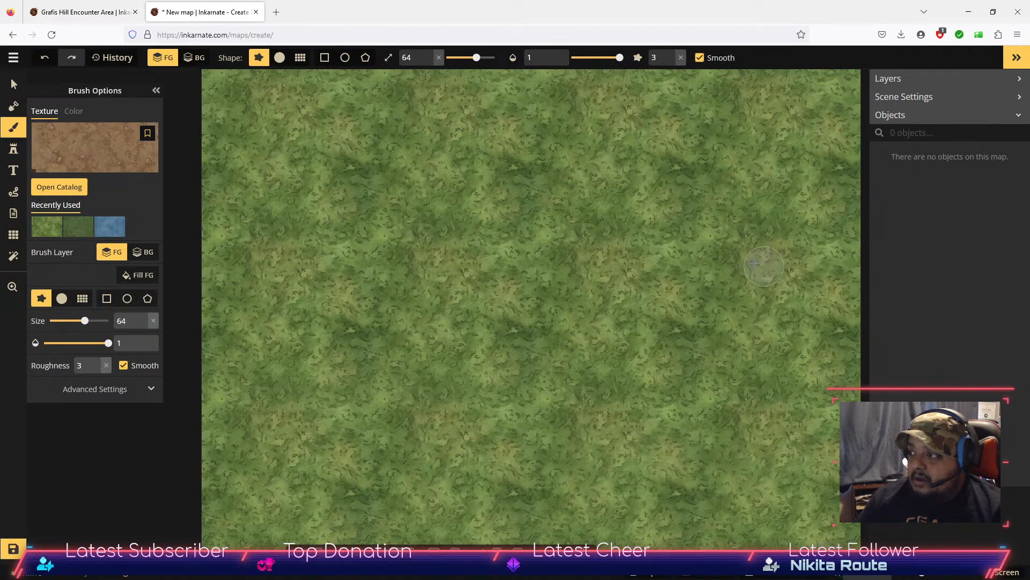
click(101, 18)
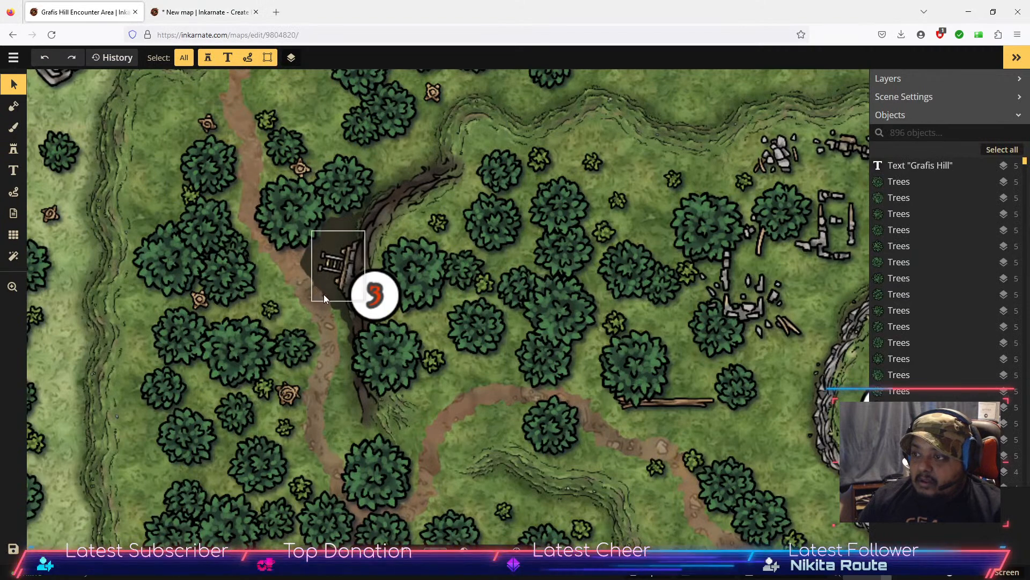
click(14, 150)
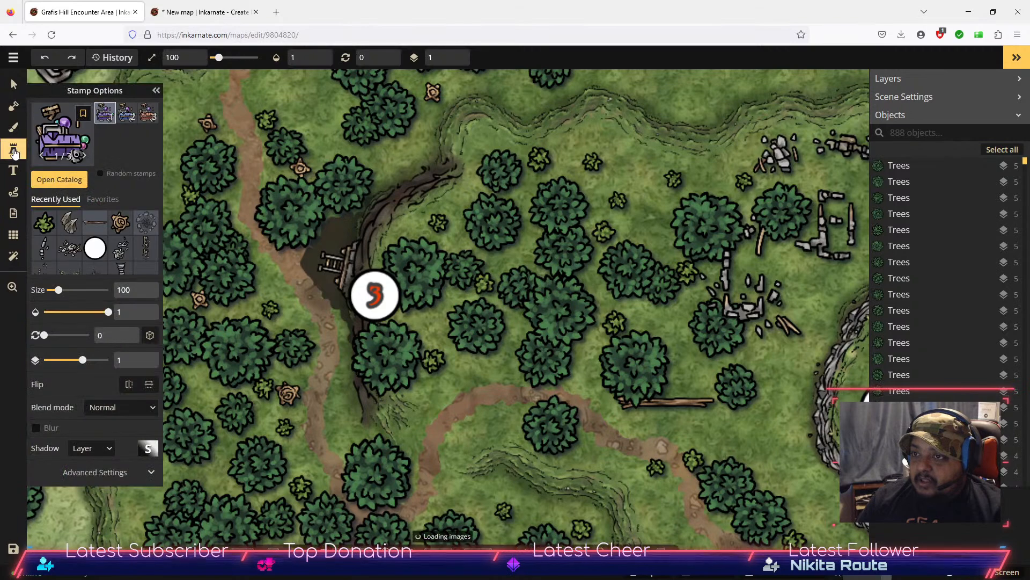
click(12, 86)
click(192, 13)
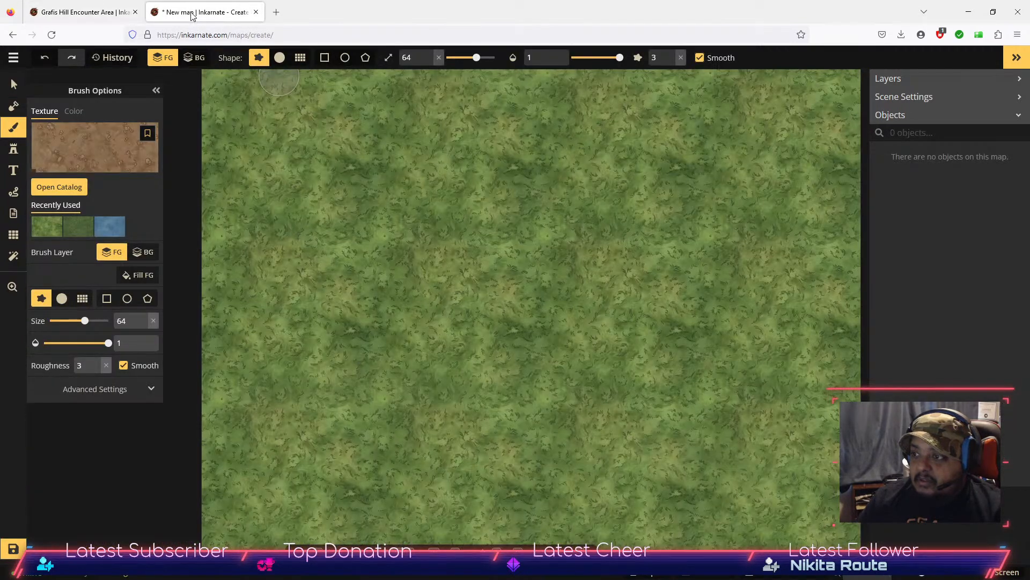
Step: Choose the Composite Green Hills stamp from the Core pack and pick its sixth variant
click(14, 150)
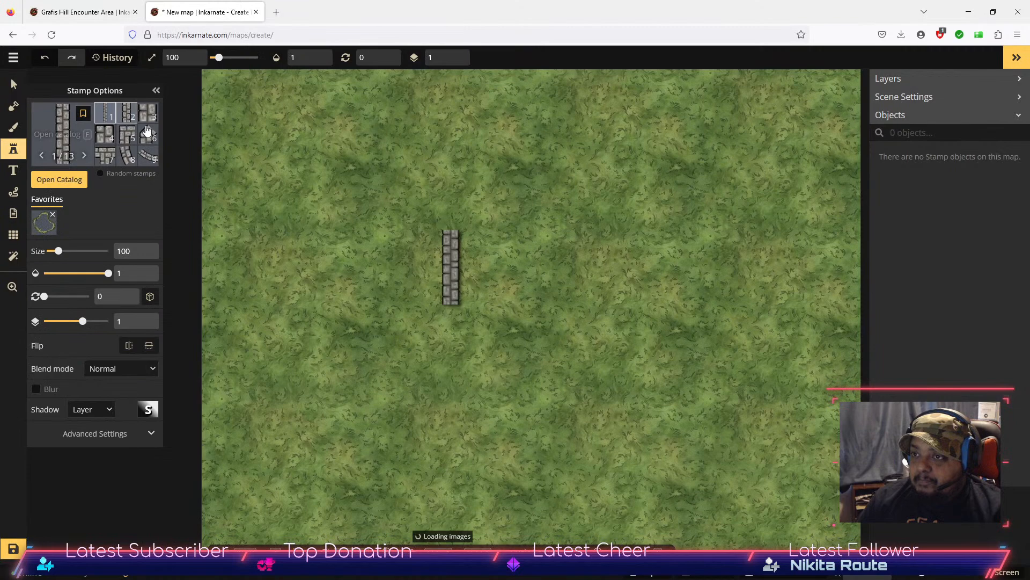
click(60, 180)
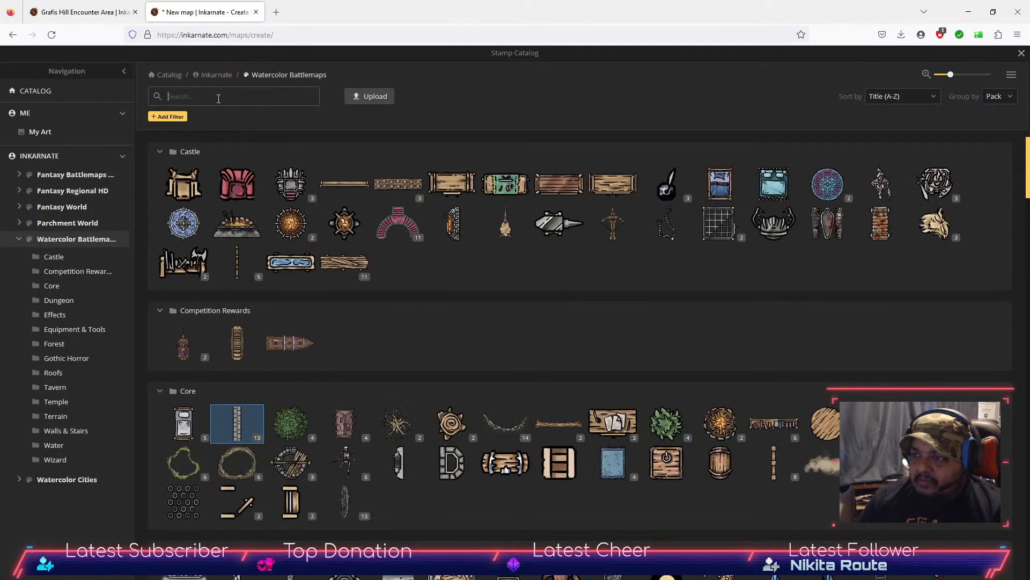
click(181, 465)
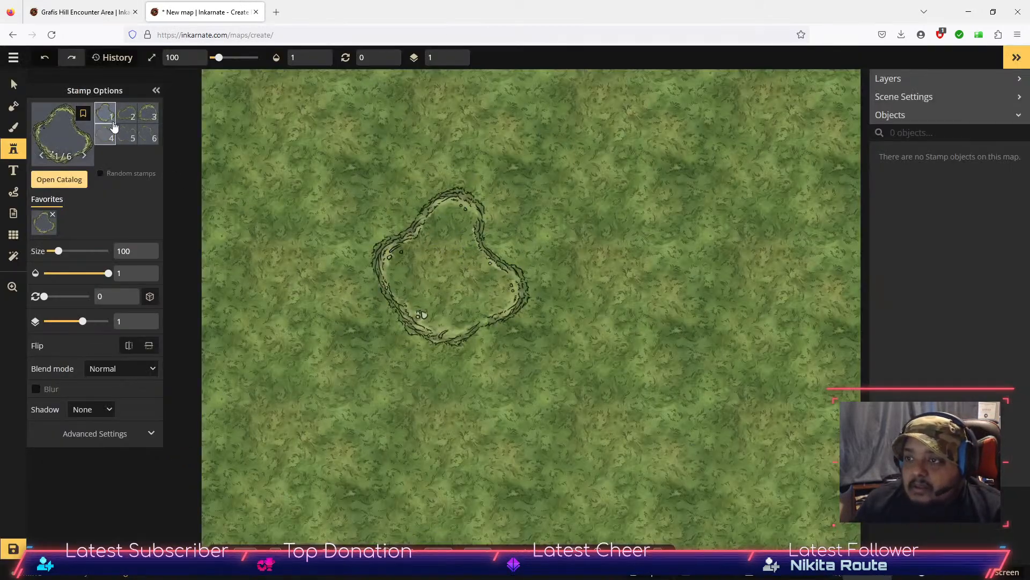
click(112, 137)
click(127, 117)
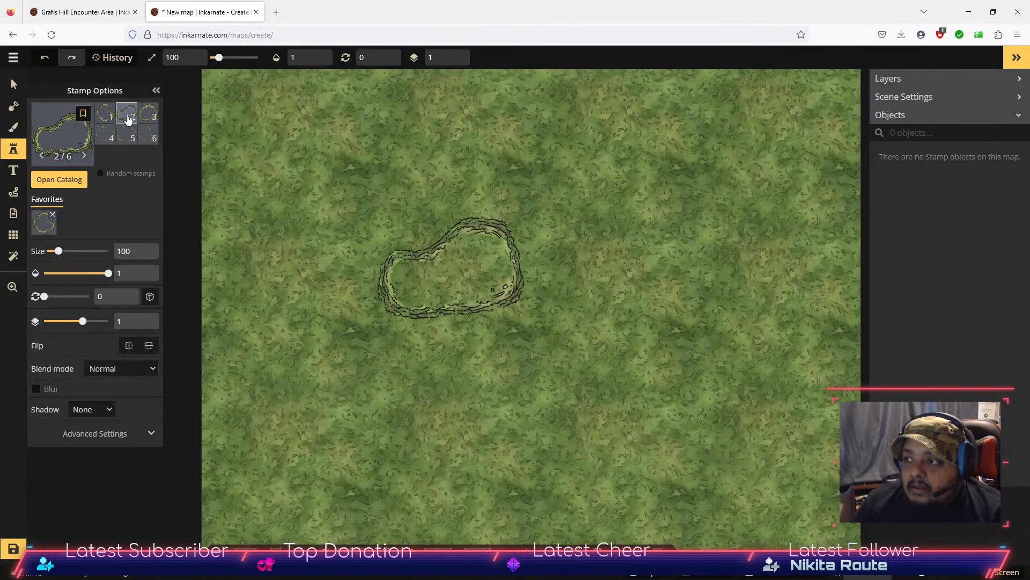
click(150, 118)
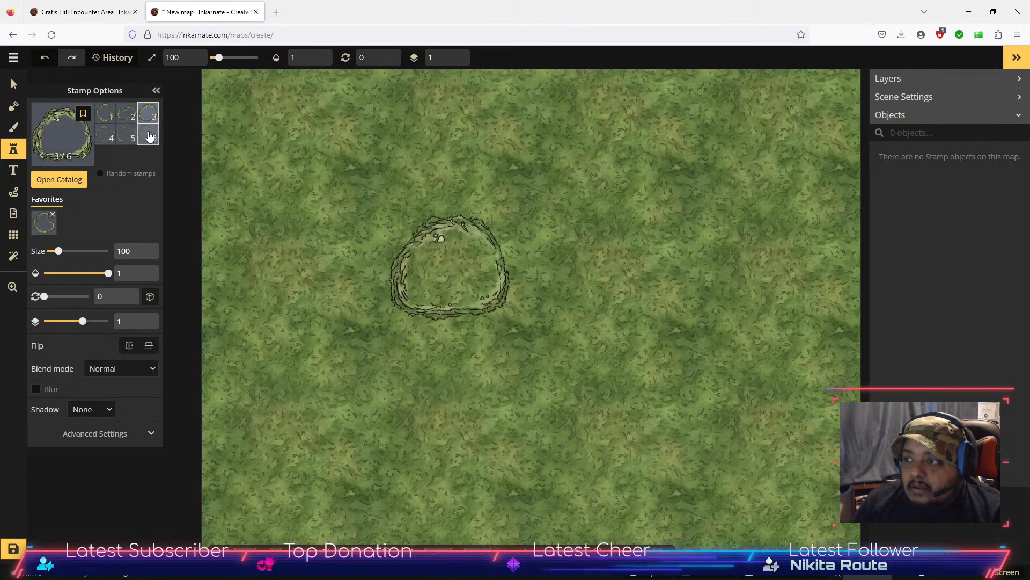
click(149, 136)
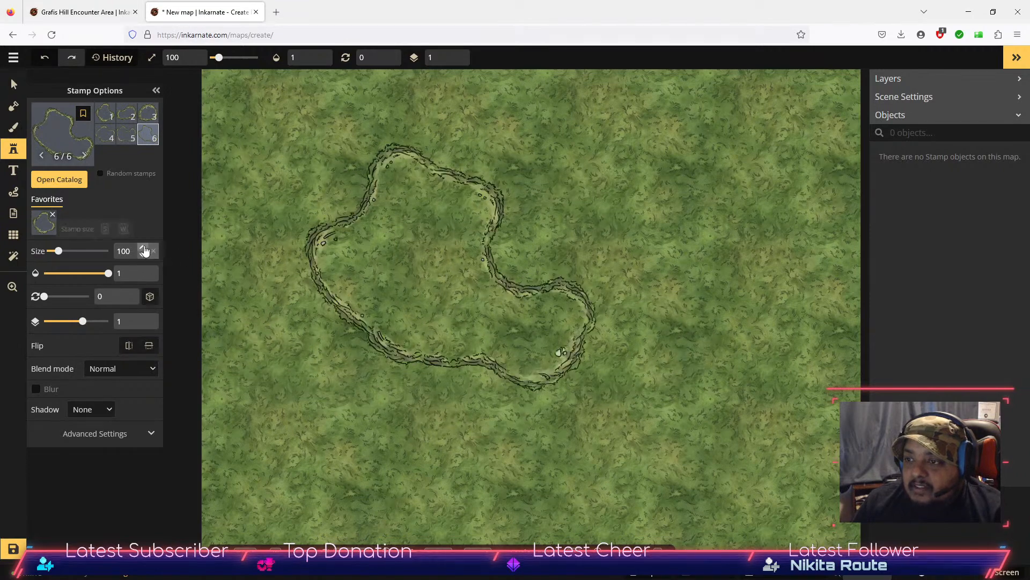
Step: Set the Composite Green Hills stamp size to 200 and place it near the centre of the map
click(143, 248)
drag(143, 247, 144, 250)
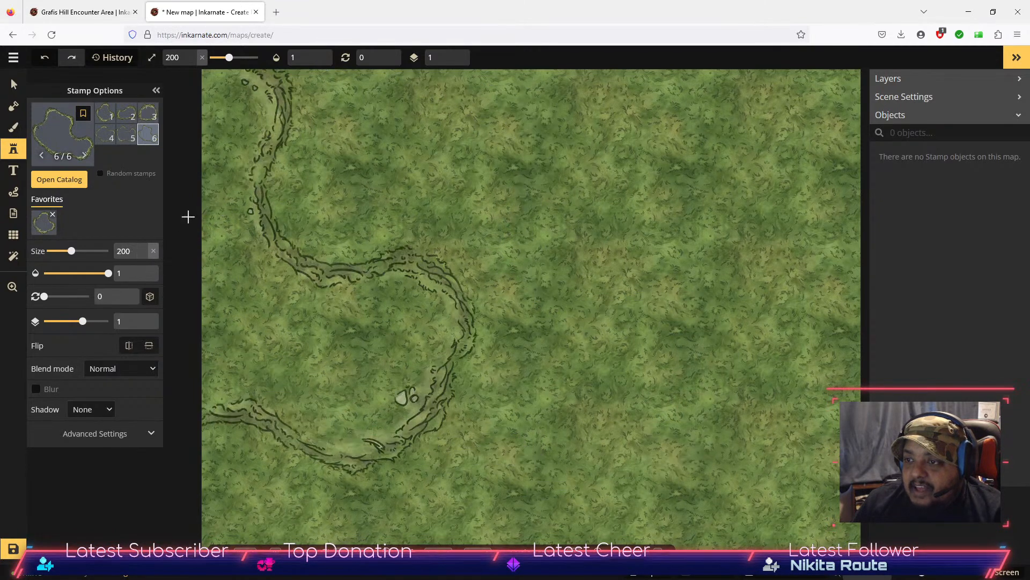
click(16, 85)
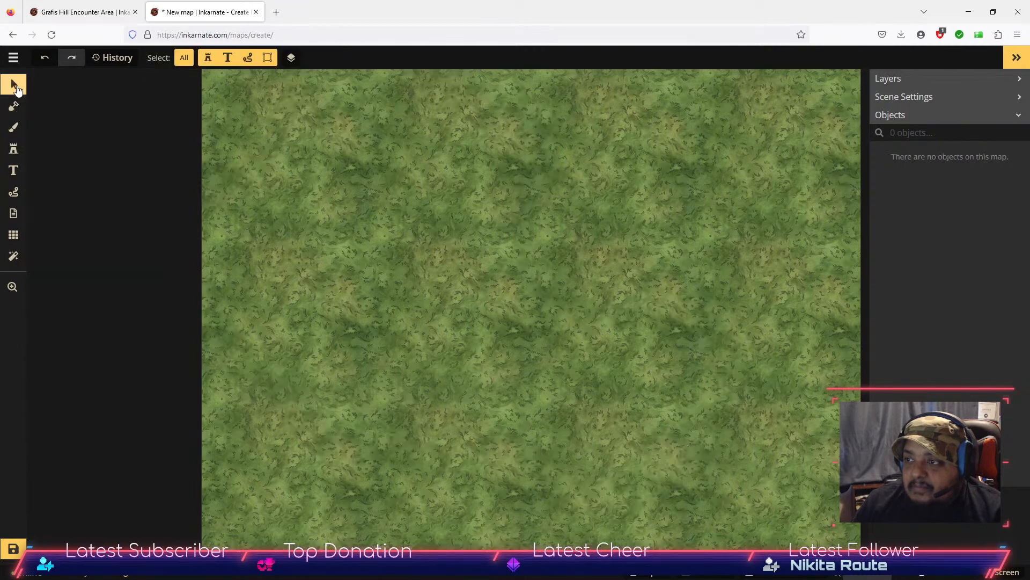
click(17, 151)
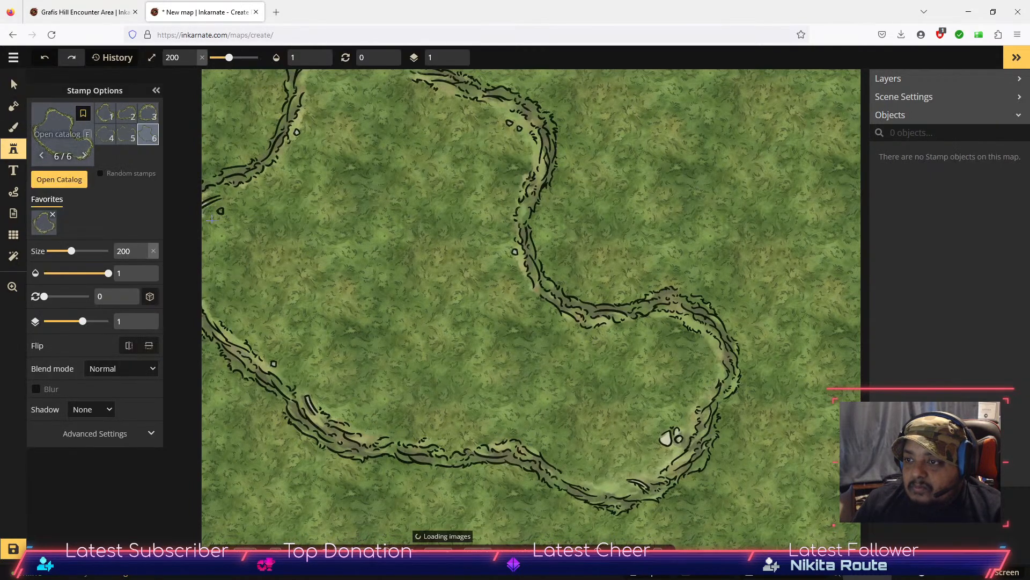
click(545, 313)
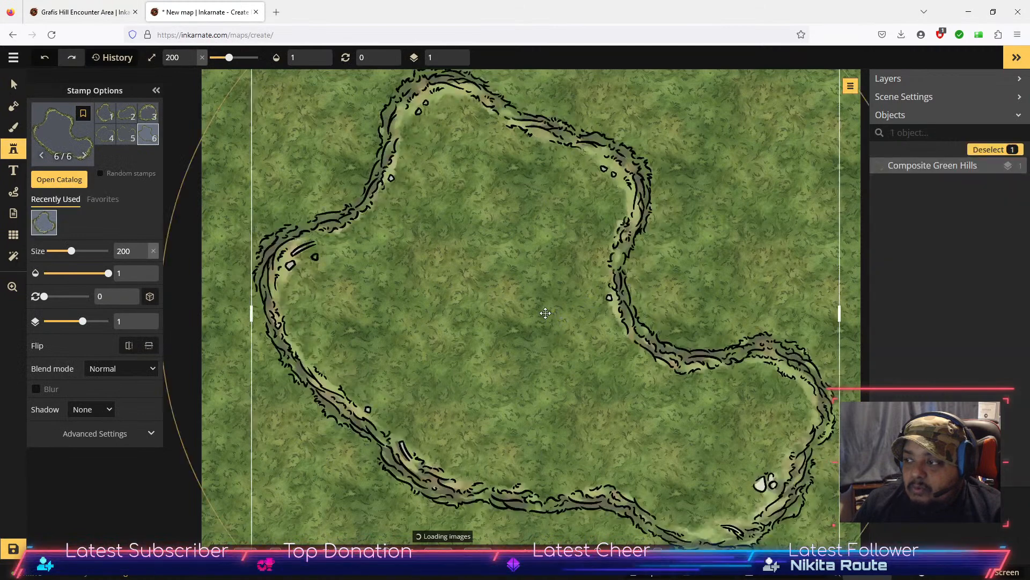
Step: Try rotating the green hills outline to 50 and 239 degrees
click(12, 88)
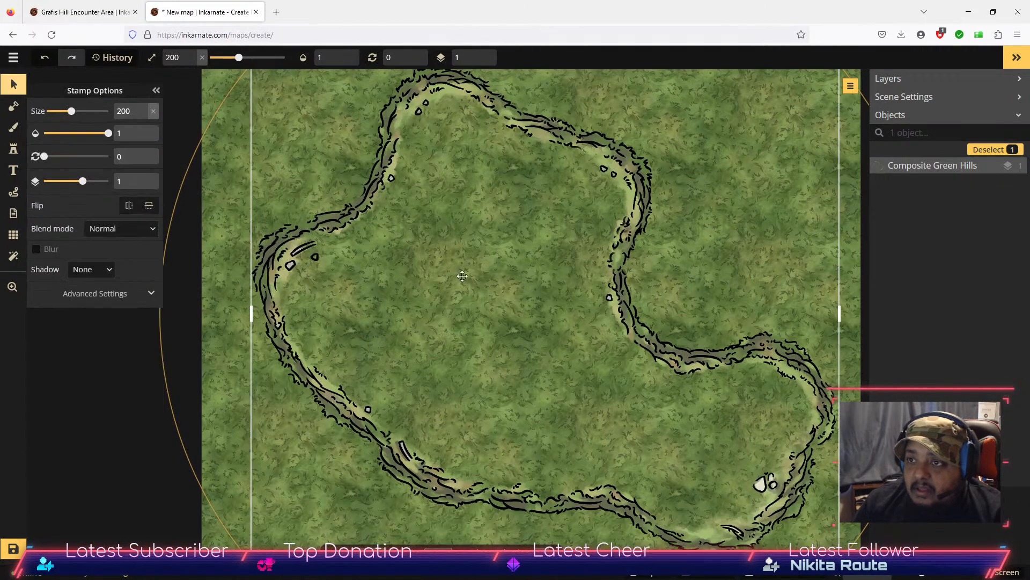
scroll(778, 268, down, 1)
scroll(778, 268, down, 4)
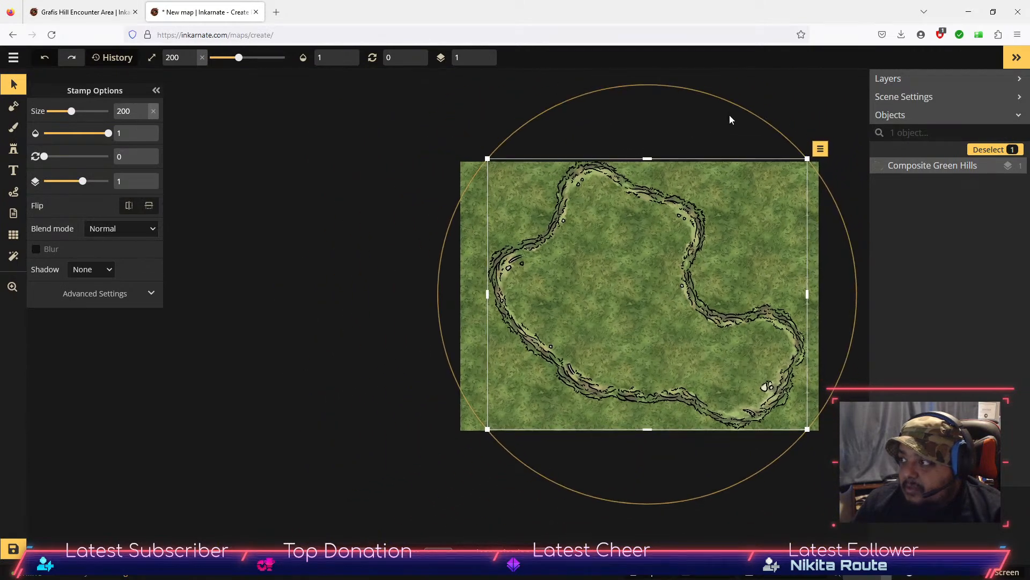
drag(745, 108, 868, 241)
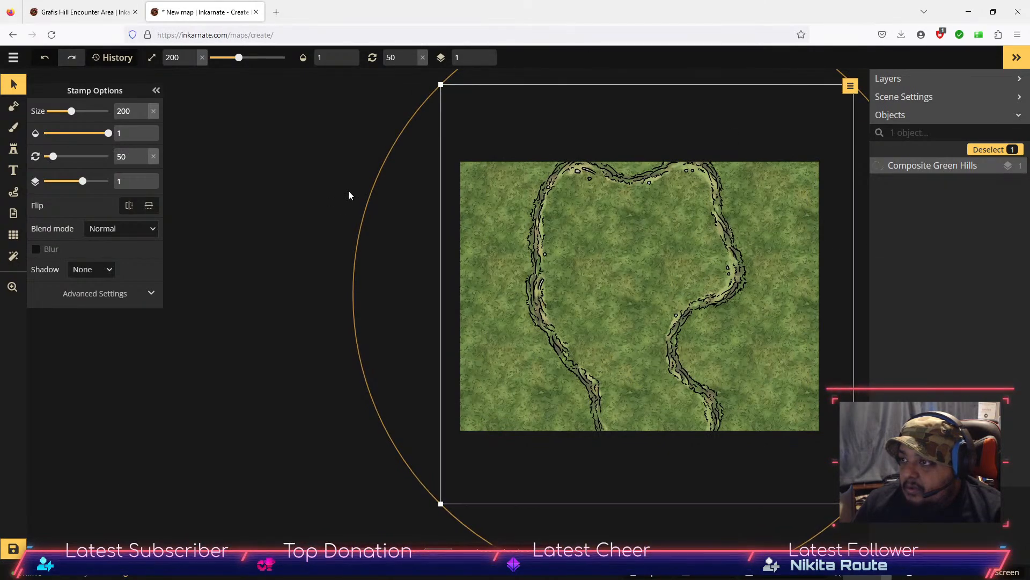
drag(369, 199, 797, 384)
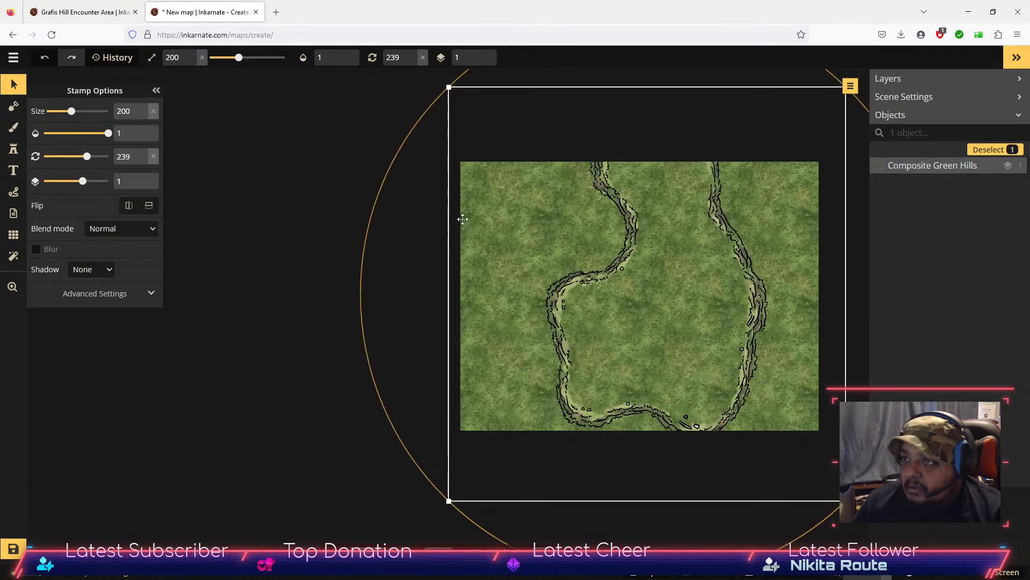
Step: Check the location 3 cliff on the reference map, and set the green hills outline along the new map's eastern side at rotation 56
click(75, 13)
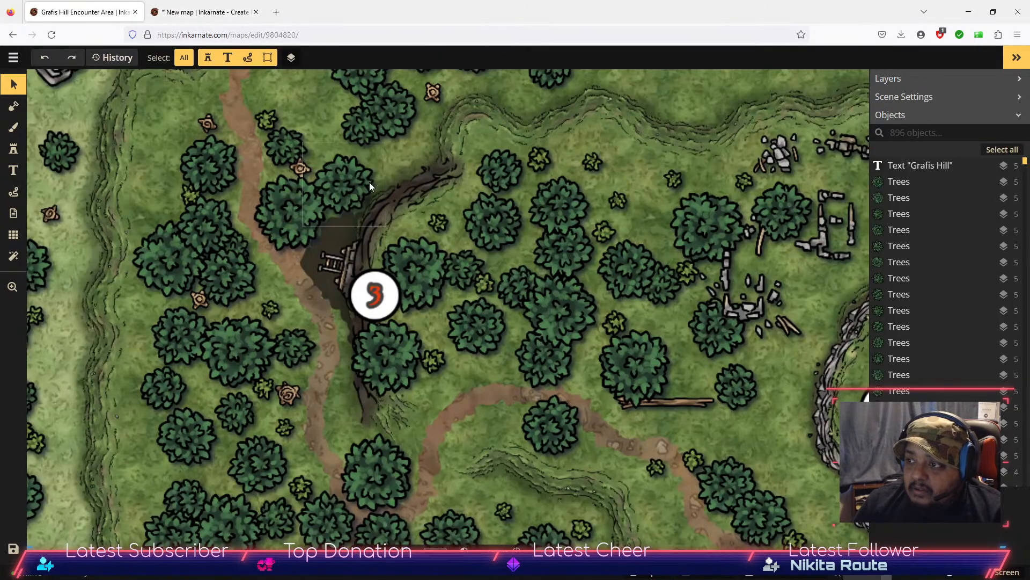
click(363, 357)
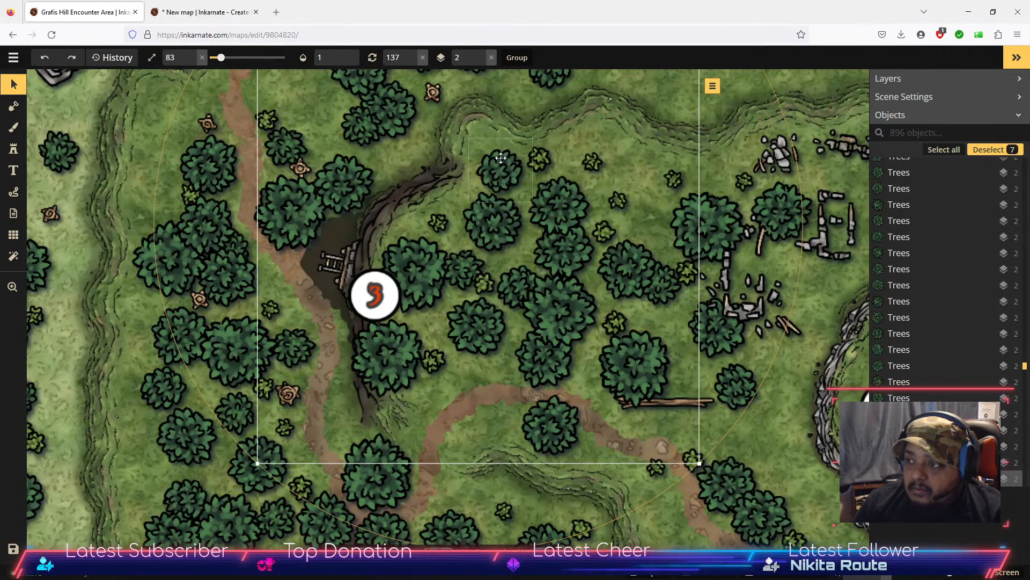
click(203, 11)
mouse_move(667, 299)
mouse_down()
mouse_move(641, 306)
mouse_move(674, 288)
mouse_move(680, 302)
mouse_up()
drag(436, 119, 815, 394)
drag(652, 279, 860, 268)
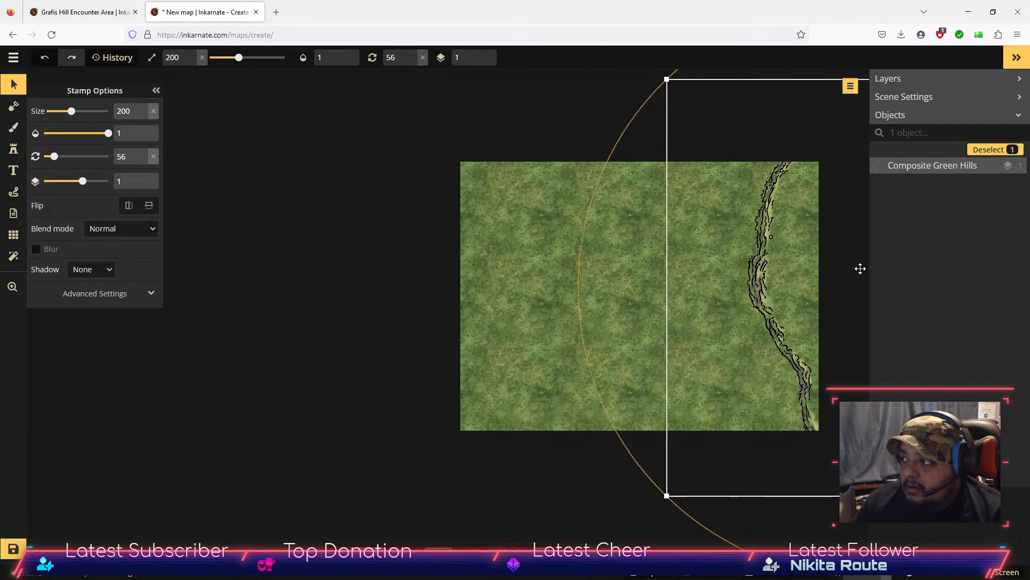
Step: Search the stamp catalog for "hill" and place the first Brown Hills variant at size 200 just west of the green ridge
click(14, 146)
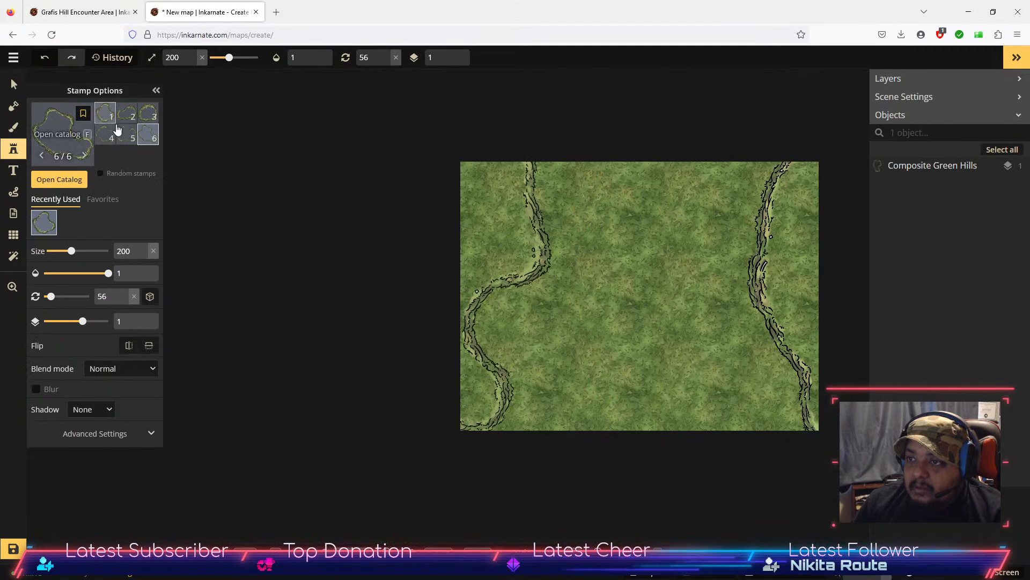
click(49, 181)
click(249, 97)
text(hill)
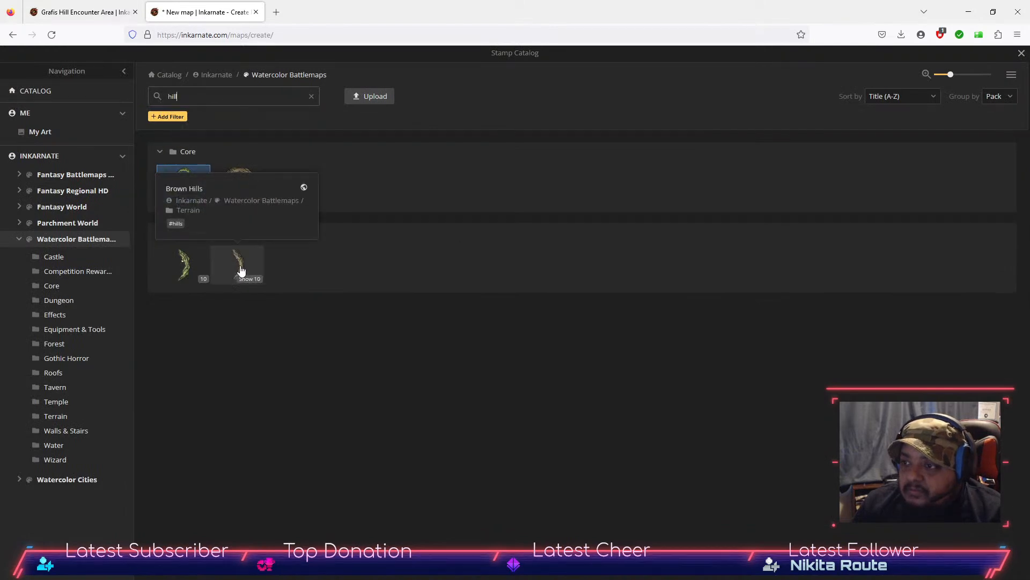
click(240, 262)
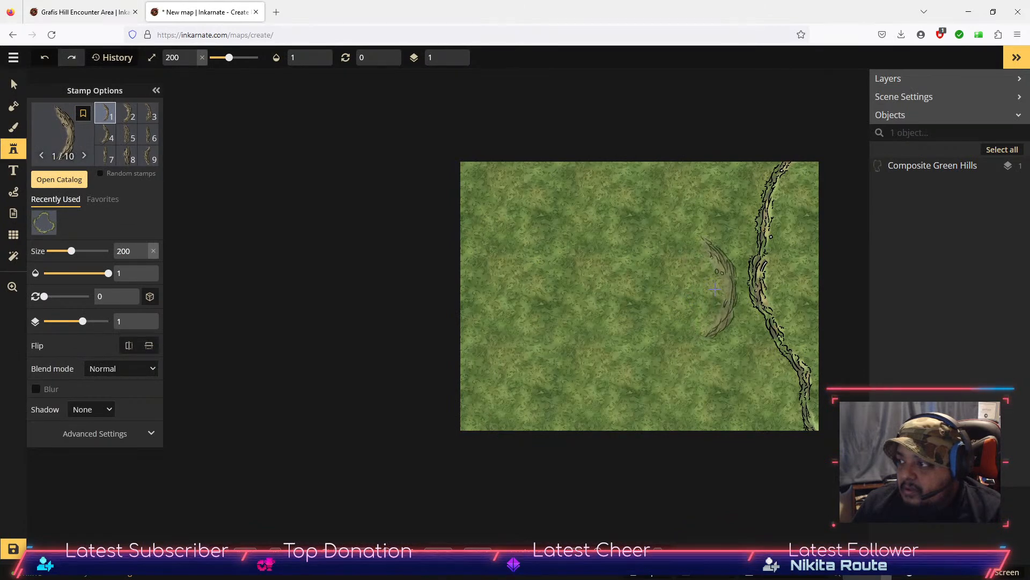
click(715, 288)
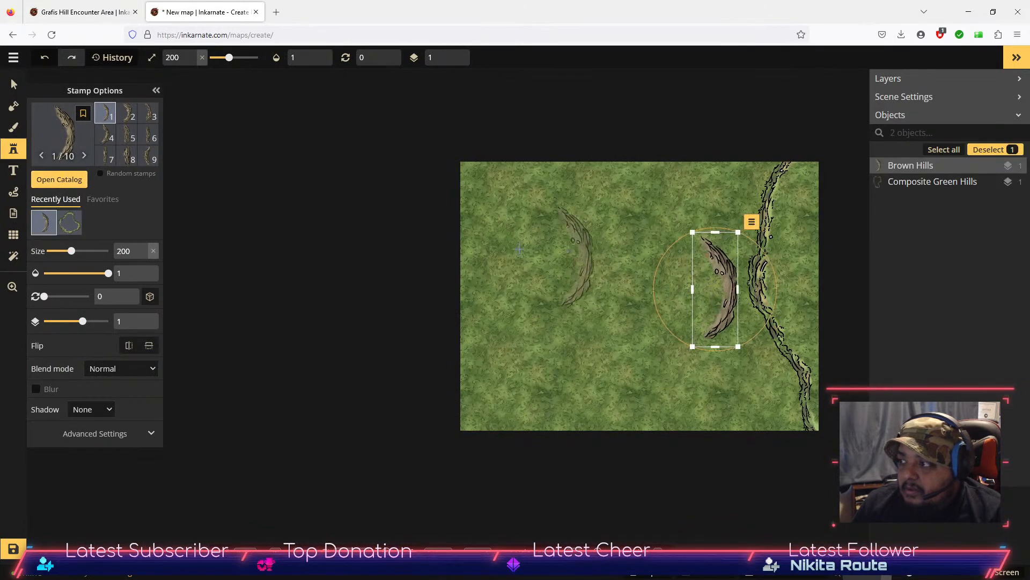
Step: Rotate the brown hill piece to 176 degrees and fit it over the westward bulge of the green ridge
click(14, 84)
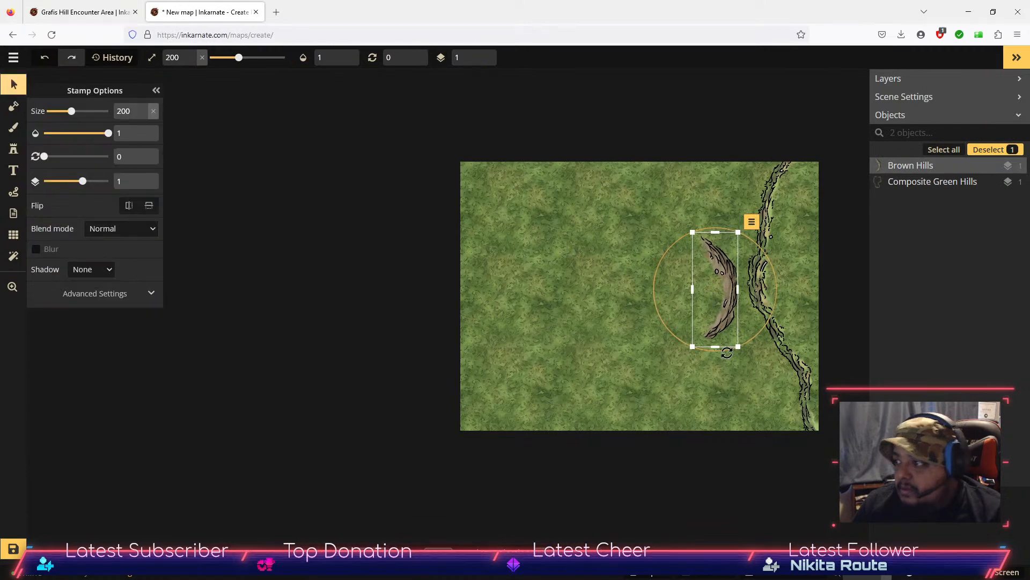
drag(718, 353, 745, 279)
drag(810, 212, 789, 220)
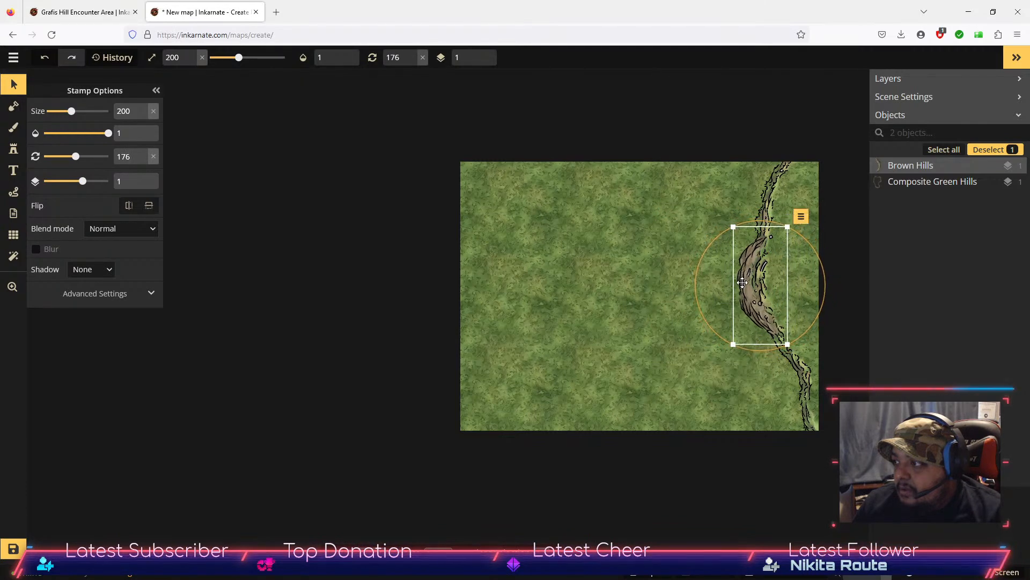
drag(749, 283, 752, 286)
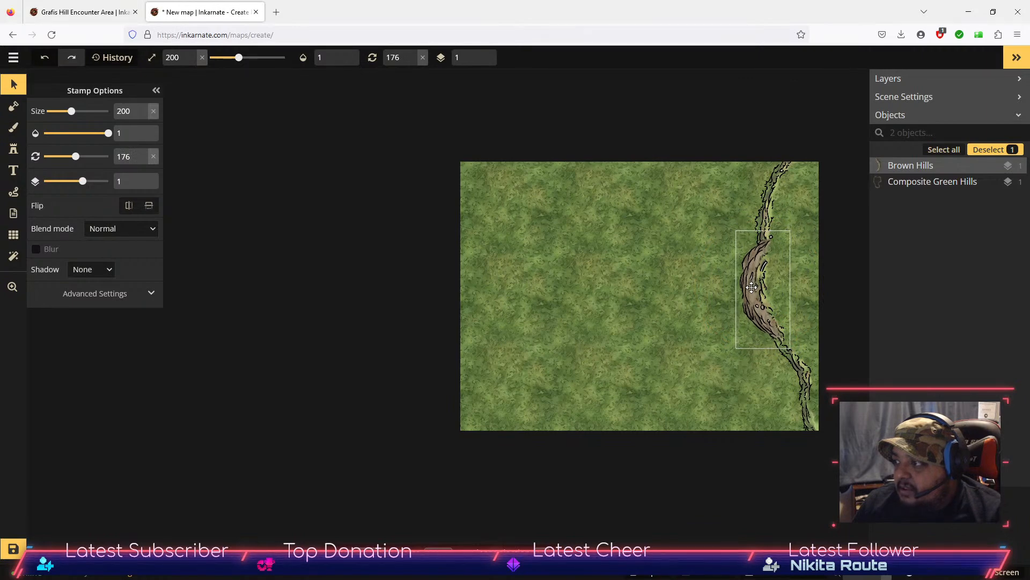
drag(751, 287, 751, 287)
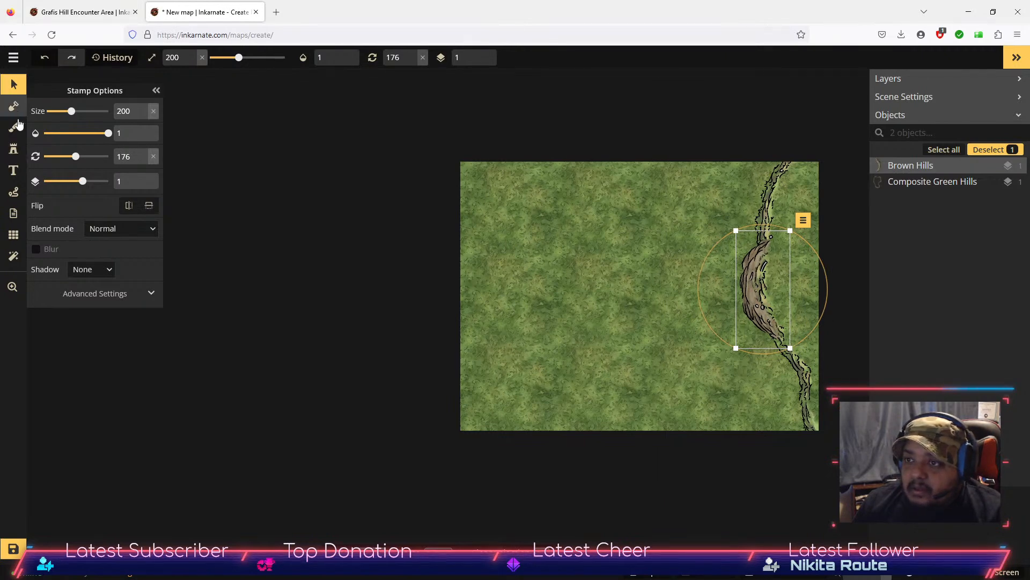
Step: Compare the other Brown Hills stamp variants as possible additions to the ridge
click(14, 149)
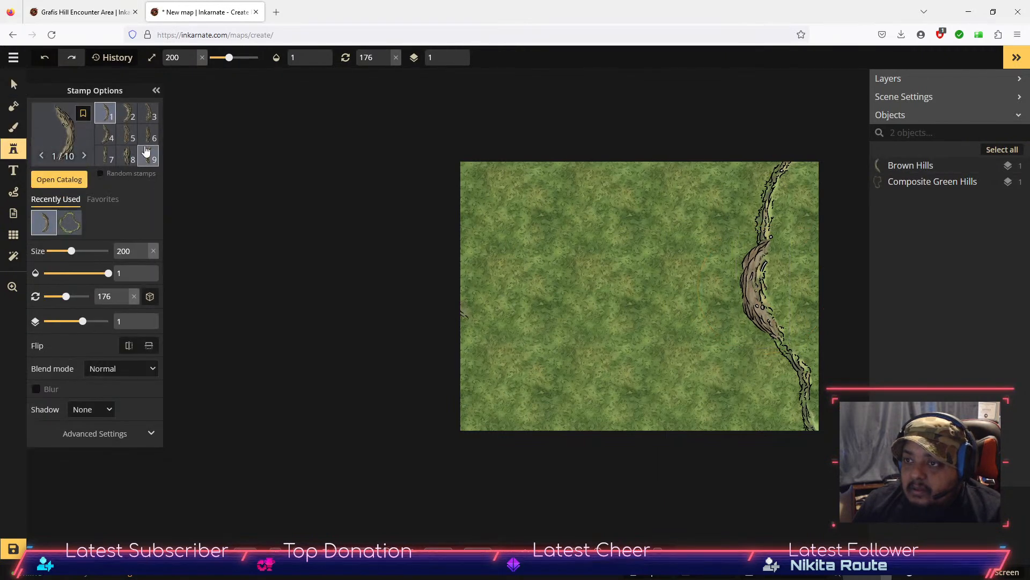
scroll(132, 158, down, 1)
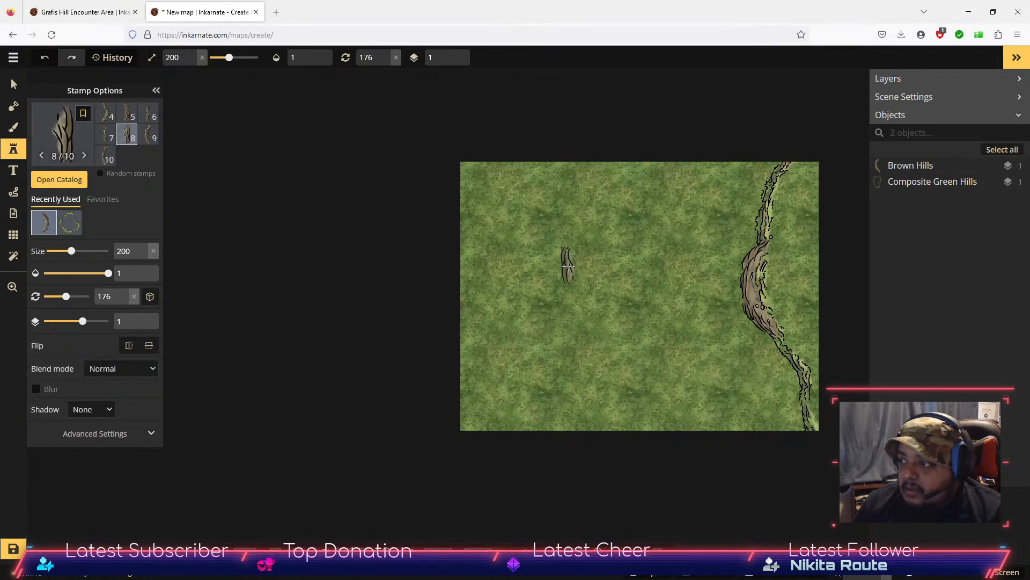
click(106, 156)
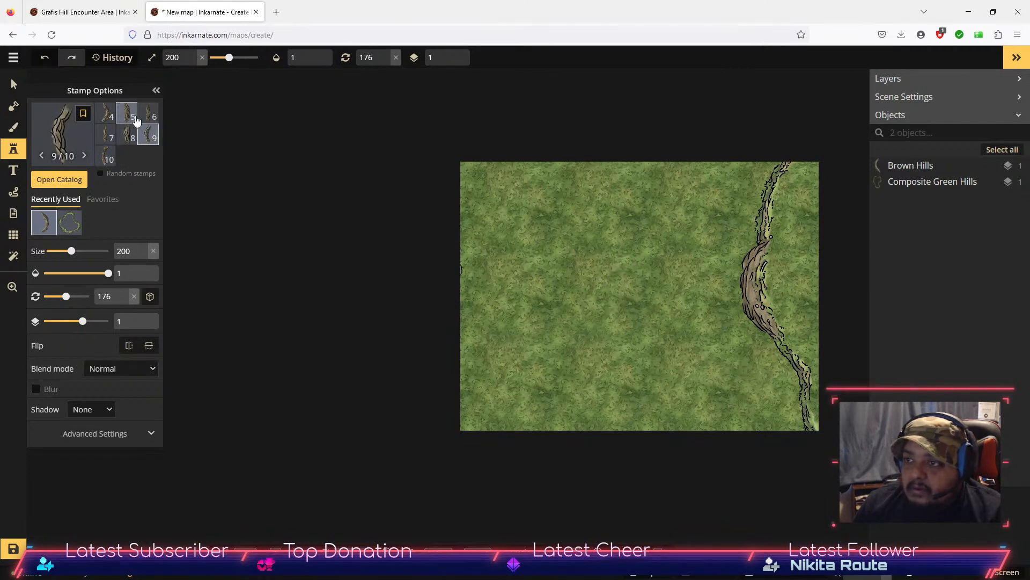
scroll(136, 117, up, 1)
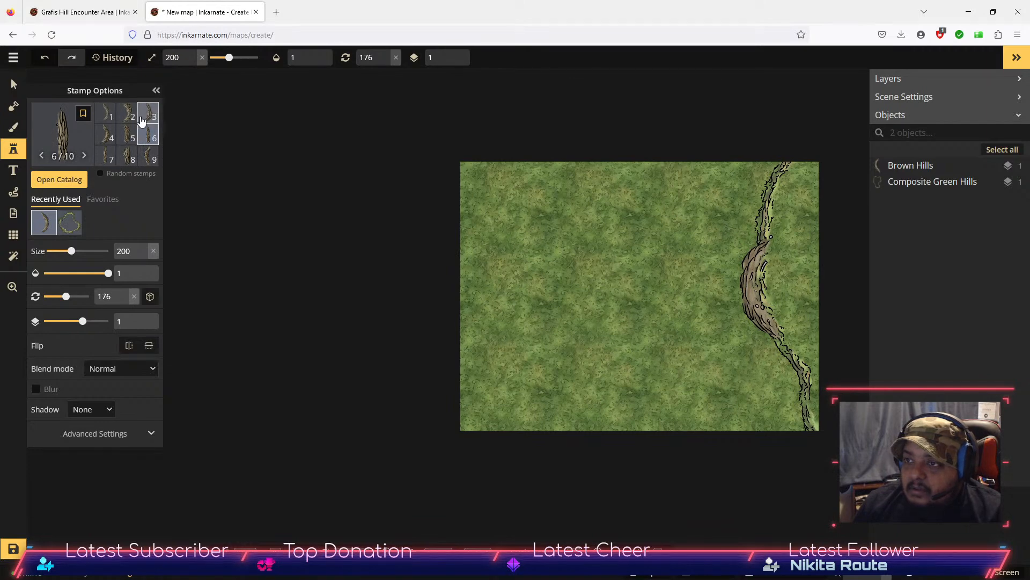
scroll(135, 121, down, 1)
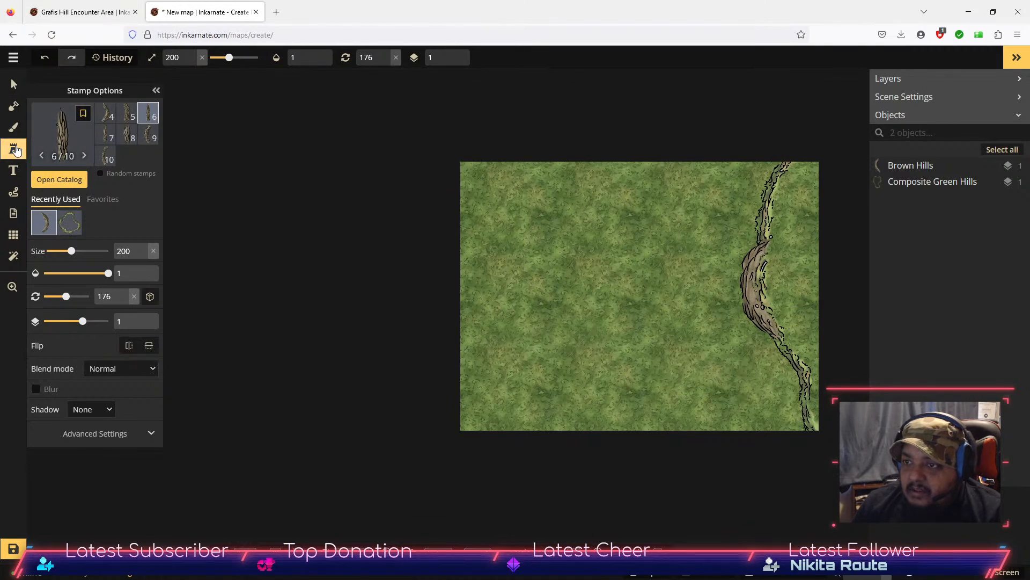
click(16, 149)
click(16, 149)
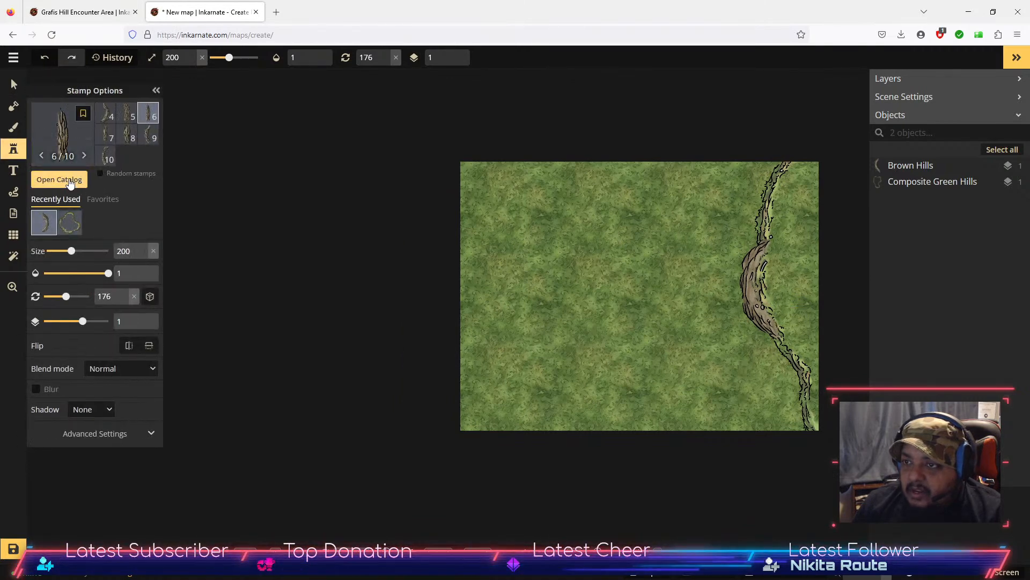
Step: Choose the straight Rails stamp from the Dungeon pack of the Watercolor Battlemaps stamp catalog
click(78, 116)
click(311, 96)
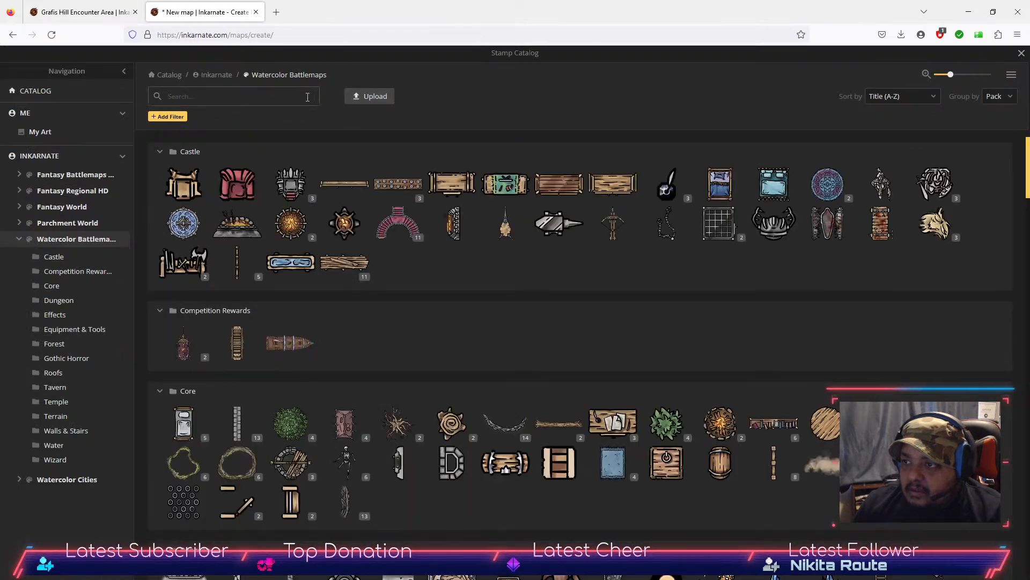
scroll(681, 205, down, 3)
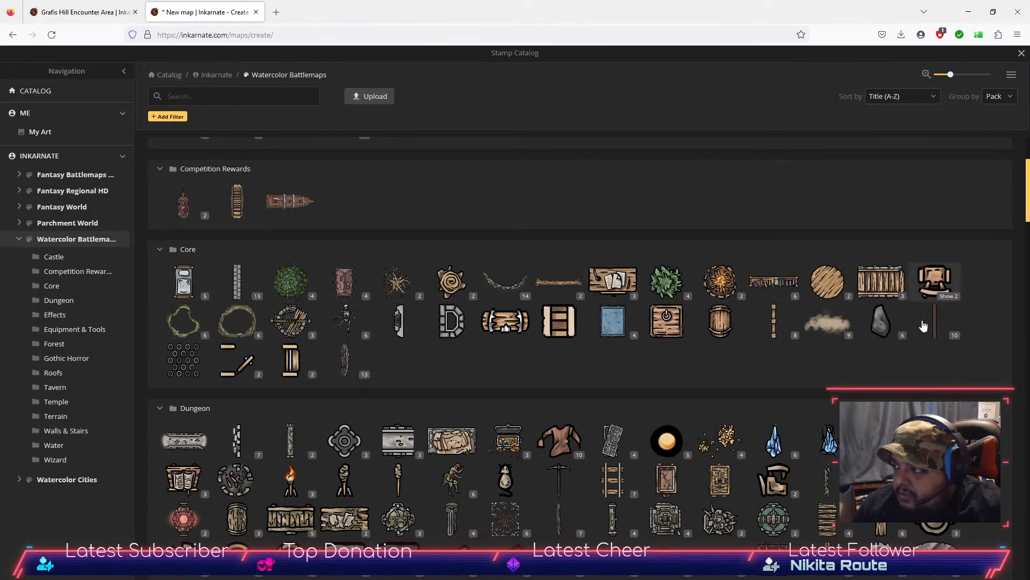
scroll(685, 319, down, 4)
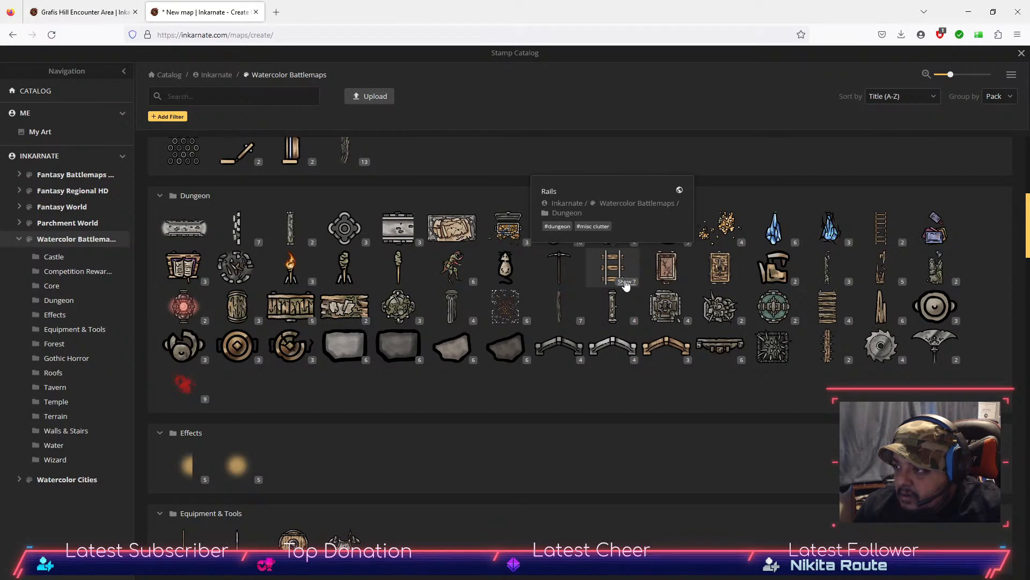
click(626, 282)
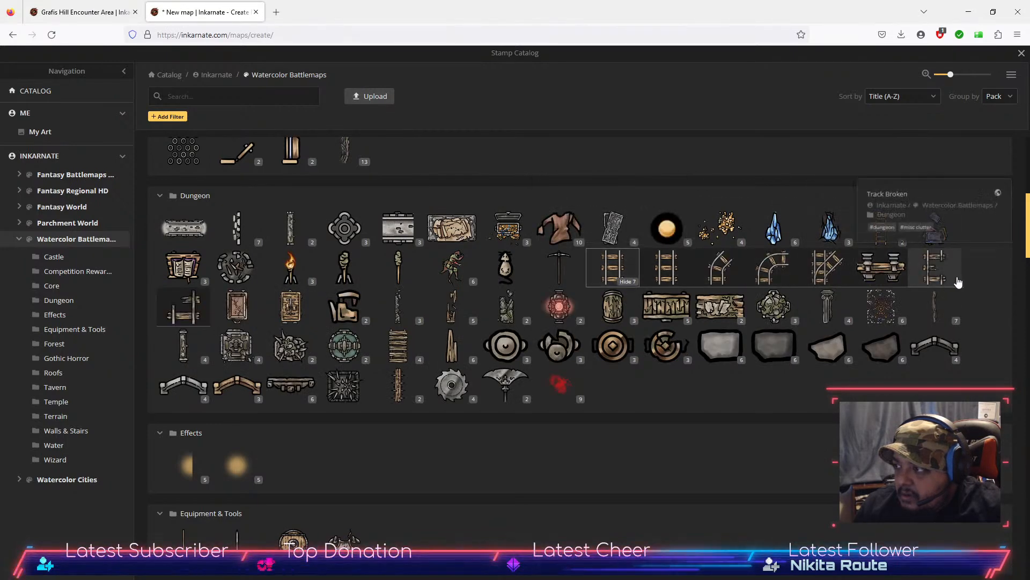
click(665, 266)
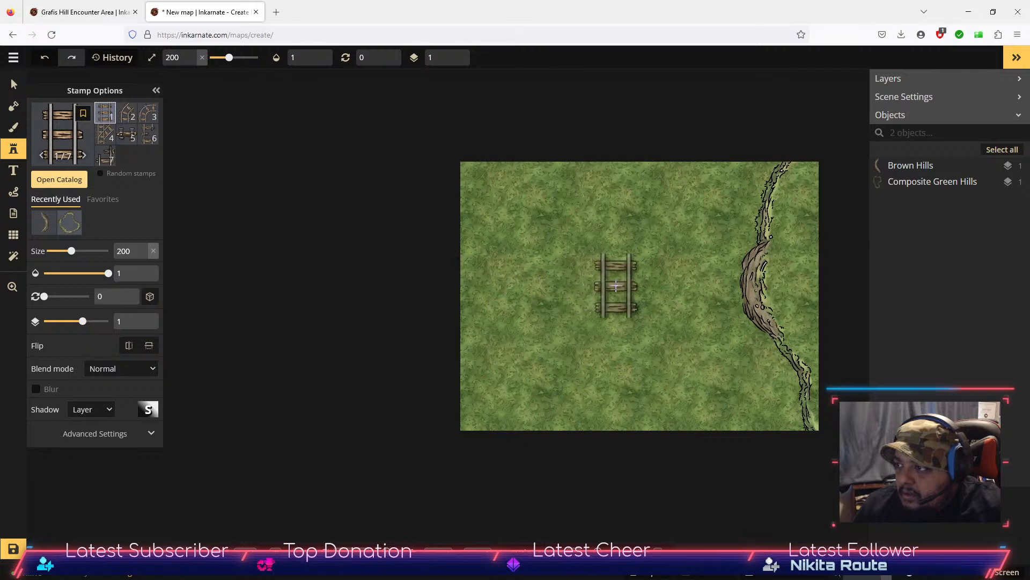
Step: Set the rails stamp size to 100 and place one piece on the grass just west of the brown hill
click(143, 258)
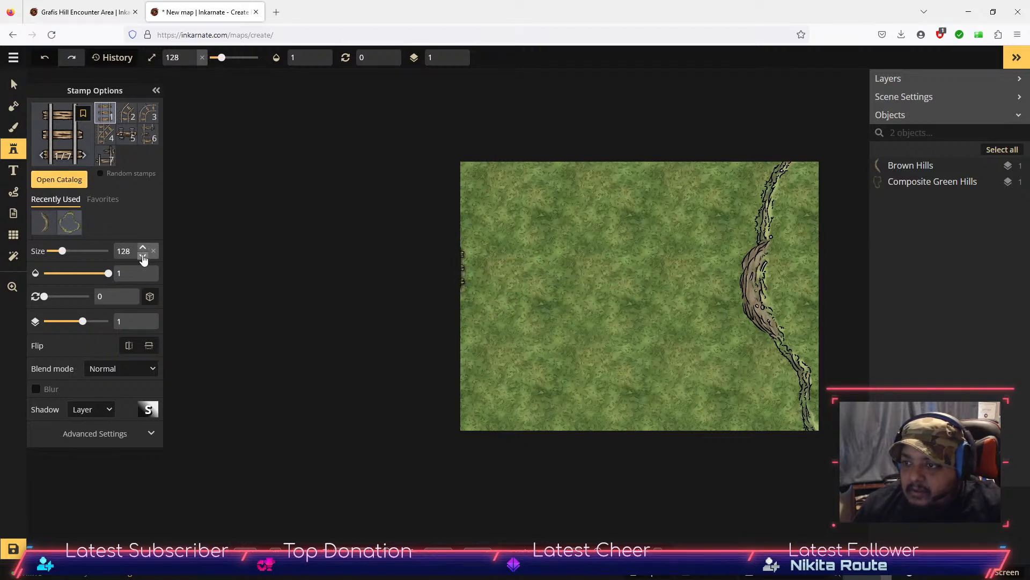
click(143, 247)
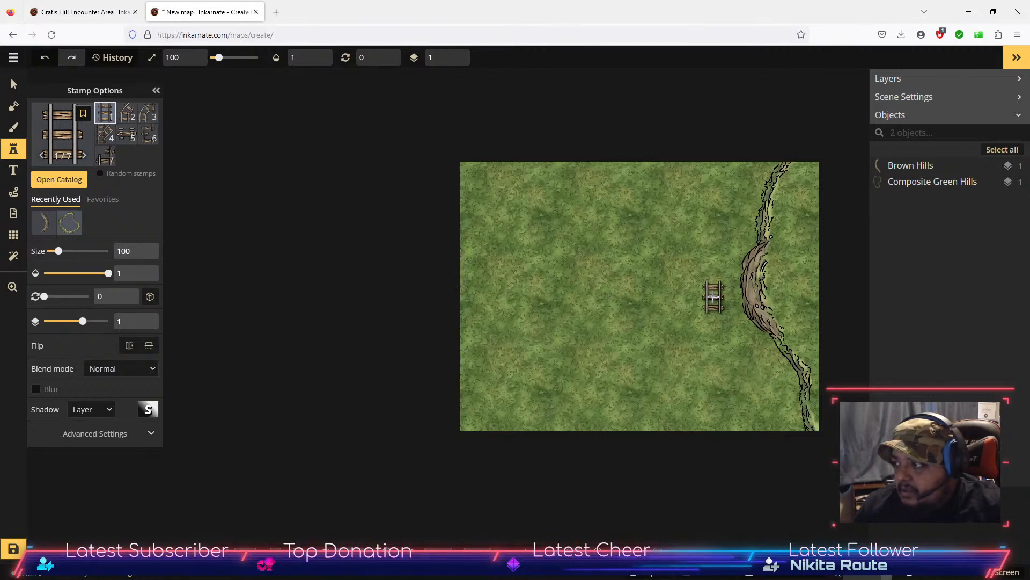
click(713, 296)
Step: Rotate the rails piece to 270 degrees and move it up against the western face of the brown hill
drag(692, 293, 706, 316)
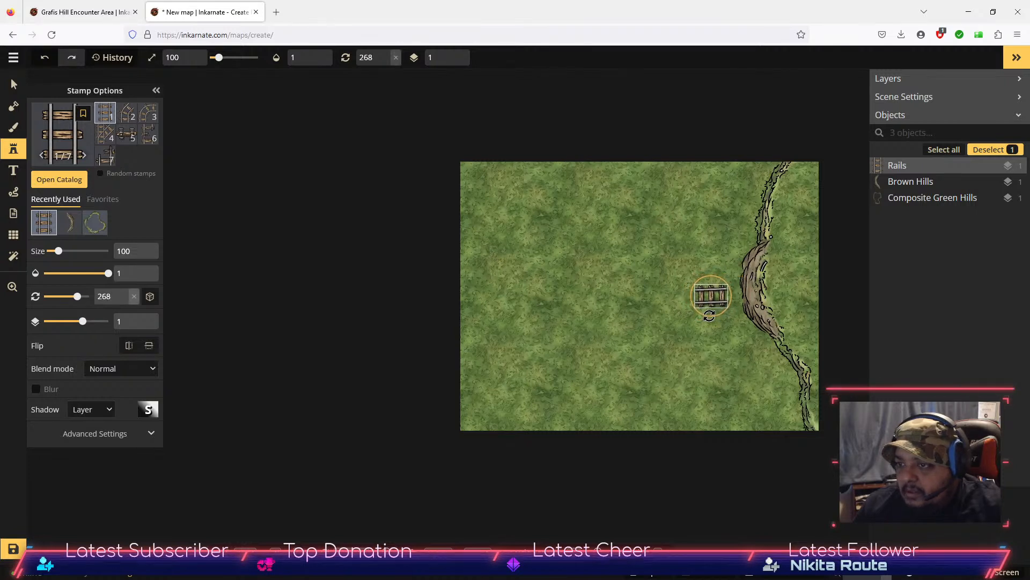
click(124, 293)
click(124, 293)
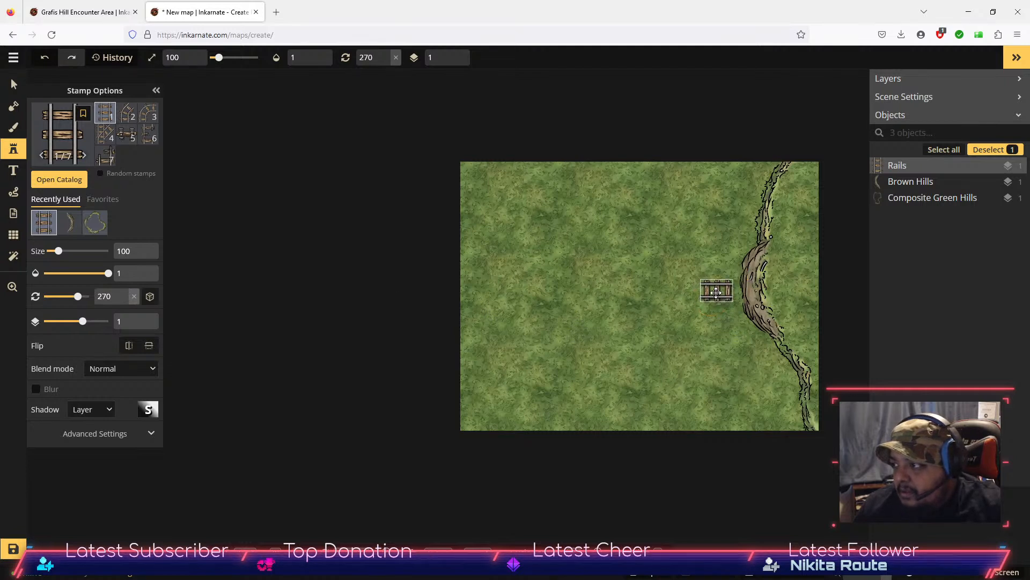
click(728, 293)
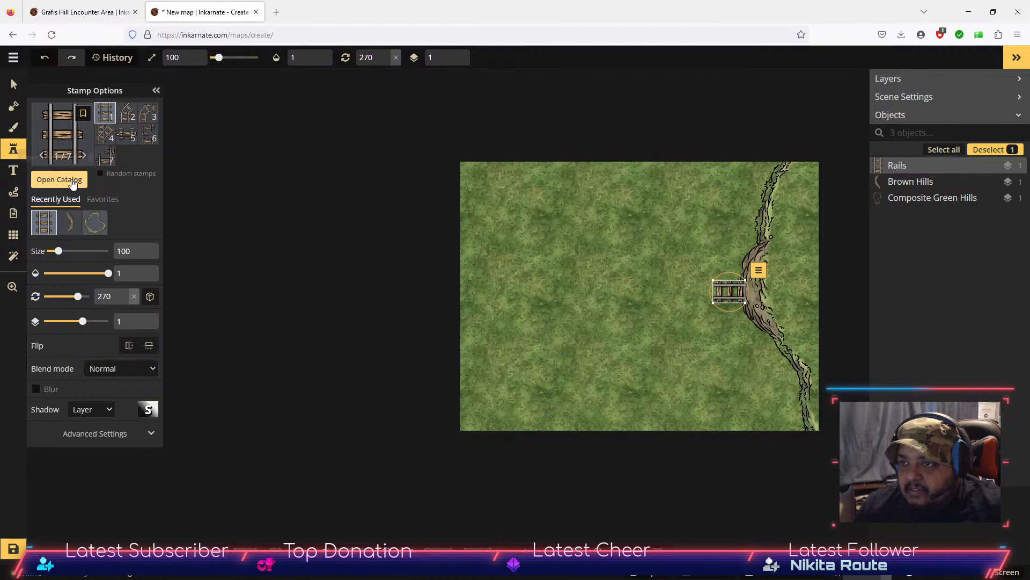
Step: Search the stamp catalog for "cave"
click(59, 179)
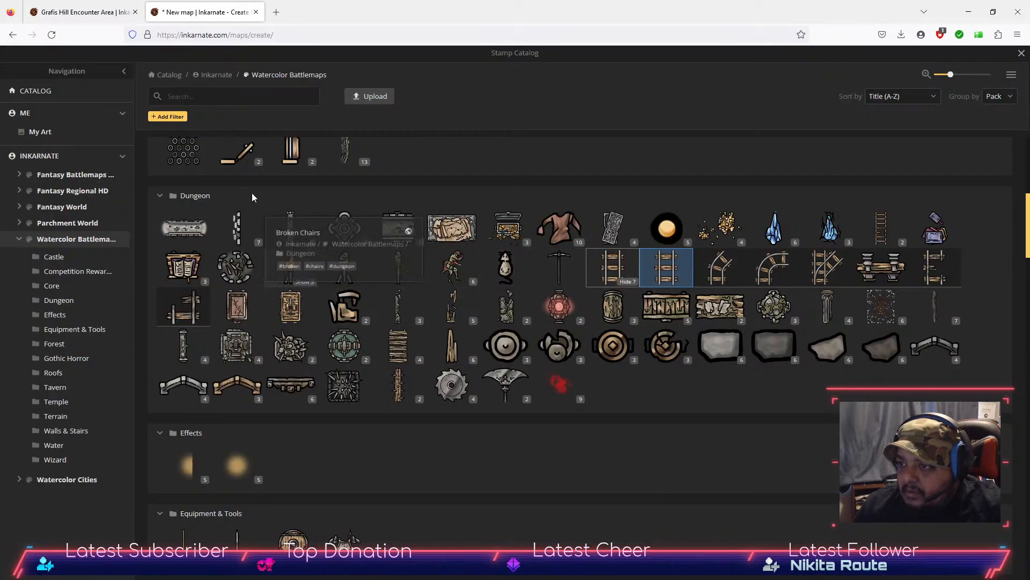
click(211, 97)
text(cavw)
key(BackSpace)
text(e)
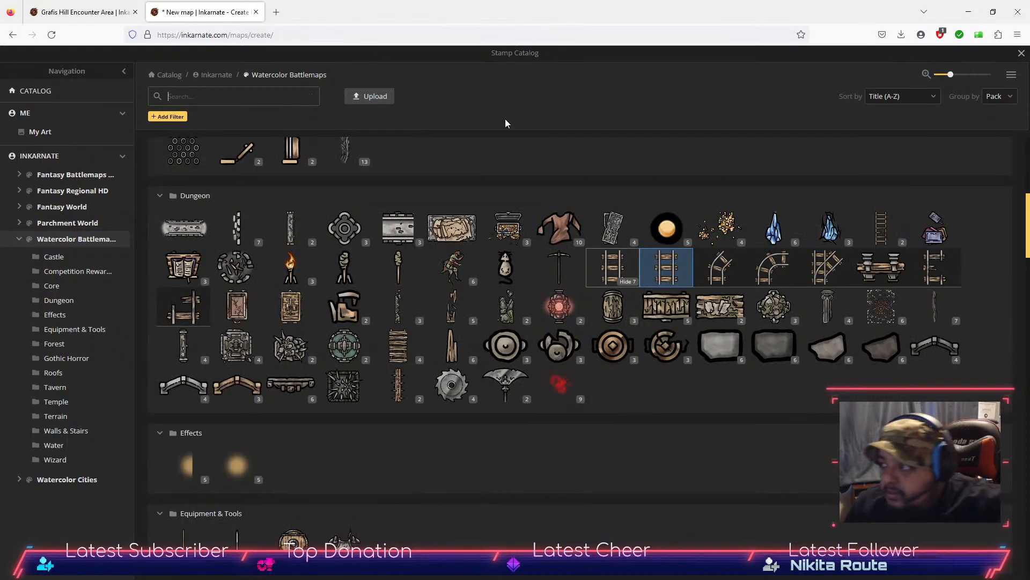
Step: Look through the Watercolor Battlemaps stamp packs from Castle to Wizard for a stamp that could serve as a cave
scroll(614, 283, down, 8)
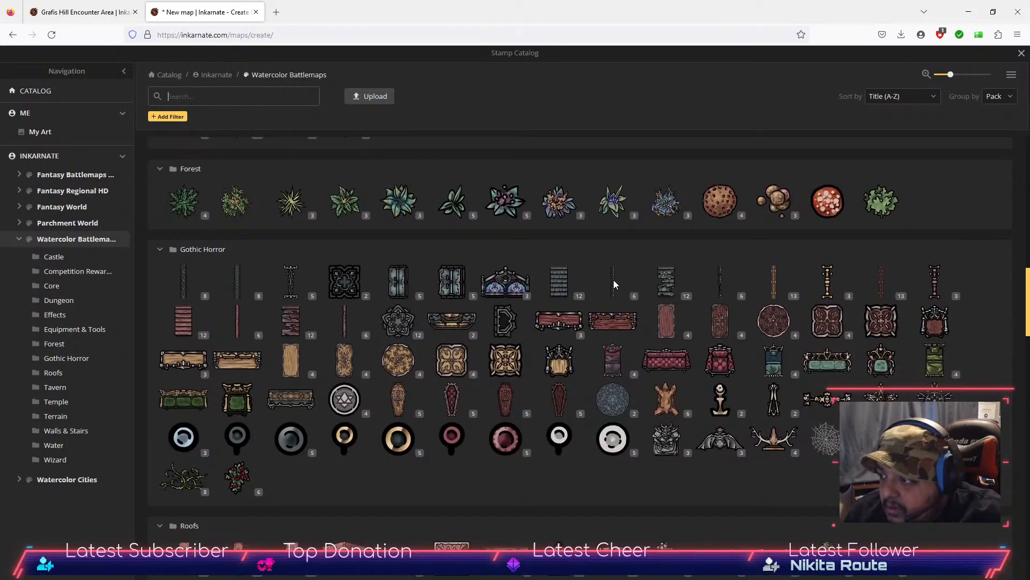
scroll(614, 282, down, 1)
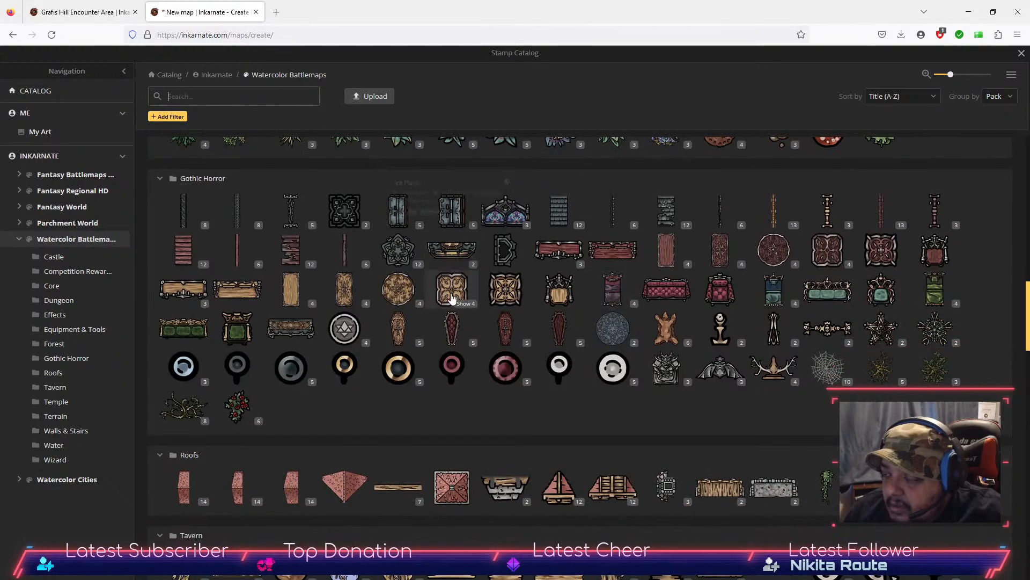
scroll(453, 298, down, 3)
scroll(452, 297, down, 5)
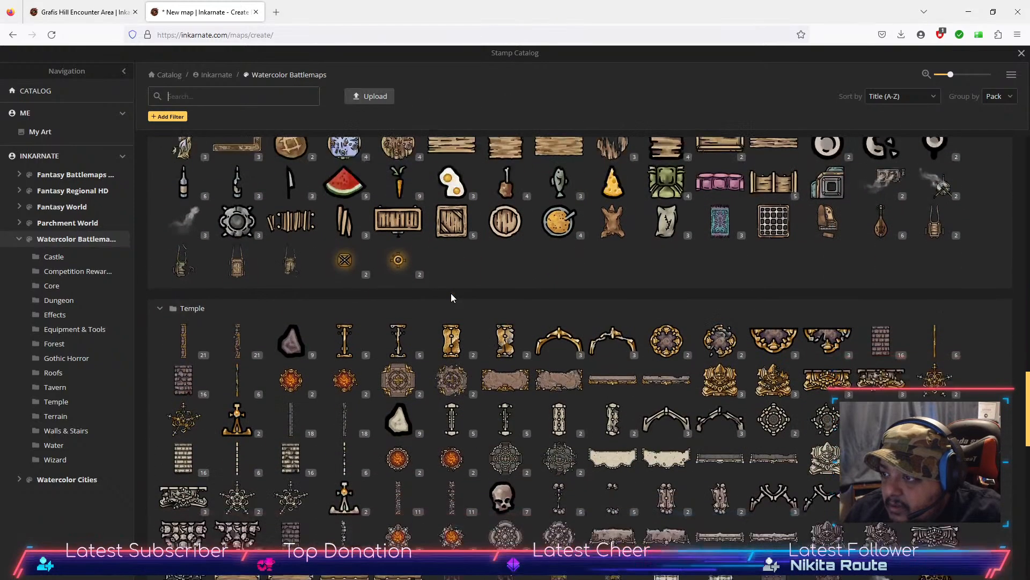
scroll(452, 298, down, 2)
scroll(452, 298, down, 4)
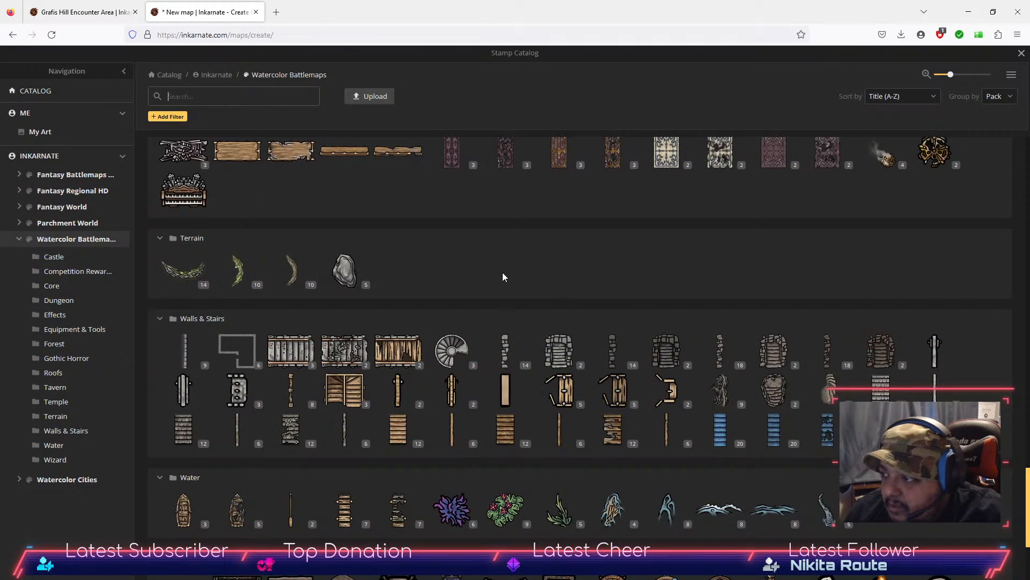
scroll(624, 301, down, 2)
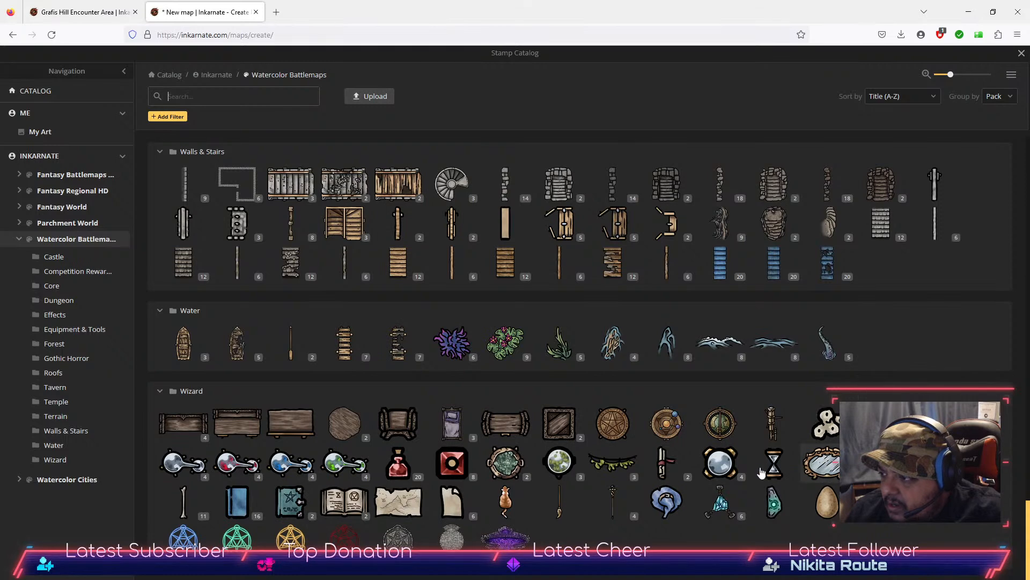
mouse_move(269, 436)
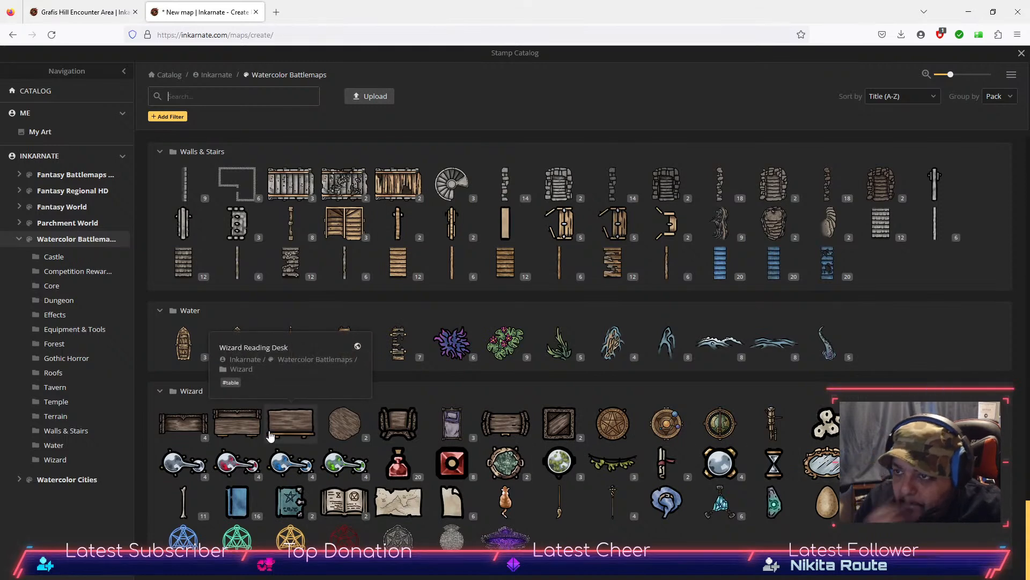
scroll(375, 424, up, 2)
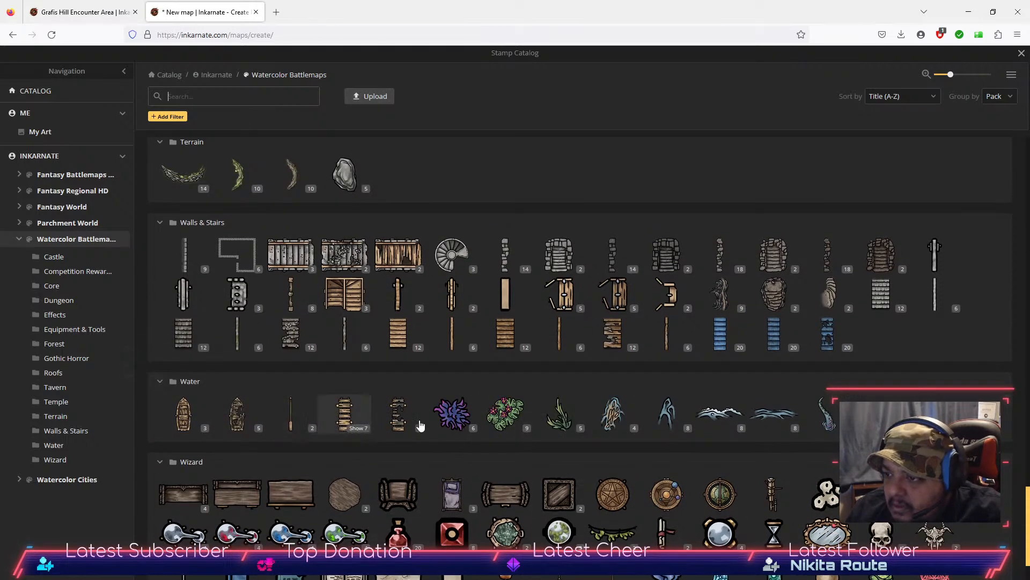
scroll(639, 416, up, 3)
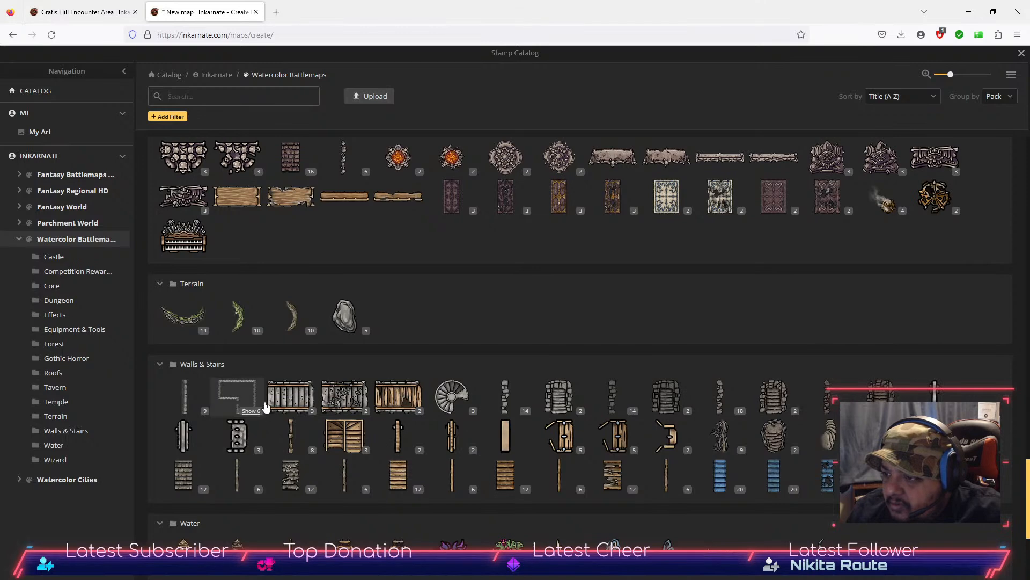
scroll(263, 406, up, 1)
scroll(258, 419, up, 2)
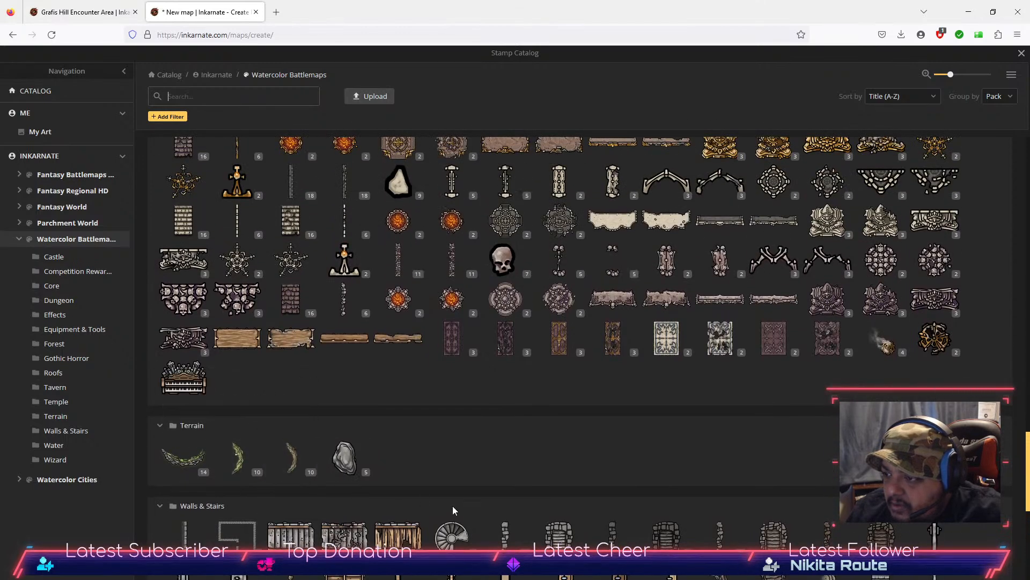
scroll(558, 483, down, 3)
scroll(773, 397, up, 4)
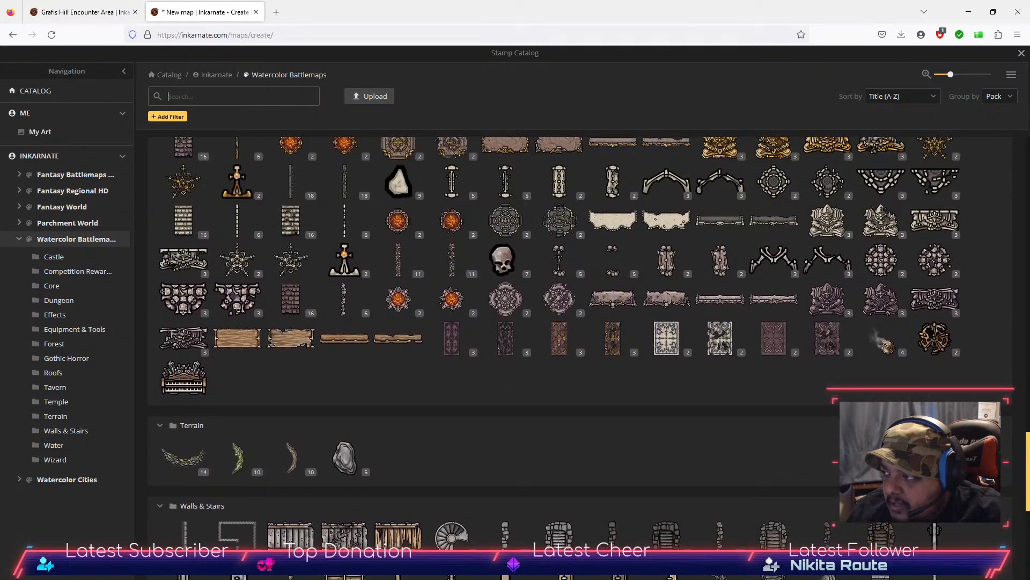
scroll(248, 350, up, 1)
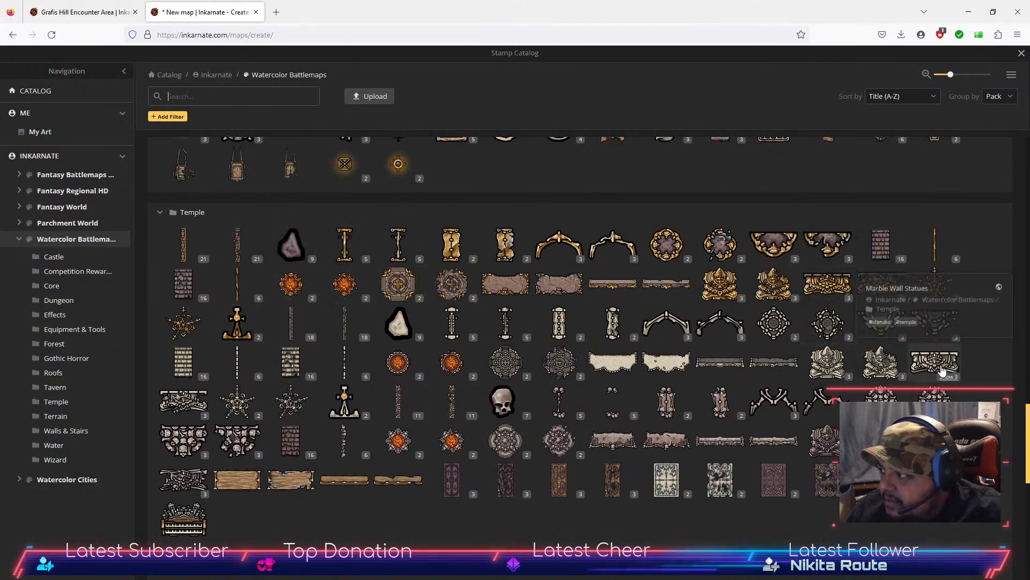
scroll(915, 381, up, 4)
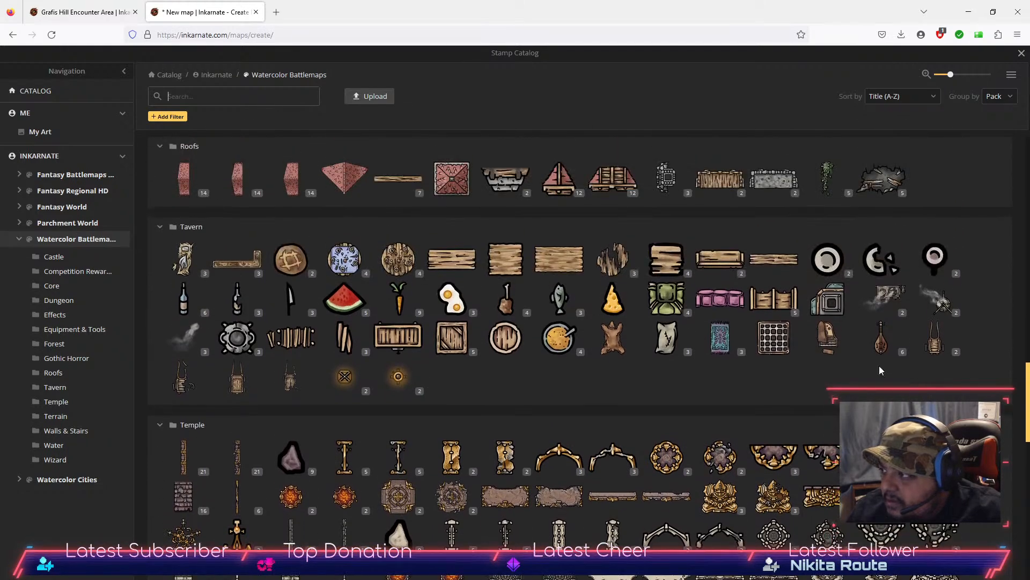
scroll(288, 376, up, 4)
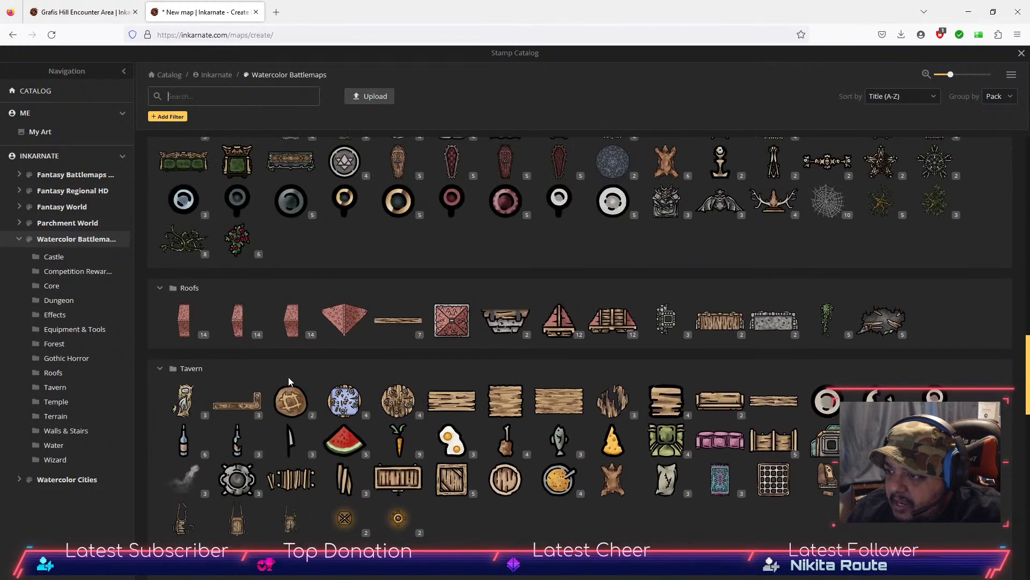
scroll(288, 379, up, 3)
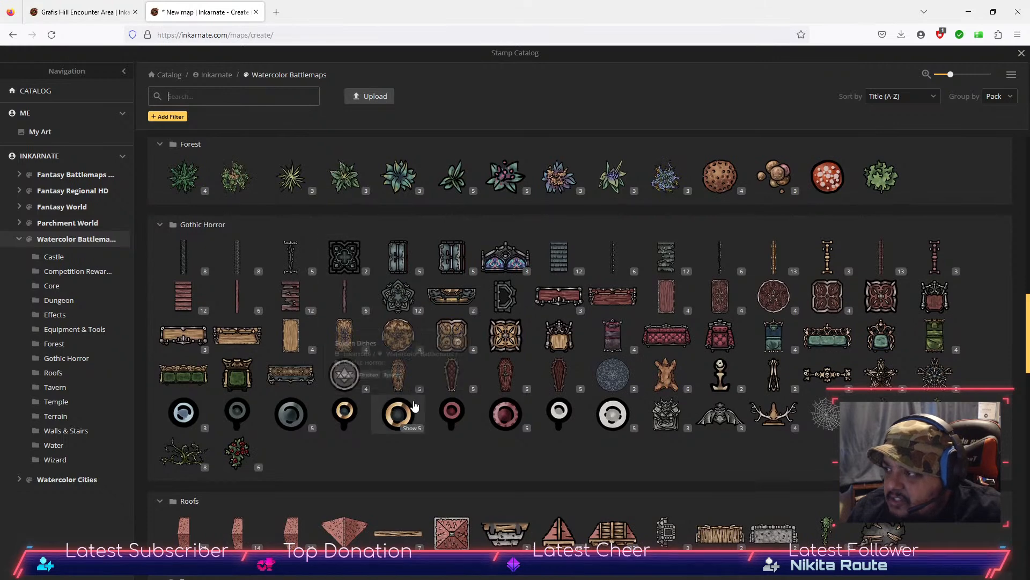
scroll(413, 400, up, 5)
scroll(453, 400, up, 5)
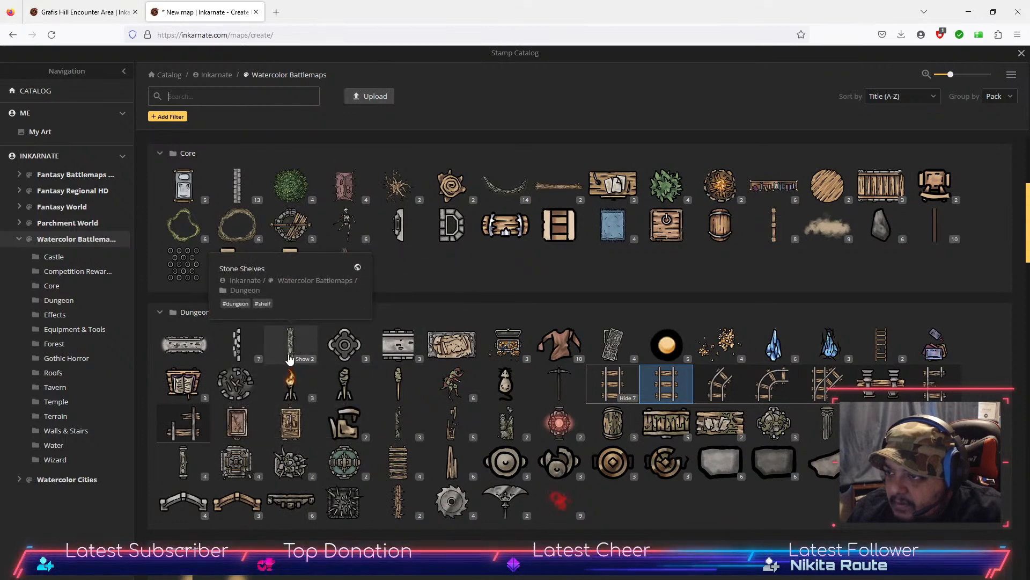
scroll(428, 363, up, 3)
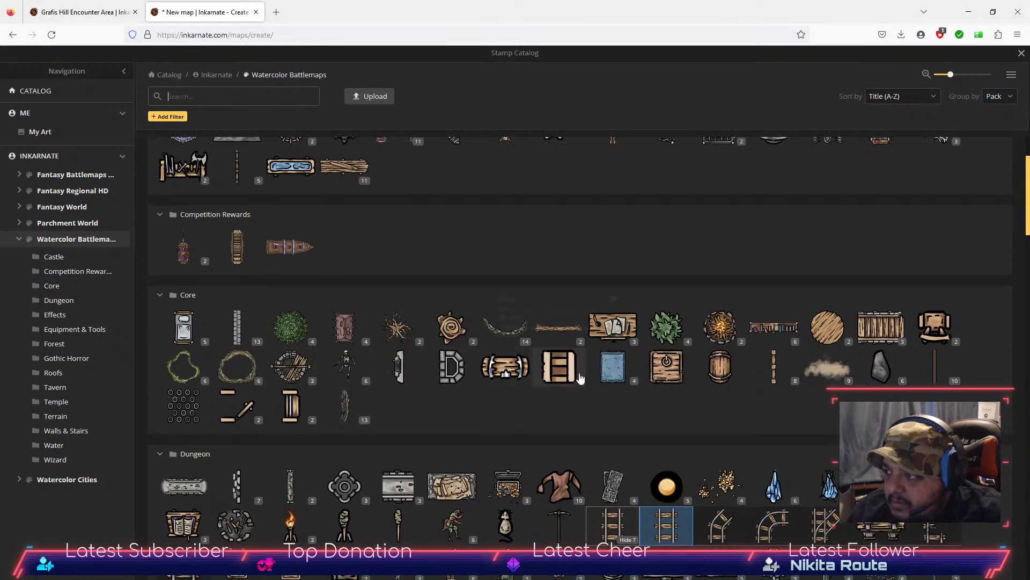
scroll(569, 370, up, 2)
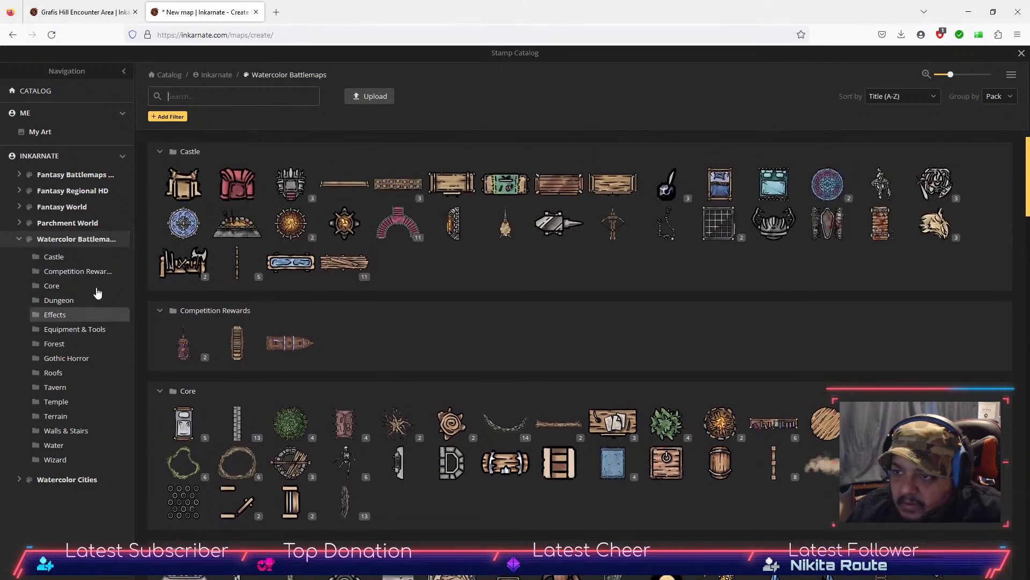
Step: Look through the Watercolor Cities stamp packs for a stamp that could serve as a cave or mine entrance
click(67, 483)
click(220, 95)
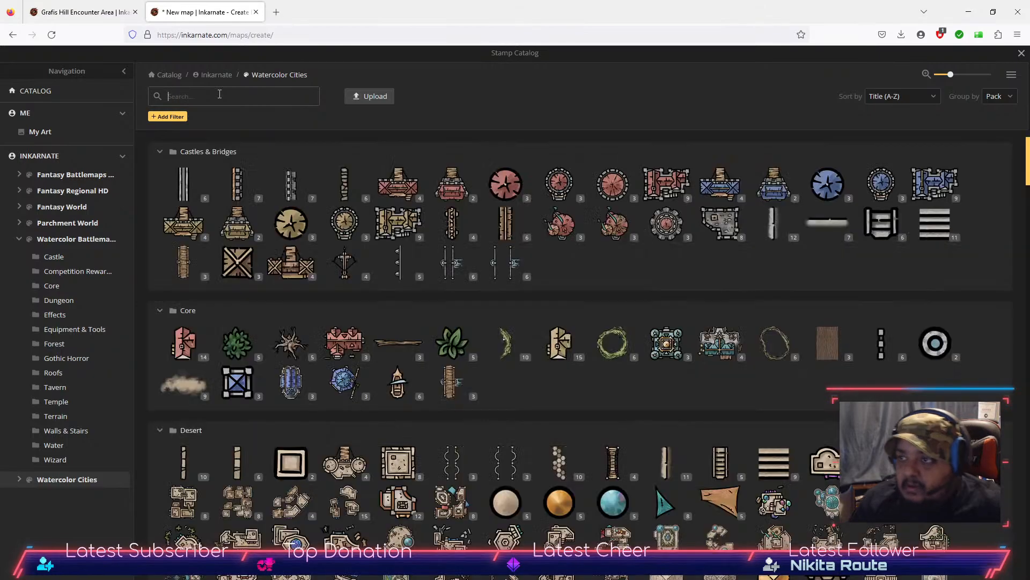
scroll(527, 470, down, 5)
scroll(521, 481, up, 7)
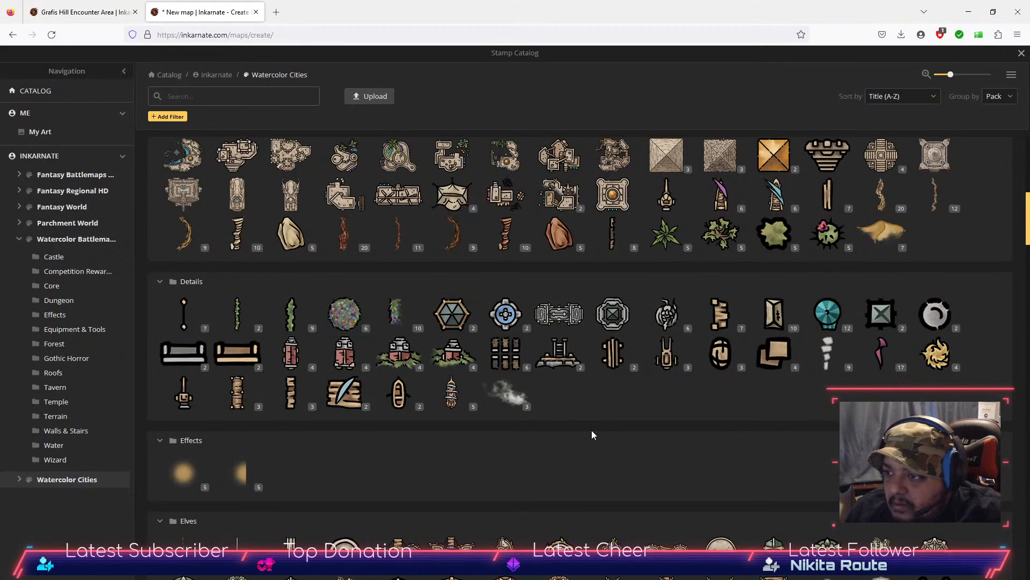
mouse_move(391, 359)
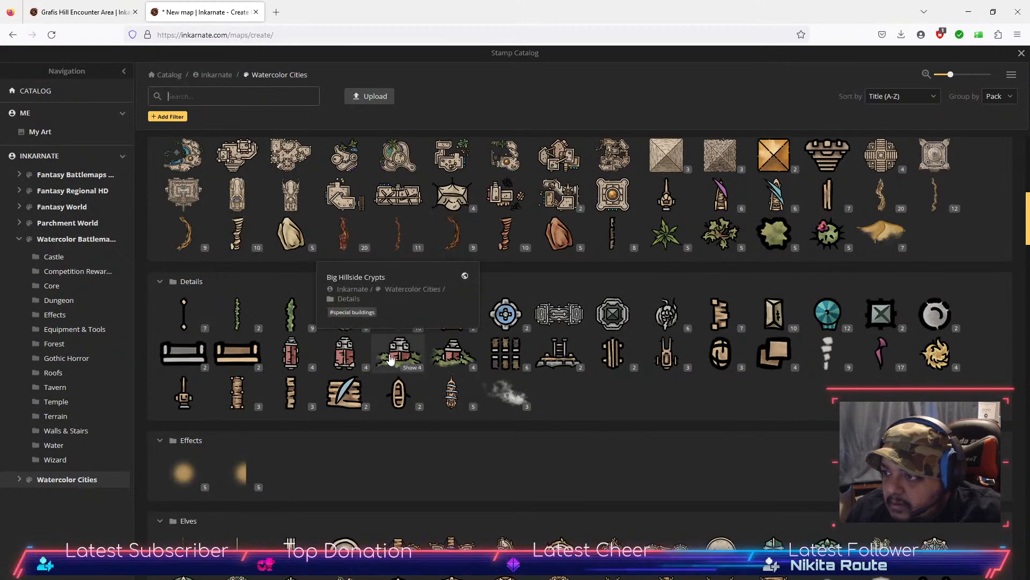
mouse_move(454, 358)
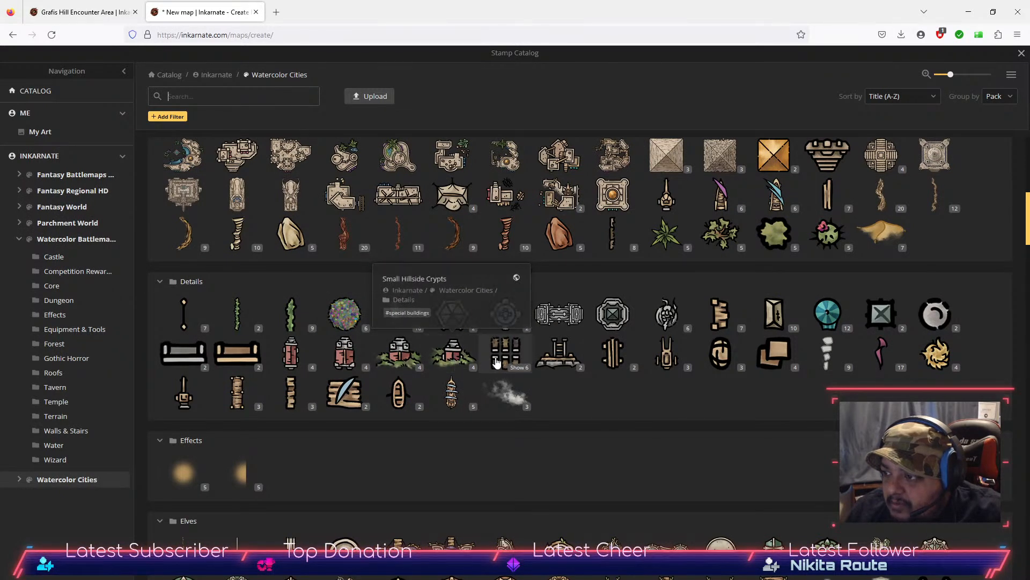
mouse_move(569, 370)
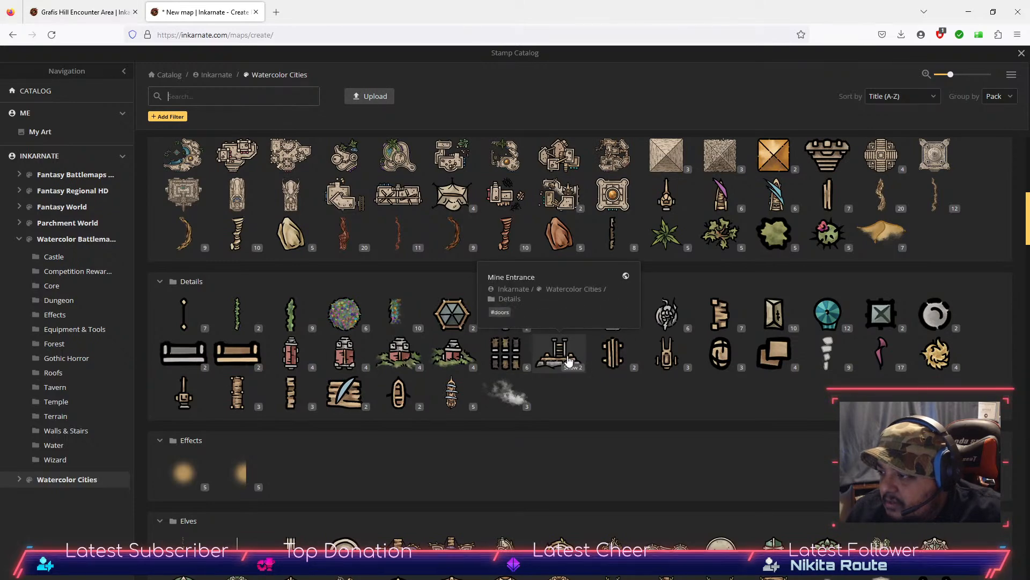
scroll(655, 455, down, 10)
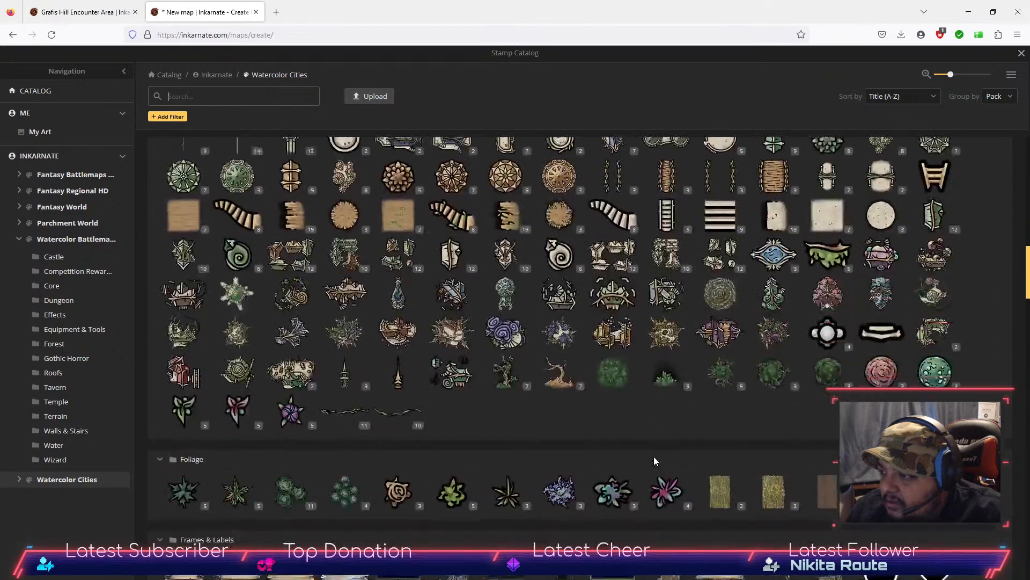
scroll(655, 459, down, 10)
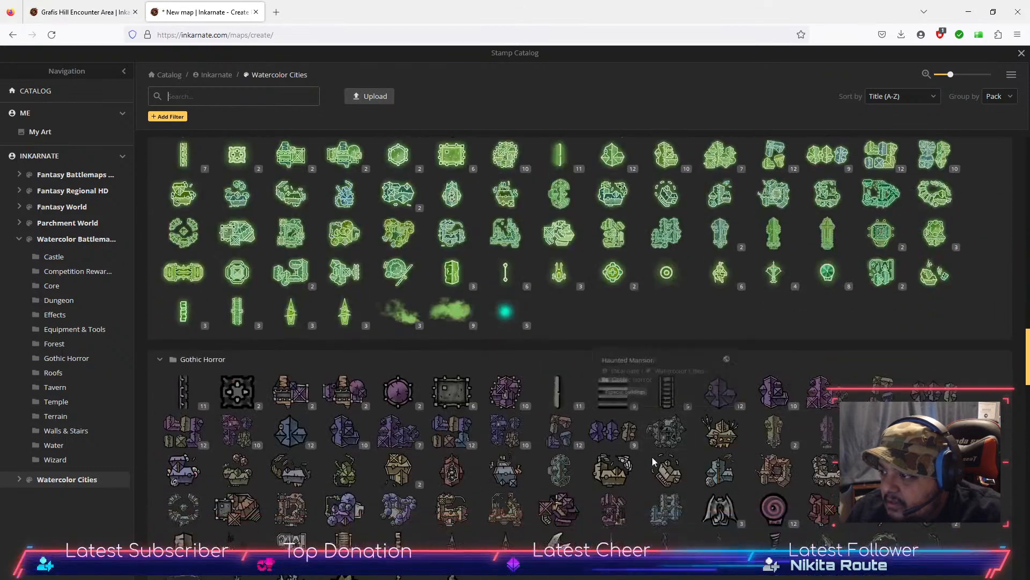
scroll(654, 461, down, 3)
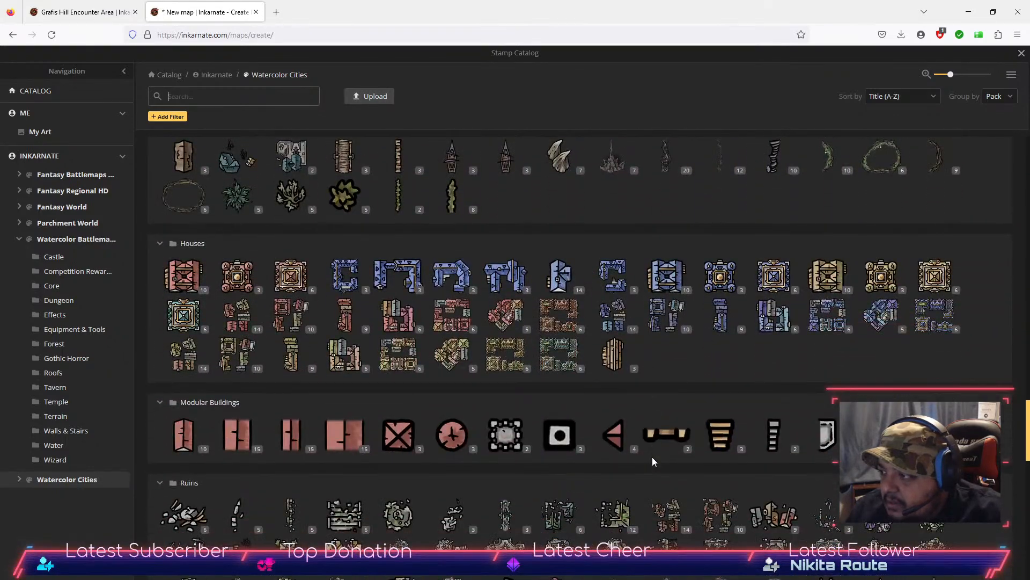
scroll(652, 456, down, 3)
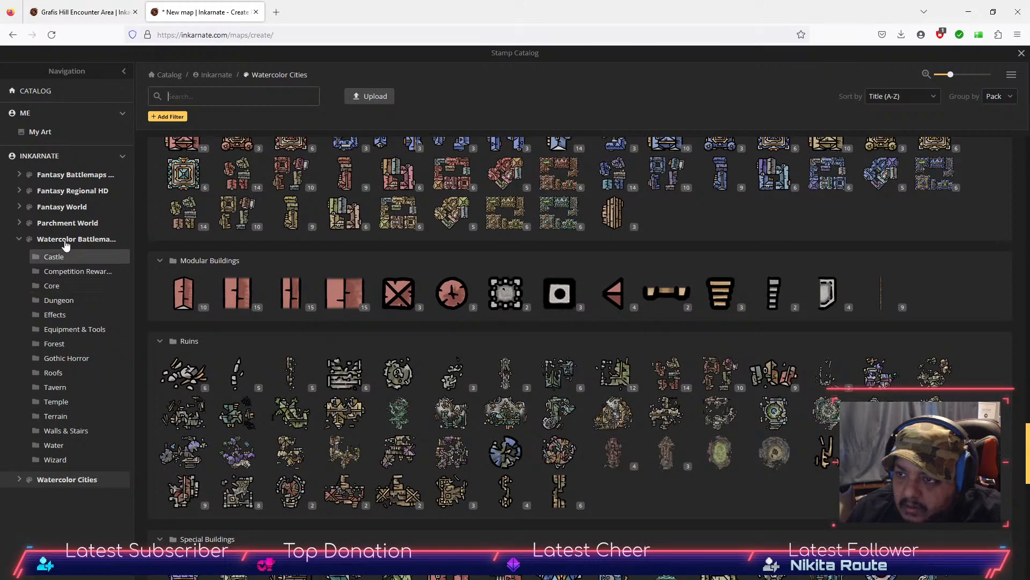
Step: Place two vertical Wooden Walls stamps from the Watercolor Battlemaps Core pack, end to end on the grass west of the rails
click(54, 257)
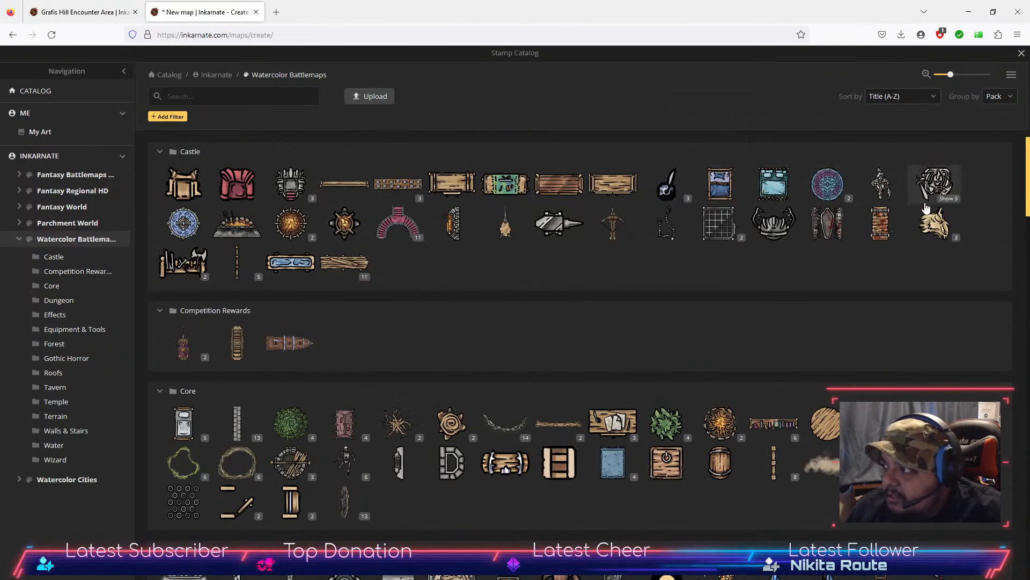
scroll(376, 284, down, 2)
scroll(377, 287, down, 1)
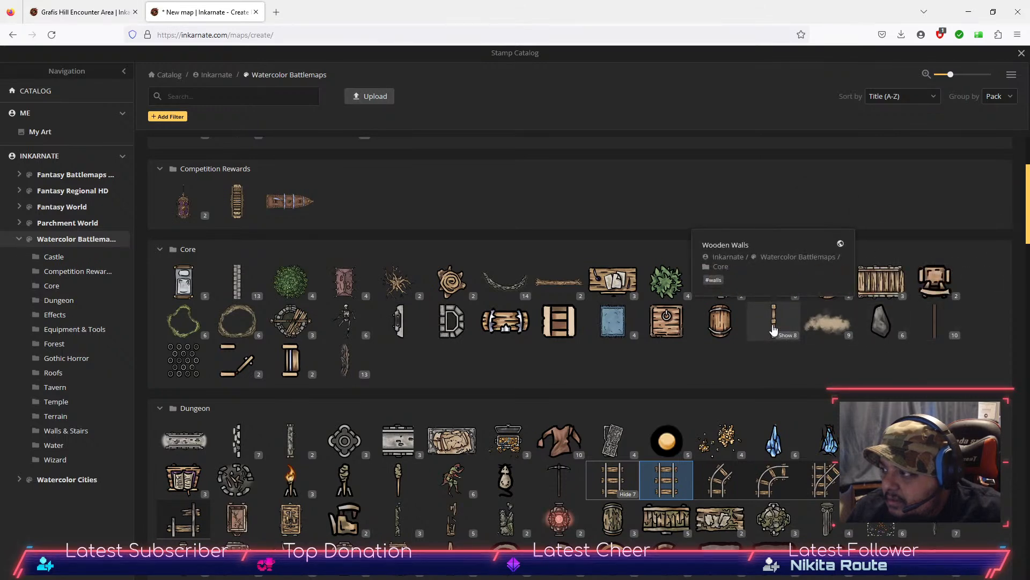
click(773, 325)
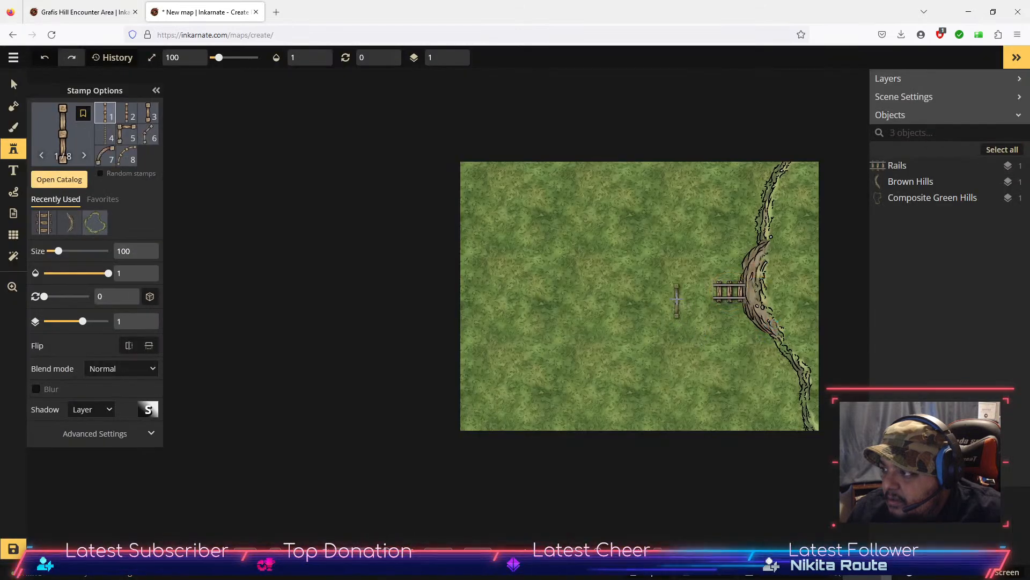
click(680, 293)
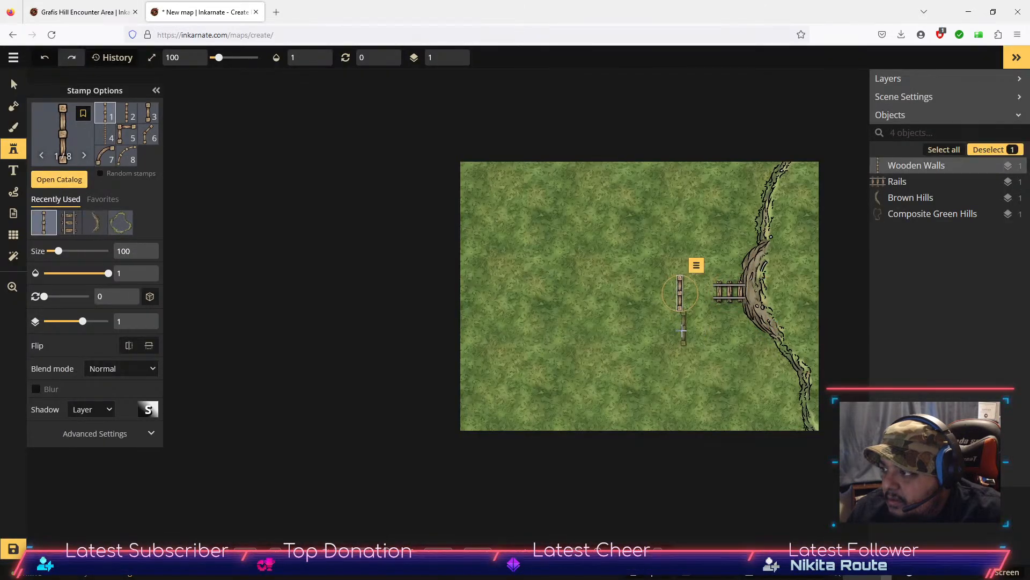
click(680, 332)
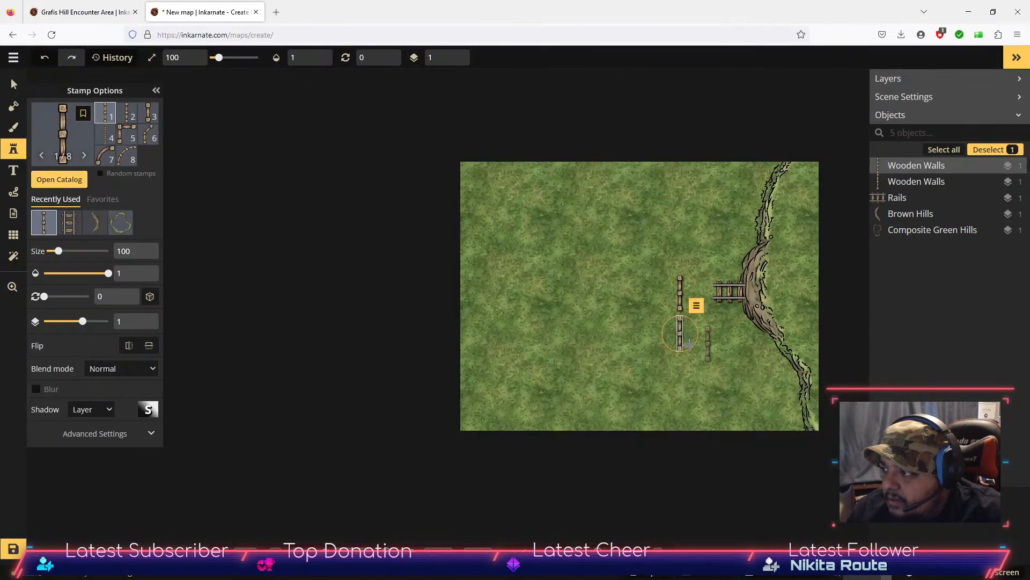
Step: Place the fifth Rails variant from the Dungeon pack on the grass west of the wooden walls
click(13, 85)
click(14, 148)
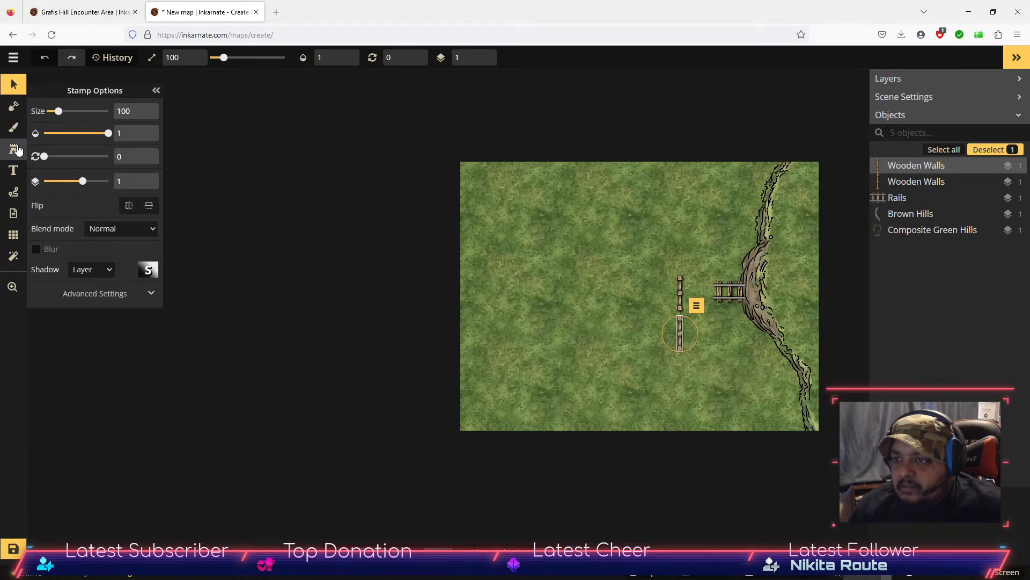
click(59, 179)
scroll(594, 282, down, 3)
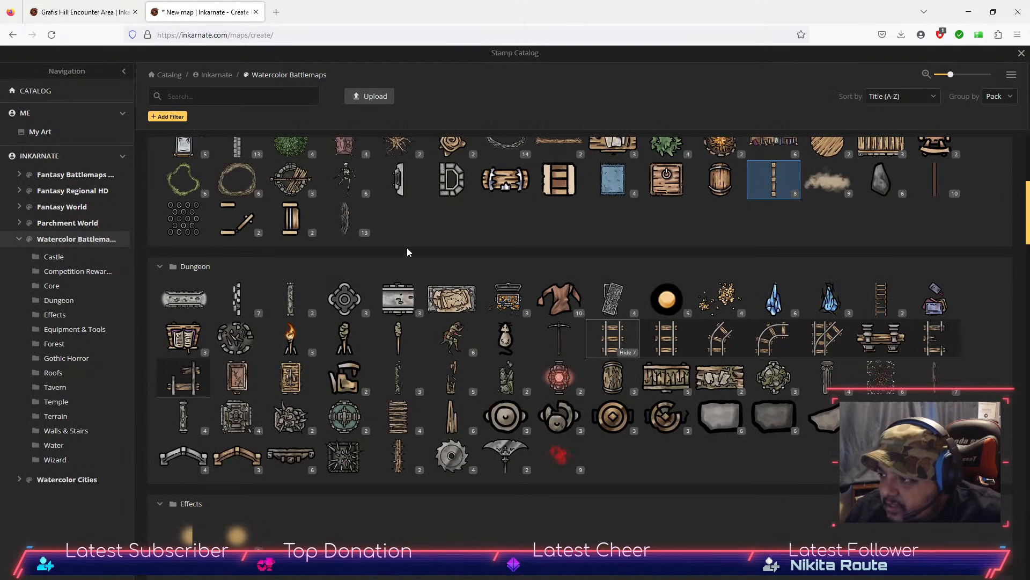
click(881, 338)
click(618, 287)
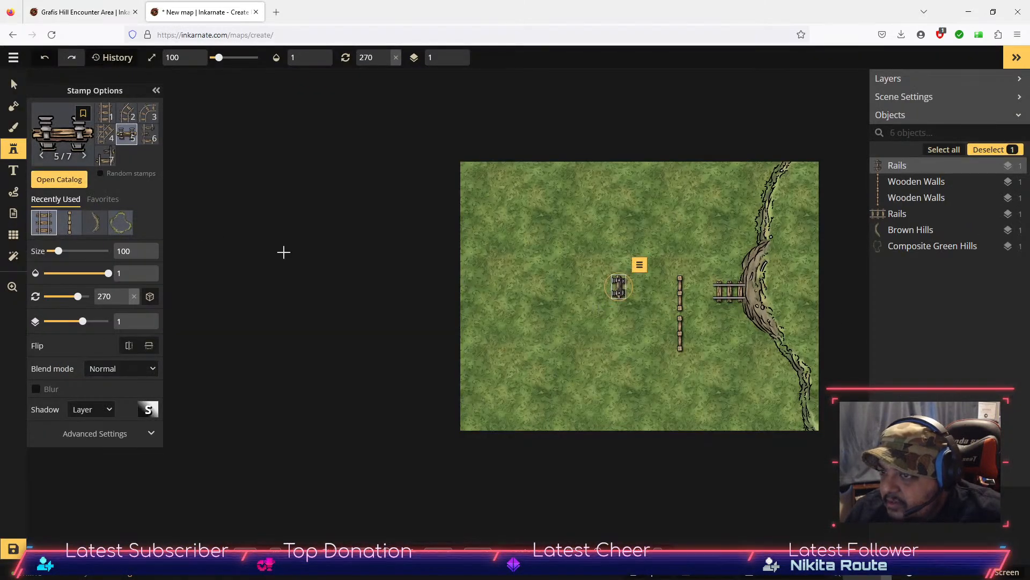
Step: Place two straight rails pieces, the first Rails variant, on the grass southwest of the short rail piece
click(104, 113)
click(560, 306)
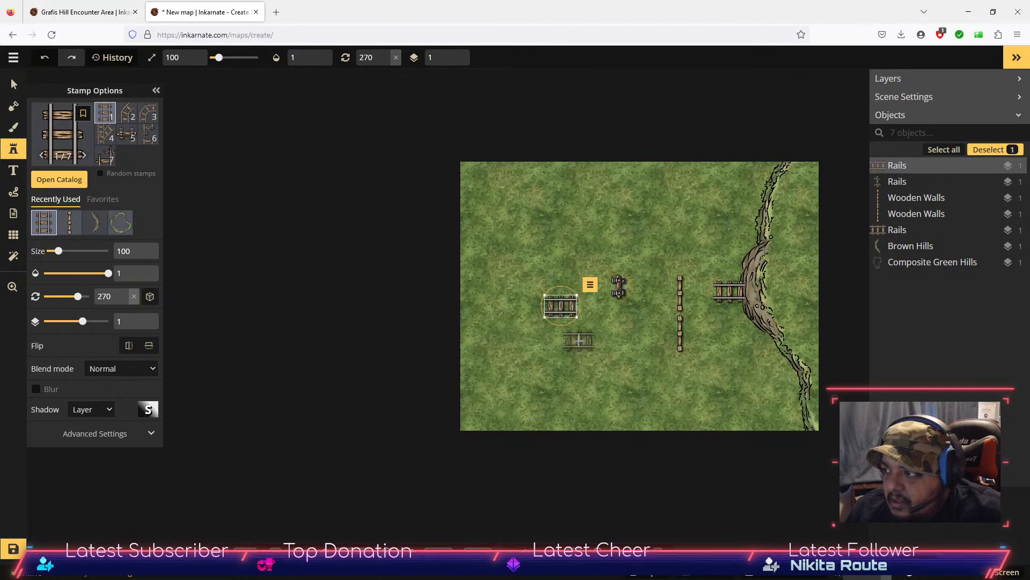
click(579, 341)
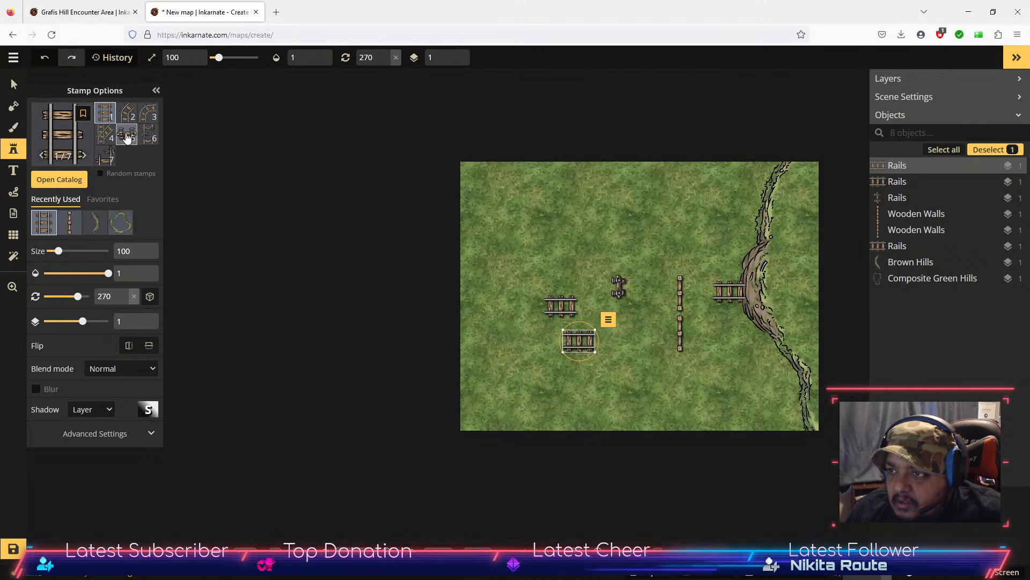
Step: Place a second short piece of the fifth Rails variant beside the wooden walls and a track junction, variant 4, south of it
click(127, 135)
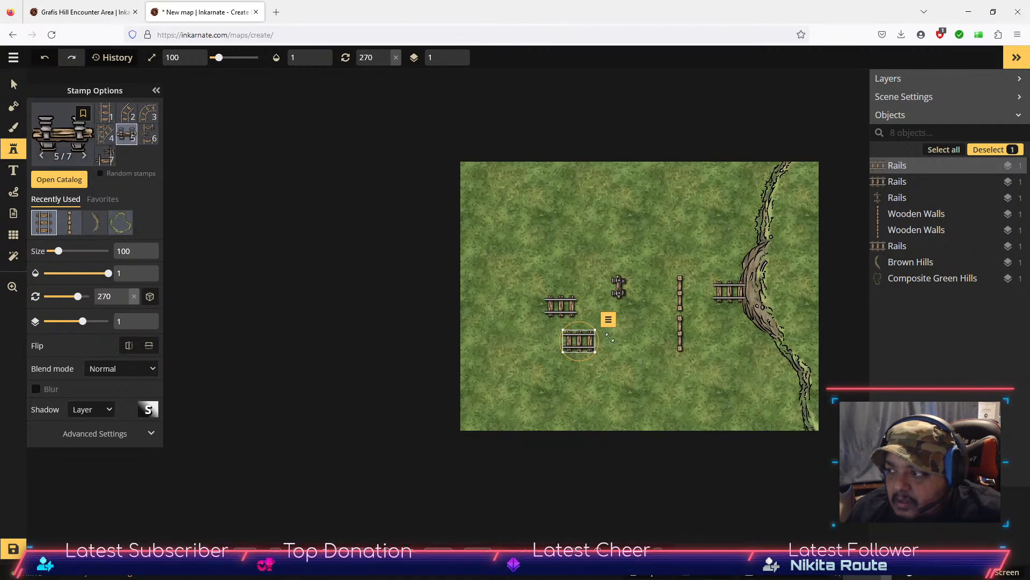
click(641, 317)
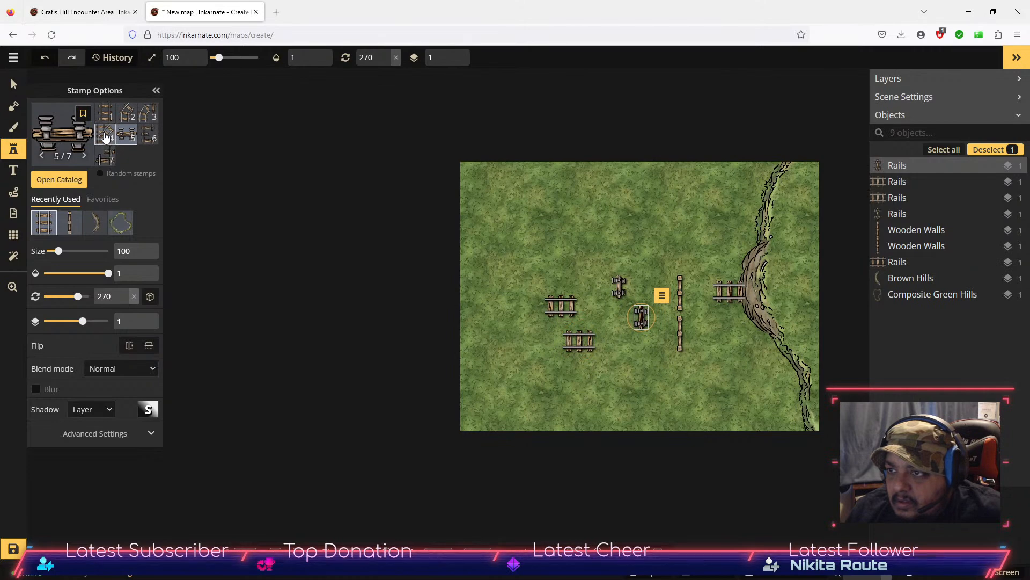
click(105, 138)
click(628, 365)
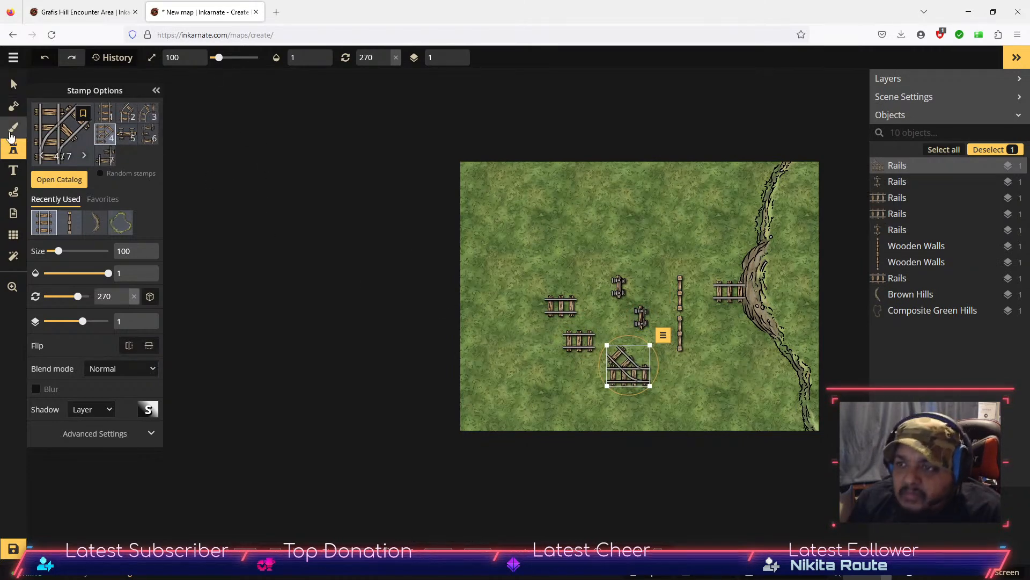
Step: Choose the Light Stones stamp from the Dungeon pack, set its size to 150, and place three stones in a diagonal row northwest of the wooden walls
click(61, 180)
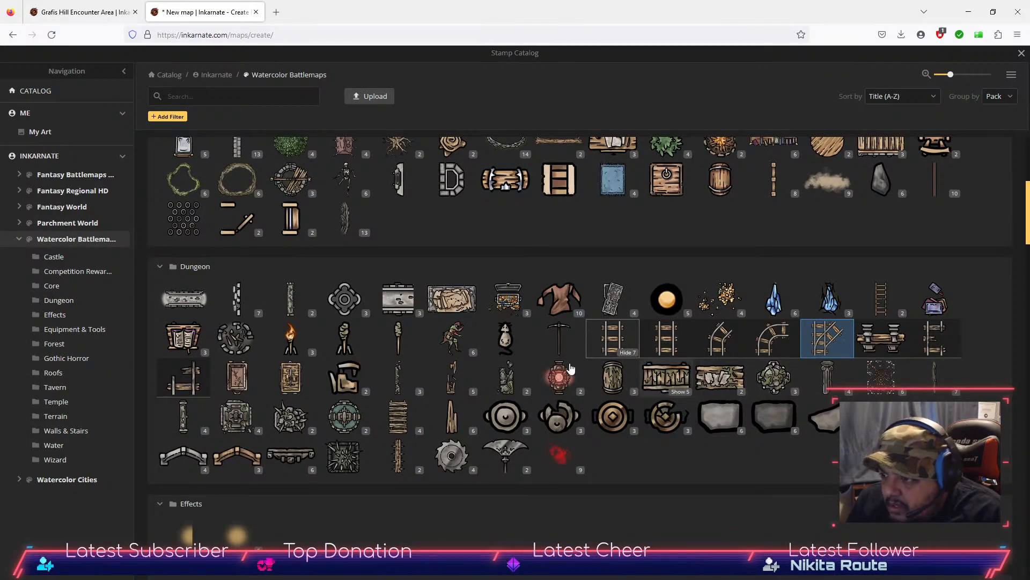
scroll(254, 401, down, 1)
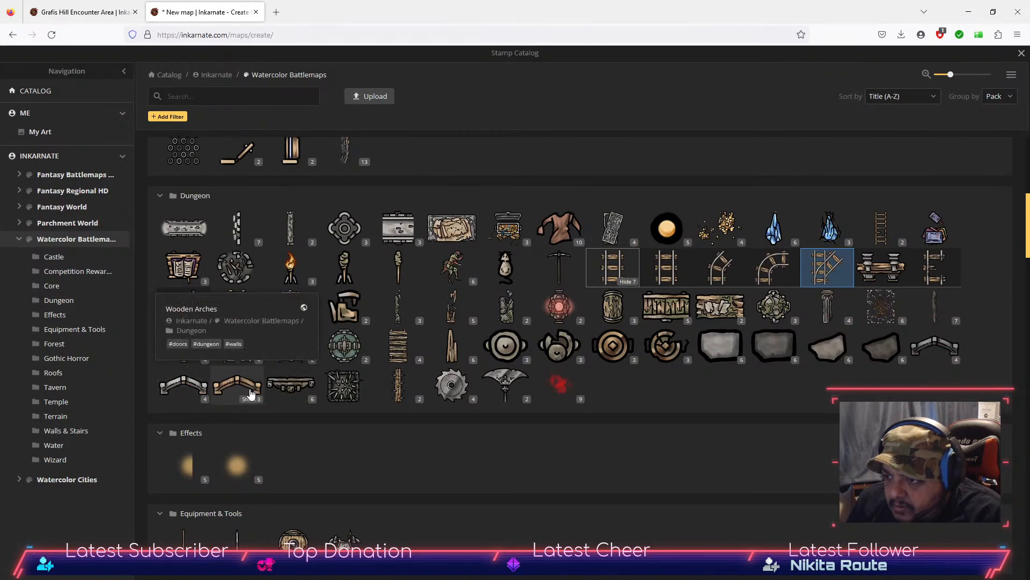
click(250, 399)
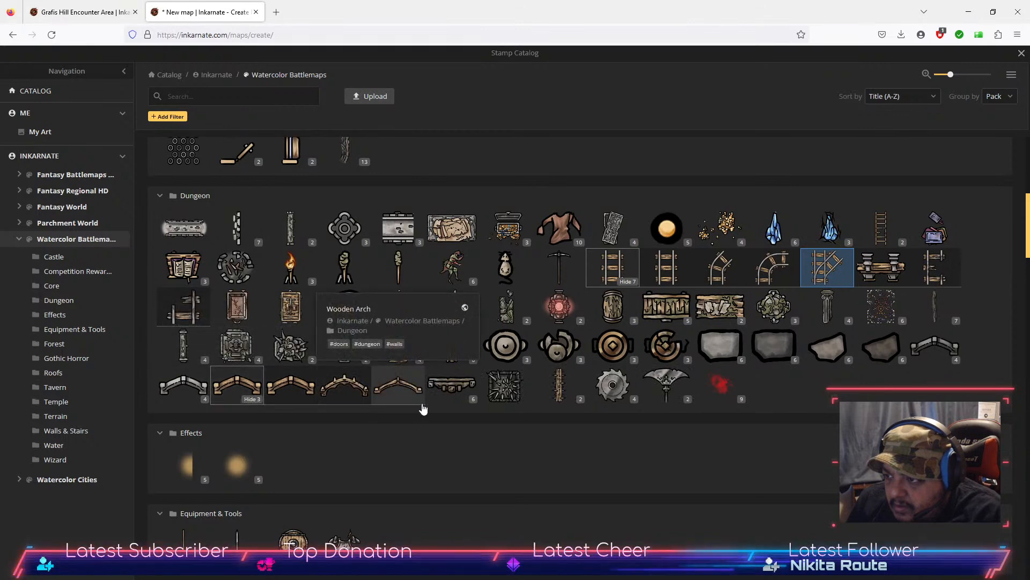
click(253, 399)
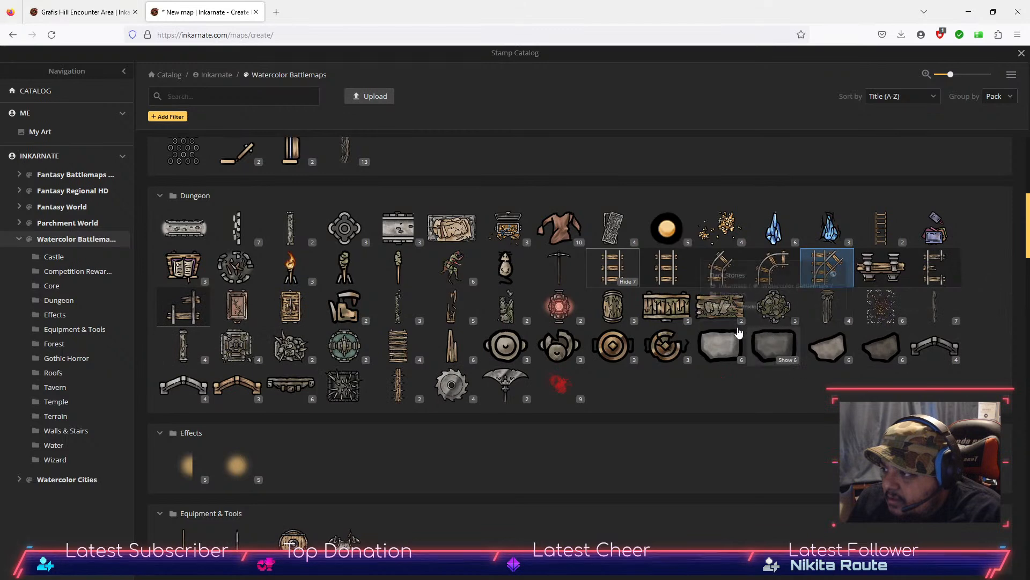
click(731, 361)
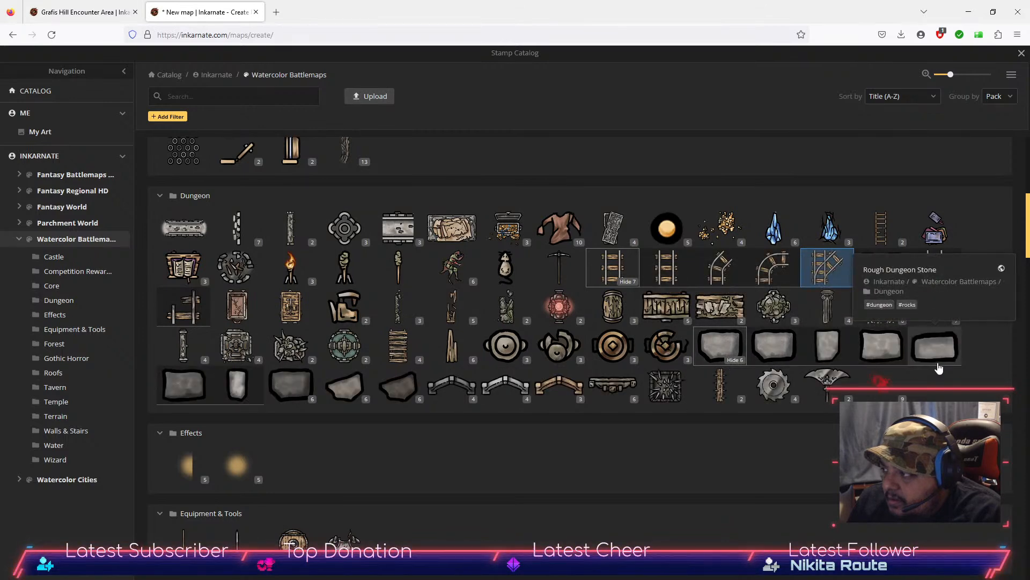
click(936, 354)
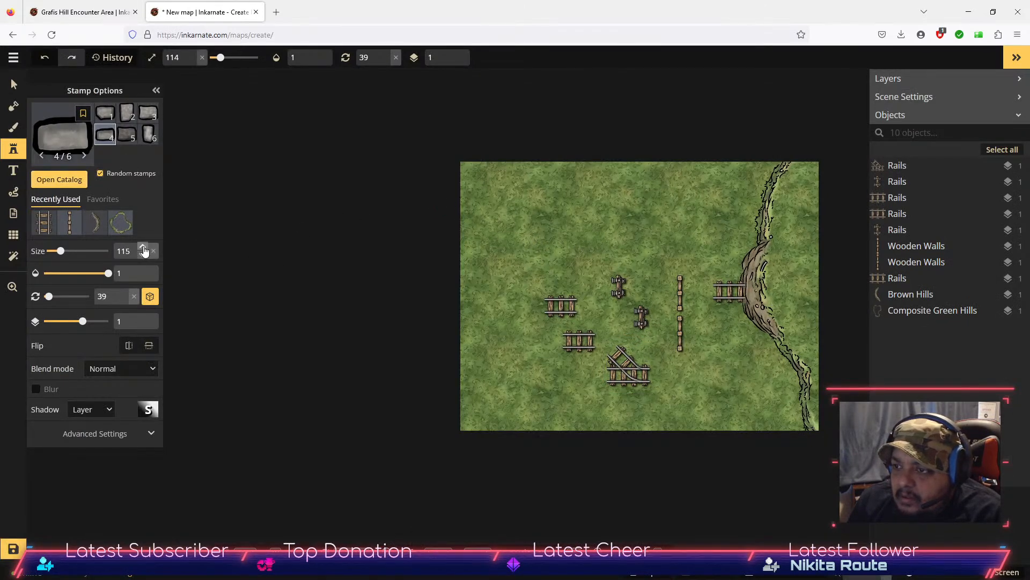
click(143, 248)
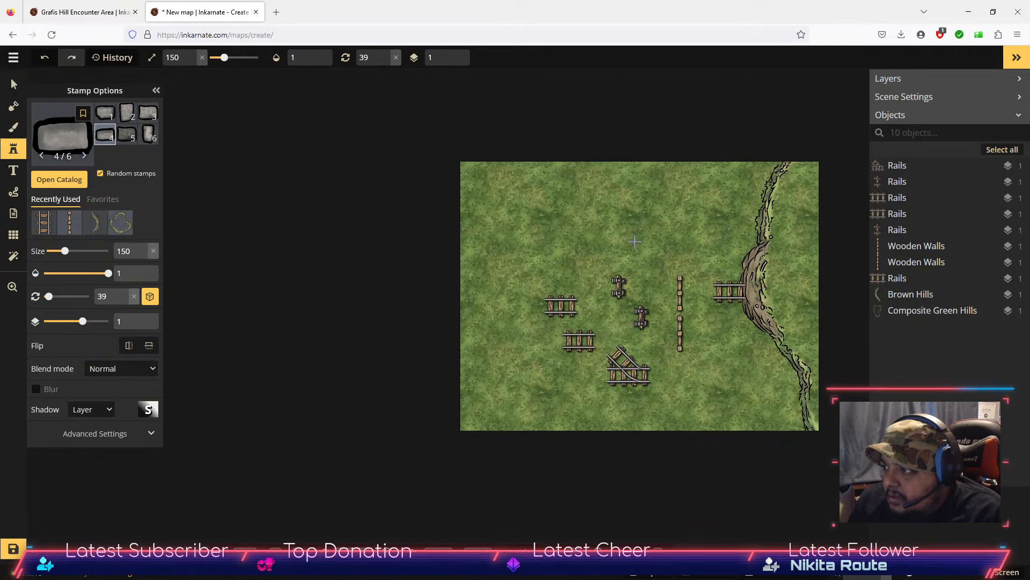
click(634, 241)
click(650, 252)
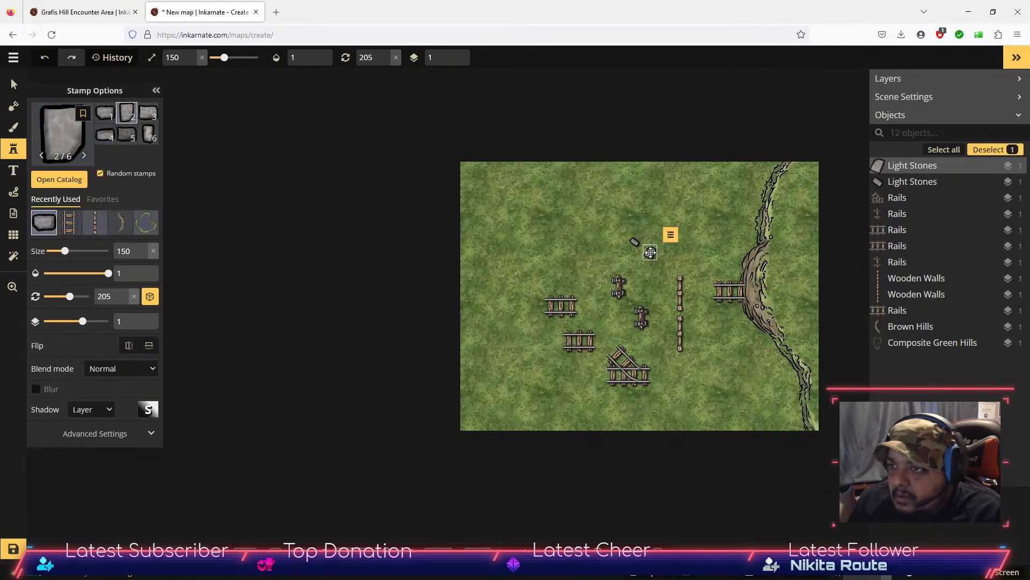
click(668, 262)
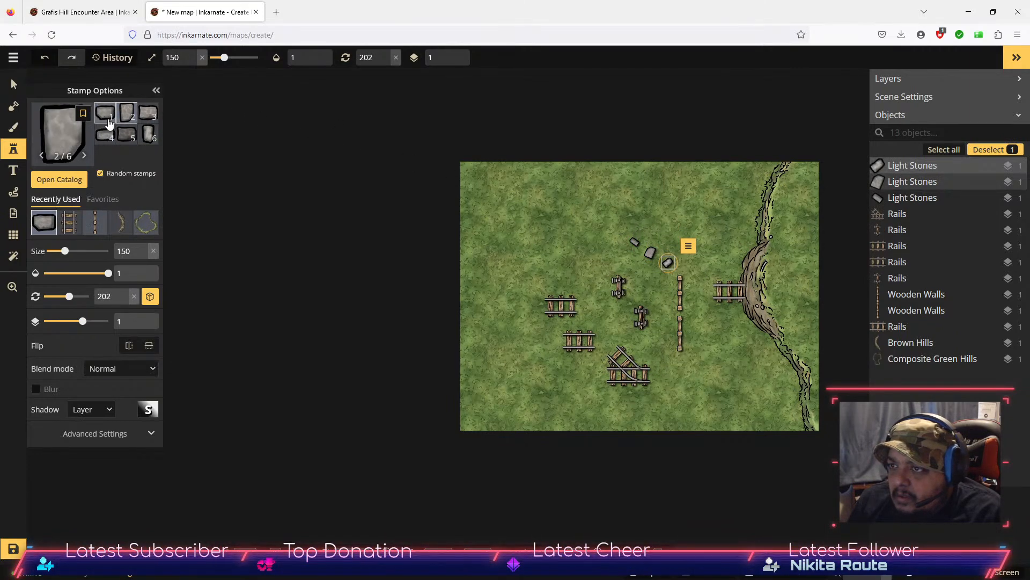
Step: Place a second diagonal row of three Light Stones, starting with variant 4, just northeast of the first row
click(109, 136)
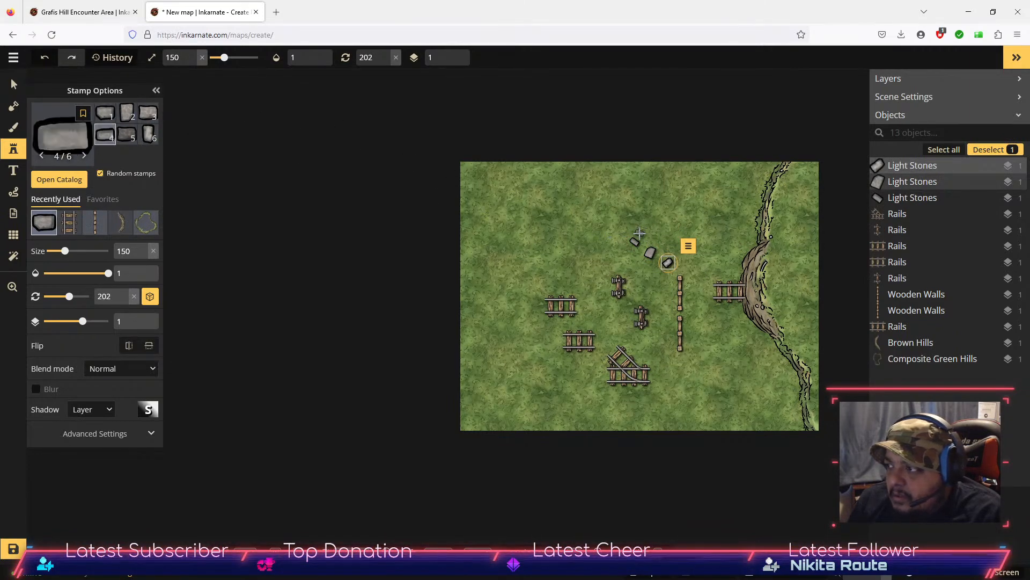
click(639, 233)
click(658, 237)
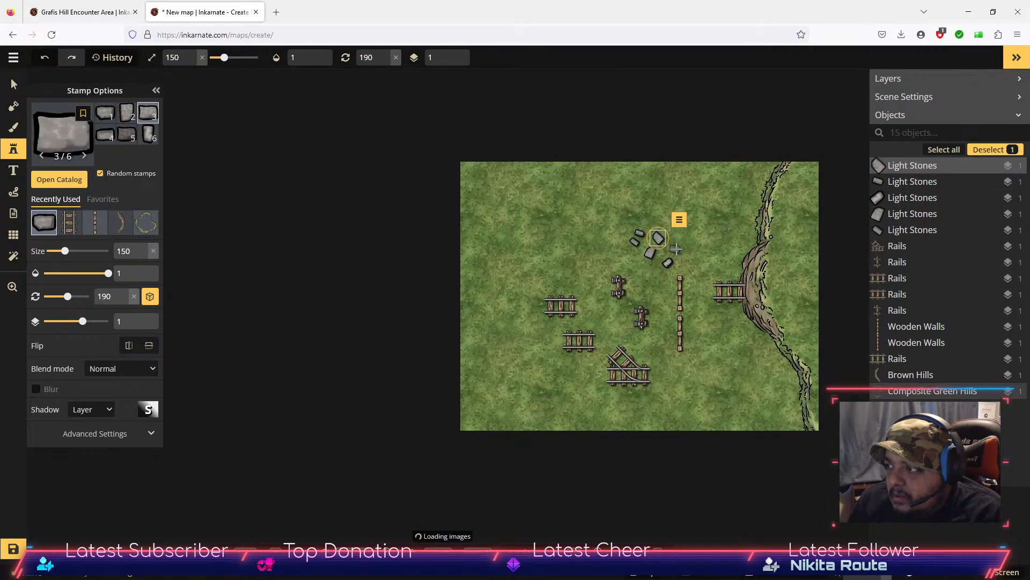
click(678, 252)
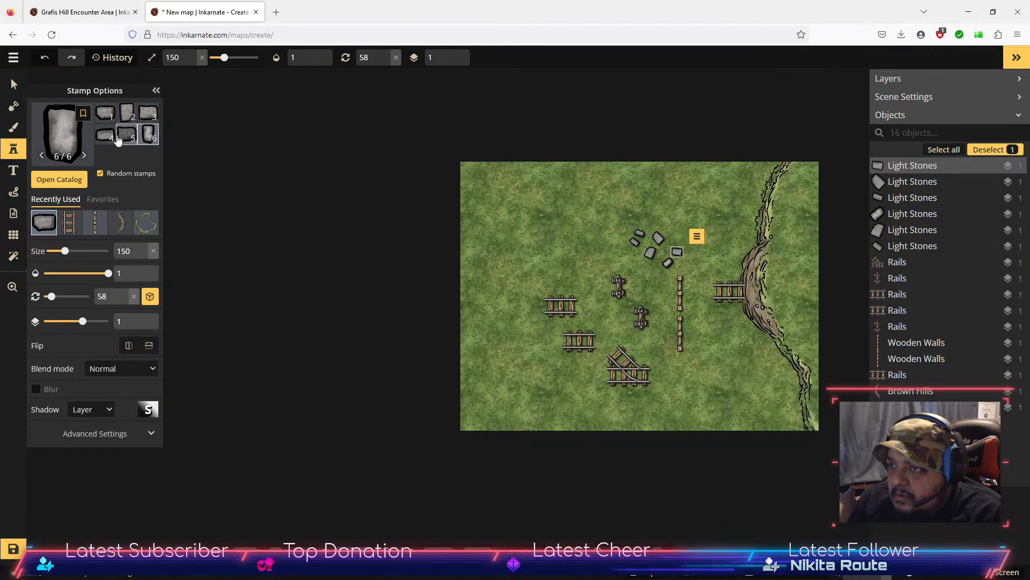
Step: Place a third diagonal row of three Light Stones, starting with variant 4, northeast of the second row
click(106, 135)
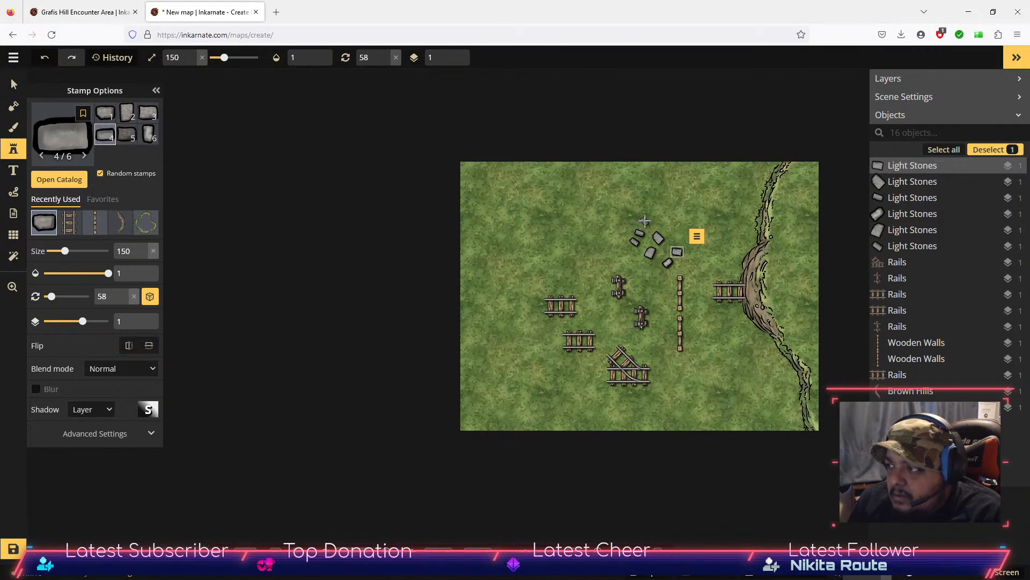
click(645, 220)
click(669, 224)
click(686, 239)
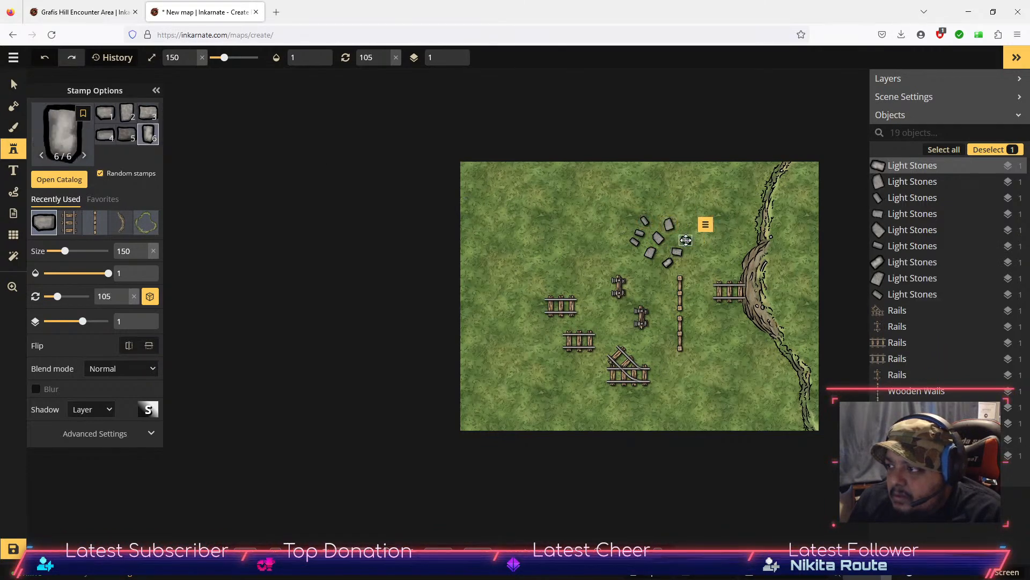
click(686, 240)
Step: Choose the Wooden Gables stamp from the Roofs pack and place one horizontal beam, variant 1, on the grass southeast of the wooden walls
click(58, 179)
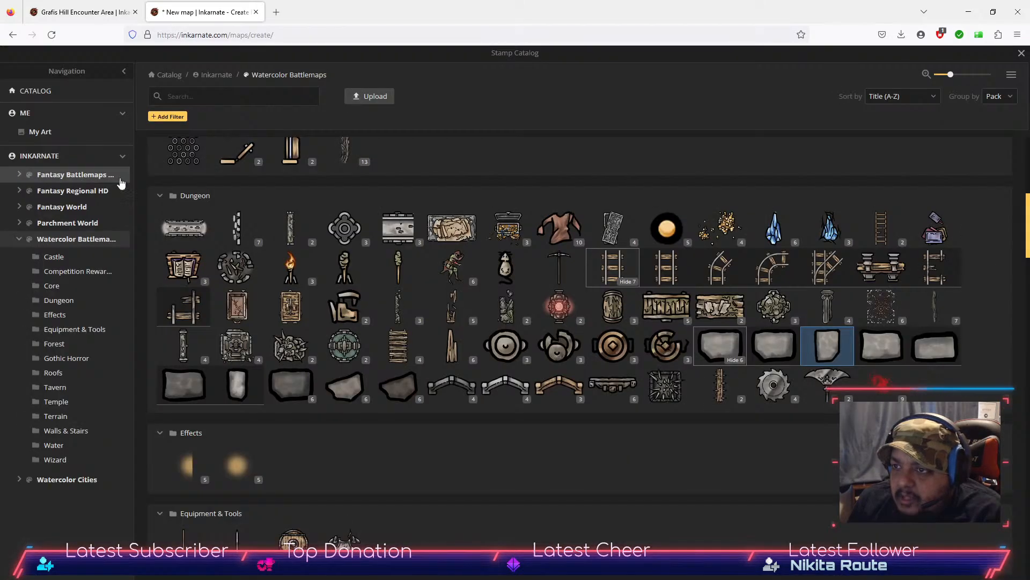
scroll(664, 327, down, 5)
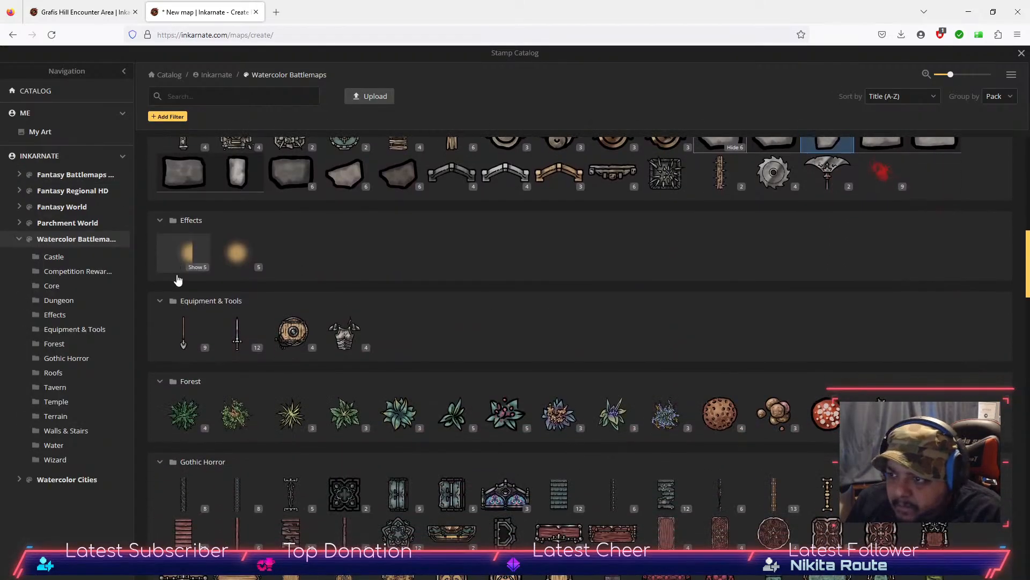
scroll(243, 371, down, 4)
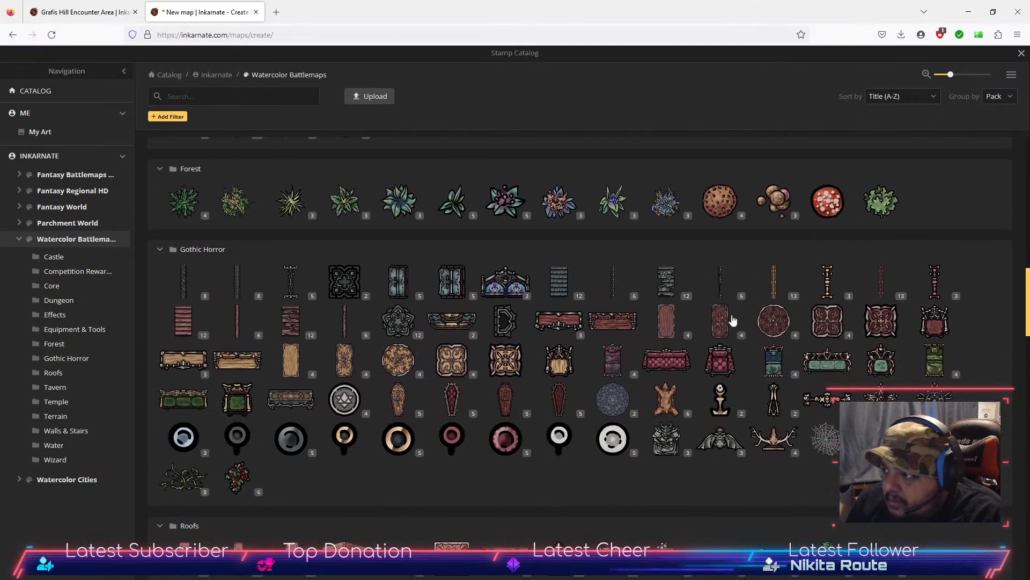
mouse_move(776, 289)
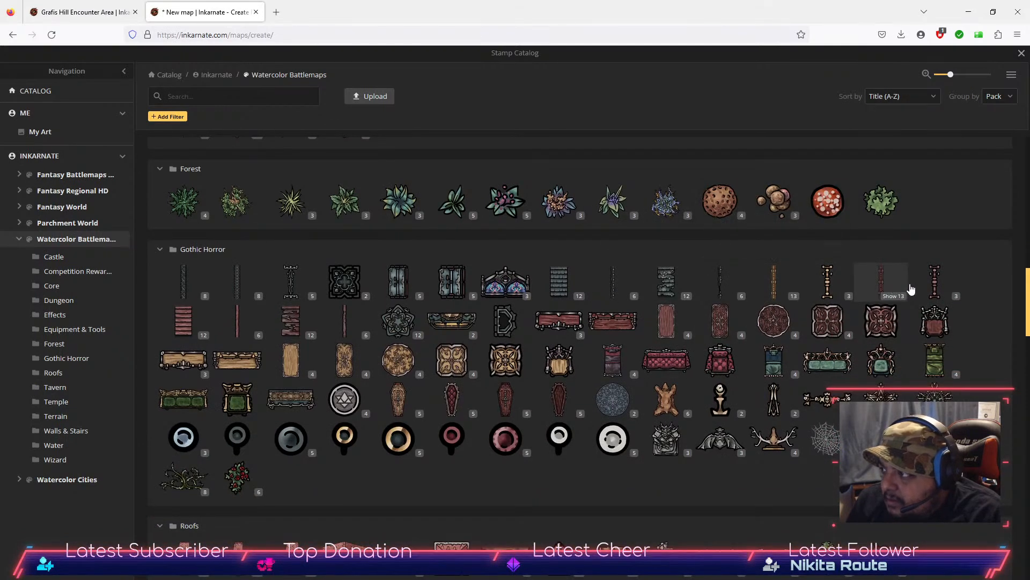
scroll(204, 303, down, 1)
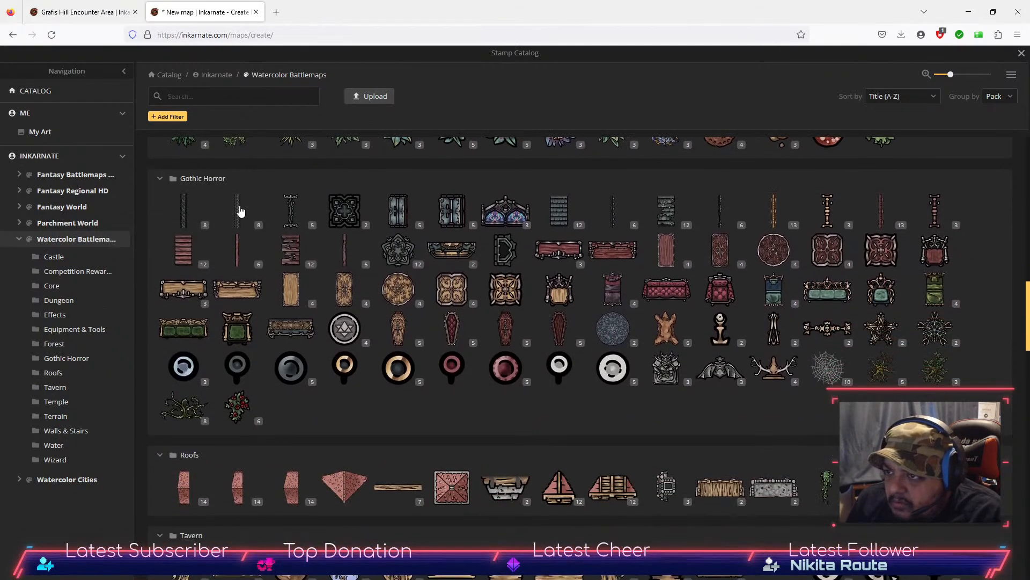
scroll(692, 288, down, 3)
scroll(751, 276, up, 1)
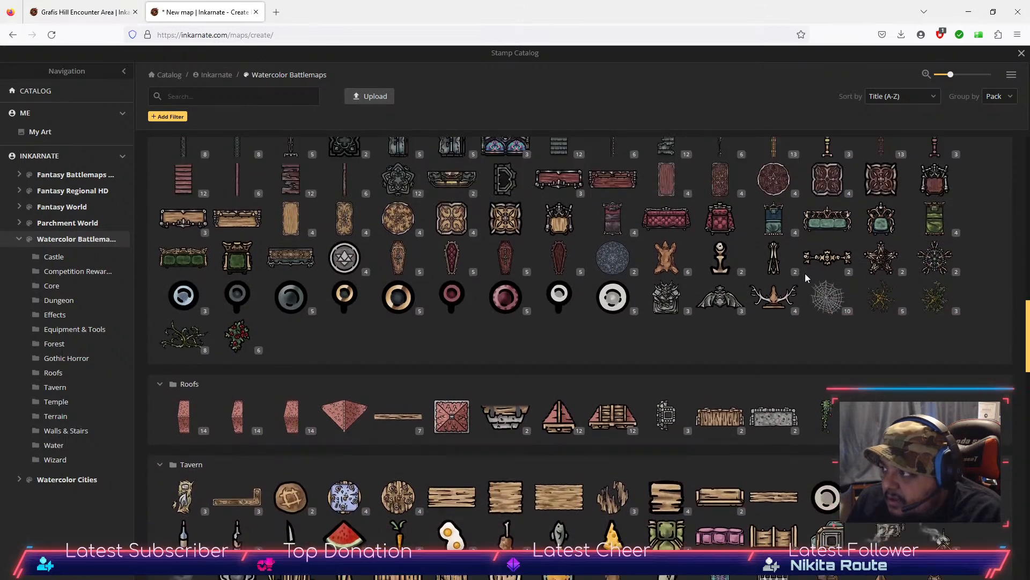
scroll(236, 293, down, 2)
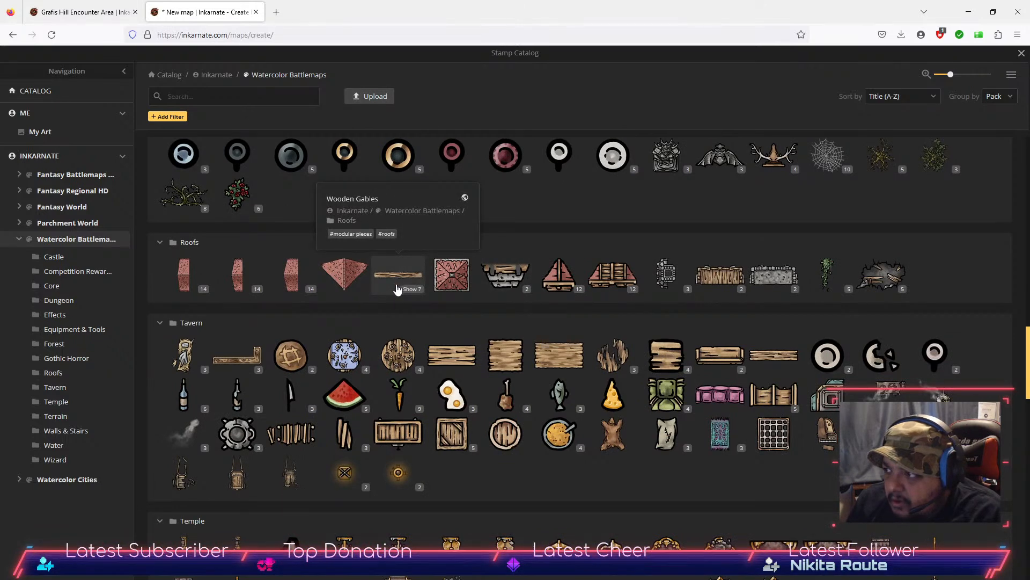
click(397, 289)
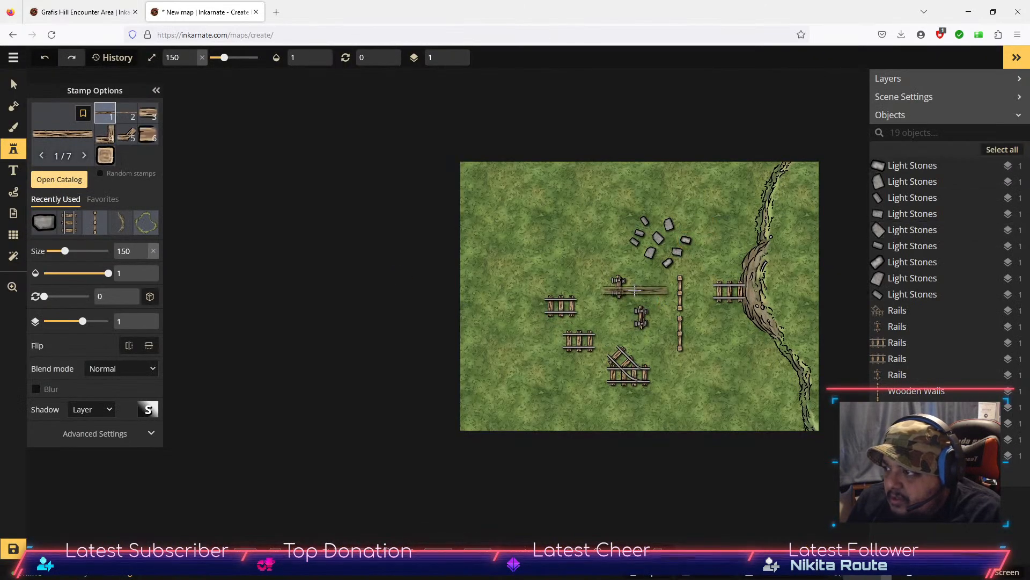
click(727, 370)
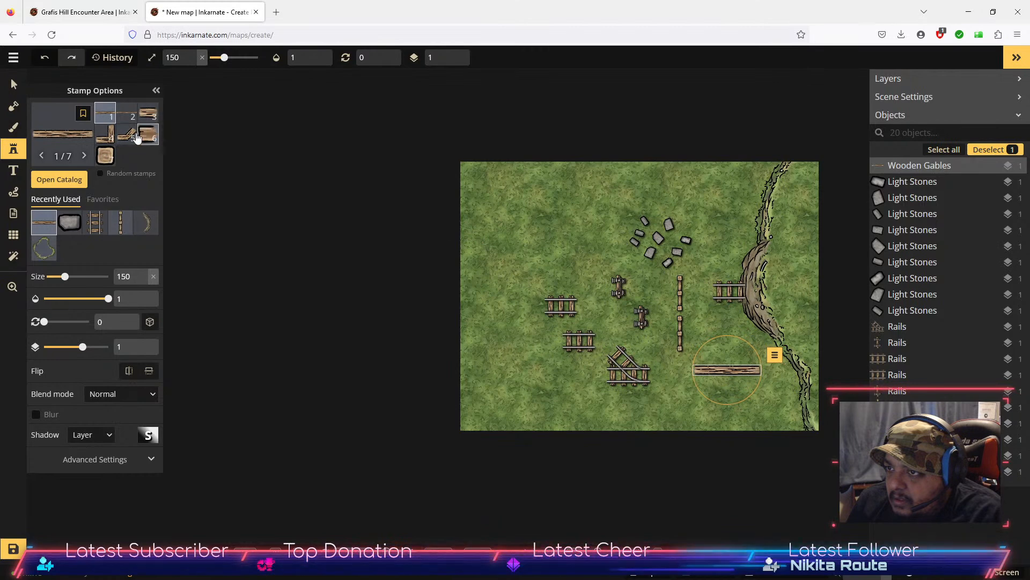
Step: Place four square Wooden Gables blocks, variant 7, on the grass west and southwest of the horizontal beam
click(106, 155)
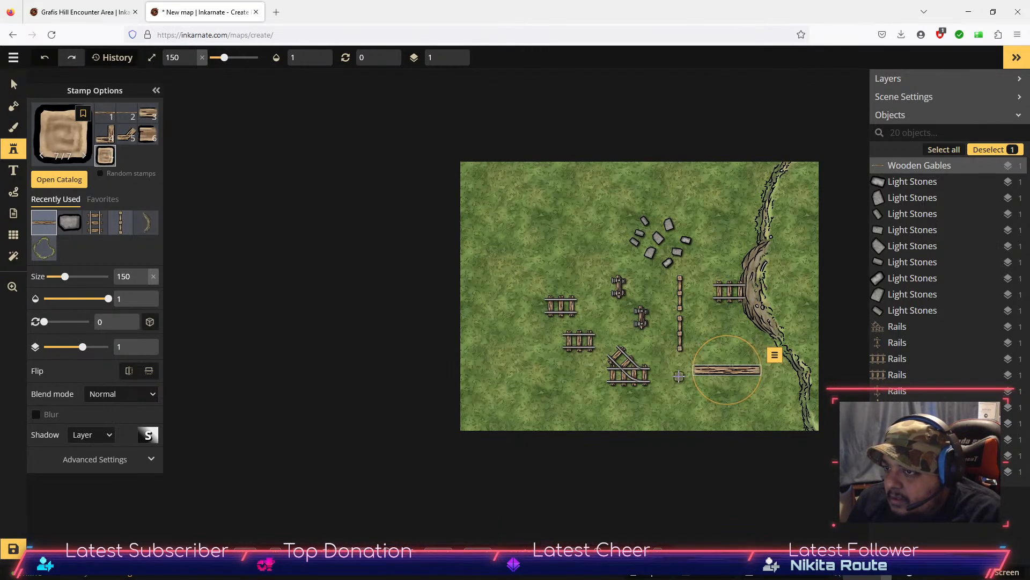
click(678, 377)
click(689, 400)
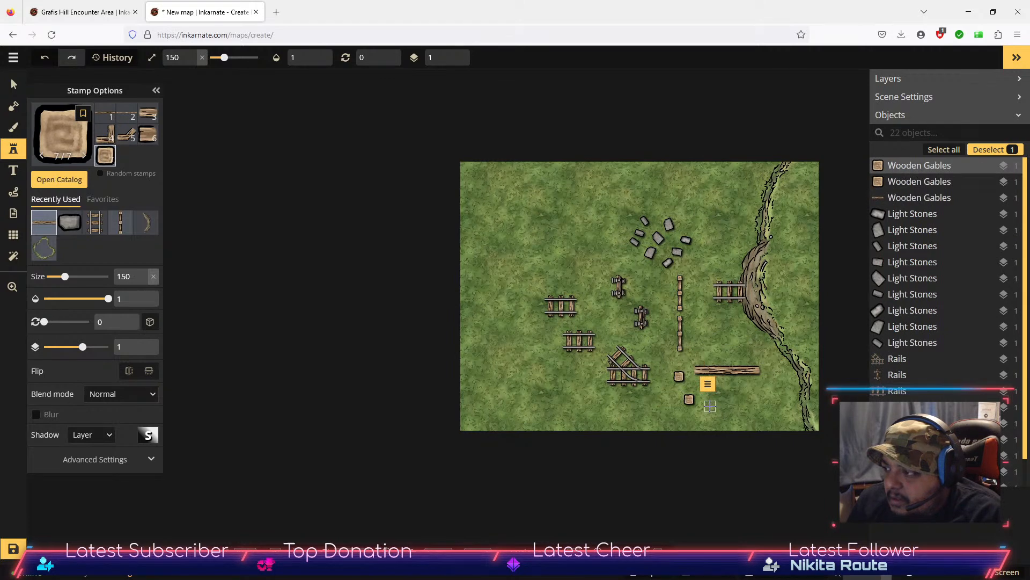
click(710, 406)
click(659, 408)
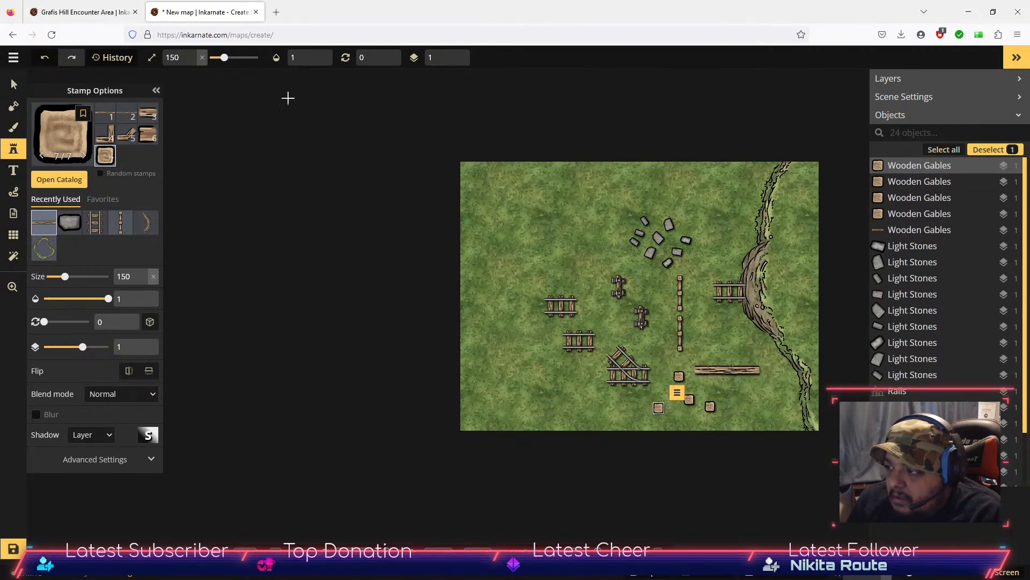
Step: Look through the Roofs, Tavern and Gothic Horror packs of the Watercolor Battlemaps stamp catalog for more suitable pieces
click(61, 134)
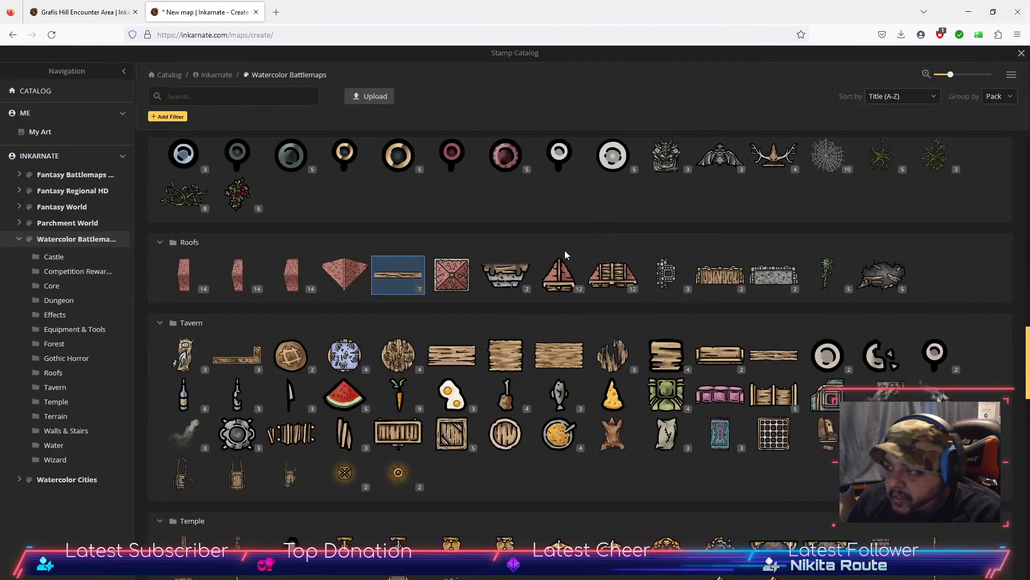
scroll(729, 347, down, 3)
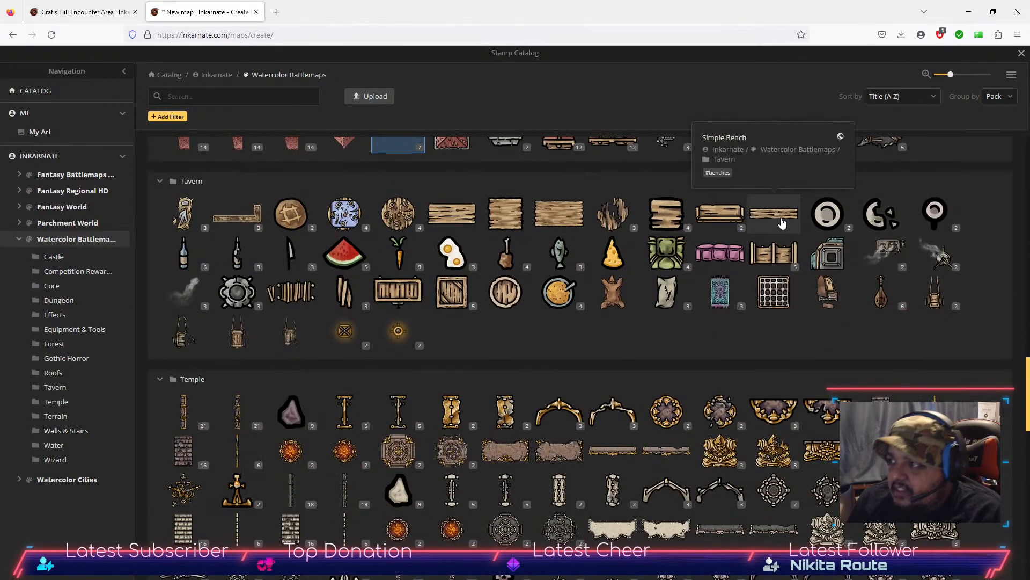
scroll(594, 220, up, 3)
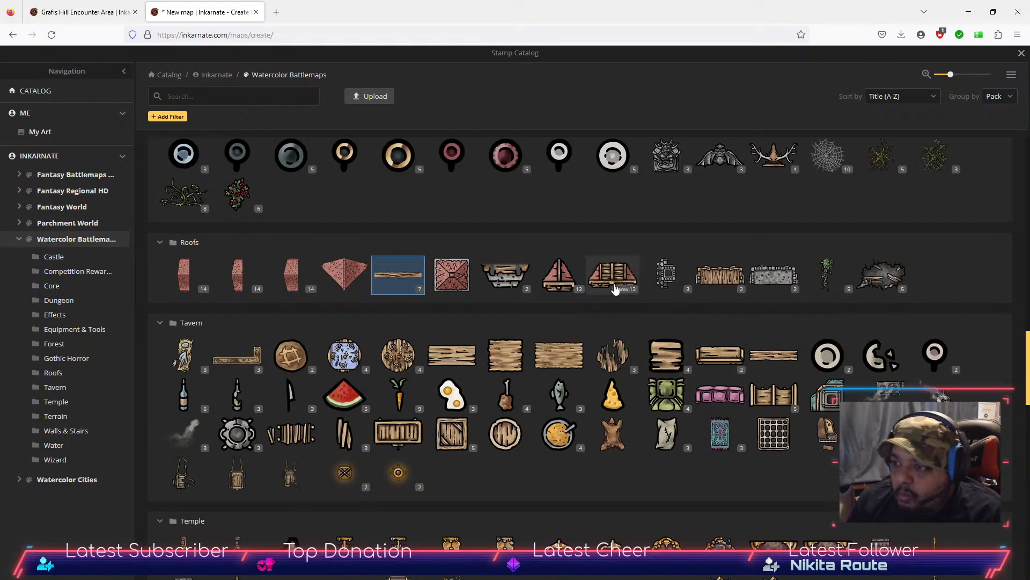
scroll(618, 288, down, 3)
mouse_move(351, 295)
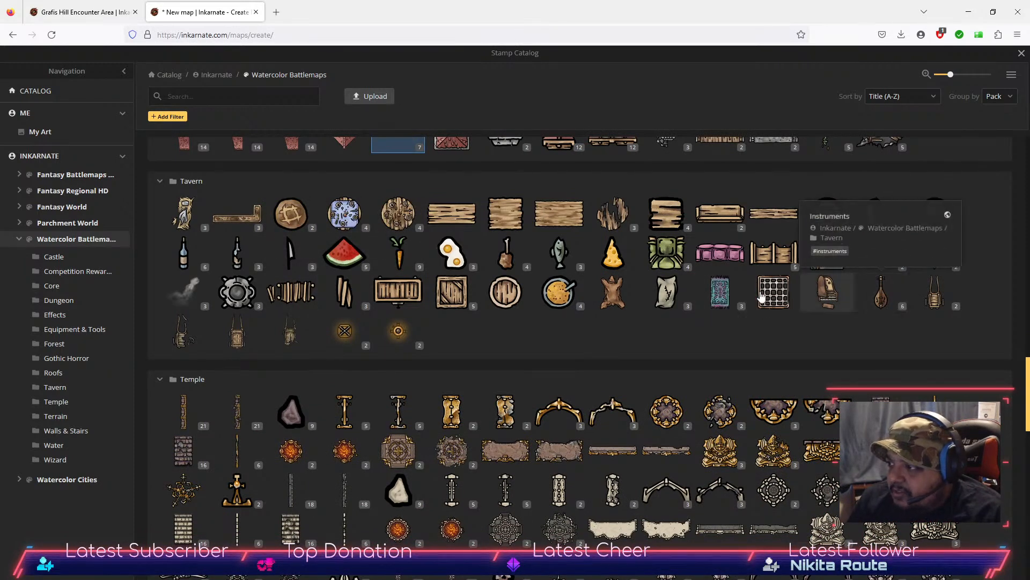
mouse_move(446, 255)
scroll(539, 276, down, 1)
scroll(504, 262, up, 2)
scroll(400, 225, down, 1)
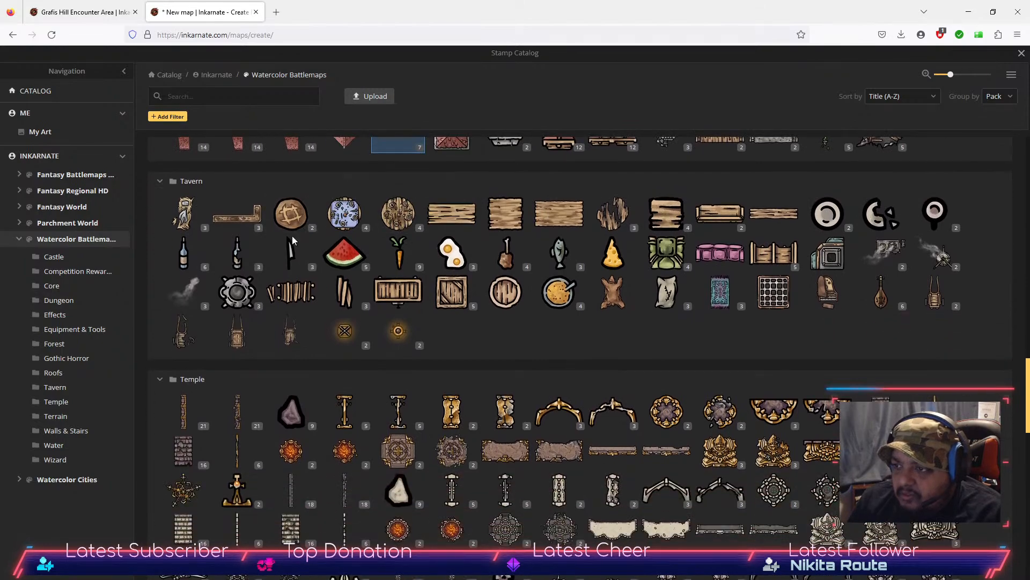
scroll(418, 239, up, 2)
scroll(419, 234, up, 3)
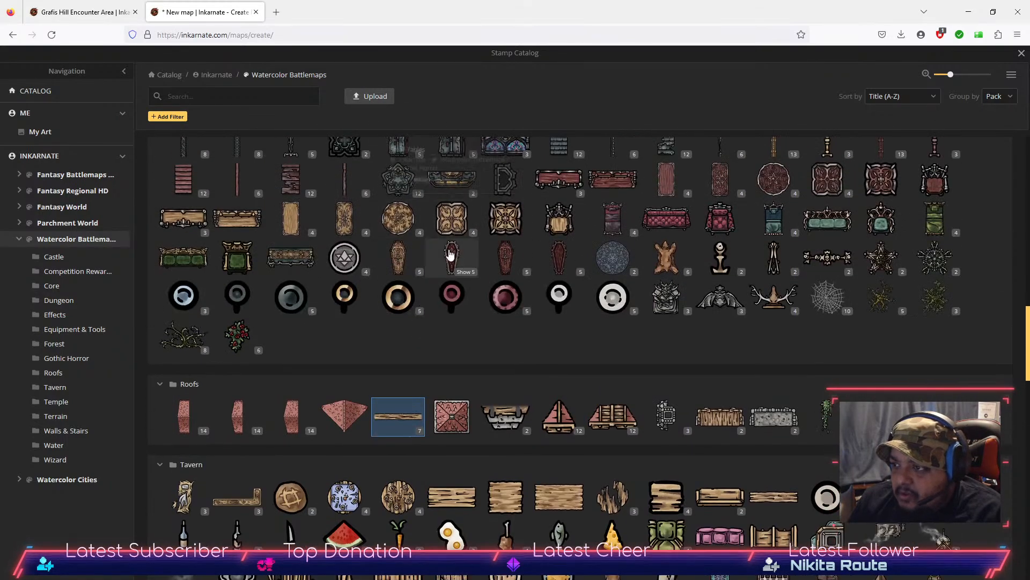
scroll(735, 352, up, 2)
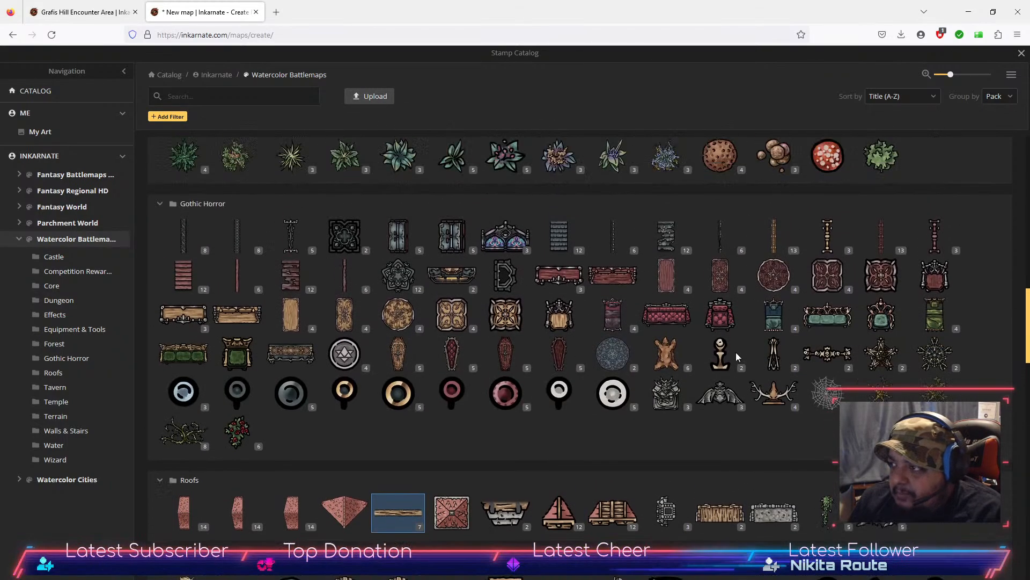
scroll(735, 351, down, 2)
scroll(735, 350, down, 1)
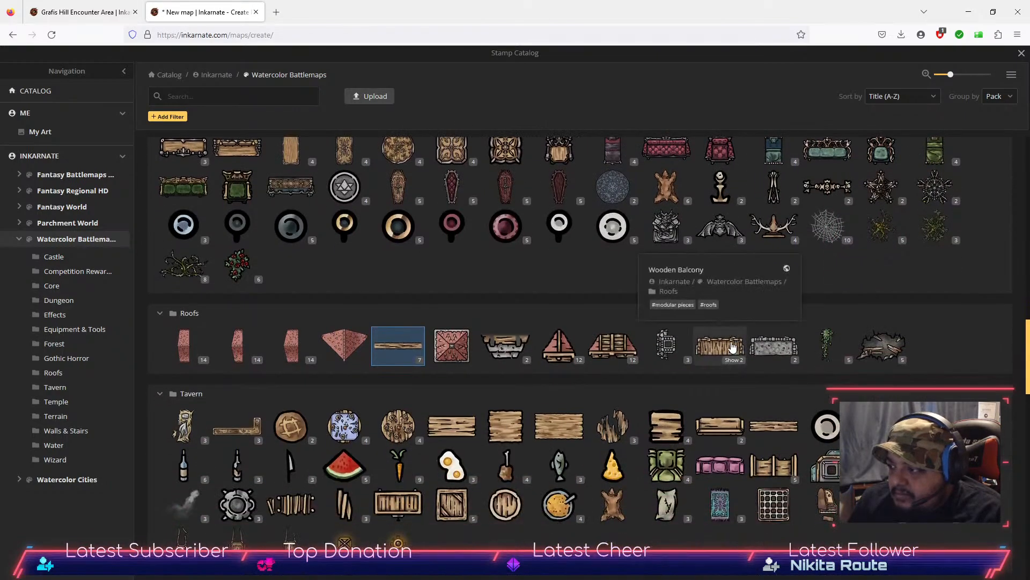
scroll(562, 311, up, 7)
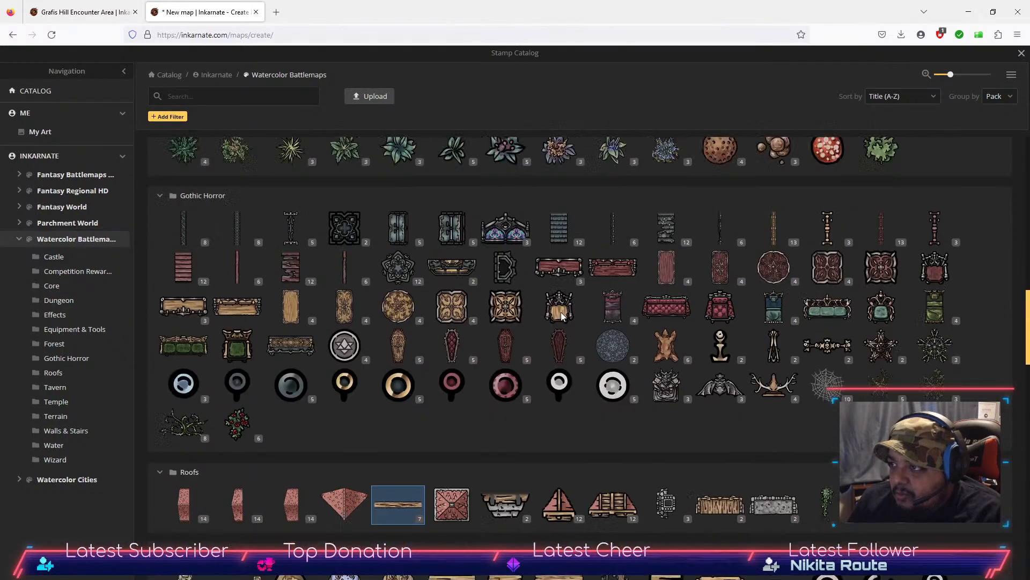
Step: Look through the Temple, Terrain, Walls & Stairs, Water and Wizard packs, recheck the Core and Dungeon packs, and return to the map
scroll(561, 314, down, 12)
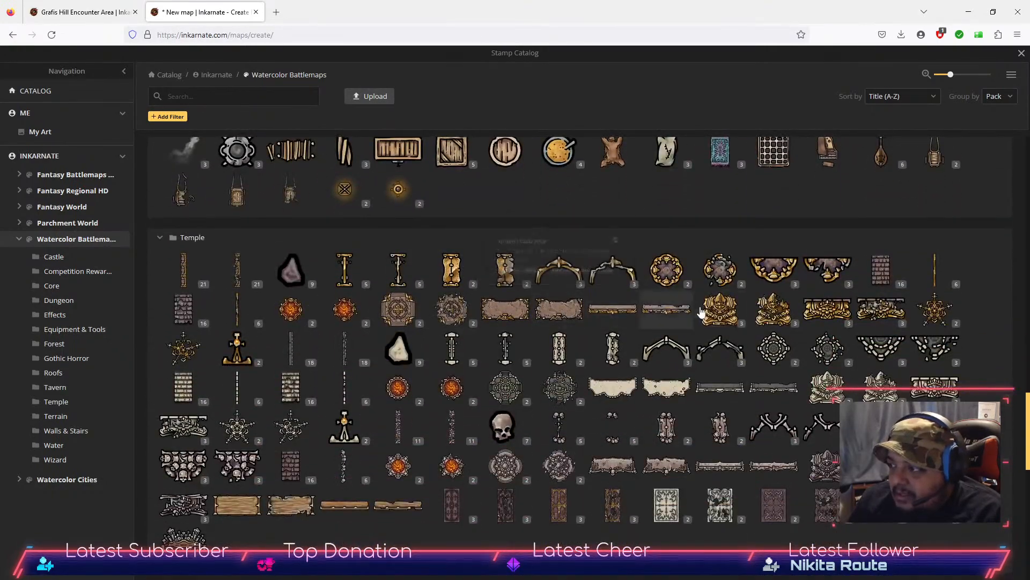
scroll(684, 322, down, 5)
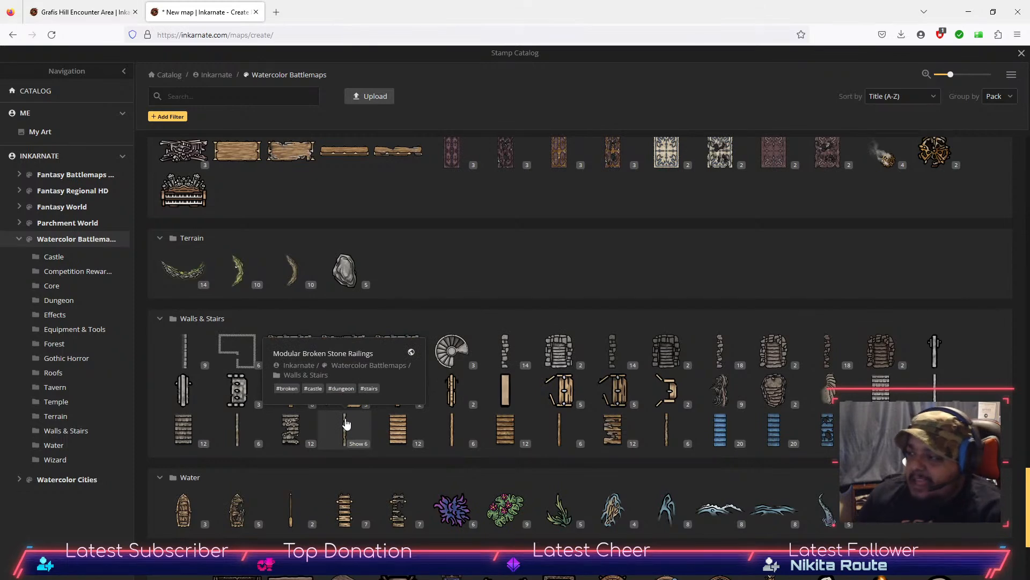
scroll(651, 395, down, 3)
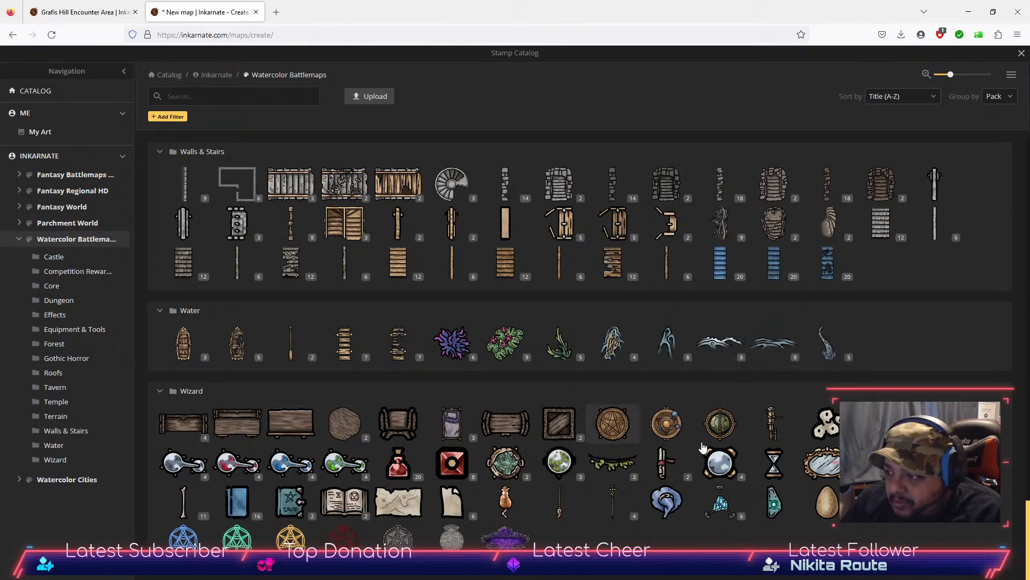
scroll(770, 430, up, 1)
scroll(769, 430, up, 15)
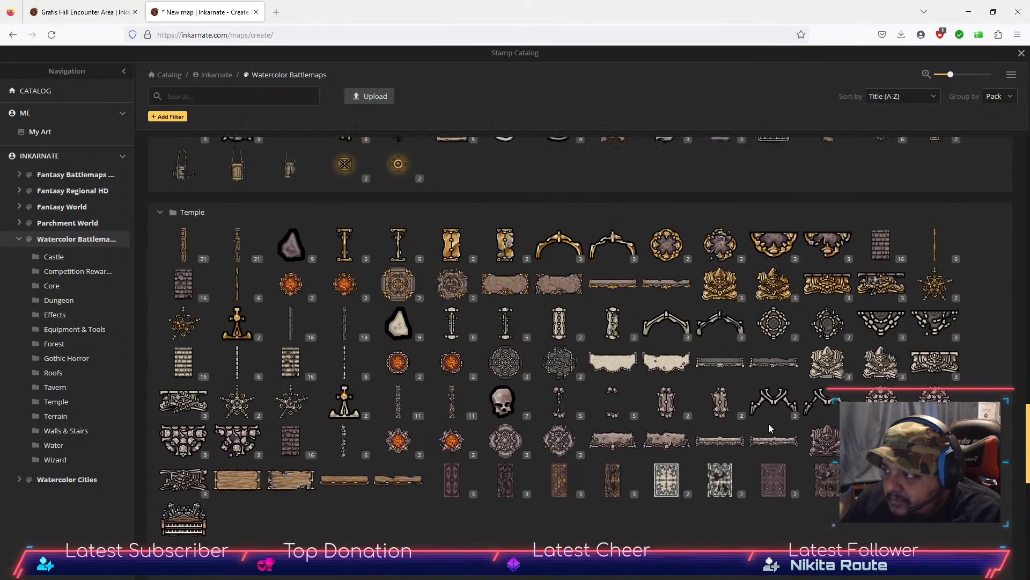
scroll(768, 424, up, 15)
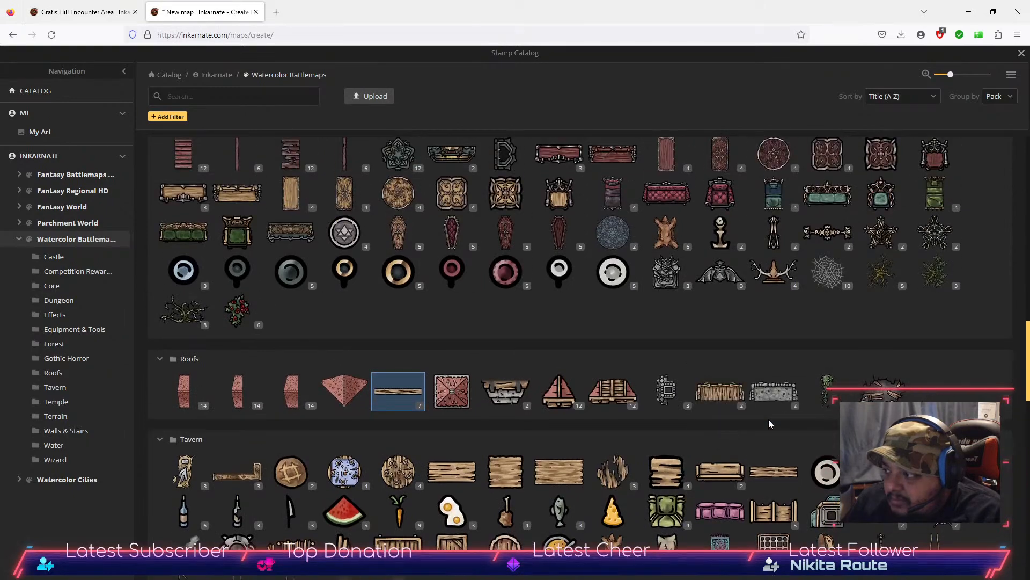
scroll(768, 424, up, 9)
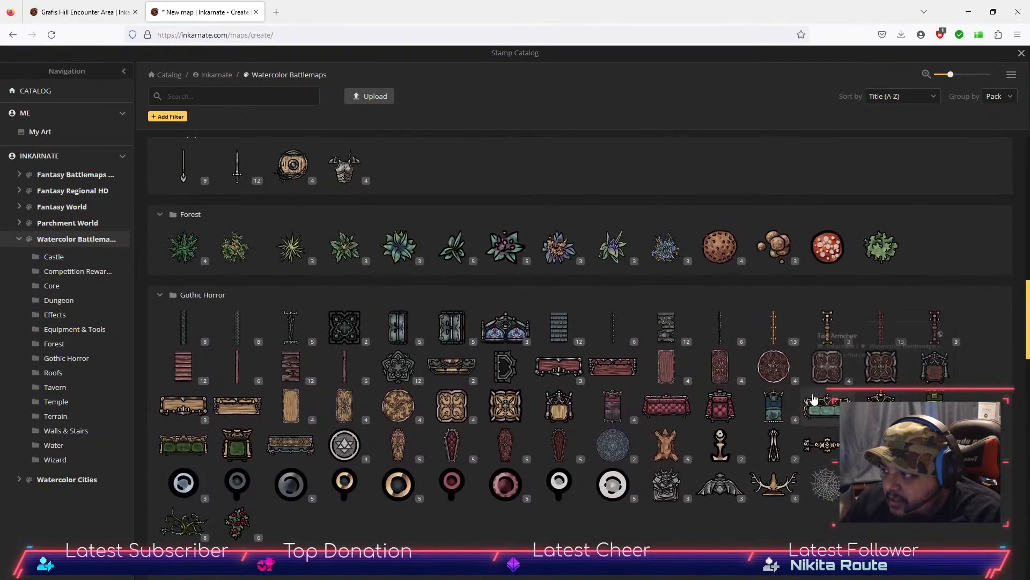
scroll(806, 392, up, 6)
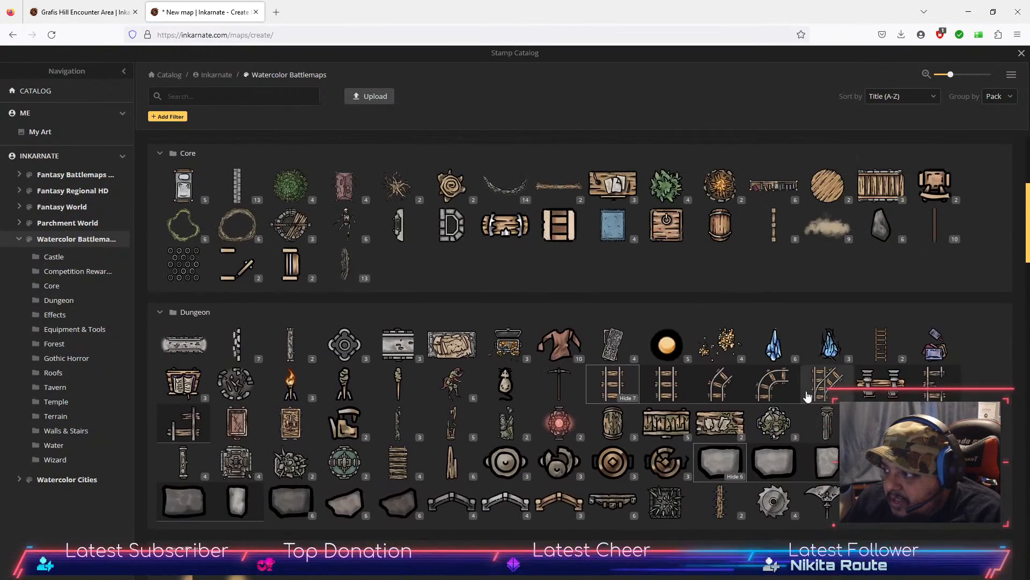
click(1021, 54)
scroll(777, 277, up, 6)
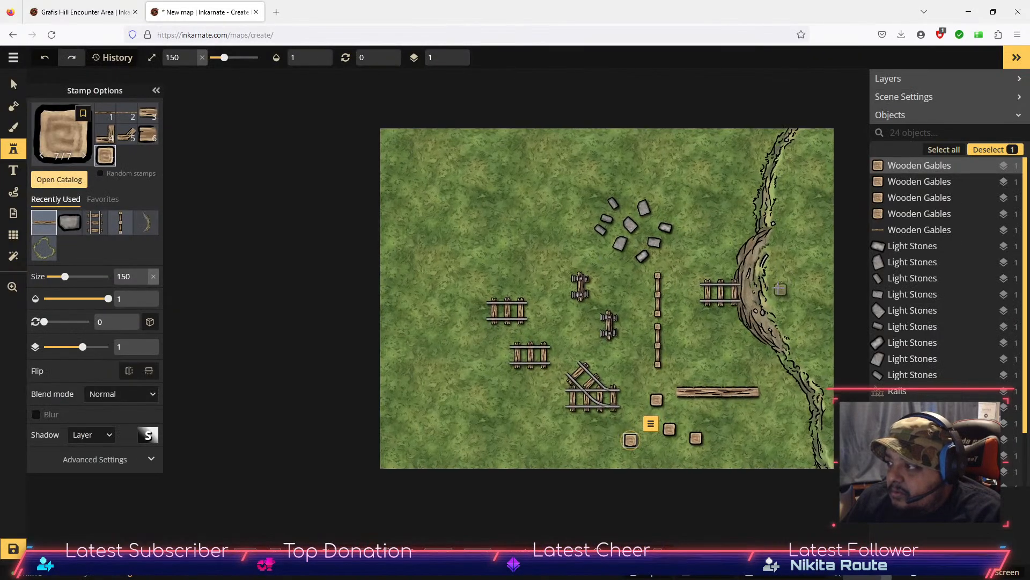
scroll(778, 282, down, 3)
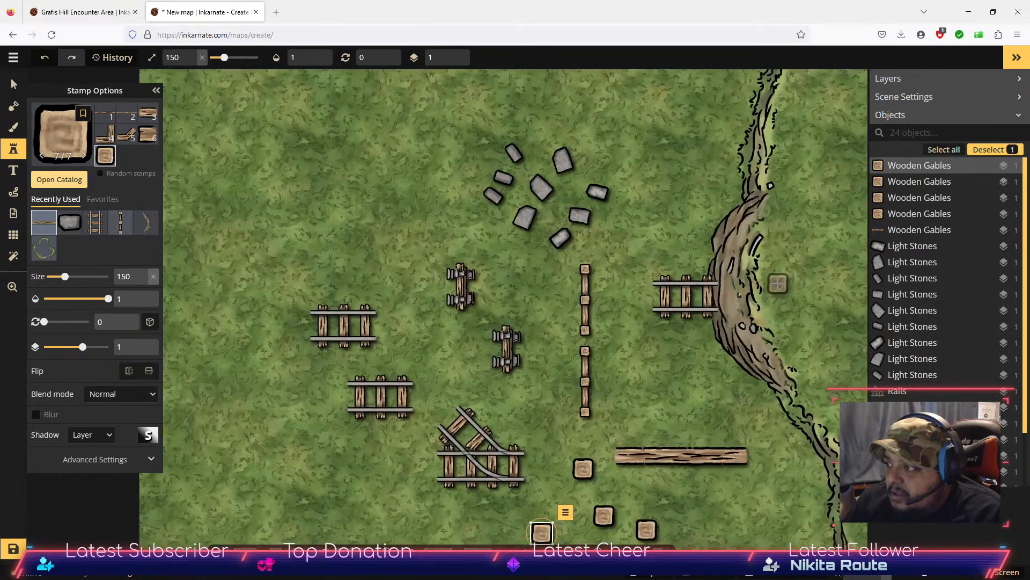
Step: Rotate the horizontal wooden beam southeast of the walls to 90 degrees
click(14, 84)
click(662, 452)
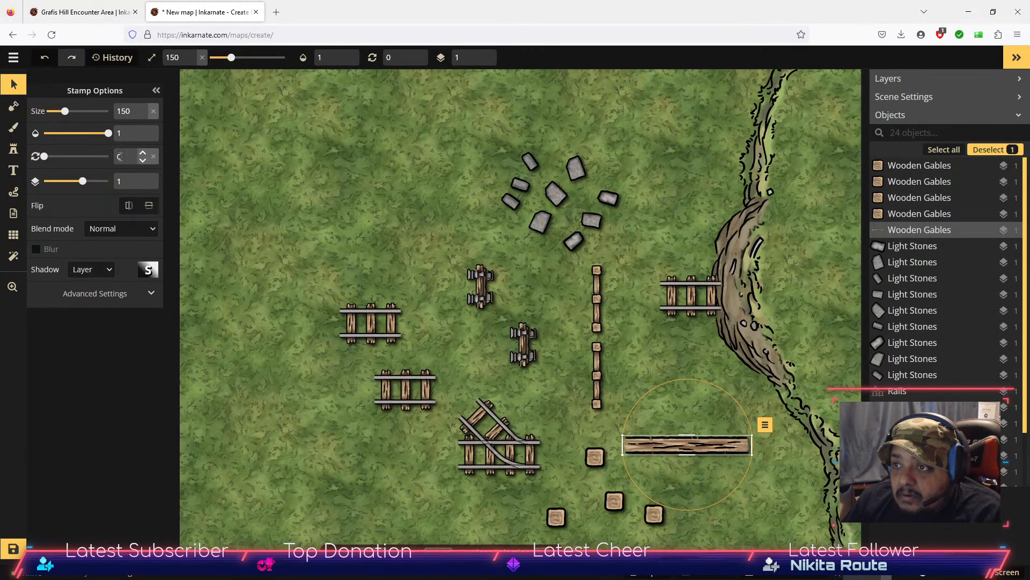
drag(44, 156, 61, 156)
click(142, 161)
click(141, 161)
click(141, 161)
click(141, 160)
click(142, 161)
click(141, 161)
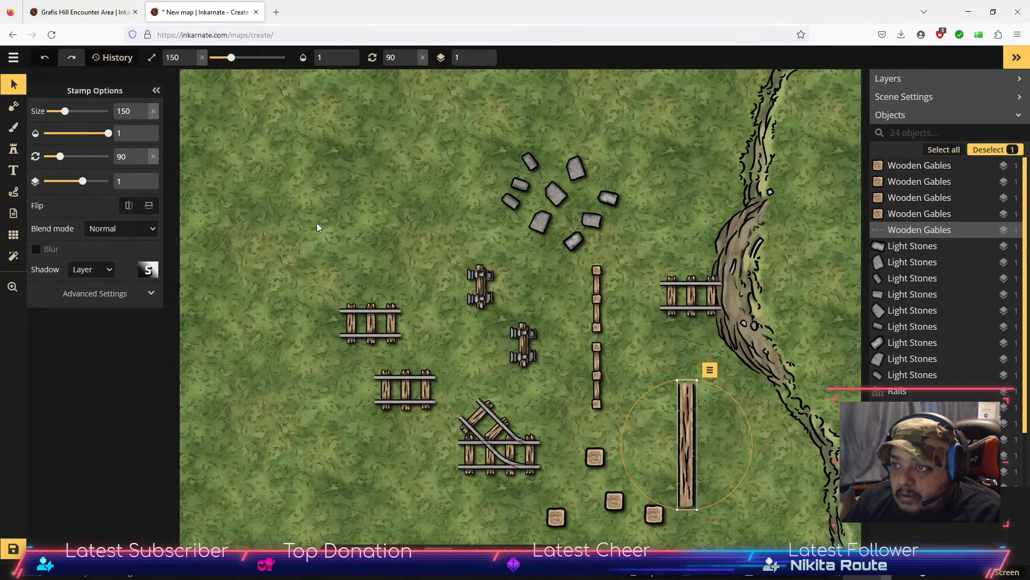
Step: Move the upright beam onto the hill ridge at the east end of the rails and set its size to 125
drag(683, 453, 720, 302)
click(142, 116)
click(143, 116)
click(143, 116)
drag(142, 117, 143, 116)
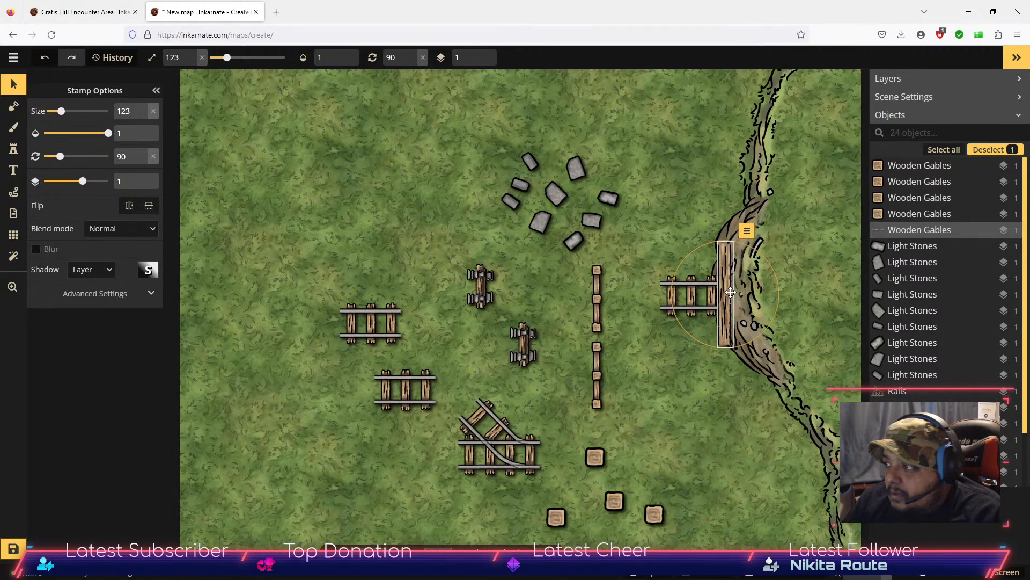
click(143, 107)
click(143, 107)
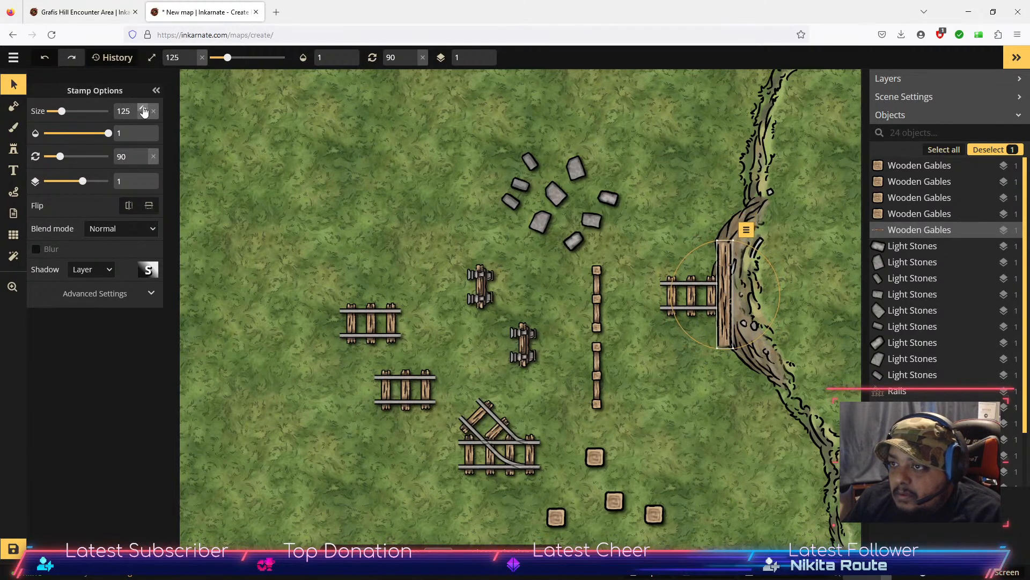
drag(728, 285, 727, 285)
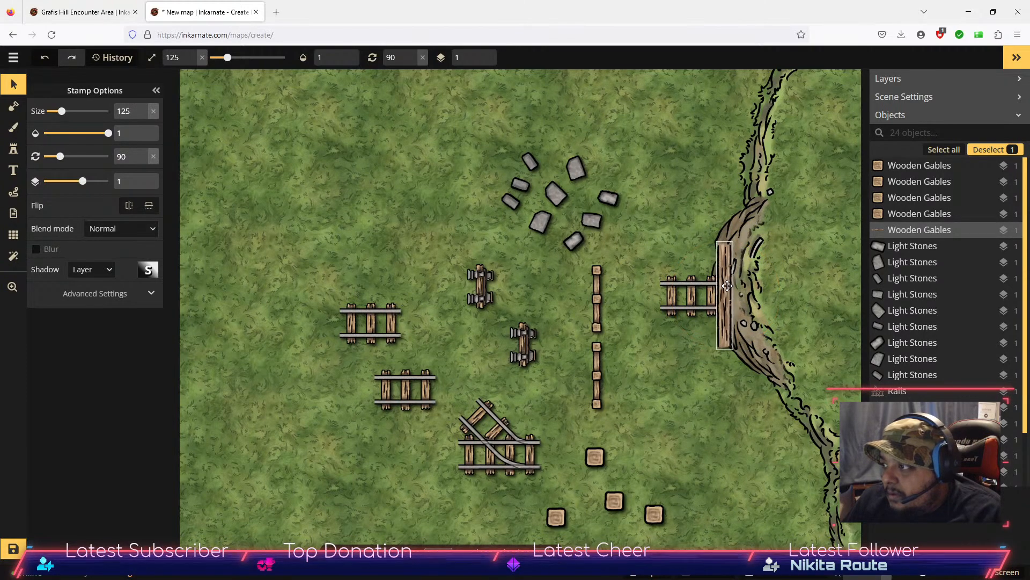
Step: Move the square wooden block nearest the walls against the west side of the beam's south end
click(590, 459)
drag(590, 460, 707, 338)
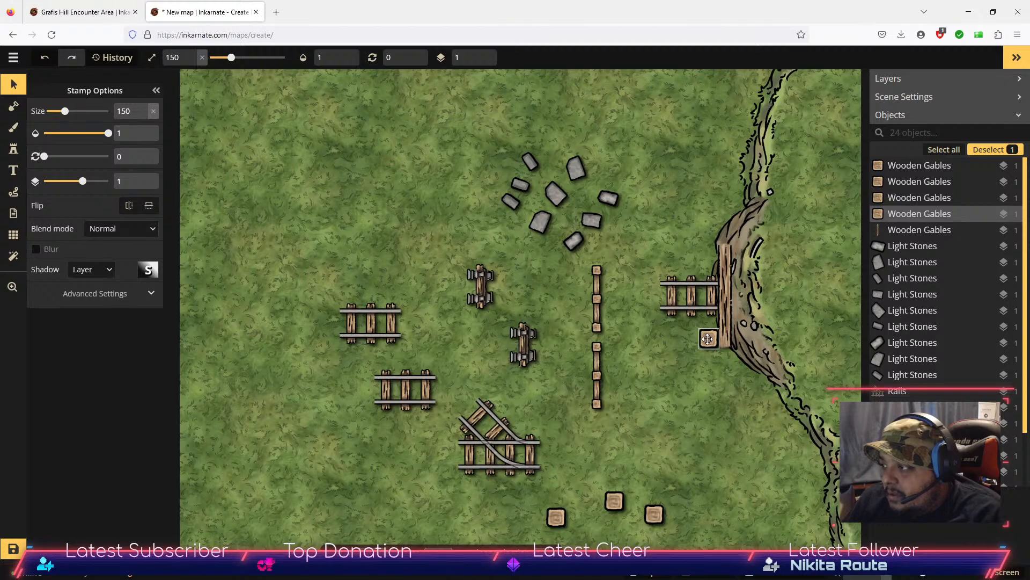
drag(707, 338, 708, 338)
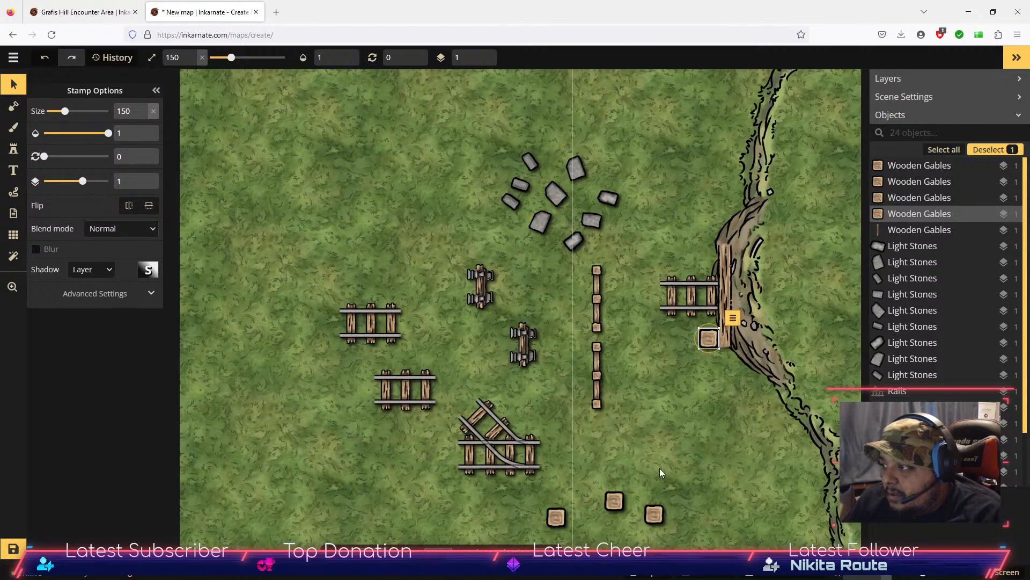
drag(654, 514, 714, 468)
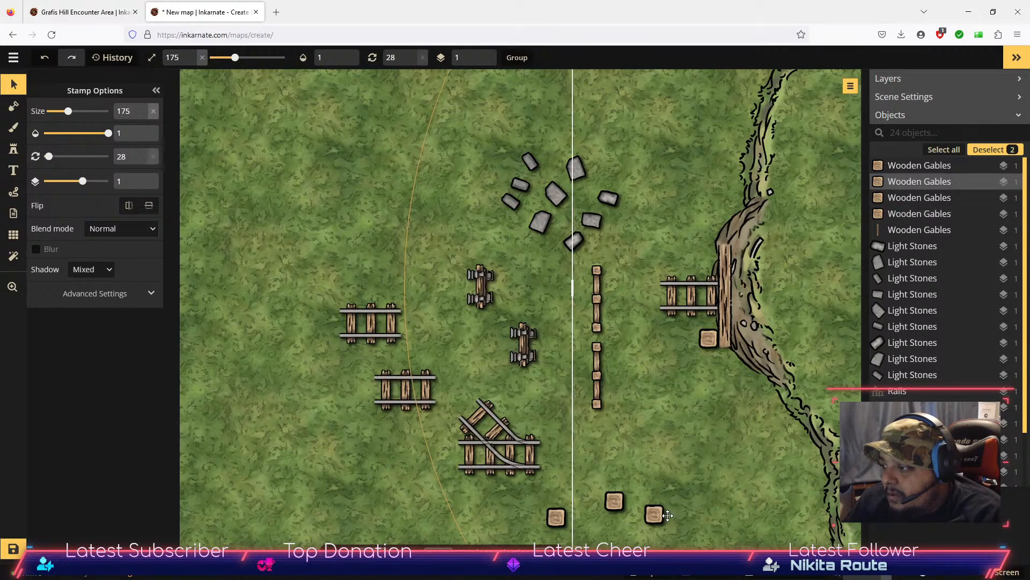
drag(645, 509, 731, 404)
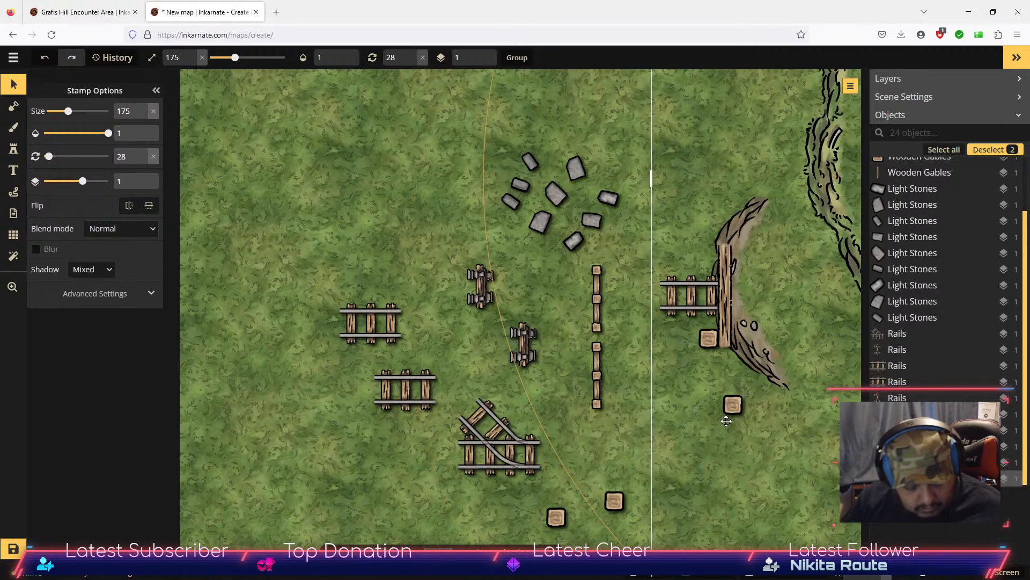
key(ctrl+z)
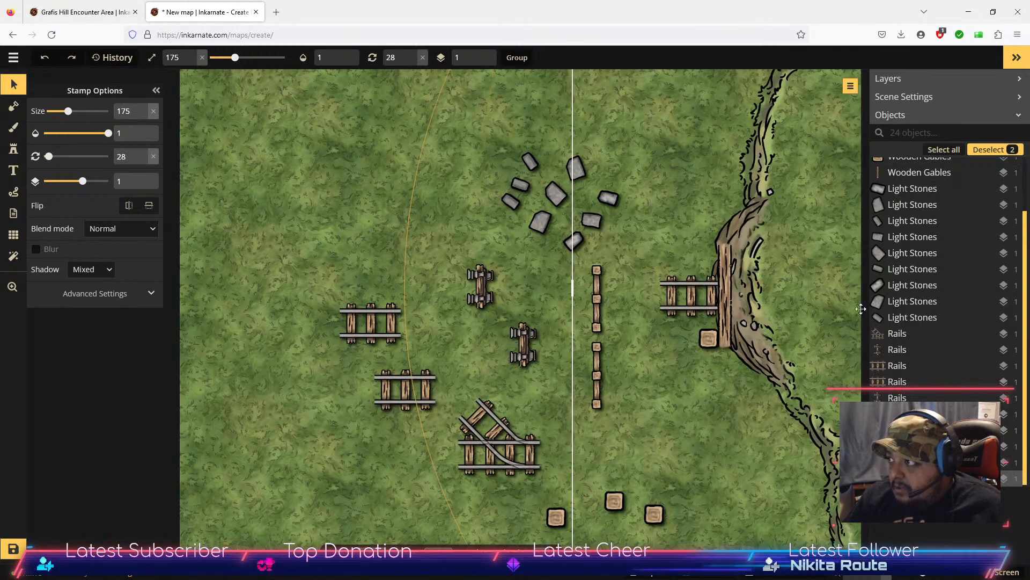
Step: Select the large hill ridge piece on its own, lock it in place and clear the selection
click(812, 357)
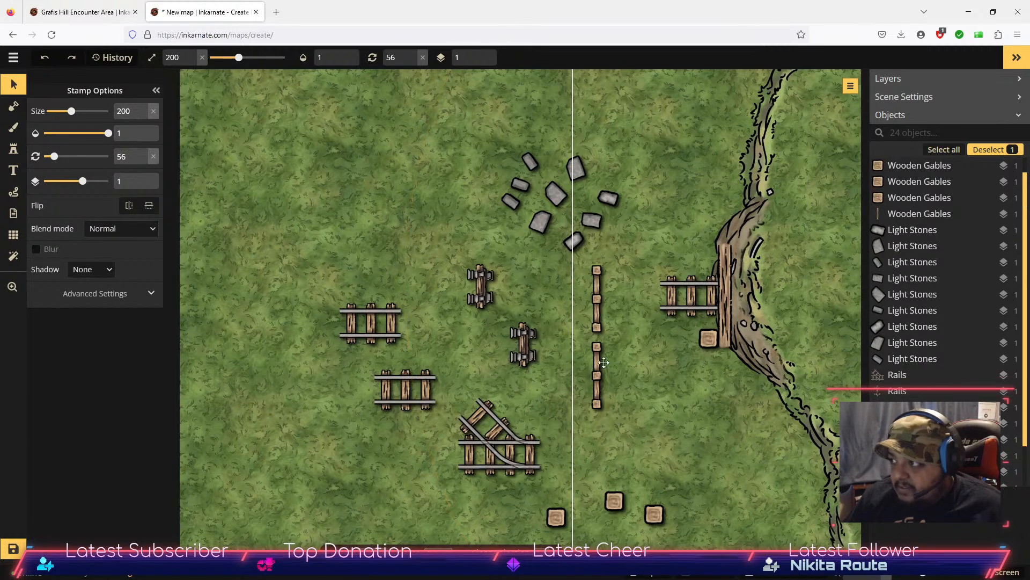
click(316, 186)
click(837, 304)
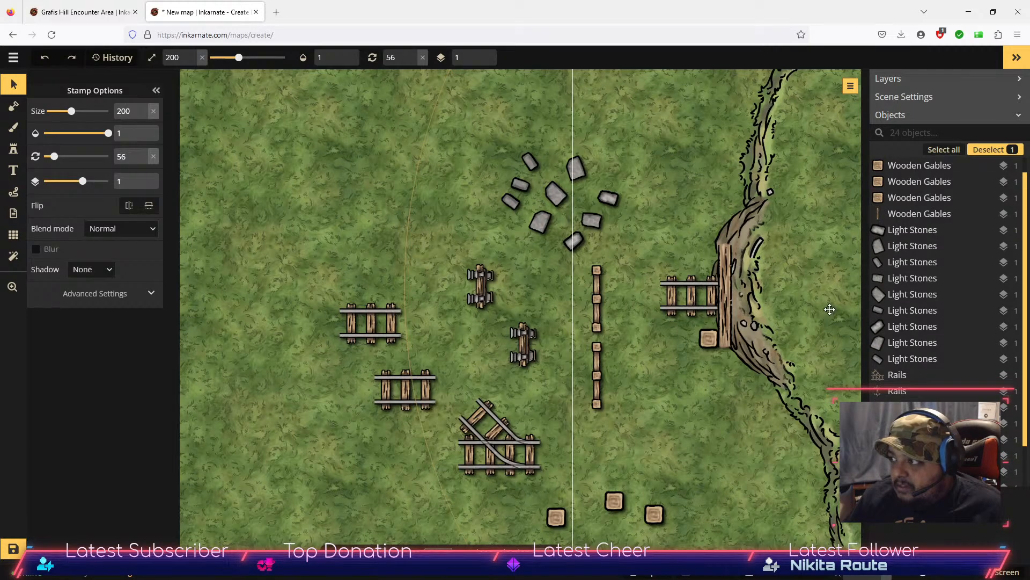
click(851, 86)
mouse_move(865, 105)
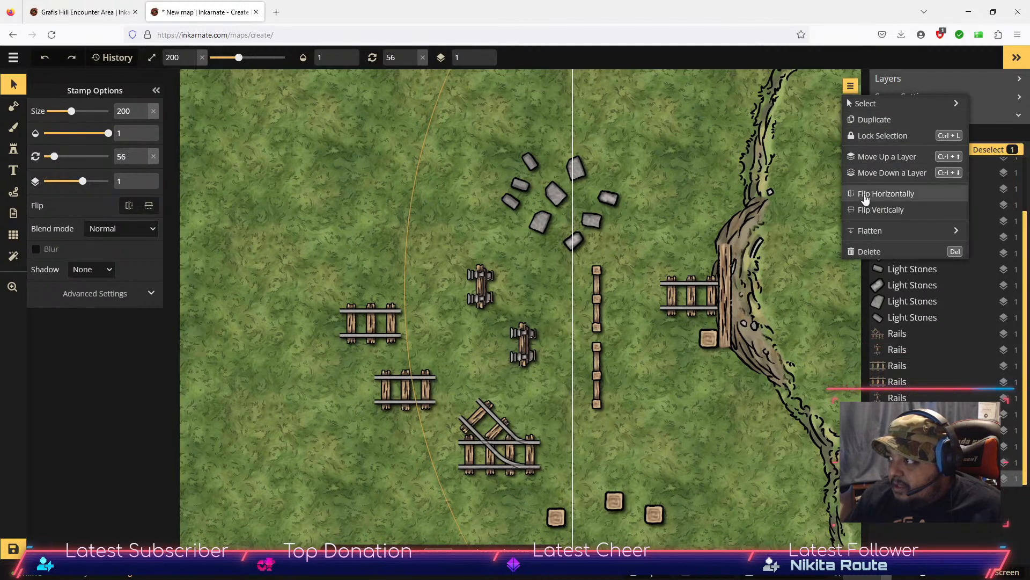
click(885, 135)
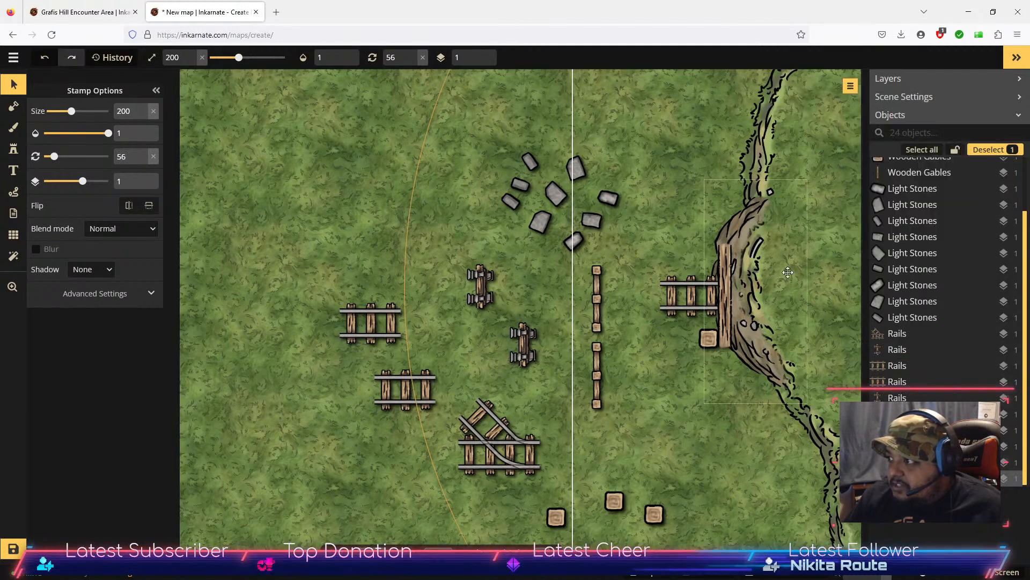
click(318, 199)
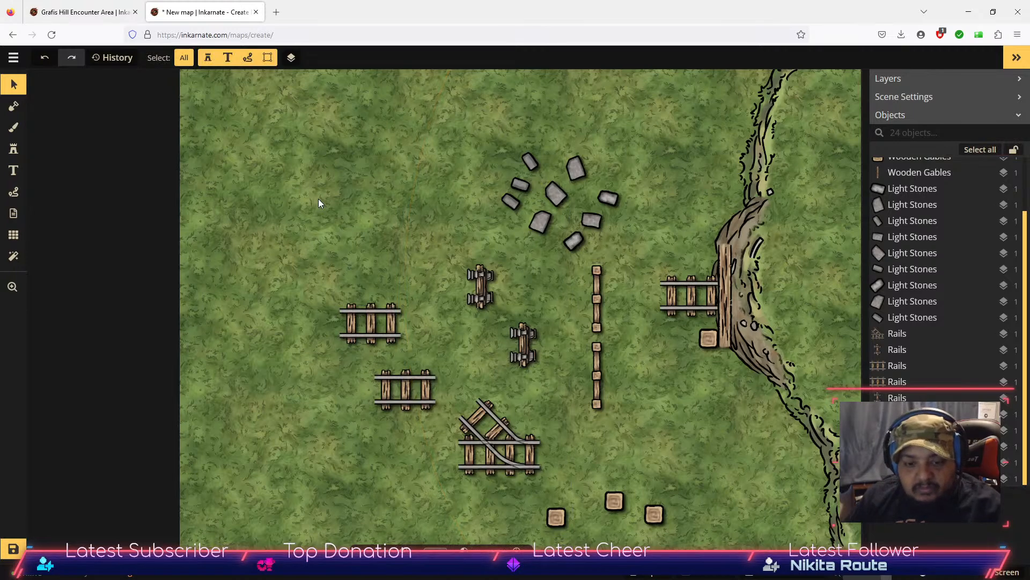
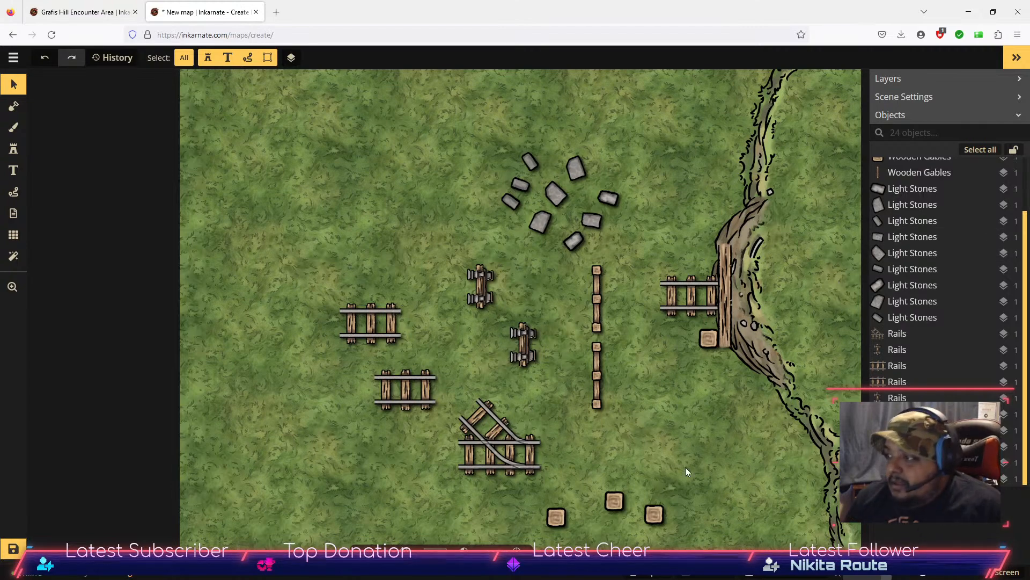
Step: Move the three remaining square blocks to the beam: one below its south end, one west of and one above its north end
click(654, 513)
drag(654, 514, 725, 359)
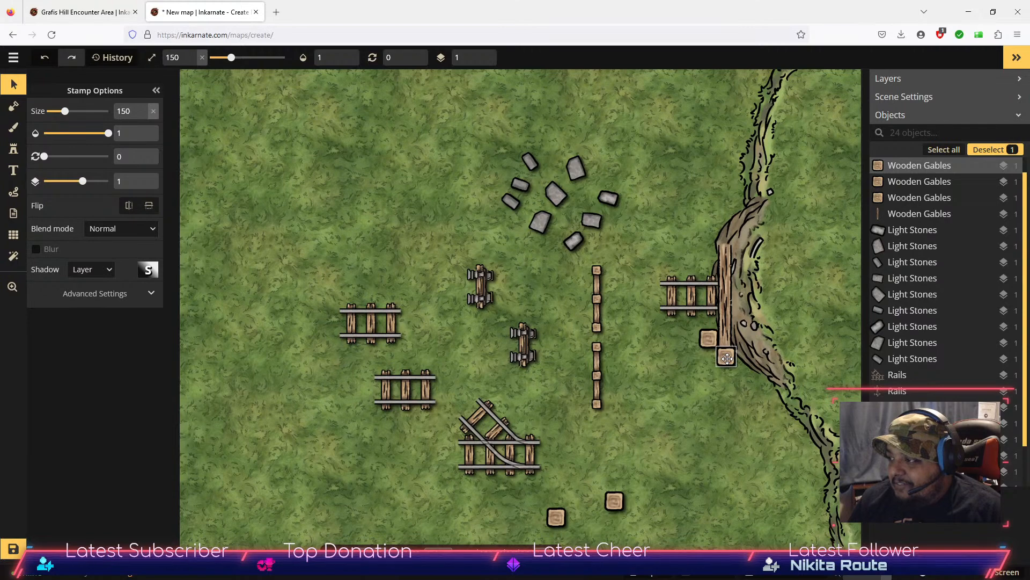
click(609, 496)
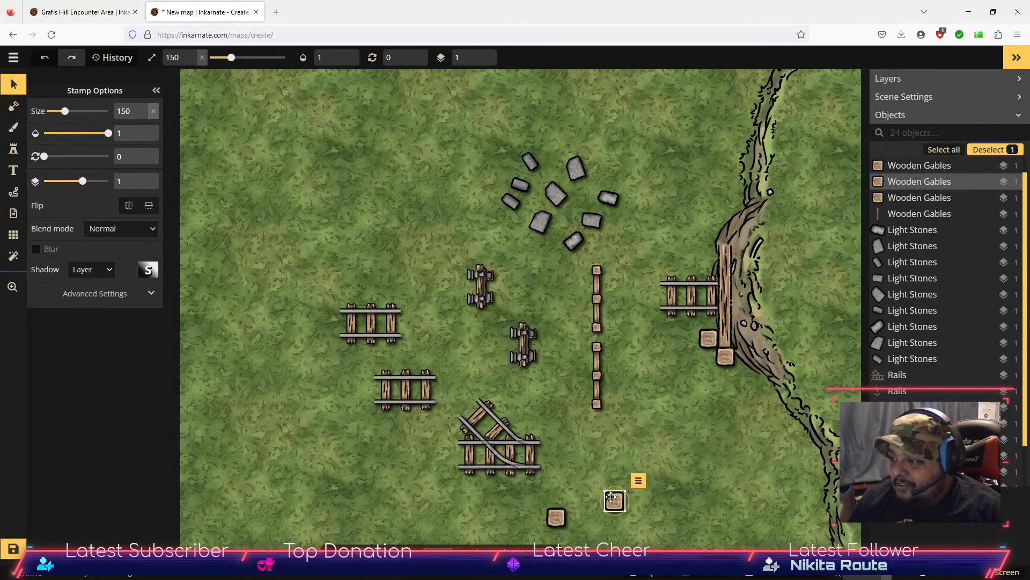
drag(615, 500, 722, 229)
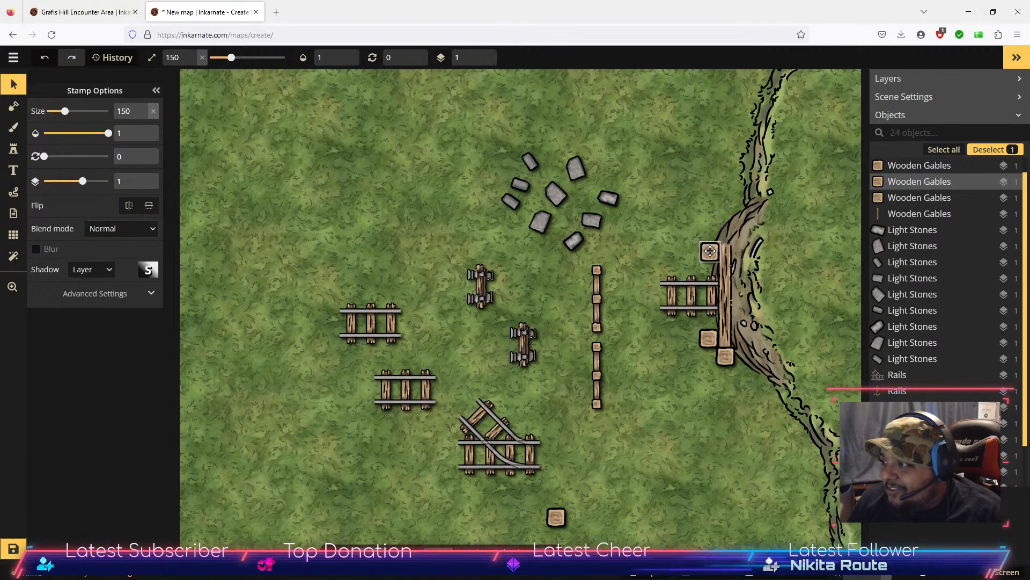
mouse_move(551, 514)
mouse_down()
mouse_move(734, 181)
mouse_move(733, 227)
mouse_up()
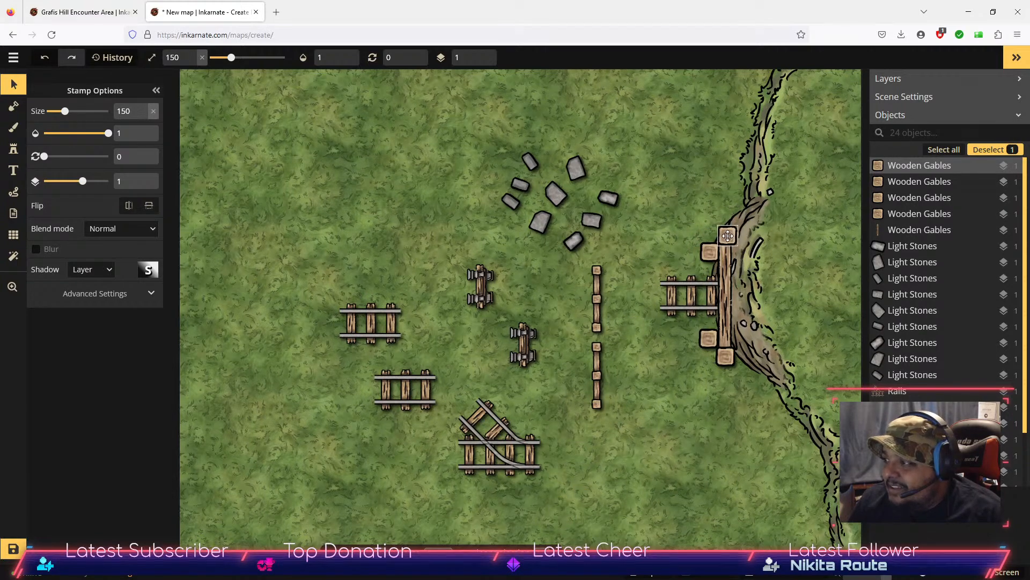
click(705, 193)
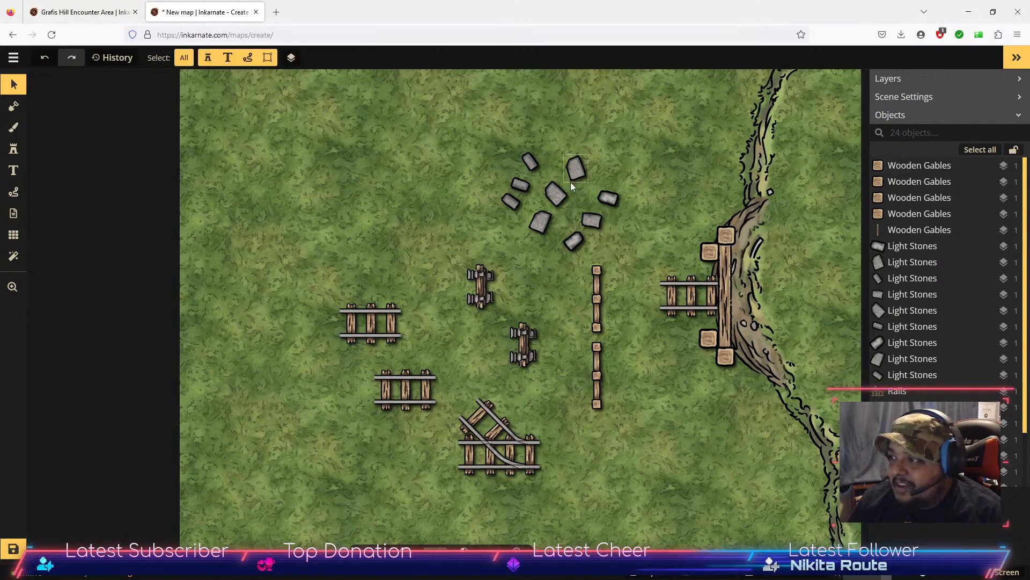
Step: Move both wooden walls side by side onto the open grass south of the mine entrance
click(598, 299)
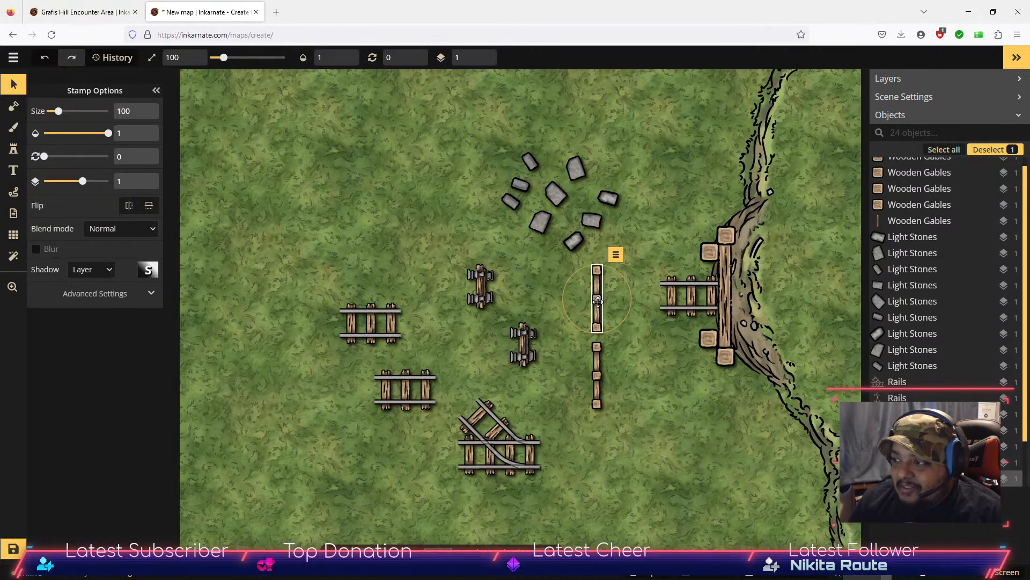
drag(598, 301, 675, 466)
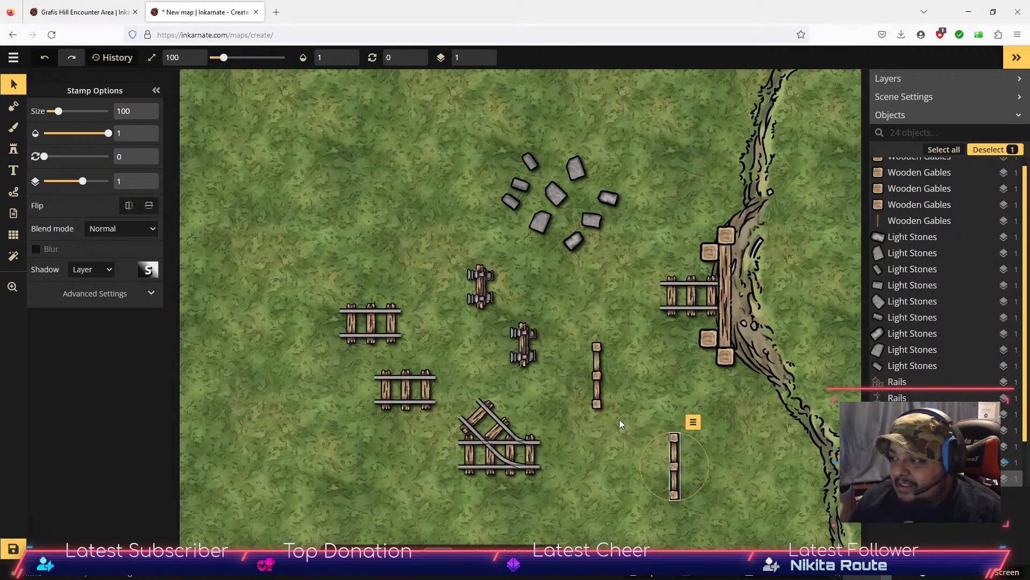
mouse_move(598, 379)
mouse_down()
mouse_move(751, 465)
mouse_move(694, 469)
mouse_up()
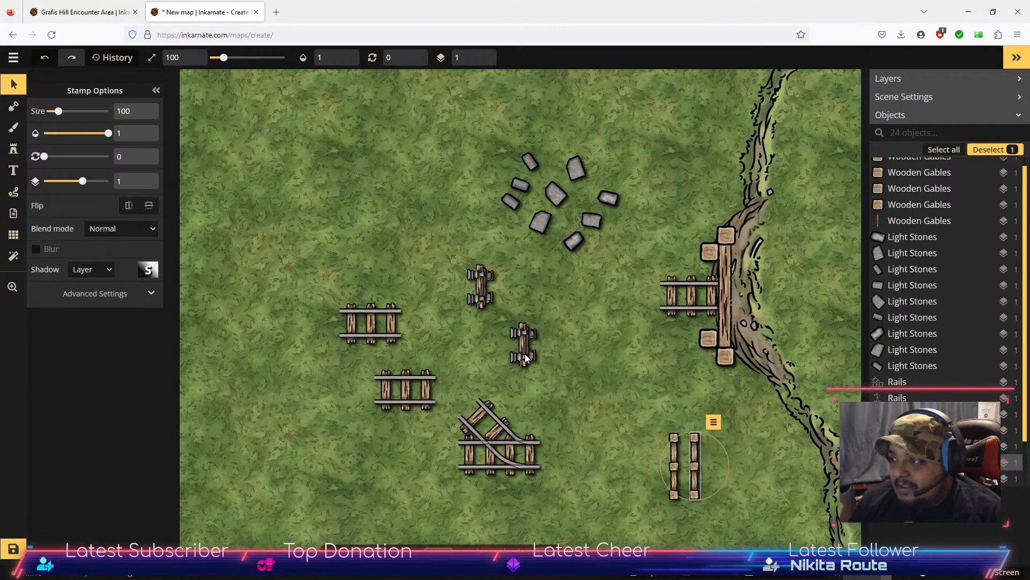
Step: Nudge the rail section at the mine entrance slightly west
click(405, 389)
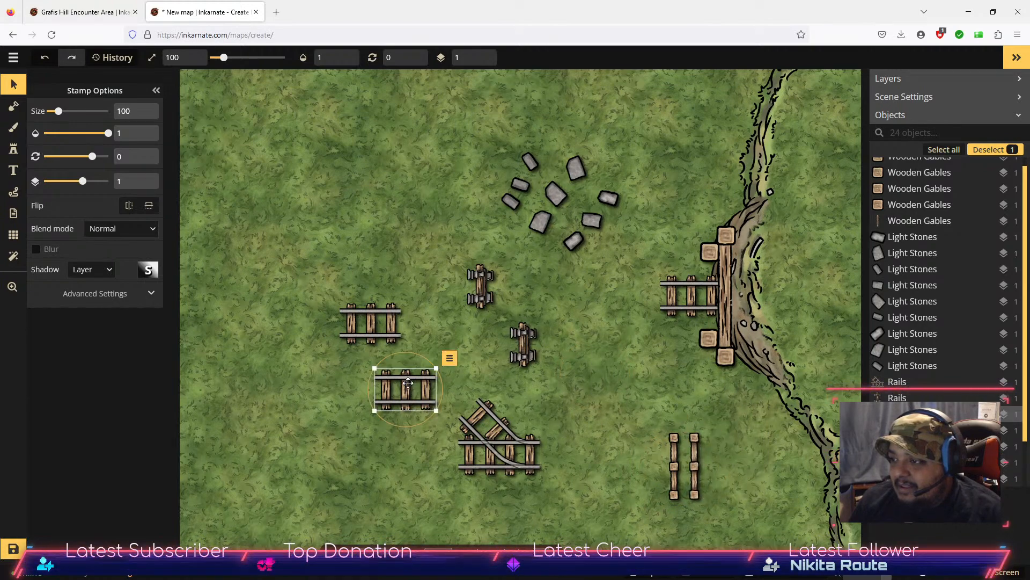
click(685, 299)
drag(691, 298, 688, 297)
Step: Rotate the northernmost large stone to 182 degrees, raise it to layer 5 and place it over the beam's north end
click(568, 168)
drag(568, 168, 661, 190)
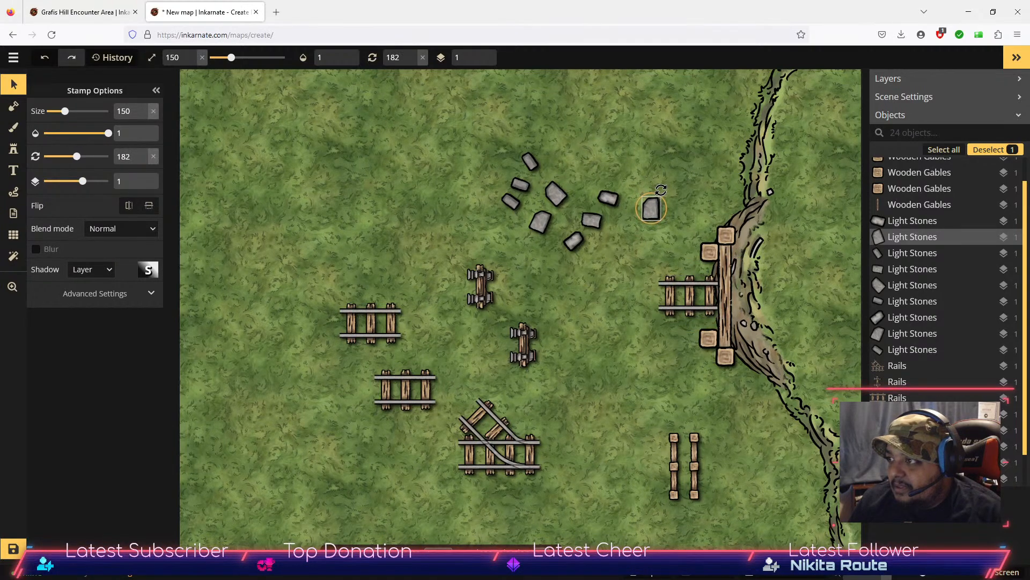
drag(652, 208, 671, 232)
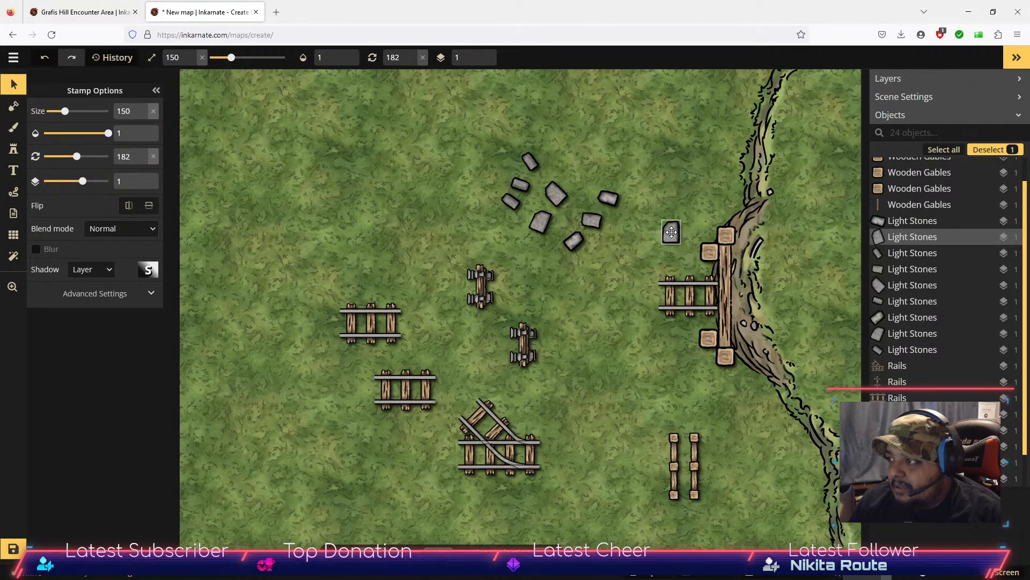
click(694, 211)
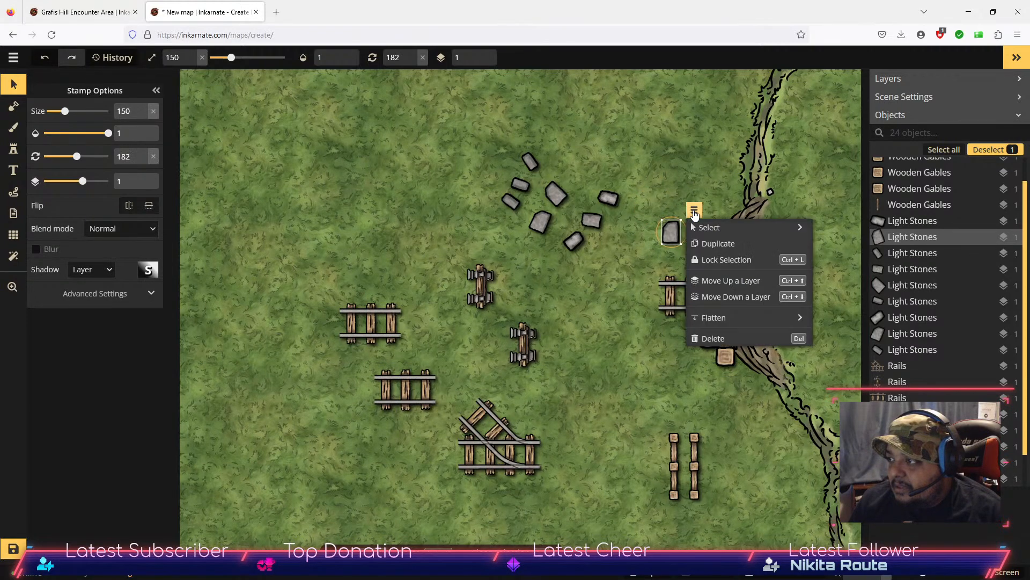
click(731, 283)
click(731, 284)
click(731, 284)
click(731, 284)
drag(672, 232, 727, 257)
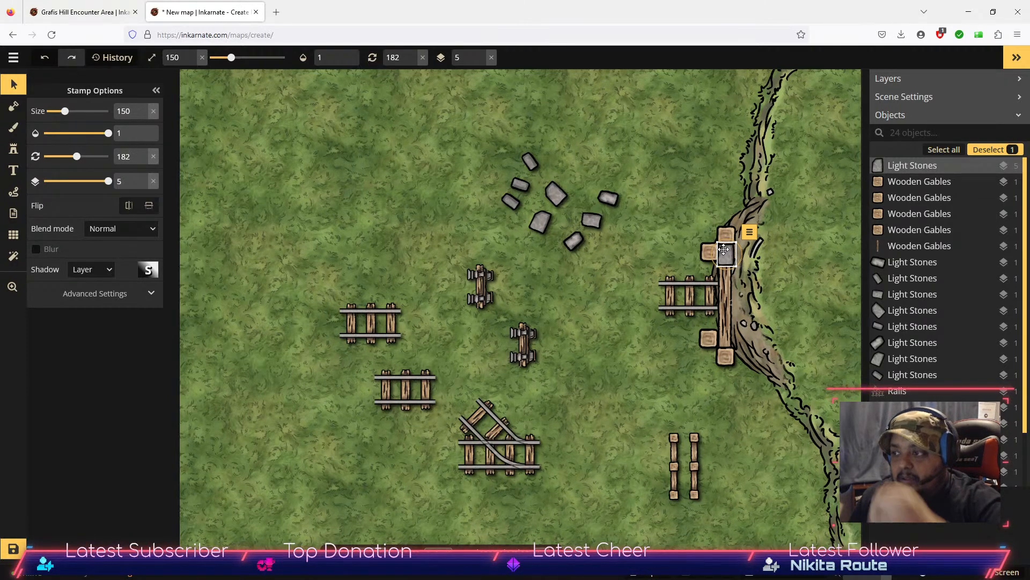
Step: Place the southwest large stone over the beam's south end, rotated to 358 degrees, flipped horizontally and raised to layer 3
click(546, 221)
drag(546, 221, 620, 343)
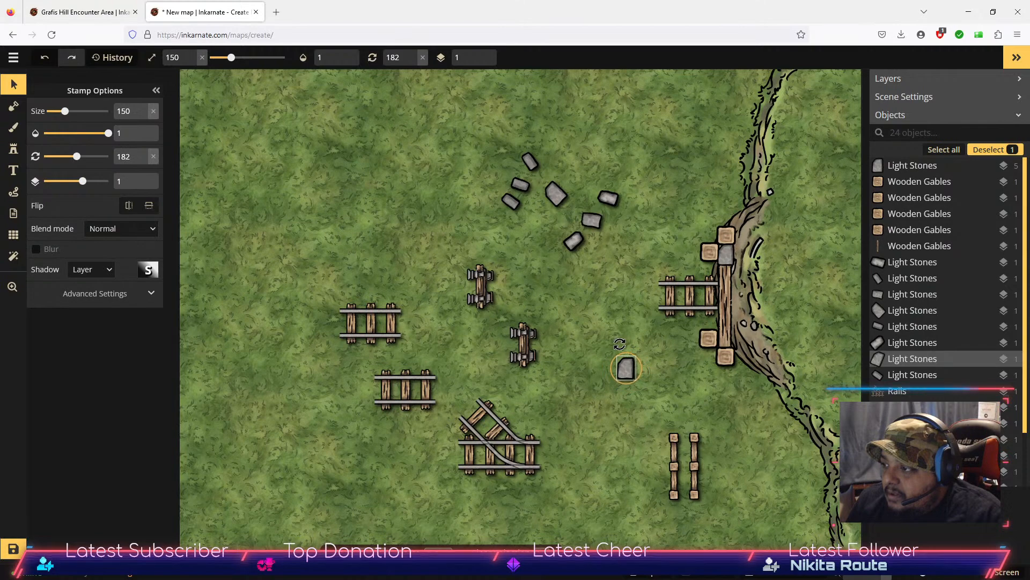
click(132, 209)
drag(642, 368, 720, 336)
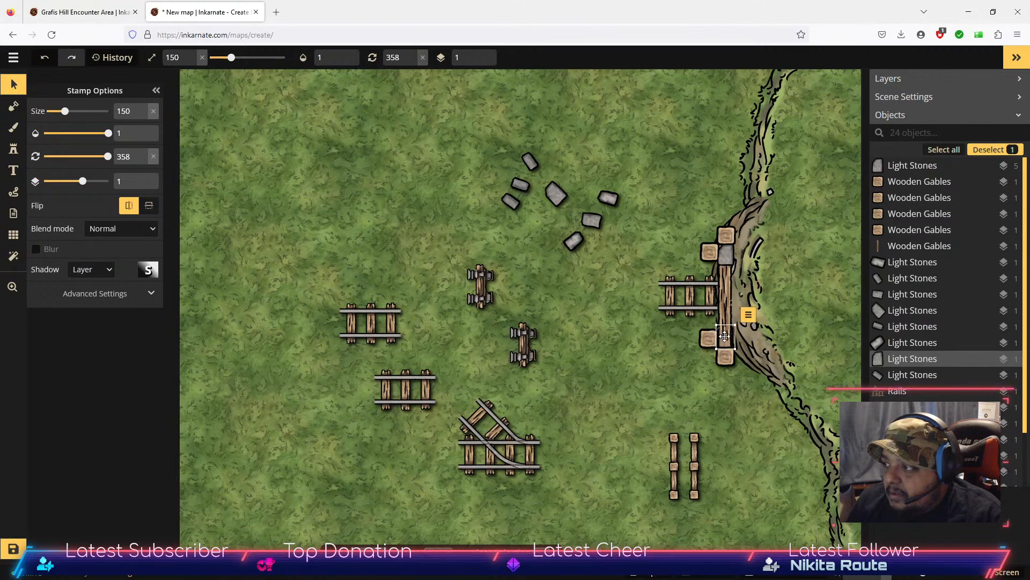
click(748, 314)
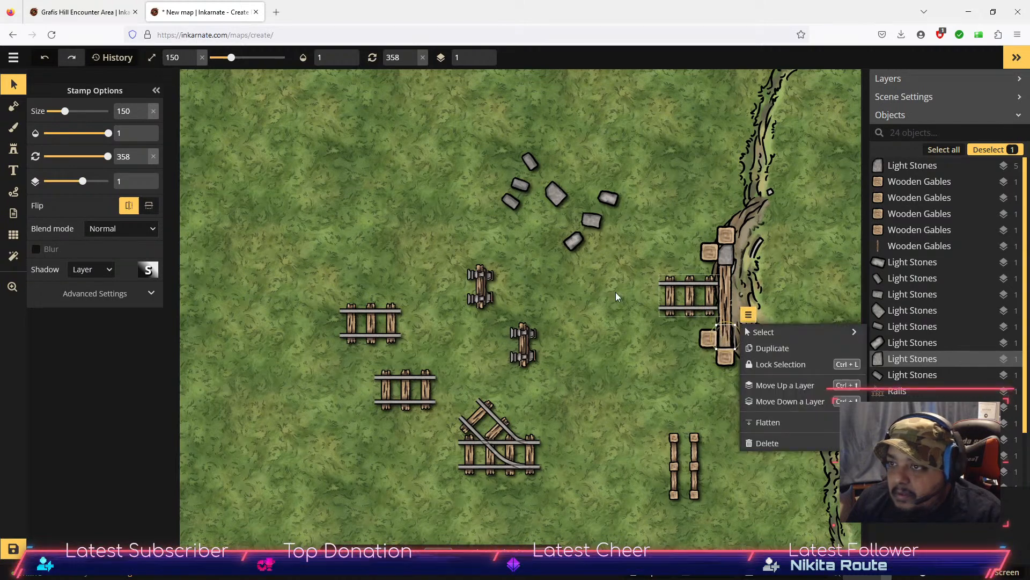
click(142, 178)
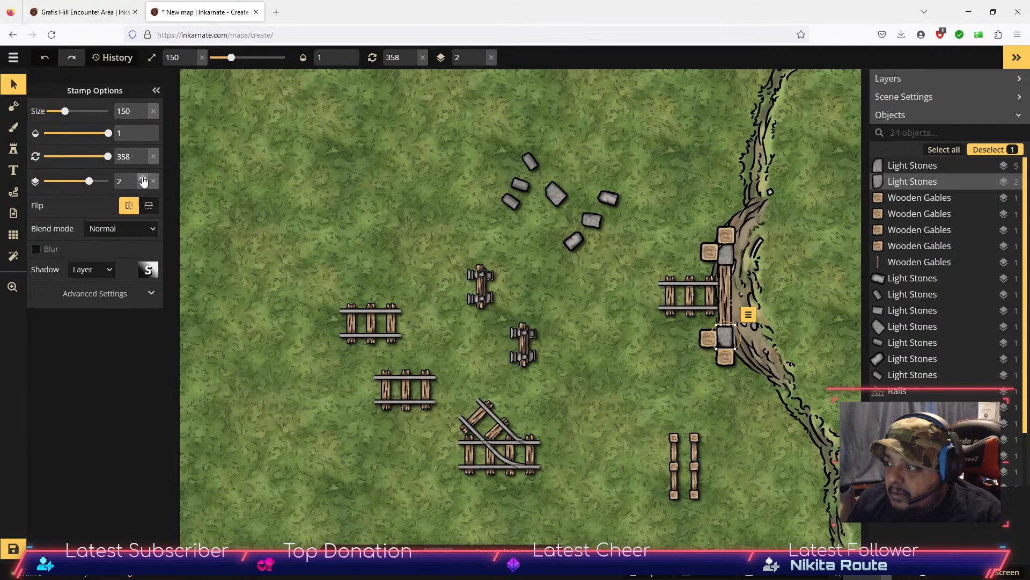
click(742, 407)
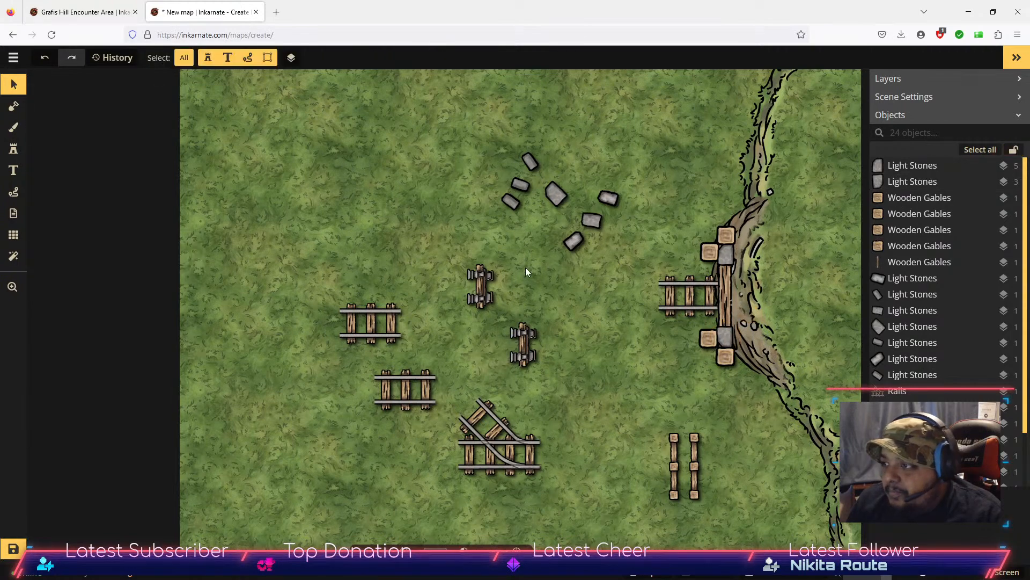
Step: Place two loose stones east of the large ones at the beam's ends, with the southern one rotated to 359 degrees and flipped horizontally
drag(573, 247, 741, 250)
click(612, 199)
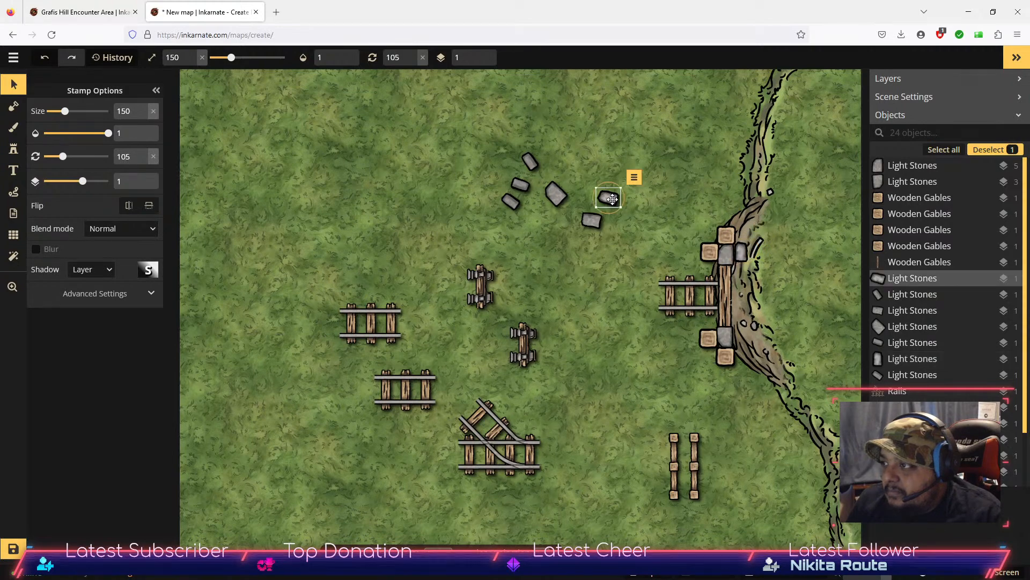
drag(610, 197, 624, 349)
click(128, 207)
drag(602, 360, 745, 334)
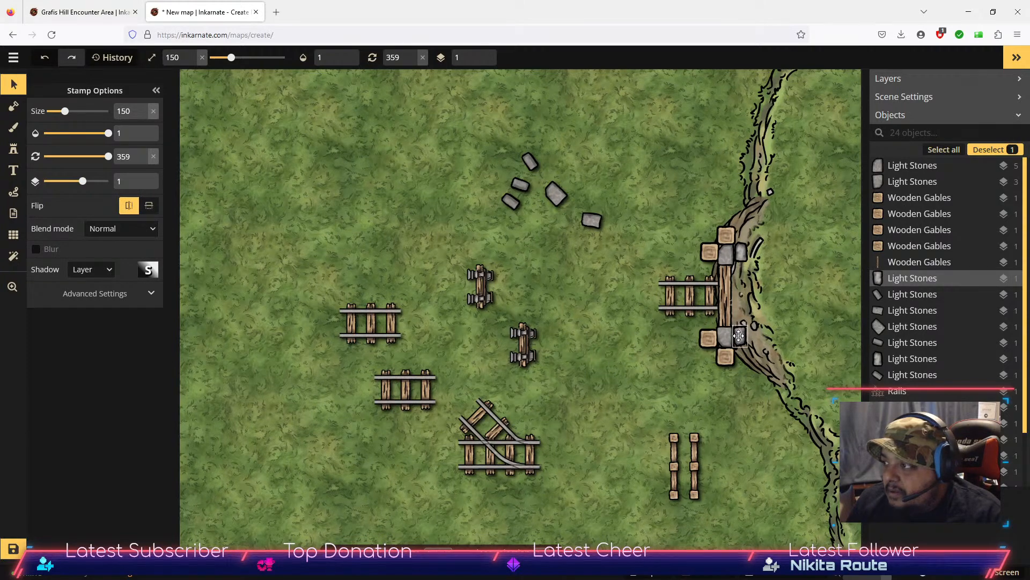
Step: Rotate the southeastern loose stone to 271 degrees, place it on the middle of the wooden beam and raise it to layer 2
click(517, 201)
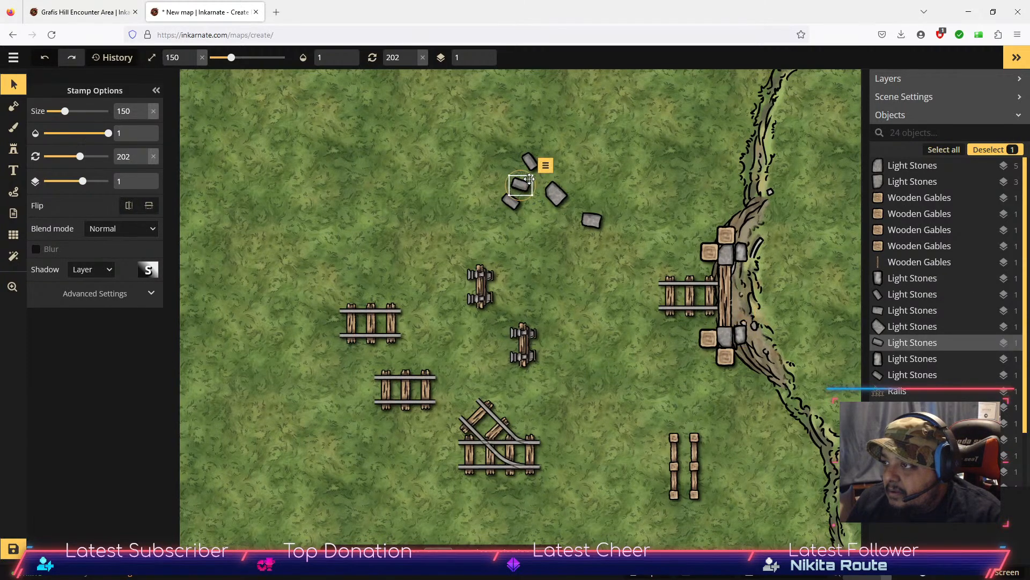
click(556, 195)
click(593, 221)
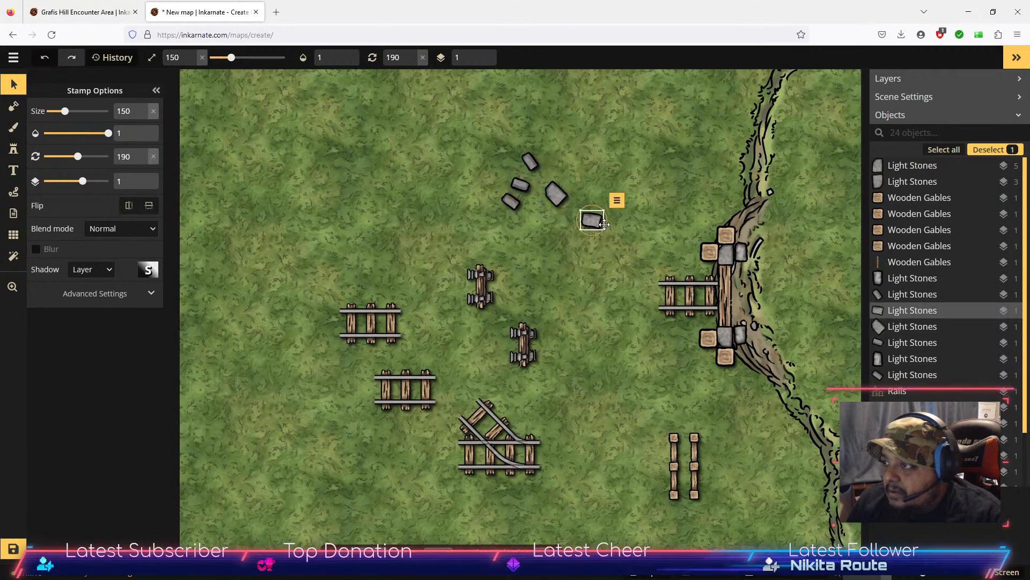
drag(610, 225, 730, 293)
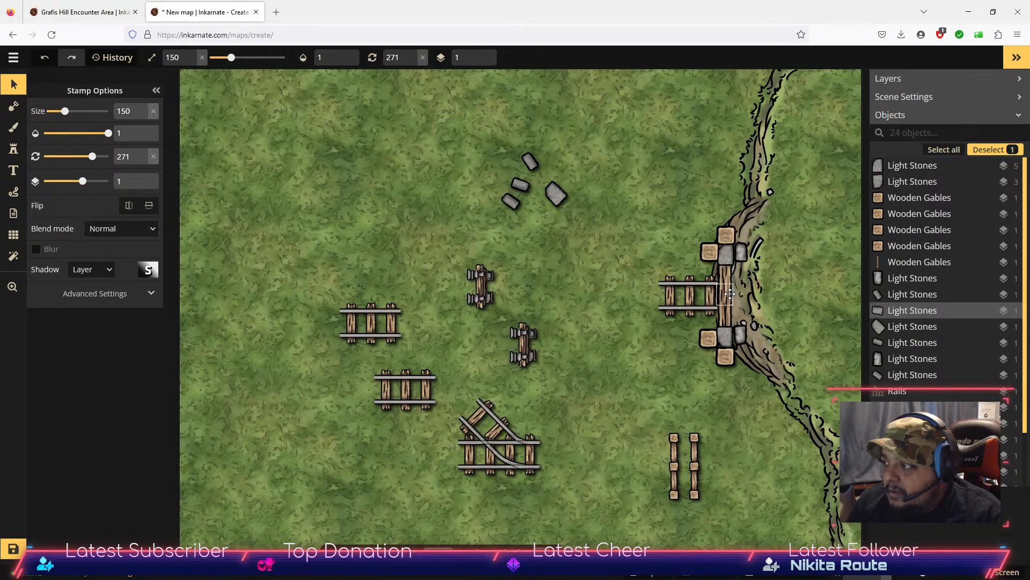
click(746, 273)
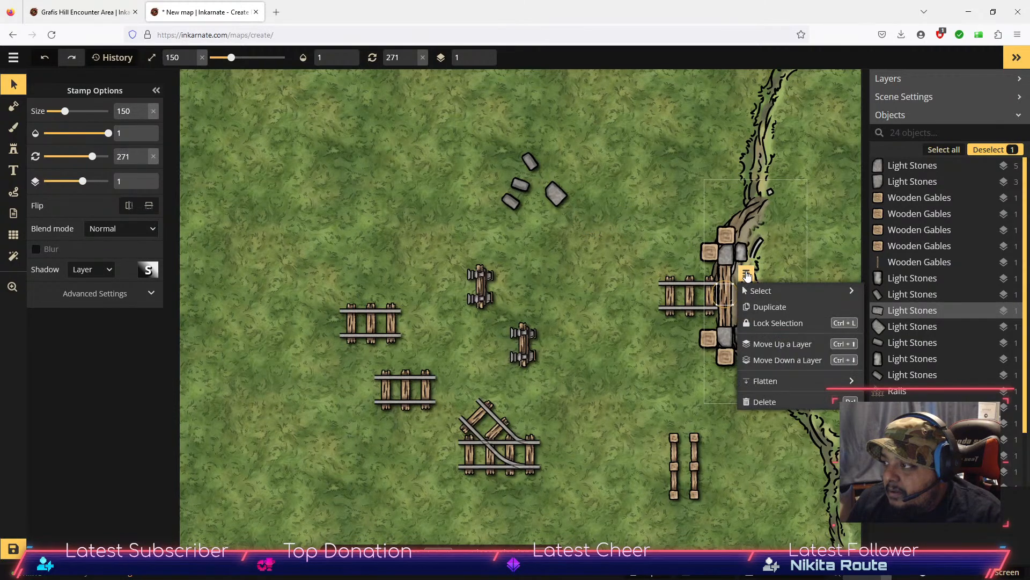
click(777, 344)
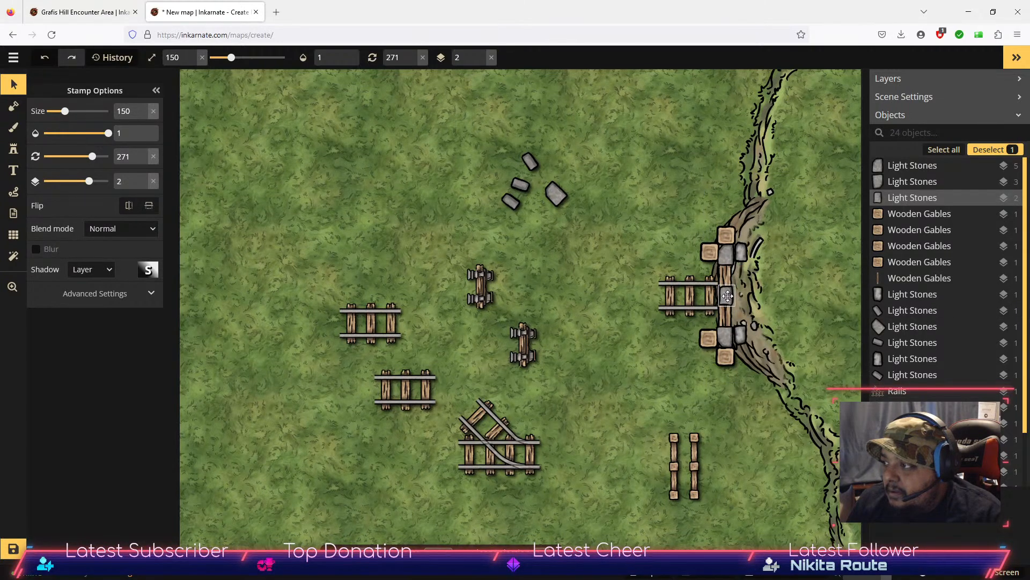
Step: Nudge the rail section at the mine entrance slightly east so its end tucks against the wooden beam
click(699, 283)
drag(690, 294, 695, 295)
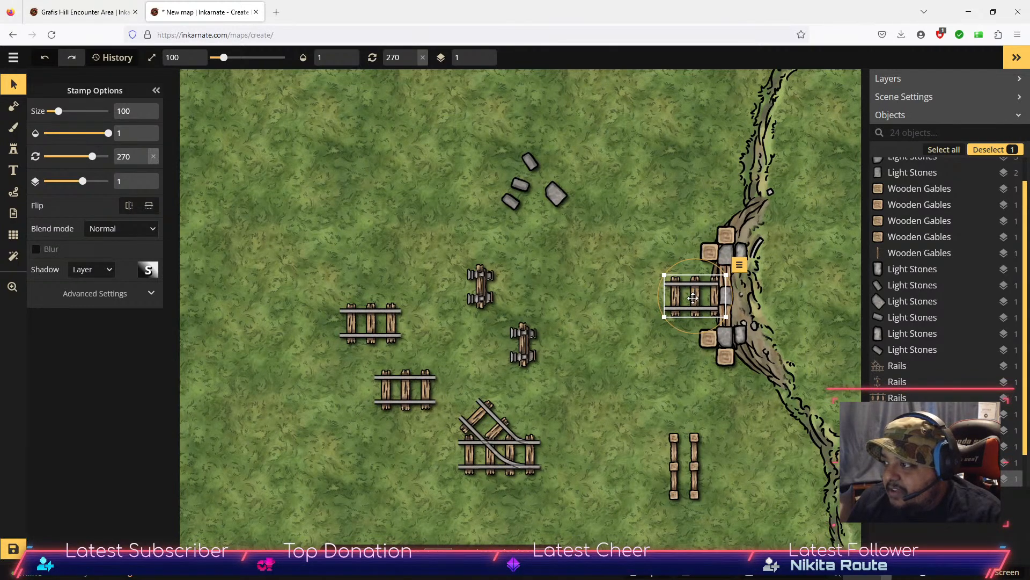
drag(695, 297, 695, 299)
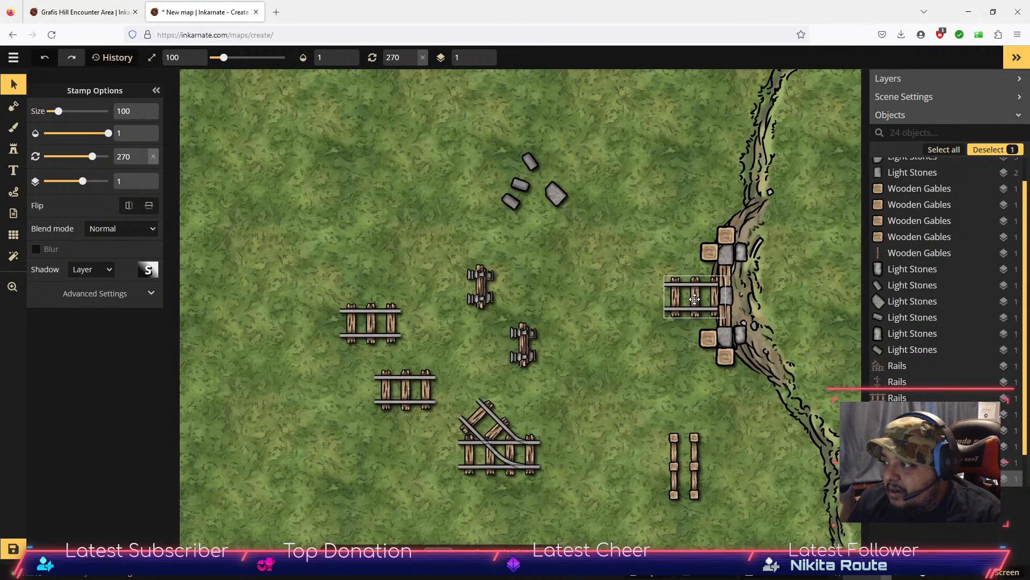
click(629, 287)
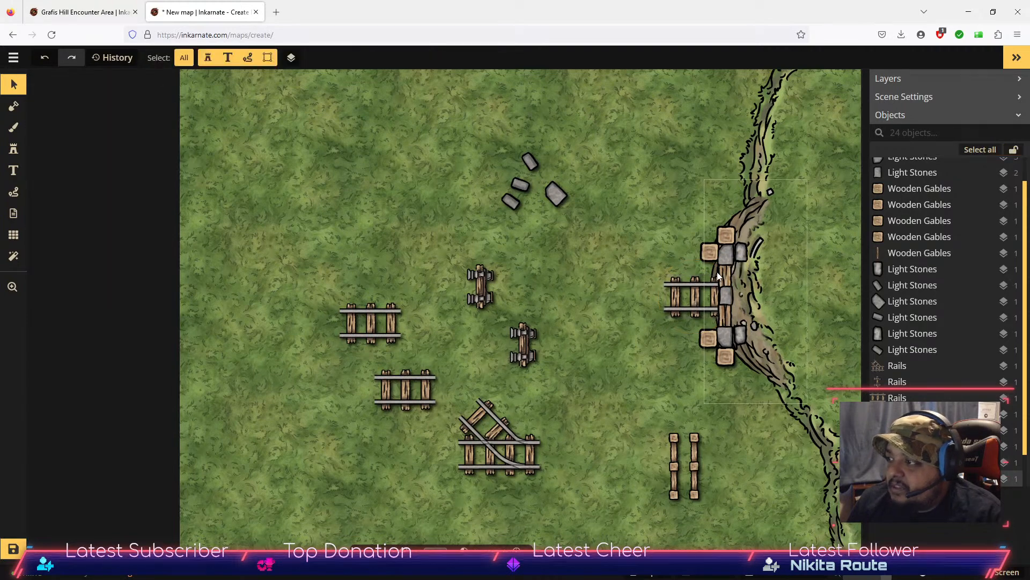
Step: Place two small stones along the beam's east side, the northern one rotated to 91 degrees and the southern one to 93 degrees on layer 2
click(536, 162)
drag(545, 161, 739, 273)
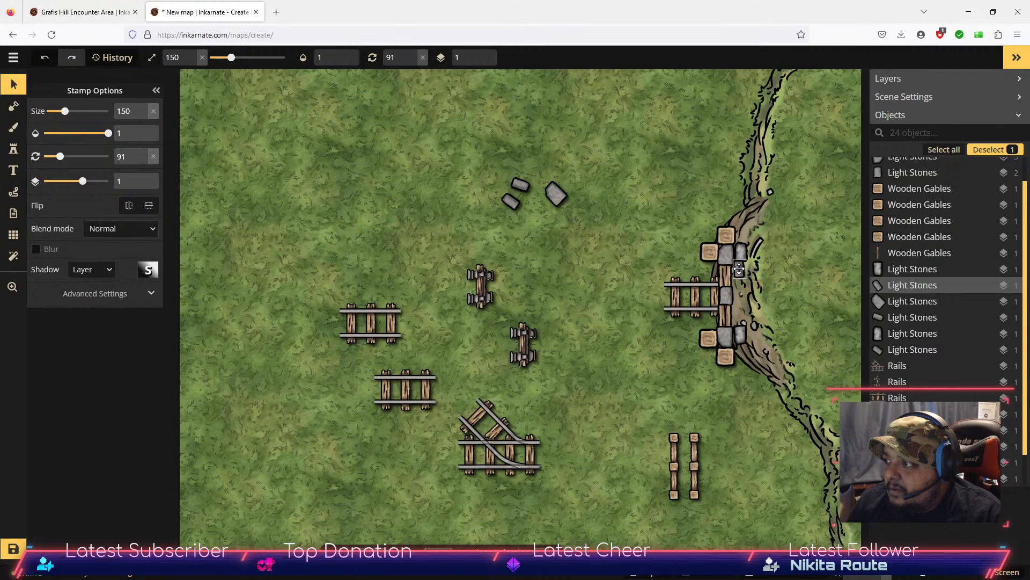
click(513, 203)
drag(523, 212, 522, 210)
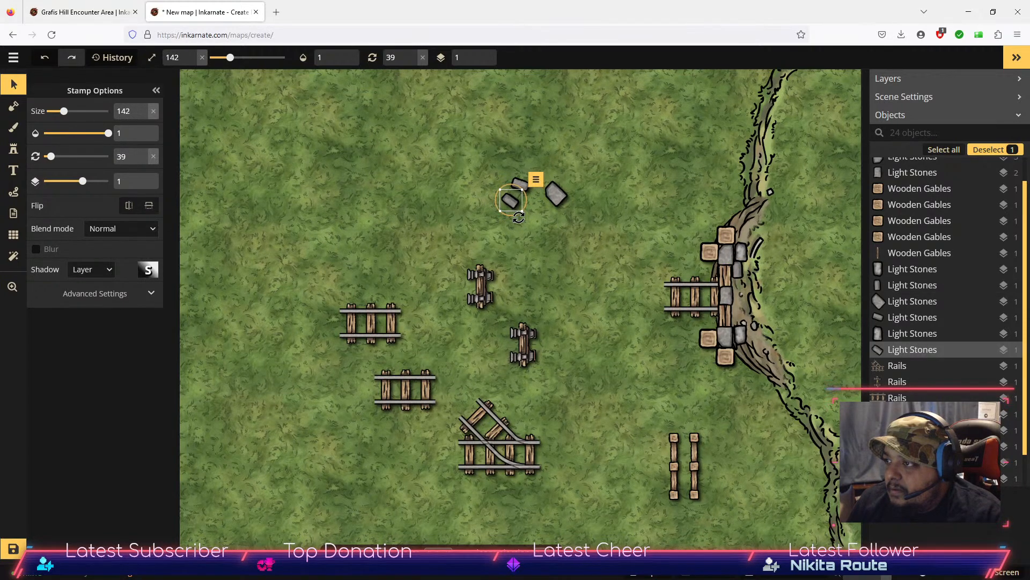
key(ctrl+z)
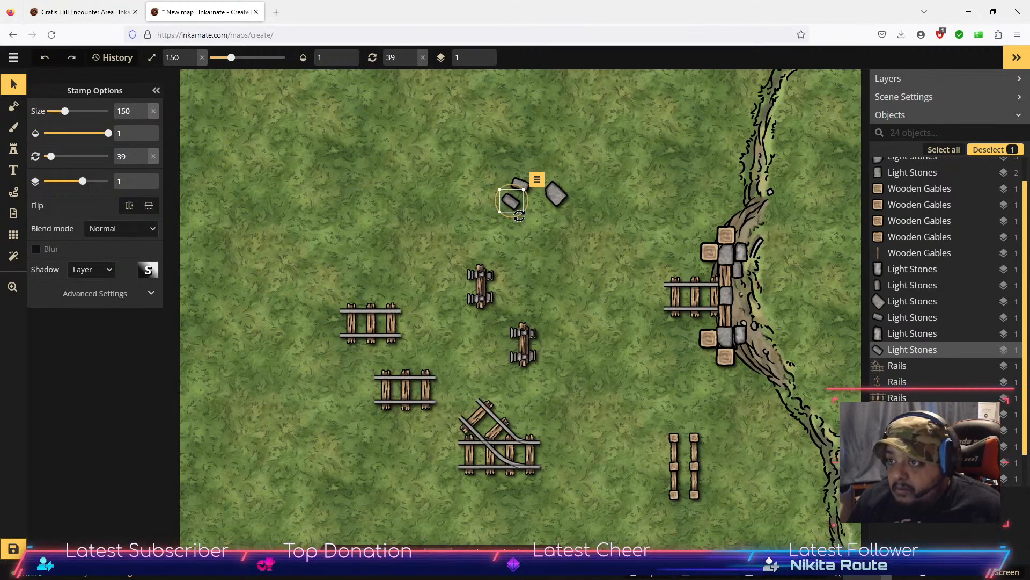
drag(528, 222, 734, 318)
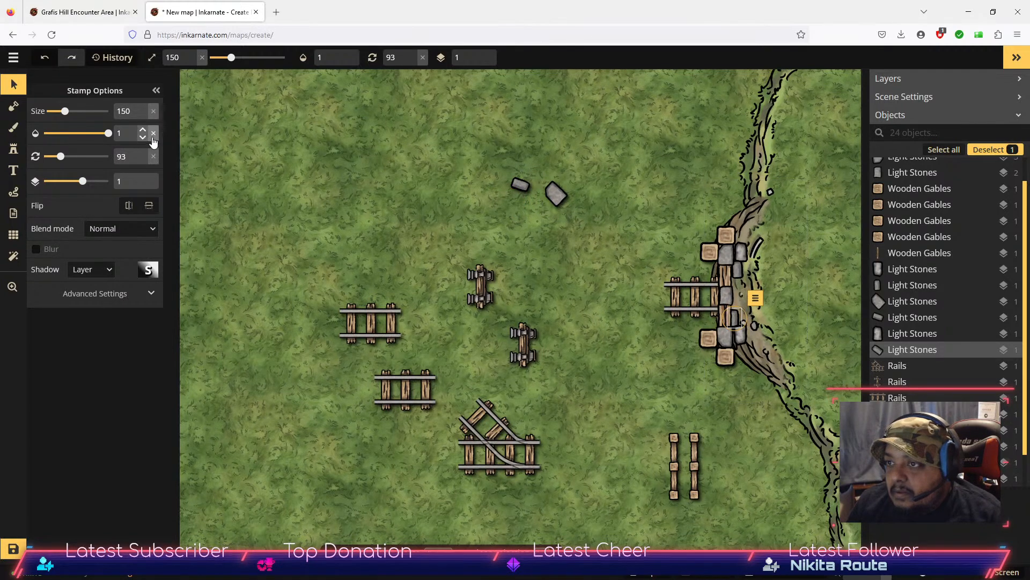
click(143, 178)
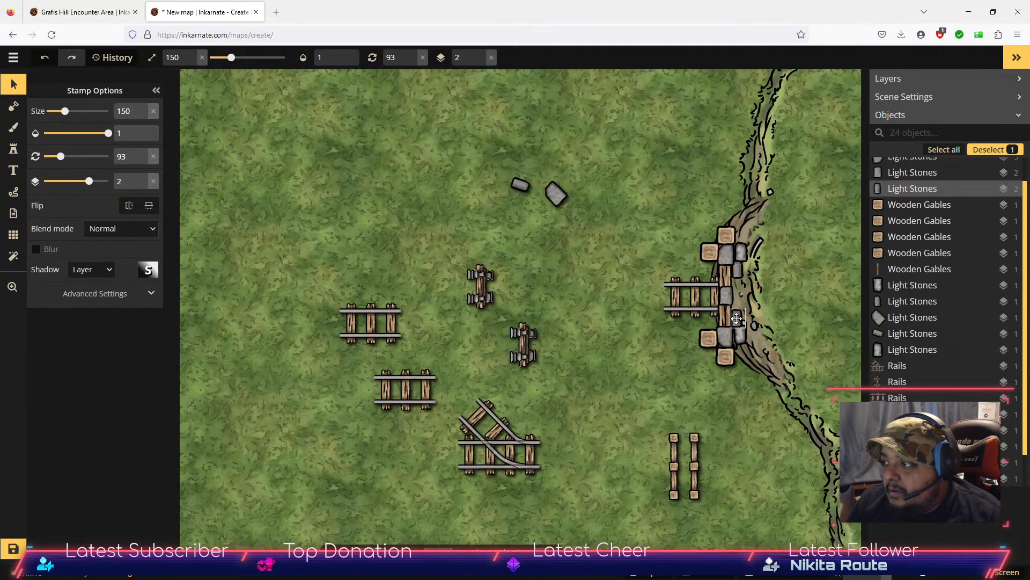
click(737, 318)
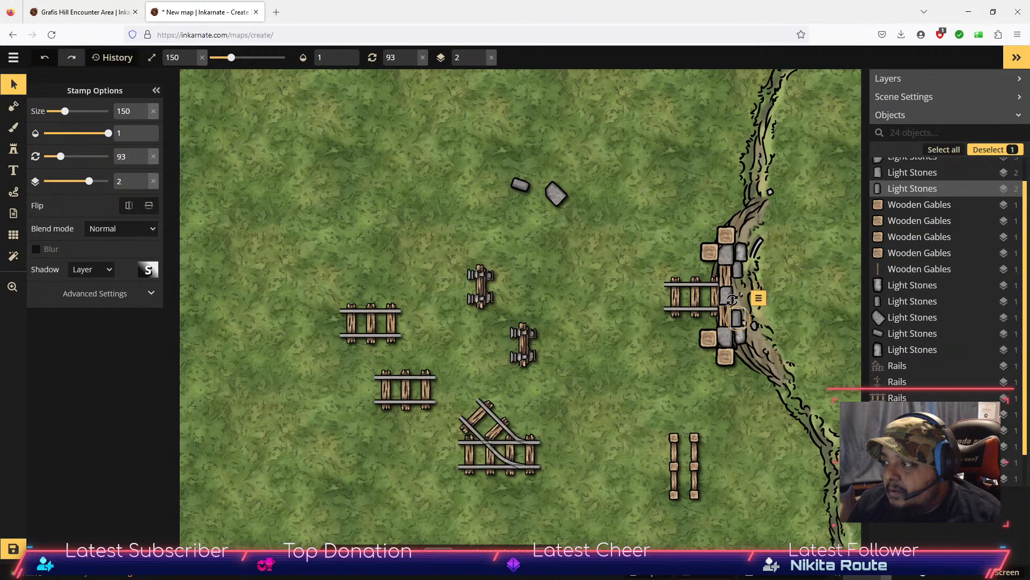
Step: Fill the gap east of the beam's centre with the last two stones, the smaller laid horizontally above the larger, which is rotated to 270 degrees
click(522, 186)
drag(526, 204, 739, 286)
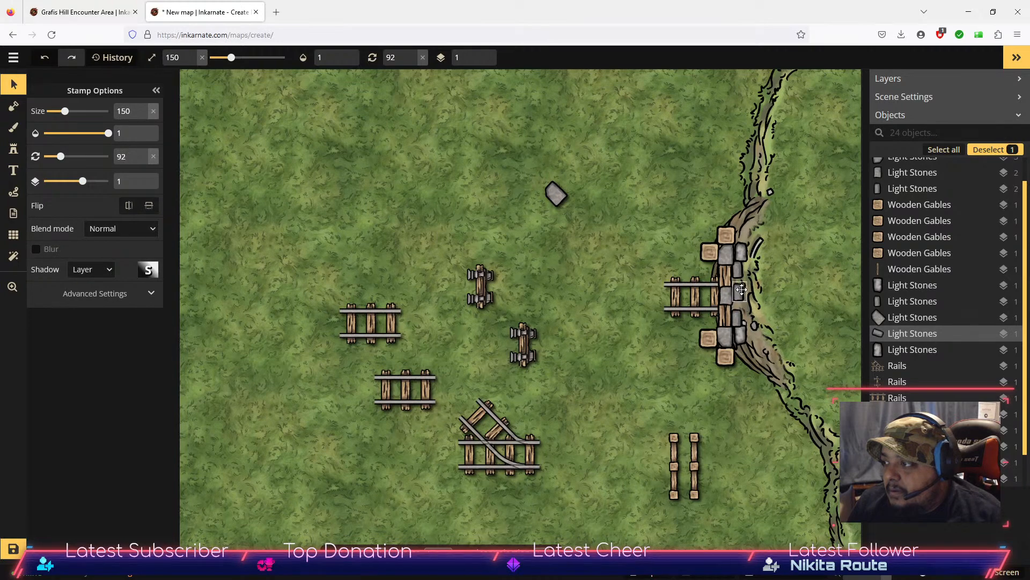
mouse_move(757, 278)
mouse_down()
mouse_move(755, 300)
mouse_move(743, 285)
mouse_up()
drag(565, 205, 746, 300)
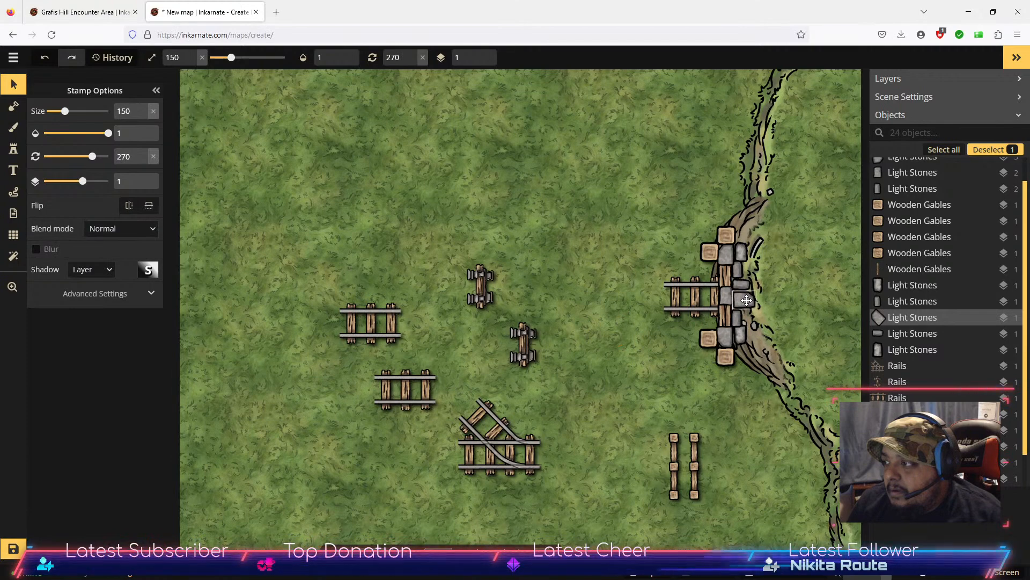
click(598, 391)
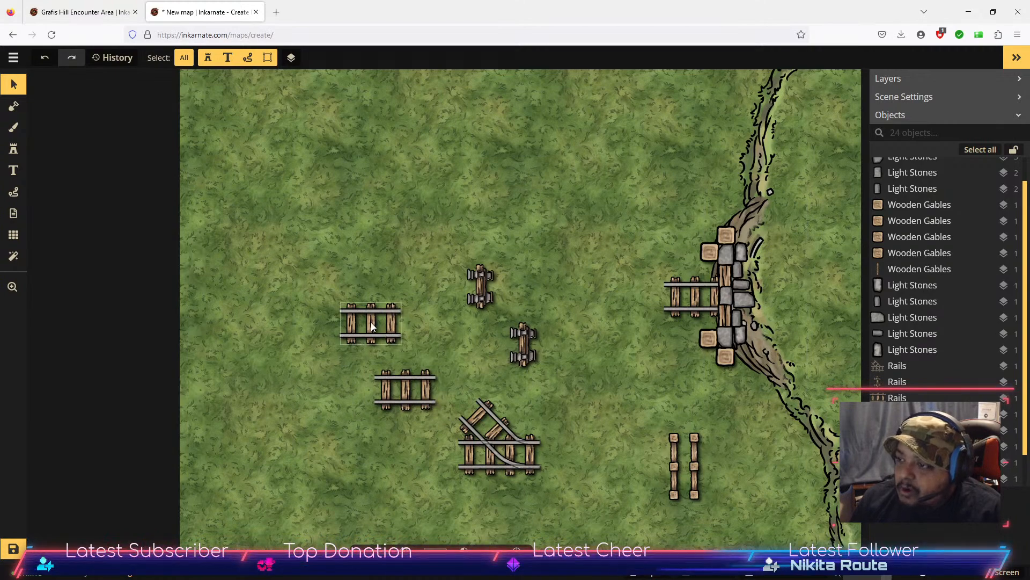
Step: Join the northwestern straight rail section to the west end of the rail at the mine entrance
click(366, 343)
drag(370, 327, 632, 299)
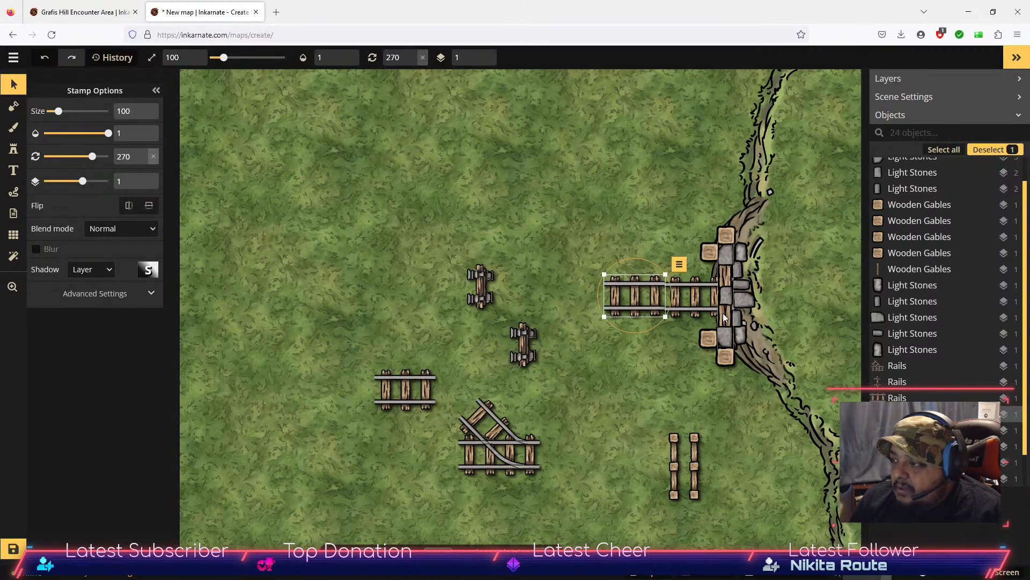
scroll(678, 304, up, 4)
scroll(667, 305, up, 2)
click(651, 385)
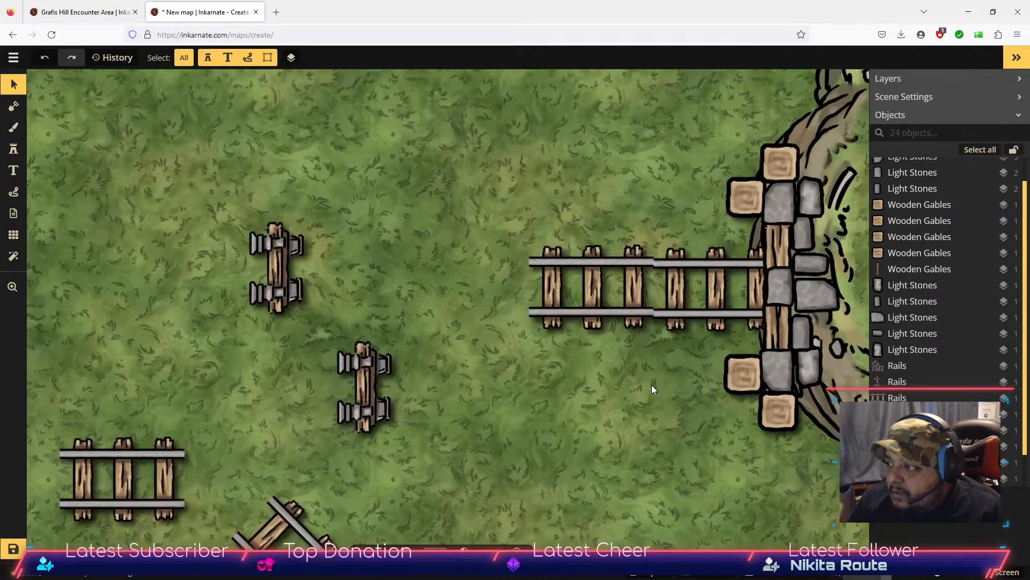
Step: Nudge the added straight rail section south in small increments to line its rails up with the entrance section
click(593, 325)
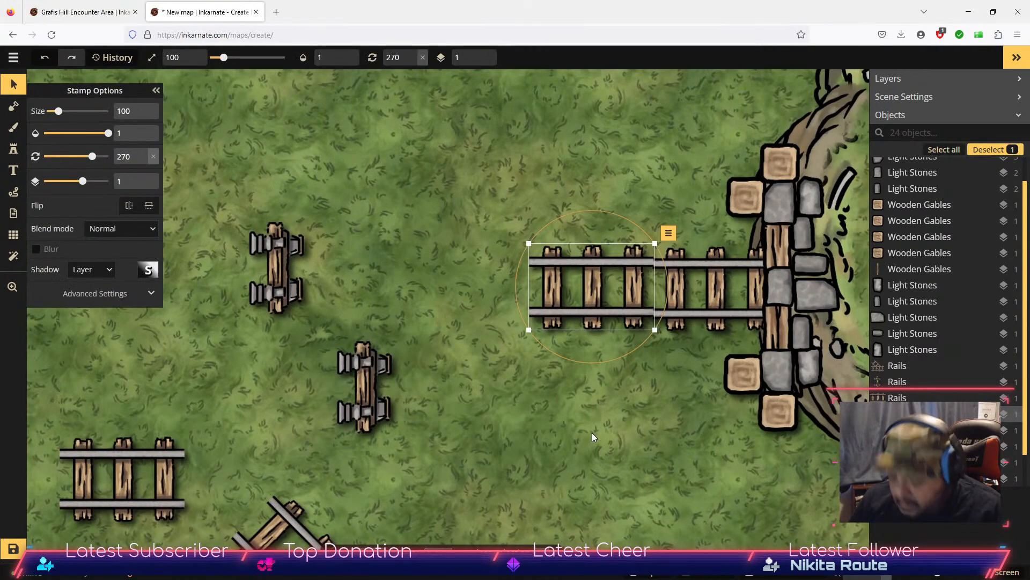
key(Down)
key(Down)
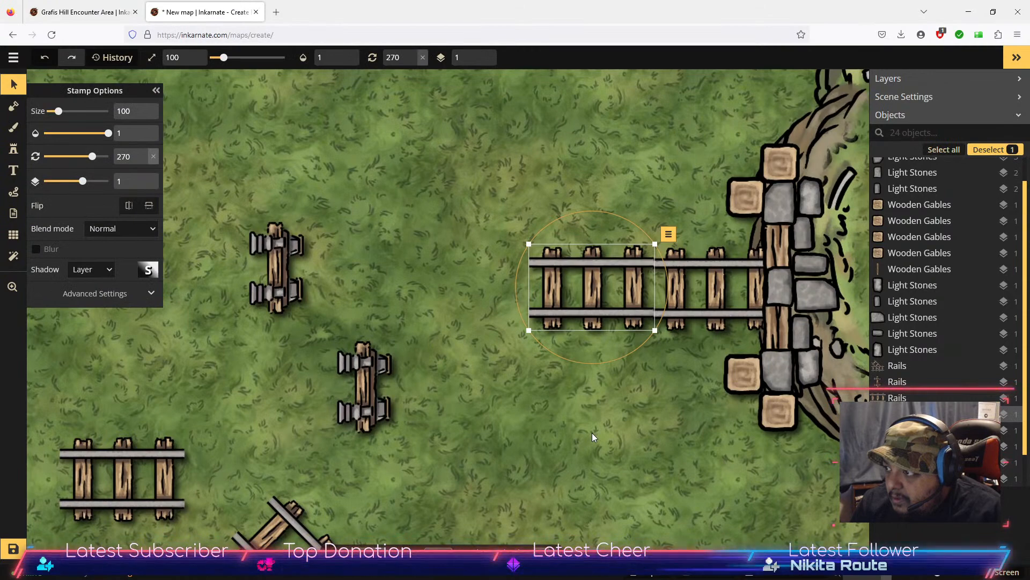
click(642, 450)
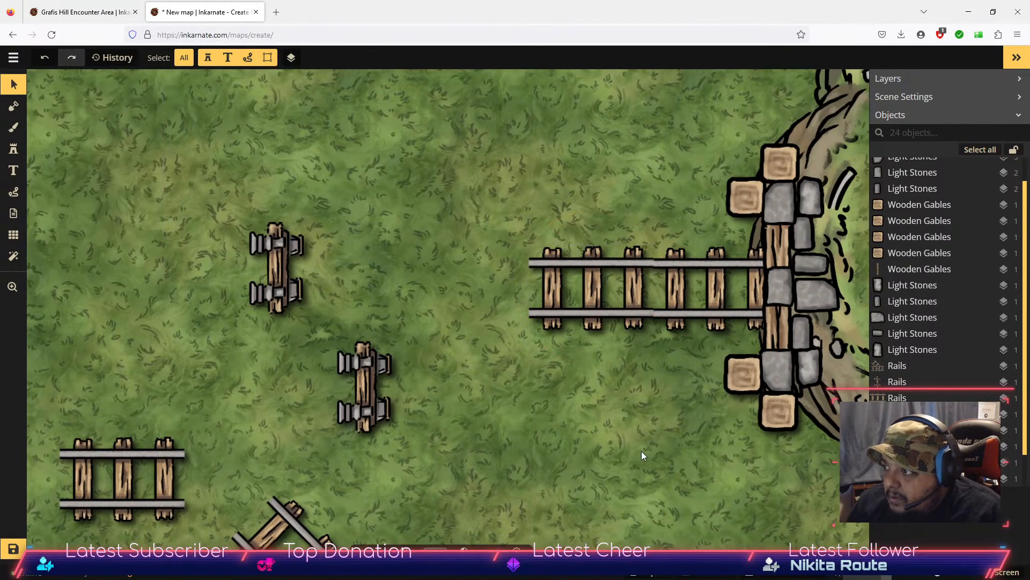
click(590, 290)
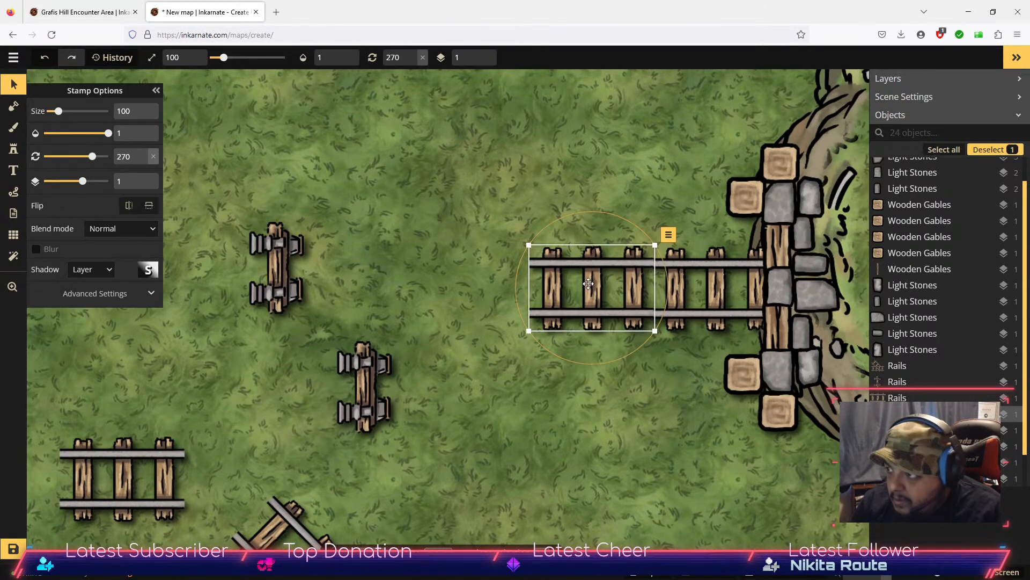
click(669, 452)
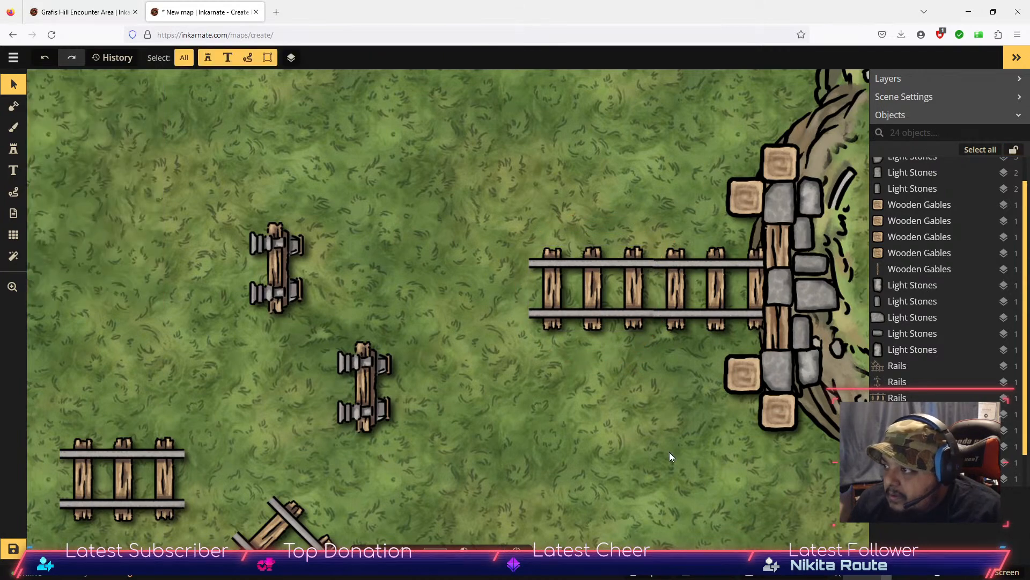
click(598, 305)
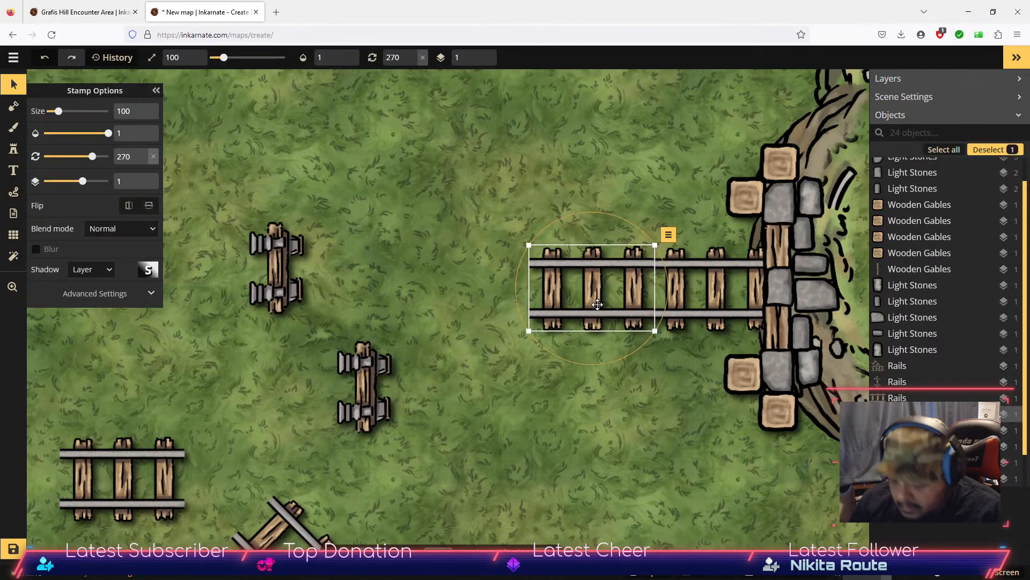
click(622, 436)
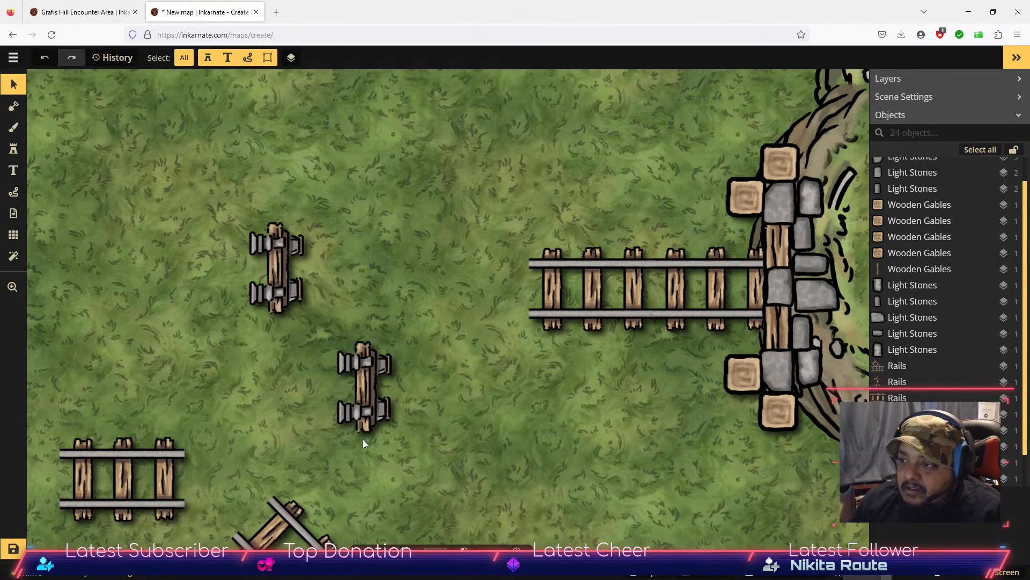
Step: Set the western straight rail section aside on the grass to the south and attach the rail junction to the entrance rail in its place
scroll(407, 439, down, 3)
scroll(407, 439, down, 5)
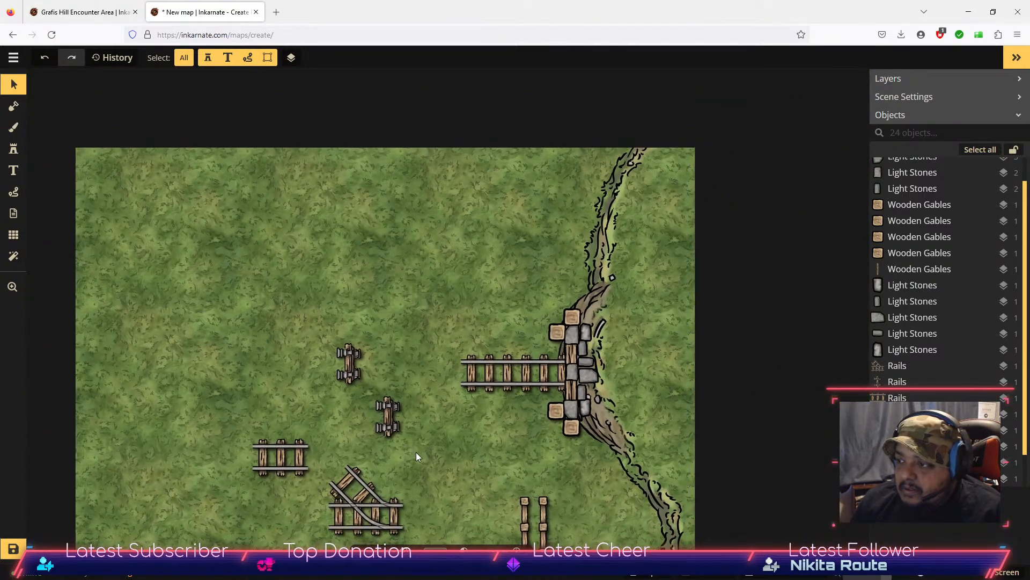
scroll(416, 452, up, 1)
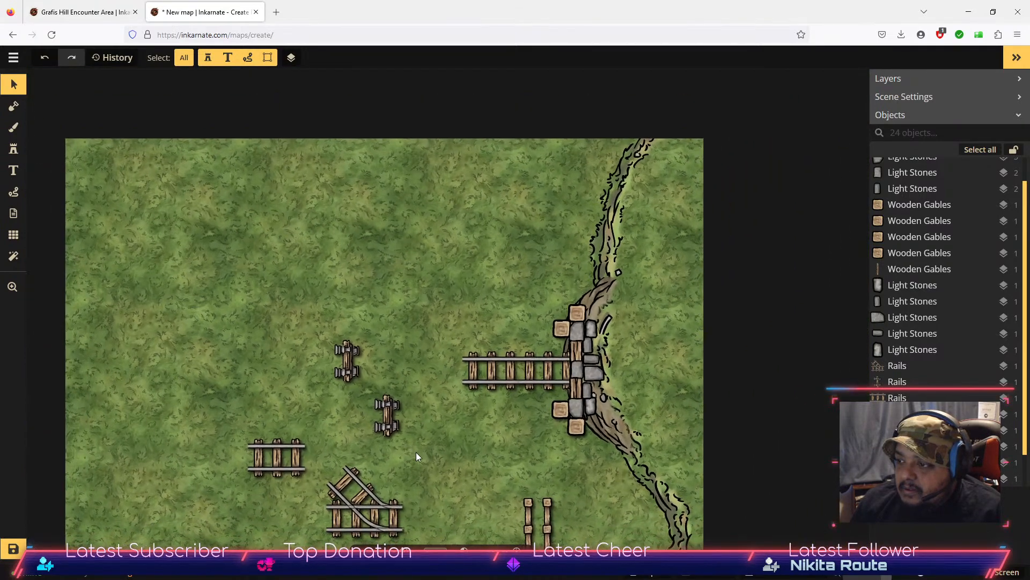
click(485, 364)
drag(485, 364, 467, 490)
drag(364, 516, 409, 349)
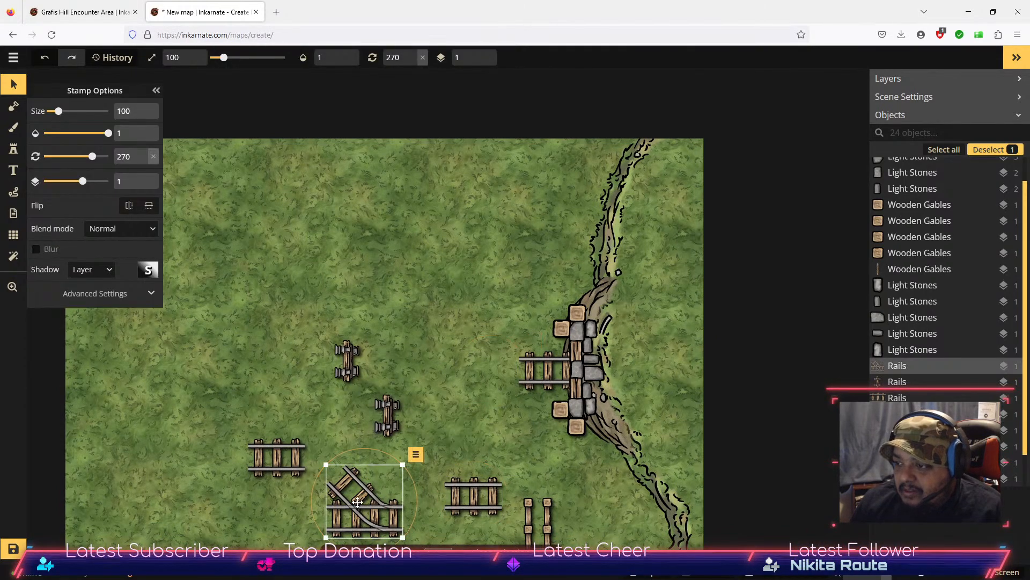
drag(370, 513, 481, 364)
scroll(556, 398, up, 5)
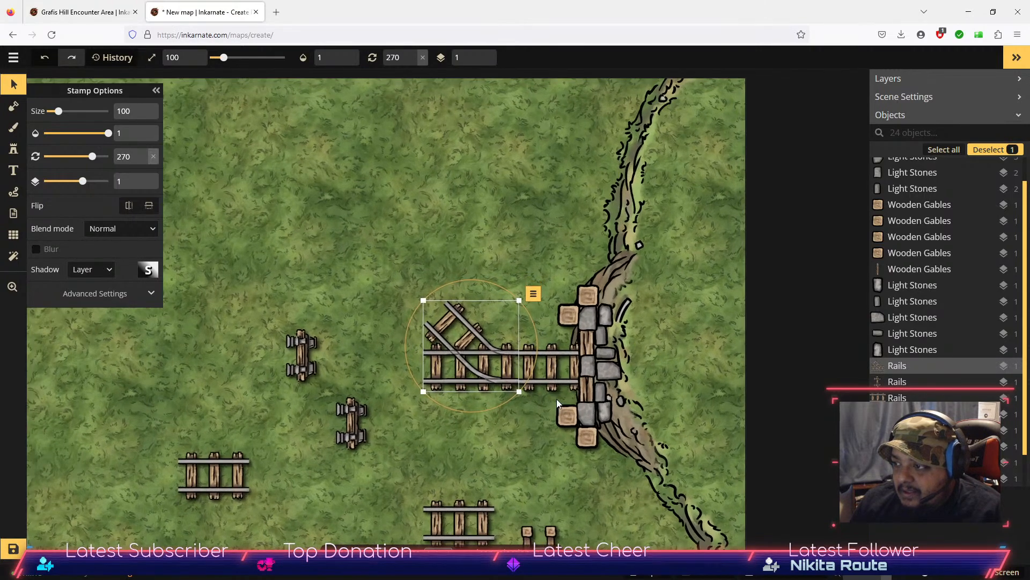
Step: Nudge the rail junction piece slightly down to line it up with the straight track at the tunnel entrance
scroll(500, 428, up, 2)
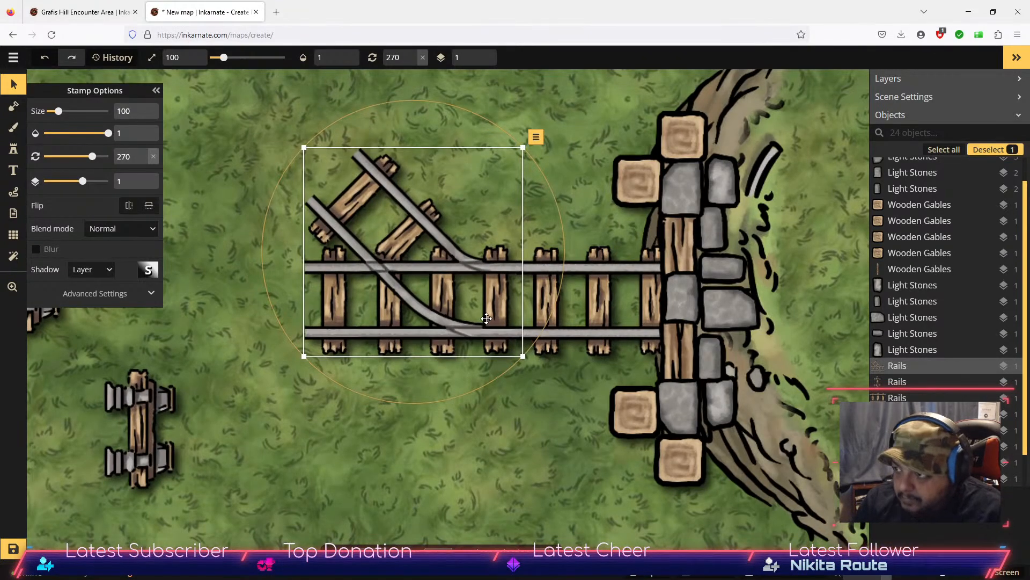
click(498, 461)
click(465, 301)
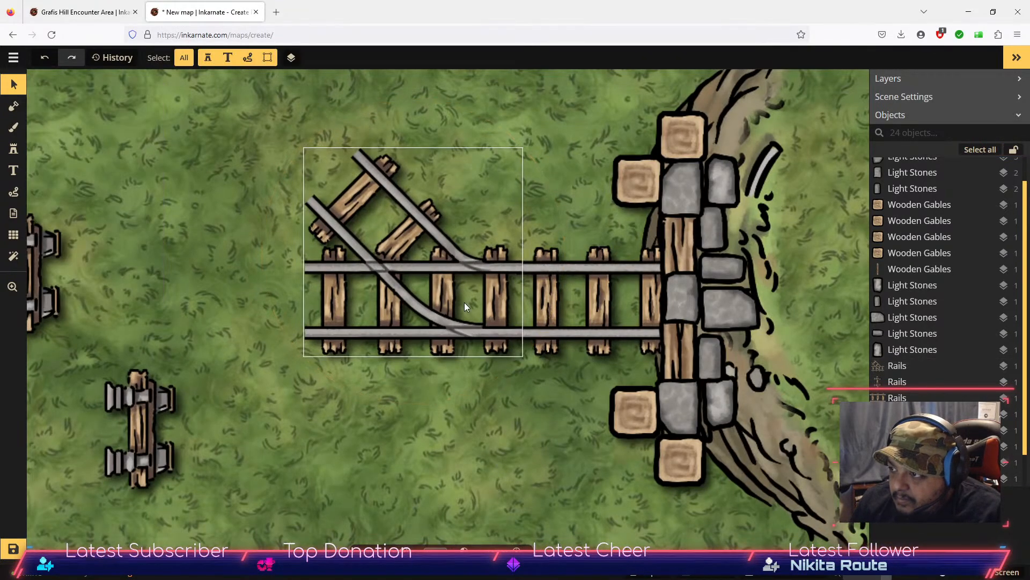
key(Down)
click(508, 460)
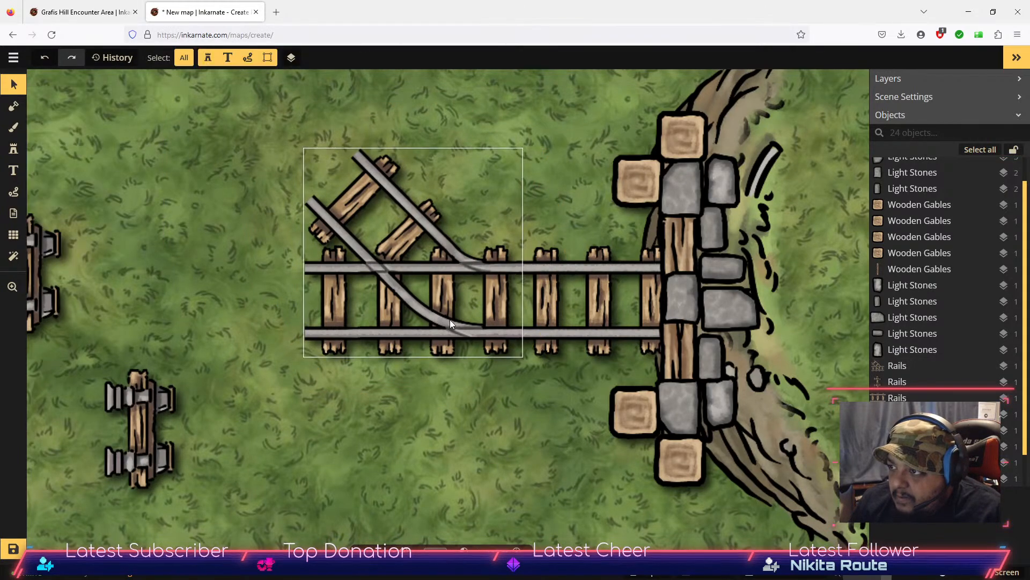
Step: Move the spare straight rail piece from the lower left to the junction's diagonal branch and rotate it to 318 degrees
scroll(420, 463, down, 2)
scroll(420, 465, down, 2)
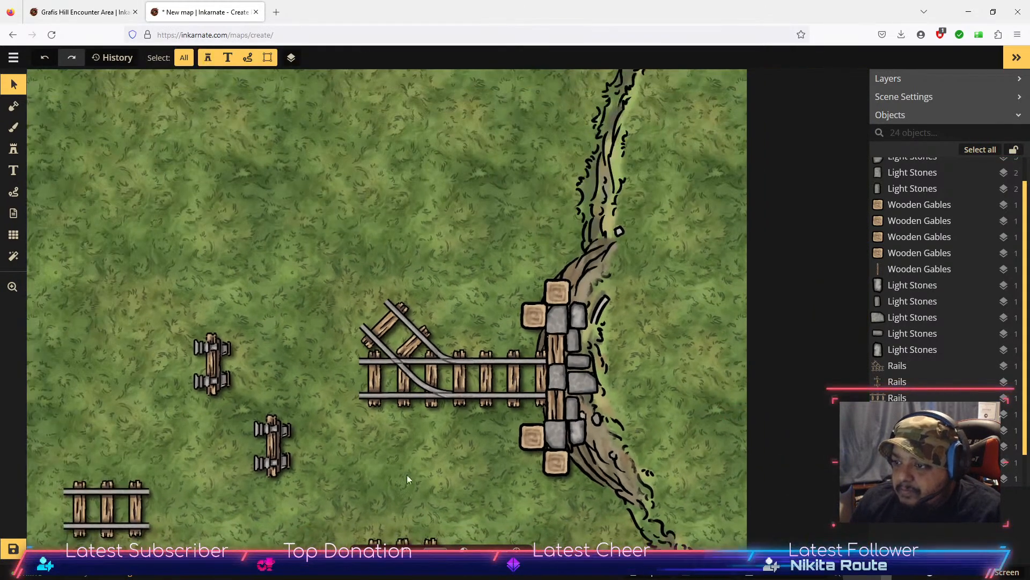
click(107, 504)
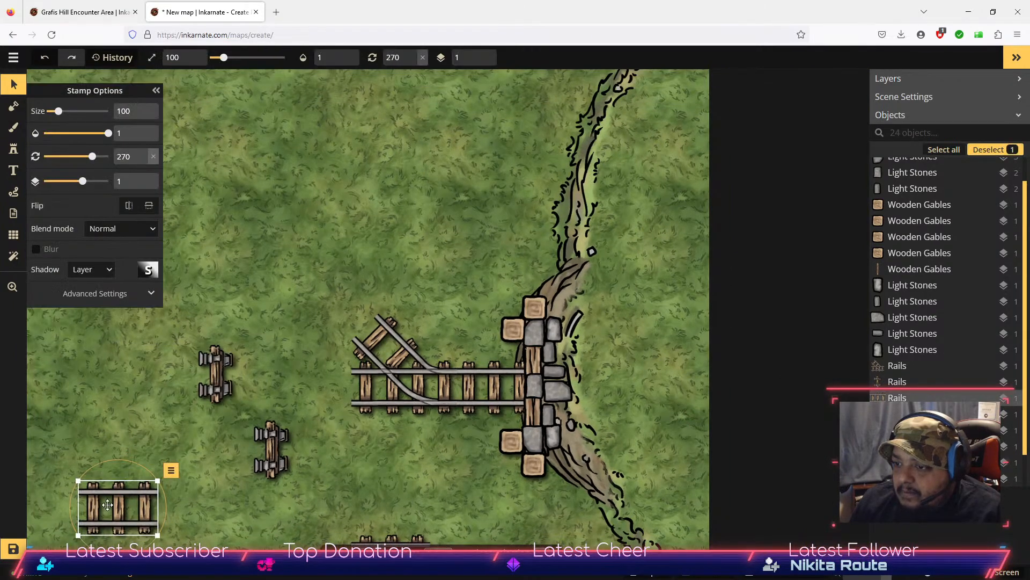
drag(120, 506, 331, 268)
drag(349, 223, 339, 297)
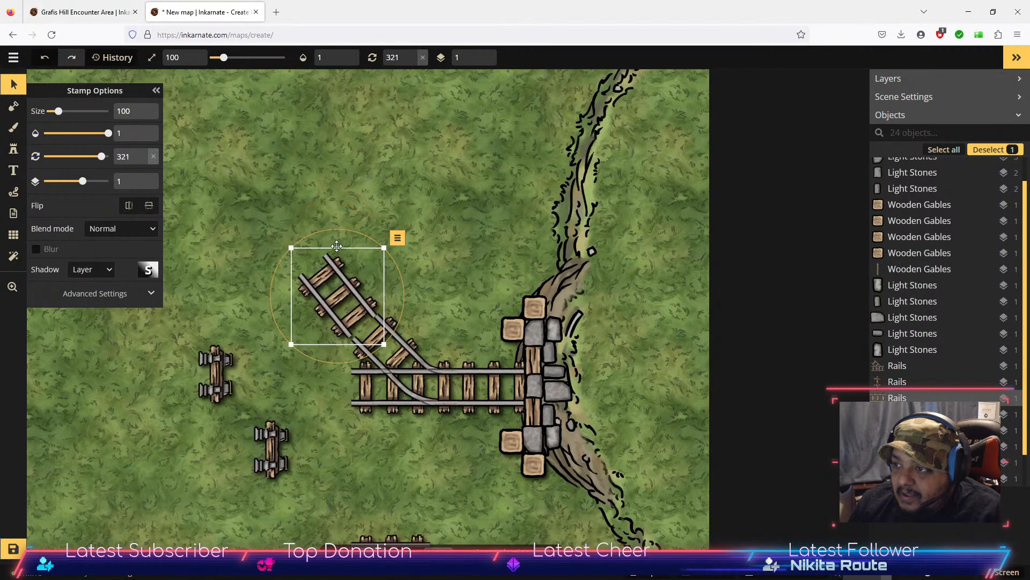
drag(348, 231, 344, 231)
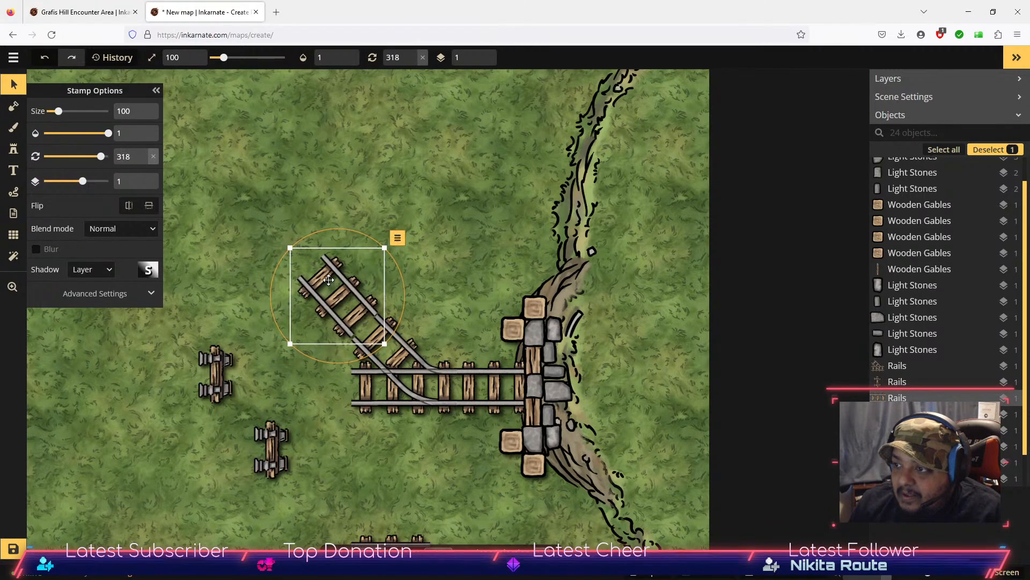
drag(331, 285, 330, 286)
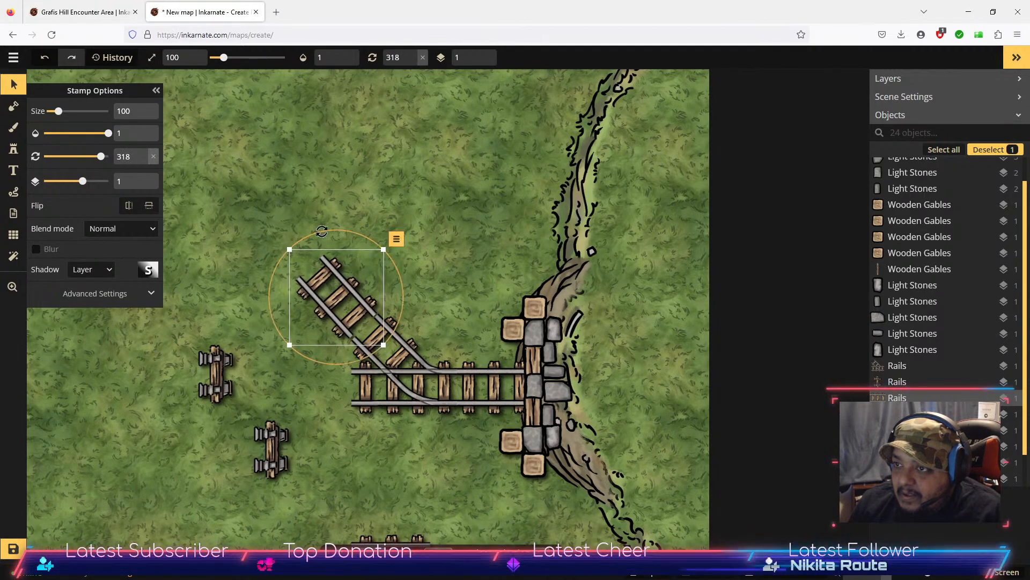
Step: Set the diagonal rail piece's rotation to 316 and fit its rails flush against the junction's branch
click(142, 153)
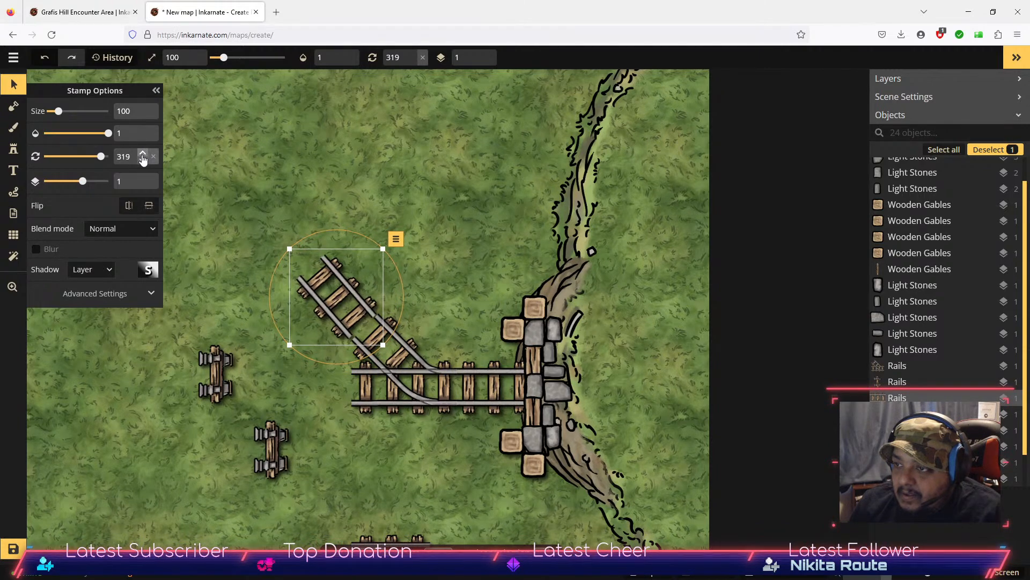
click(142, 160)
click(142, 161)
click(143, 161)
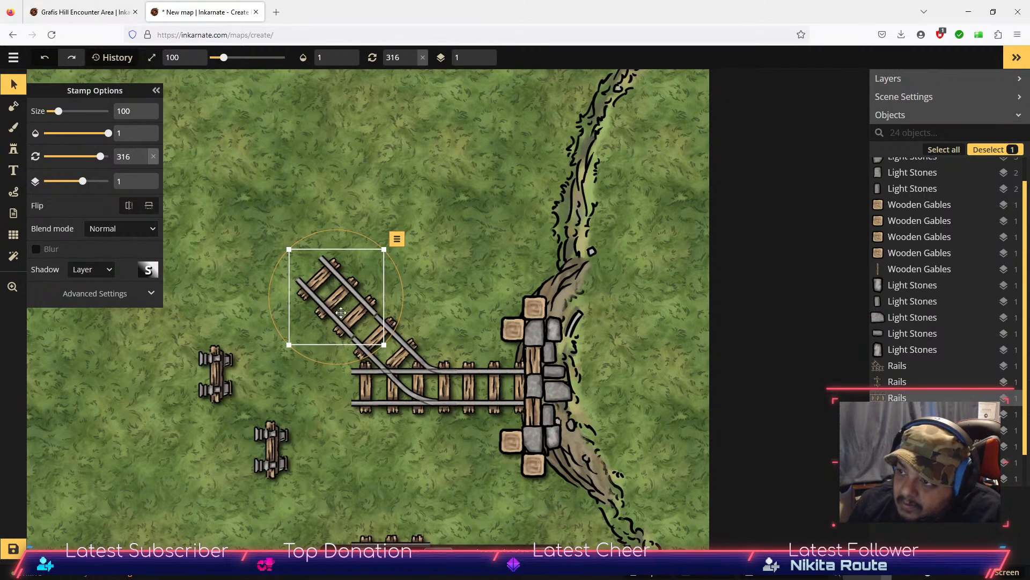
scroll(337, 310, up, 5)
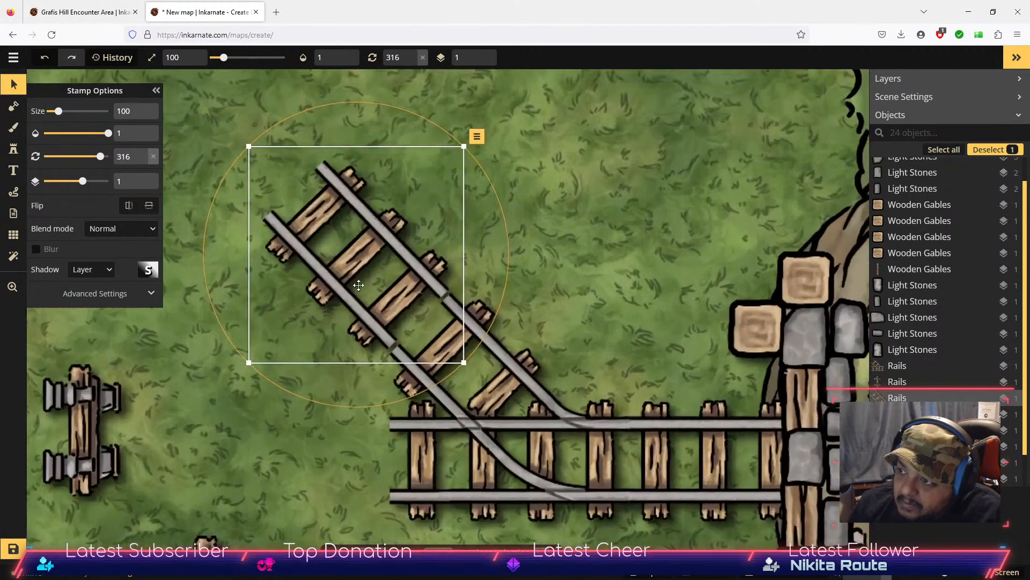
drag(377, 277, 383, 284)
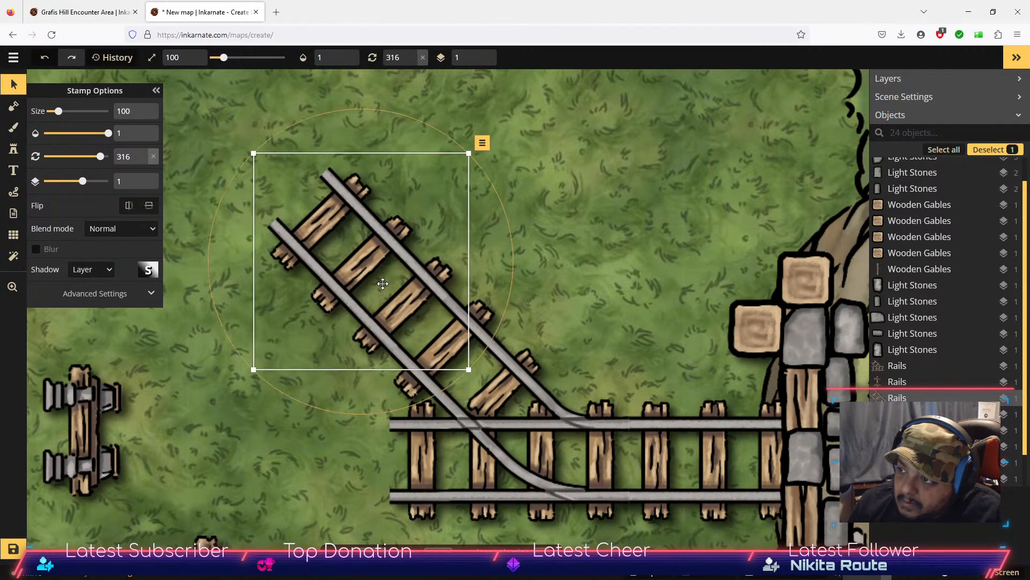
click(607, 260)
Step: Move both track end stops farther left, clear of the space where the main track continues
scroll(631, 298, down, 2)
scroll(623, 327, down, 2)
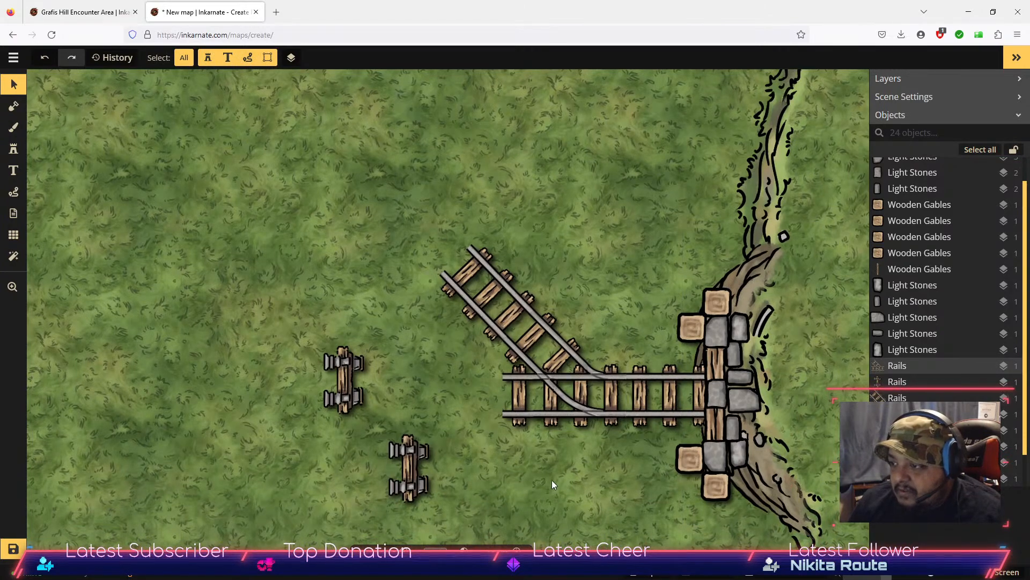
drag(545, 487, 570, 322)
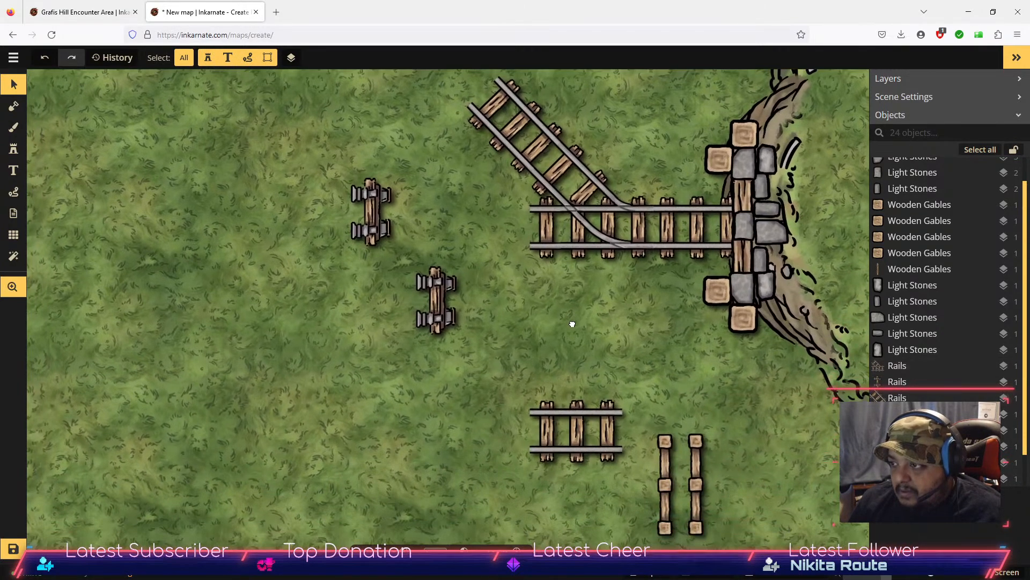
drag(418, 298, 259, 389)
drag(372, 229, 265, 283)
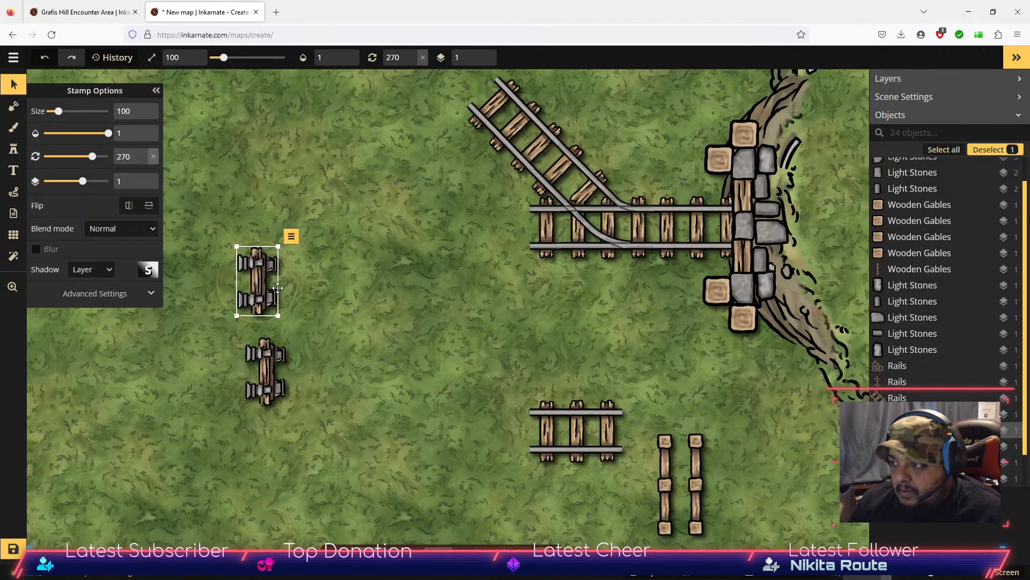
Step: Extend the main track by placing the remaining straight rail piece flush against the junction's left end
click(570, 438)
drag(570, 438, 491, 238)
scroll(537, 236, up, 2)
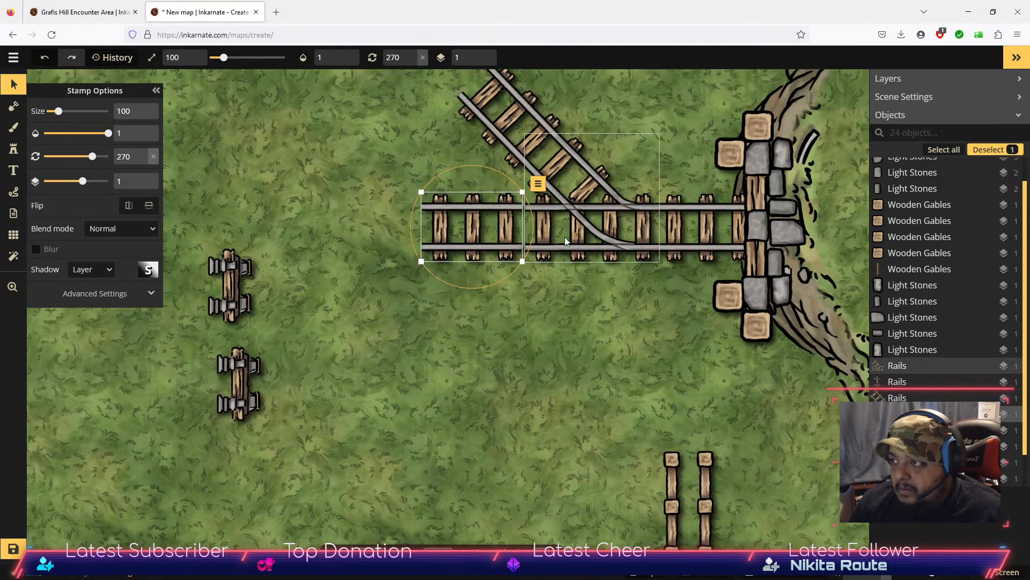
scroll(513, 216, up, 3)
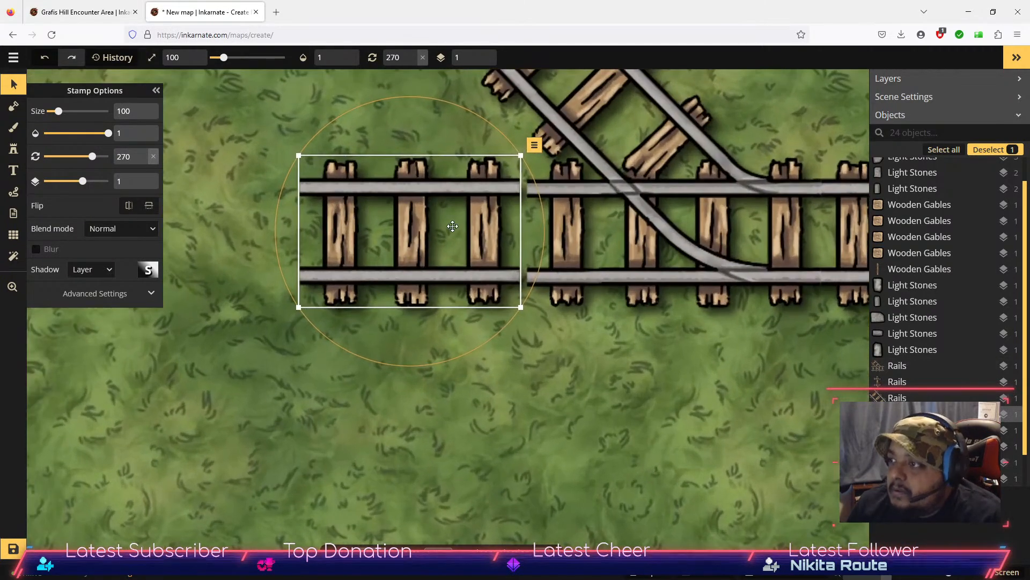
drag(457, 226, 461, 229)
click(565, 398)
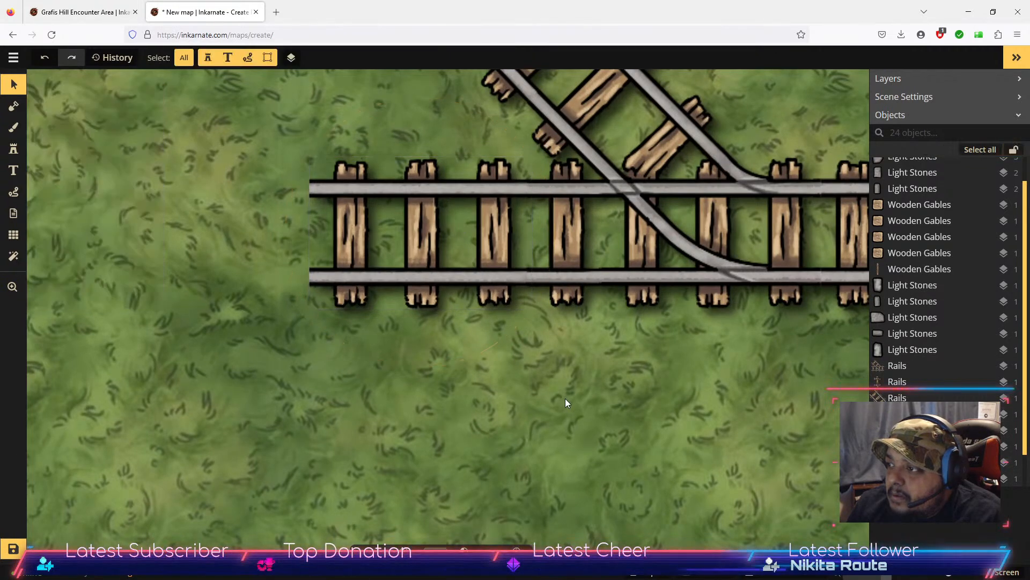
Step: Flip the lower track end stop vertically, leaving its horizontal flip off
scroll(574, 372, down, 5)
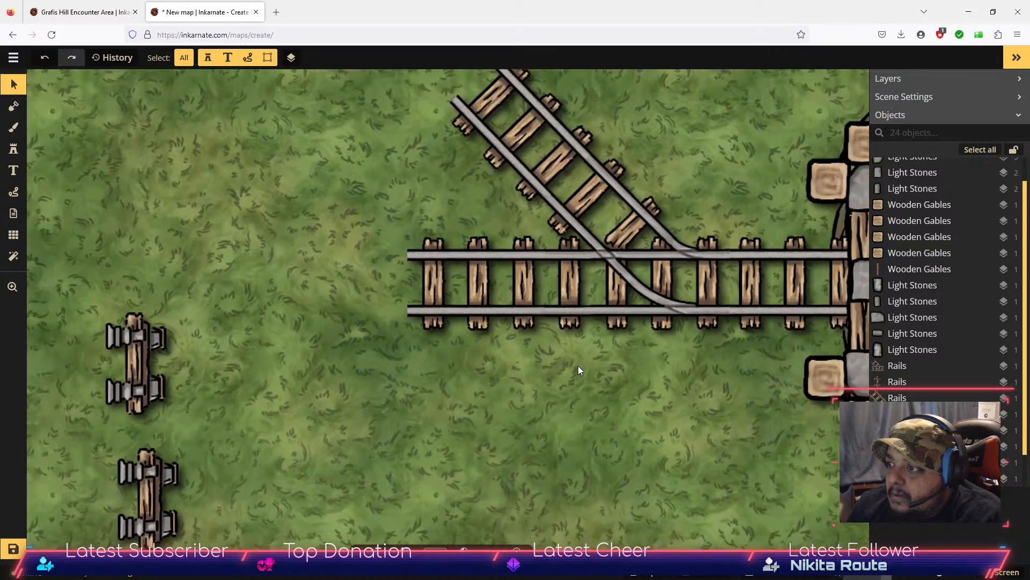
scroll(590, 372, down, 2)
scroll(659, 456, down, 2)
scroll(652, 451, up, 2)
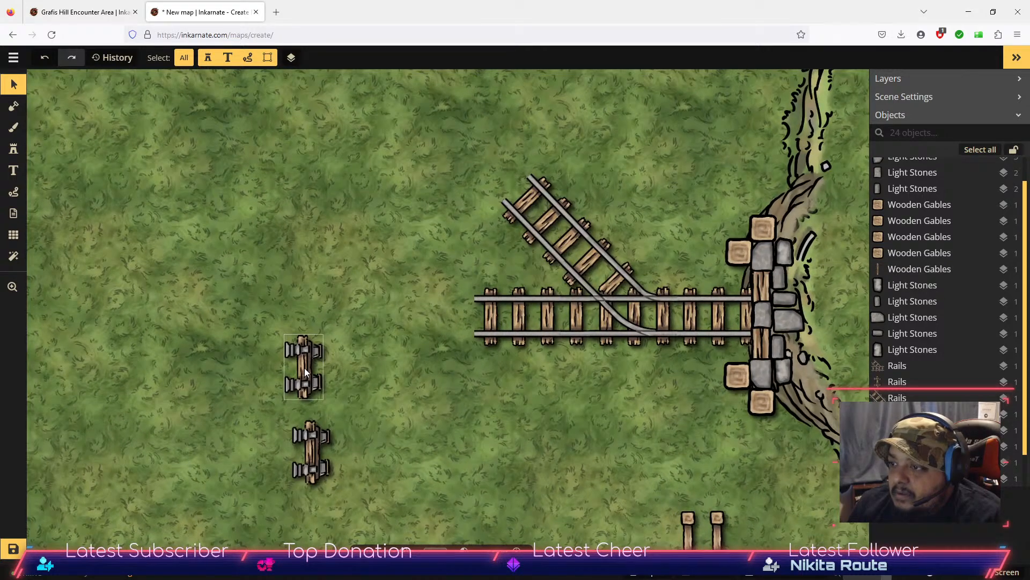
click(304, 371)
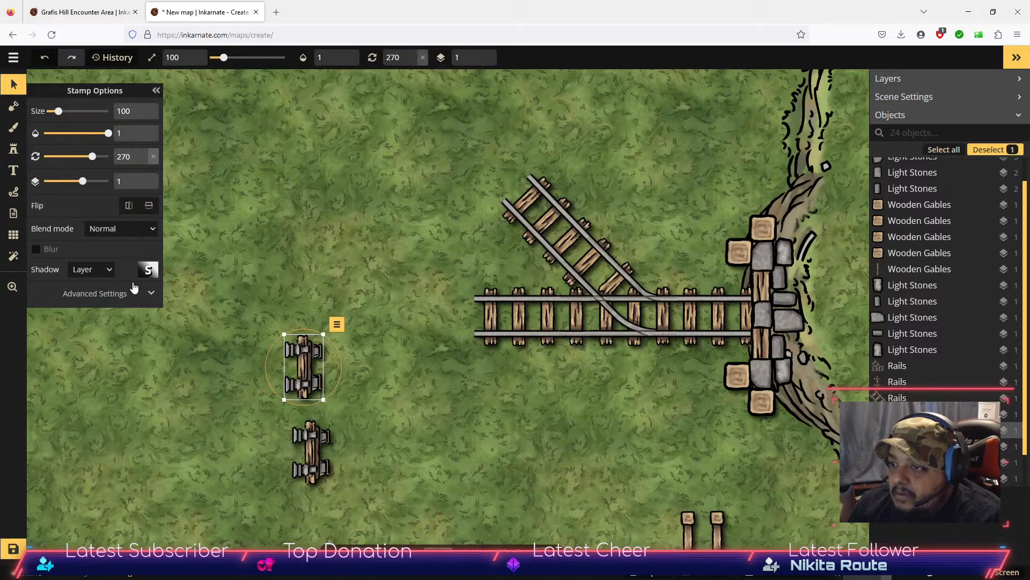
click(316, 465)
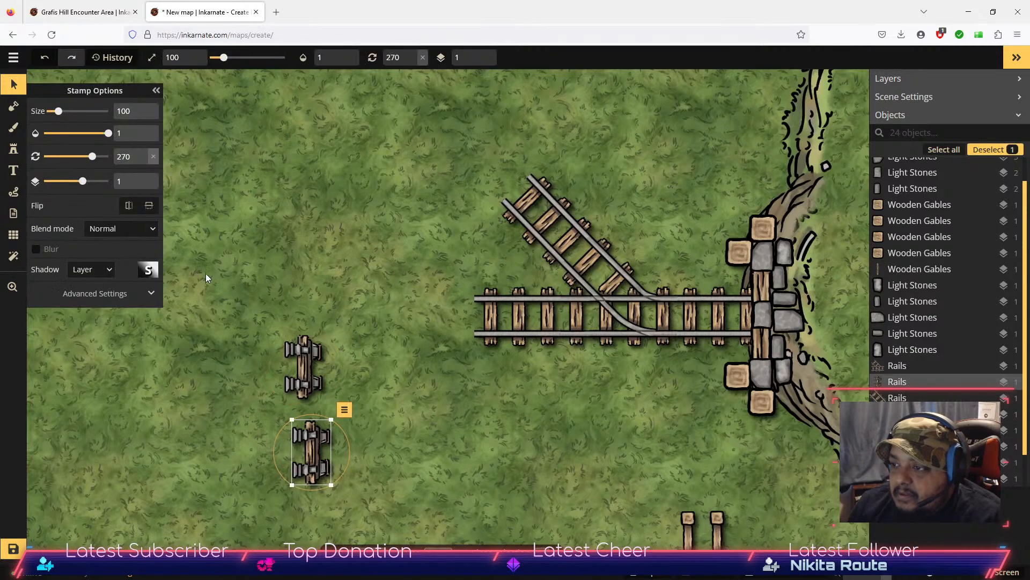
click(130, 206)
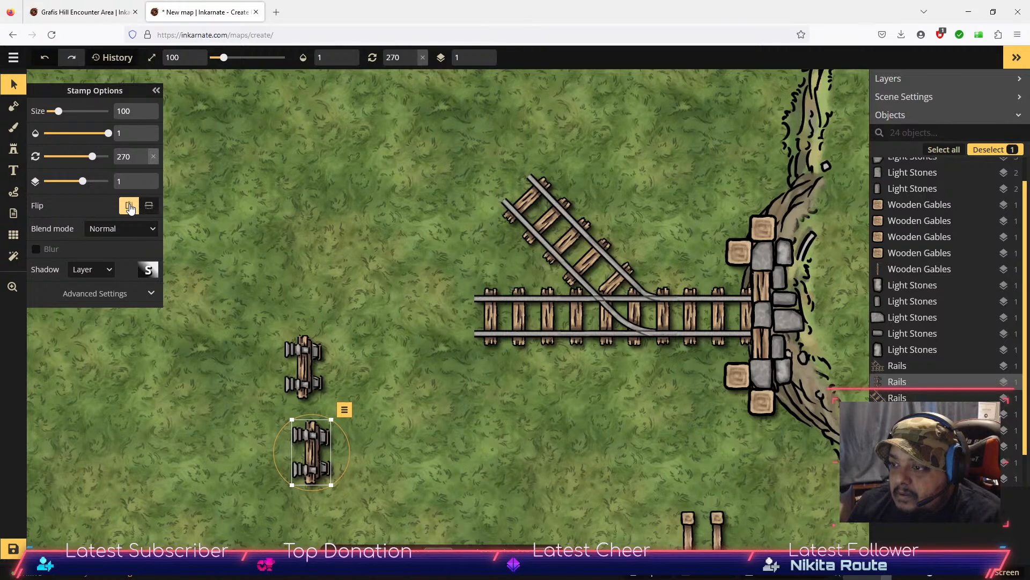
click(129, 206)
click(129, 206)
click(129, 206)
click(149, 208)
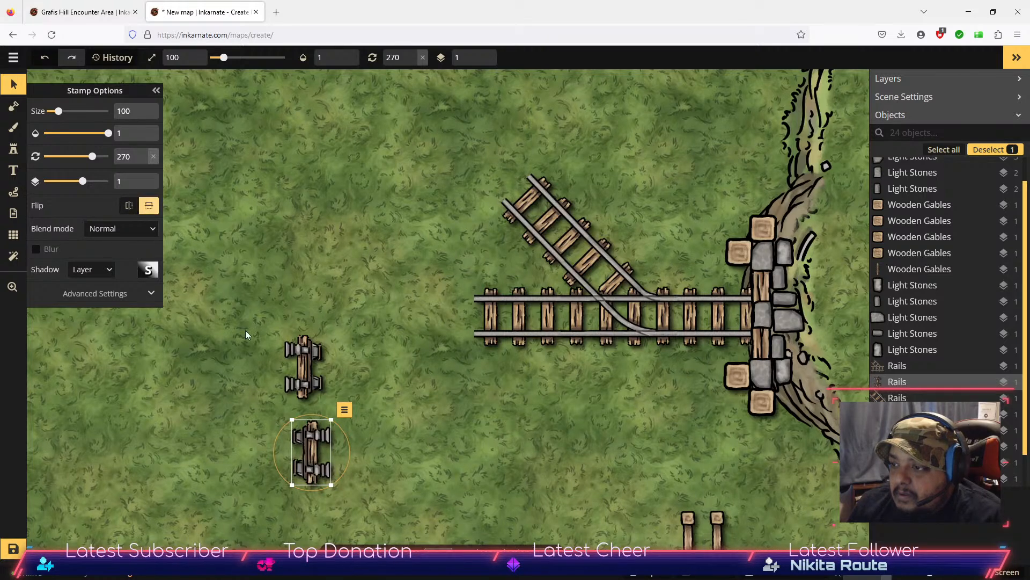
Step: Flip the upper track end stop vertically and move it near the open end of the diagonal branch
click(317, 381)
click(146, 207)
click(146, 207)
drag(302, 366, 439, 180)
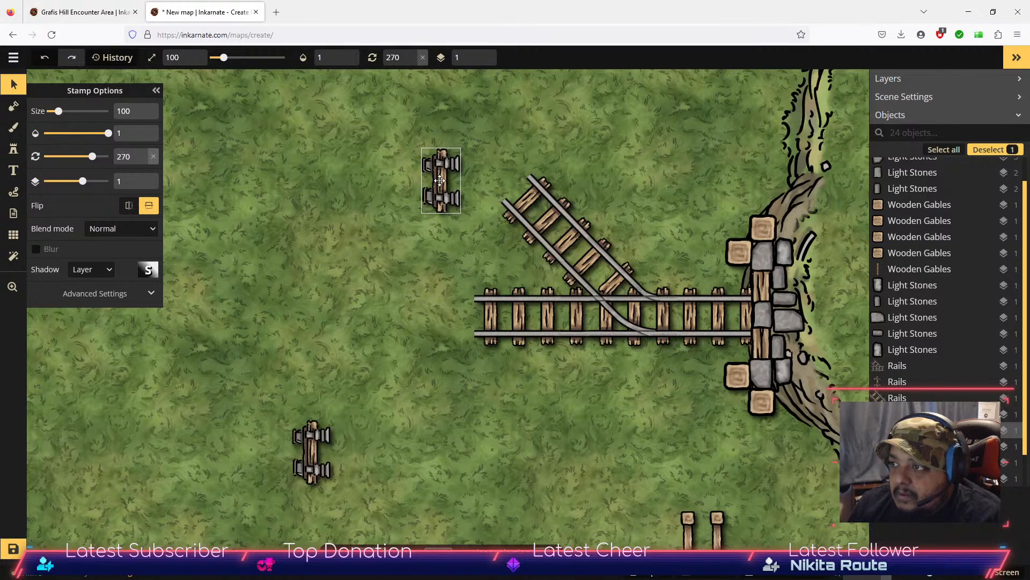
Step: Place the lower track end stop onto the left end of the main horizontal track
click(312, 468)
drag(312, 468, 468, 328)
scroll(463, 318, up, 5)
scroll(507, 317, down, 3)
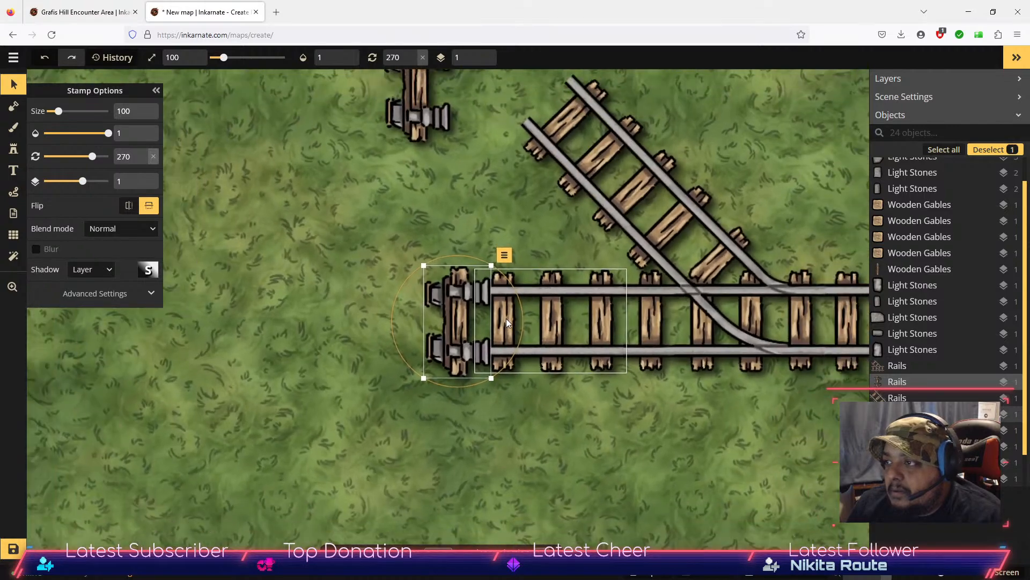
Step: Rotate the remaining end stop to 316, matching the diagonal rail, and place it on the branch's open end
scroll(513, 321, down, 1)
click(571, 214)
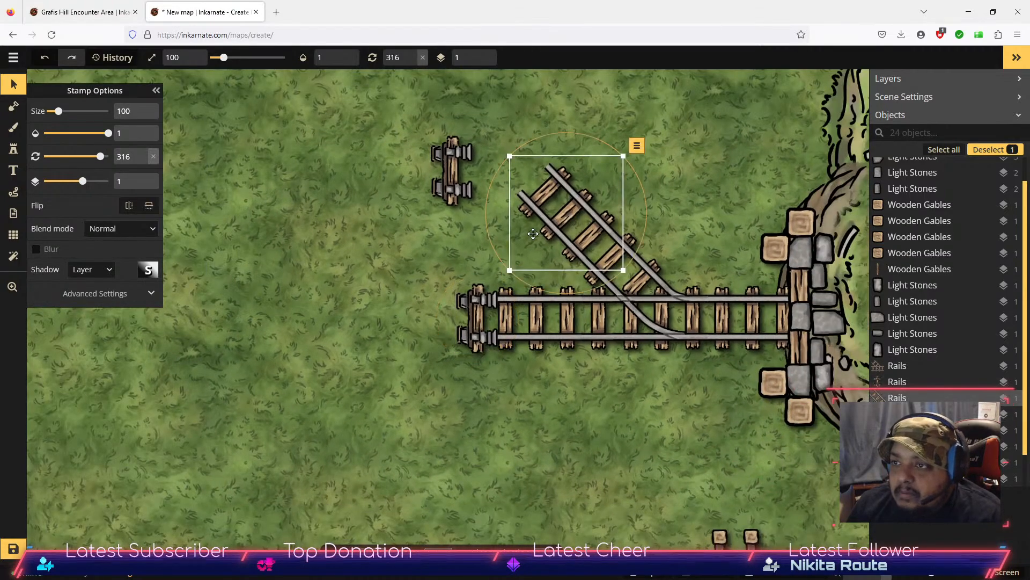
click(451, 176)
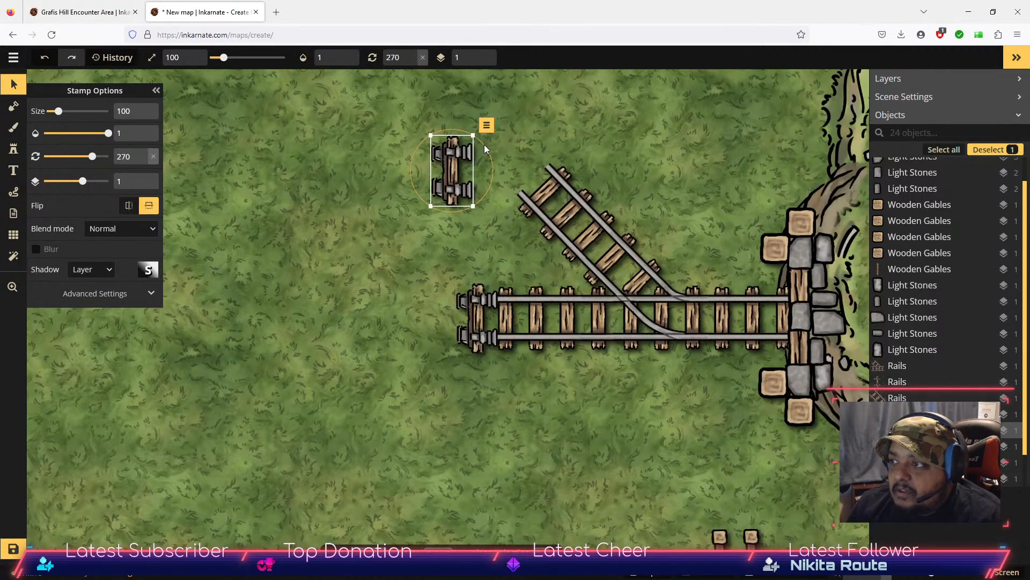
click(143, 155)
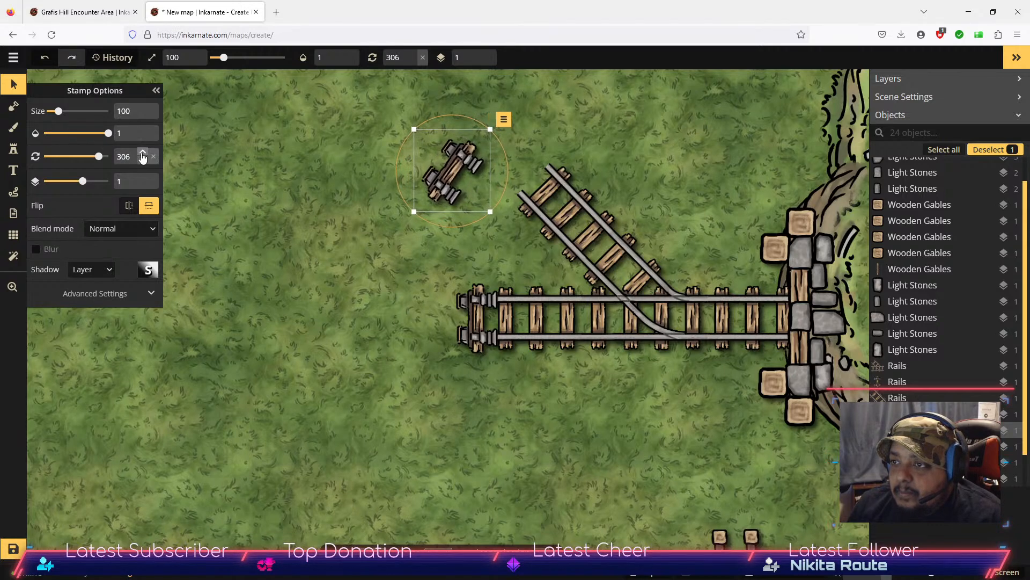
click(142, 155)
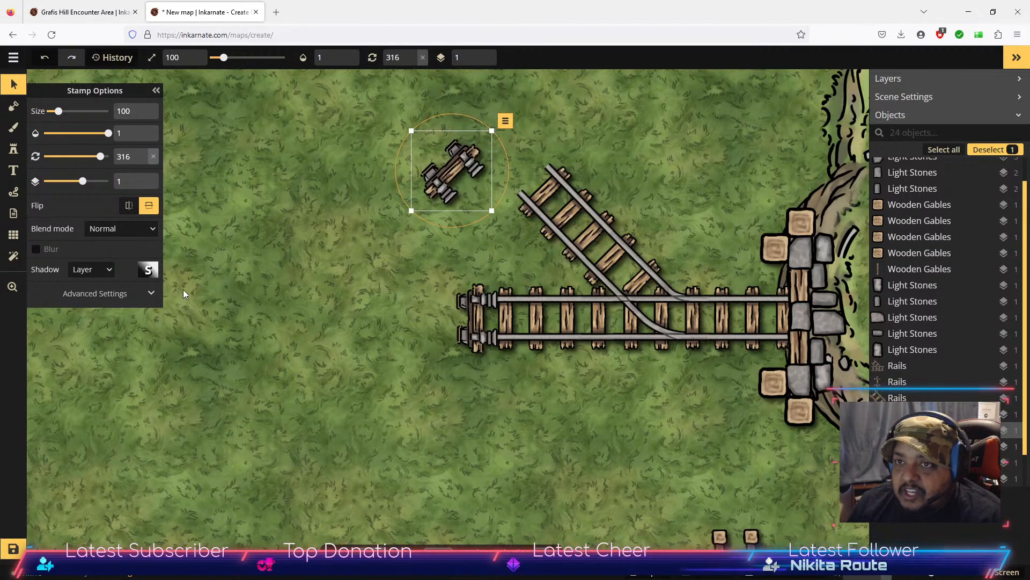
drag(450, 174, 520, 170)
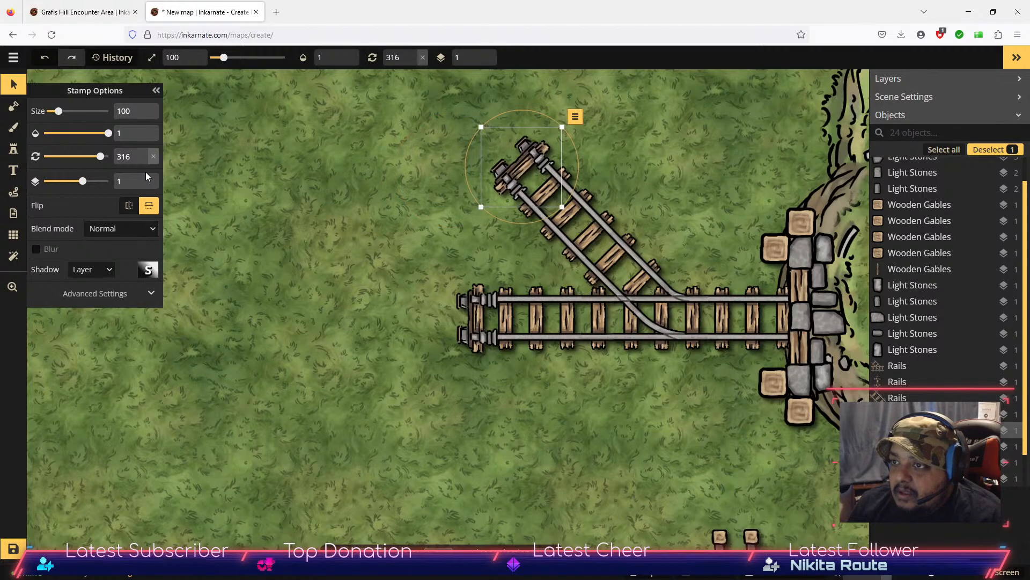
Step: Set the diagonal end stop's layer order to 2 and fine-tune its position over the branch's rail ends
click(143, 178)
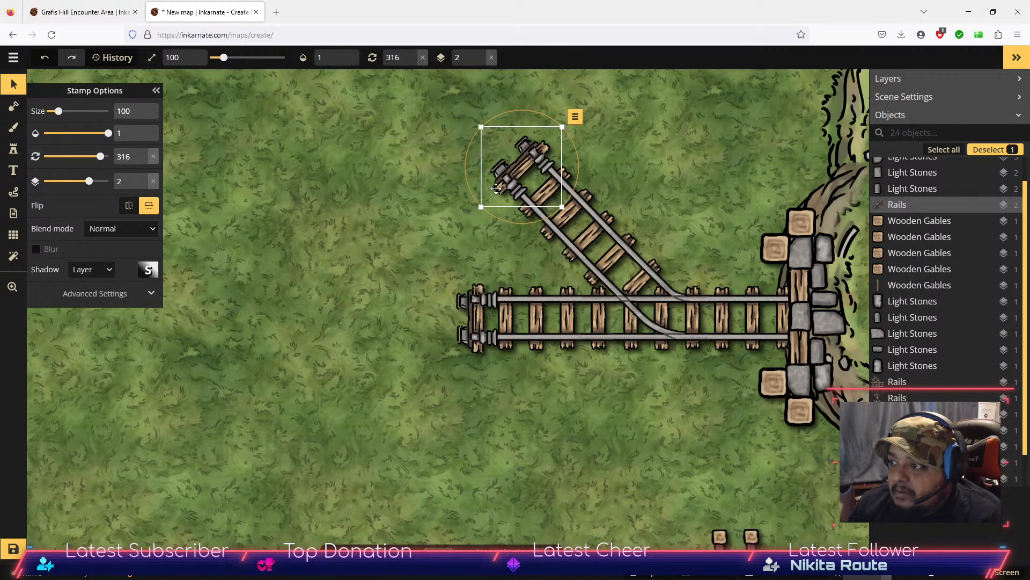
drag(530, 166, 529, 169)
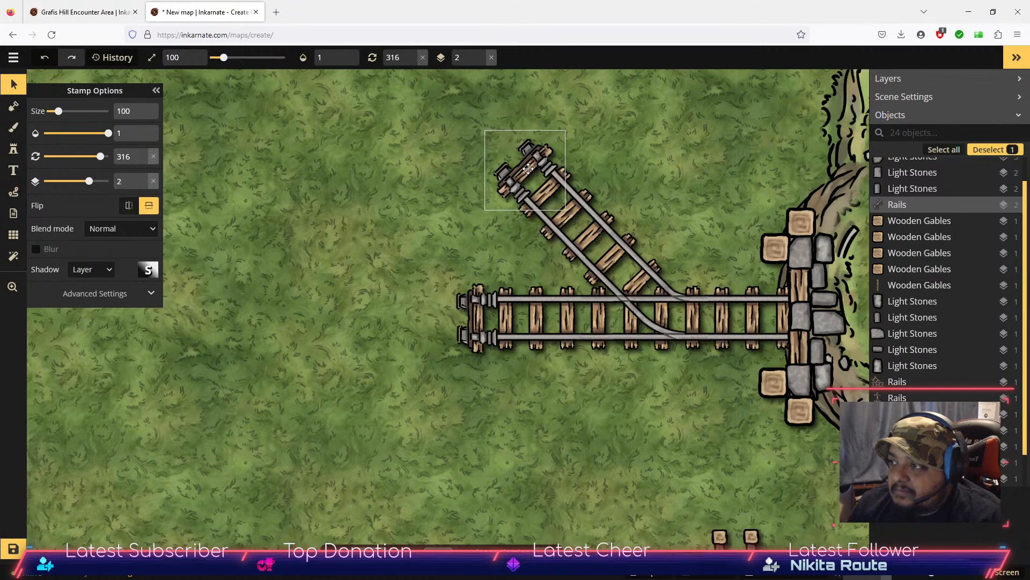
drag(528, 169, 528, 169)
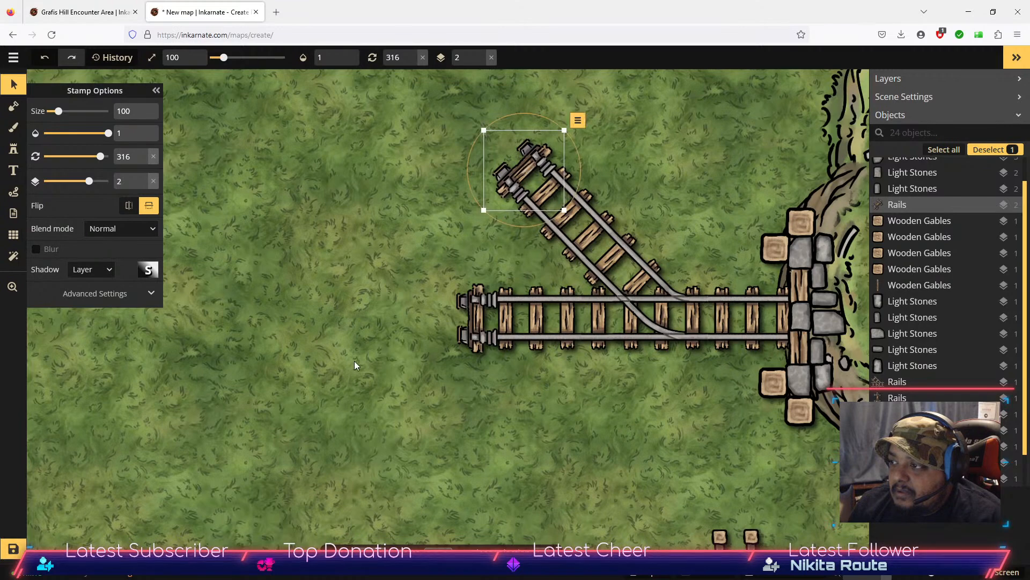
click(347, 369)
scroll(346, 370, down, 3)
scroll(401, 376, down, 2)
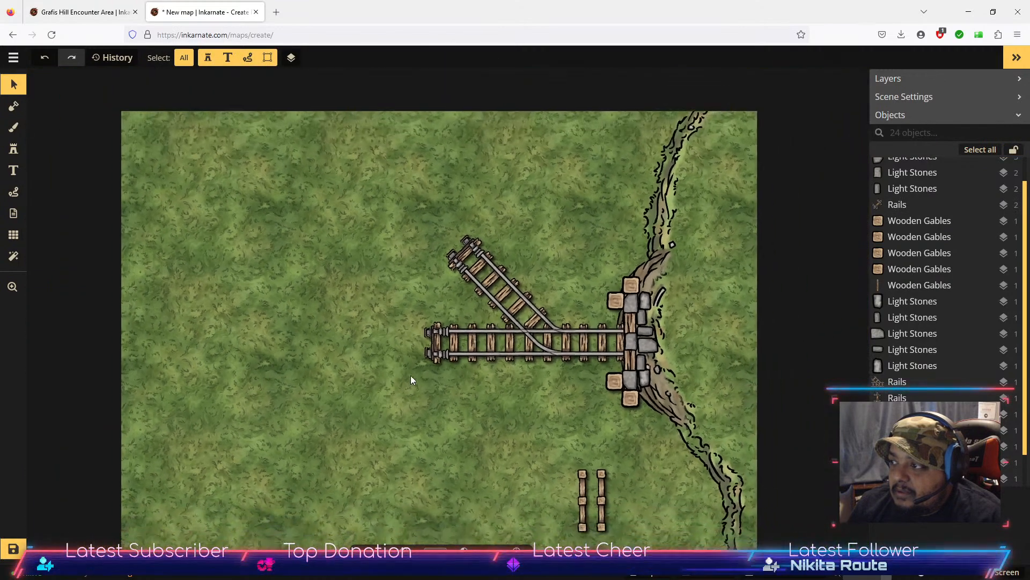
Step: Rotate the first of the two loose fence pieces to 90 and place it against the mine entrance's lower wooden posts
scroll(469, 405, up, 1)
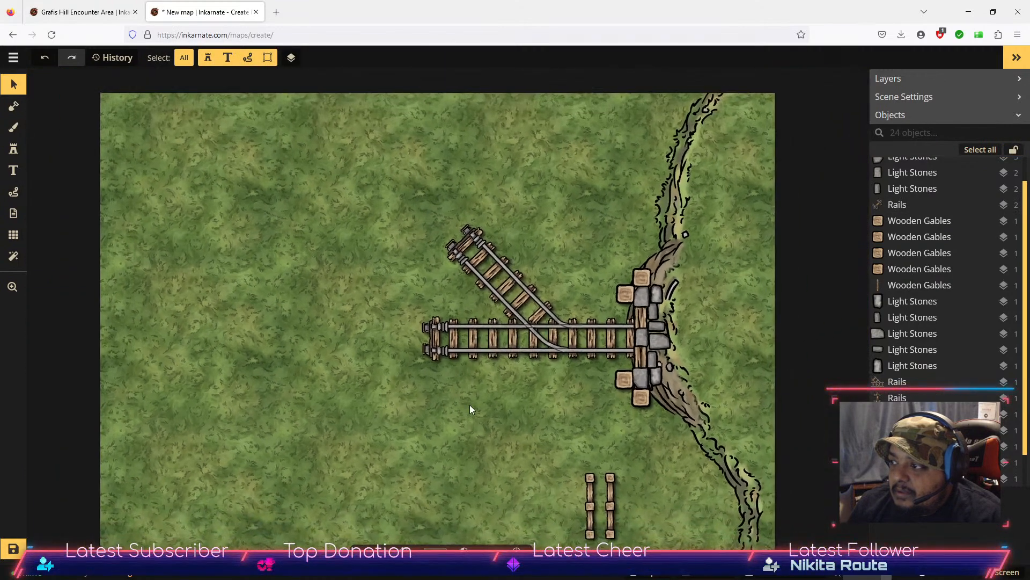
click(591, 510)
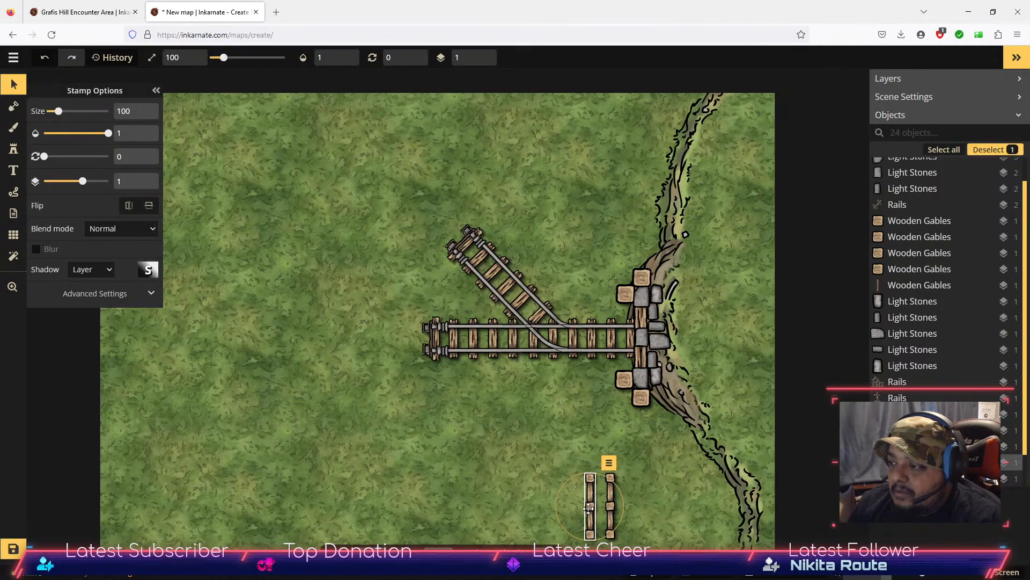
drag(590, 505, 596, 426)
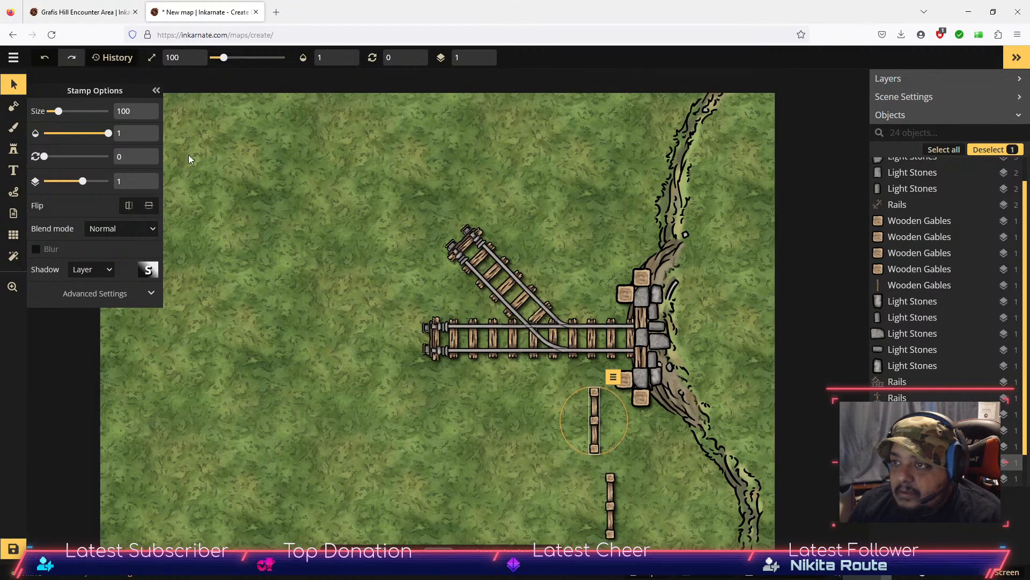
click(142, 153)
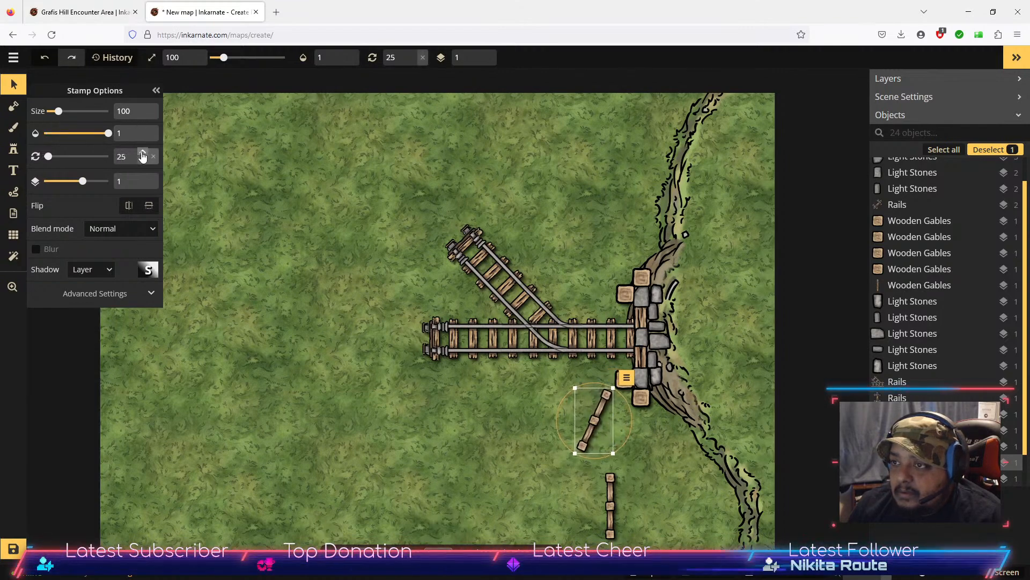
click(142, 153)
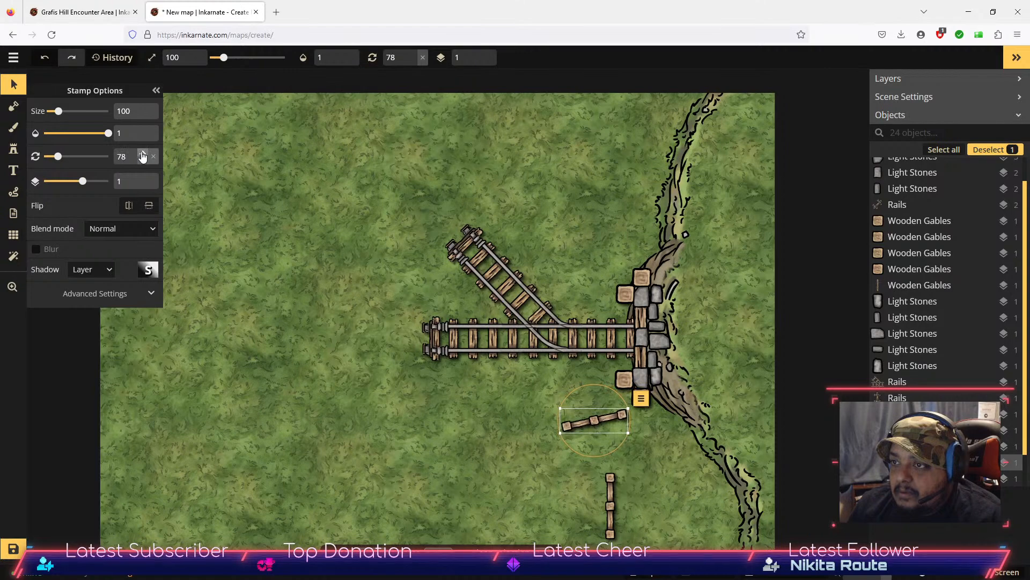
click(143, 156)
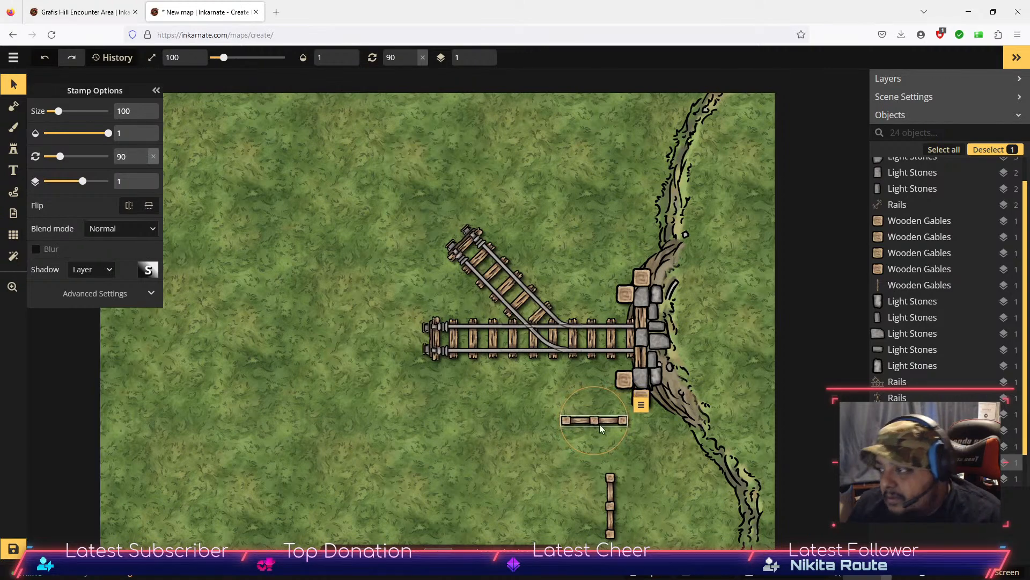
drag(594, 422, 597, 395)
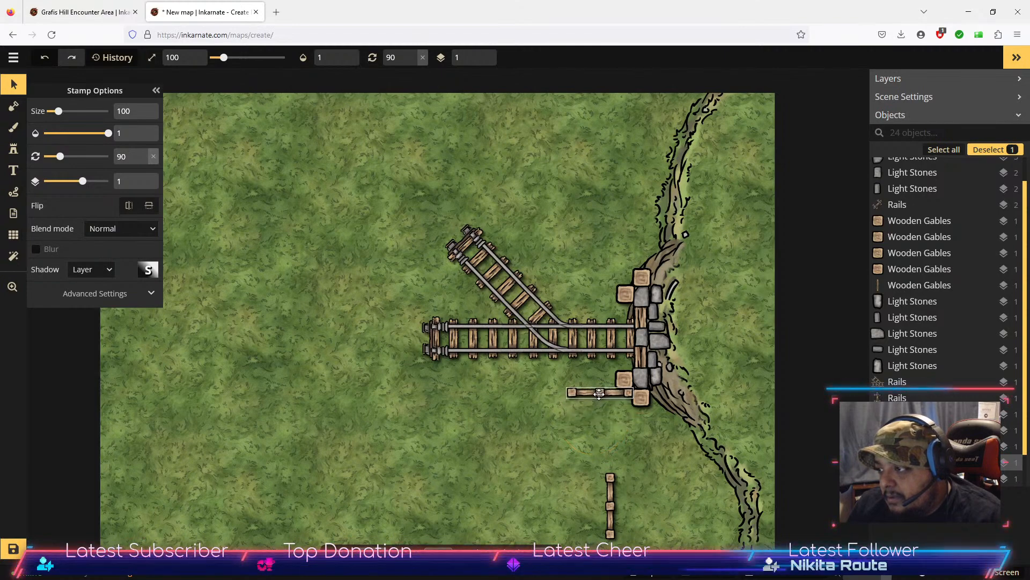
drag(599, 394, 596, 398)
click(591, 446)
Step: Rotate the remaining fence piece to 90 and place it against the mine entrance's upper wooden posts
click(611, 488)
drag(143, 155, 144, 156)
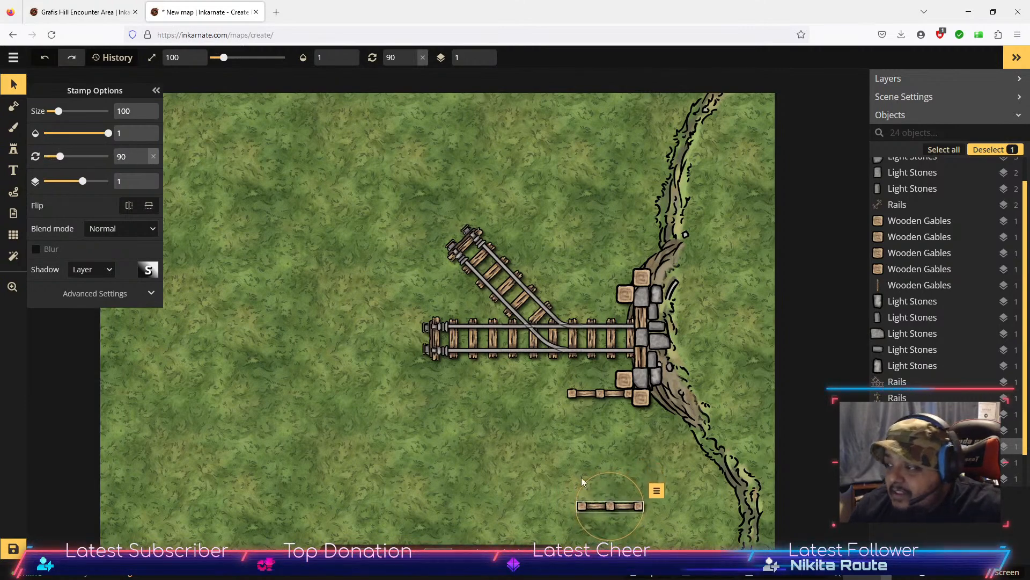
drag(617, 518, 601, 283)
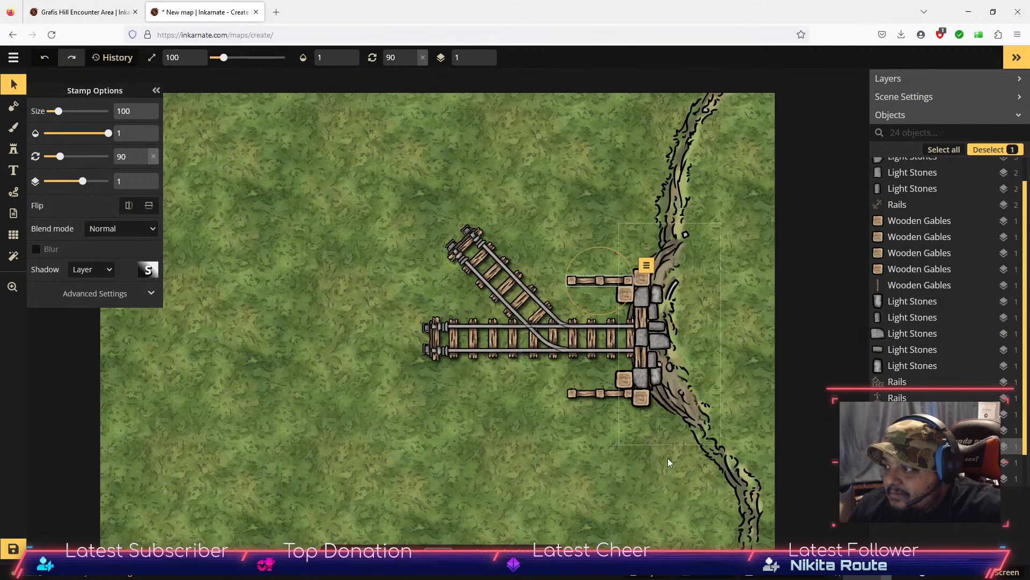
click(665, 479)
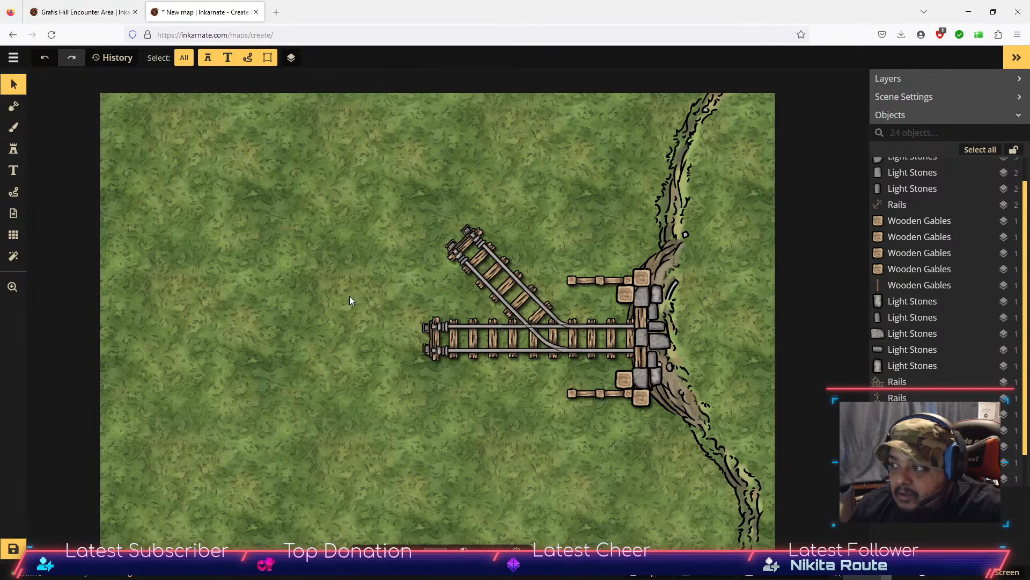
Step: Group all the rail, fence and mine entrance stamps into one group and lock it
drag(338, 185, 666, 469)
click(736, 210)
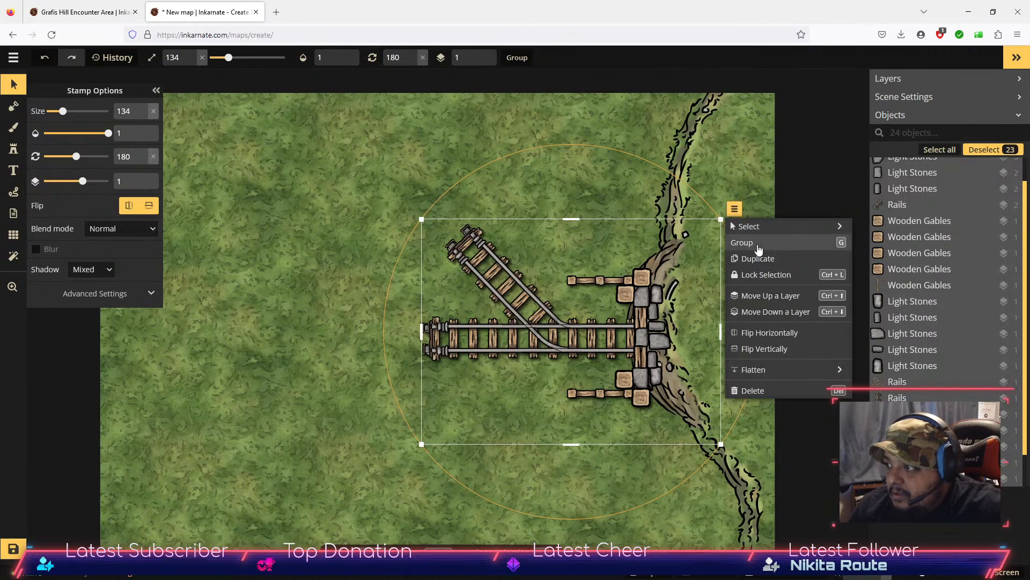
click(757, 244)
click(735, 210)
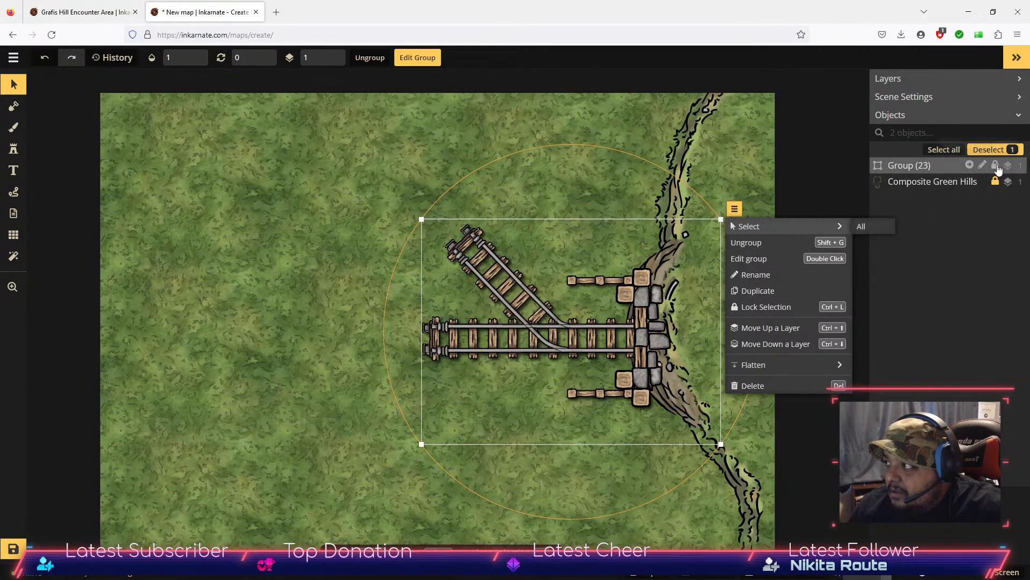
click(996, 166)
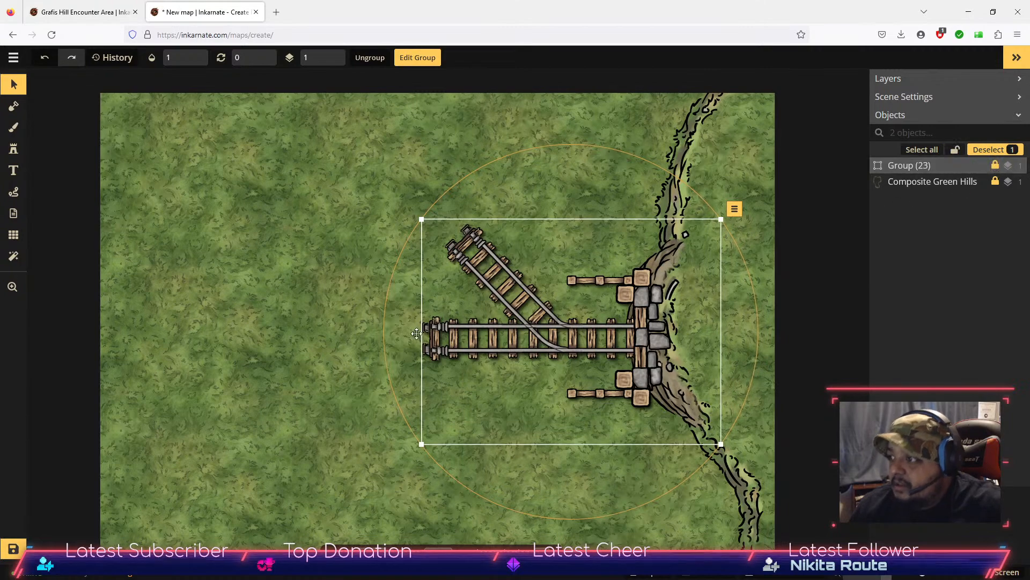
click(249, 311)
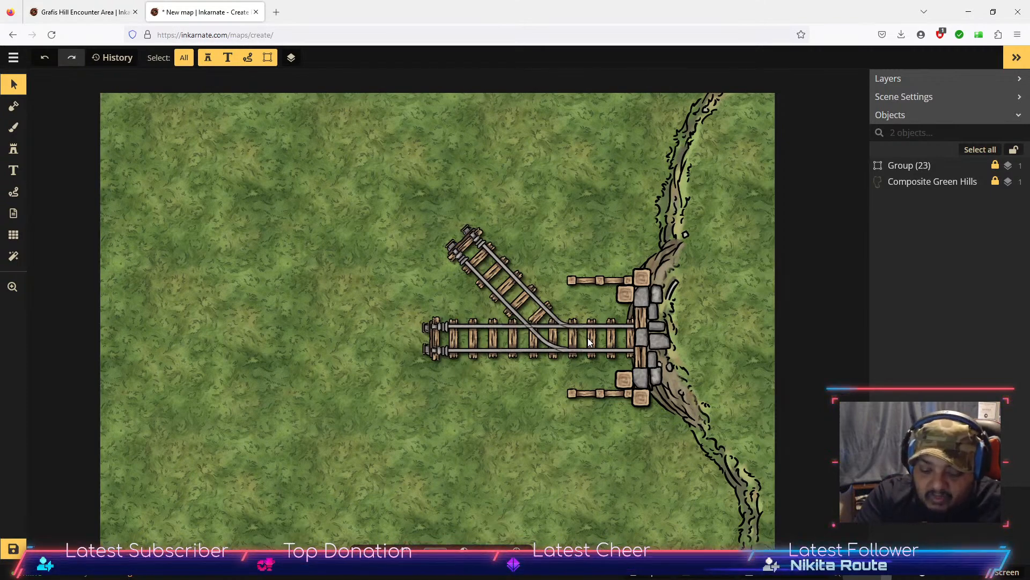
Step: Choose the round green tree foliage stamp from the Core pack of the Watercolor Battlemaps stamp catalog
click(14, 149)
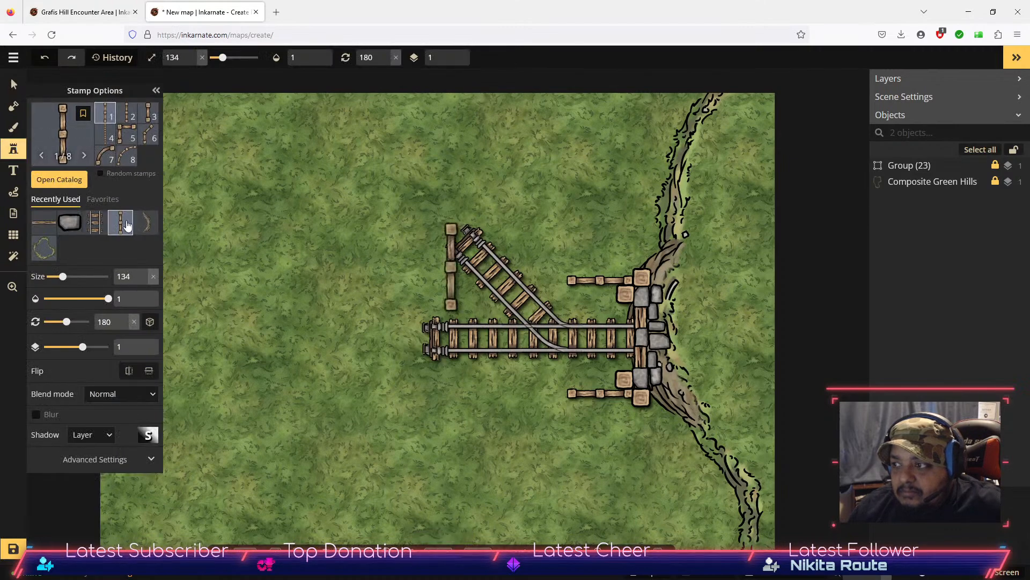
click(141, 272)
click(141, 273)
click(141, 272)
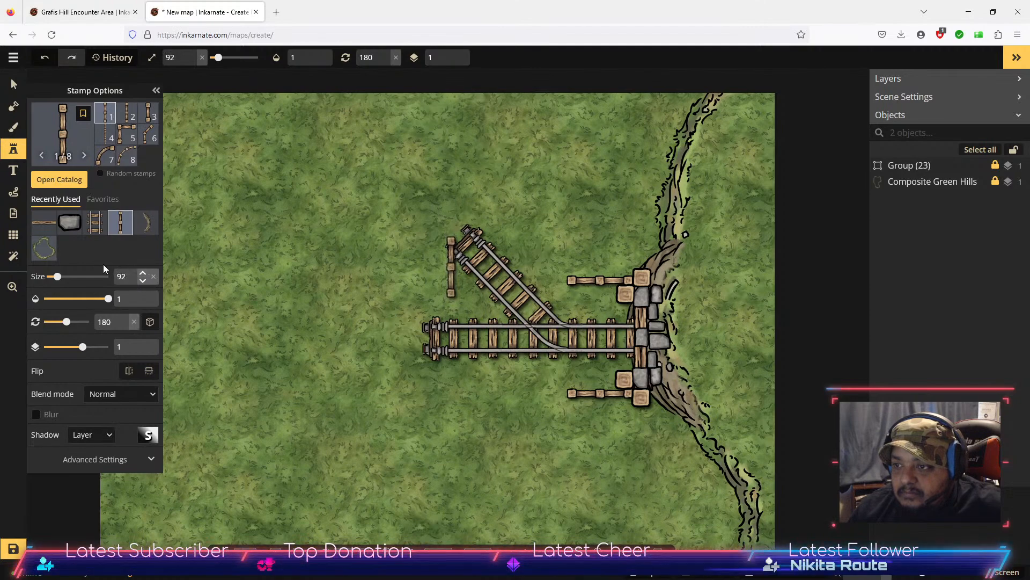
click(59, 180)
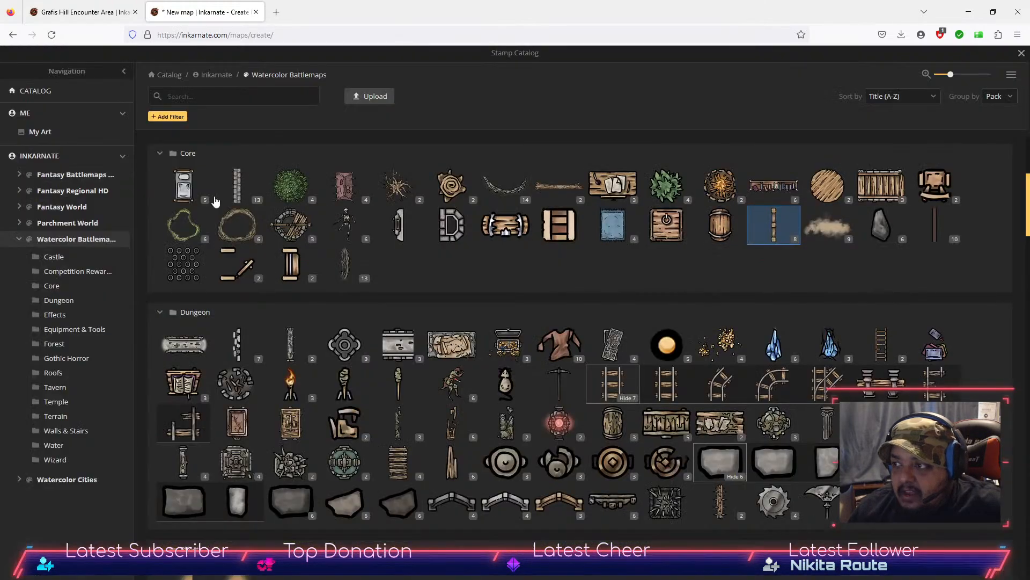
click(287, 188)
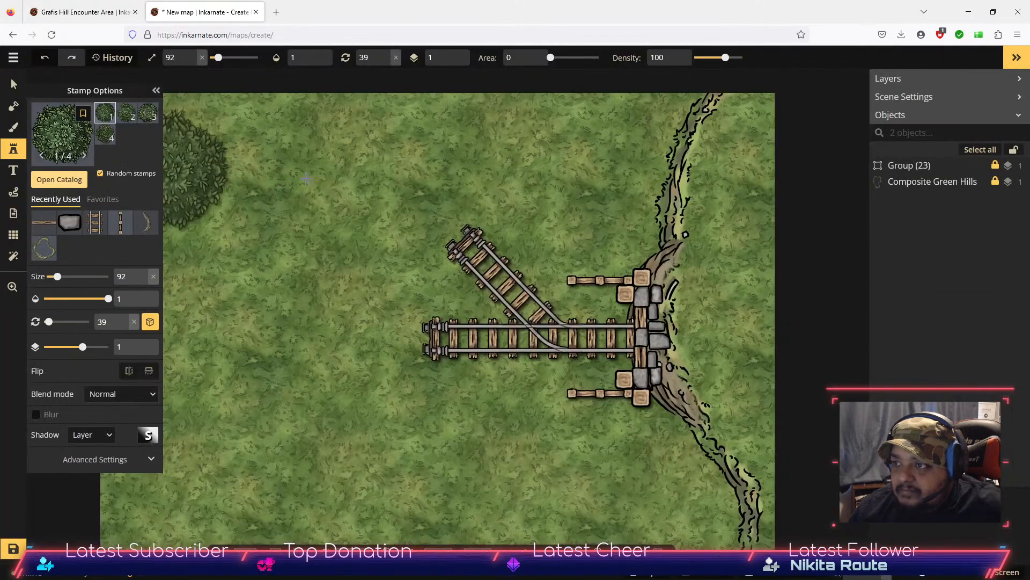
Step: Set the tree foliage stamp's size to 100
click(451, 264)
click(143, 273)
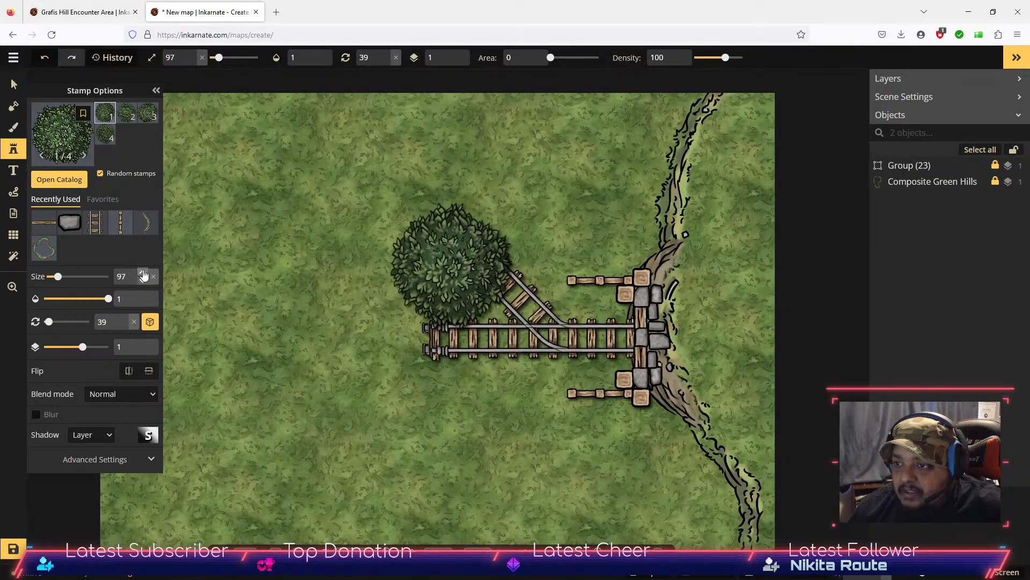
click(142, 281)
click(143, 280)
click(143, 280)
click(143, 280)
click(143, 280)
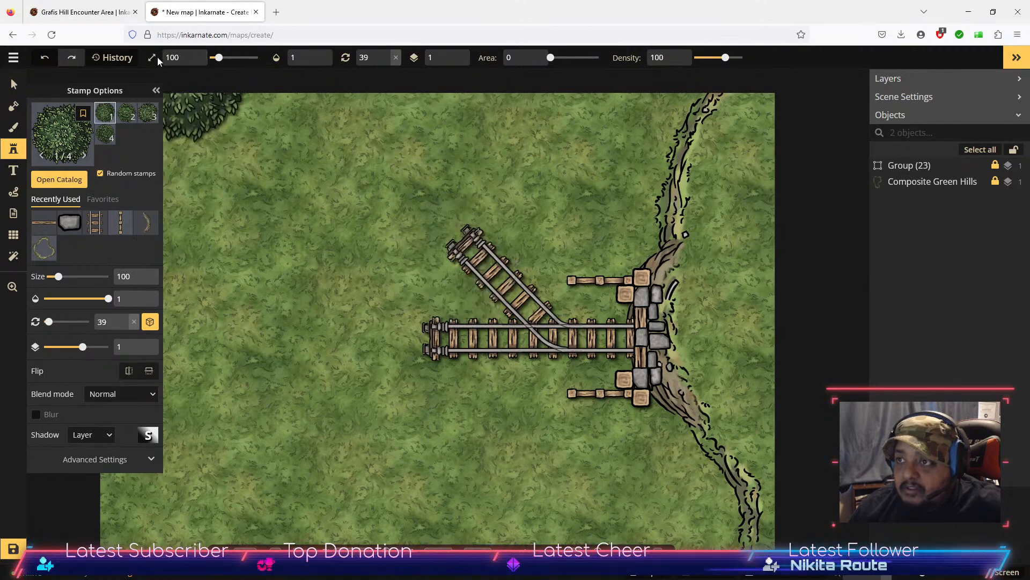
Step: Check the tree layout on the Grafis Hill map, and place two trees on the new map's upper edge and three along its lower edge
click(83, 11)
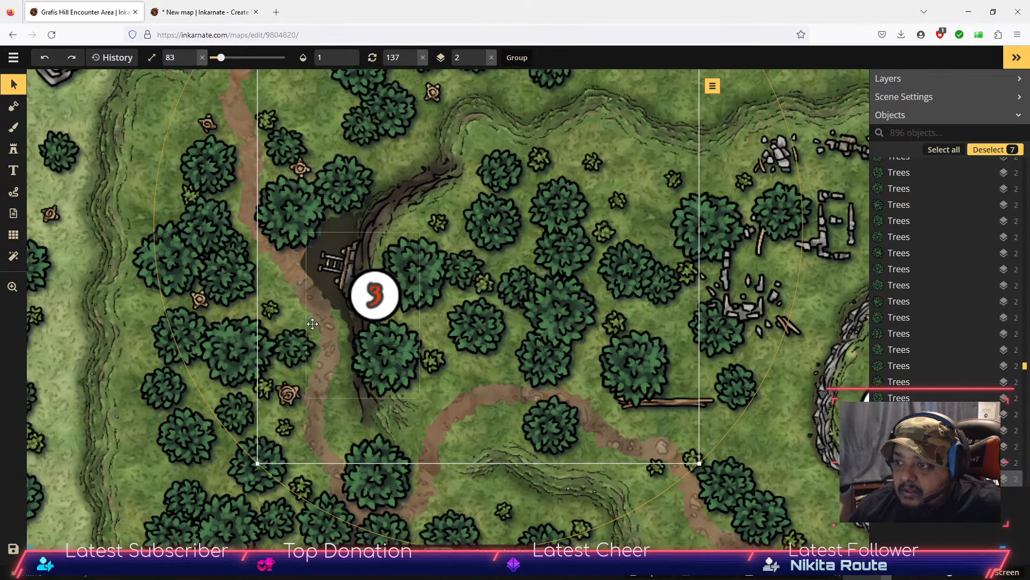
click(204, 11)
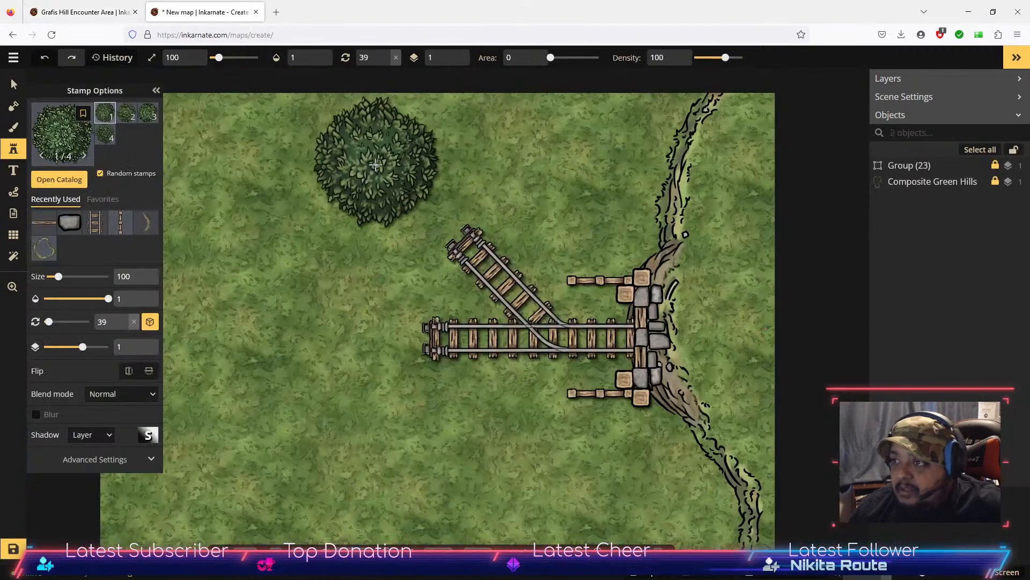
click(406, 100)
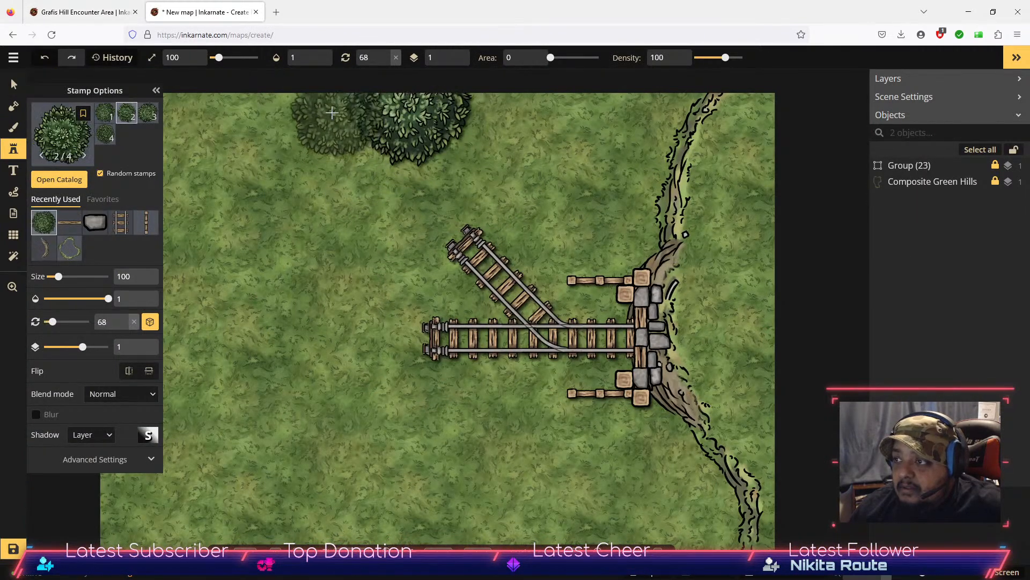
click(301, 110)
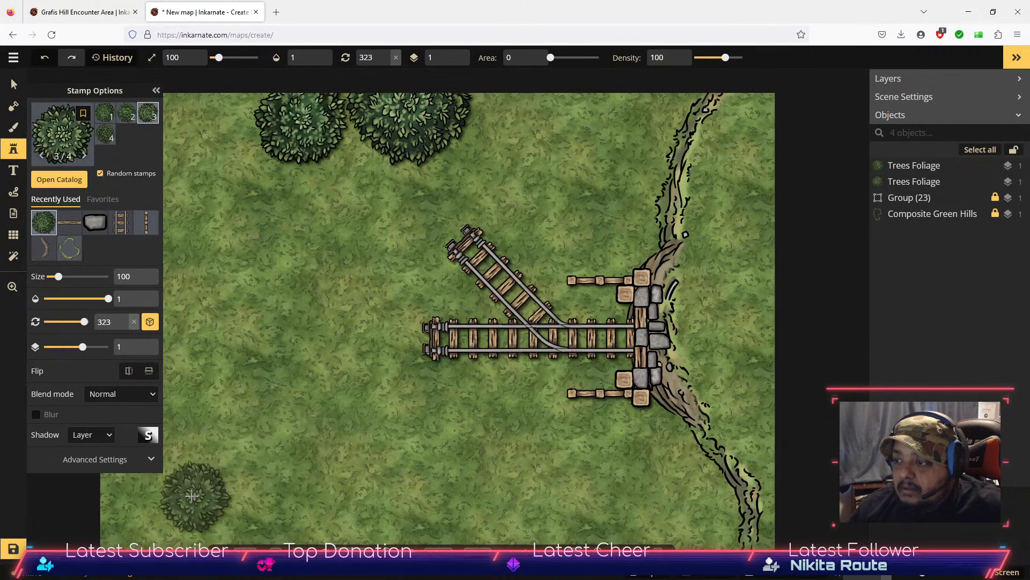
click(191, 502)
click(646, 514)
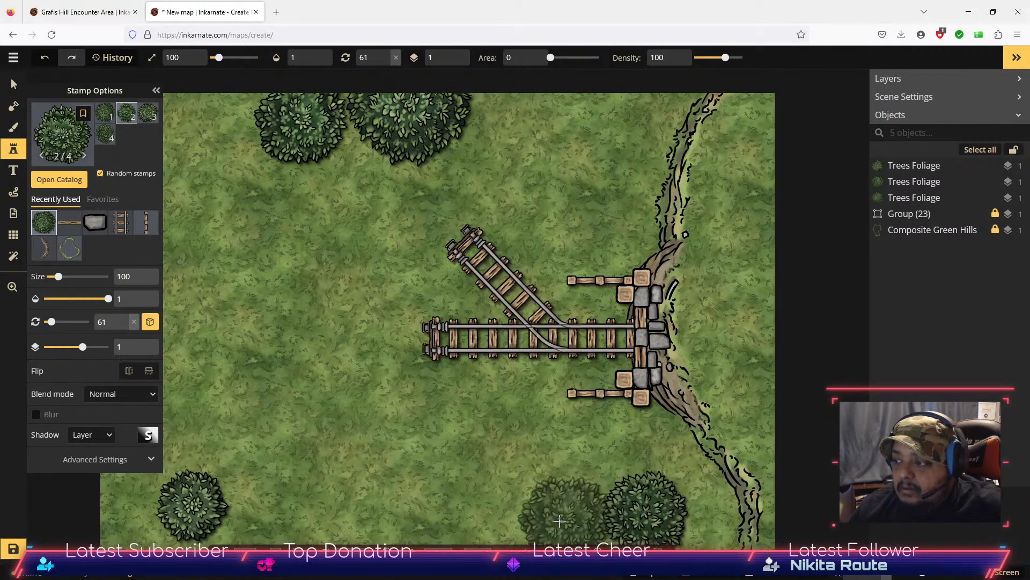
click(561, 514)
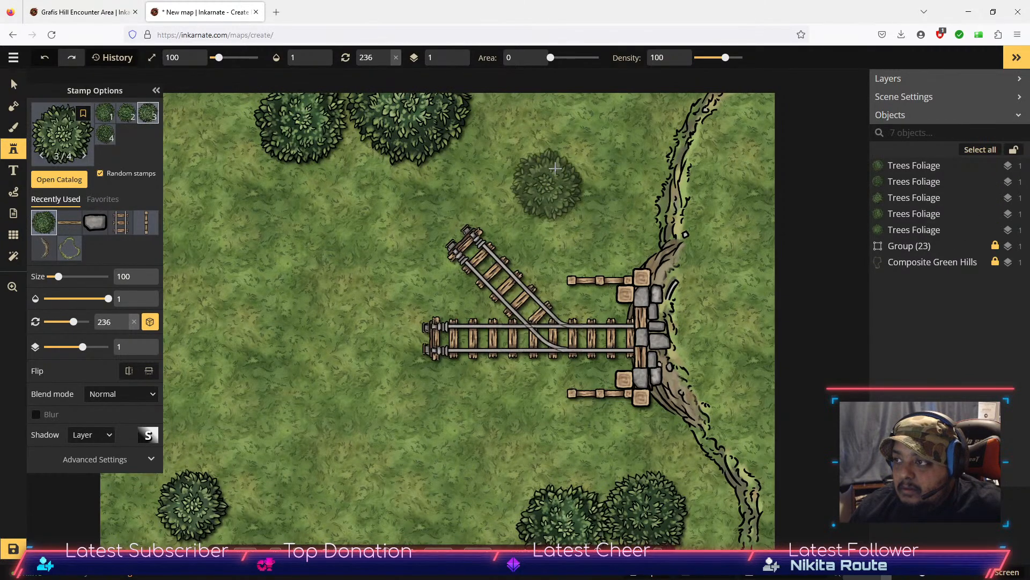
Step: Place trees along the map's right edge behind the ridge and one on the upper edge just left of the ridge
click(778, 132)
click(746, 273)
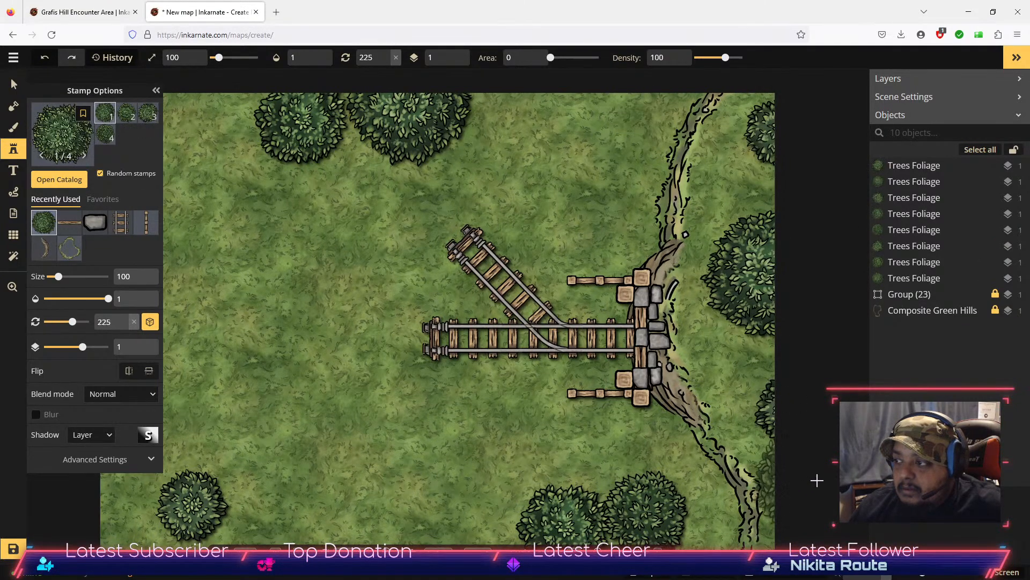
click(616, 84)
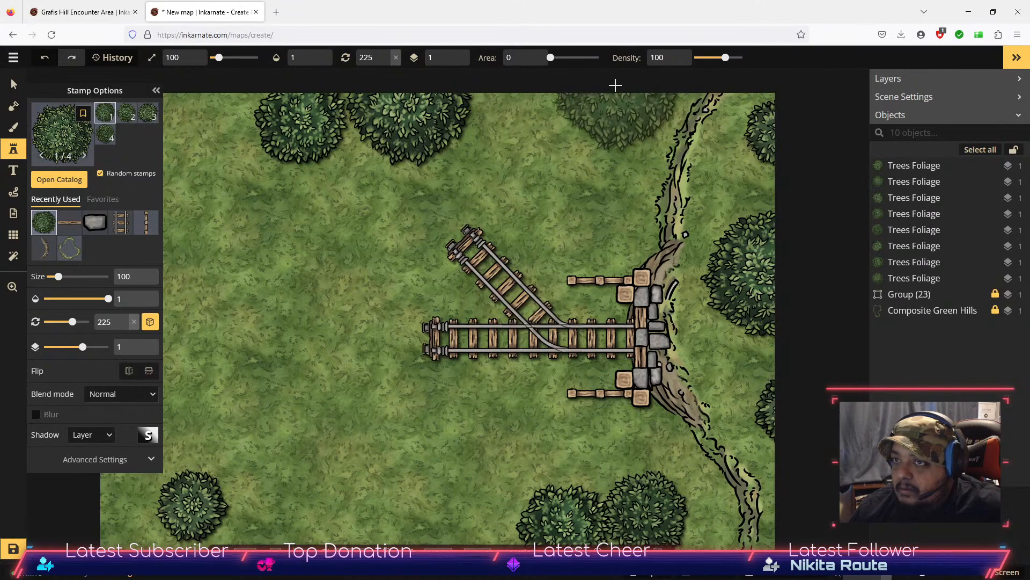
click(616, 85)
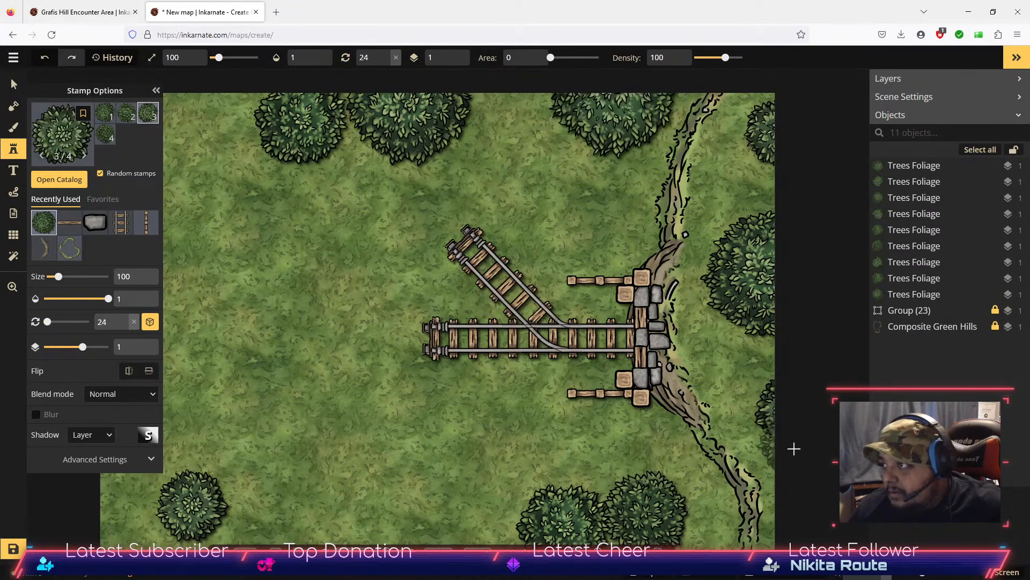
click(800, 480)
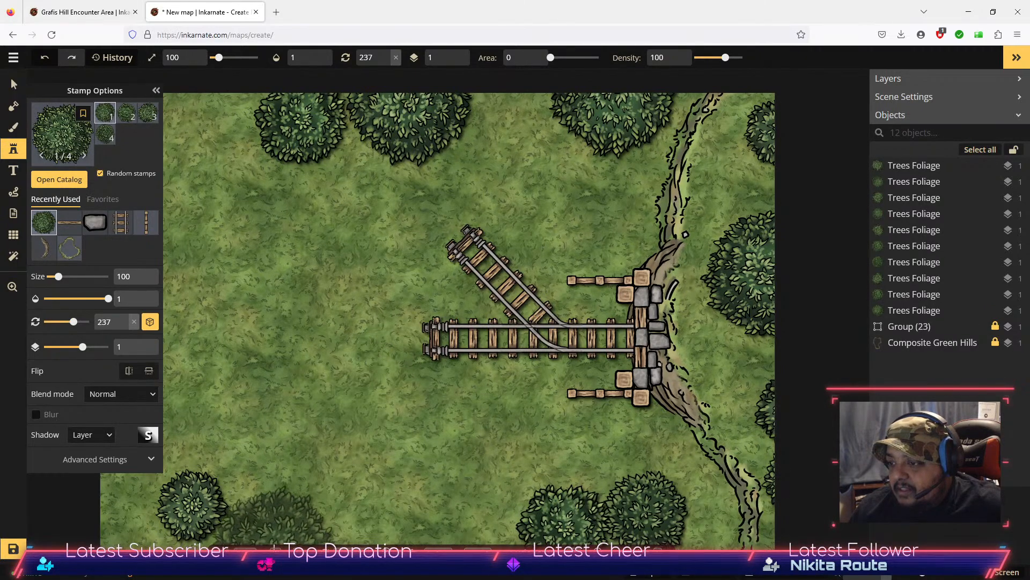
Step: Add two trees around the map's lower-left corner and, after rechecking the Grafis Hill map, one below the upper-left pair
click(221, 185)
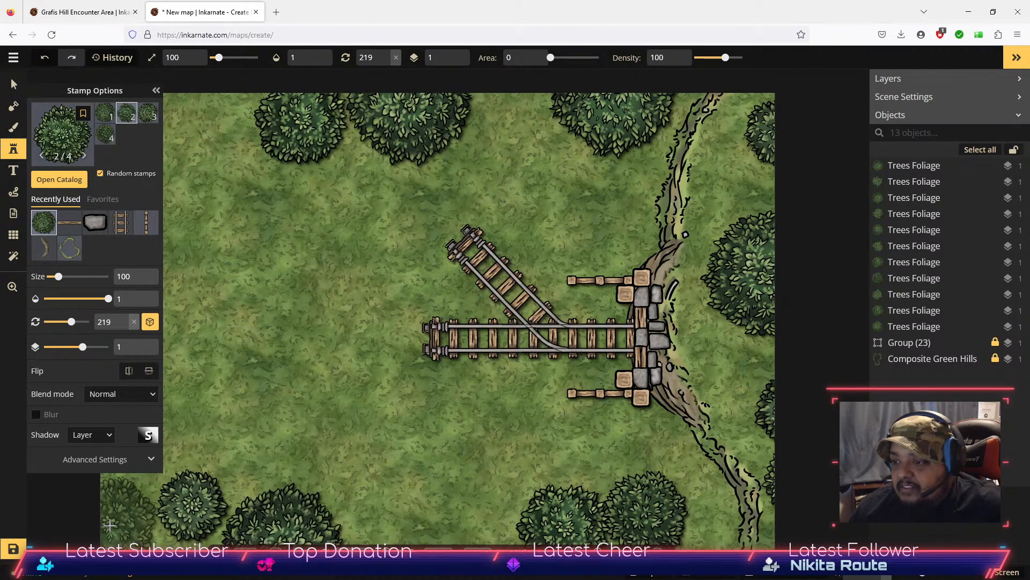
click(129, 510)
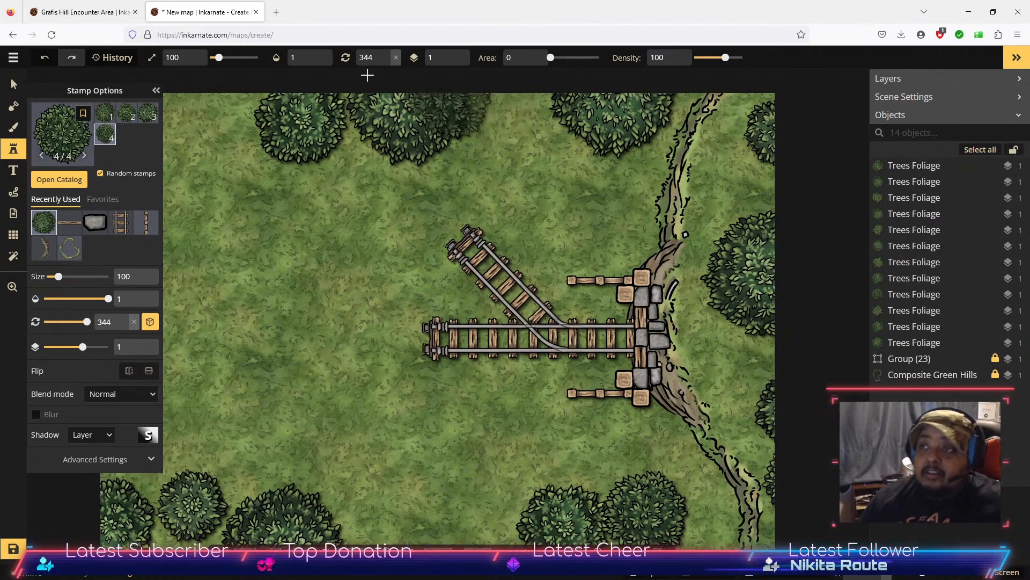
click(65, 14)
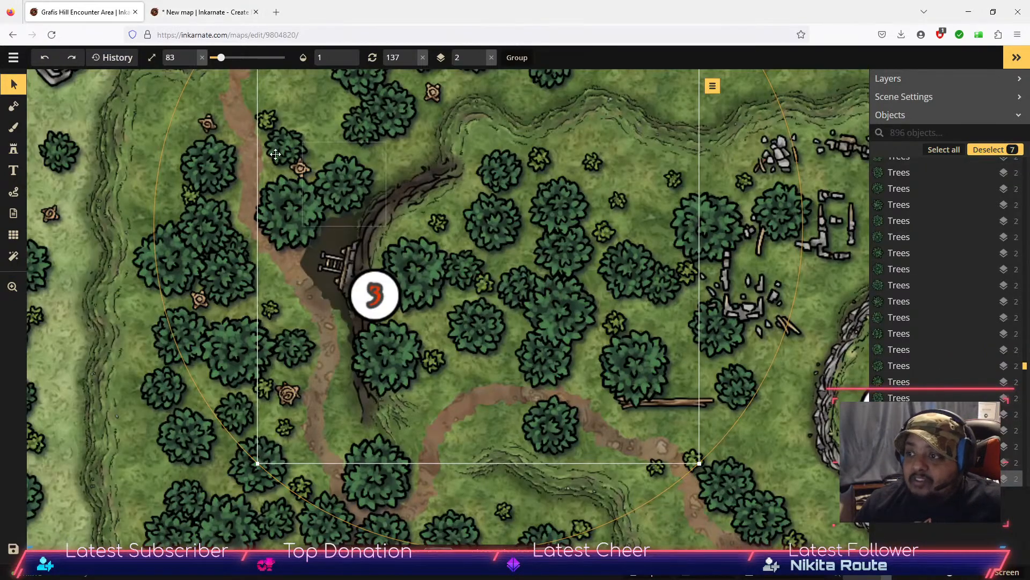
click(196, 16)
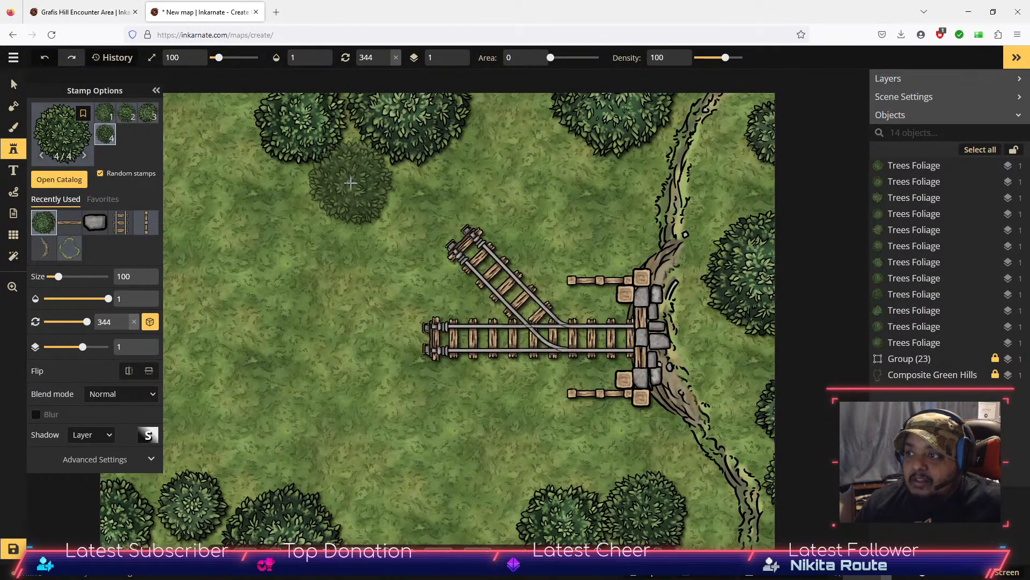
click(353, 180)
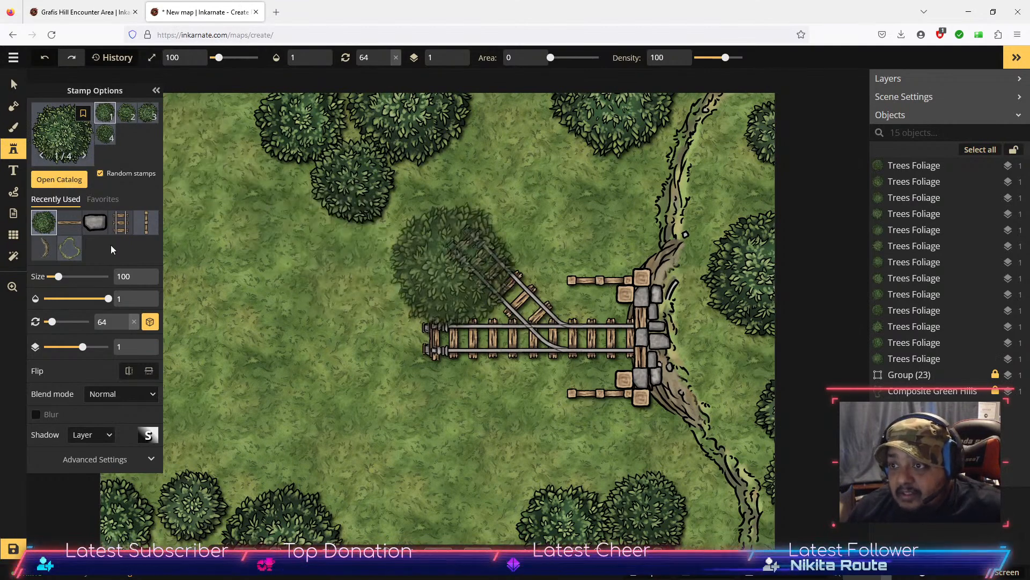
Step: Choose the Bushes stamp and place four bushes behind the tunnel's stonework and one farther down beside the ridge
click(63, 183)
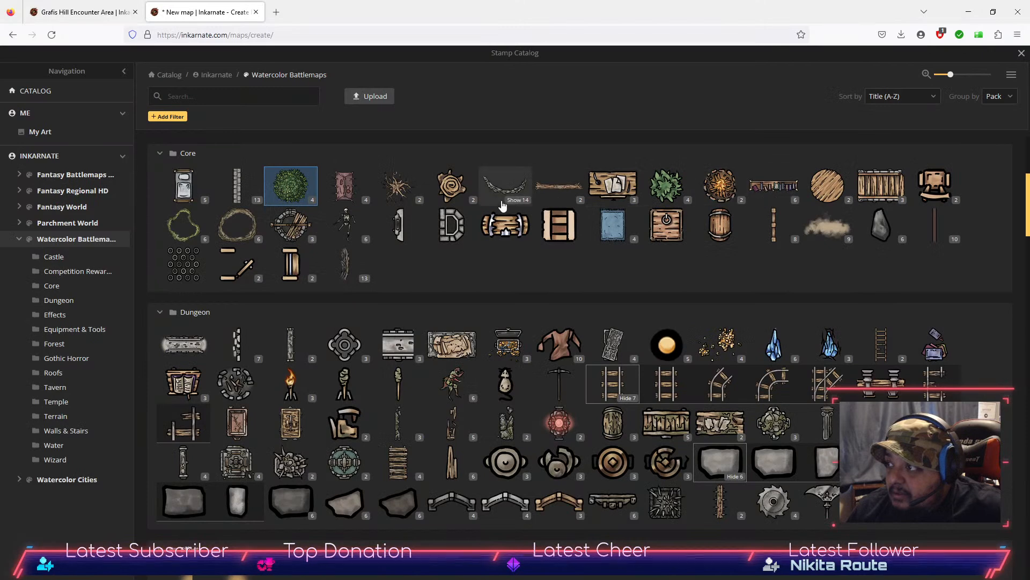
key(Escape)
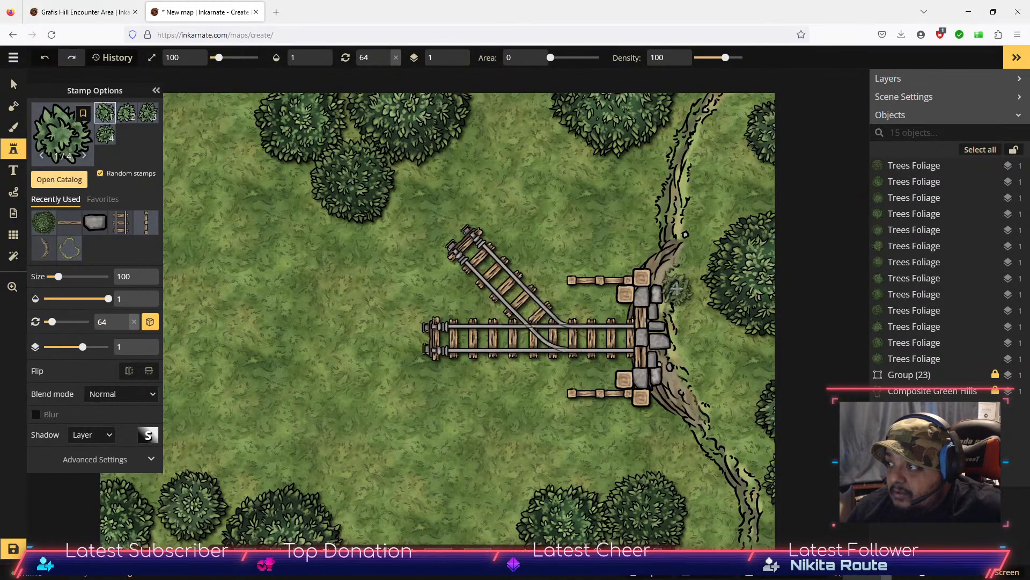
click(671, 275)
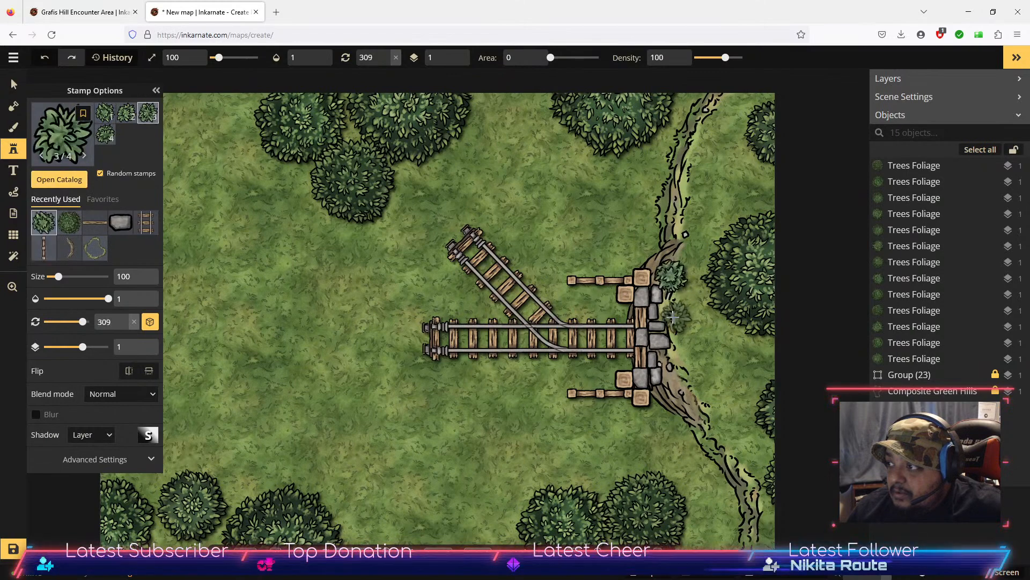
click(672, 318)
click(674, 349)
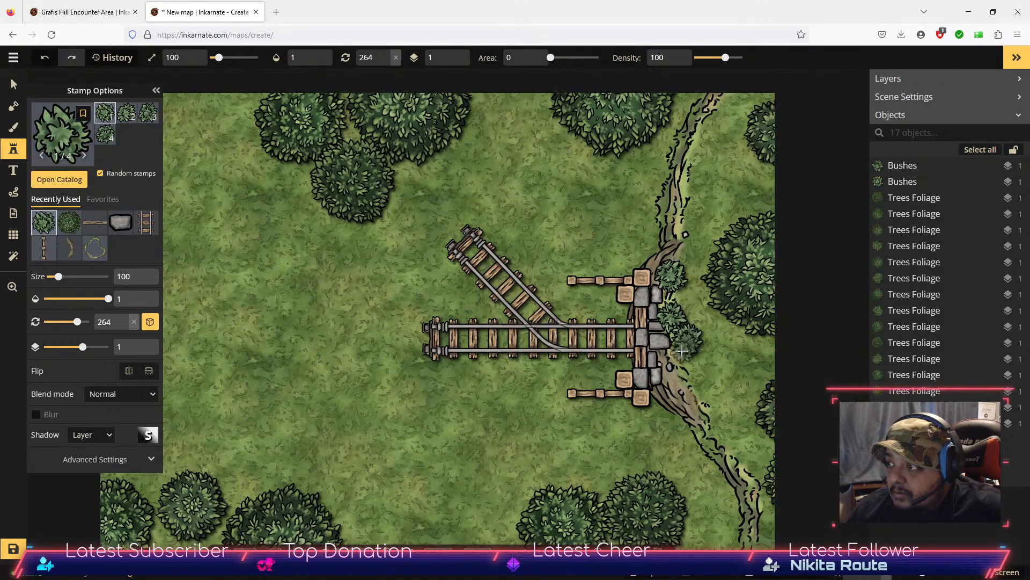
click(683, 351)
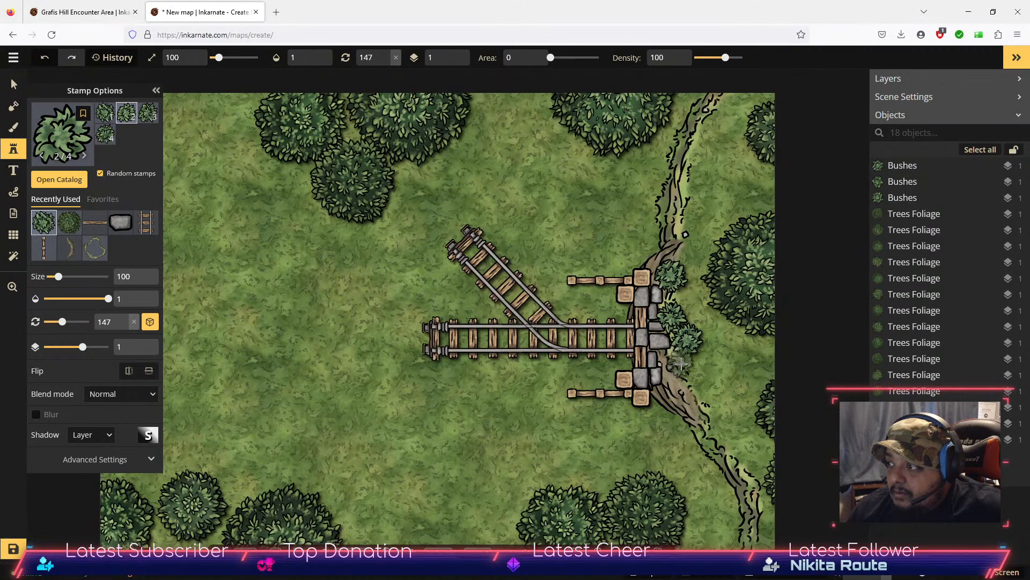
click(688, 375)
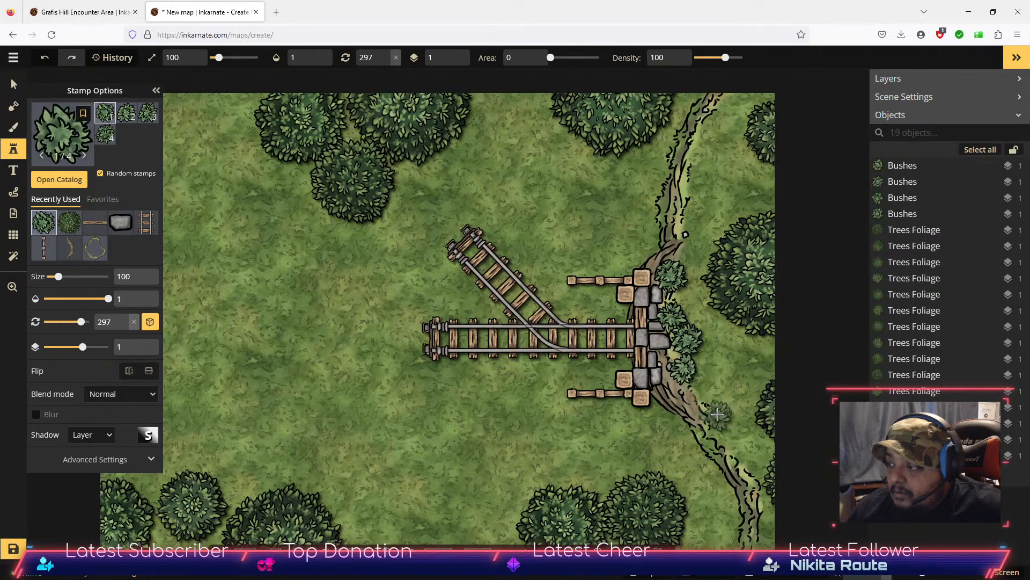
click(717, 413)
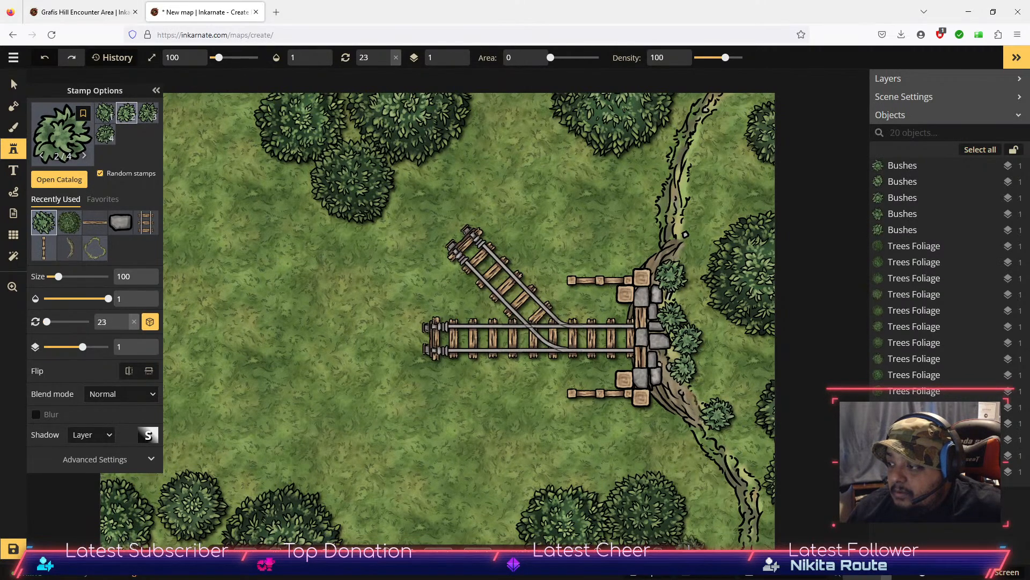
Step: Add bushes beside the lower-left trees, around the upper-left tree cluster and next to the upper-edge tree near the ridge
click(348, 519)
click(234, 493)
click(315, 168)
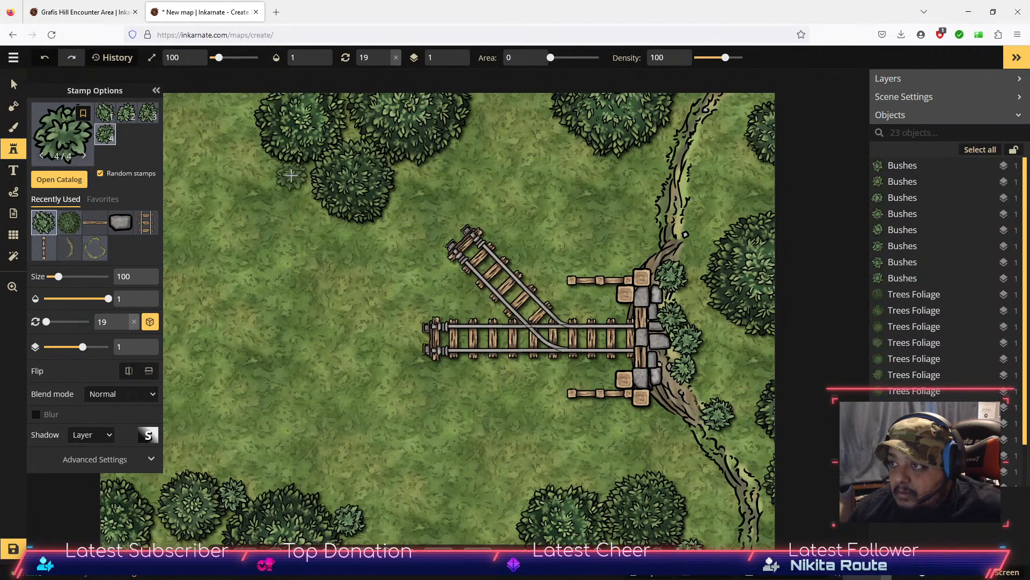
click(304, 167)
click(651, 155)
Step: Raise the upper-edge tree near the ridge, two lower-left trees and the lower-edge tree near the ridge to layer 2
click(13, 84)
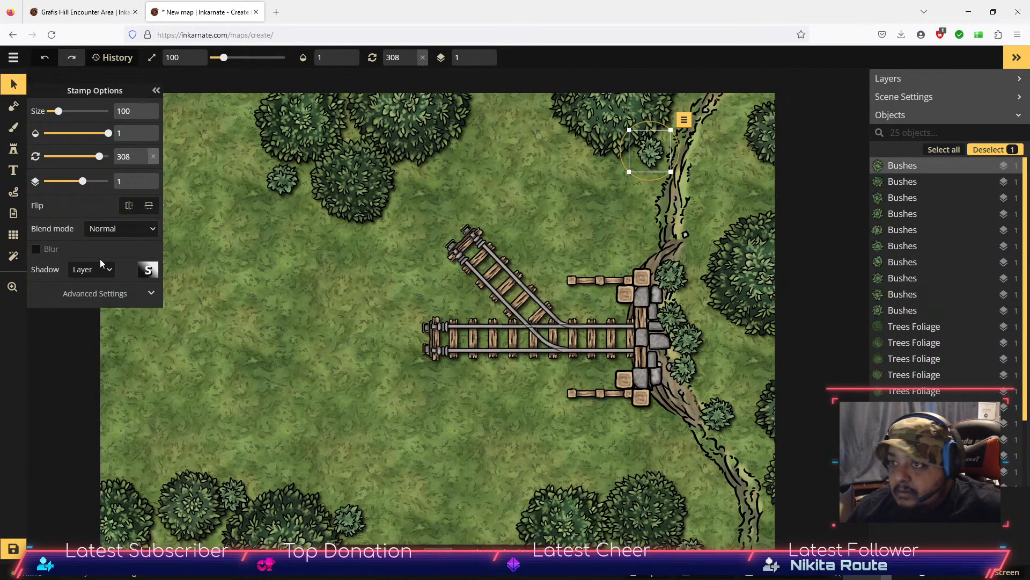
click(591, 115)
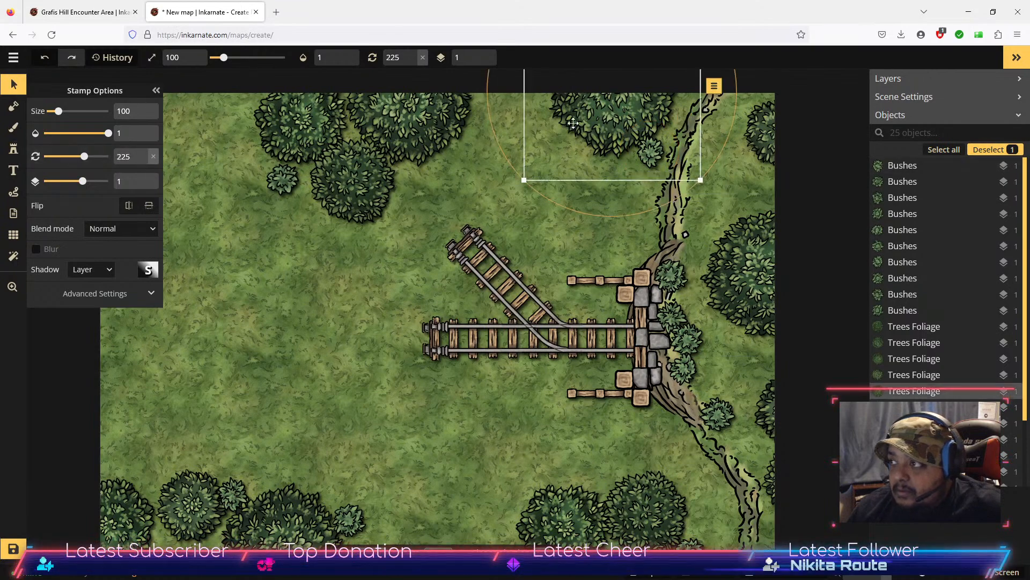
click(143, 179)
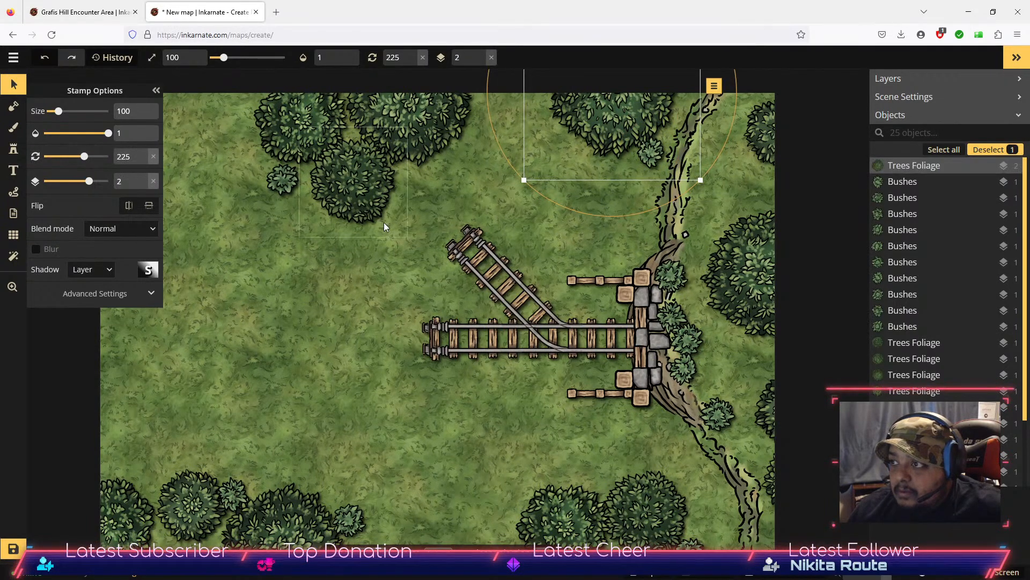
click(284, 522)
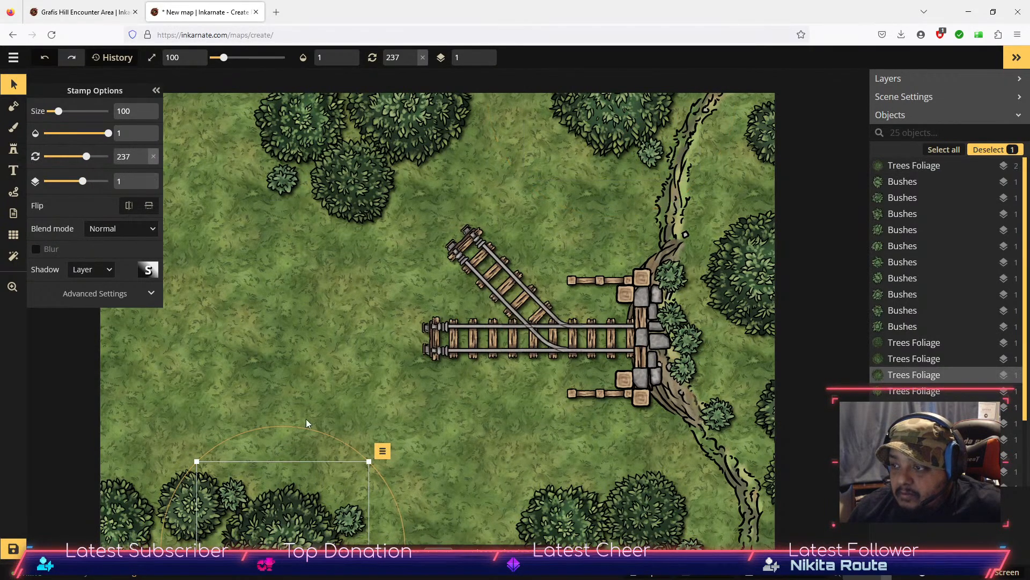
click(142, 179)
click(194, 517)
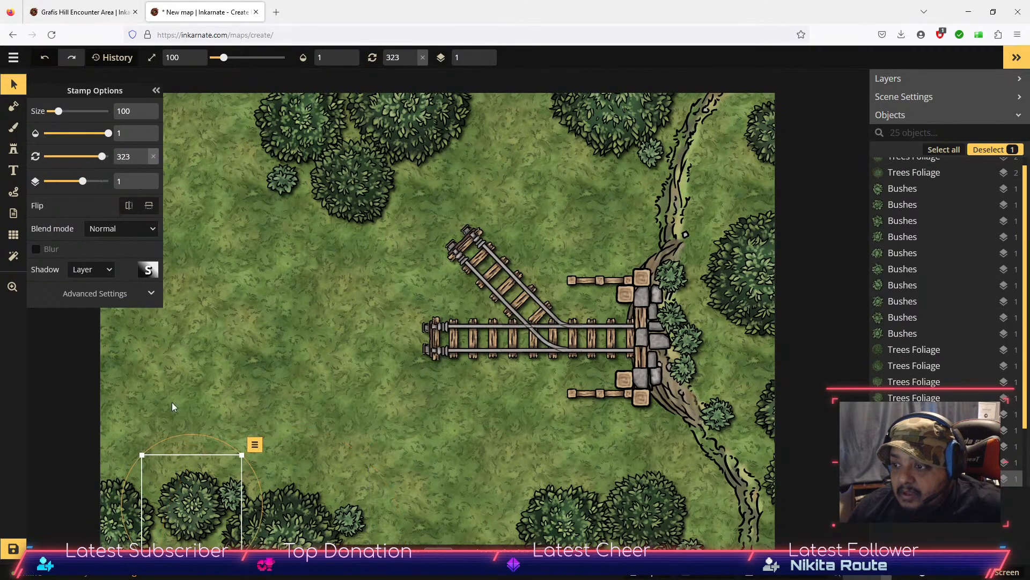
click(143, 179)
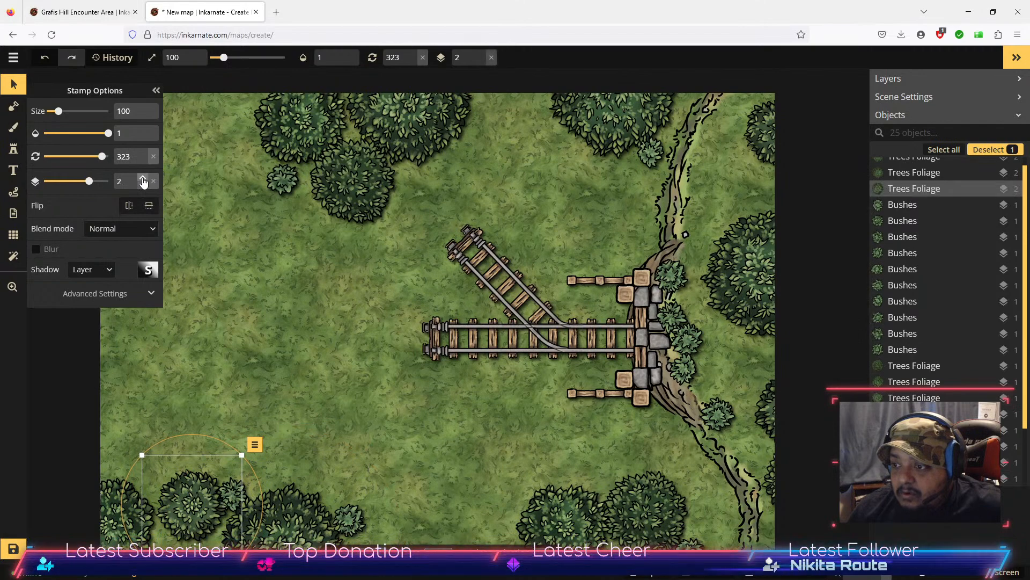
click(653, 514)
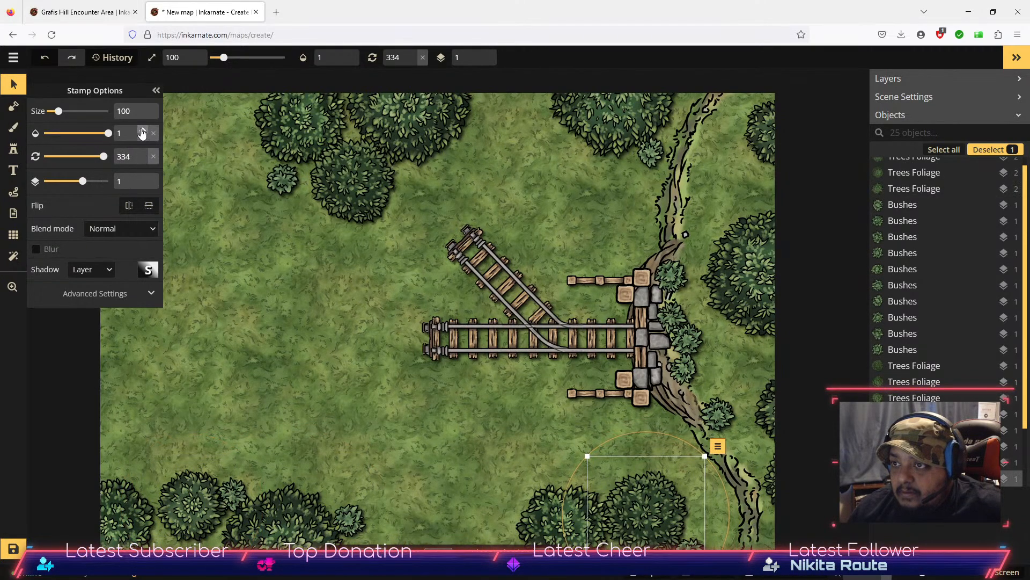
click(142, 179)
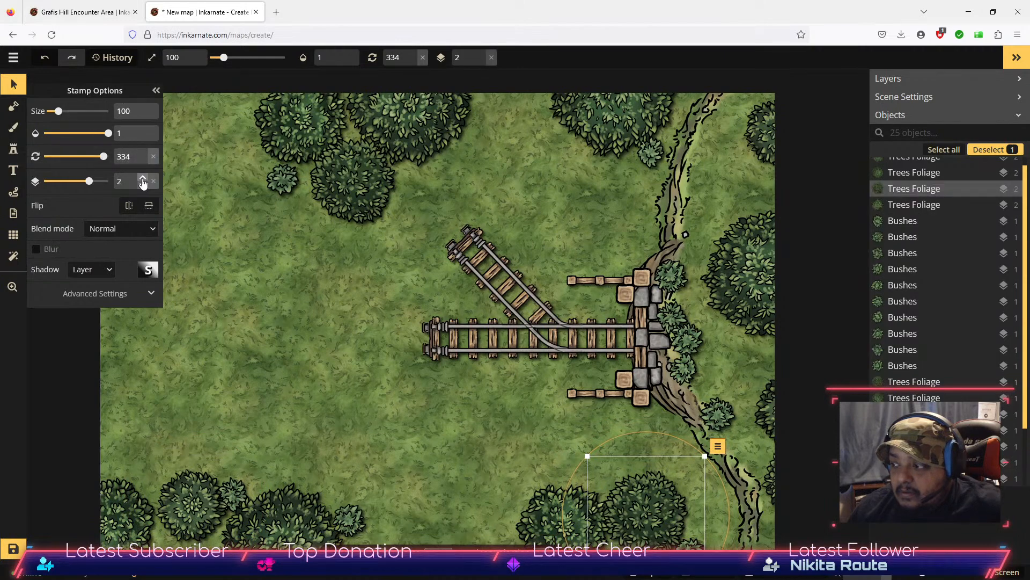
click(379, 375)
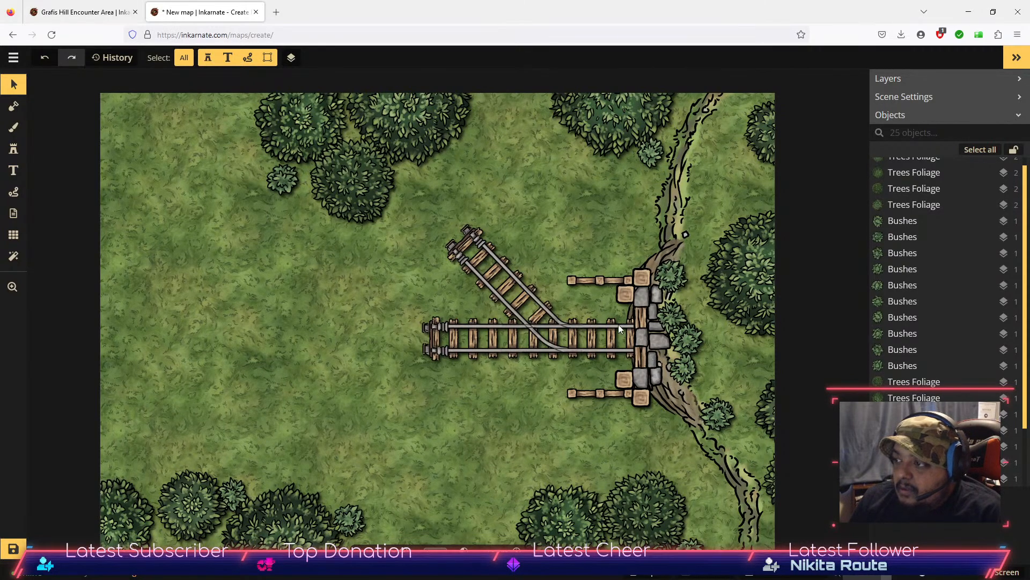
Step: Paint a Cave Dark dirt patch on the foreground under both rail branches and between the fences at the tunnel mouth
click(7, 131)
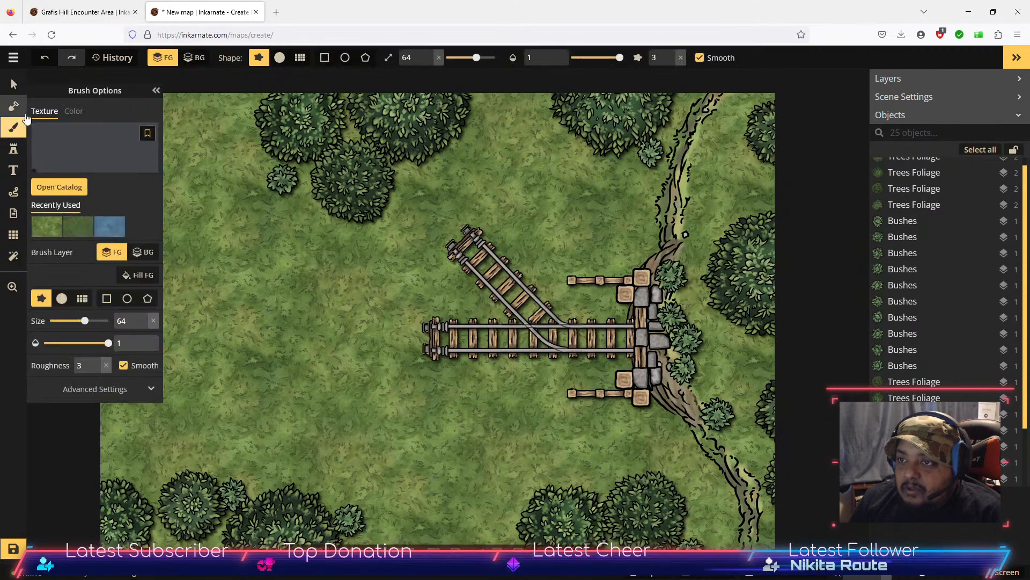
click(68, 188)
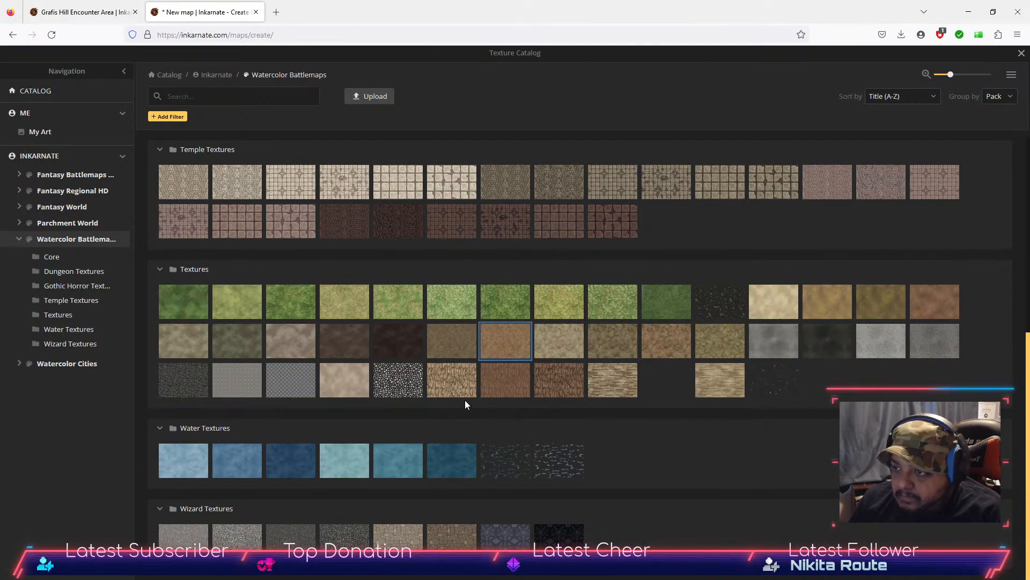
scroll(352, 414, up, 2)
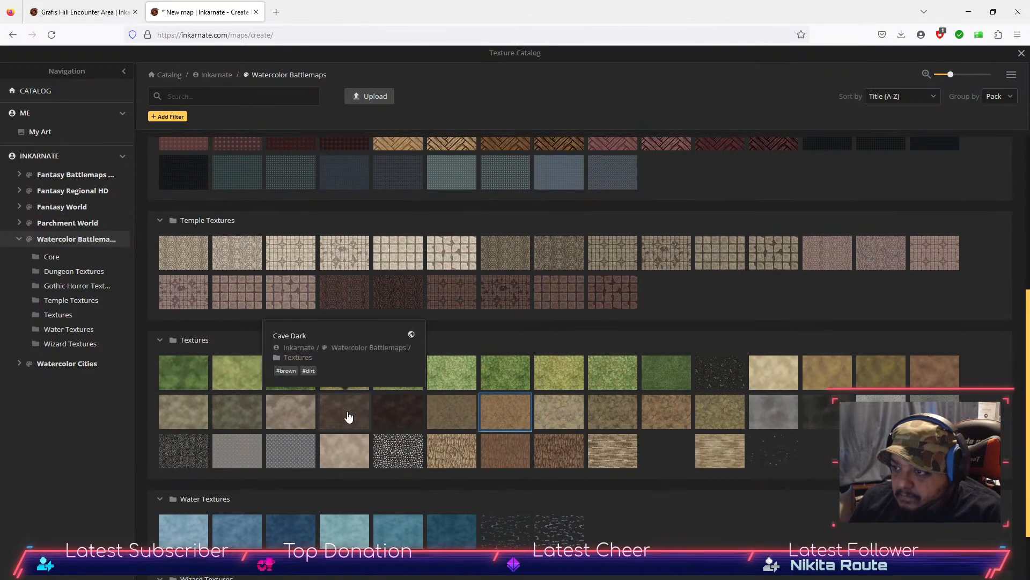
click(348, 416)
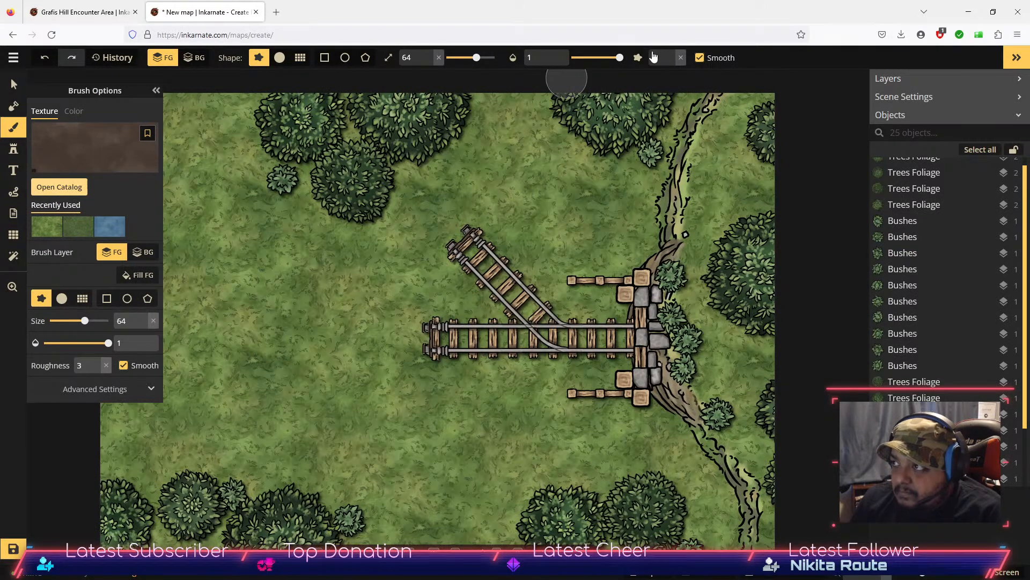
mouse_move(622, 314)
mouse_down()
mouse_move(608, 334)
mouse_move(625, 331)
mouse_move(627, 349)
mouse_move(604, 355)
mouse_move(609, 399)
mouse_move(600, 362)
mouse_move(580, 350)
mouse_move(586, 358)
mouse_move(595, 333)
mouse_move(576, 320)
mouse_move(586, 324)
mouse_move(563, 333)
mouse_move(530, 312)
mouse_move(545, 339)
mouse_move(526, 350)
mouse_move(546, 353)
mouse_move(519, 339)
mouse_move(464, 340)
mouse_up()
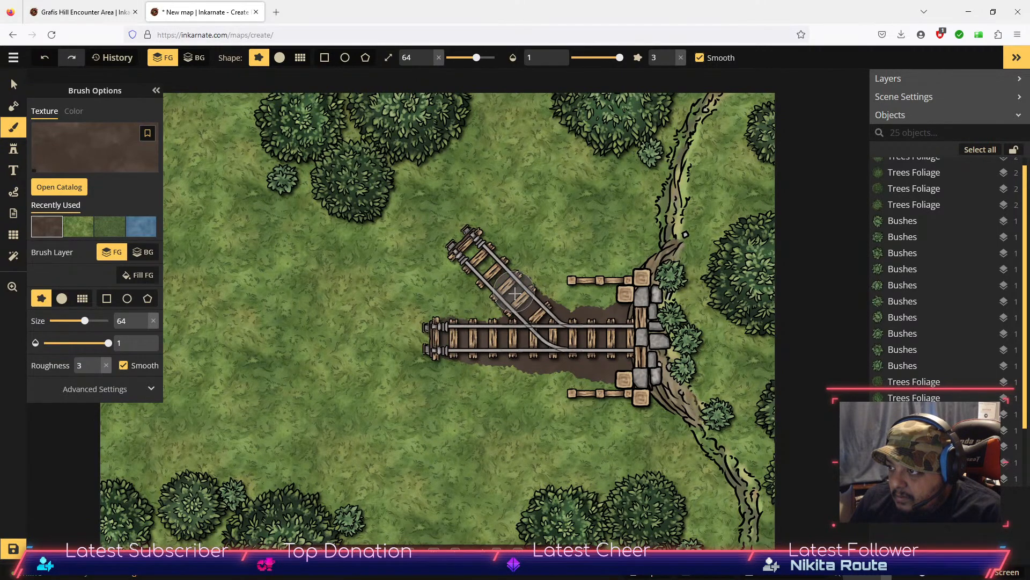
mouse_move(474, 252)
mouse_down()
mouse_move(498, 320)
mouse_move(564, 306)
mouse_move(577, 315)
mouse_move(562, 354)
mouse_move(604, 378)
mouse_move(596, 360)
mouse_move(610, 322)
mouse_move(598, 304)
mouse_move(529, 339)
mouse_move(544, 361)
mouse_move(570, 368)
mouse_move(537, 363)
mouse_move(523, 374)
mouse_move(519, 360)
mouse_move(489, 349)
mouse_move(590, 369)
mouse_up()
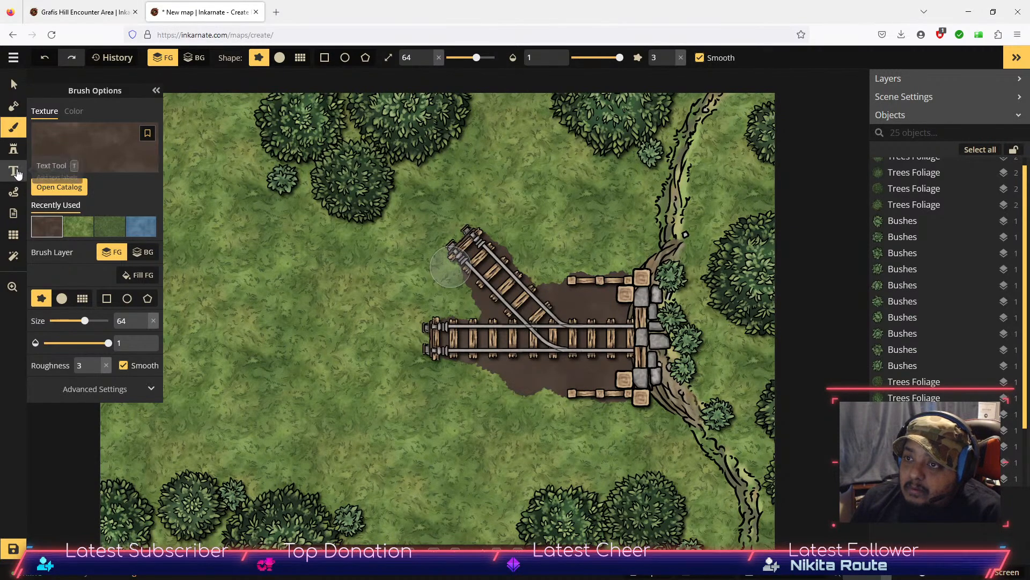
Step: Choose the Wall Torches Lit stamp and place one torch on each side of the tunnel opening
click(14, 171)
click(13, 148)
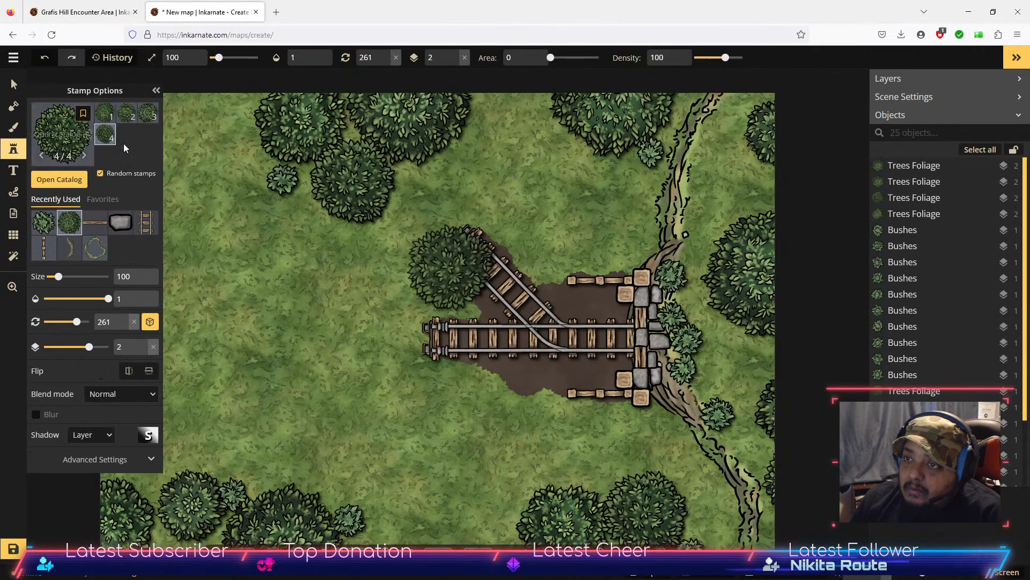
click(59, 180)
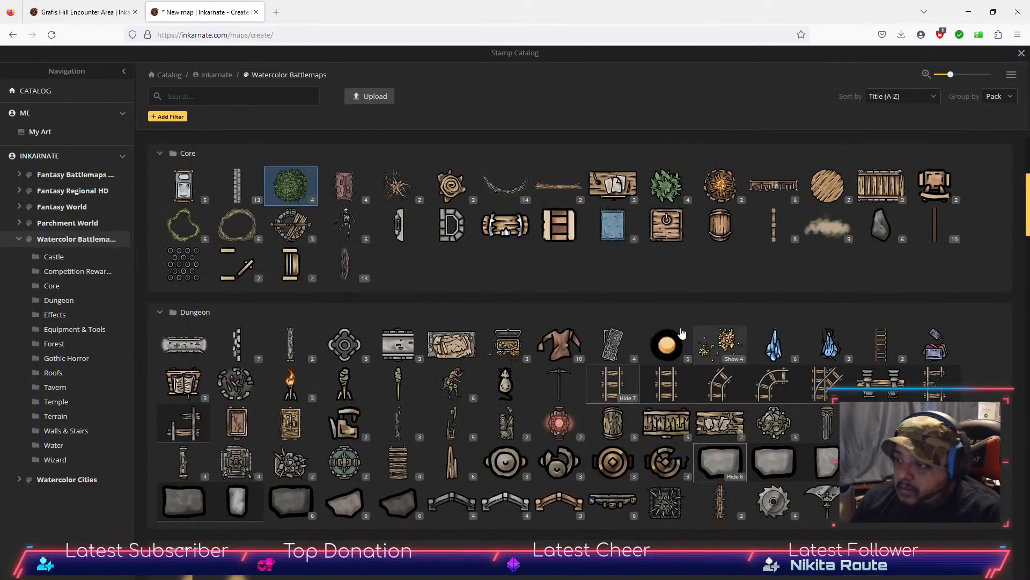
scroll(300, 250, down, 3)
mouse_move(294, 248)
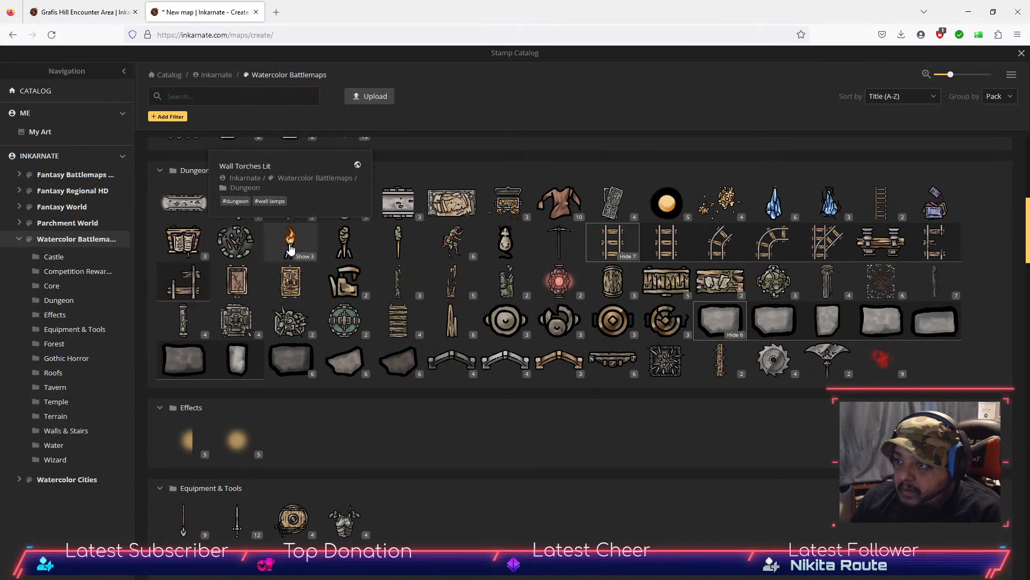
click(290, 247)
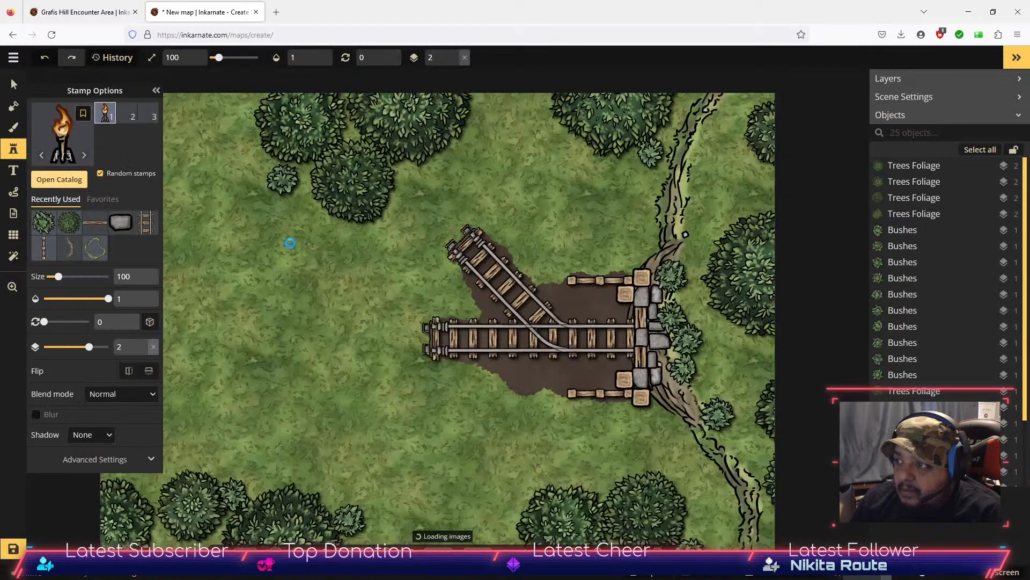
click(630, 307)
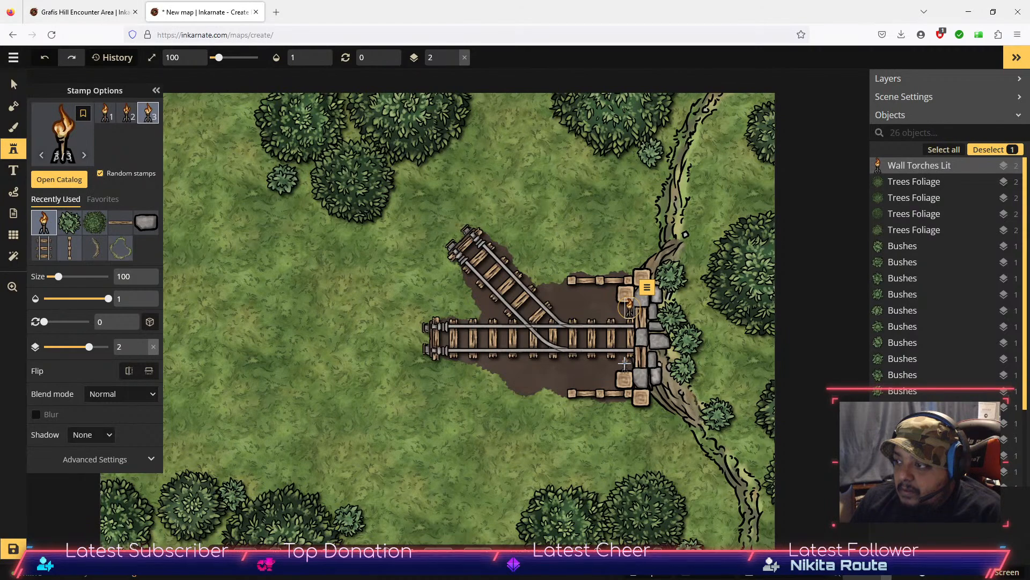
click(624, 363)
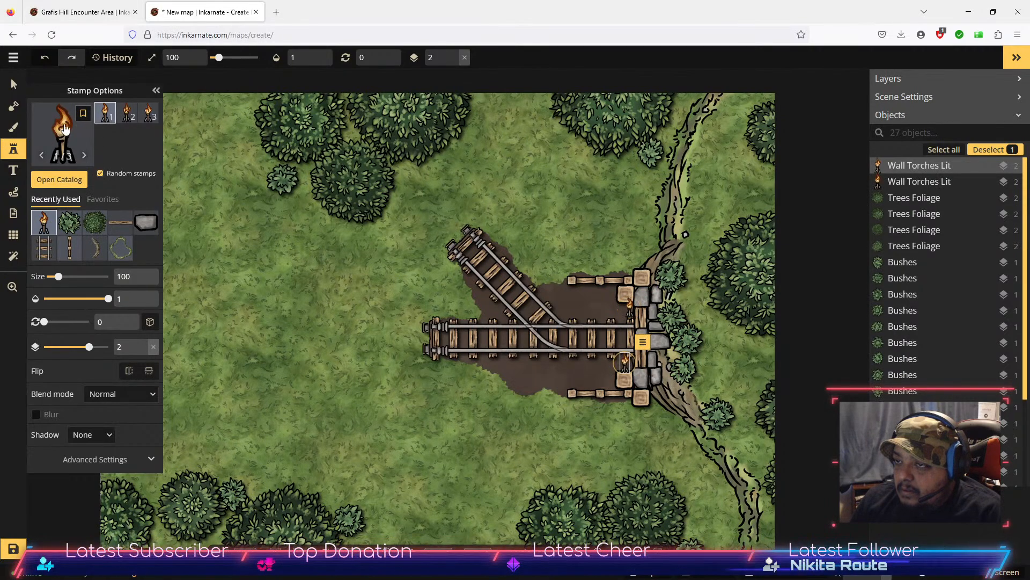
Step: Shift the lower torch closer to the tunnel wall, then flip the upper torch vertically and set it against the upper post
click(13, 83)
scroll(678, 357, up, 5)
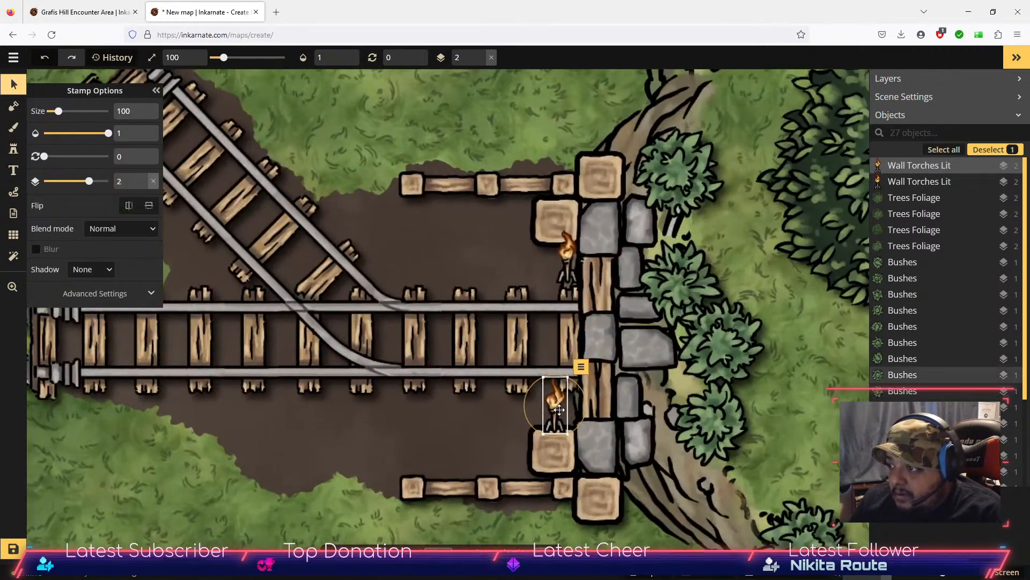
drag(560, 410, 569, 409)
click(567, 257)
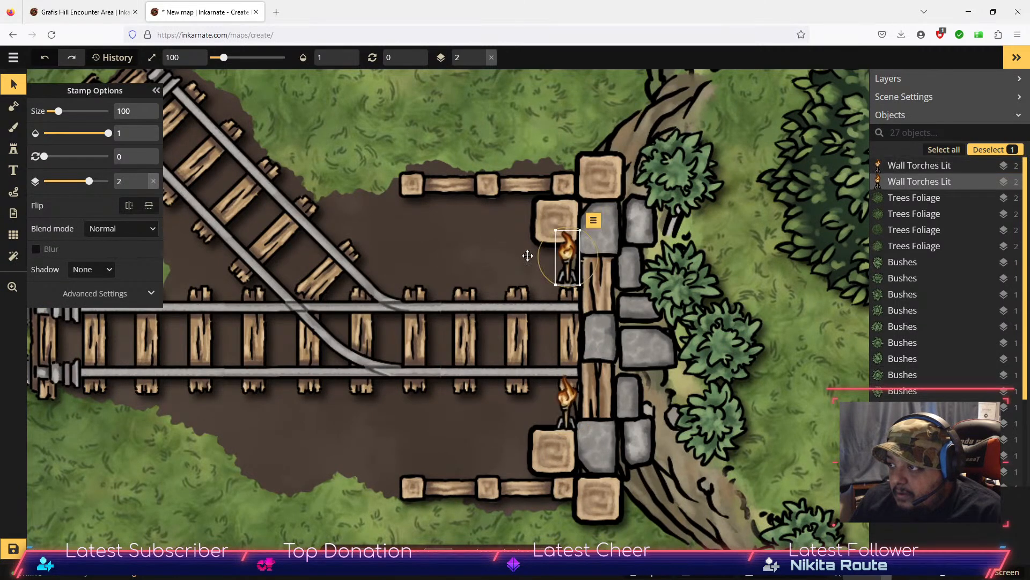
click(149, 205)
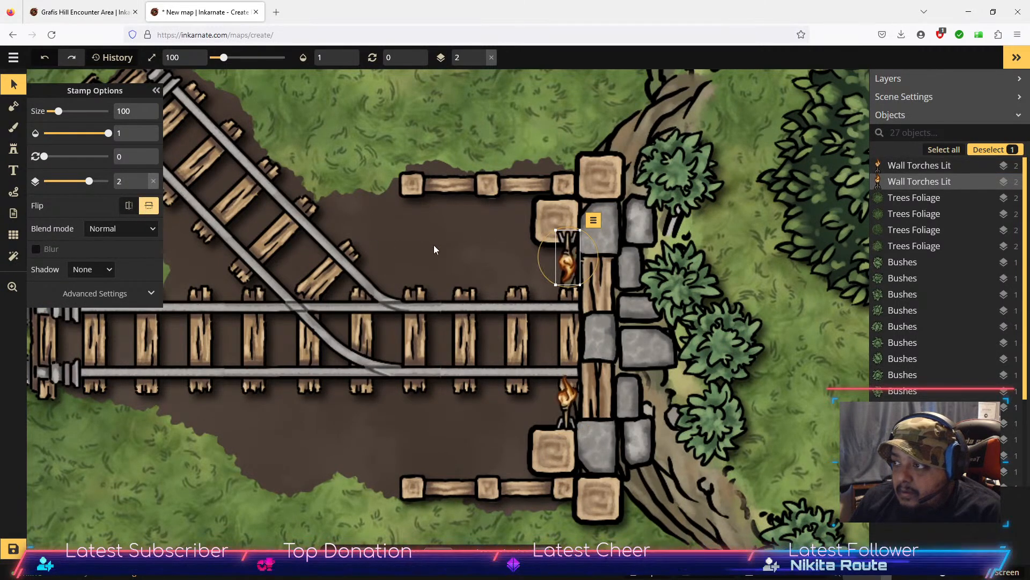
drag(570, 251, 569, 261)
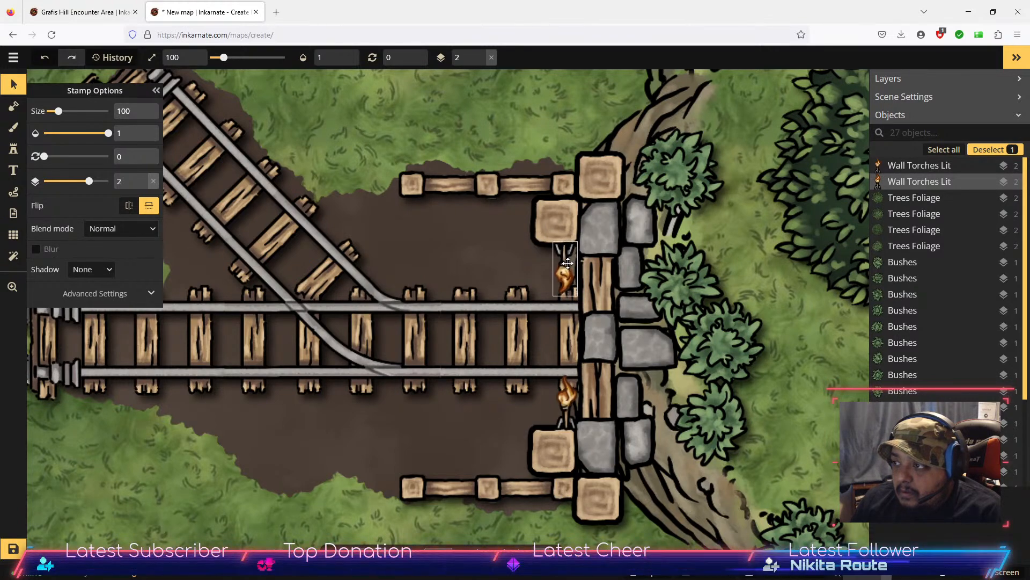
click(518, 266)
scroll(409, 434, down, 5)
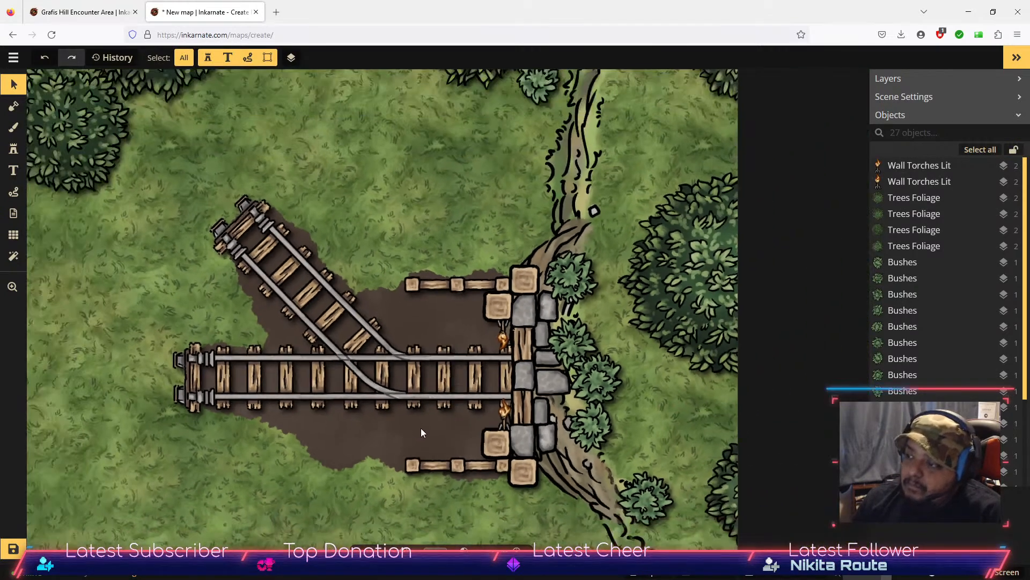
scroll(426, 427, up, 5)
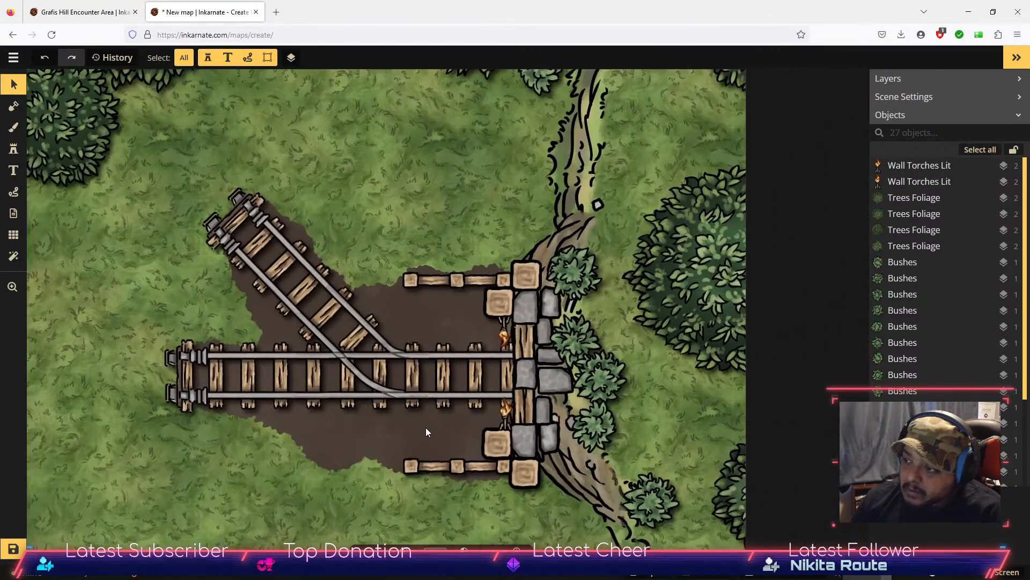
Step: Delete both Wall Torches Lit stamps beside the tunnel opening
scroll(428, 430, up, 2)
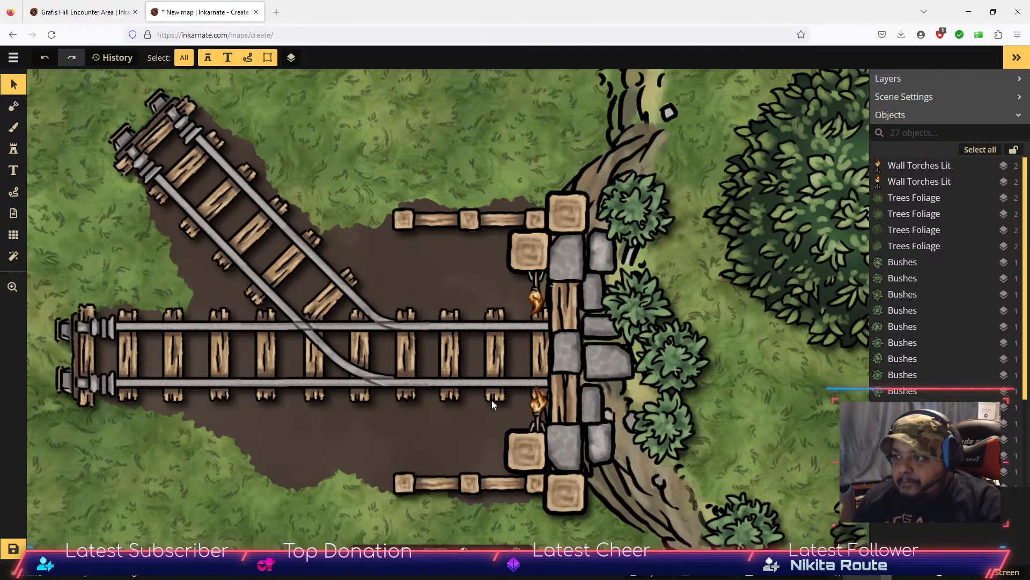
click(536, 287)
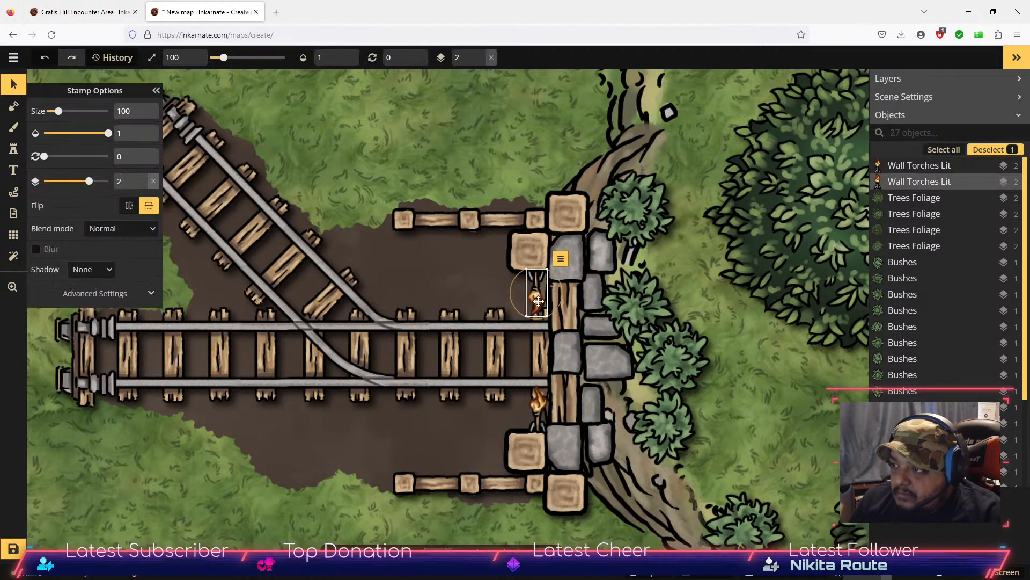
key(Delete)
click(538, 412)
key(Delete)
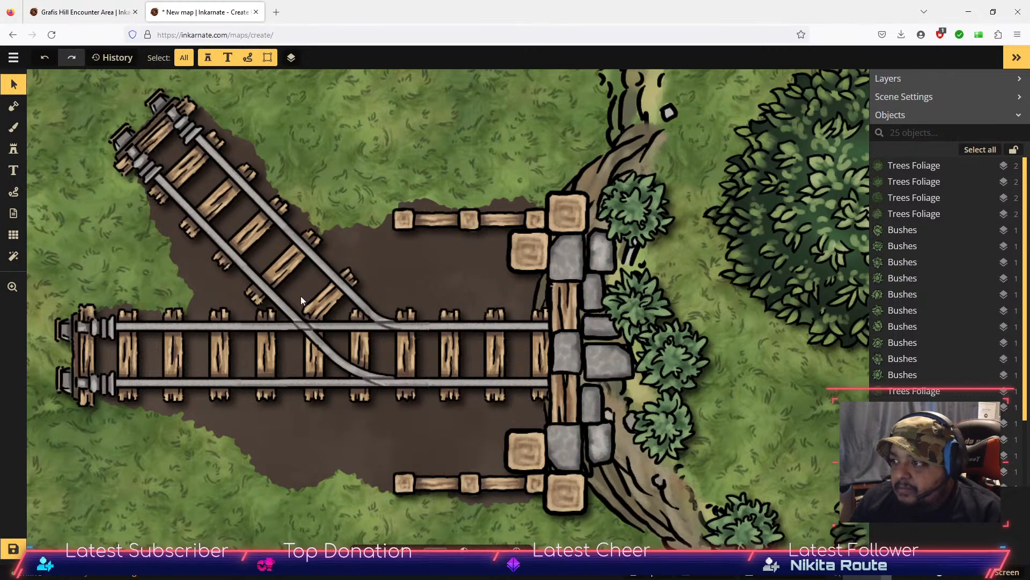
Step: Try the blue crystal stamp from the Dungeon set of the Watercolor Battlemaps catalog near the upper fence
scroll(477, 315, down, 5)
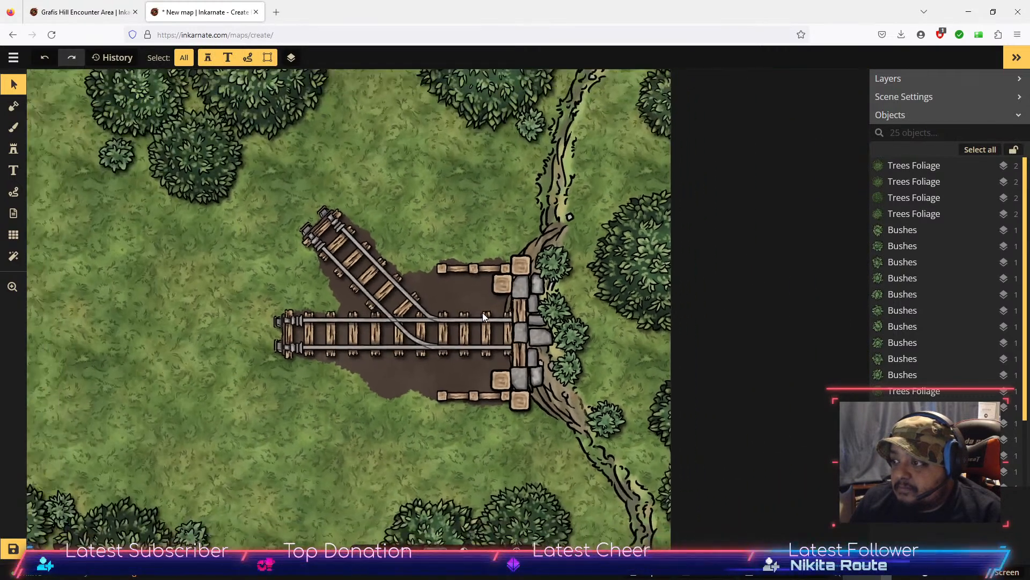
scroll(482, 313, down, 1)
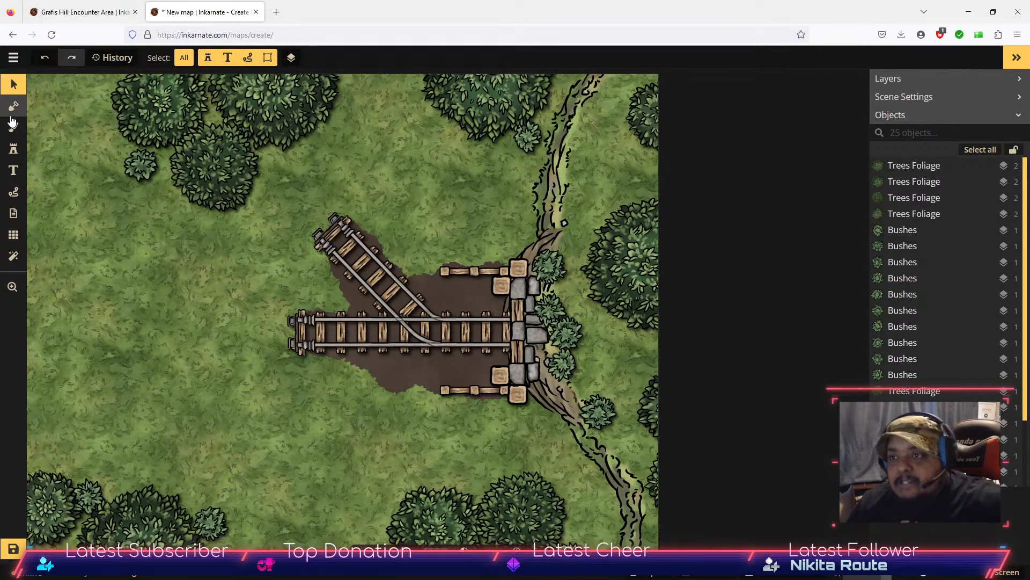
click(14, 150)
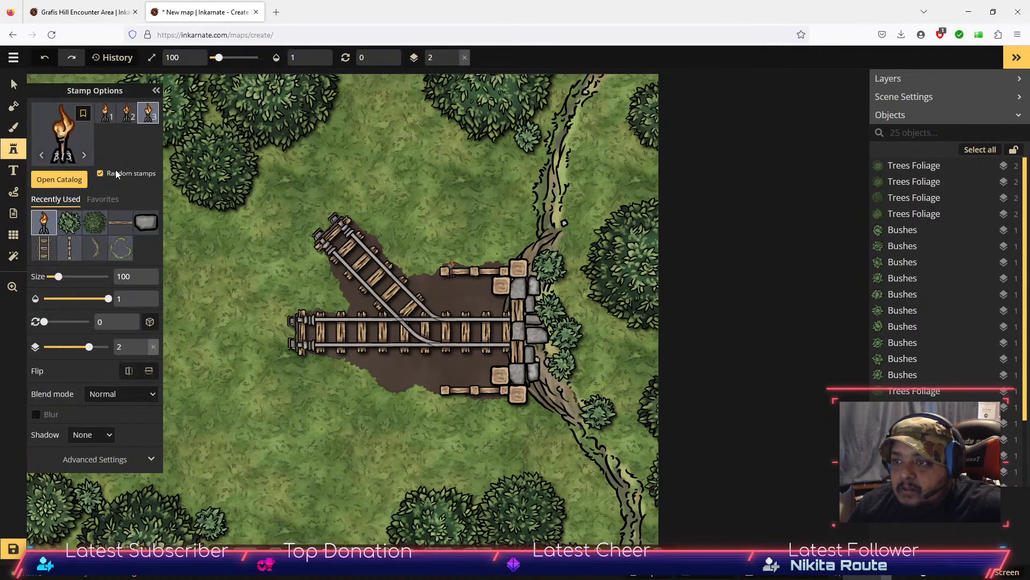
click(59, 180)
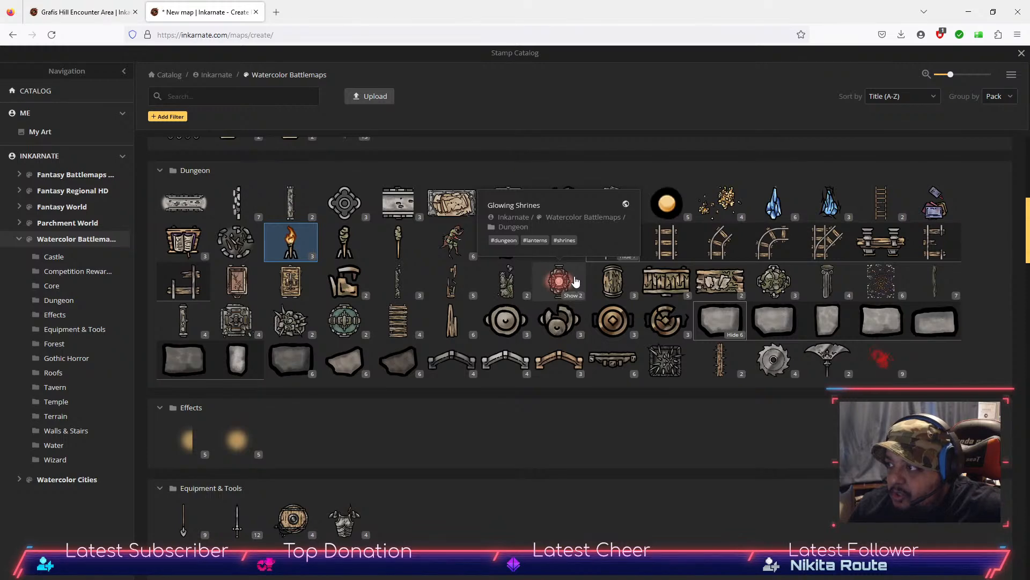
click(775, 201)
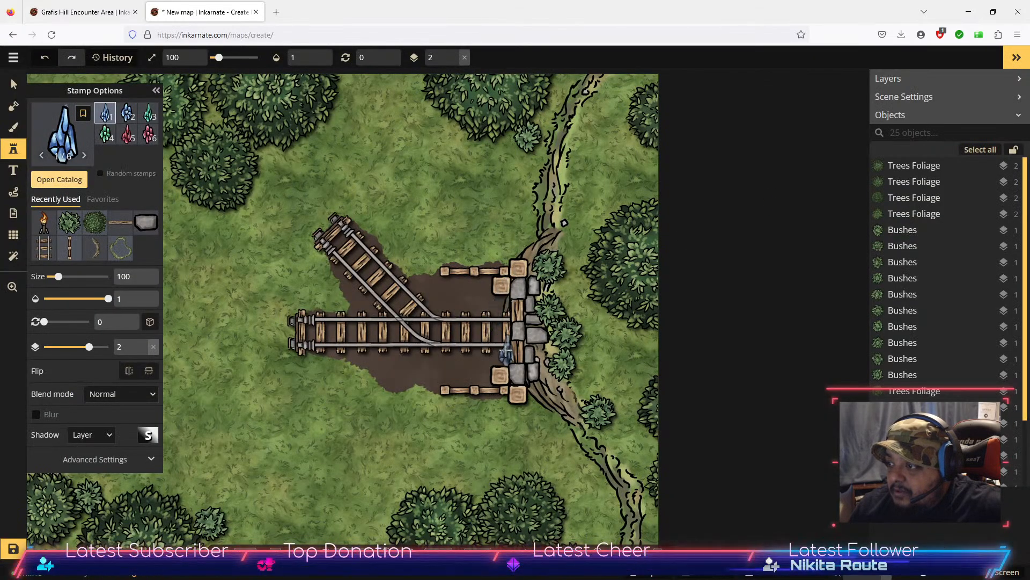
click(451, 267)
click(14, 150)
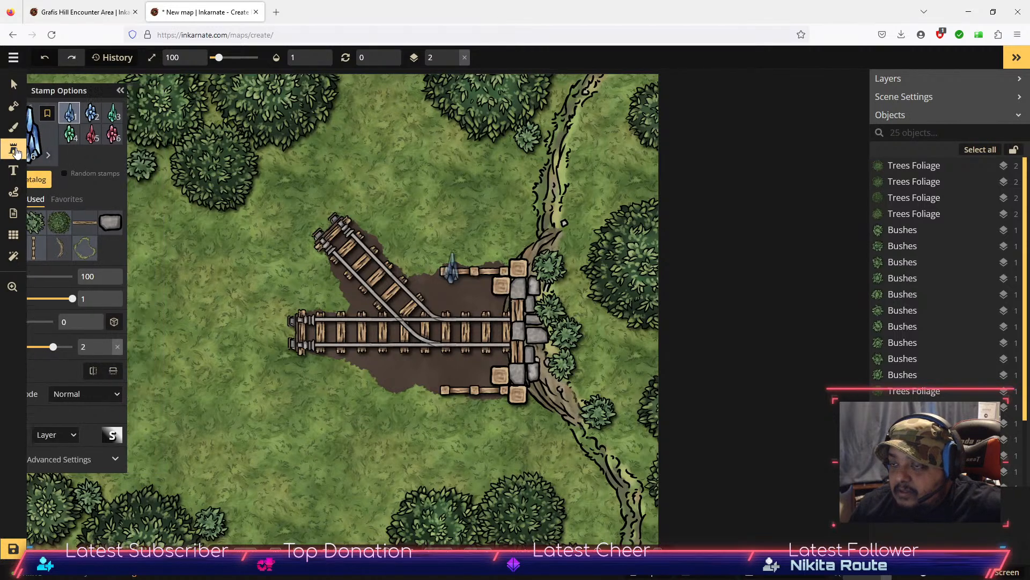
click(13, 152)
Step: Try a Cart 1 stamp from the Dungeon set on the grass above the upper fence, then delete it
click(47, 180)
mouse_move(840, 222)
click(840, 218)
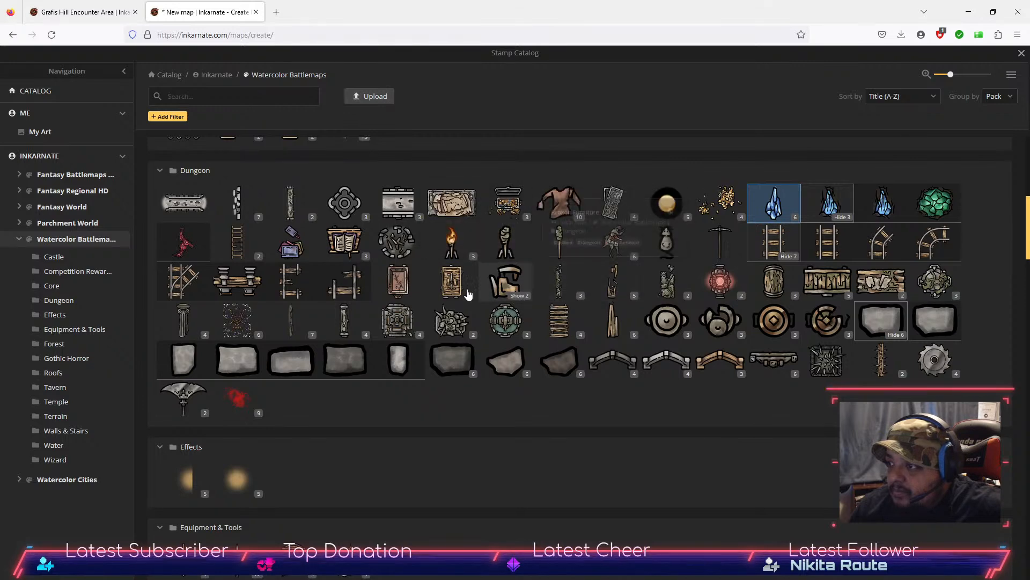
click(398, 290)
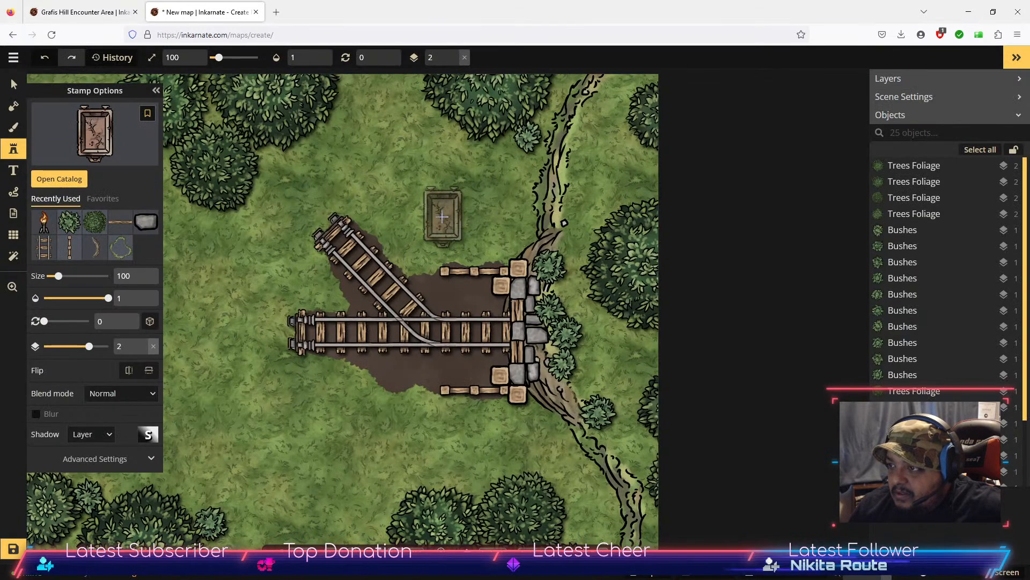
click(418, 220)
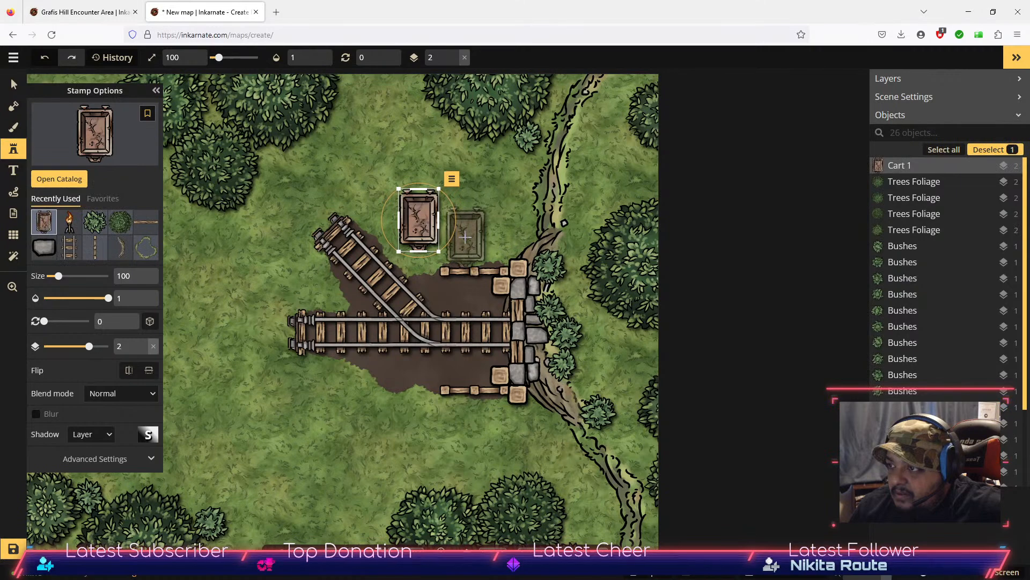
click(13, 84)
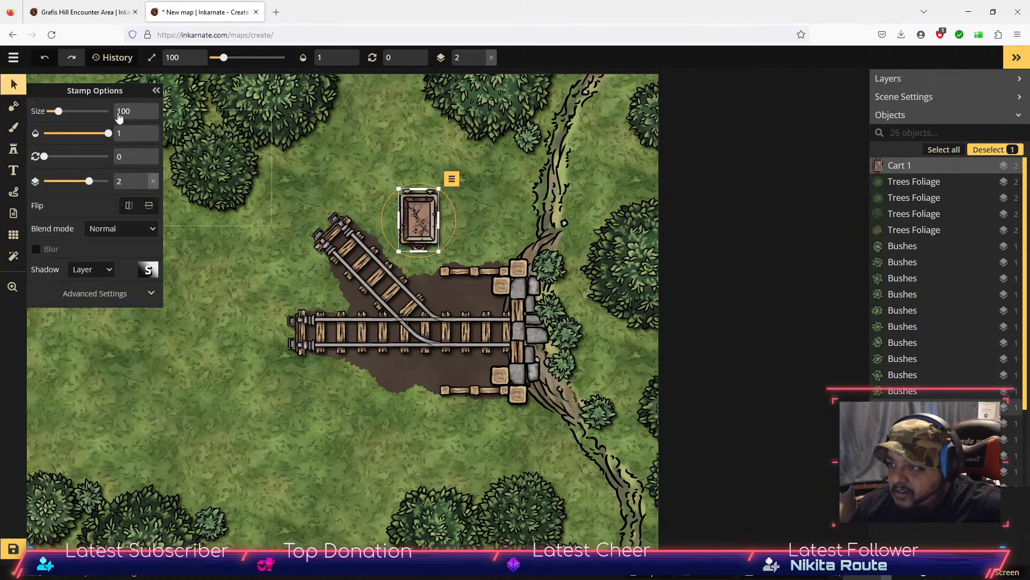
key(Delete)
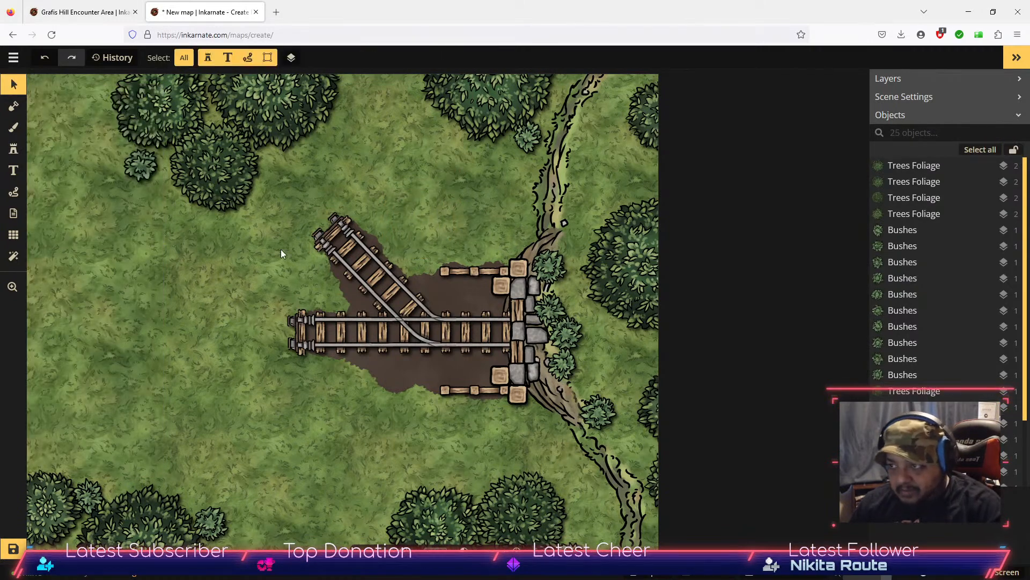
Step: Choose the glowing Lamp 1 stamp from the Tavern set and place it just below the upper post at the tunnel mouth
click(13, 148)
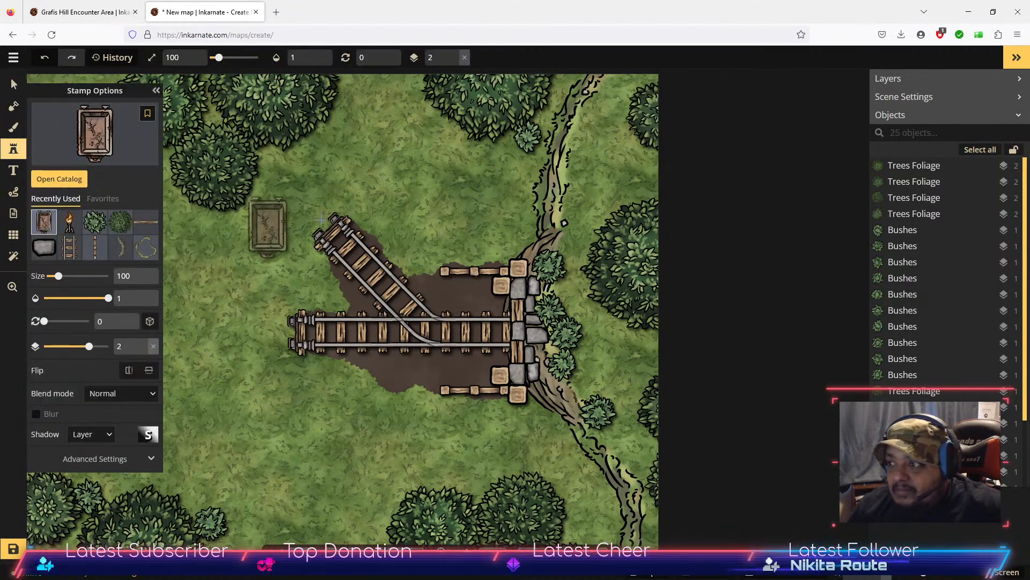
click(55, 183)
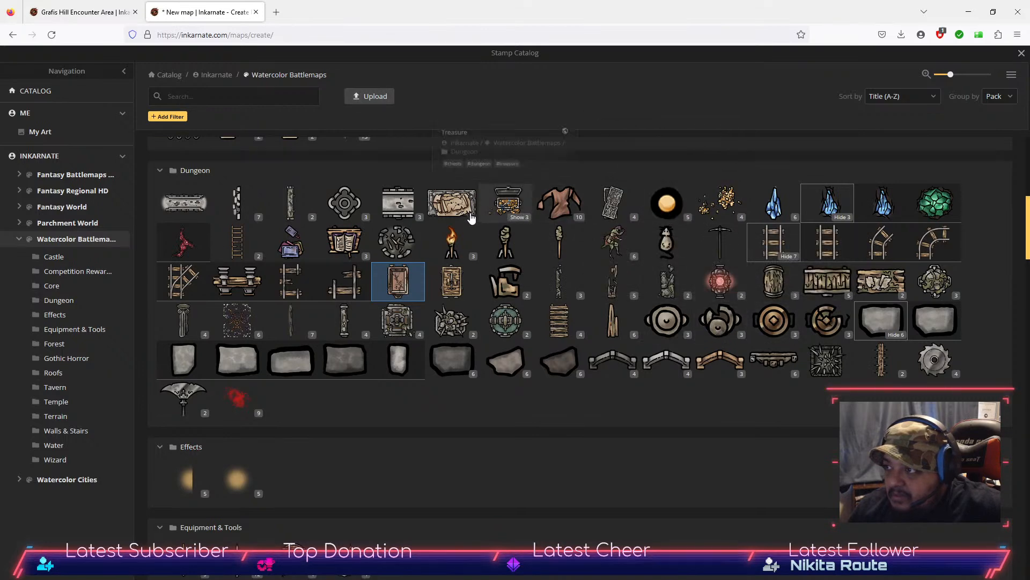
scroll(308, 319, down, 20)
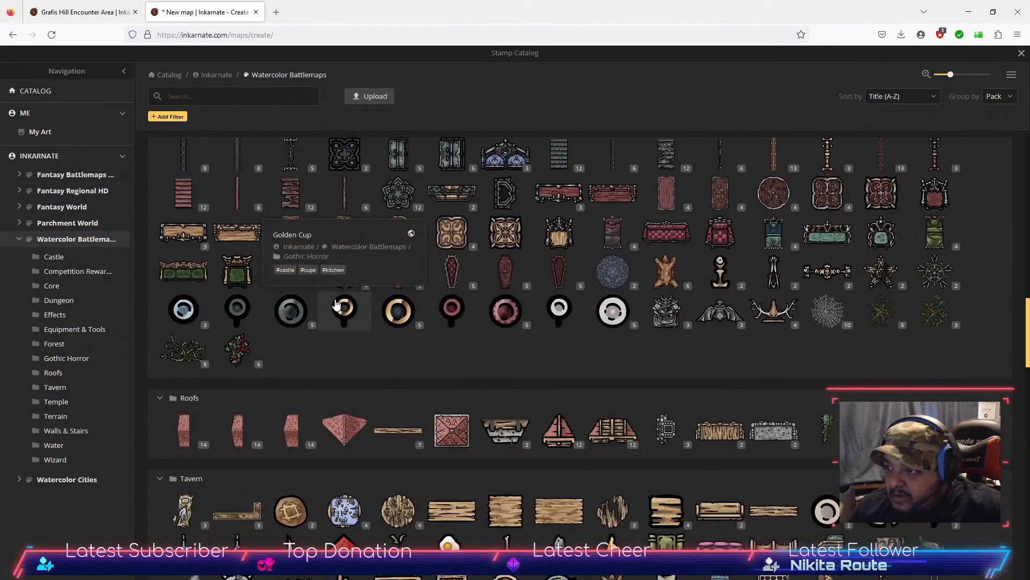
scroll(334, 305, down, 4)
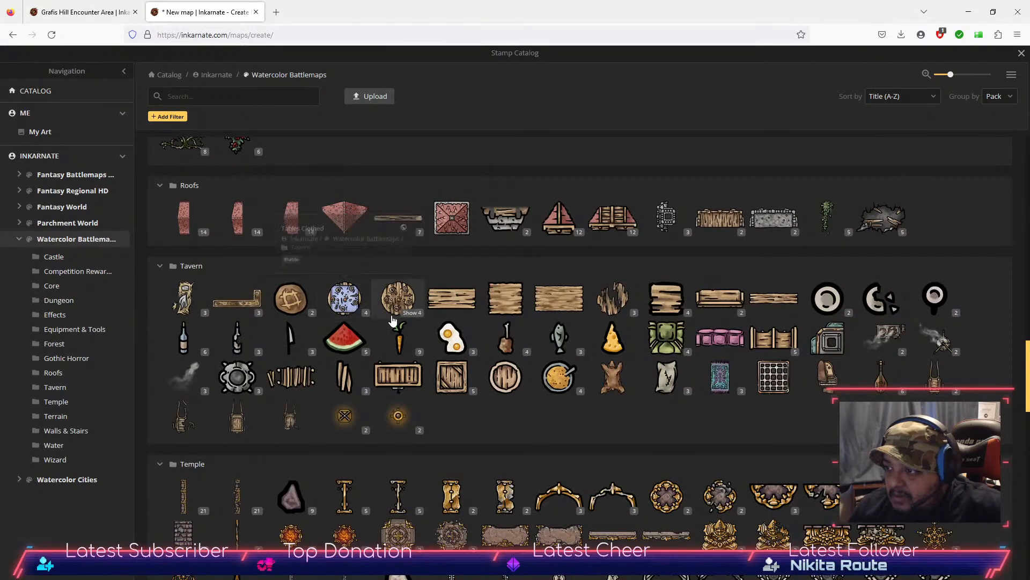
scroll(337, 304, down, 5)
scroll(394, 311, up, 3)
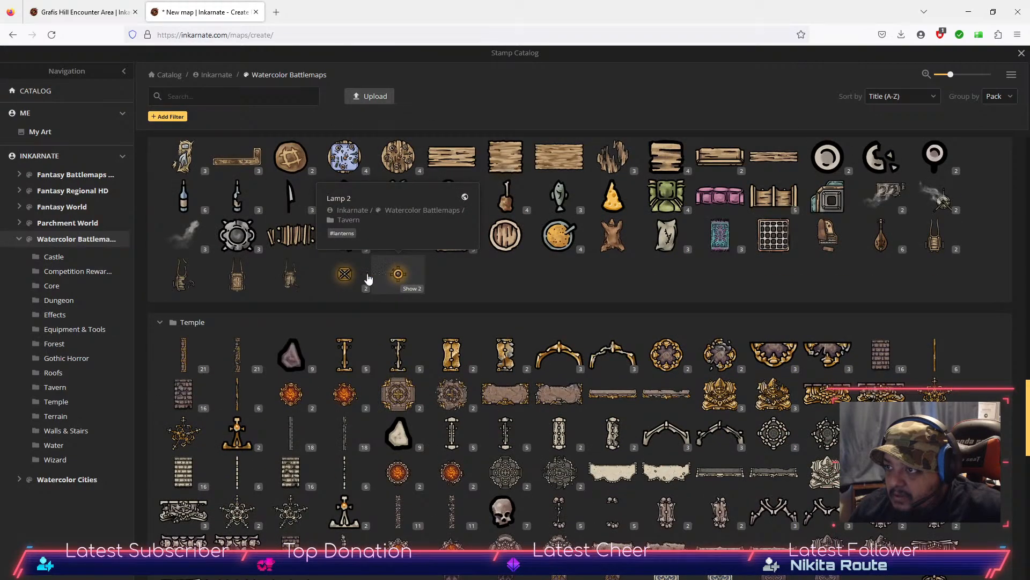
click(352, 289)
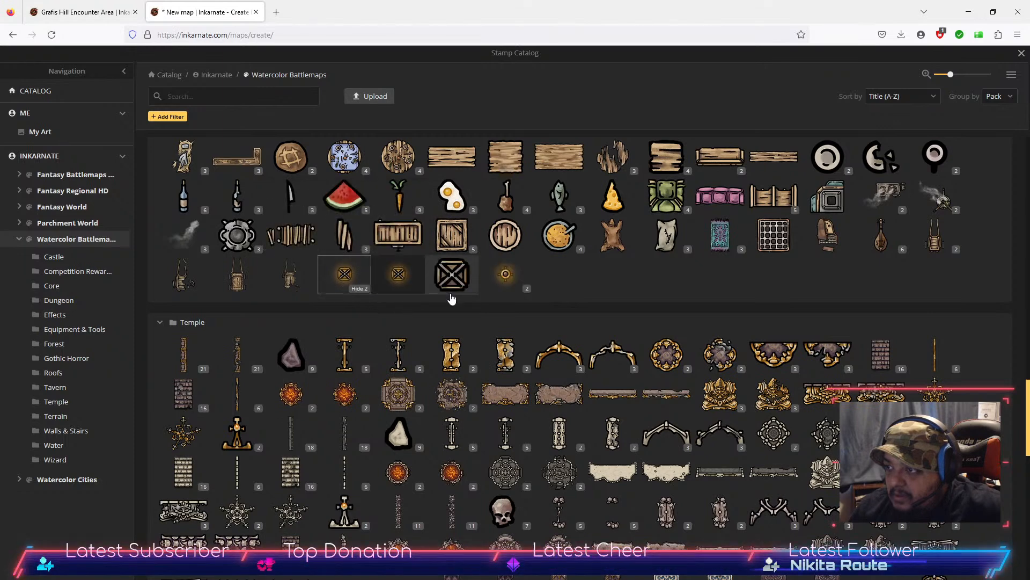
click(398, 275)
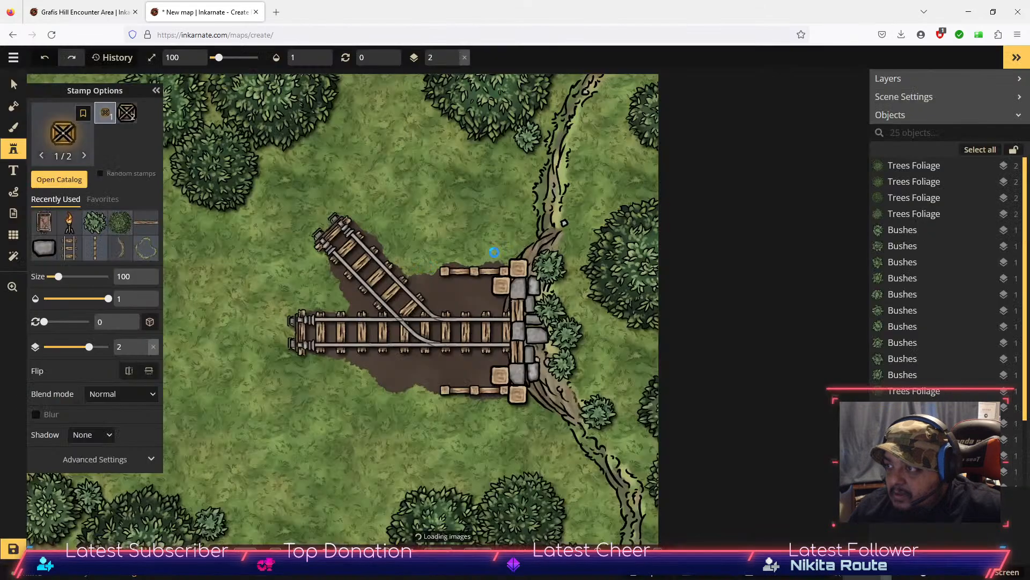
click(502, 303)
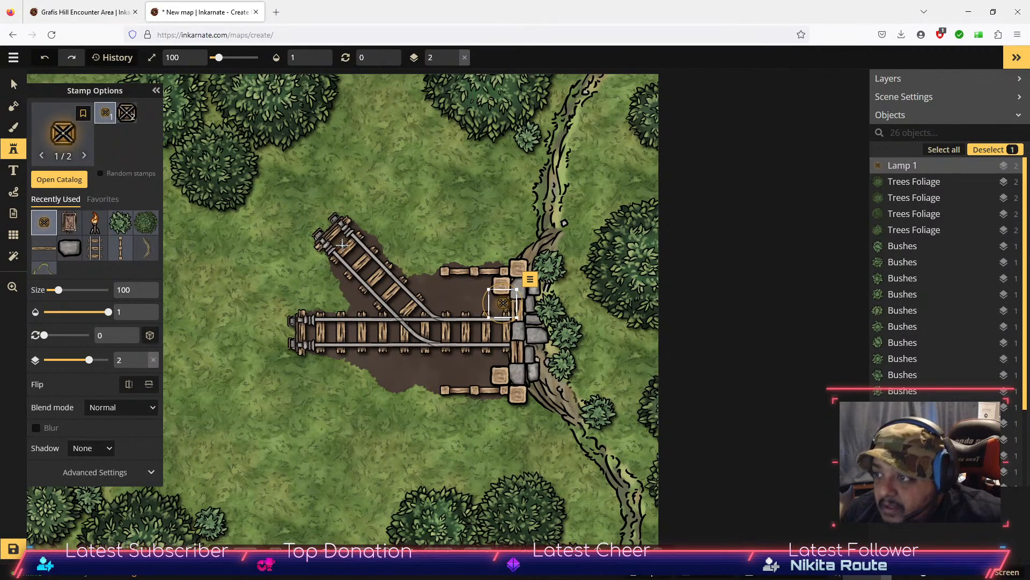
Step: Paint a winding brown dirt path on the foreground at brush size 64, from the upper map edge past the rail ends to the lower edge
click(14, 130)
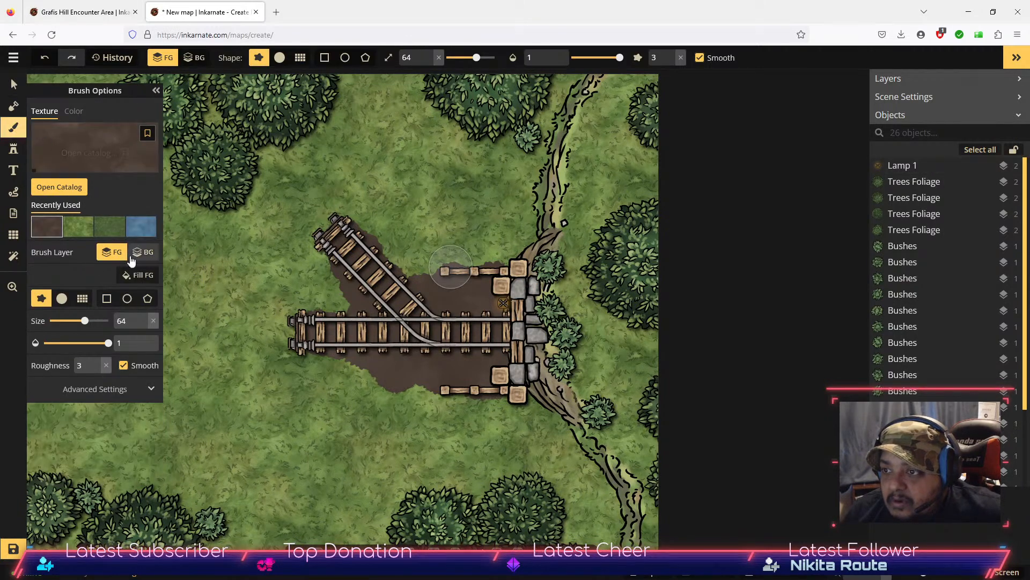
click(60, 188)
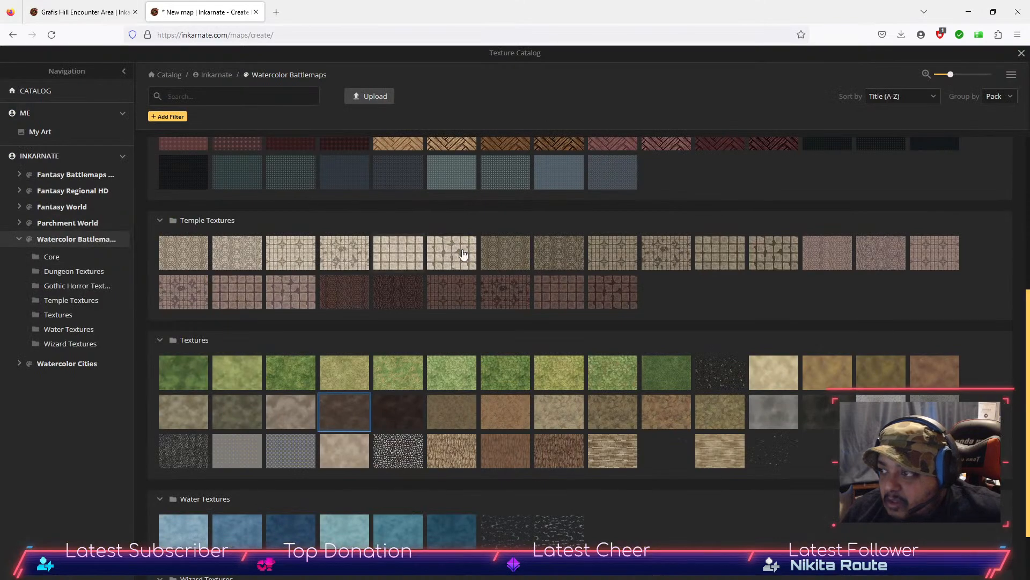
click(461, 417)
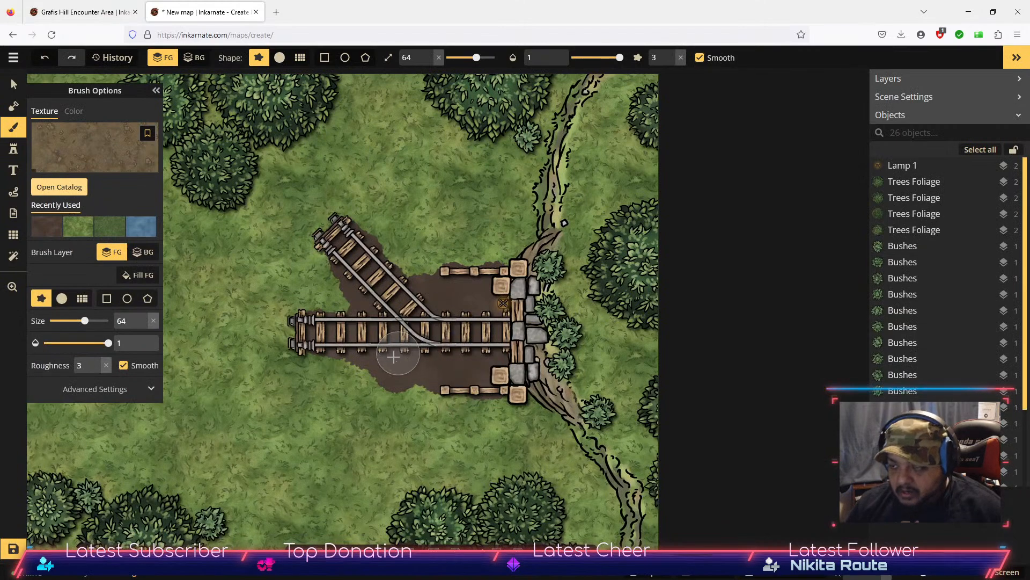
drag(289, 384, 611, 322)
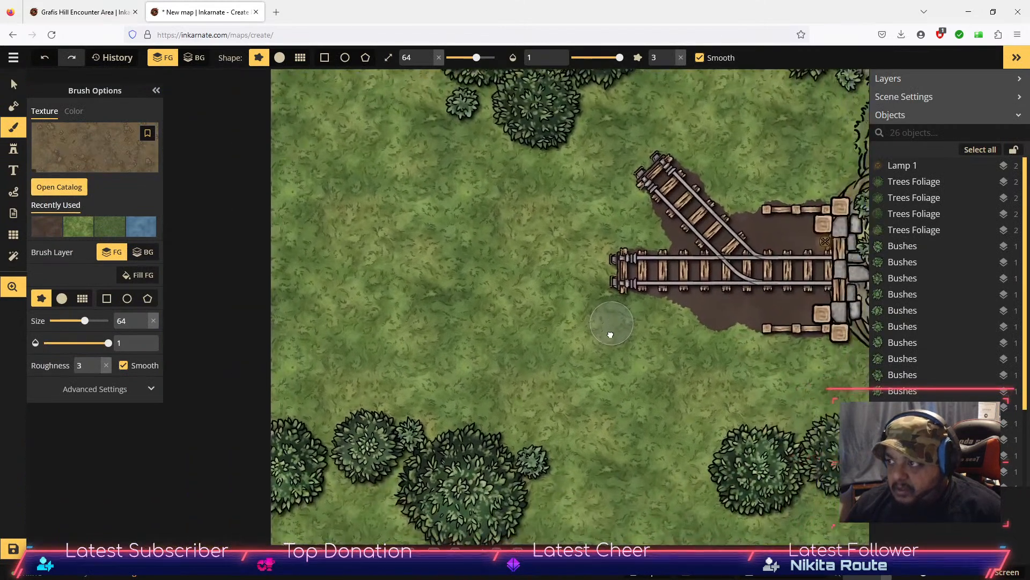
click(93, 13)
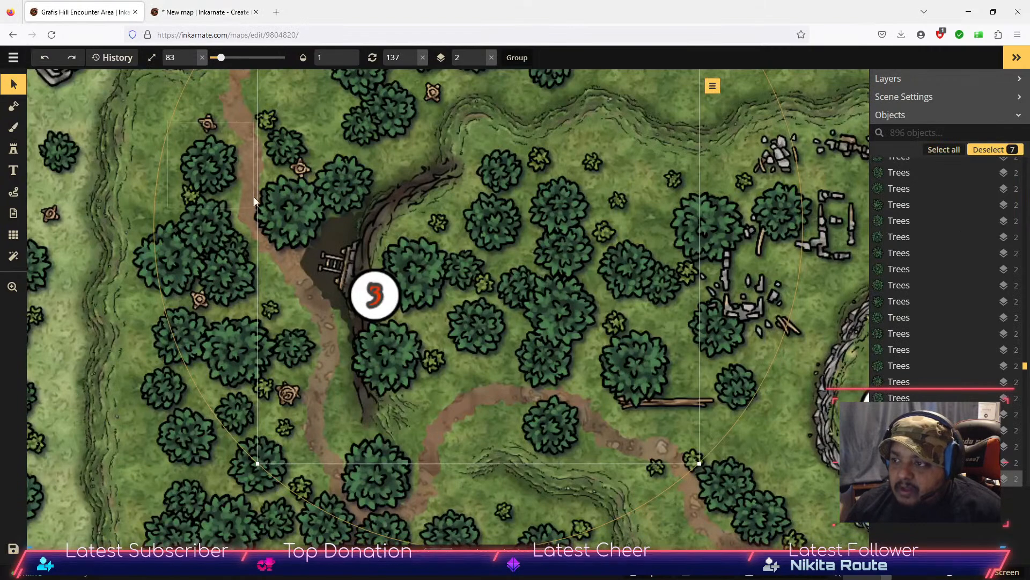
click(203, 11)
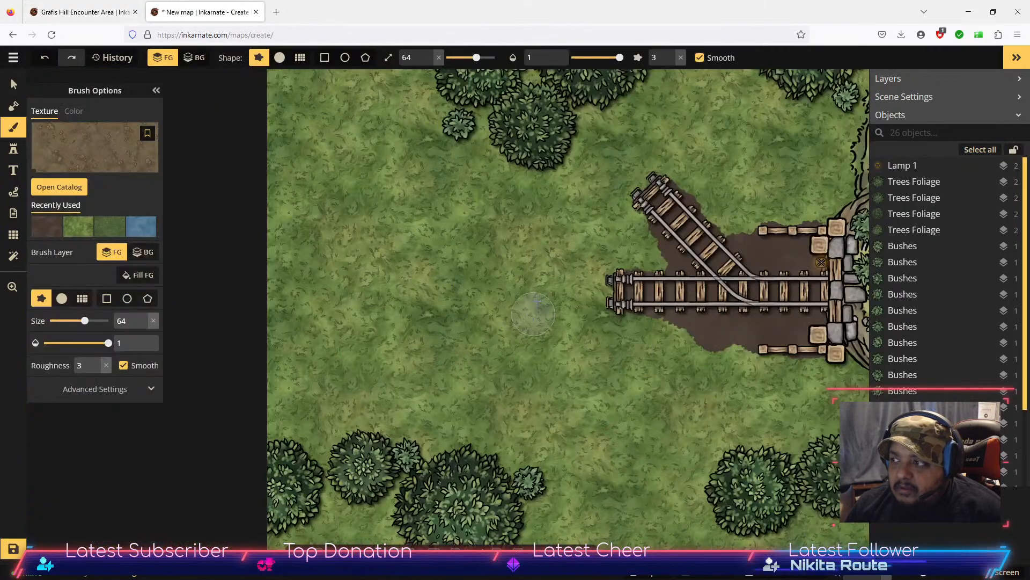
mouse_move(340, 75)
mouse_down()
mouse_move(340, 111)
mouse_move(378, 201)
mouse_move(455, 282)
mouse_move(592, 371)
mouse_move(616, 480)
mouse_move(676, 544)
mouse_up()
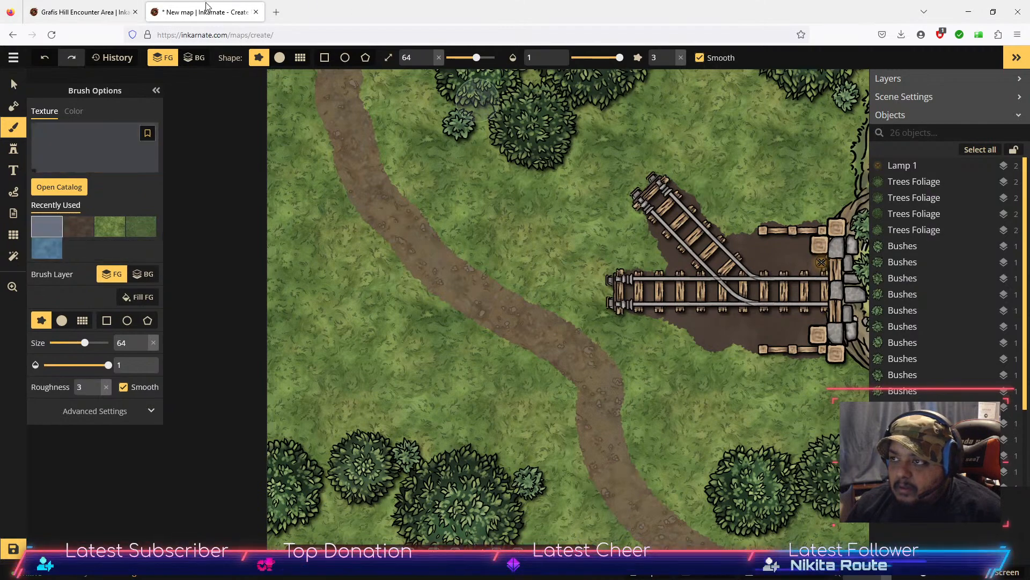
Step: Compare with the path at marker 3 on the Grafis Hill Encounter Area map, then widen the new dirt path's bend below the rail ends
click(97, 14)
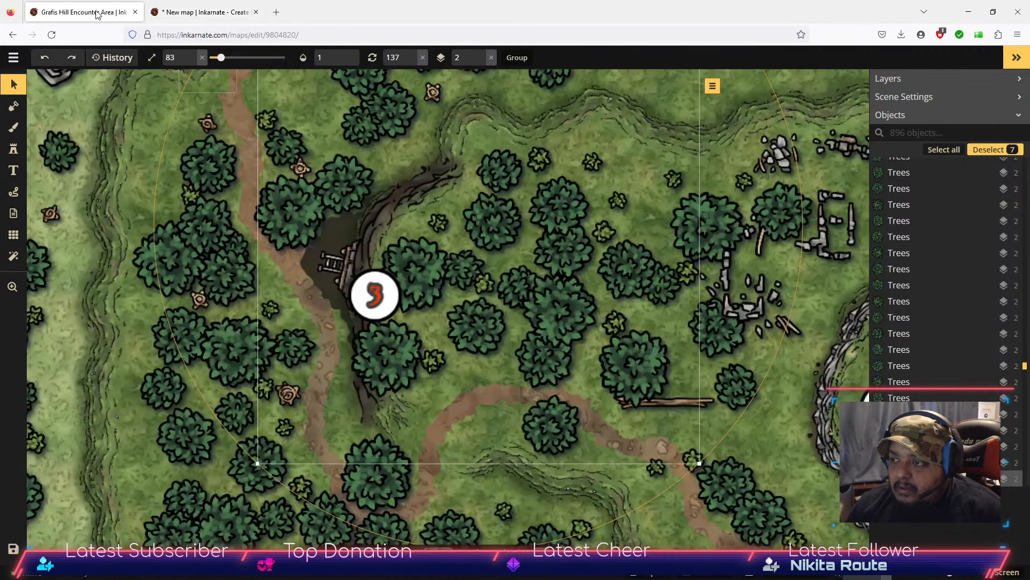
scroll(214, 129, down, 1)
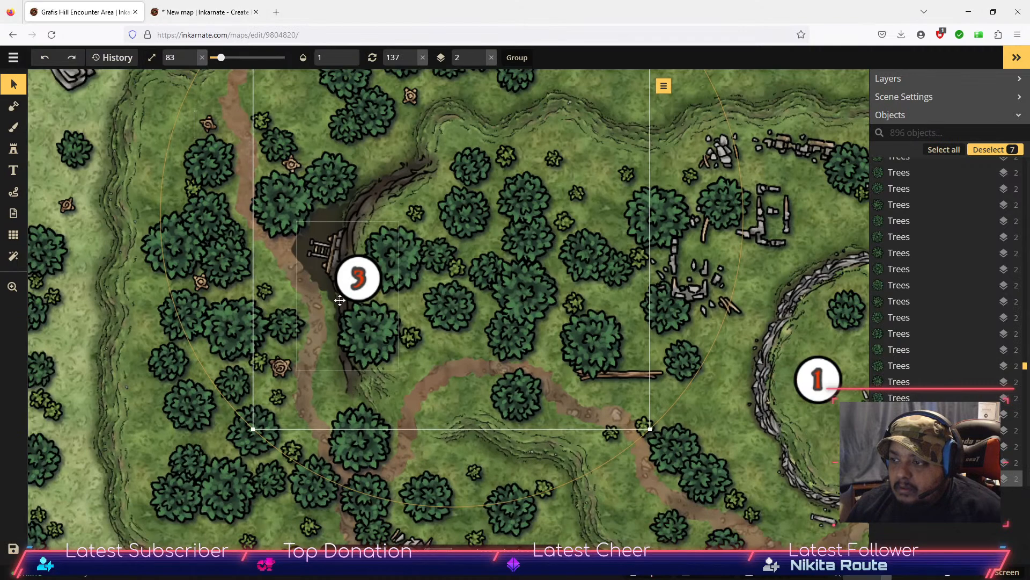
click(191, 16)
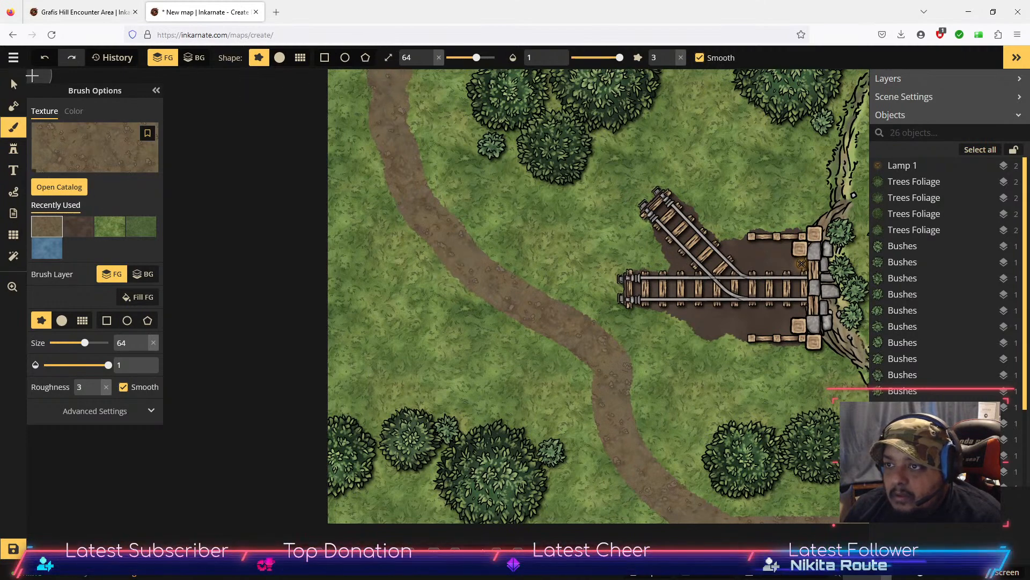
click(113, 230)
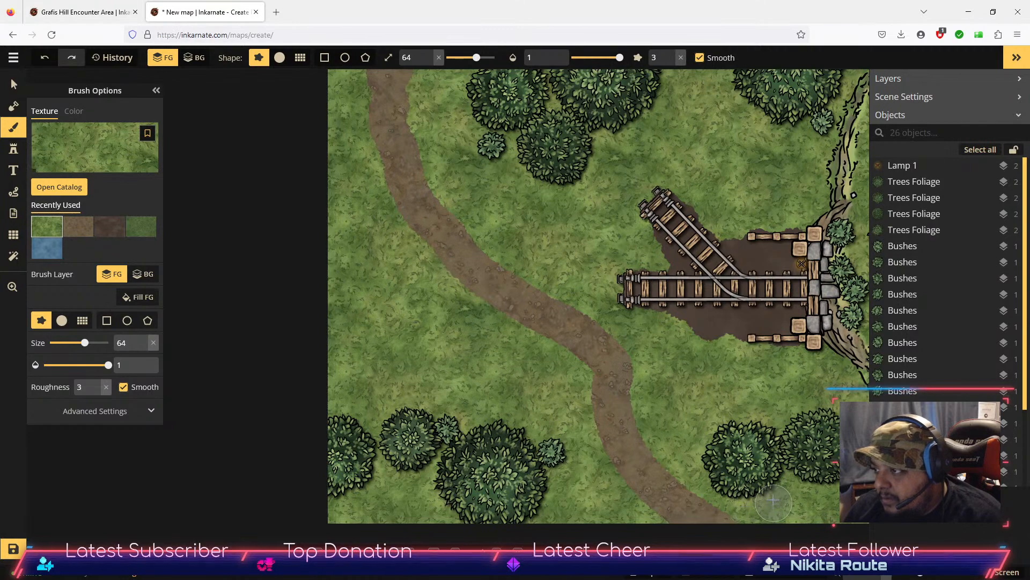
click(78, 226)
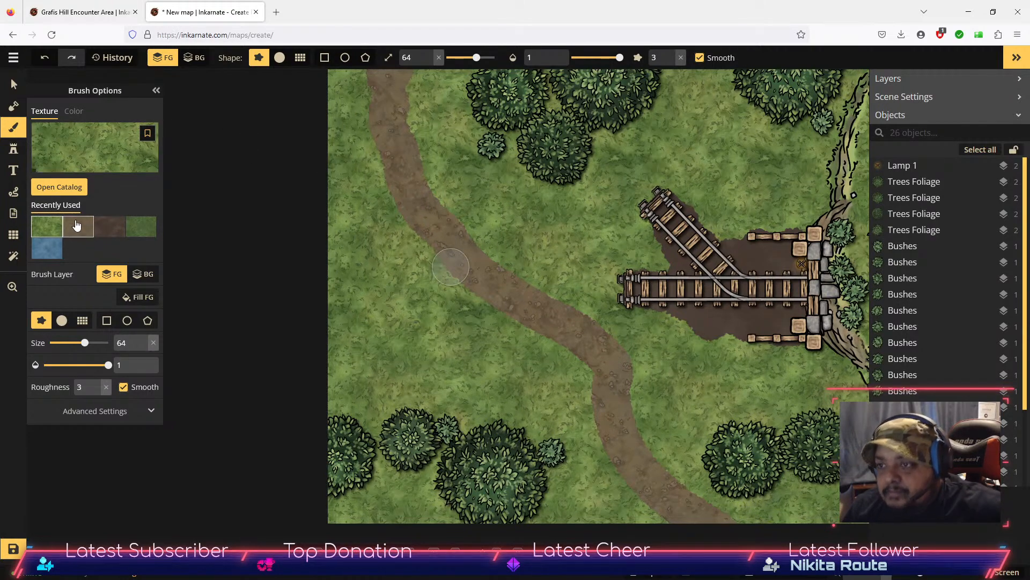
drag(579, 341, 637, 393)
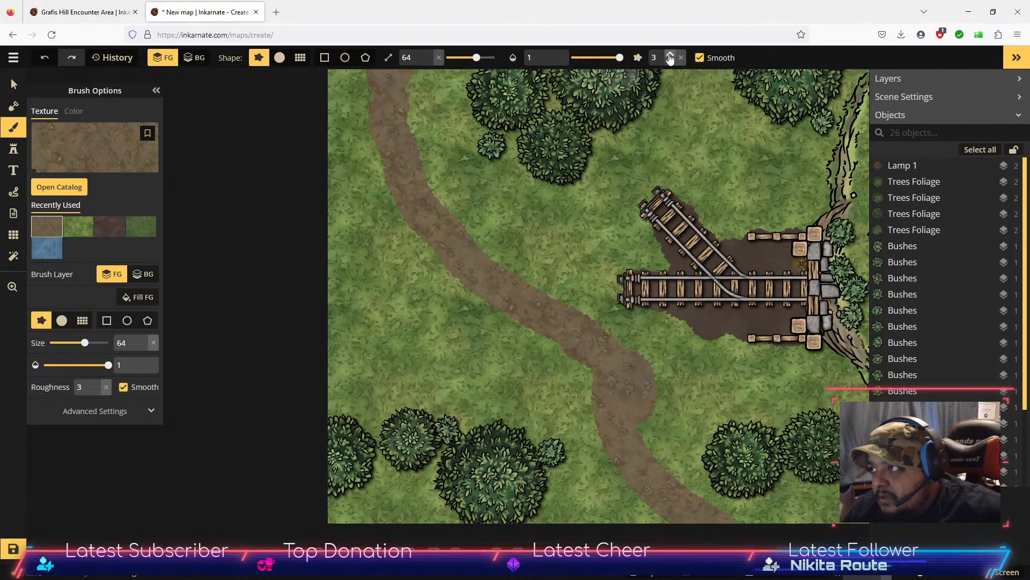
Step: Roughen the dirt path's edges at brush roughness 7, and extend the dark brown clearing around both rail ends at roughness 3 to meet the path
click(670, 55)
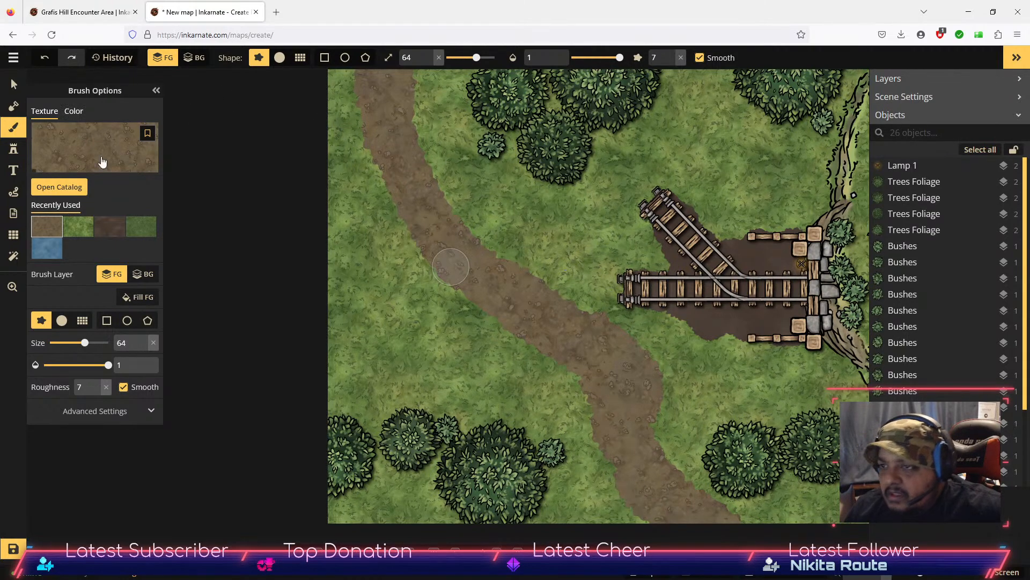
click(104, 229)
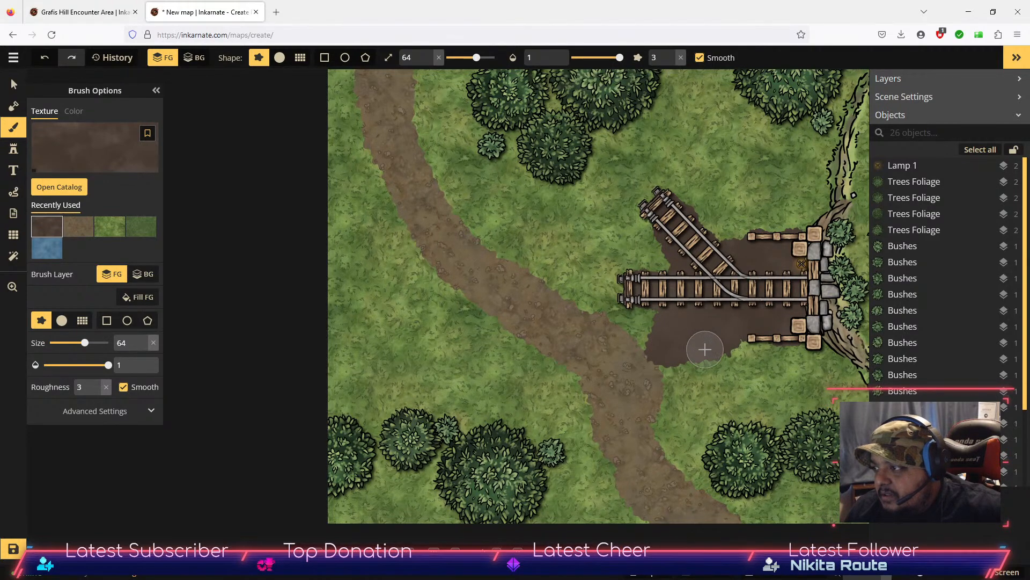
drag(662, 350, 691, 353)
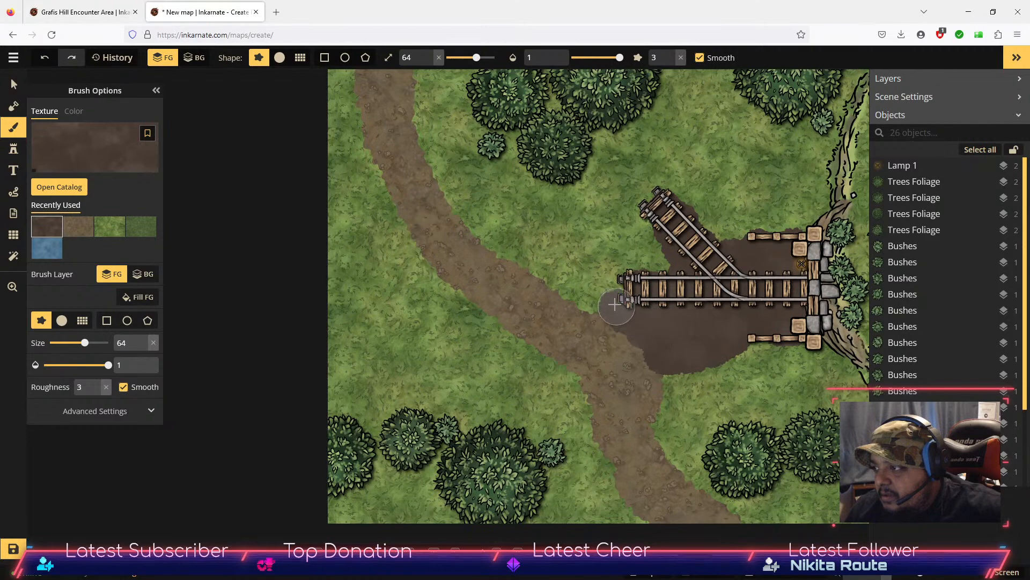
mouse_move(621, 275)
mouse_down()
mouse_move(653, 265)
mouse_move(647, 240)
mouse_move(587, 293)
mouse_move(659, 303)
mouse_move(724, 251)
mouse_move(675, 194)
mouse_move(639, 216)
mouse_move(626, 240)
mouse_move(651, 184)
mouse_move(686, 203)
mouse_move(702, 245)
mouse_move(638, 231)
mouse_move(601, 275)
mouse_move(581, 282)
mouse_up()
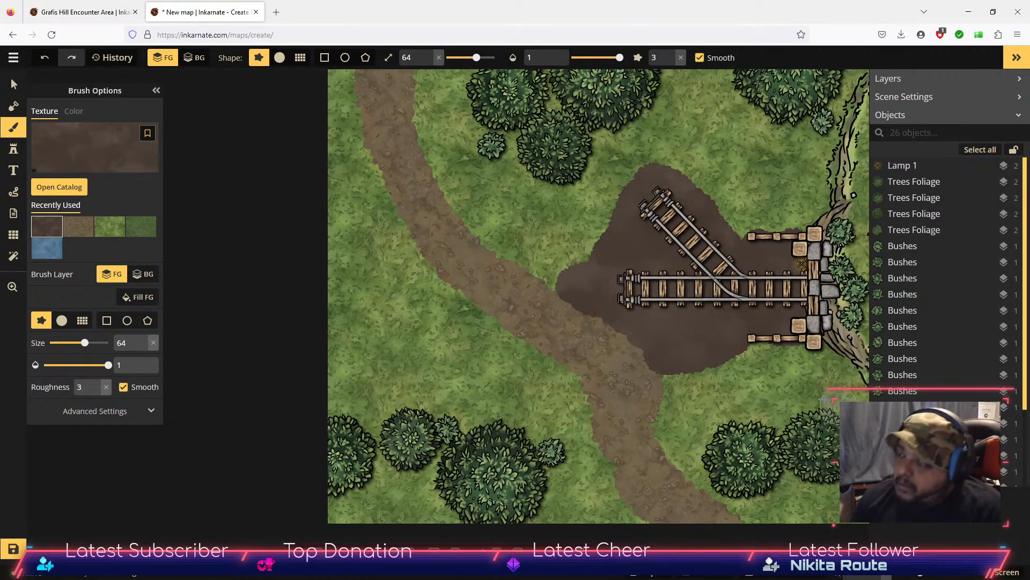
Step: Choose the Natural Stones stamp from the Core set of Watercolor Battlemaps
click(11, 152)
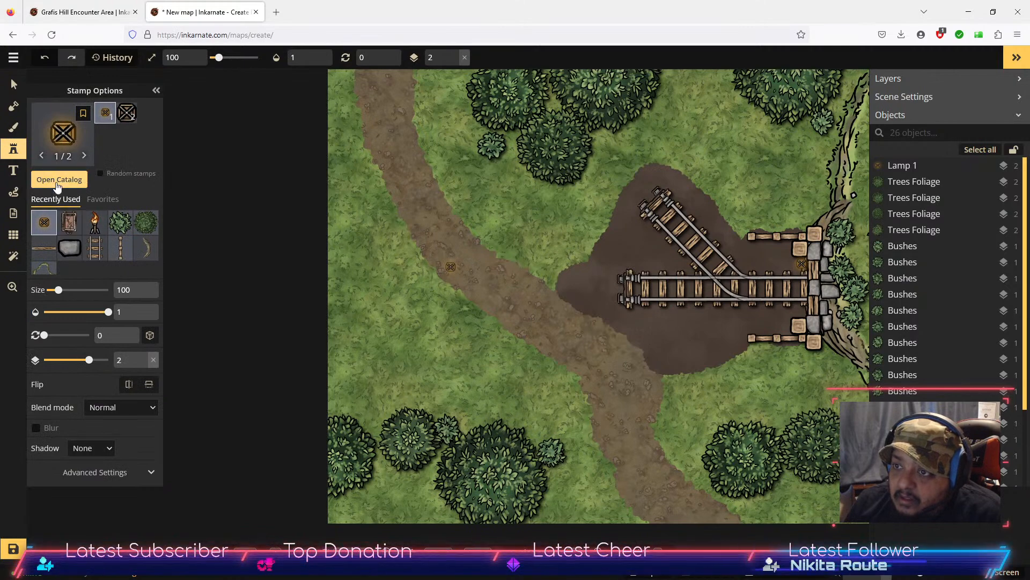
click(58, 180)
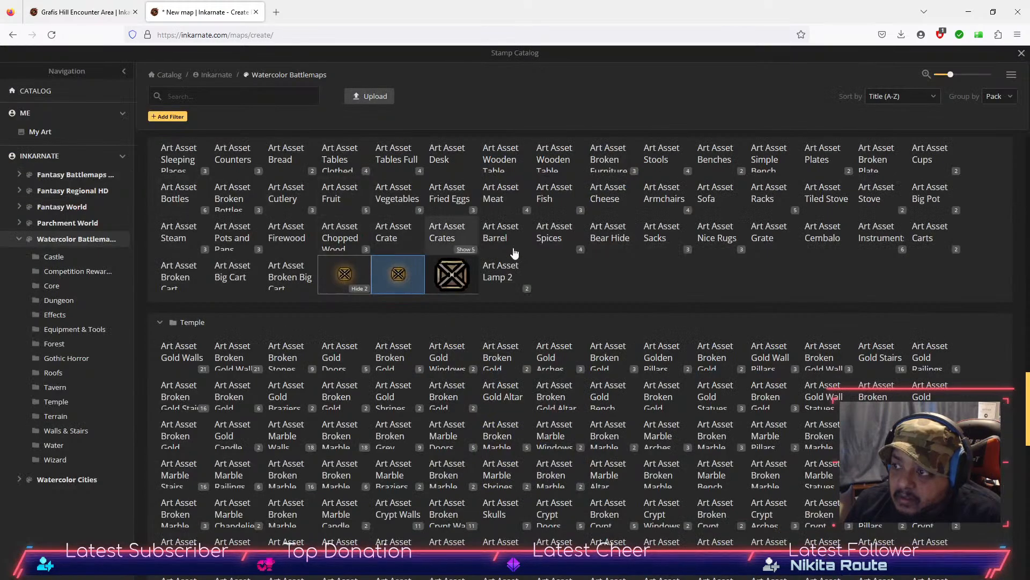
scroll(656, 233, down, 2)
scroll(655, 233, up, 3)
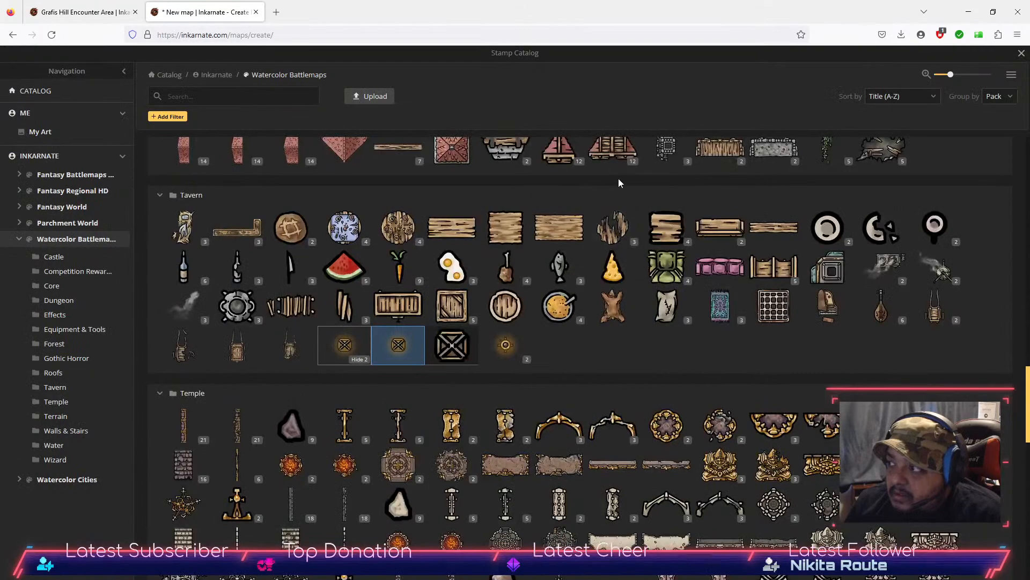
scroll(626, 184, up, 5)
scroll(588, 185, down, 10)
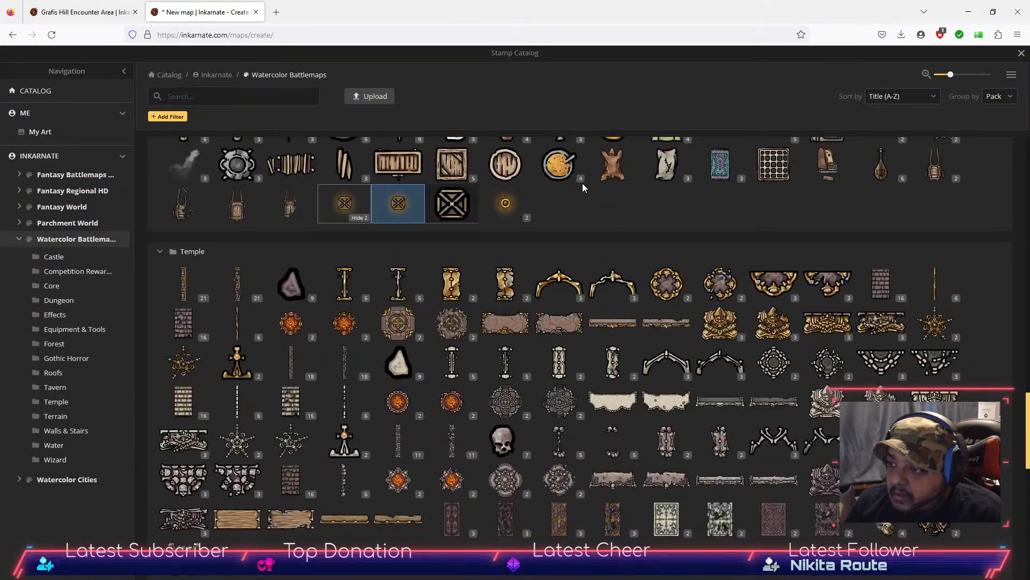
scroll(542, 197, up, 12)
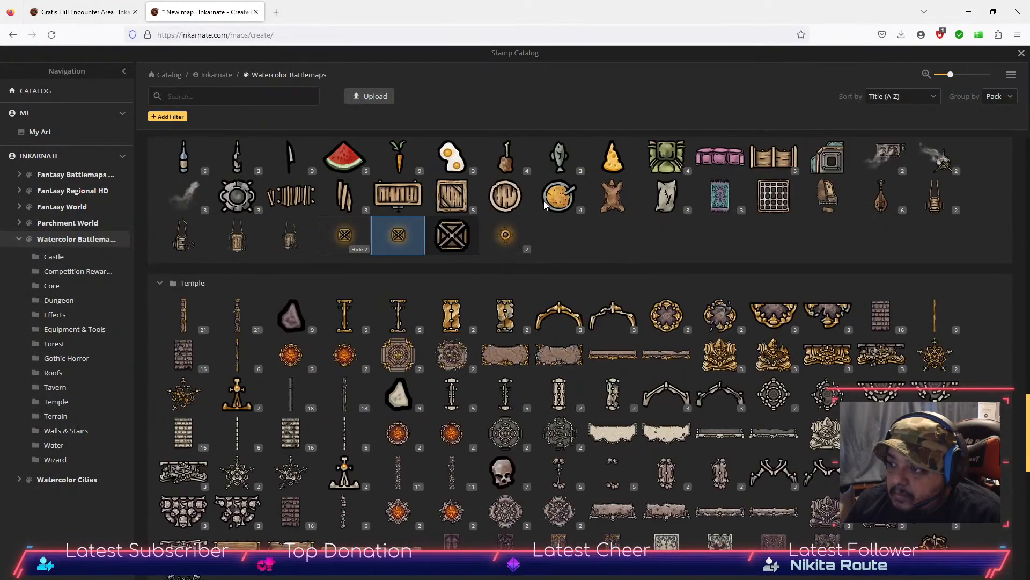
scroll(549, 199, up, 5)
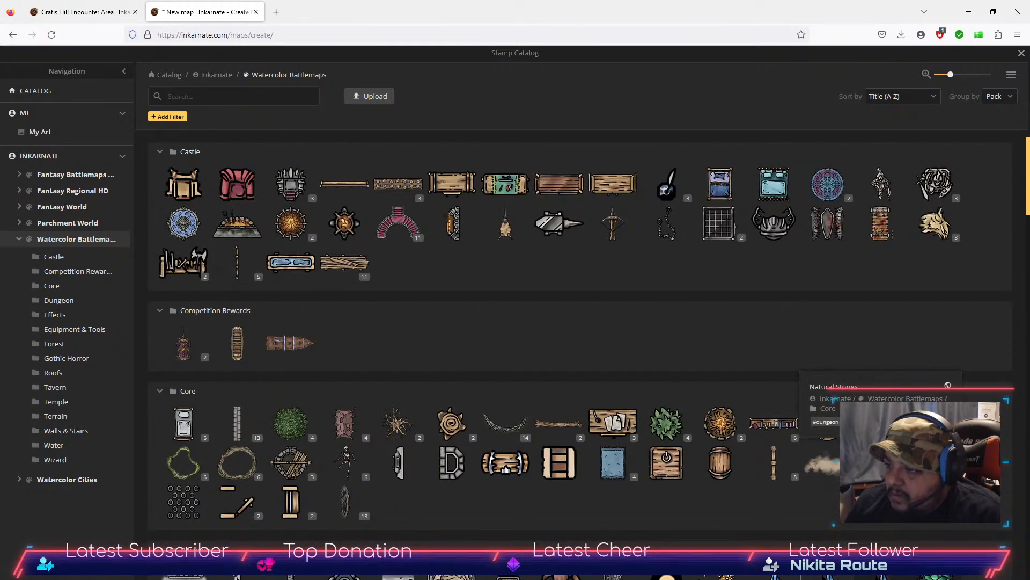
click(827, 423)
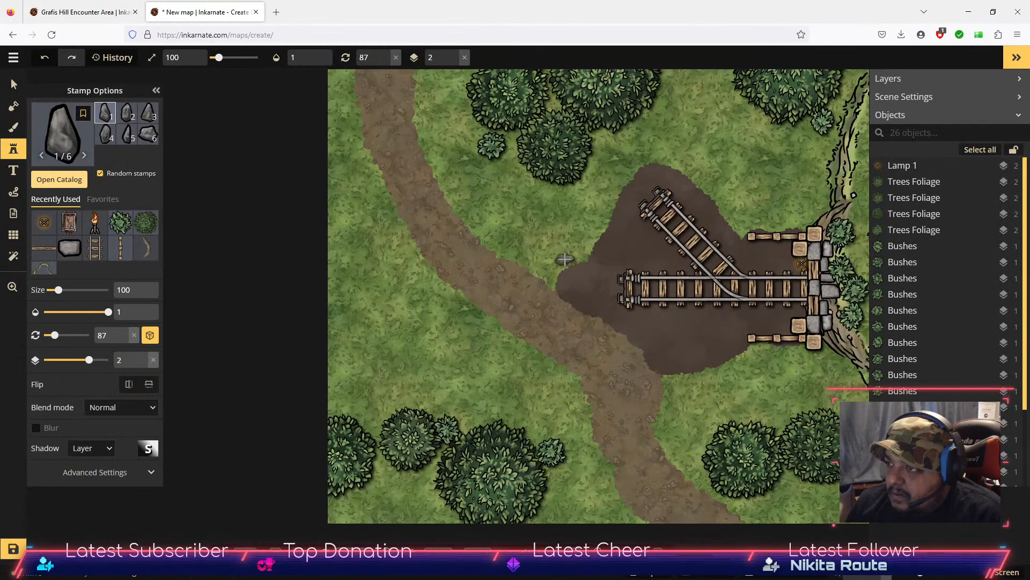
Step: Place nine Natural Stones at size 100 around the clearing's edge, mostly beyond the upper rail end, with strays near the upper fence and lower edge
click(711, 187)
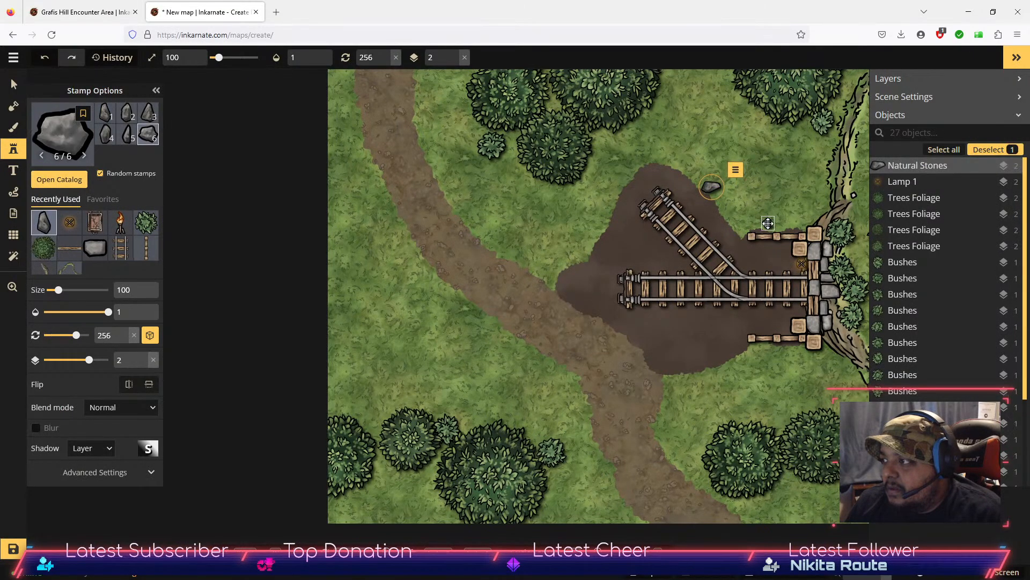
click(767, 223)
click(644, 161)
click(668, 153)
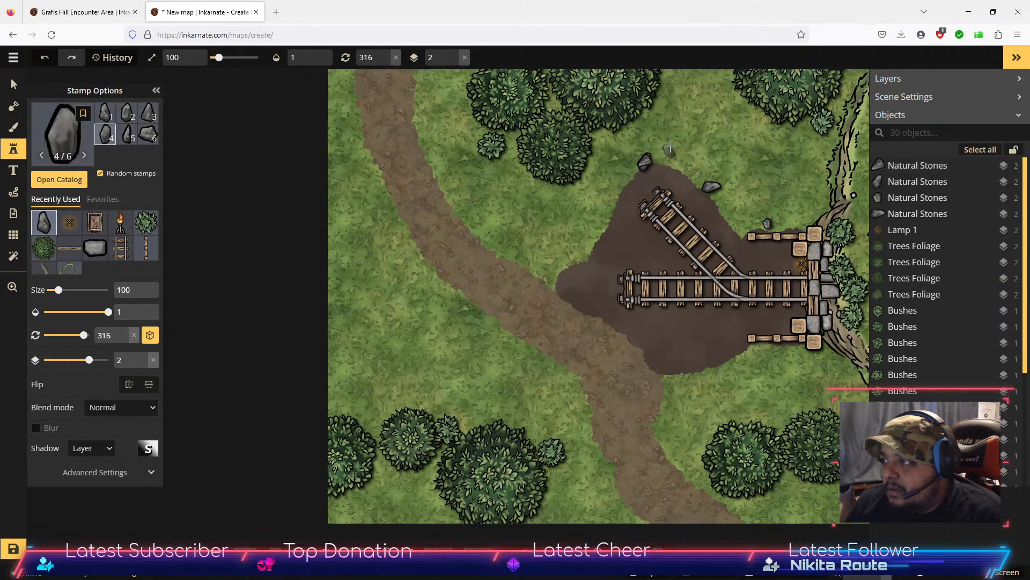
click(674, 136)
click(684, 169)
click(595, 242)
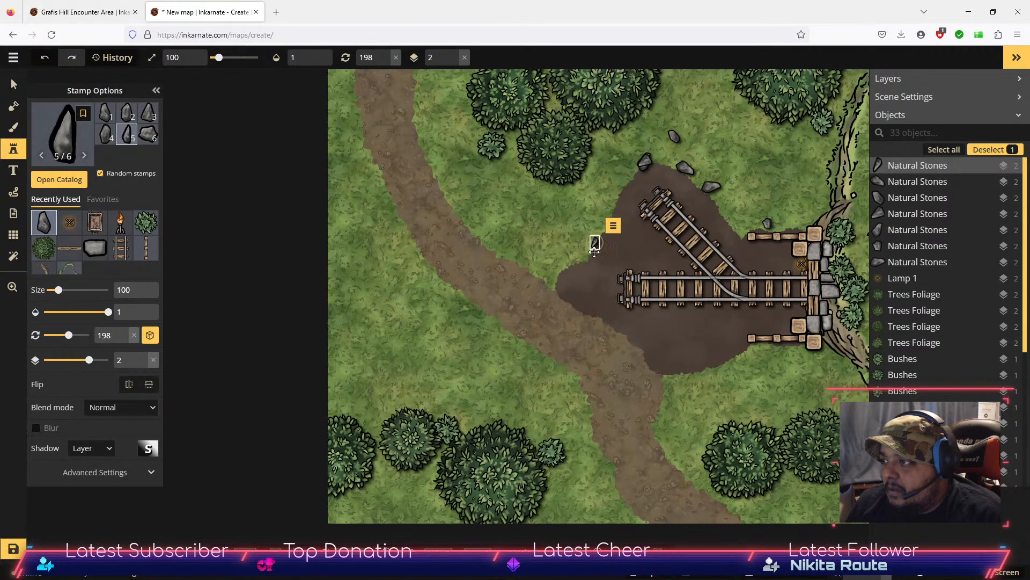
click(683, 374)
click(731, 370)
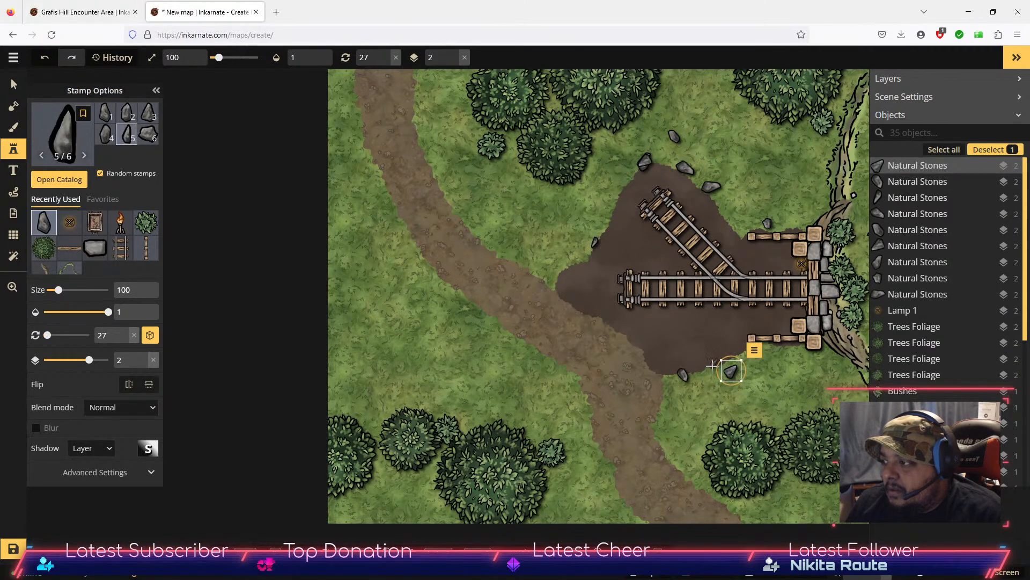
Step: Fill in the gaps between the stones beyond the upper rail end to start a rock pile
click(692, 141)
click(703, 159)
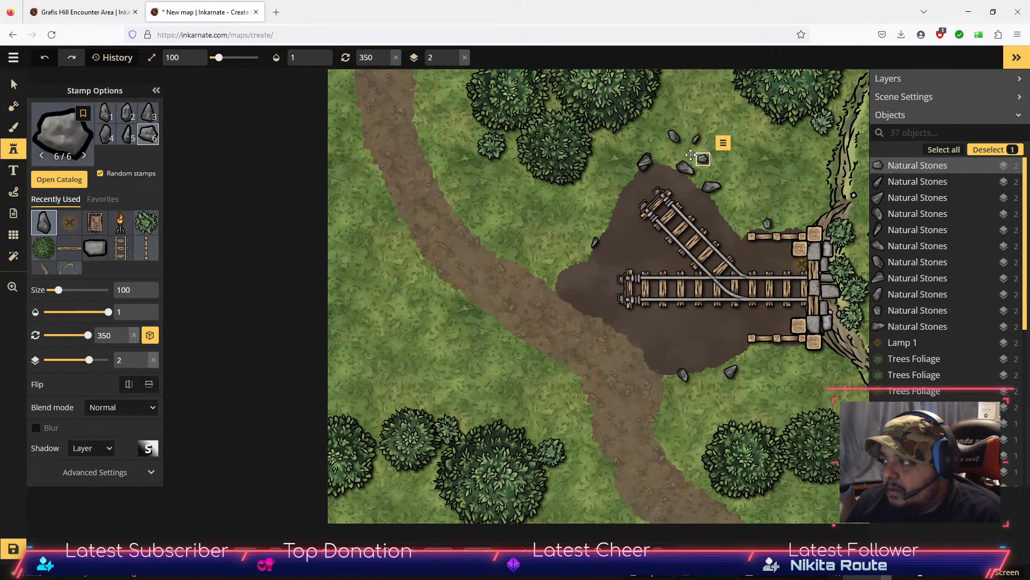
click(669, 159)
click(688, 155)
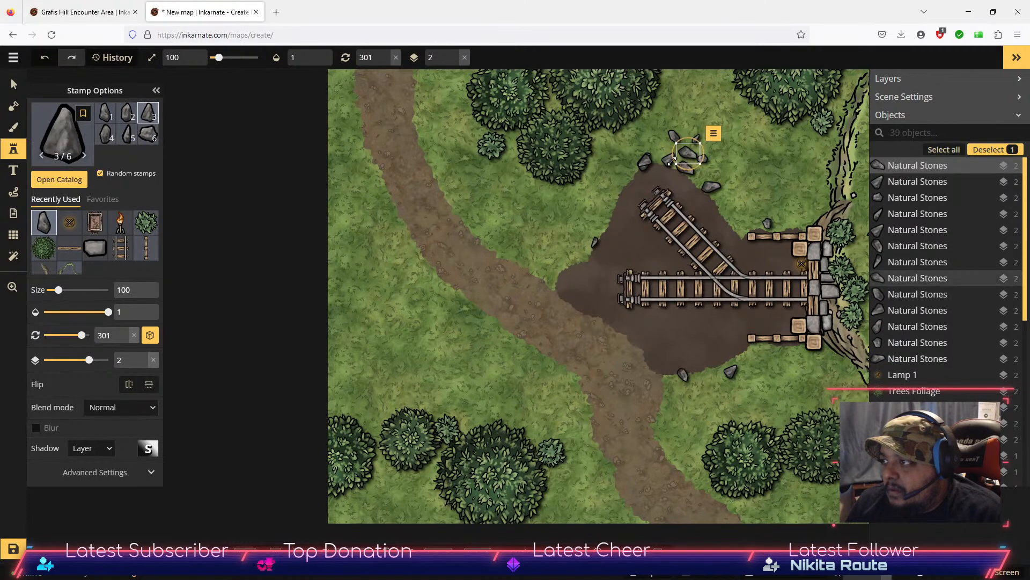
click(674, 138)
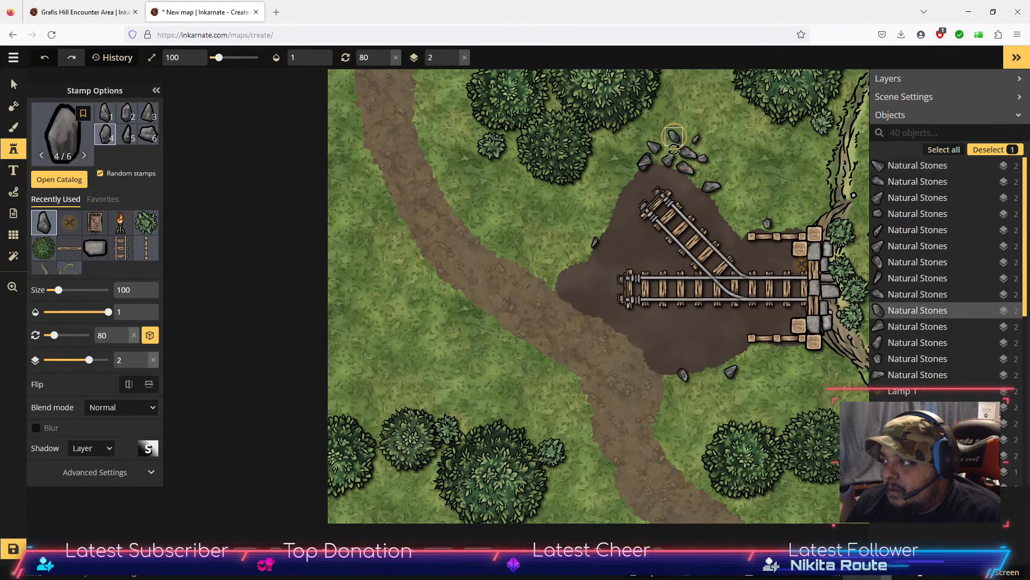
click(711, 179)
click(723, 205)
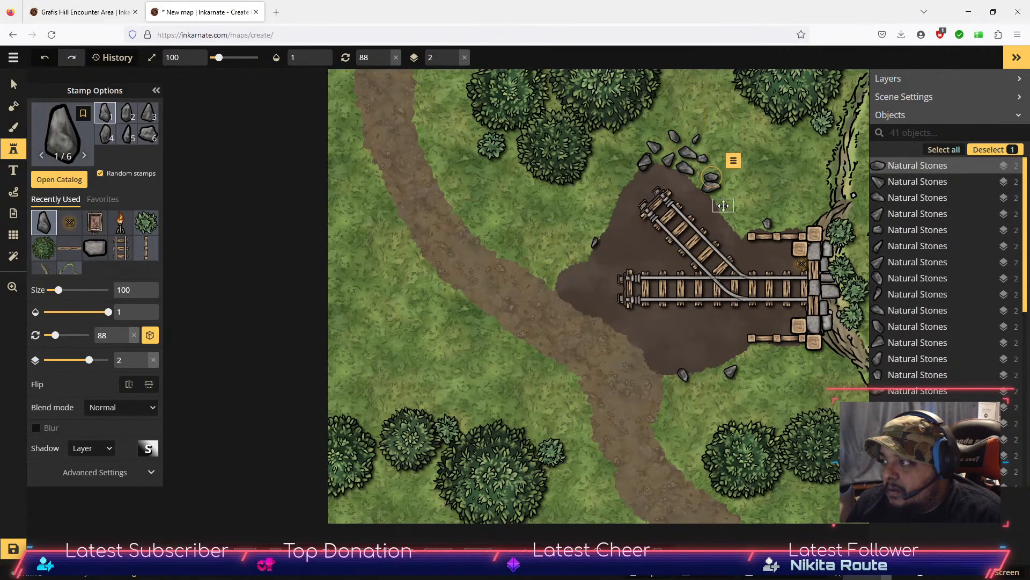
Step: Spread the rock pile along the clearing's upper edge, towards the trees on one side and the upper fence on the other
click(732, 159)
click(624, 153)
click(623, 173)
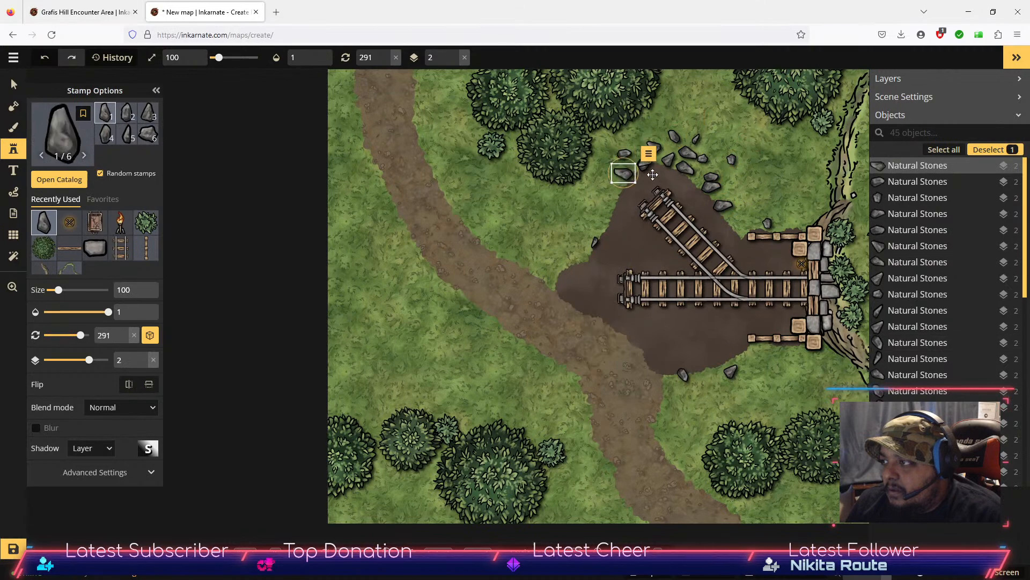
click(723, 195)
click(731, 214)
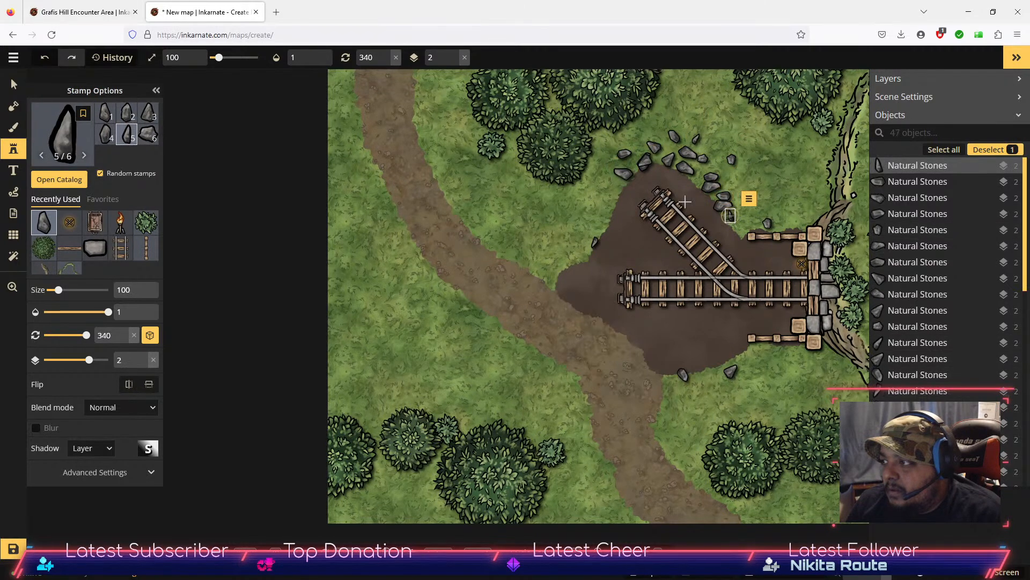
click(633, 164)
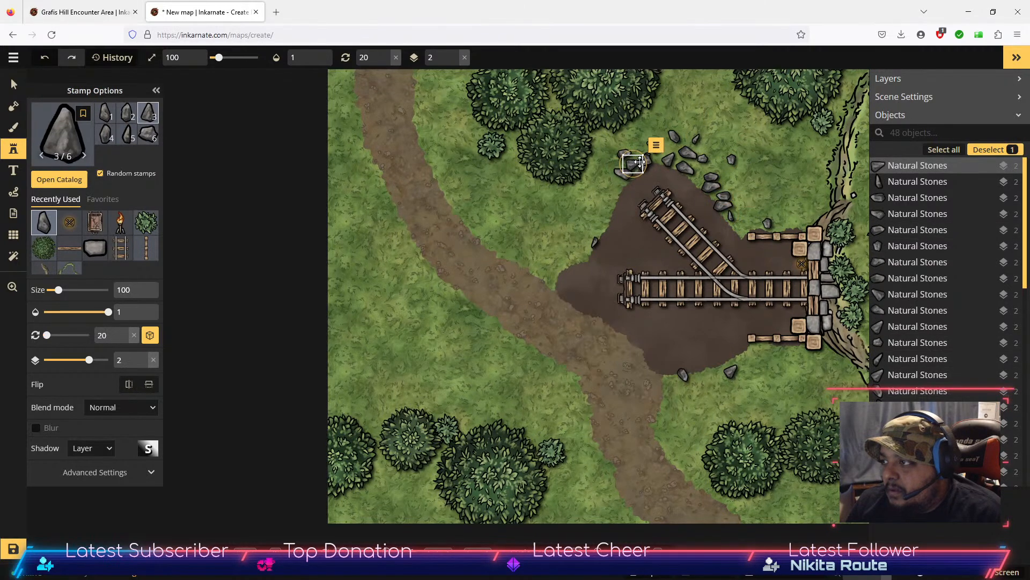
click(700, 167)
click(696, 187)
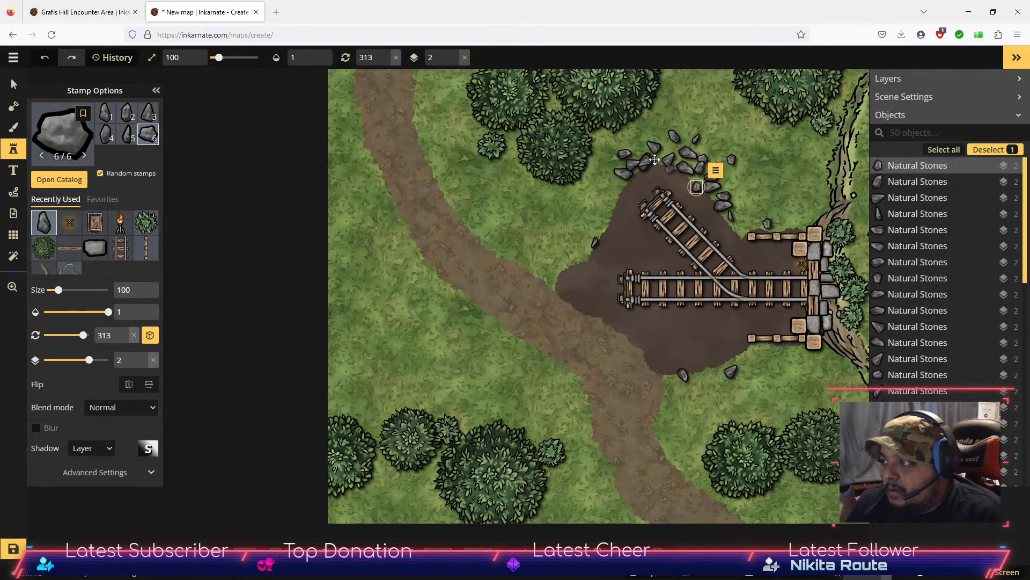
Step: Thicken the middle of the rock pile with more Natural Stones, reaching back onto the grass between the tree groups
click(665, 130)
click(667, 149)
click(689, 118)
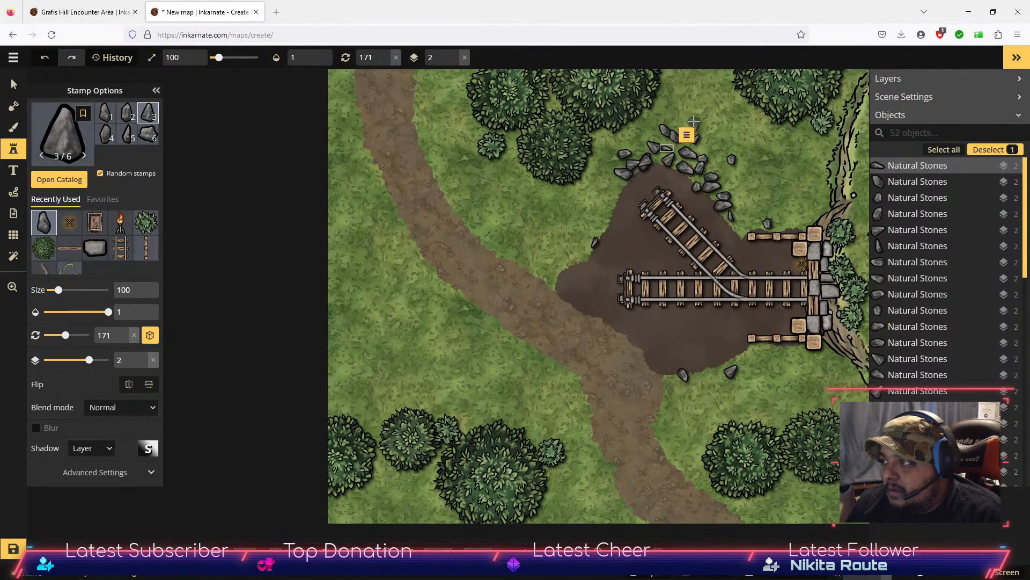
click(652, 118)
click(639, 144)
click(710, 143)
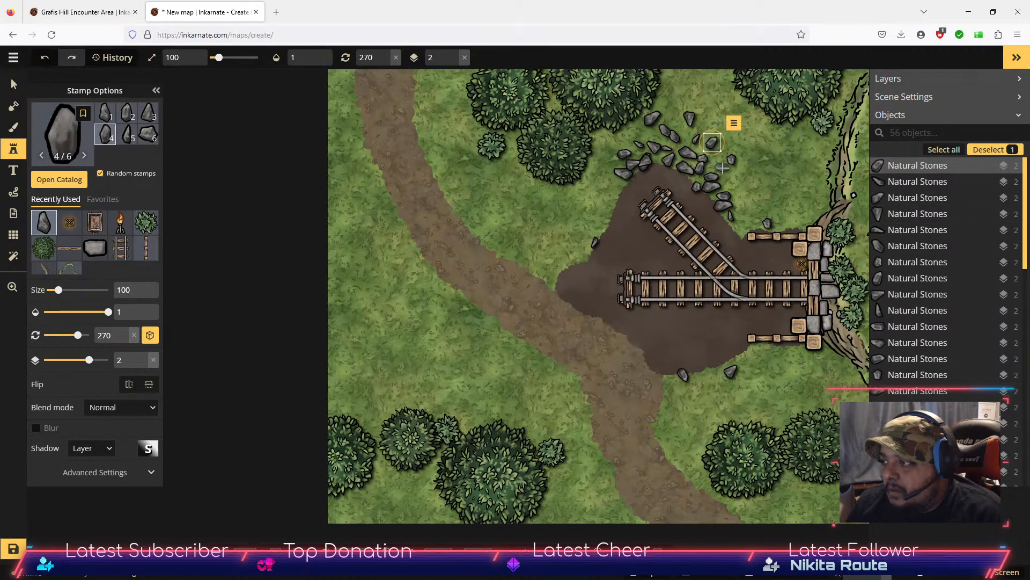
click(719, 165)
click(682, 138)
click(674, 129)
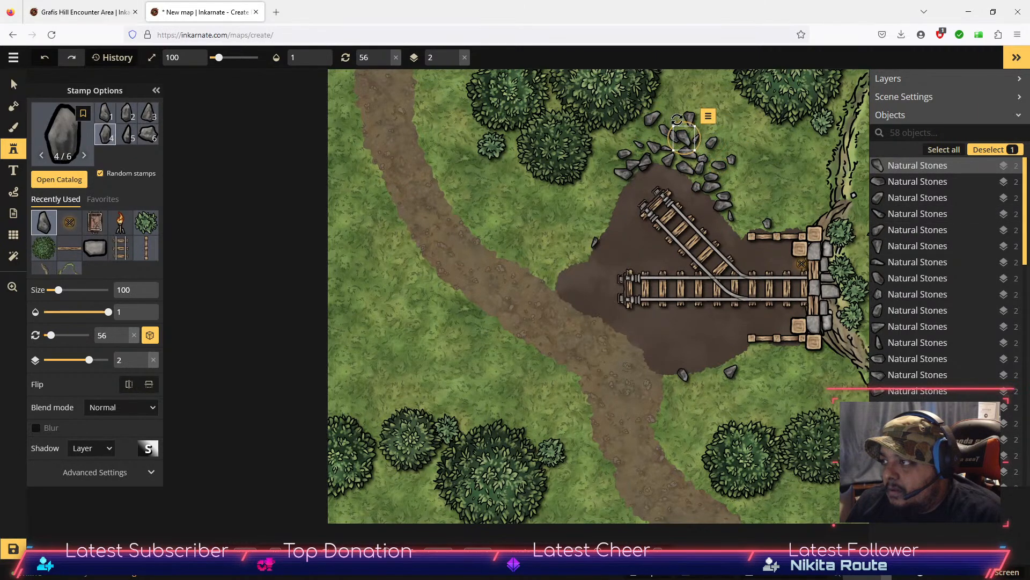
click(652, 135)
click(653, 135)
Step: Continue the rock pile down towards the upper fence and up into the gap between the two upper tree groups
click(731, 180)
click(746, 200)
click(741, 217)
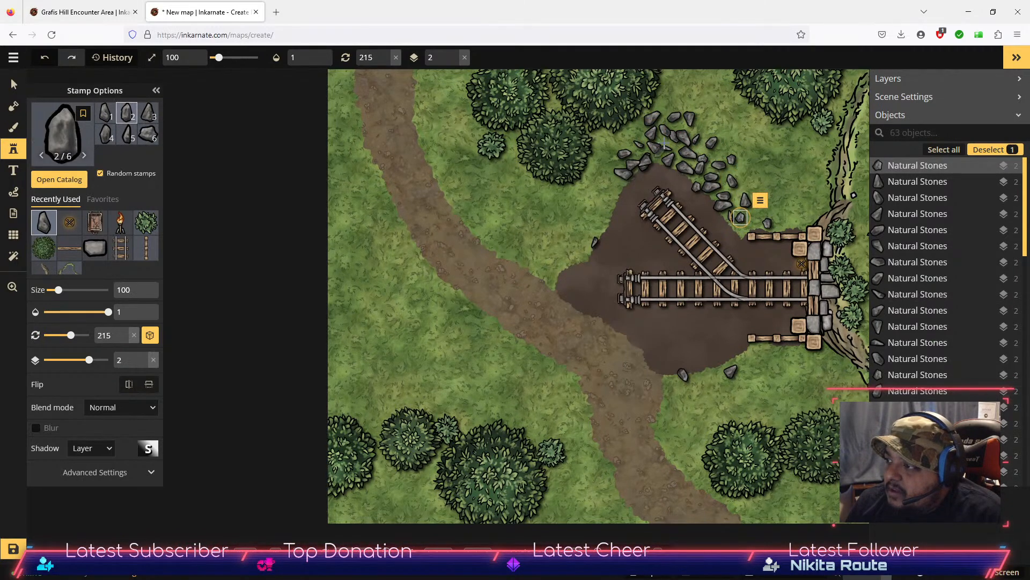
click(700, 131)
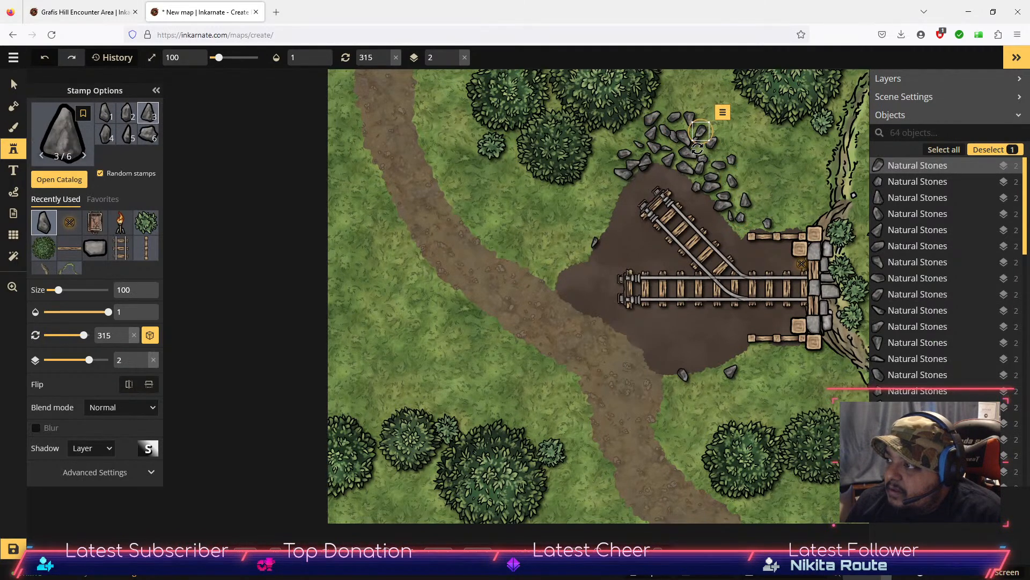
click(701, 150)
click(710, 106)
click(694, 98)
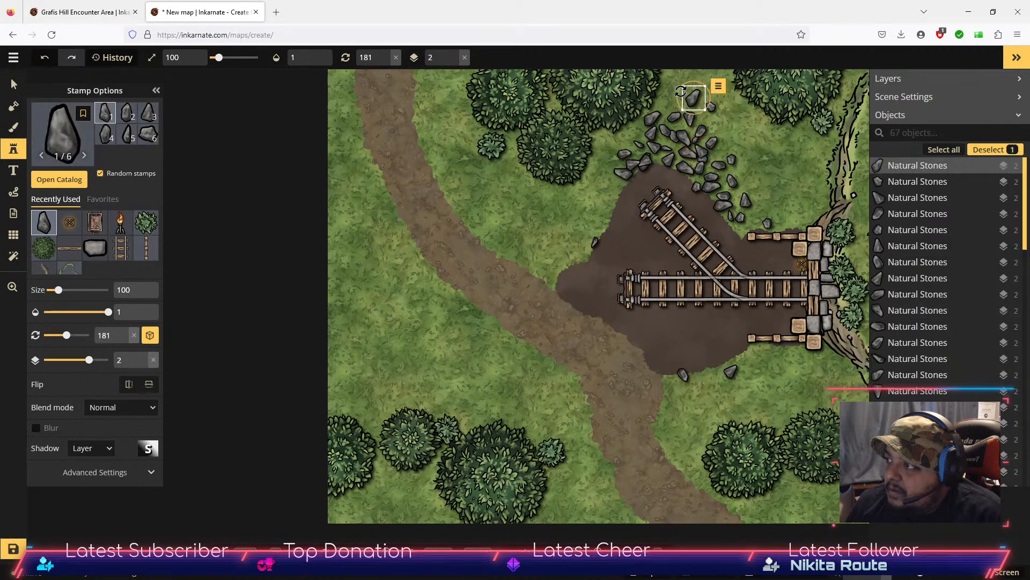
click(661, 106)
Step: Add three Natural Stones on layer 1 along the rock pile's outer edge, on the side facing the cliff
key(Escape)
click(728, 132)
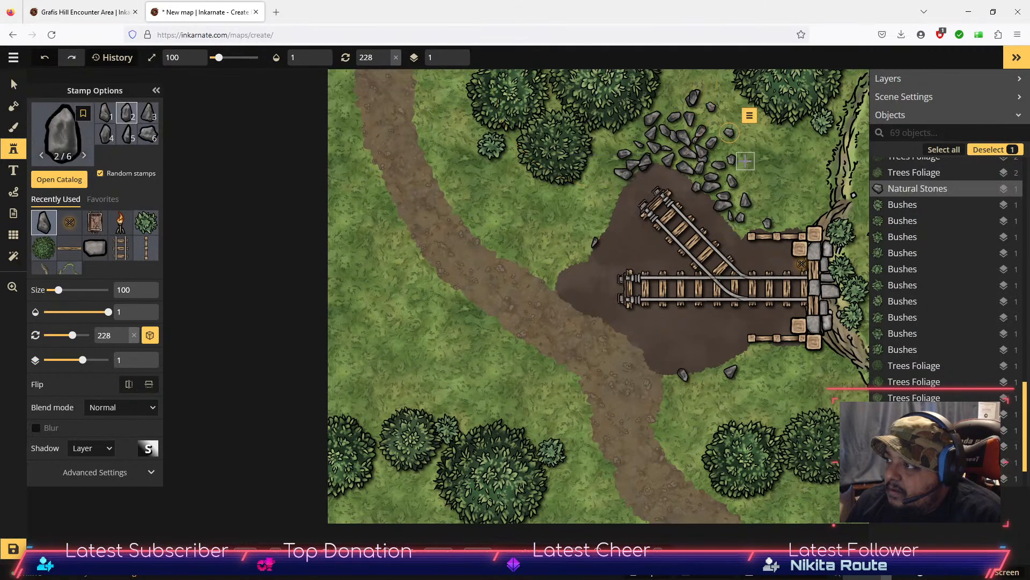
click(746, 161)
click(743, 184)
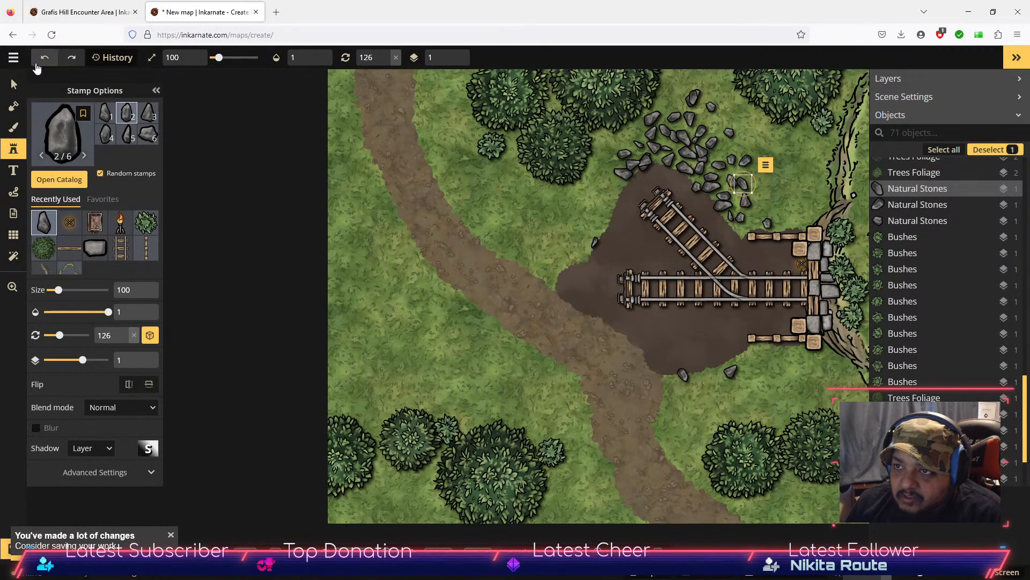
Step: Save the map under the name "Mine Entrance"
click(15, 85)
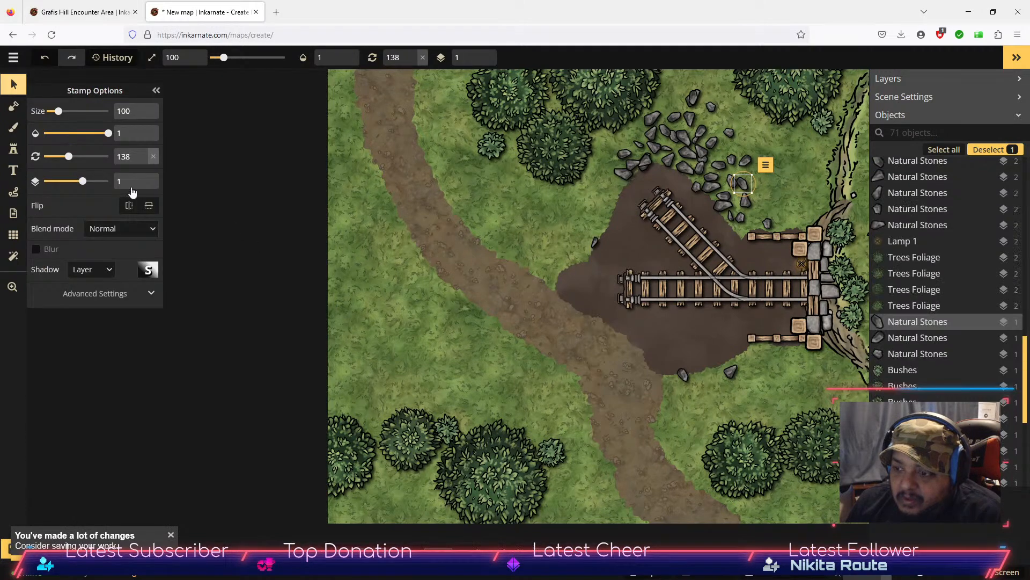
click(173, 536)
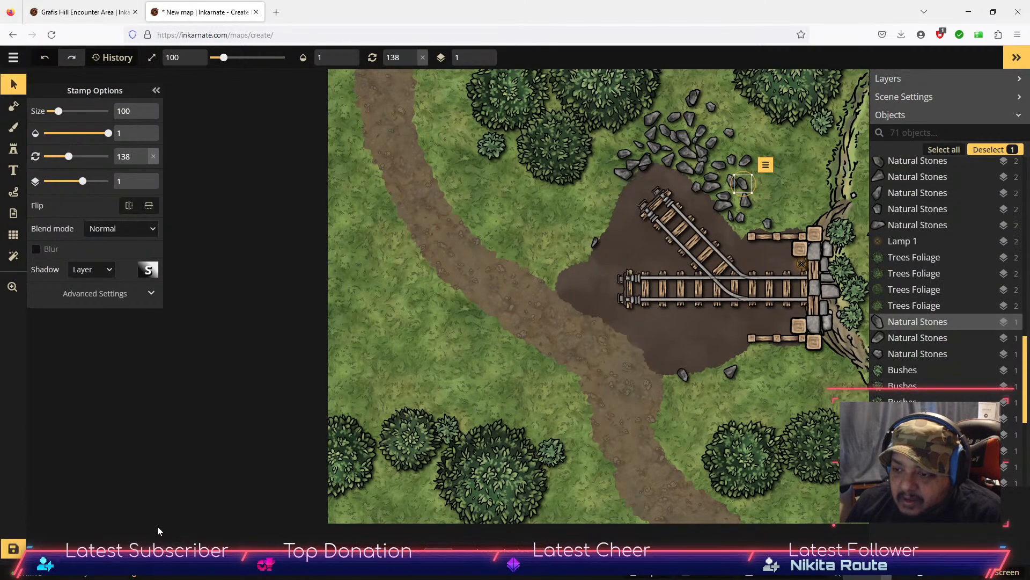
click(21, 546)
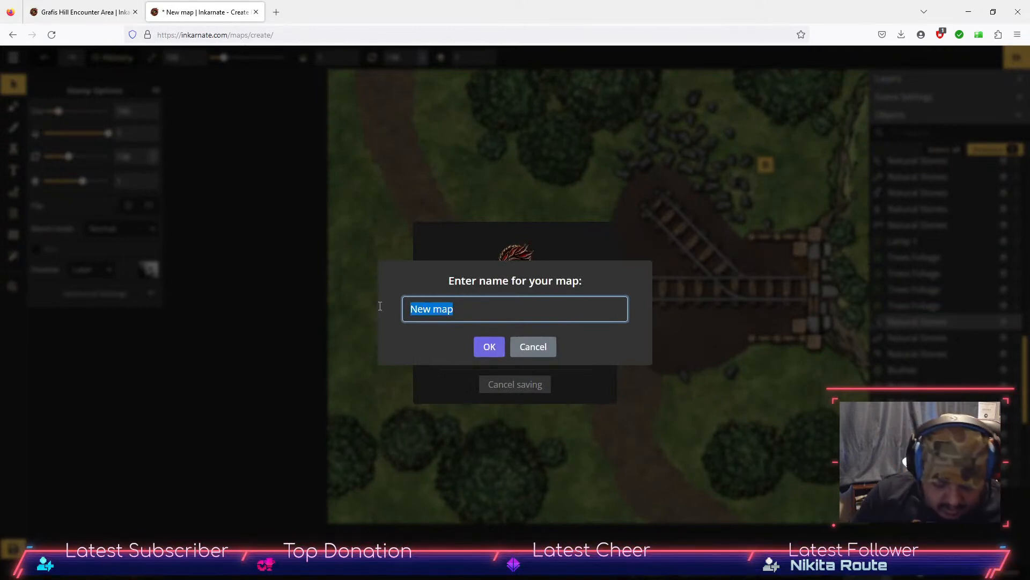
text(Mine Entr)
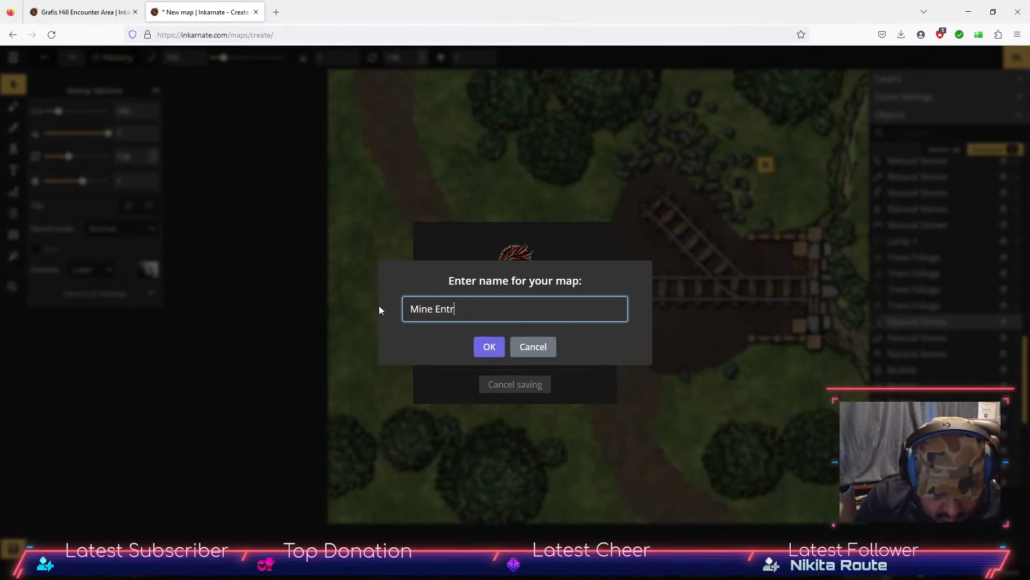
text(ance)
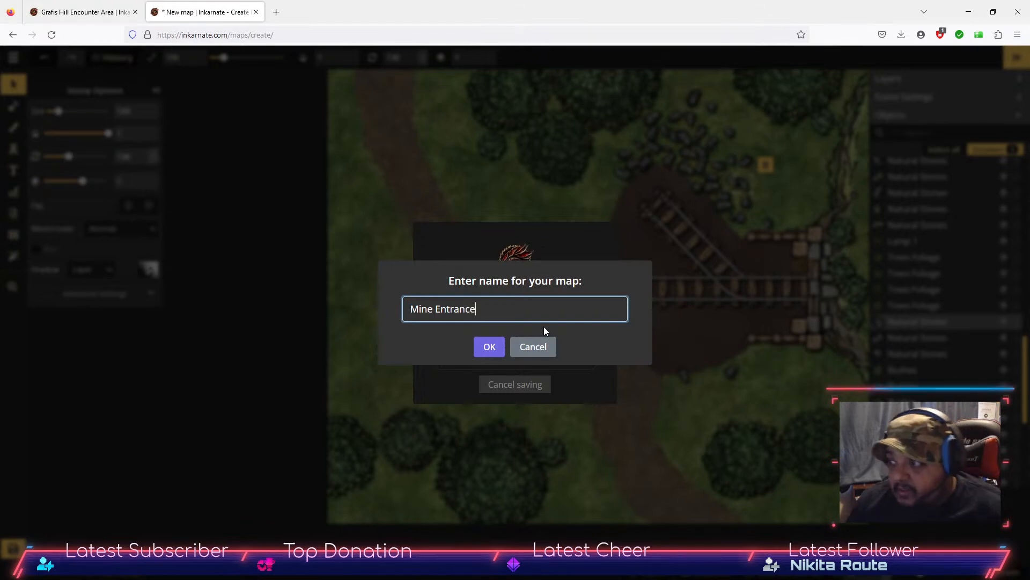
click(482, 352)
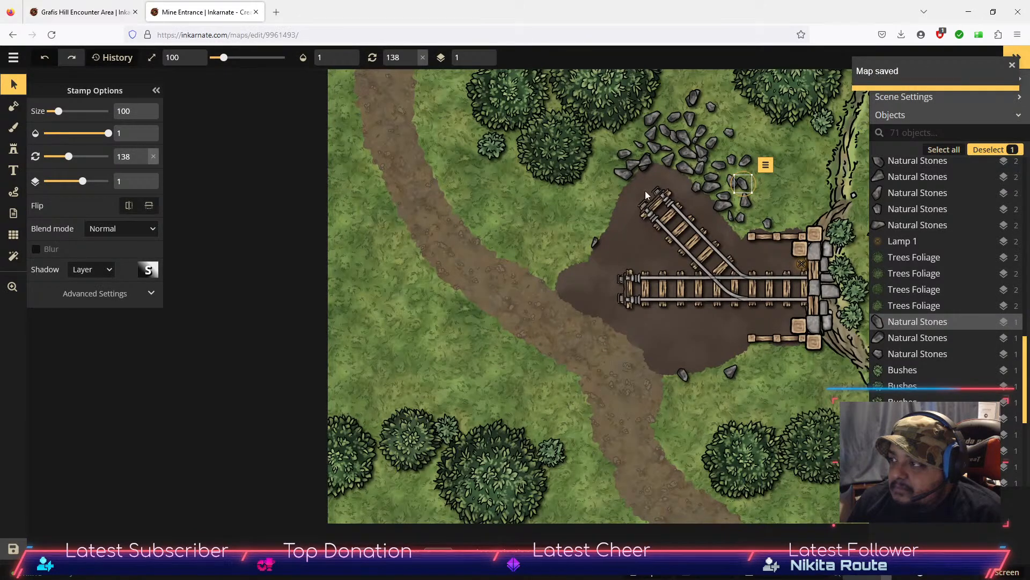
Step: Paint sparse pebbles over the rock pile and dirt clearing with the transparent speck texture from the Watercolor Battlemaps Textures group
click(14, 128)
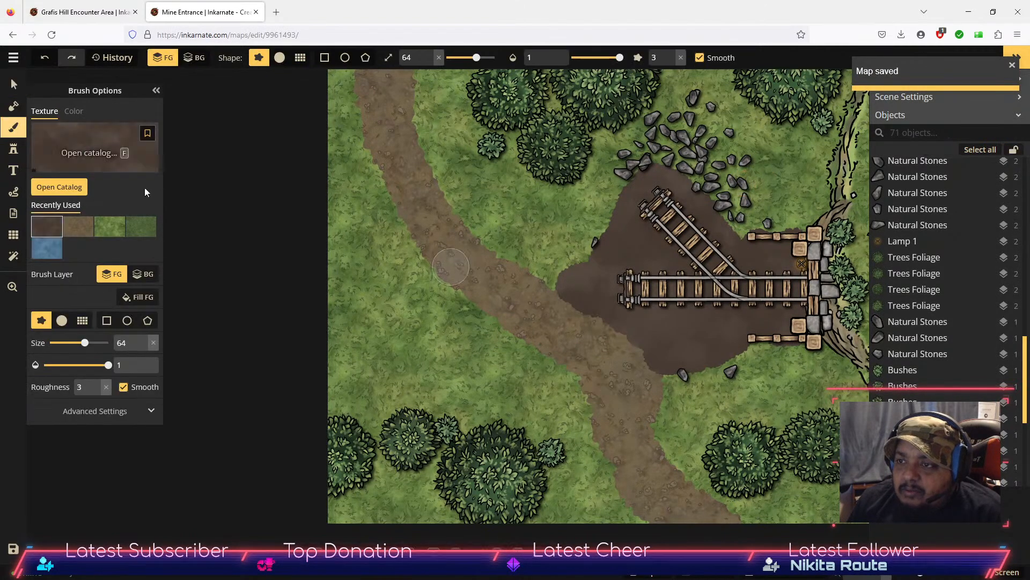
click(59, 187)
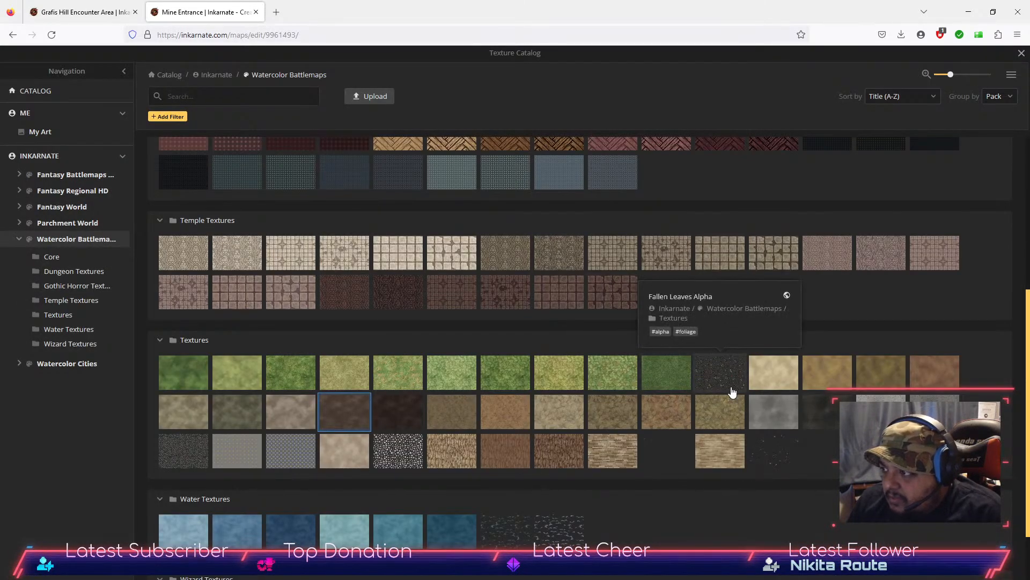
click(670, 449)
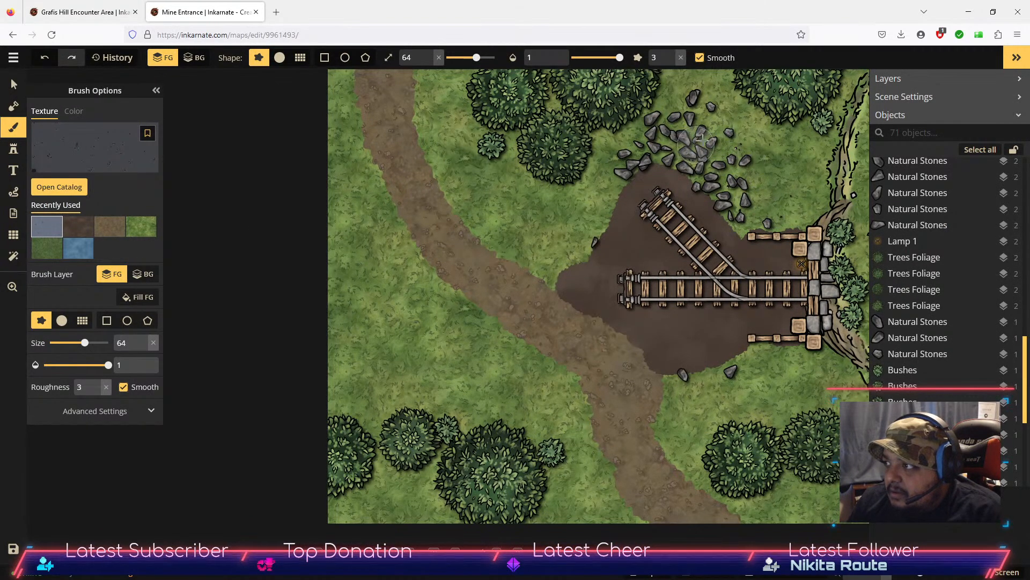
mouse_move(663, 148)
mouse_down()
mouse_move(665, 175)
mouse_move(688, 179)
mouse_move(719, 228)
mouse_move(704, 231)
mouse_move(665, 190)
mouse_move(626, 221)
mouse_move(679, 250)
mouse_move(666, 267)
mouse_move(615, 264)
mouse_move(603, 297)
mouse_move(676, 335)
mouse_move(779, 333)
mouse_move(663, 336)
mouse_move(589, 276)
mouse_move(614, 268)
mouse_move(672, 328)
mouse_move(745, 333)
mouse_move(762, 252)
mouse_move(770, 273)
mouse_up()
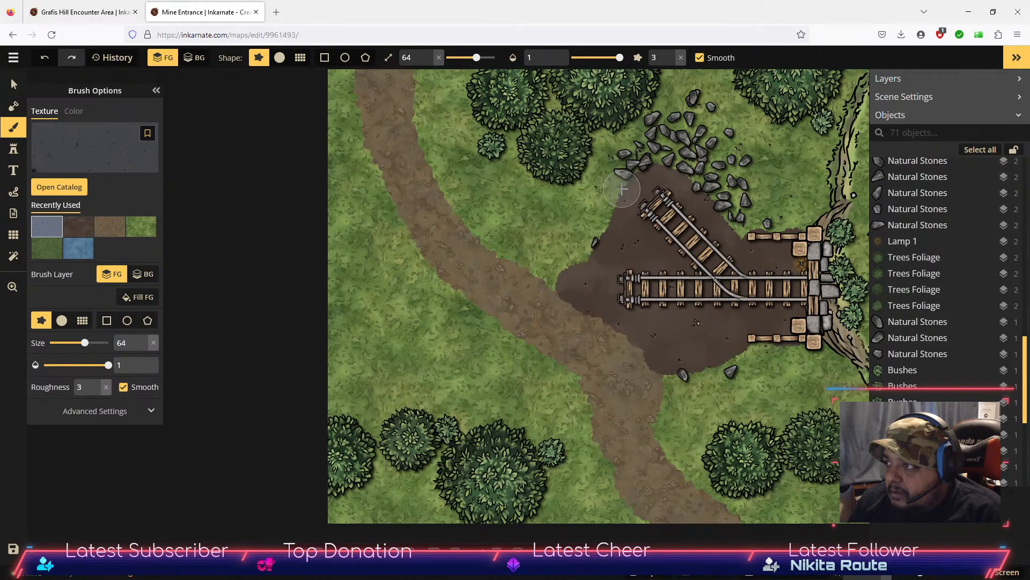
Step: Find a denser rubble texture and choose the transparent debris texture in the Textures group of the Watercolor Cities pack
click(65, 191)
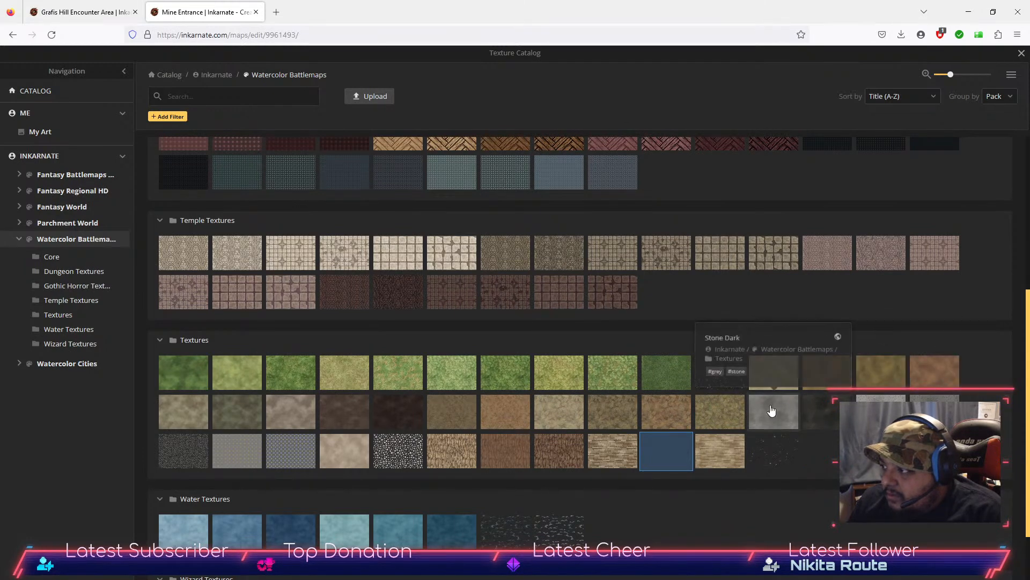
scroll(413, 401, down, 1)
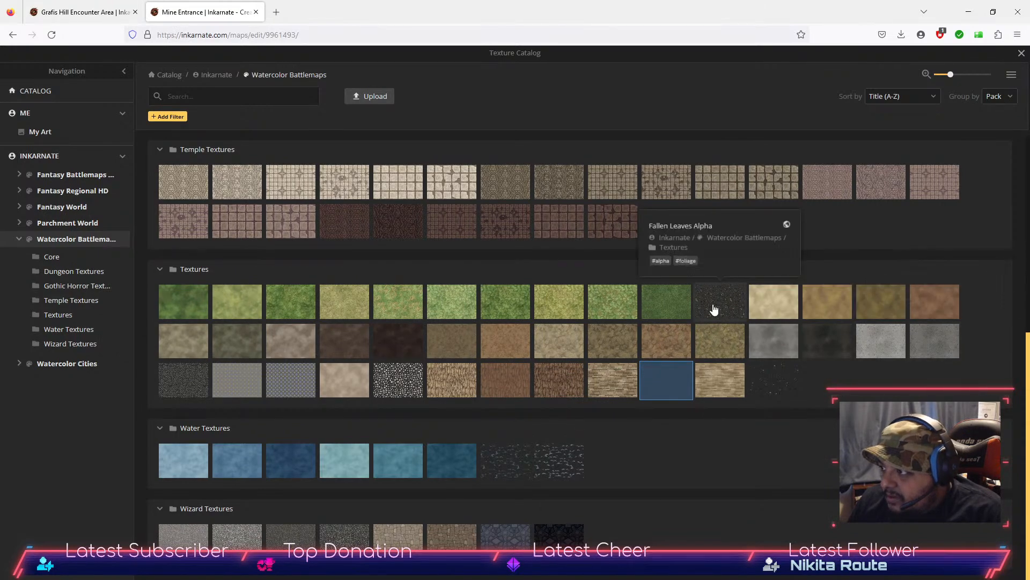
scroll(457, 333, up, 3)
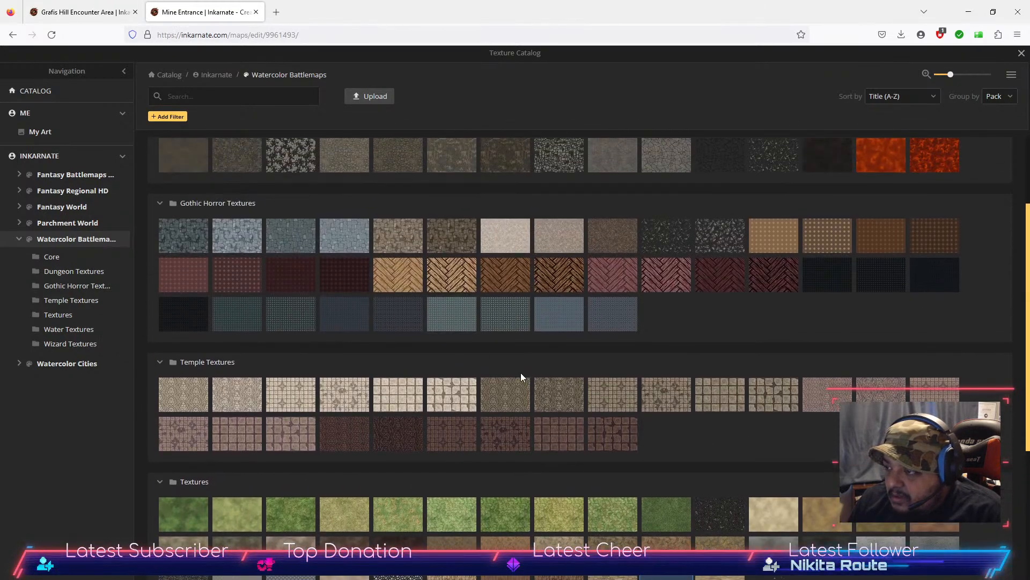
scroll(539, 371, up, 3)
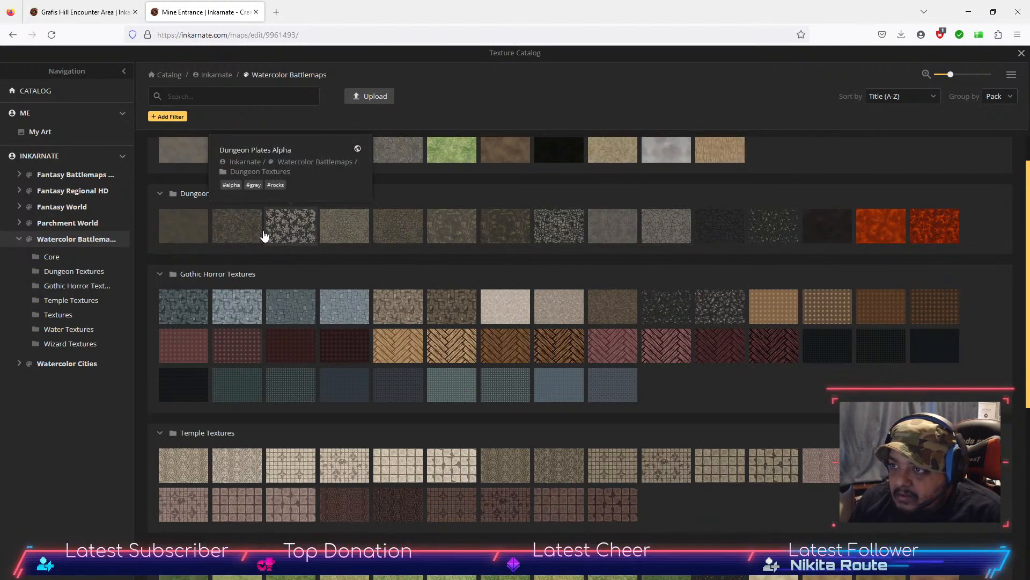
scroll(488, 295, up, 1)
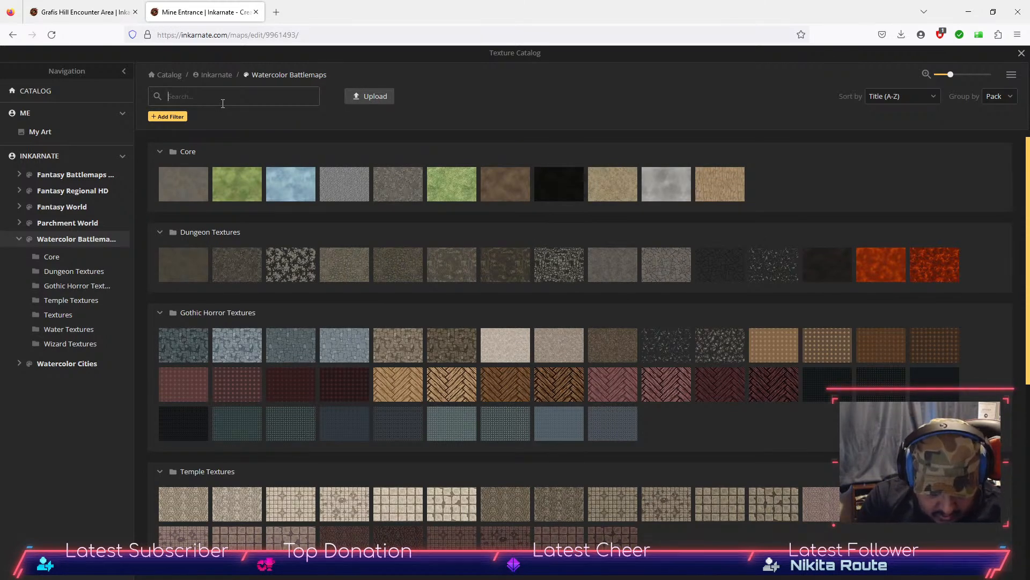
text(ris)
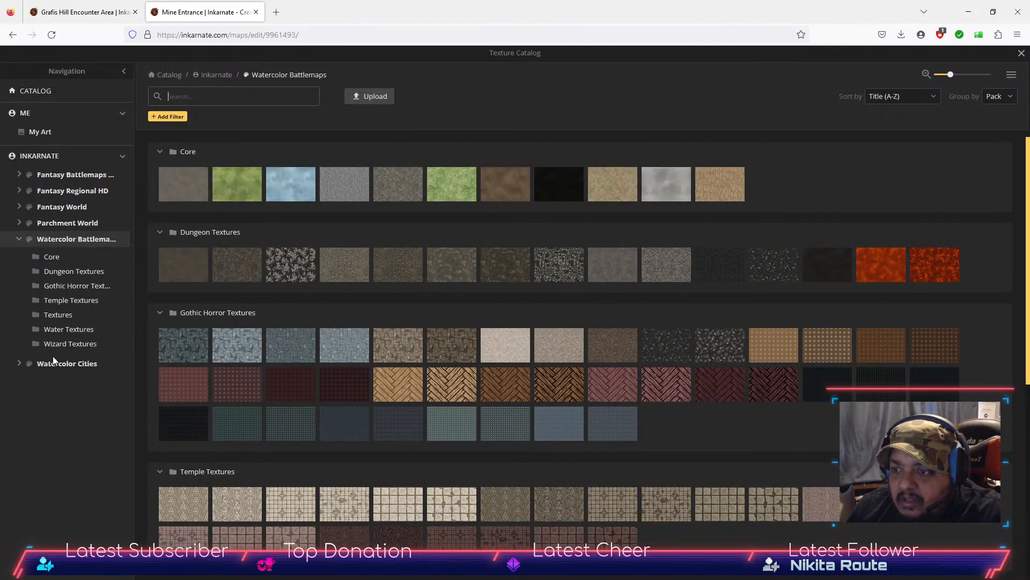
click(19, 364)
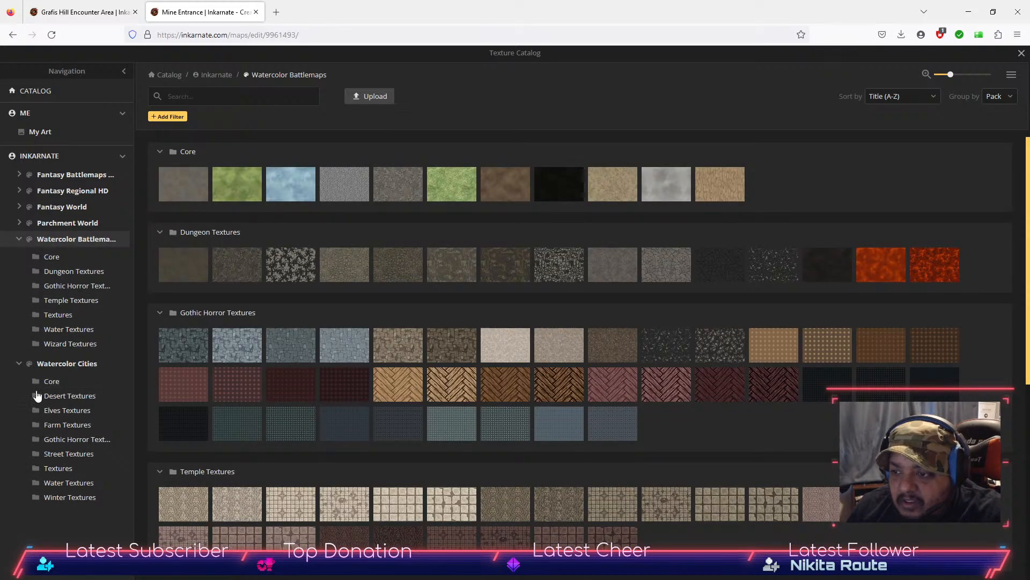
click(69, 367)
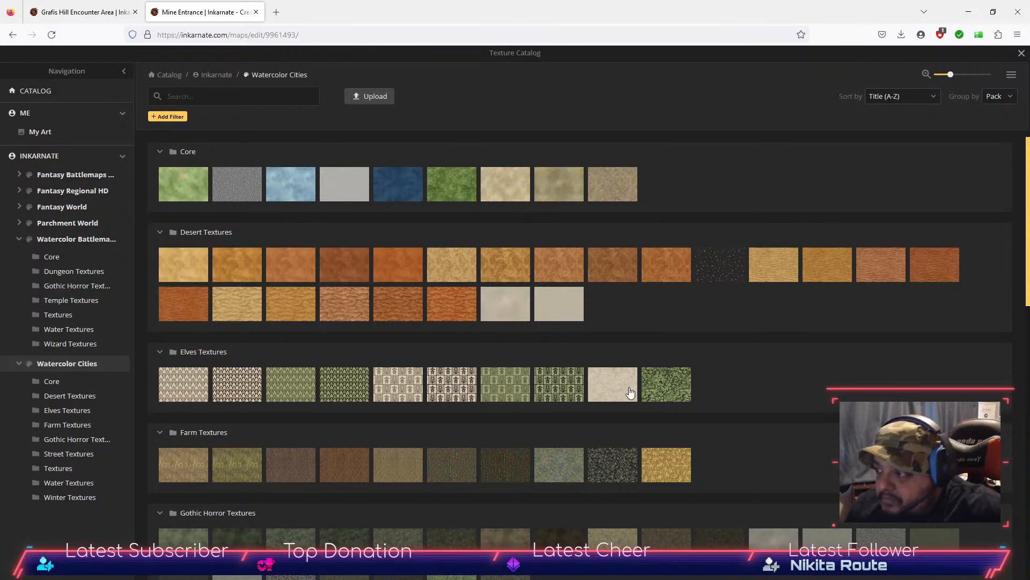
scroll(671, 361, down, 4)
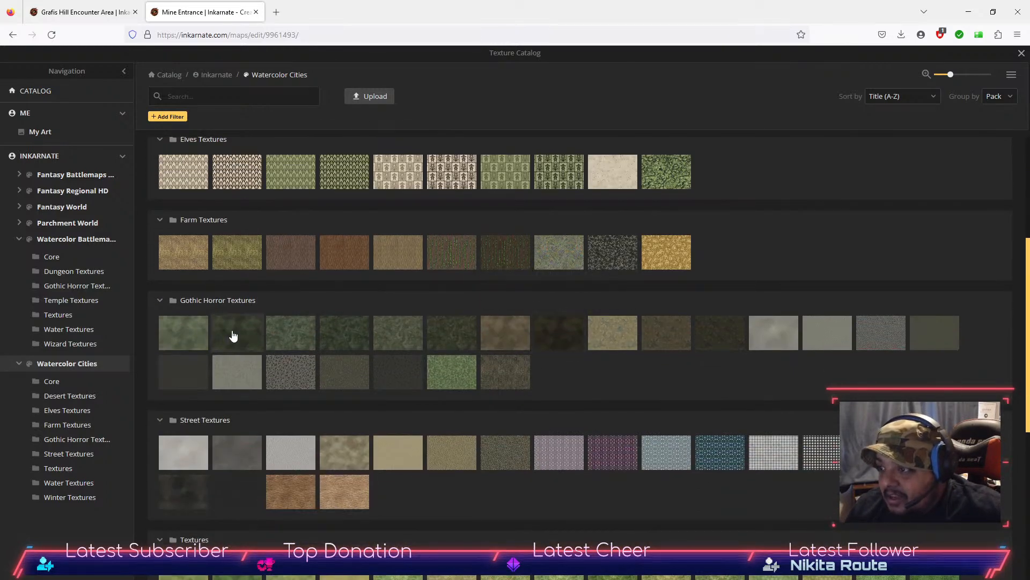
scroll(914, 337, down, 5)
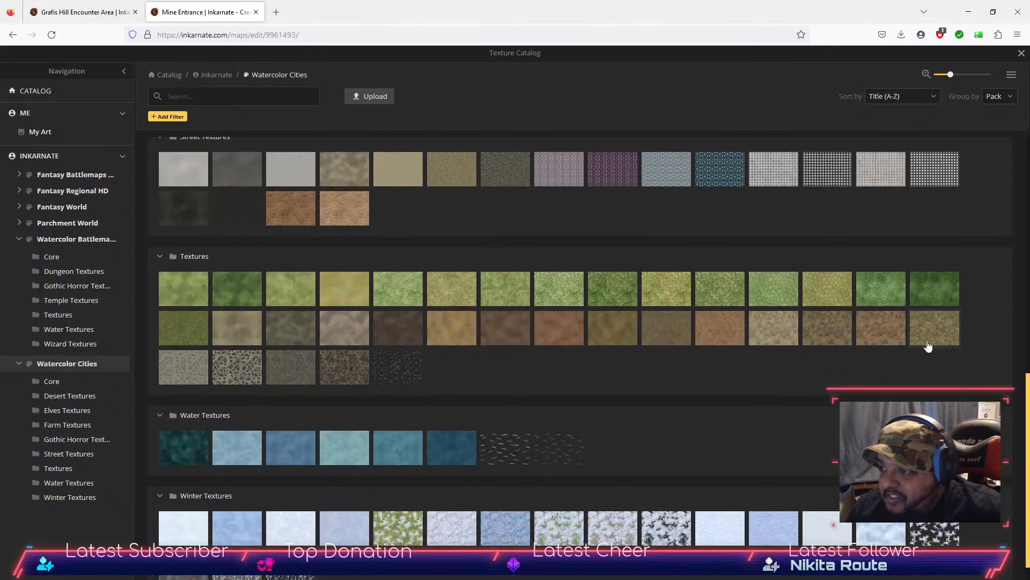
click(407, 375)
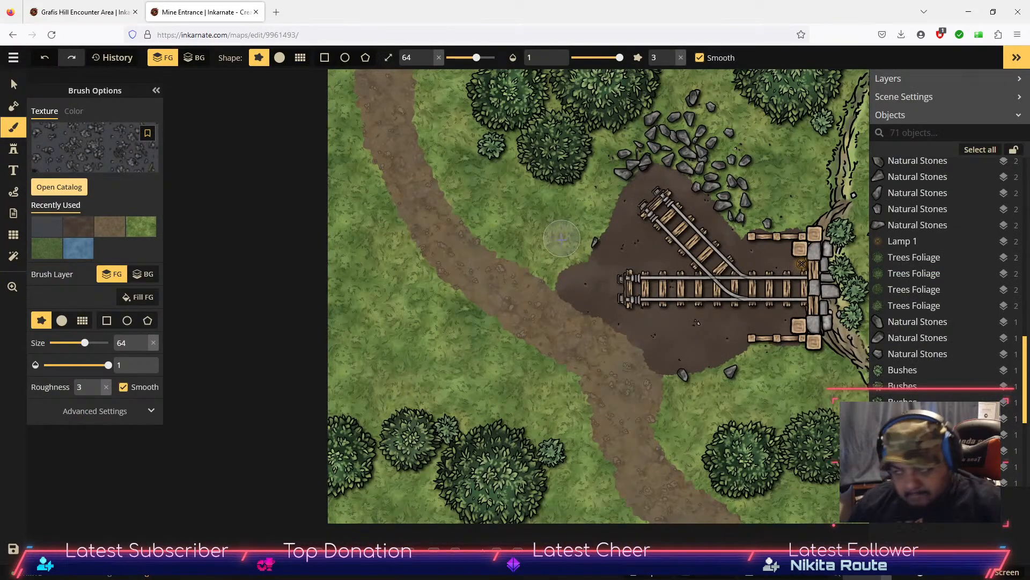
Step: Try painting the transparent debris along the clearing's path-side edge and below the rails, and undo the strokes
mouse_move(573, 250)
mouse_down()
mouse_move(569, 260)
mouse_move(591, 289)
mouse_move(691, 347)
mouse_move(724, 329)
mouse_move(696, 266)
mouse_move(680, 320)
mouse_up()
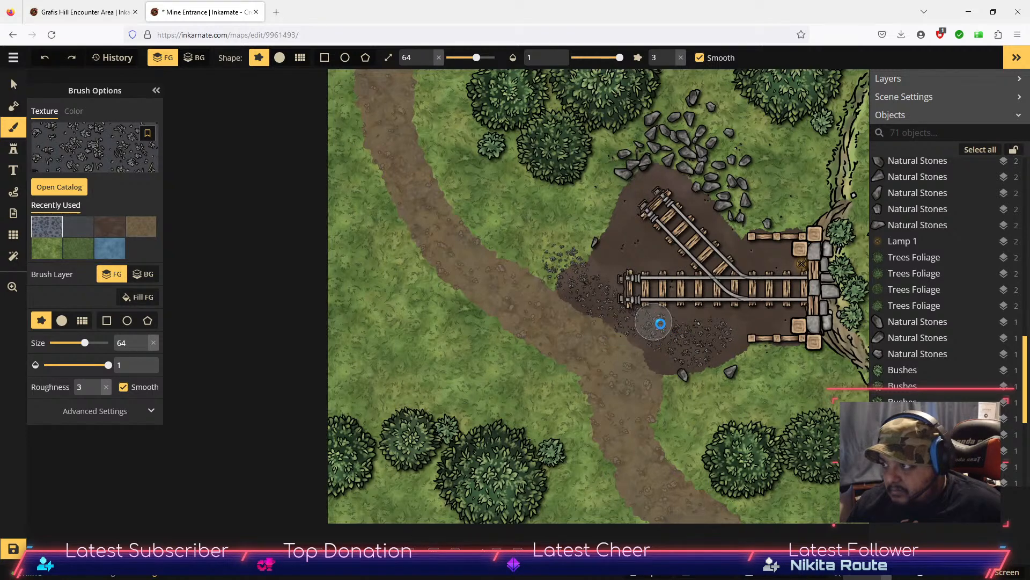
key(ctrl+z)
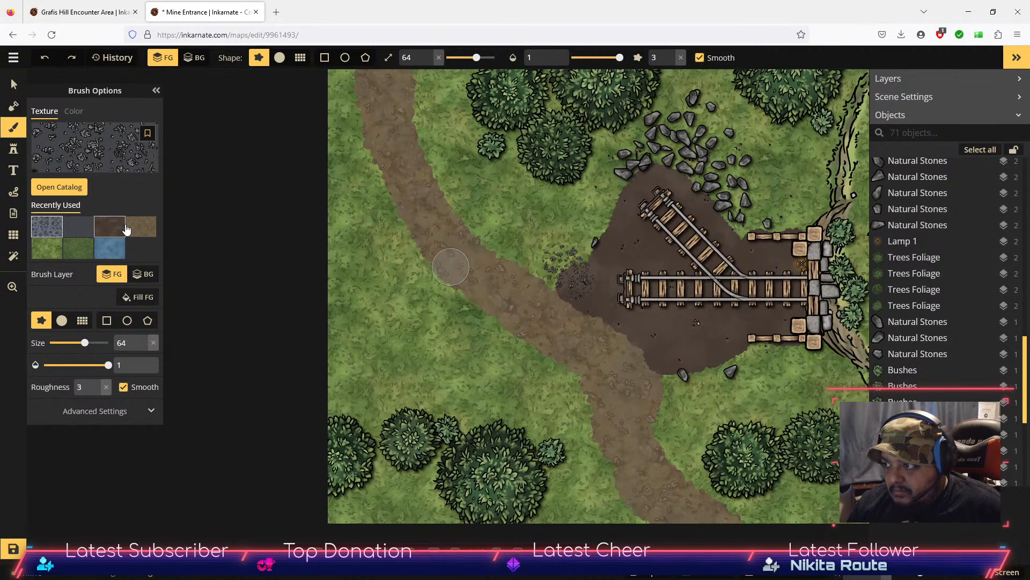
key(ctrl+z)
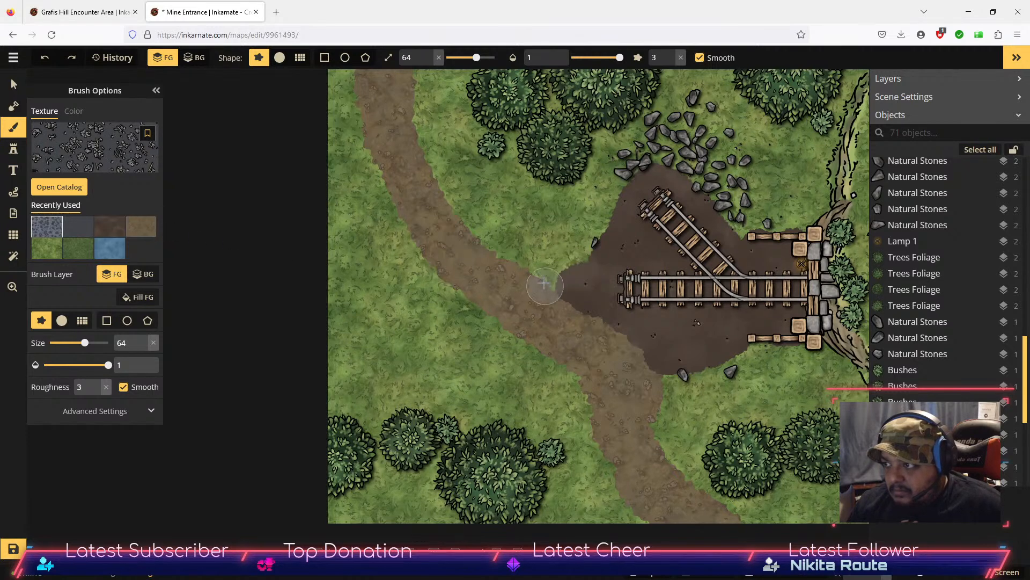
Step: Paint the transparent debris around and between the rock pile's stones, extending onto the grass above the upper fence
mouse_move(692, 156)
mouse_down()
mouse_move(744, 209)
mouse_move(703, 124)
mouse_move(635, 164)
mouse_move(677, 167)
mouse_move(735, 217)
mouse_move(671, 131)
mouse_move(624, 155)
mouse_move(624, 168)
mouse_move(678, 106)
mouse_move(740, 200)
mouse_up()
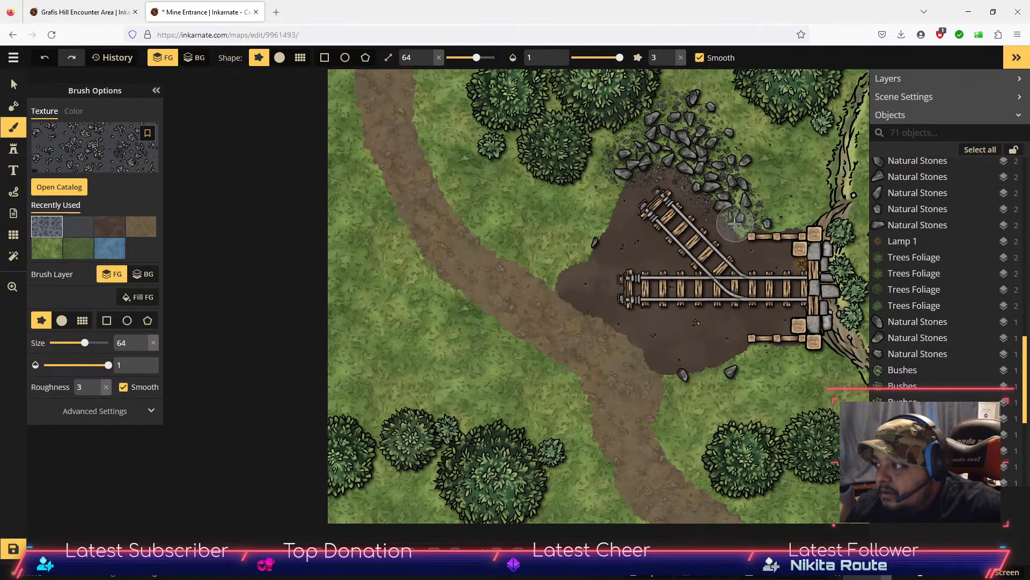
mouse_move(733, 220)
mouse_down()
mouse_move(684, 133)
mouse_move(664, 154)
mouse_move(666, 124)
mouse_move(705, 148)
mouse_move(738, 198)
mouse_up()
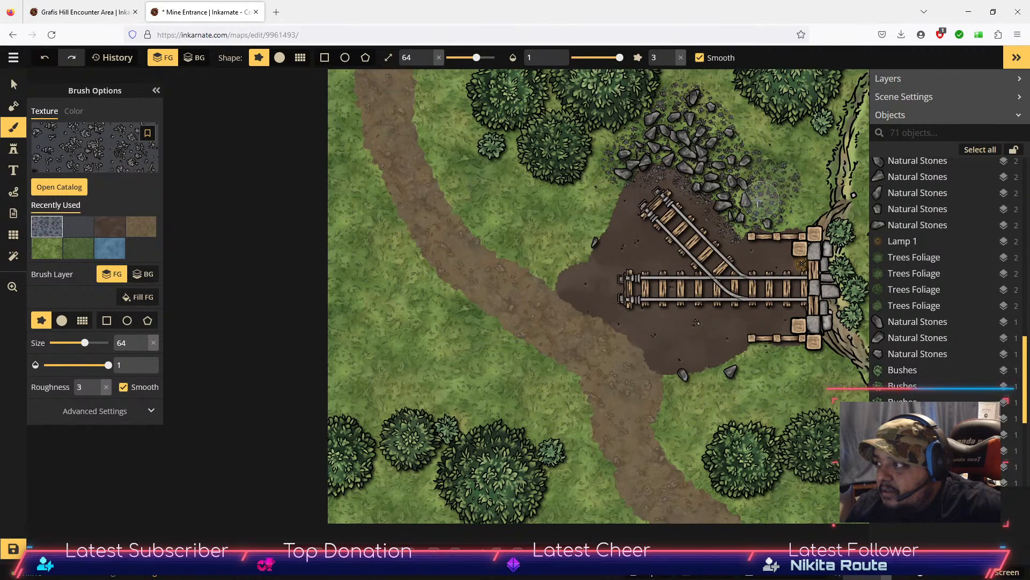
Step: Cover the ground under the whole rock pile, up to the upper fence, with the Small Debris Dark Contrast texture
click(59, 187)
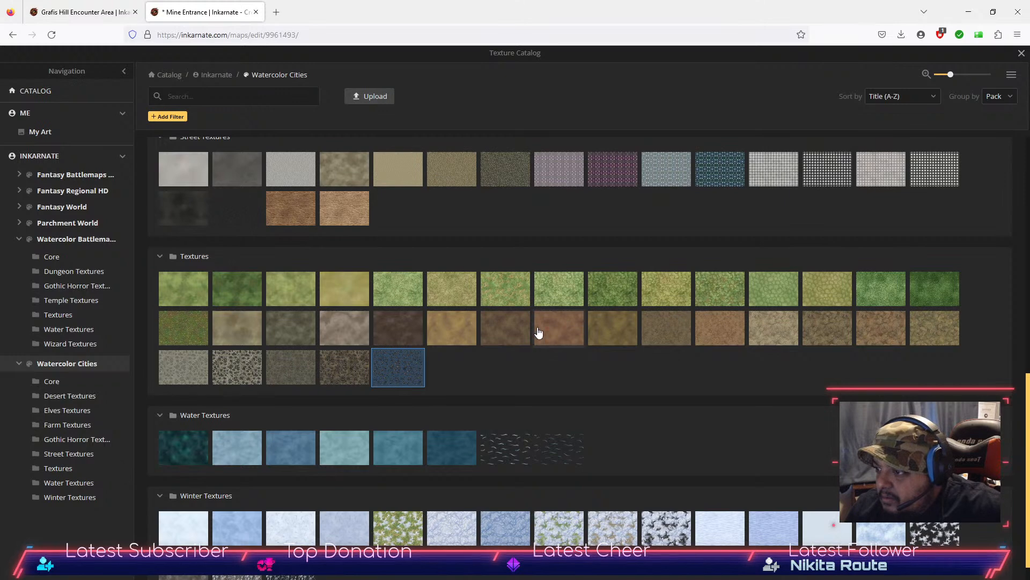
mouse_move(349, 364)
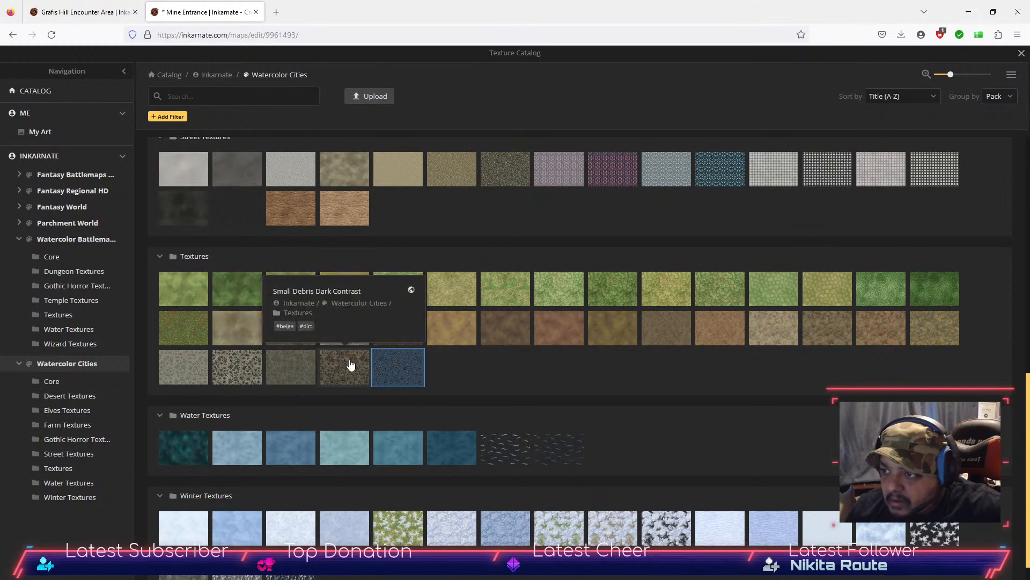
mouse_move(299, 365)
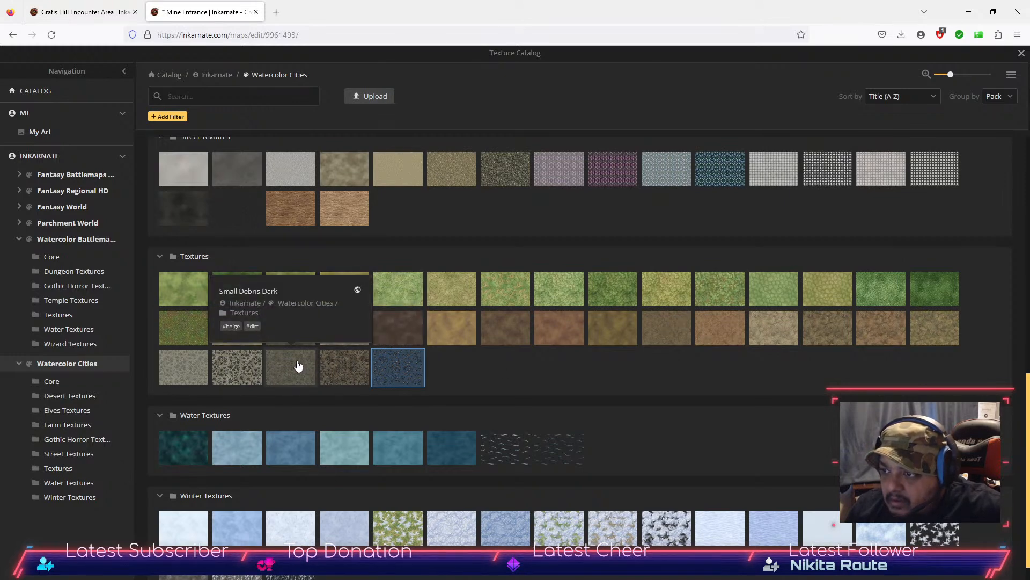
mouse_move(242, 365)
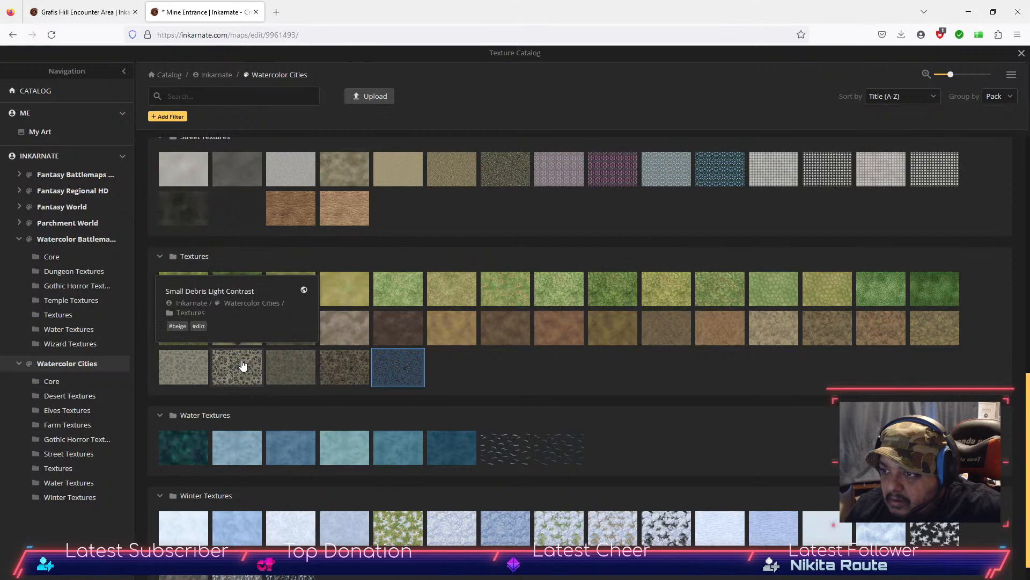
click(338, 367)
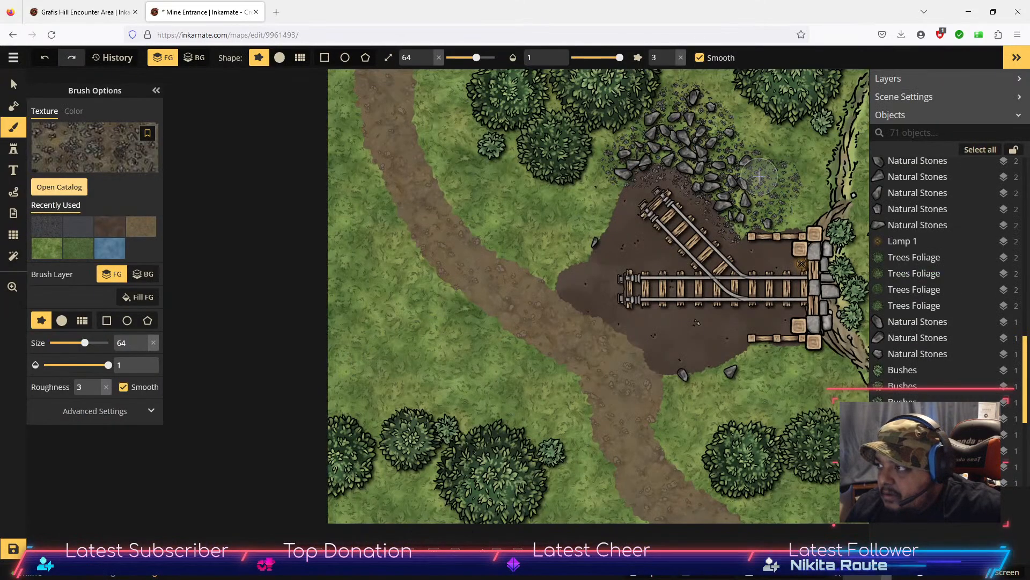
mouse_move(767, 202)
mouse_down()
mouse_move(742, 217)
mouse_move(755, 220)
mouse_move(733, 220)
mouse_move(737, 198)
mouse_move(721, 178)
mouse_move(749, 167)
mouse_move(777, 179)
mouse_up()
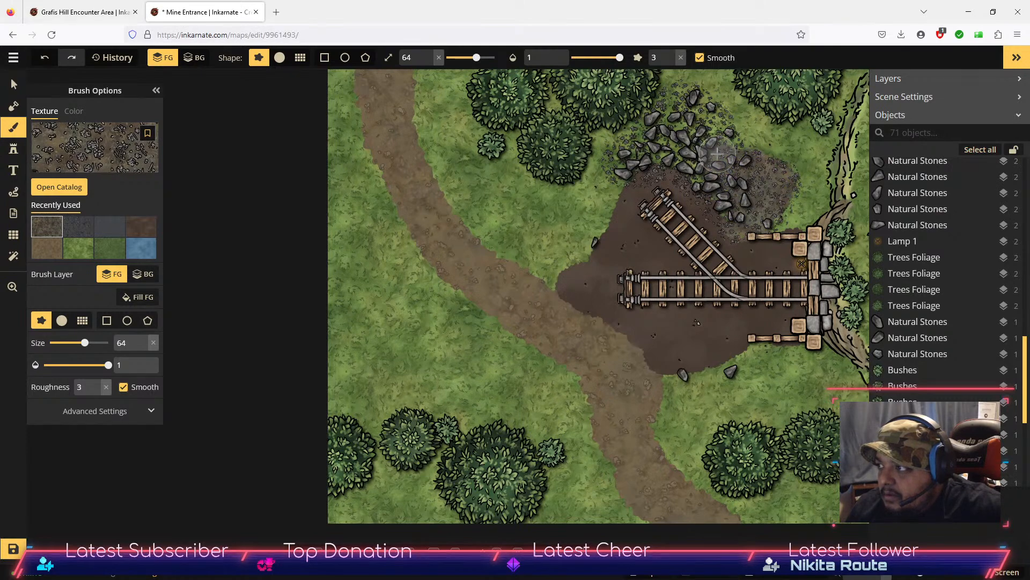
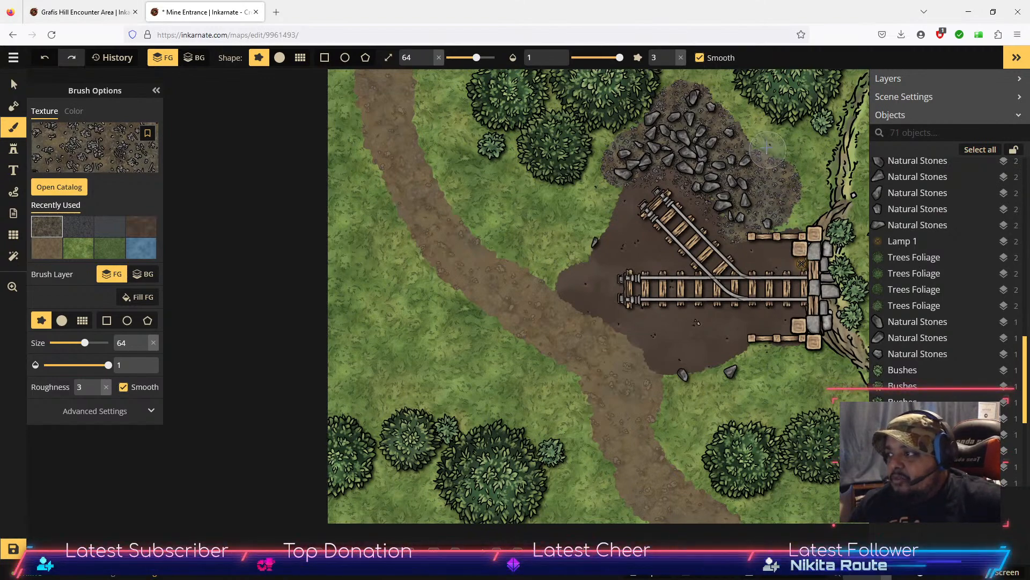
scroll(775, 200, up, 3)
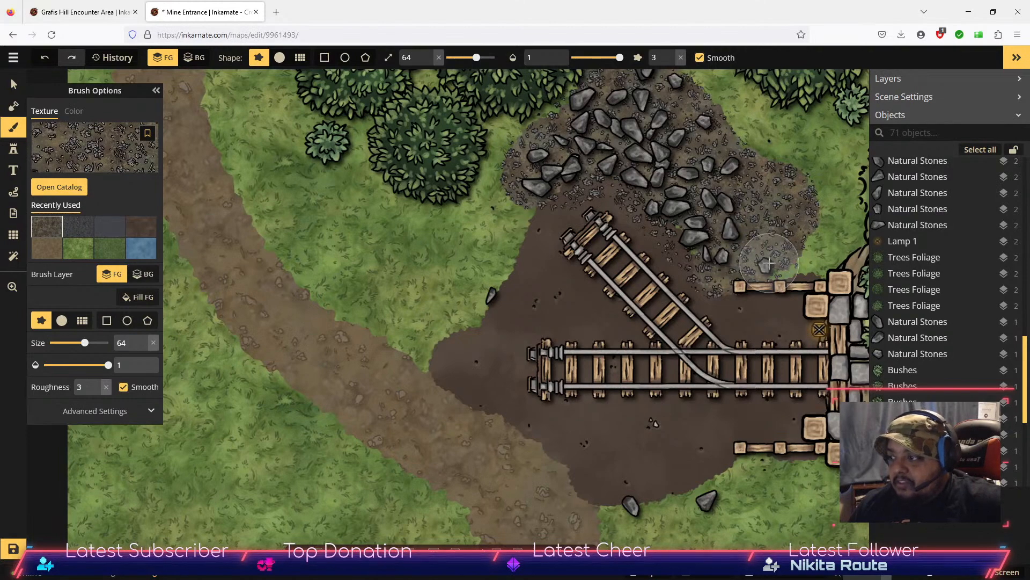
click(59, 187)
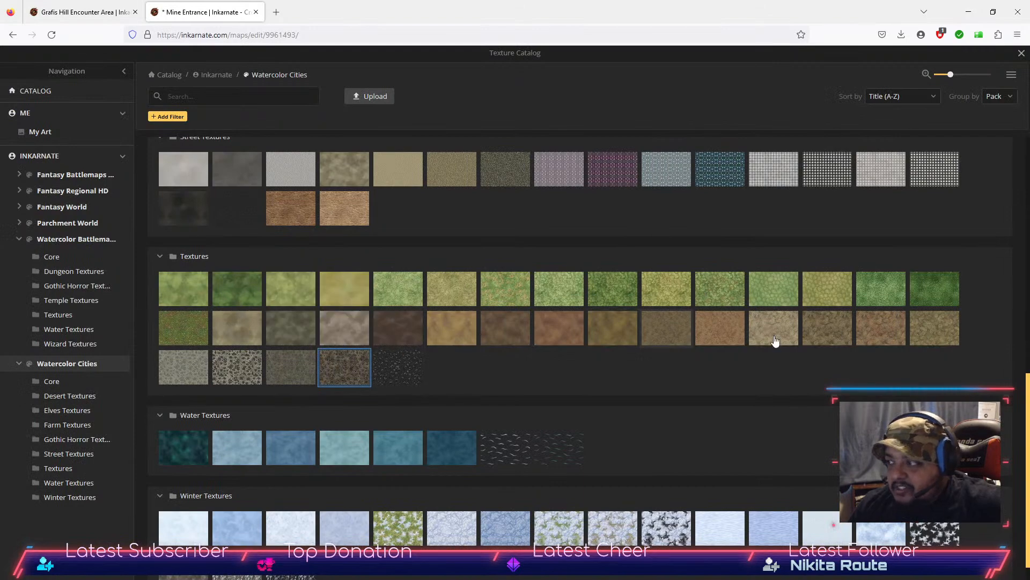
scroll(504, 406, down, 1)
scroll(506, 398, up, 10)
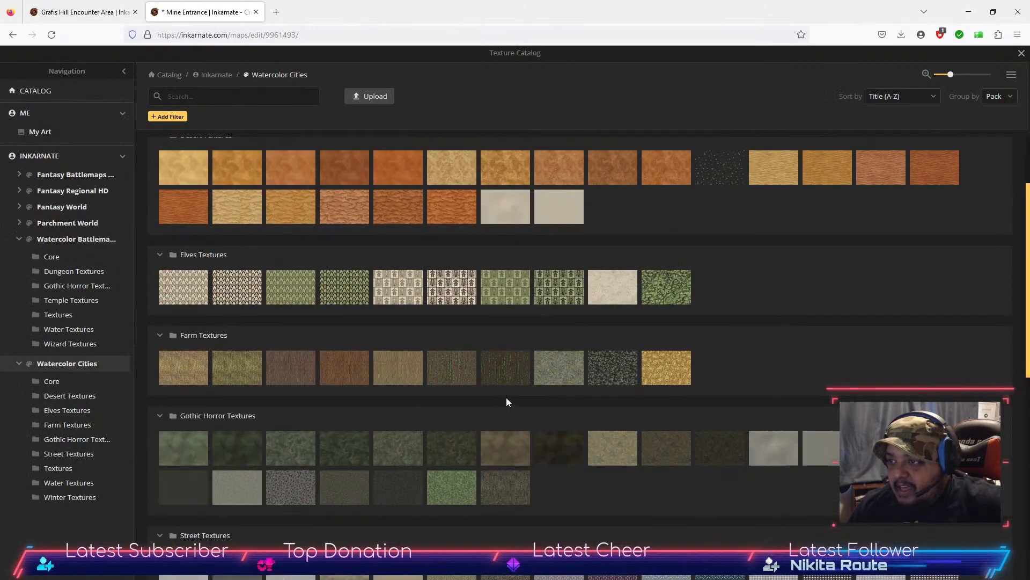
mouse_move(728, 274)
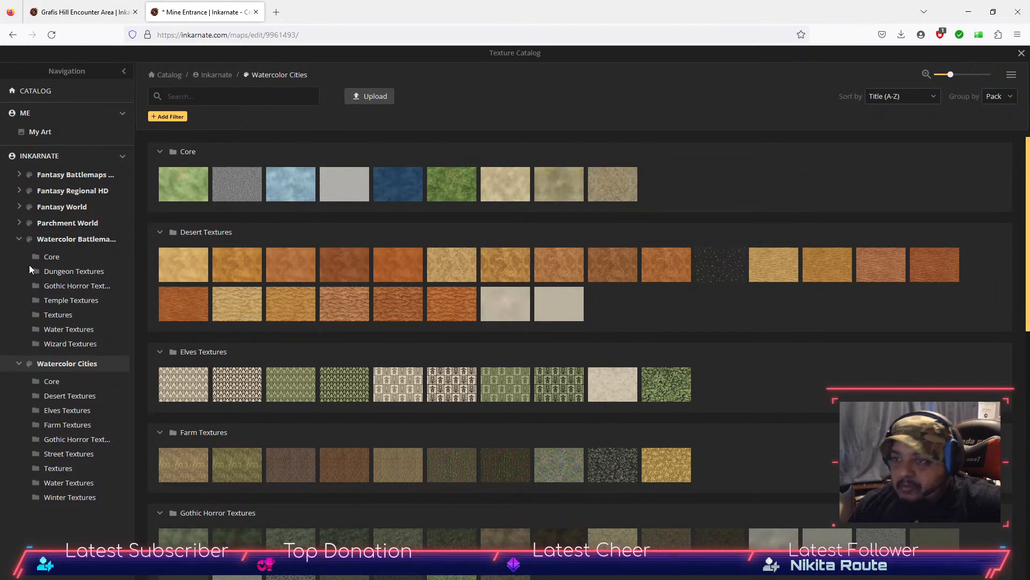
click(1022, 54)
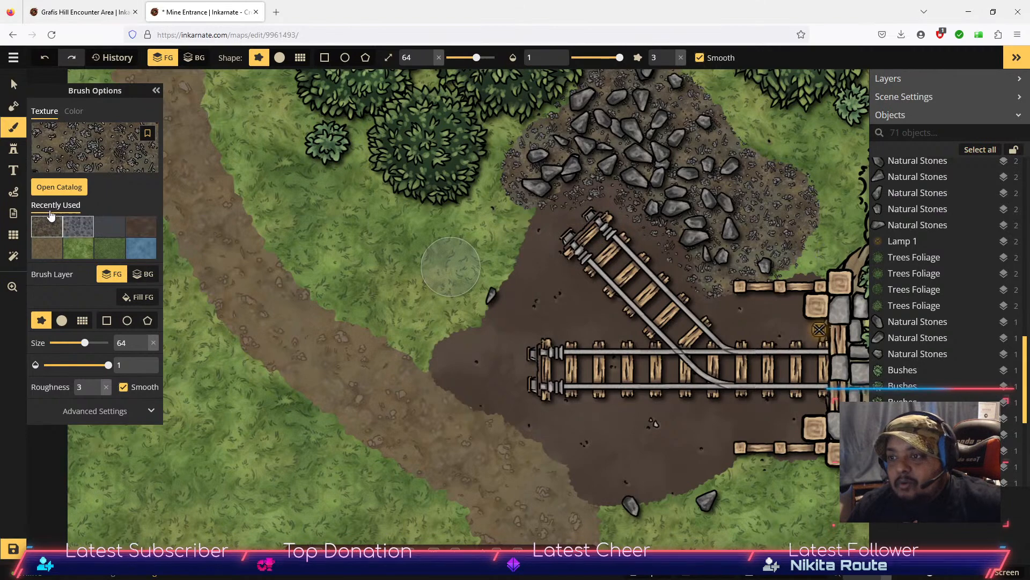
Step: Scatter six random Natural Stones stamps over the rock pile's sparse debris on the side facing the mine entrance
click(14, 148)
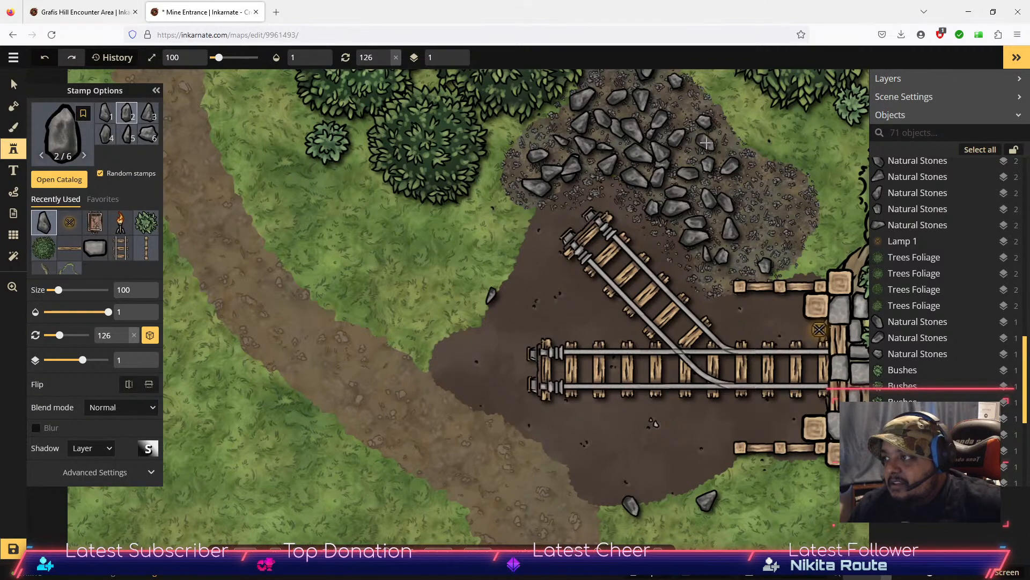
click(706, 143)
click(751, 208)
click(757, 250)
click(801, 197)
click(789, 233)
click(762, 177)
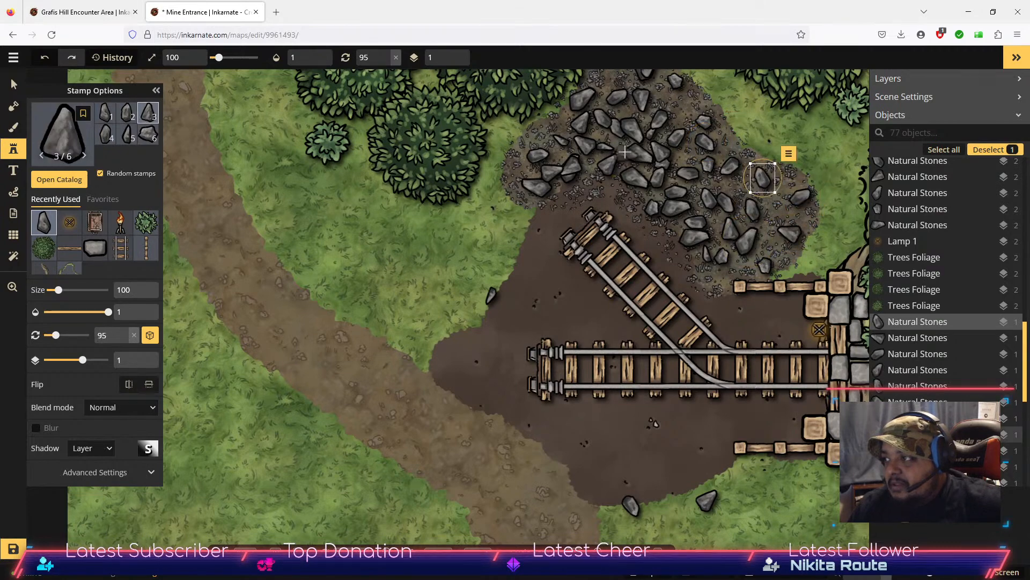
Step: Fill the remaining gaps in the rock pile with seven more Natural Stones and save the map
click(548, 137)
click(692, 188)
click(718, 238)
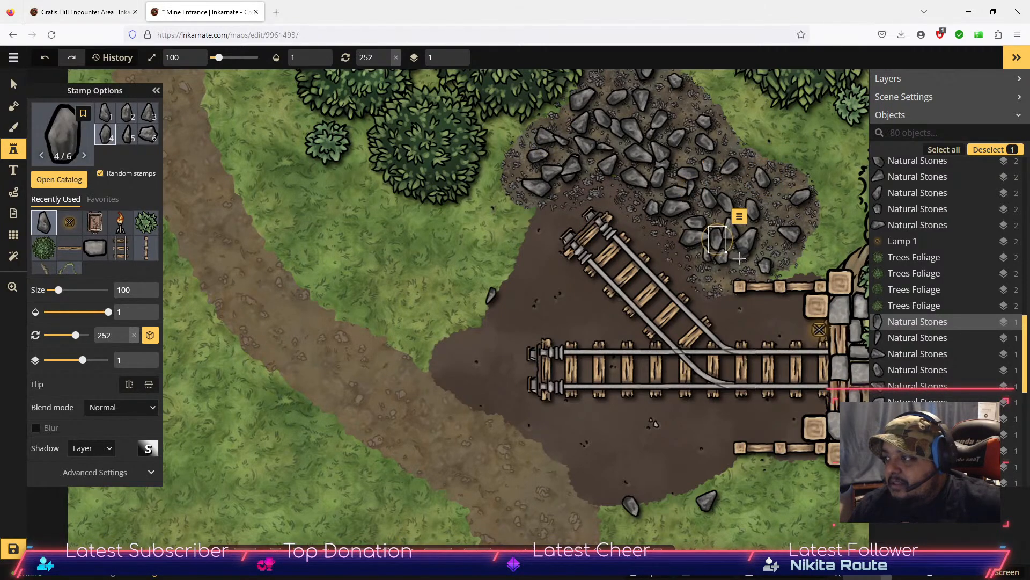
click(731, 270)
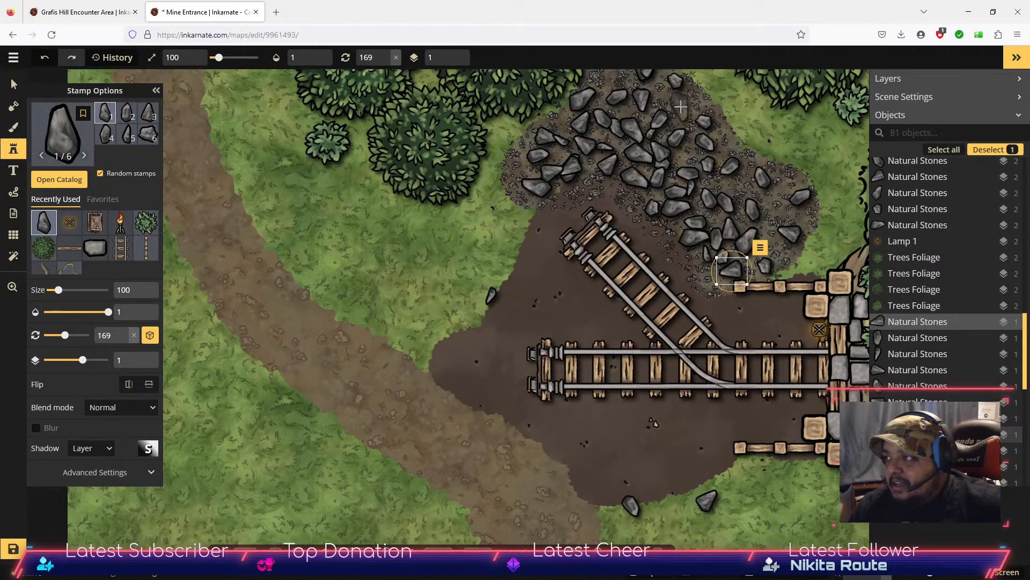
click(681, 106)
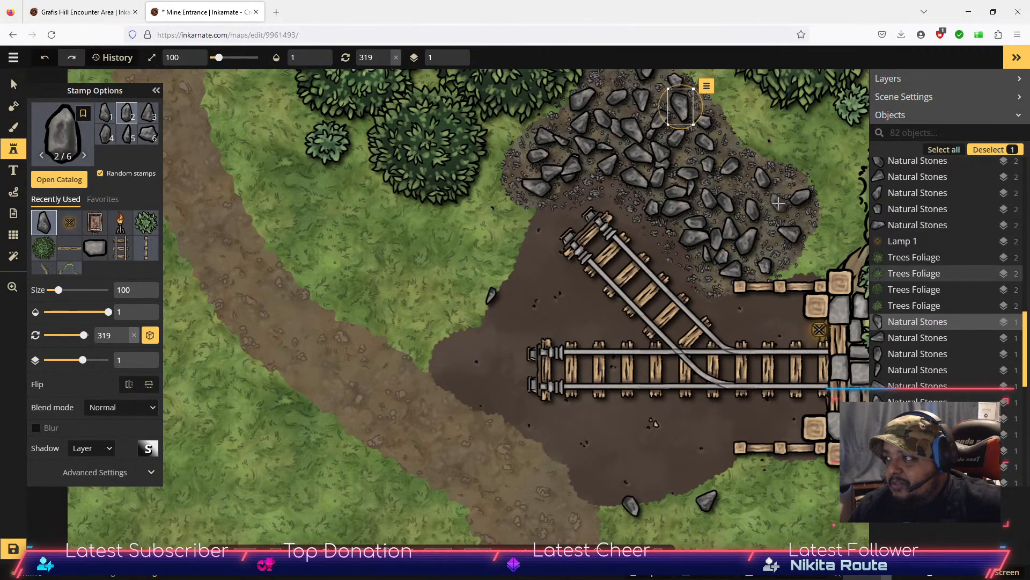
click(748, 163)
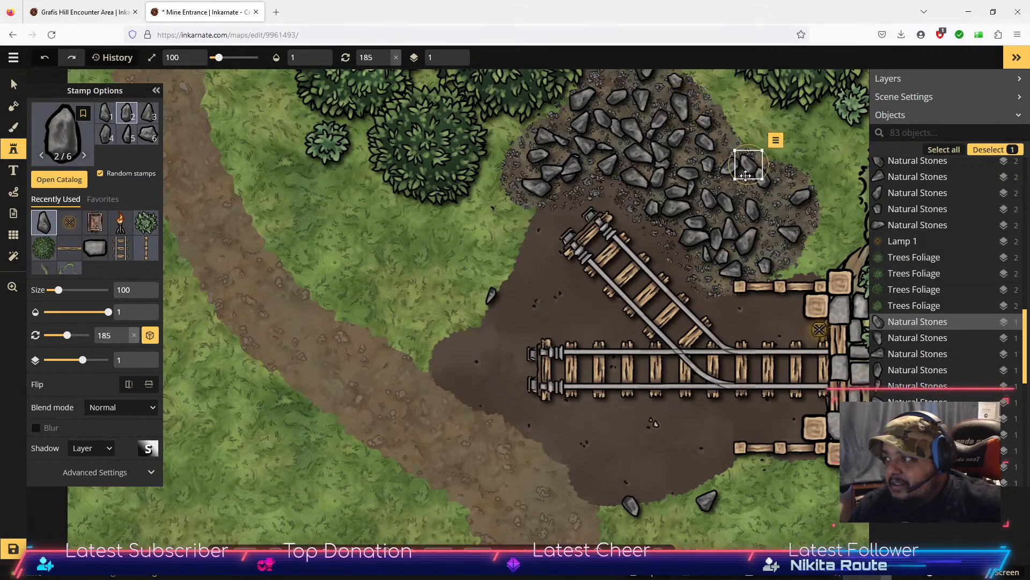
click(720, 154)
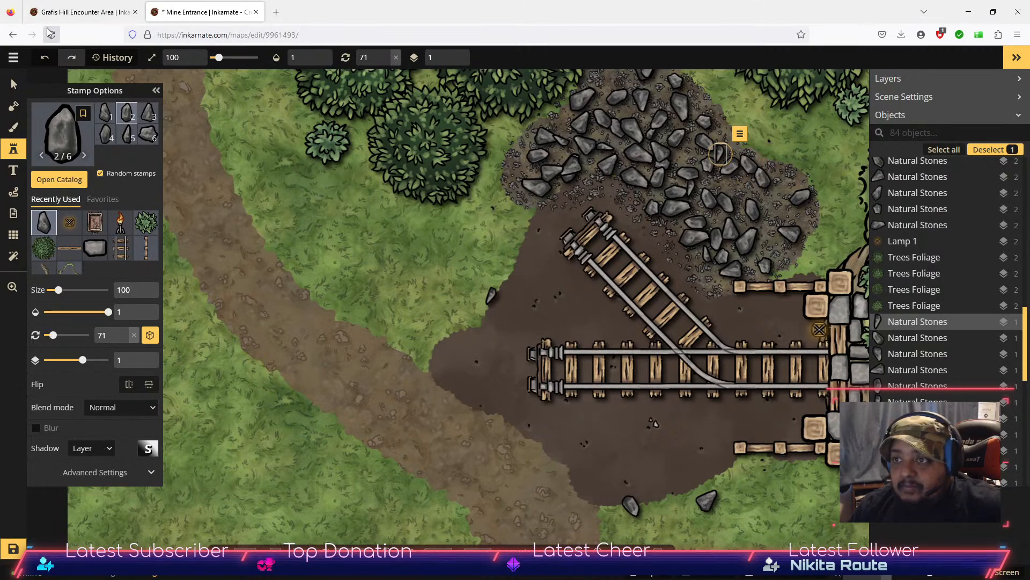
scroll(394, 221, down, 2)
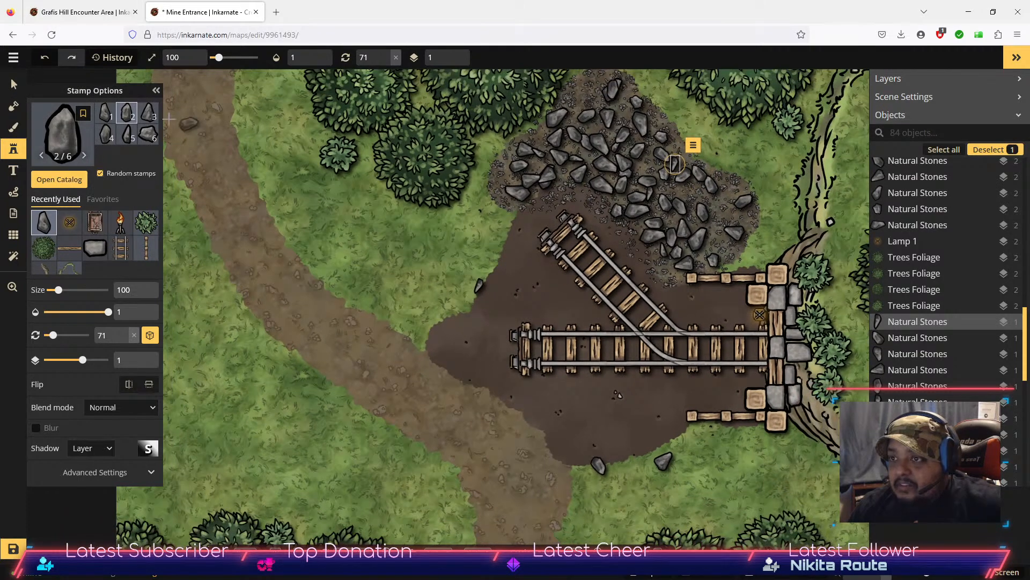
click(13, 548)
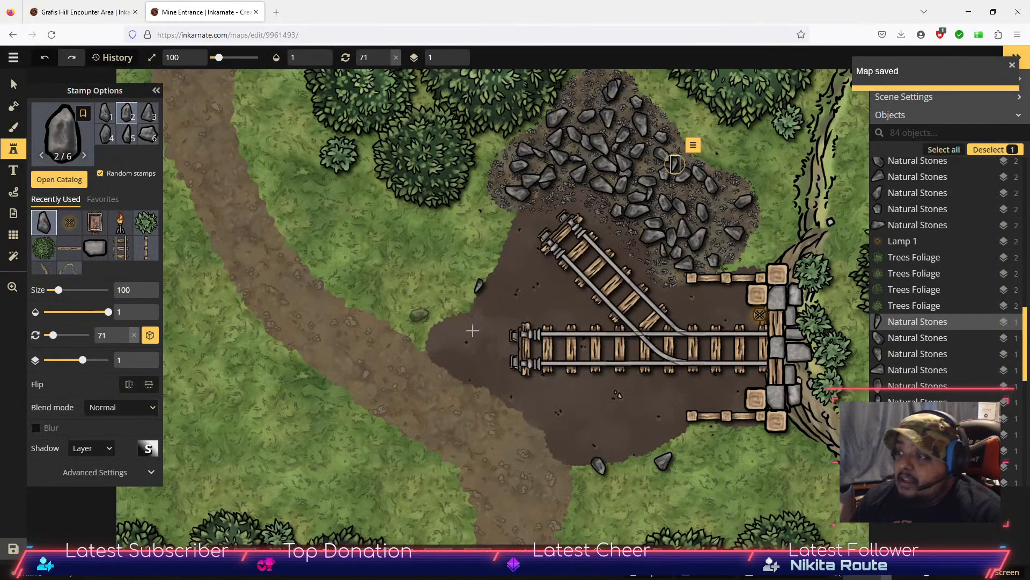
Step: Add one more natural stone where the rock pile's western end meets the edge of the dirt clearing
click(514, 211)
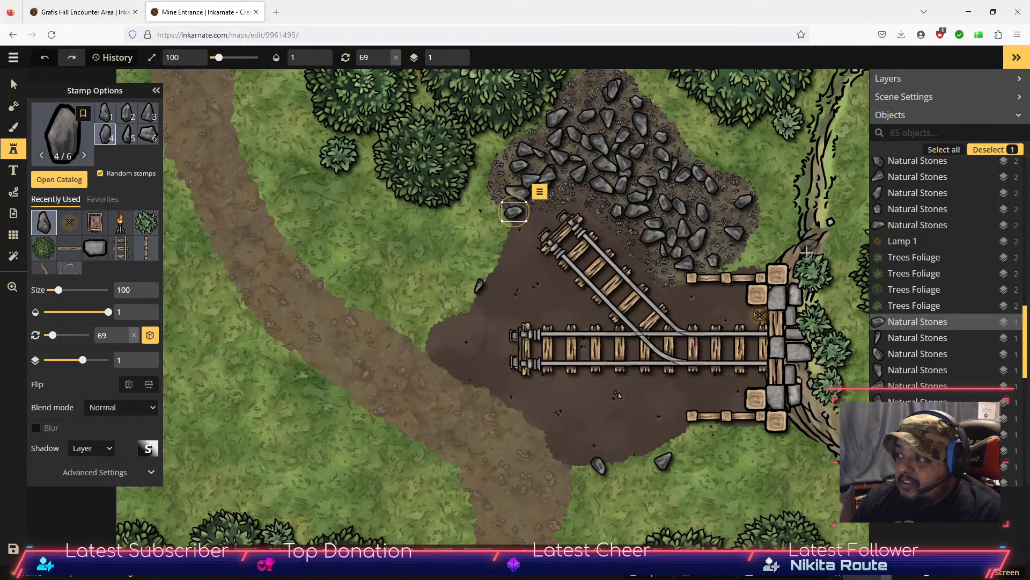
scroll(739, 373, down, 3)
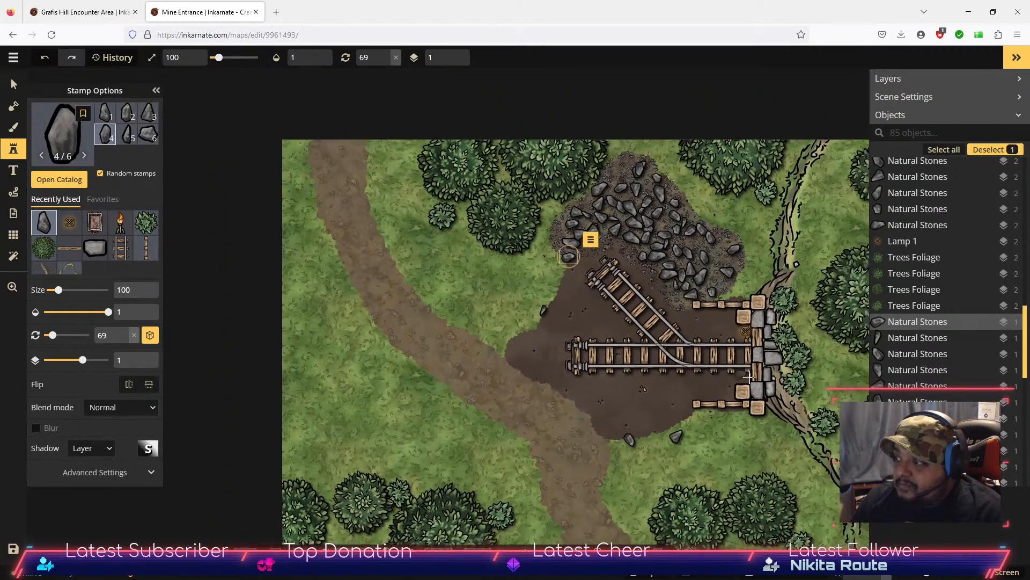
scroll(768, 400, up, 3)
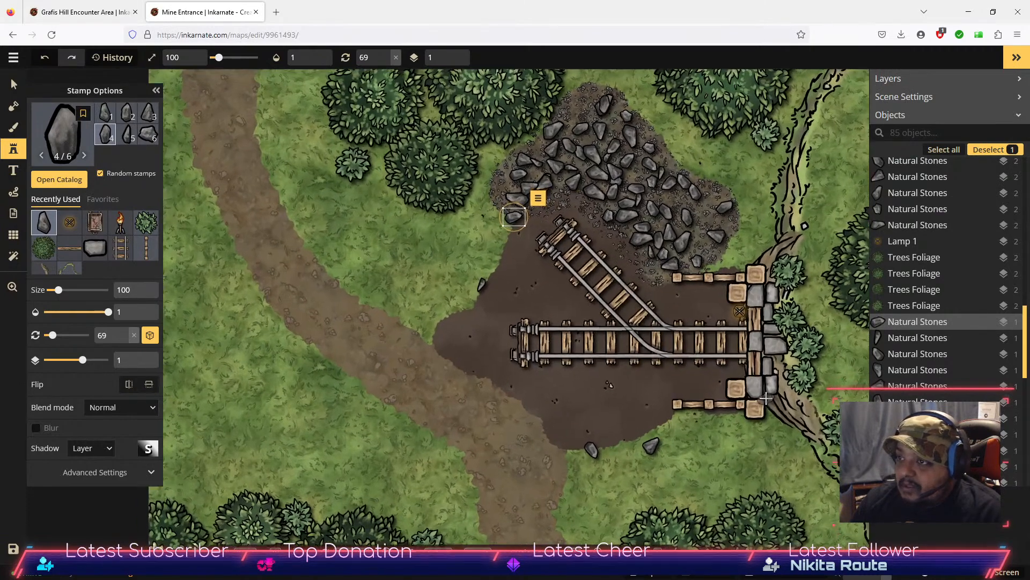
scroll(765, 398, down, 3)
scroll(765, 398, up, 2)
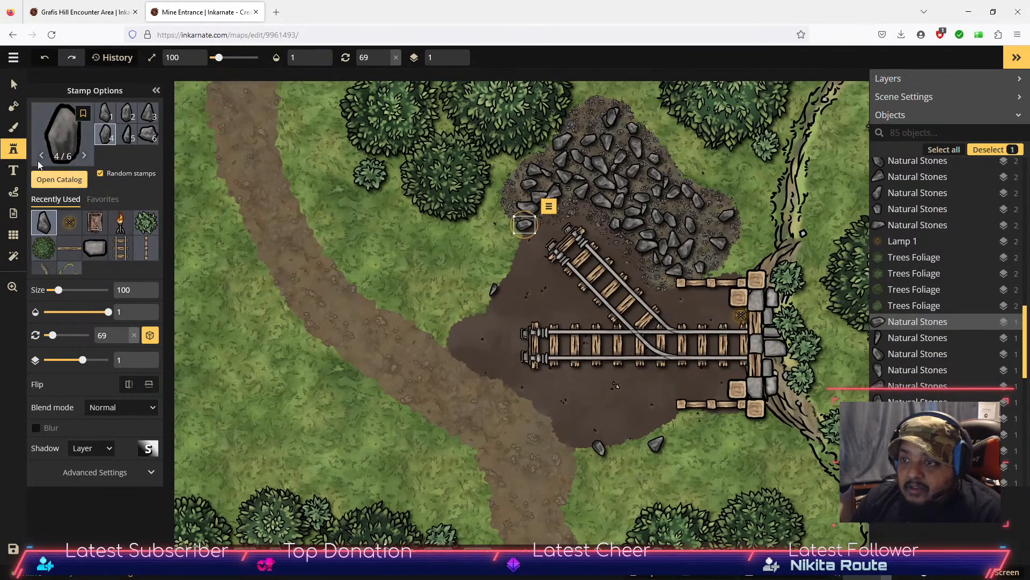
Step: Choose the round Campfires stamp from the Core group of Watercolor Battlemaps and place it on the grass west of the path
click(59, 179)
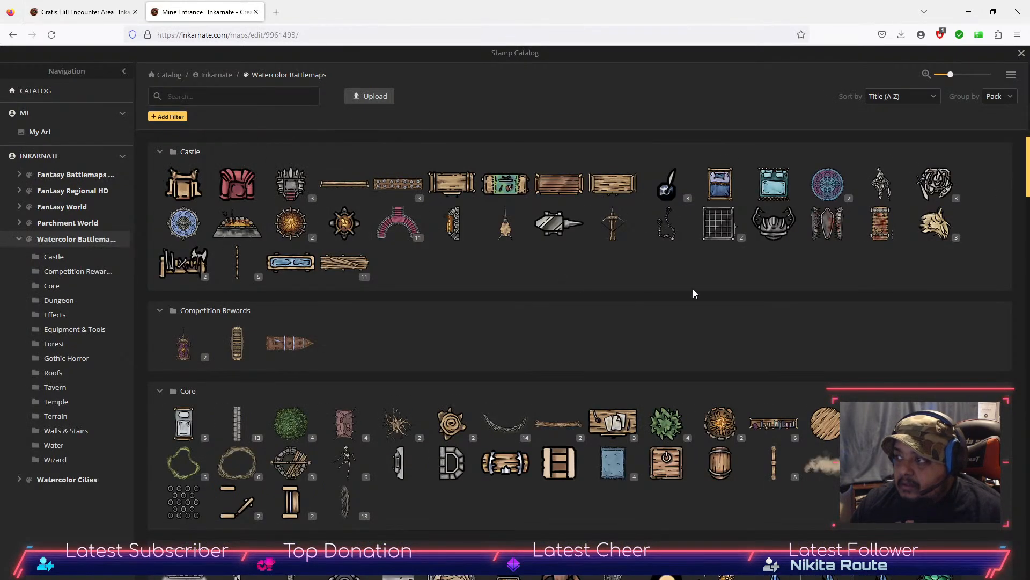
scroll(694, 287, down, 5)
scroll(695, 287, up, 3)
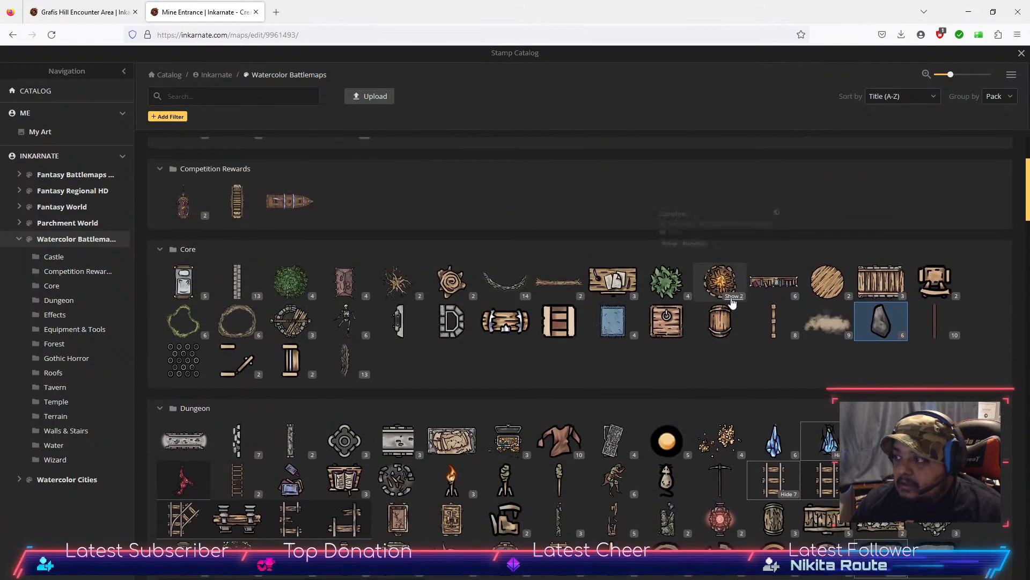
click(734, 295)
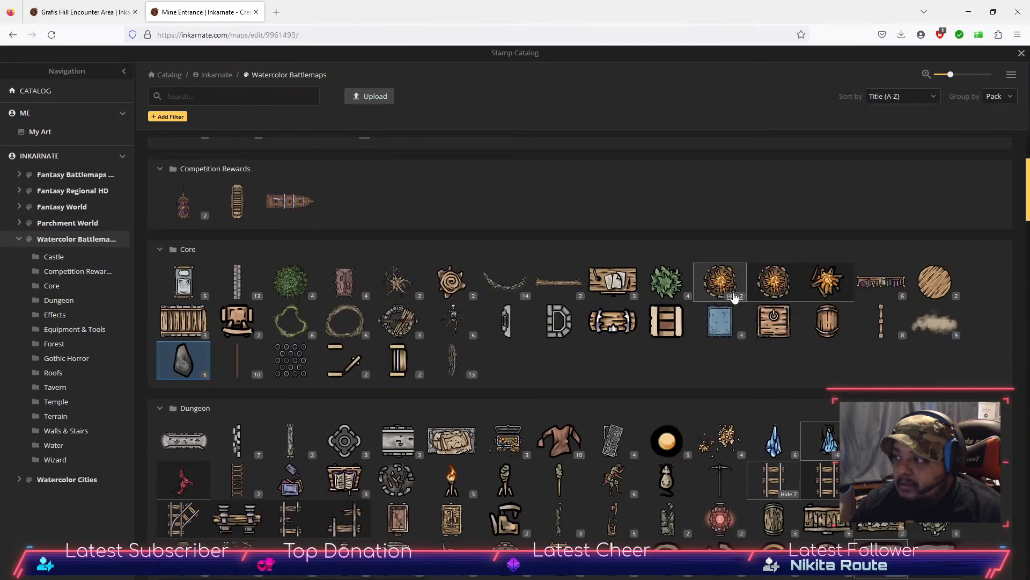
click(781, 293)
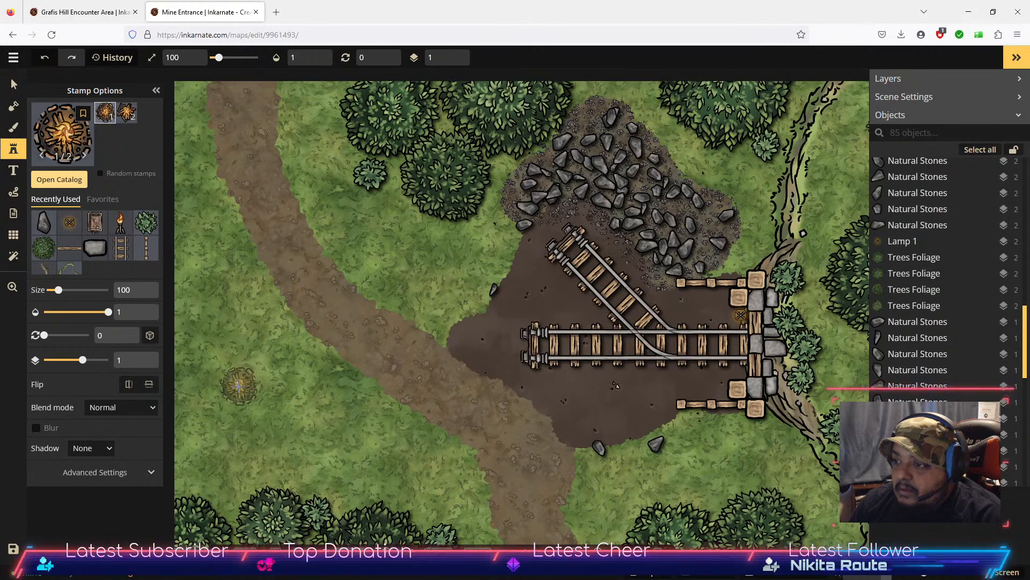
click(240, 390)
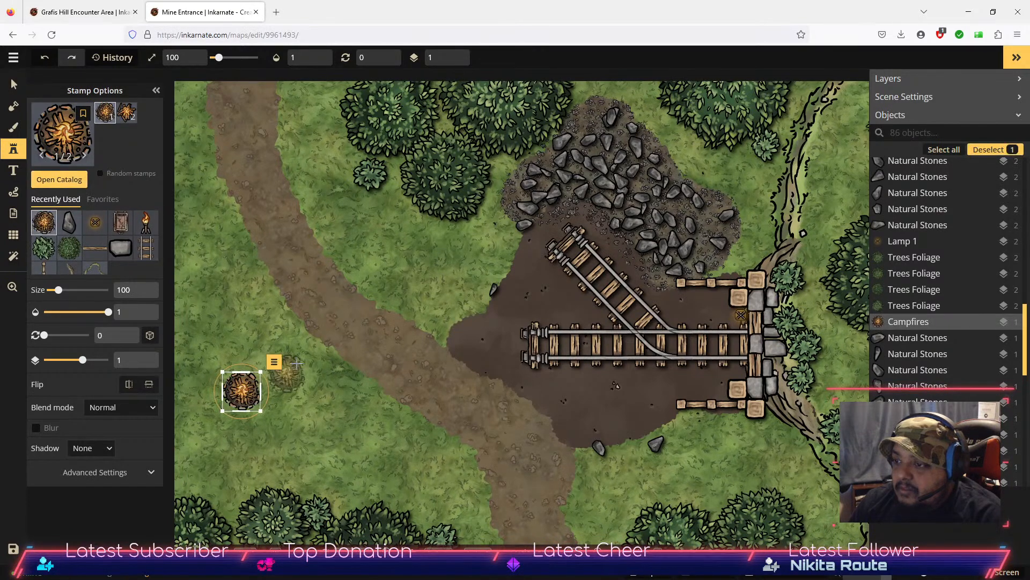
Step: Search the stamp catalog for "bench" and choose the Simple Bench stamp from the Tavern group
click(59, 179)
click(230, 97)
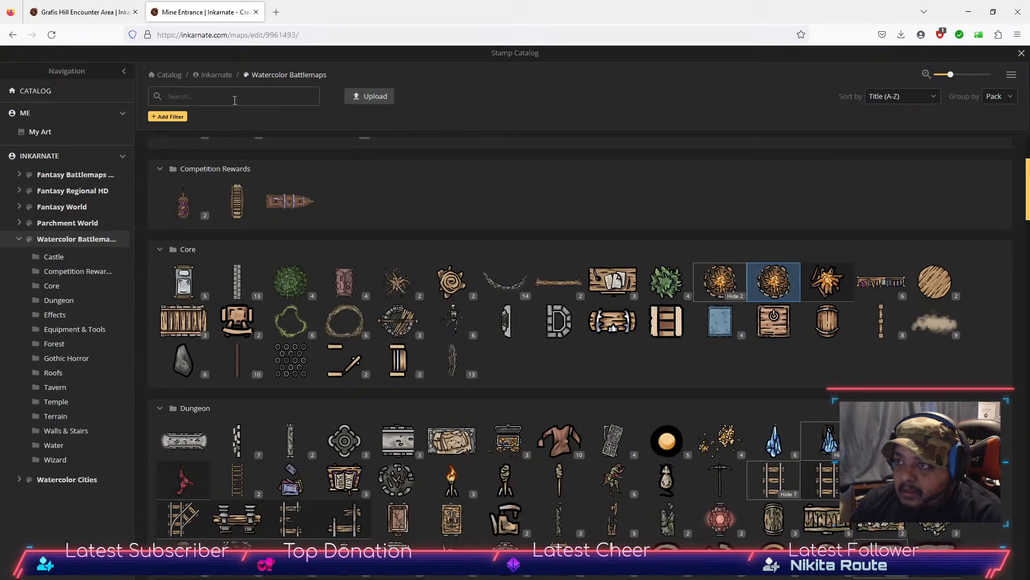
text(bench)
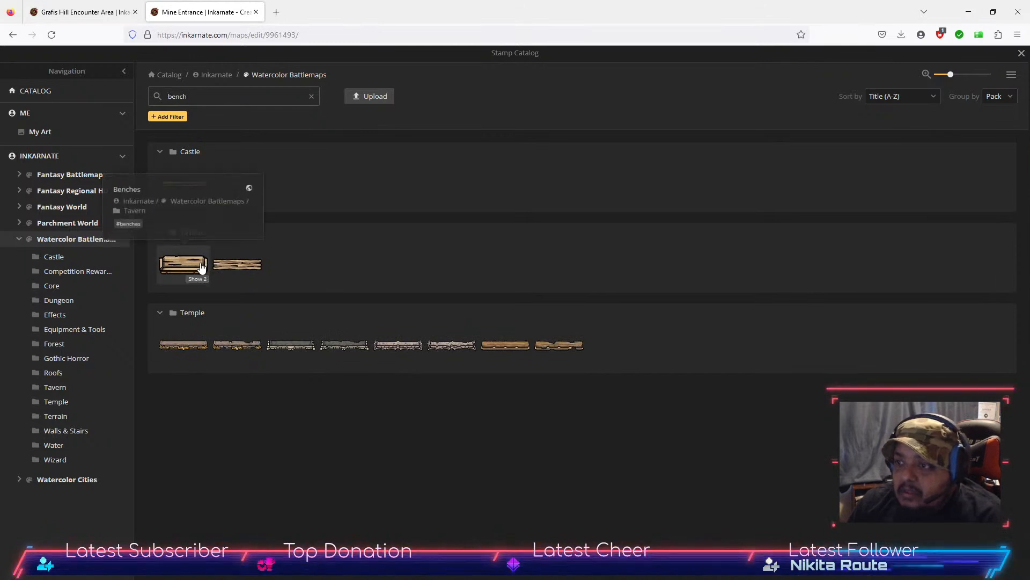
mouse_move(240, 270)
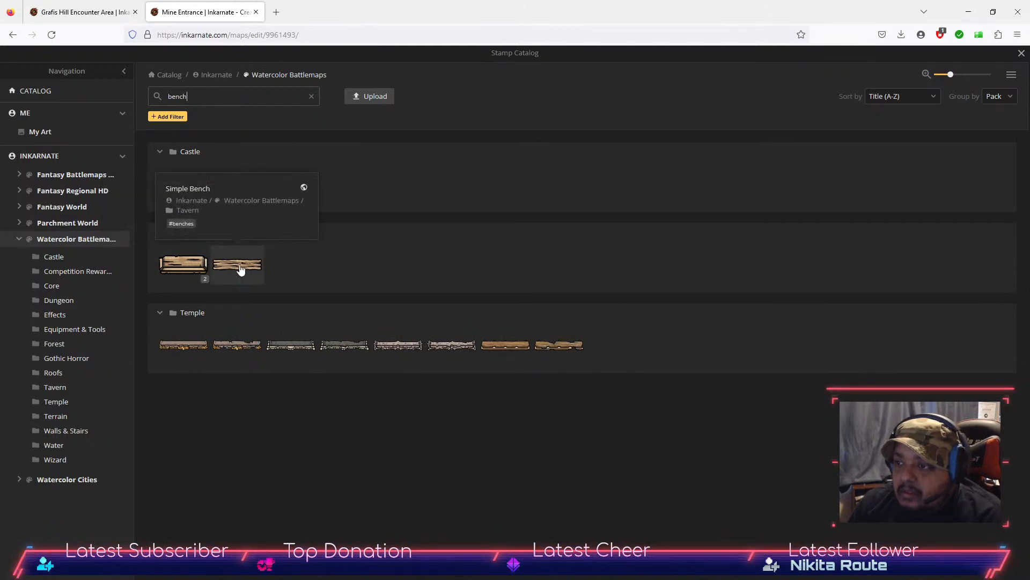
mouse_move(195, 268)
mouse_move(202, 187)
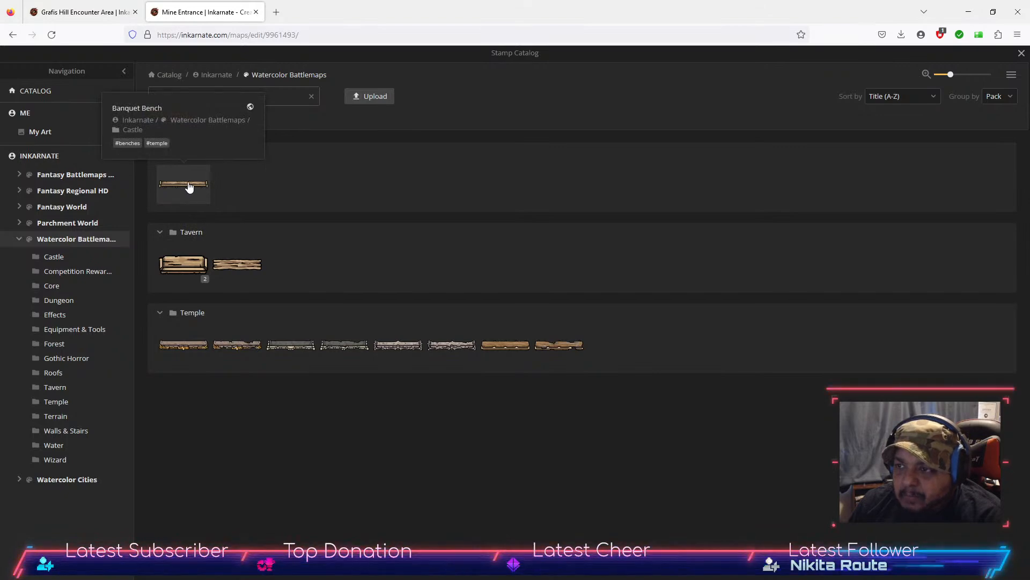
mouse_move(506, 346)
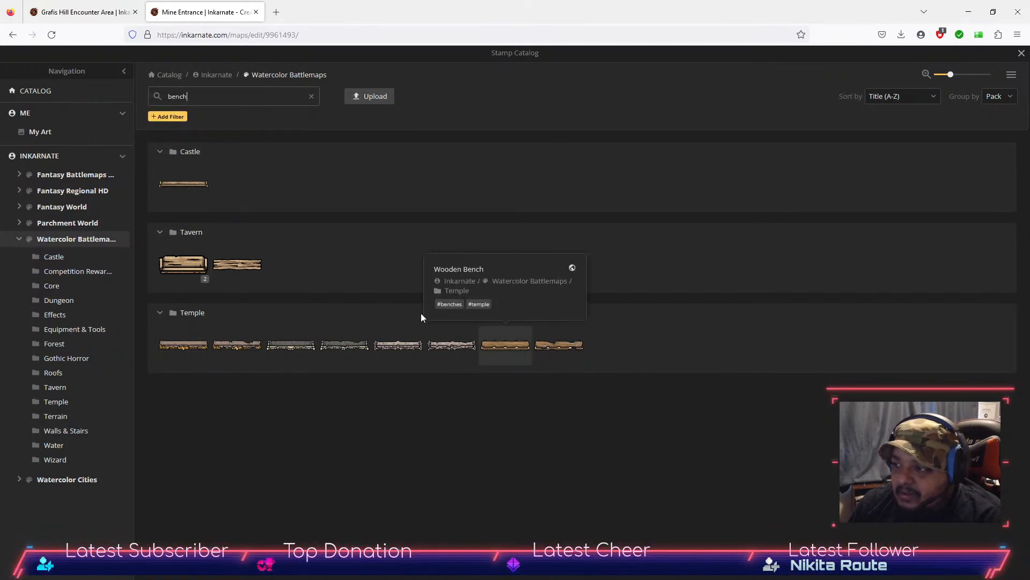
click(233, 266)
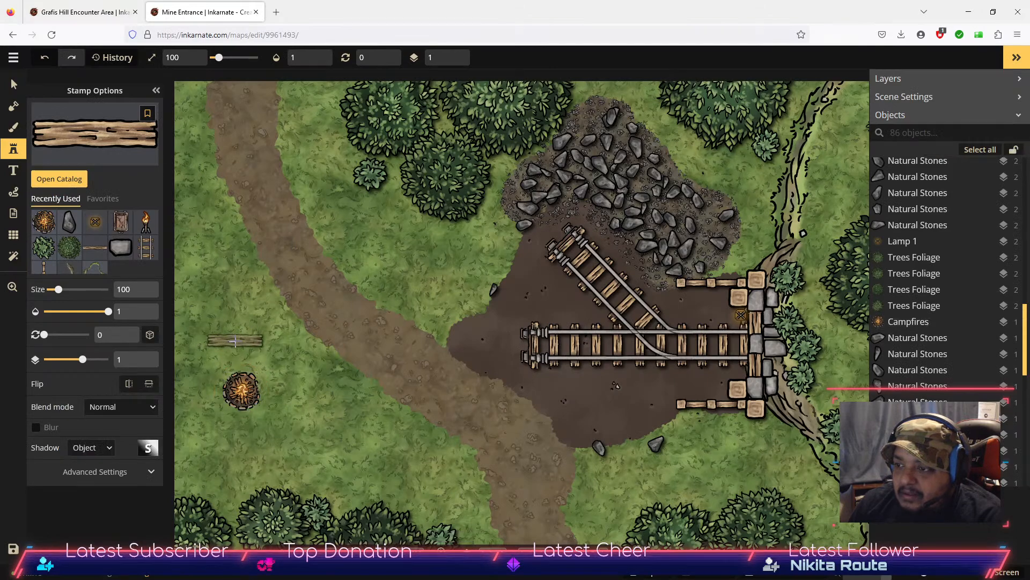
Step: Place three horizontal Simple Bench stamps around the campfire: one above, one below and one to its east
click(240, 348)
click(228, 433)
click(305, 409)
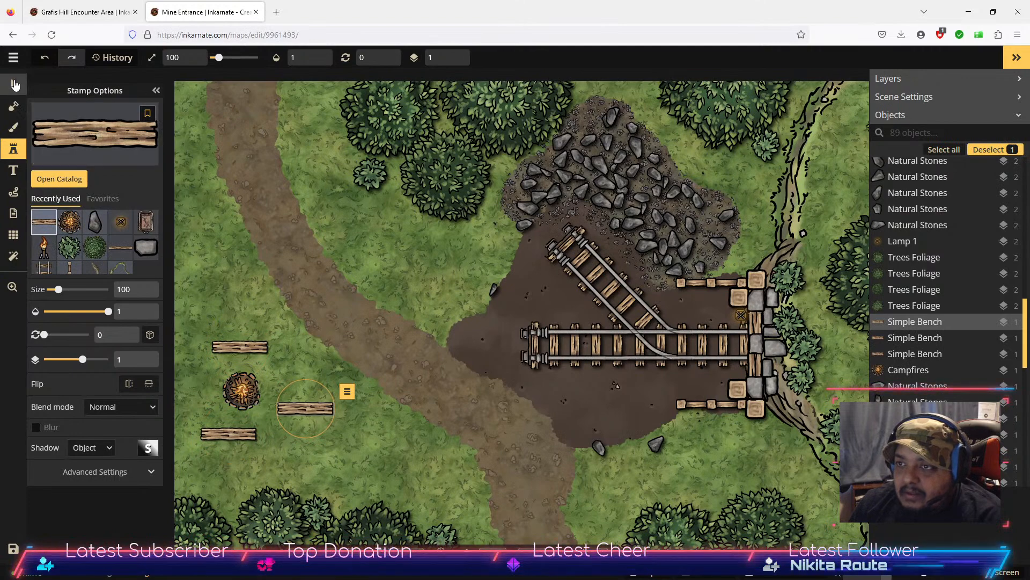
Step: Arrange the benches evenly around the campfire, with one turned vertical on its west side and the others centred above and below it
click(14, 84)
click(238, 345)
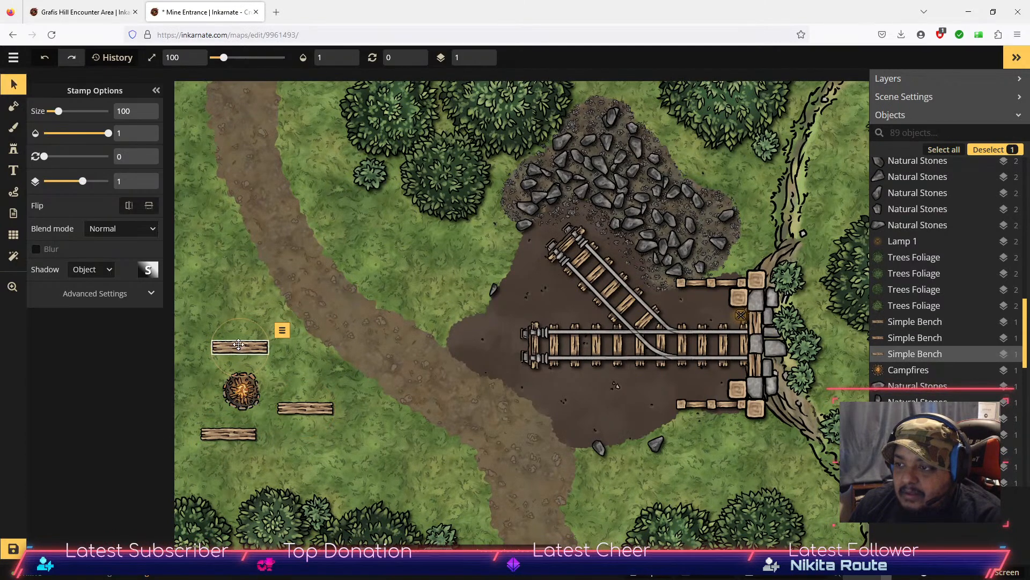
drag(250, 320, 189, 388)
click(142, 162)
click(232, 434)
drag(232, 434, 245, 440)
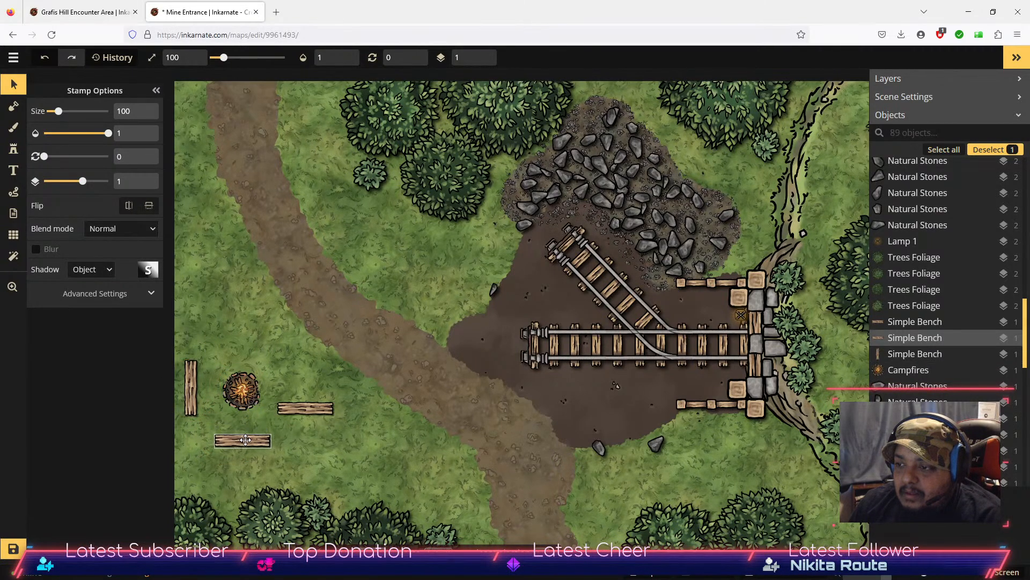
drag(306, 415, 250, 339)
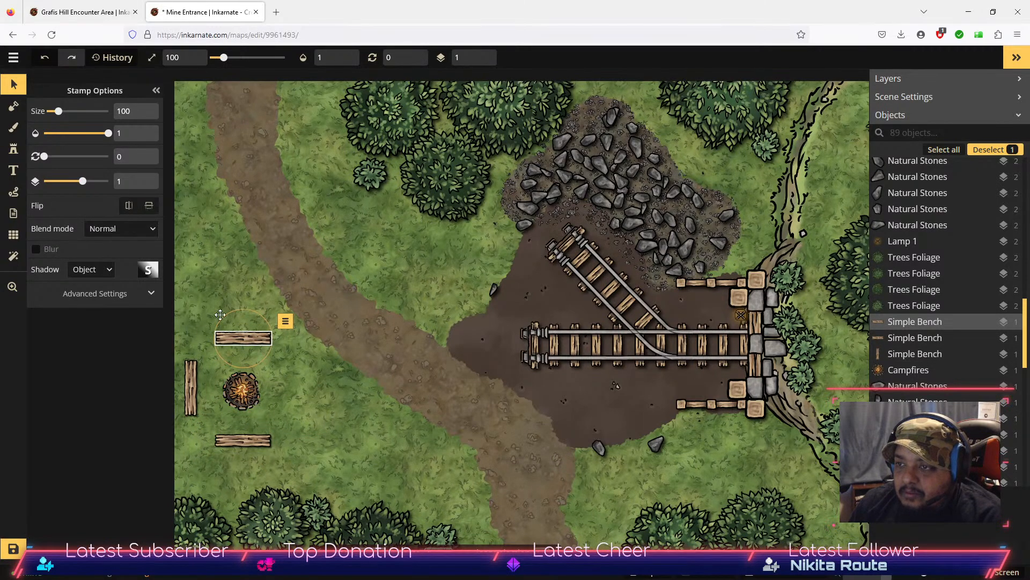
Step: Paint the brown dirt texture around the campfire at brush size 64, and a narrow trail to the main path at size 18
click(15, 129)
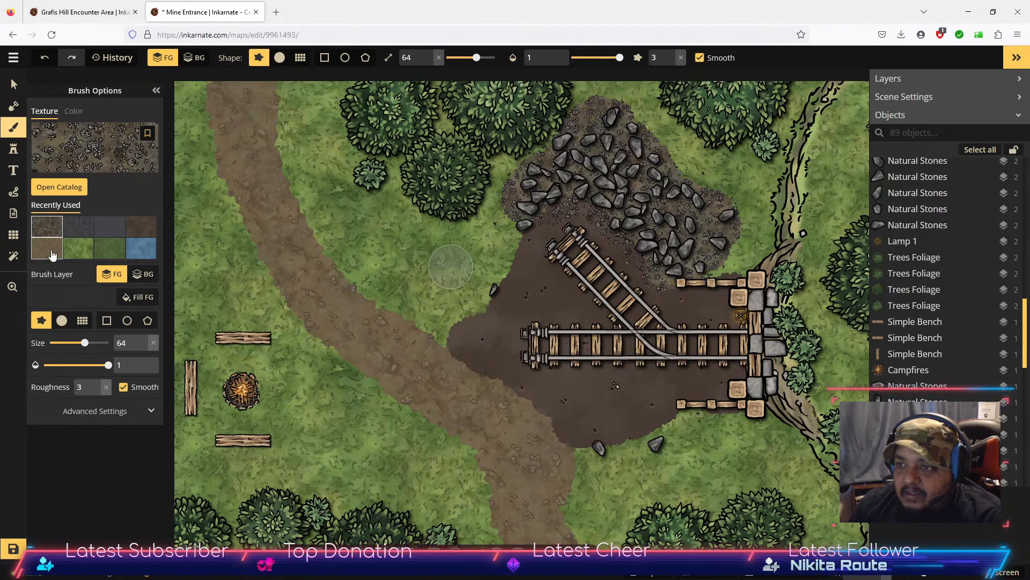
mouse_move(232, 407)
mouse_down()
mouse_move(243, 377)
mouse_move(228, 395)
mouse_move(252, 410)
mouse_move(232, 406)
mouse_up()
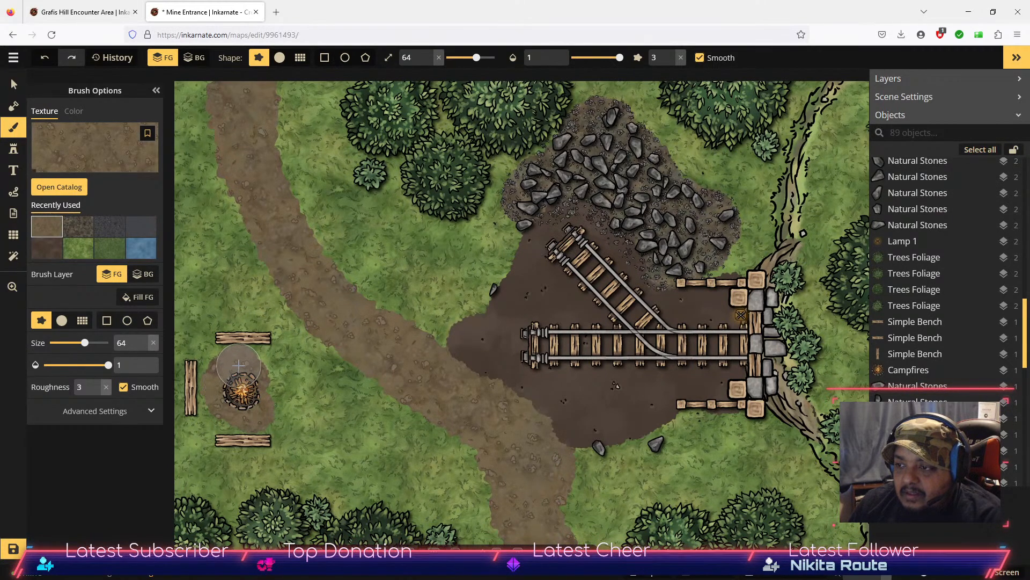
click(428, 62)
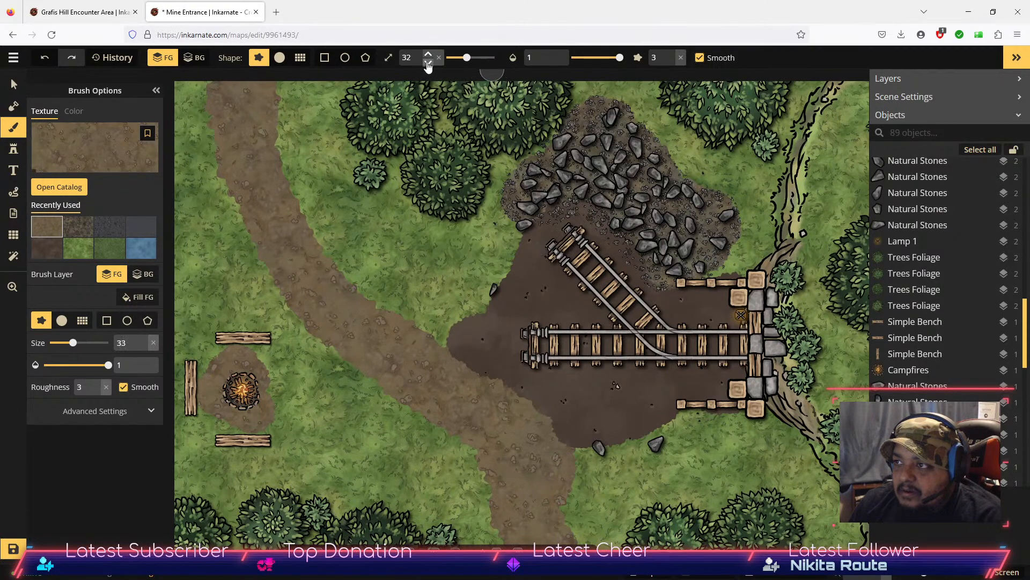
drag(271, 372, 313, 363)
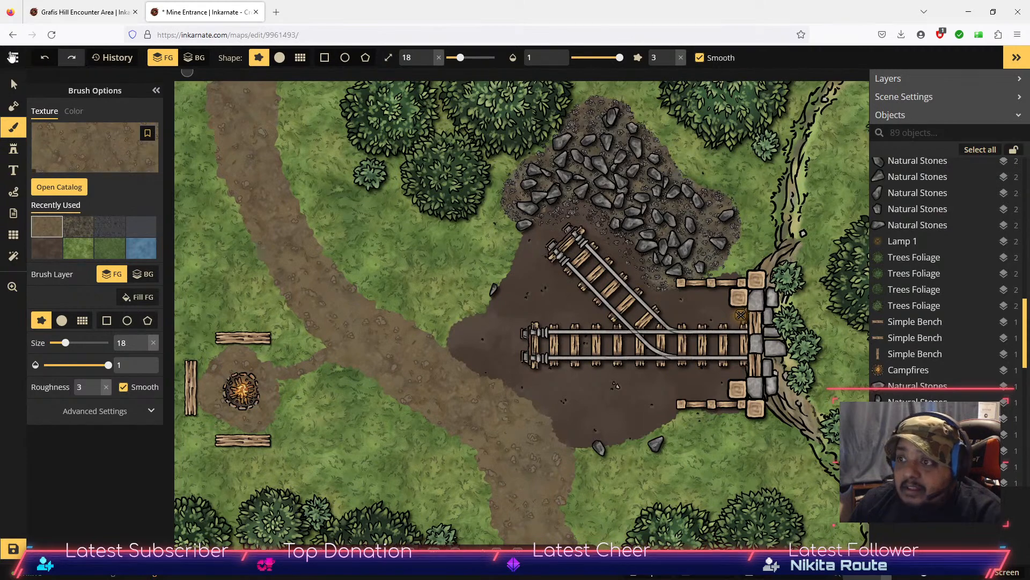
Step: Place three Trees Foliage stamps along the map's western side: mid-edge, in the northwest corner and on the southern edge
click(19, 176)
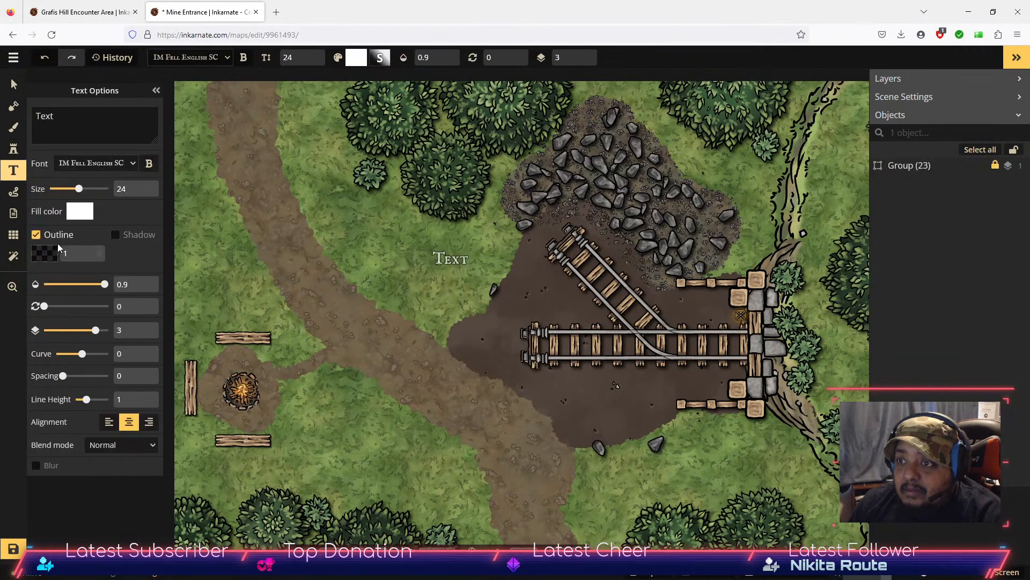
click(14, 148)
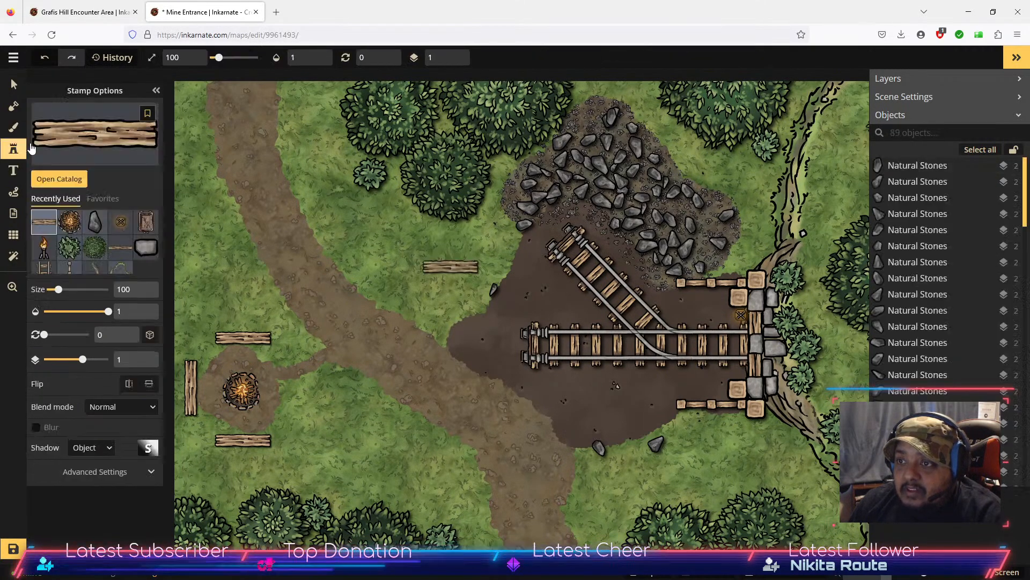
click(95, 248)
scroll(384, 349, down, 2)
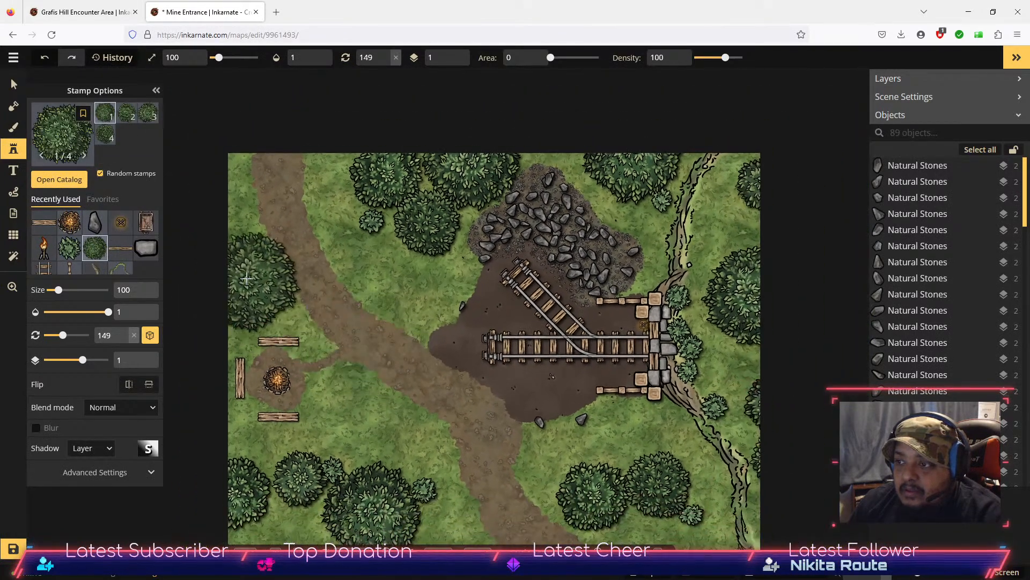
click(227, 282)
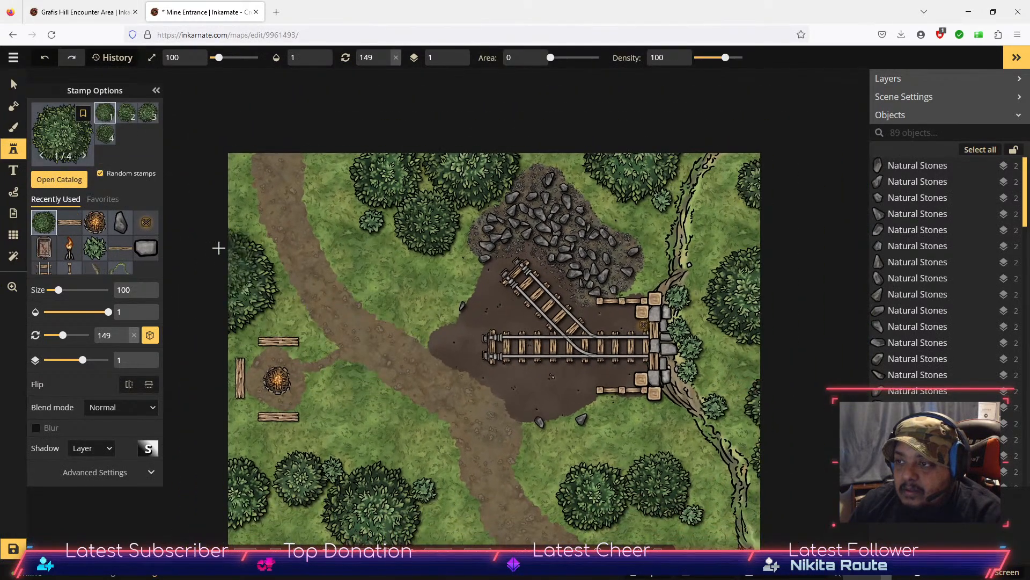
click(294, 156)
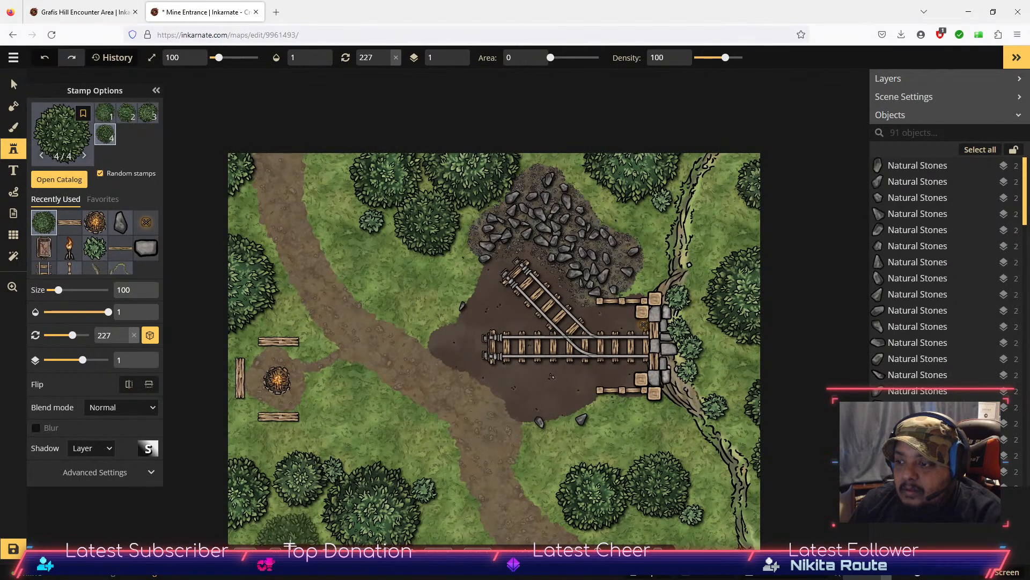
click(296, 504)
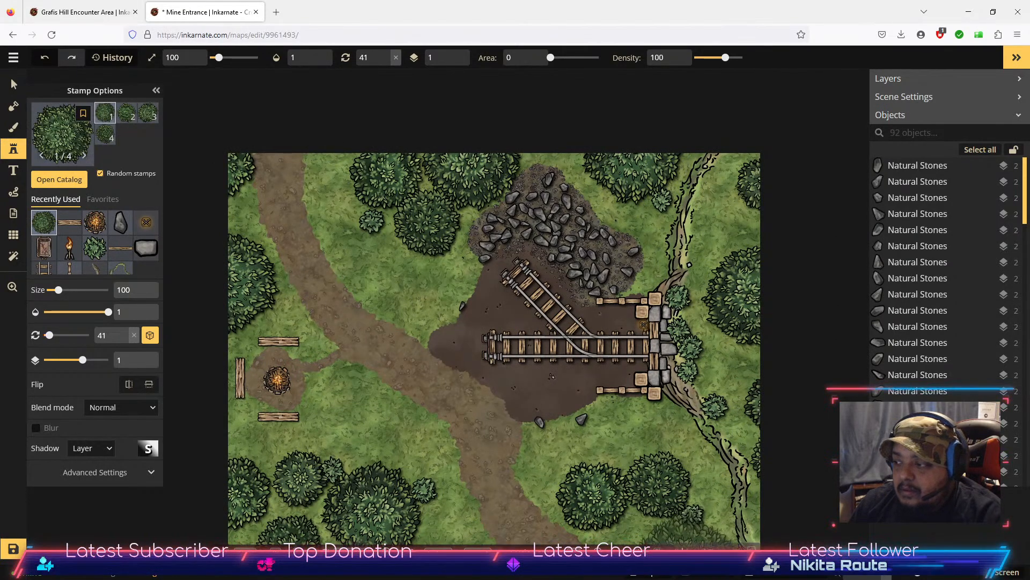
Step: Place another Trees Foliage stamp on the southern map edge, just below the tree cluster east of the path
click(644, 575)
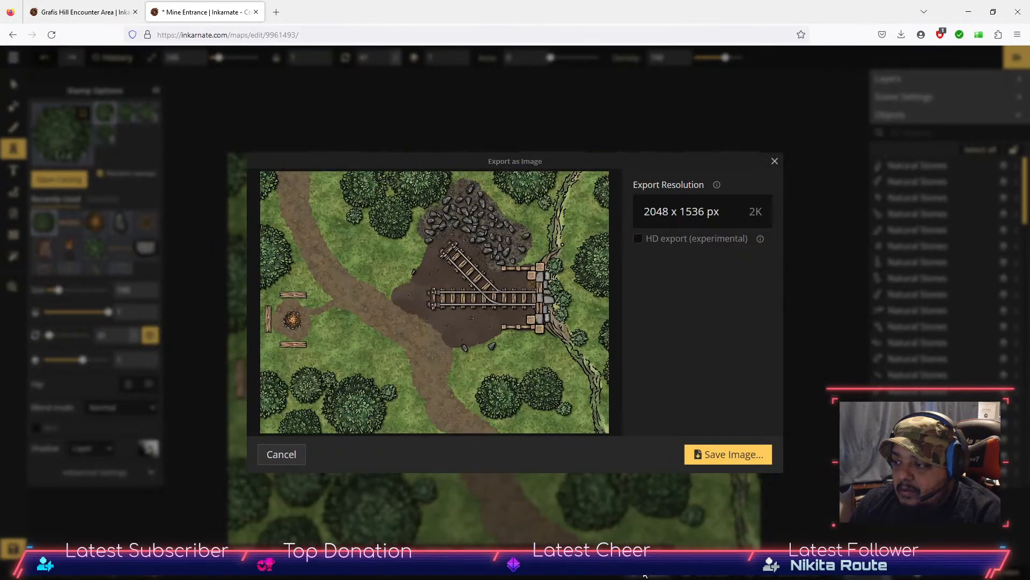
click(775, 162)
scroll(627, 466, down, 2)
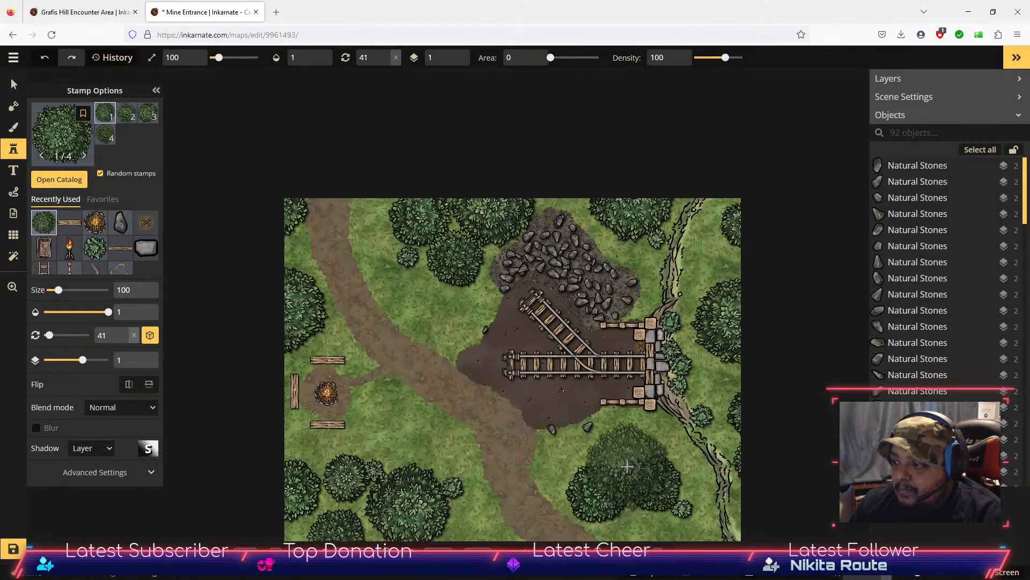
scroll(627, 466, down, 1)
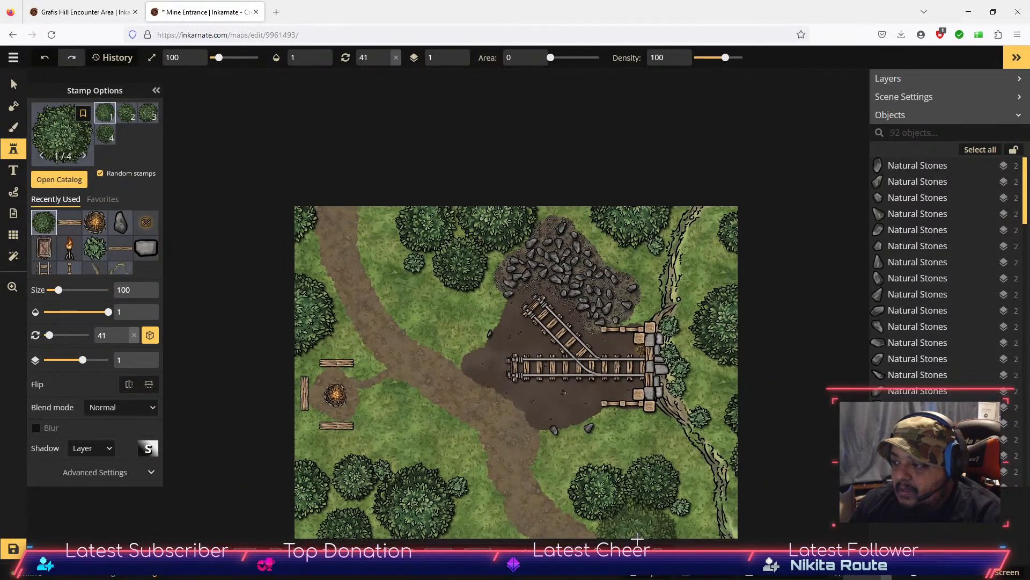
click(685, 488)
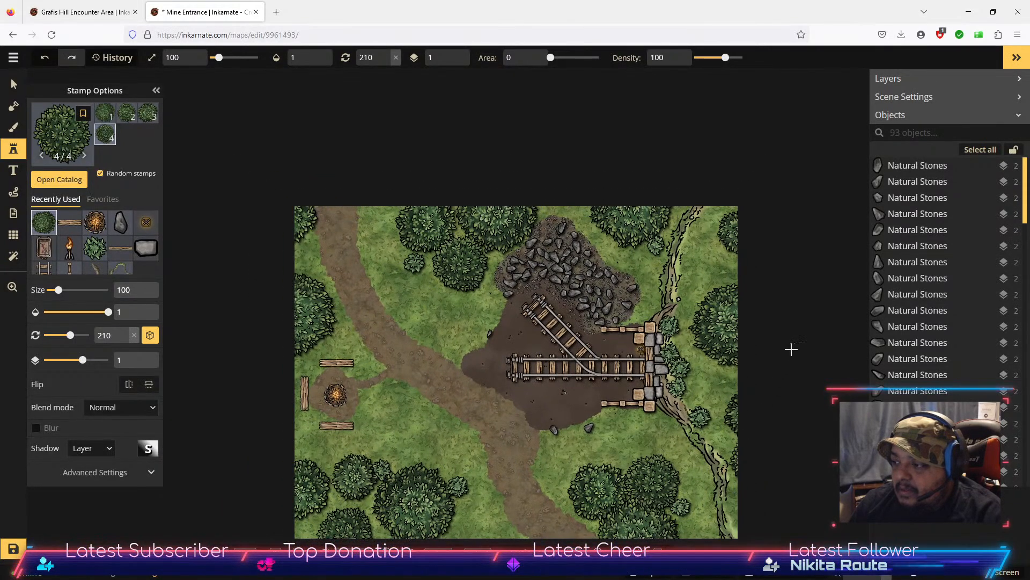
Step: Check the whole map and save it
scroll(782, 333, up, 2)
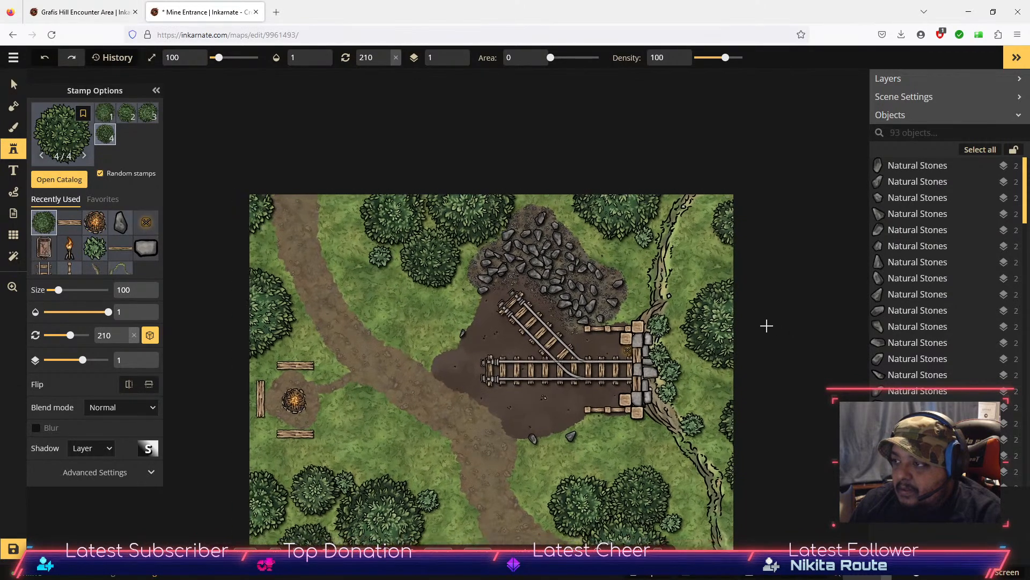
scroll(757, 323, down, 2)
scroll(227, 334, up, 3)
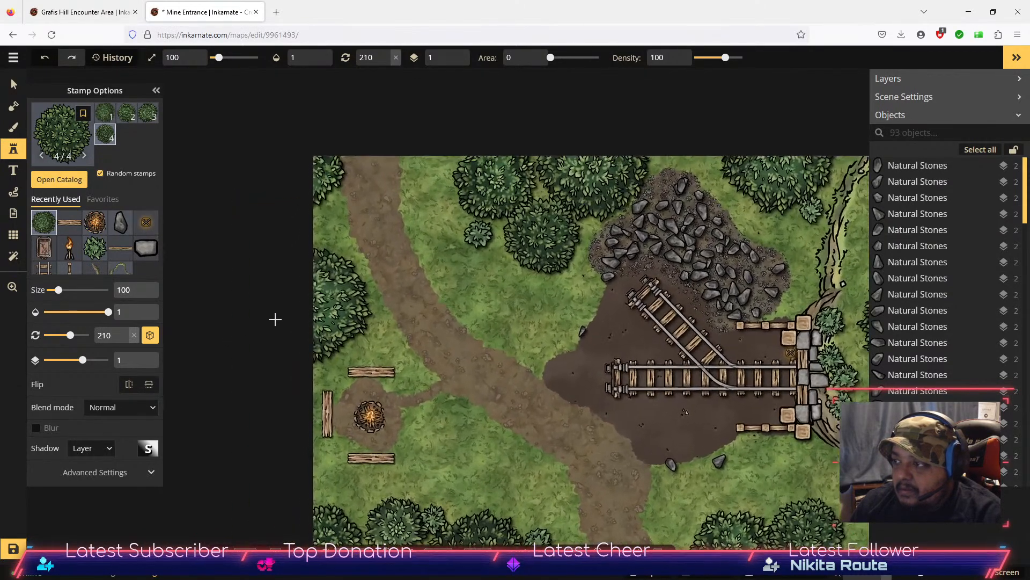
scroll(286, 321, down, 3)
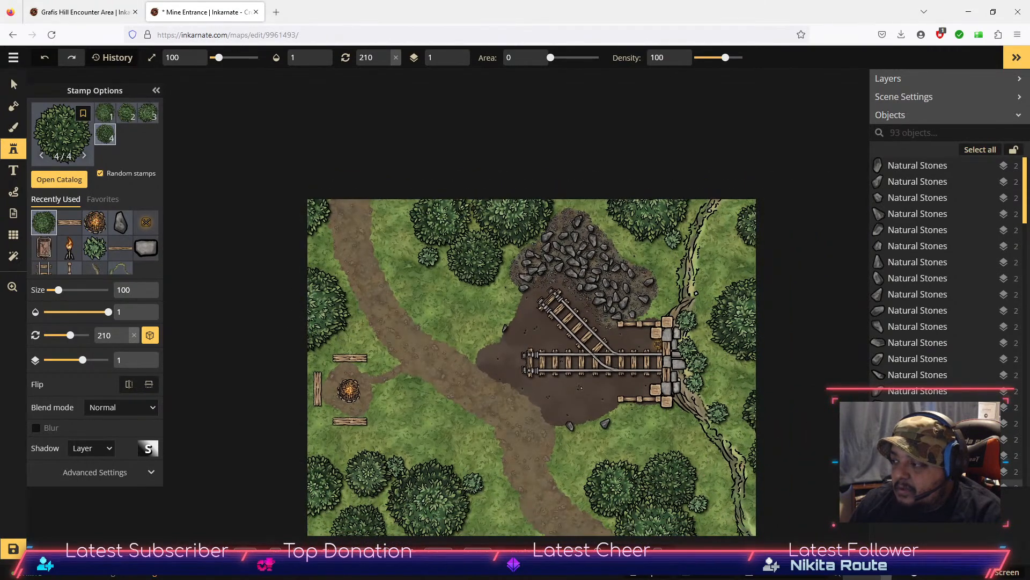
click(13, 548)
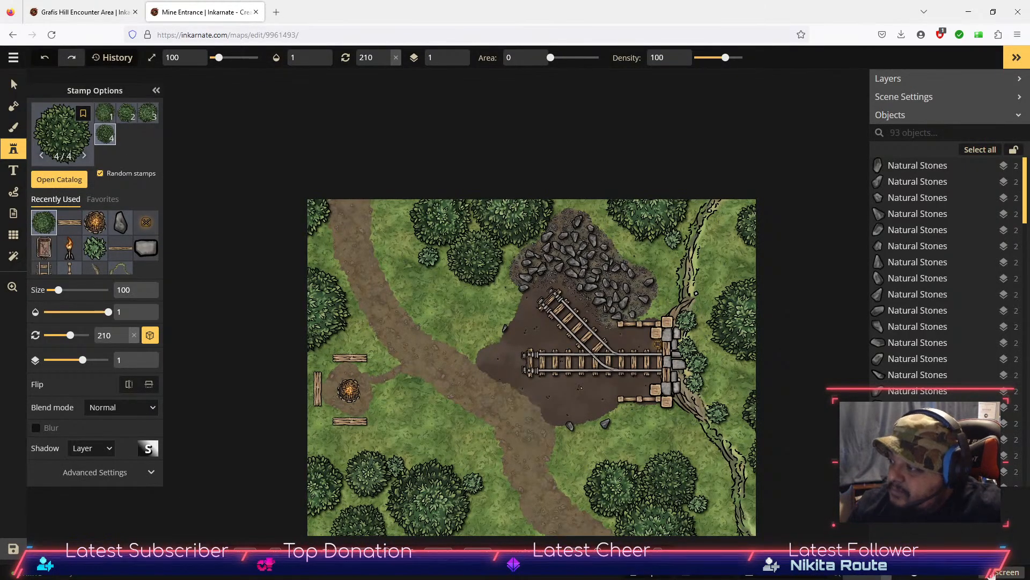
Step: Examine the overall layout of the mine entrance map with nothing selected
scroll(534, 473, up, 3)
click(452, 267)
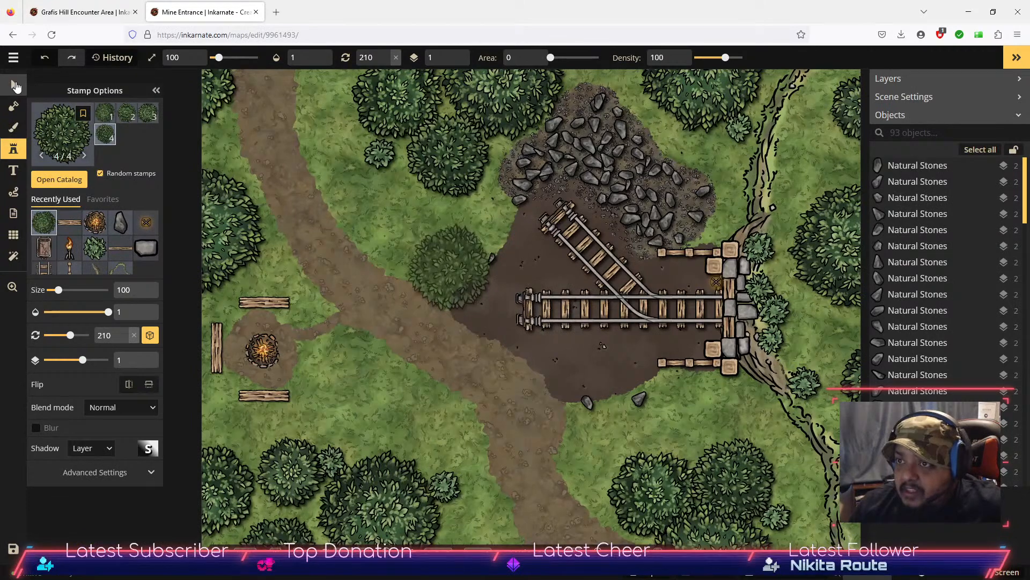
click(15, 85)
scroll(557, 333, down, 2)
scroll(561, 328, up, 1)
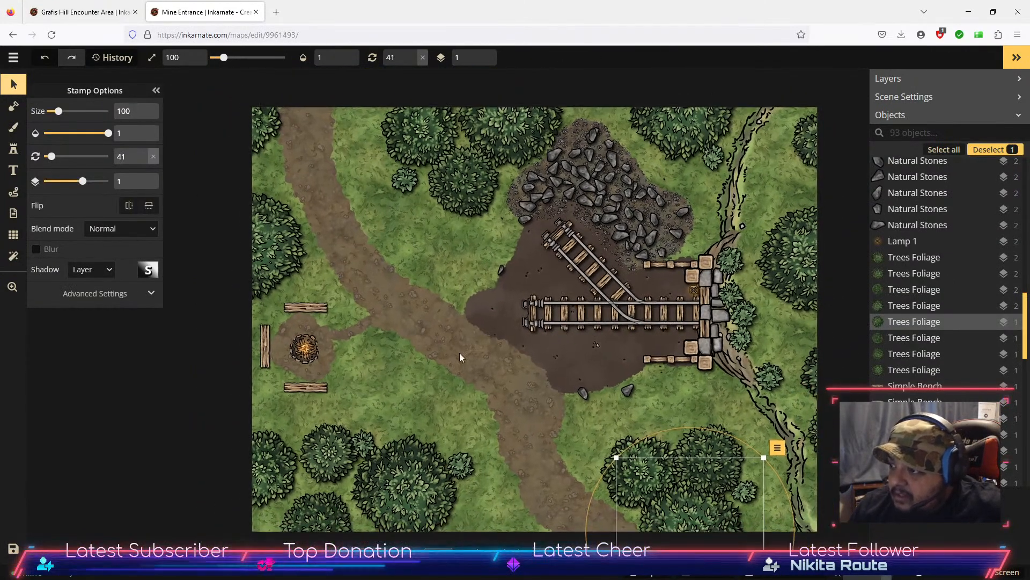
click(443, 400)
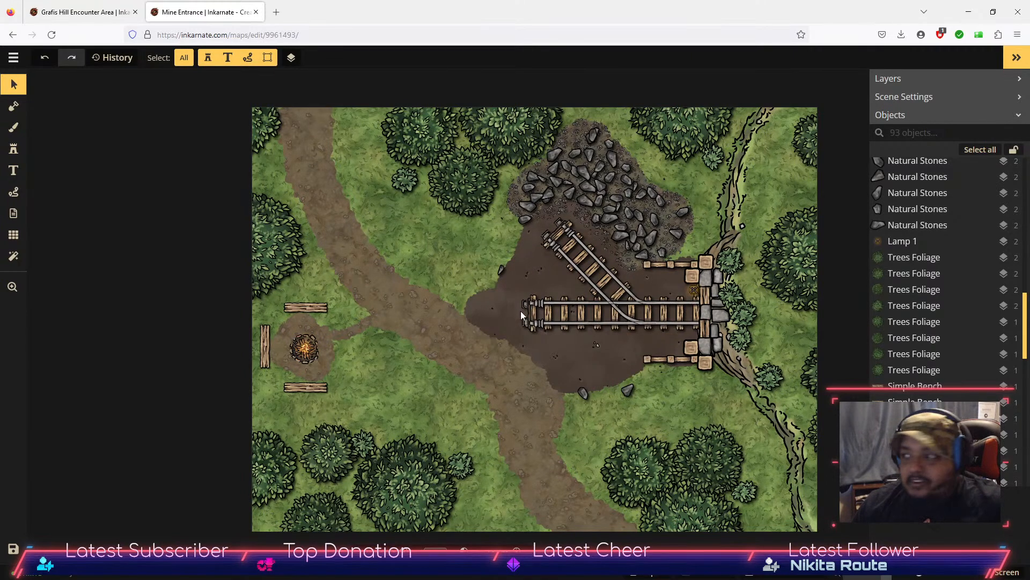
scroll(553, 355, down, 2)
scroll(553, 355, up, 1)
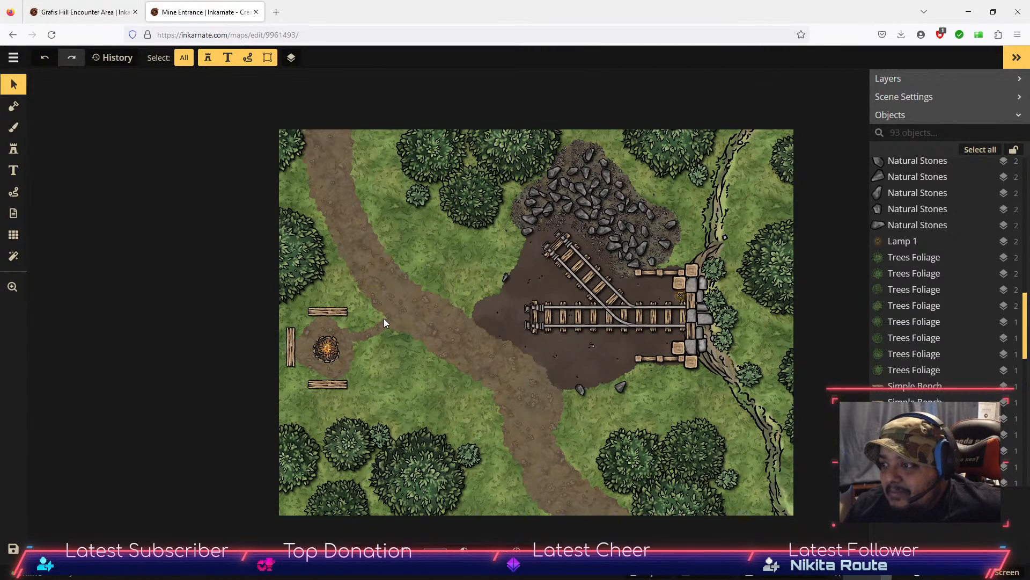
Step: Search the stamp catalog for "plant" and try two leafy Plant stamps from the Forest group behind the mine entrance, undoing both
click(13, 127)
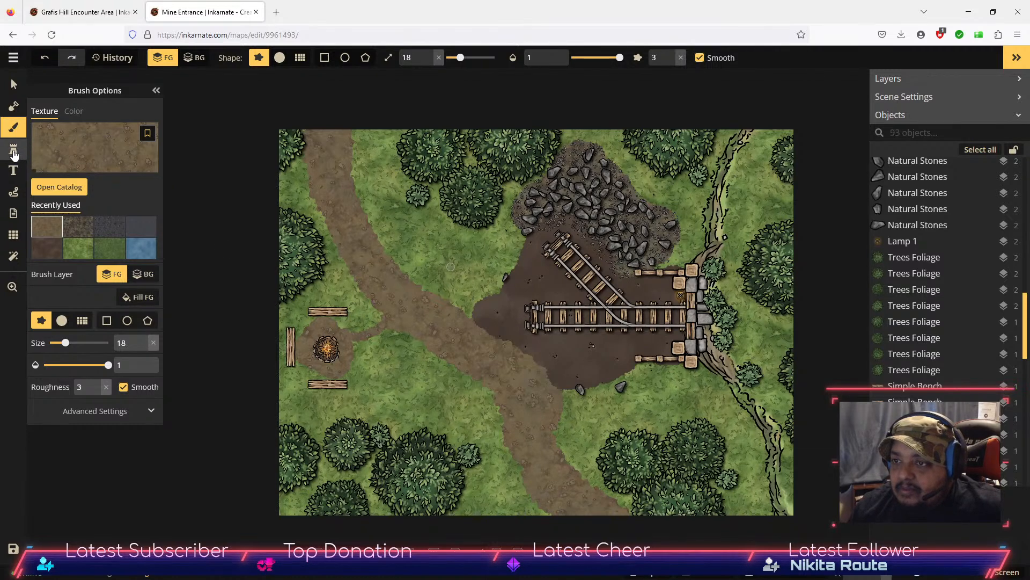
click(14, 152)
click(54, 185)
drag(238, 98, 126, 96)
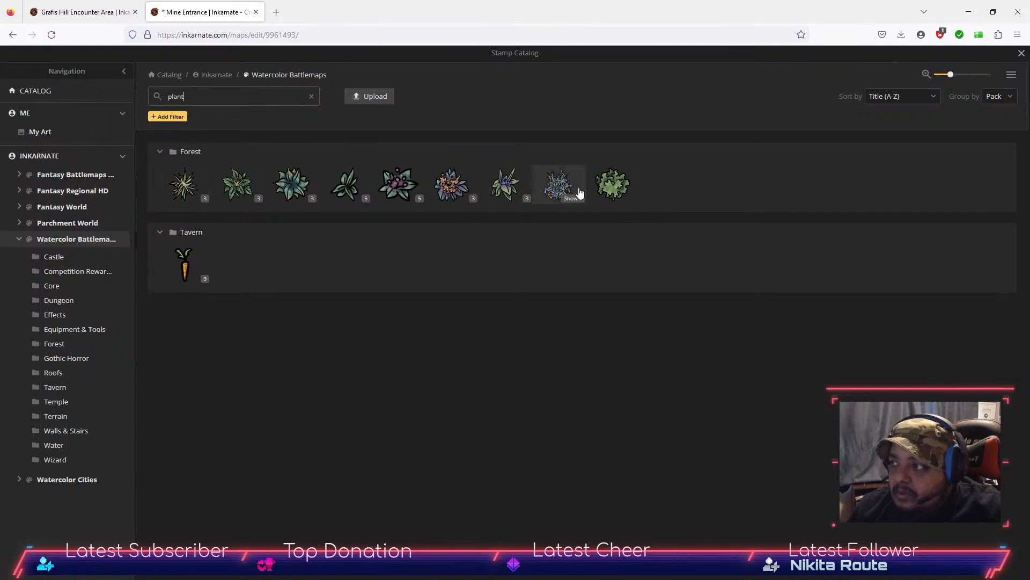
click(612, 189)
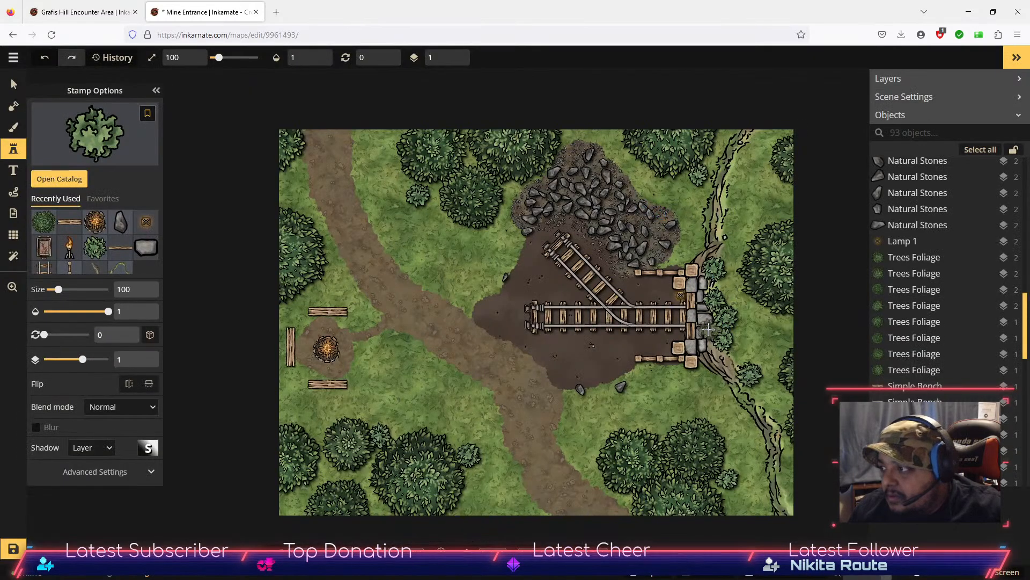
click(707, 328)
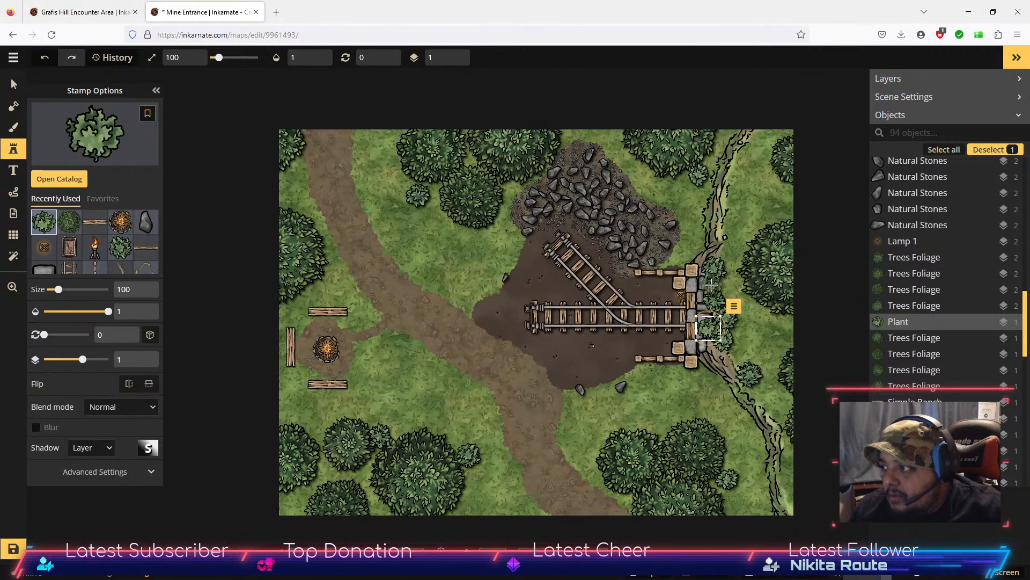
click(711, 284)
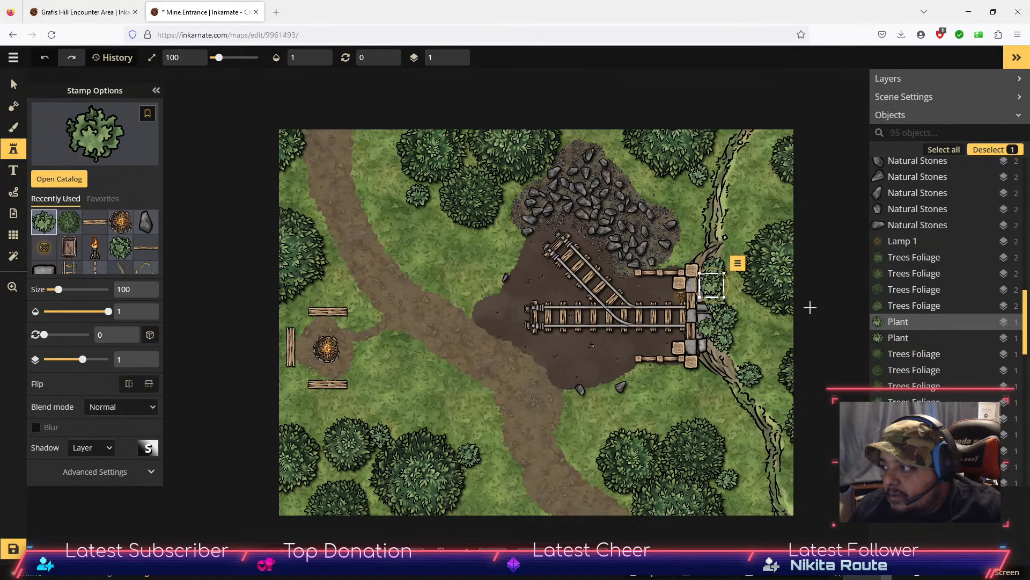
key(ctrl+z)
key(ctrl+z)
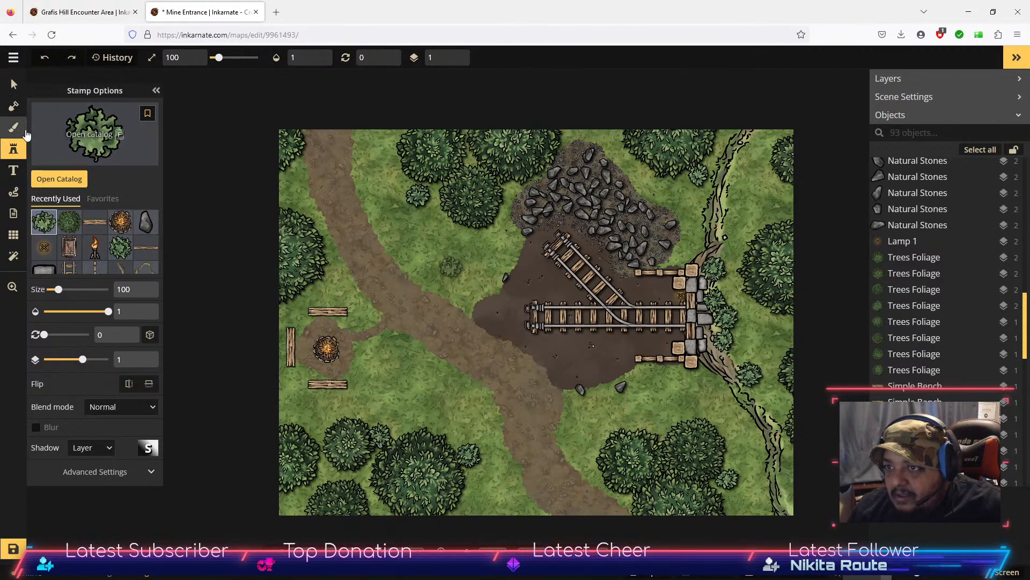
Step: Search the stamp catalog for "grass", clear the search and choose the Tree Stumps stamp from the Core group of Watercolor Battlemaps
click(59, 179)
text(grass)
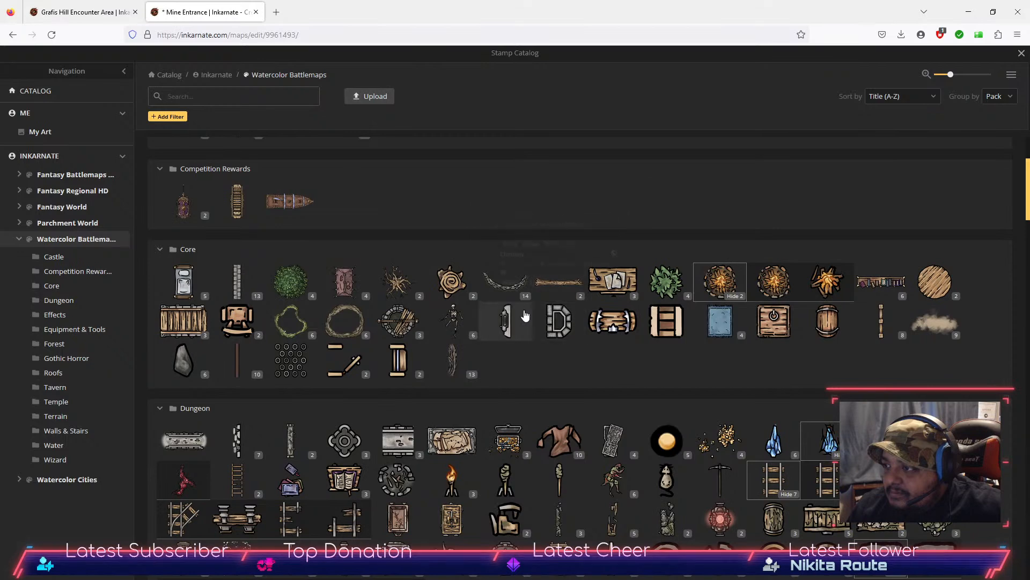
click(453, 283)
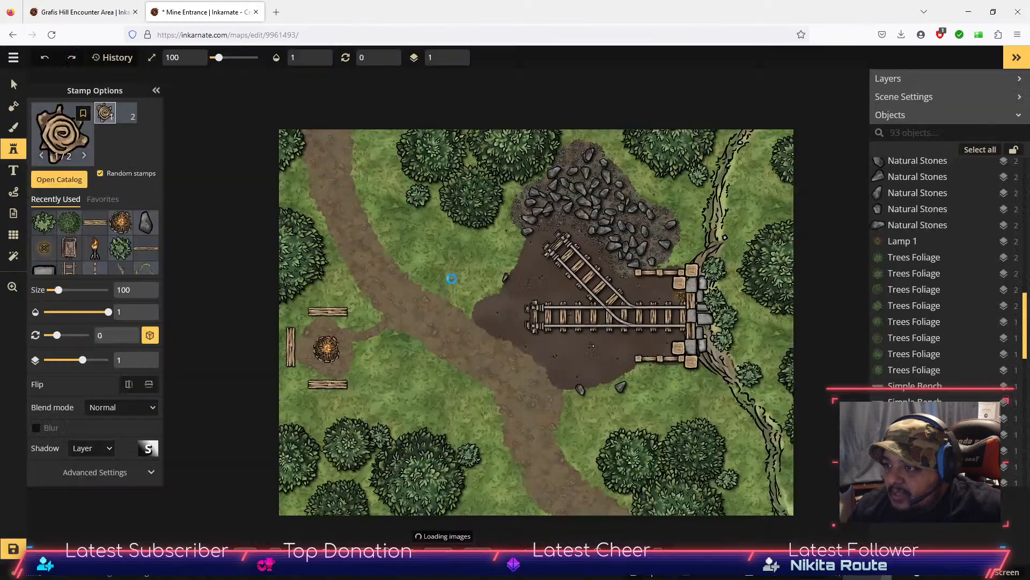
Step: Place five Tree Stumps: above the rock pile, below the northern trees, at the southern edge, and southeast and east of the campfire
click(605, 135)
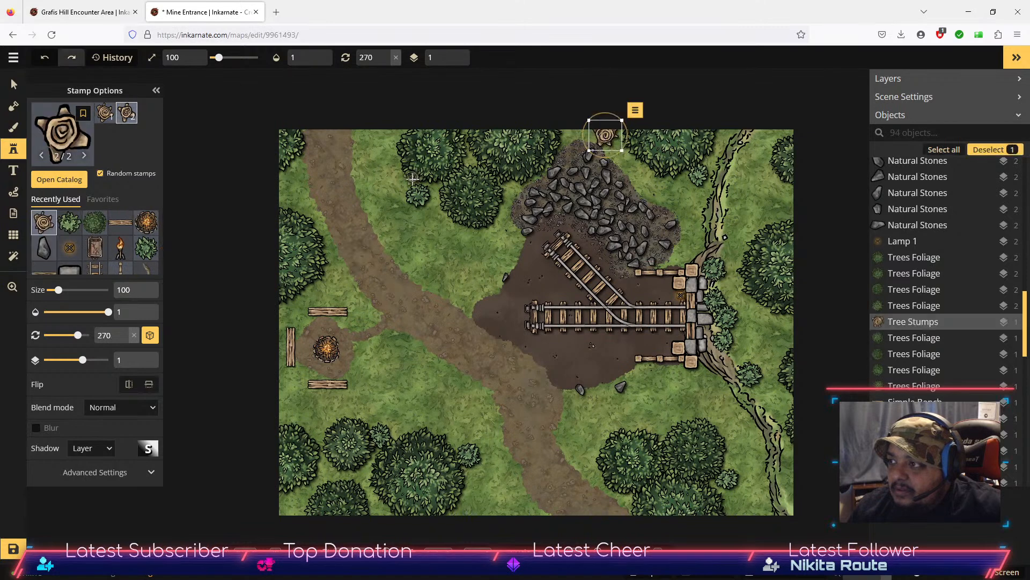
click(431, 218)
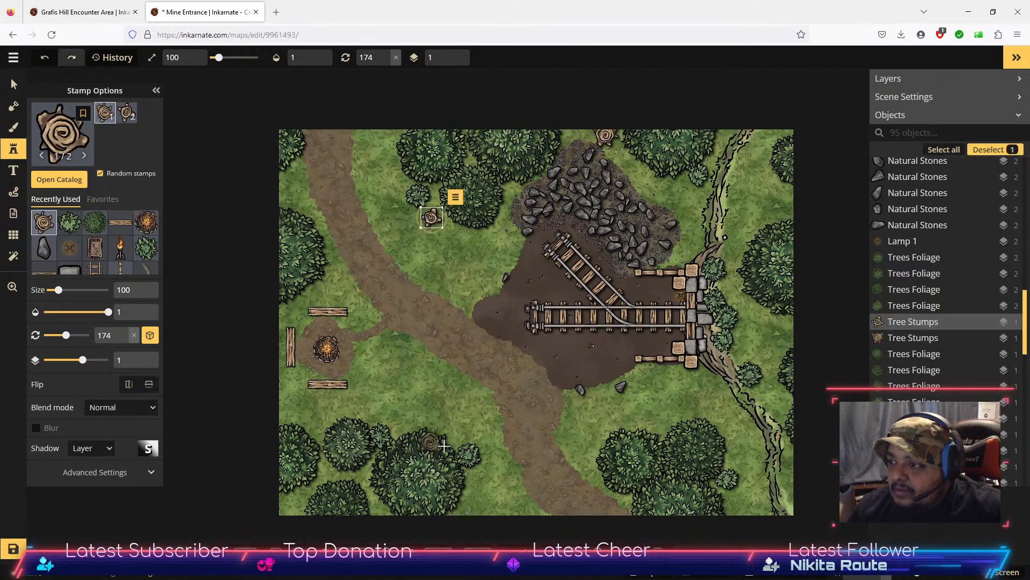
click(487, 503)
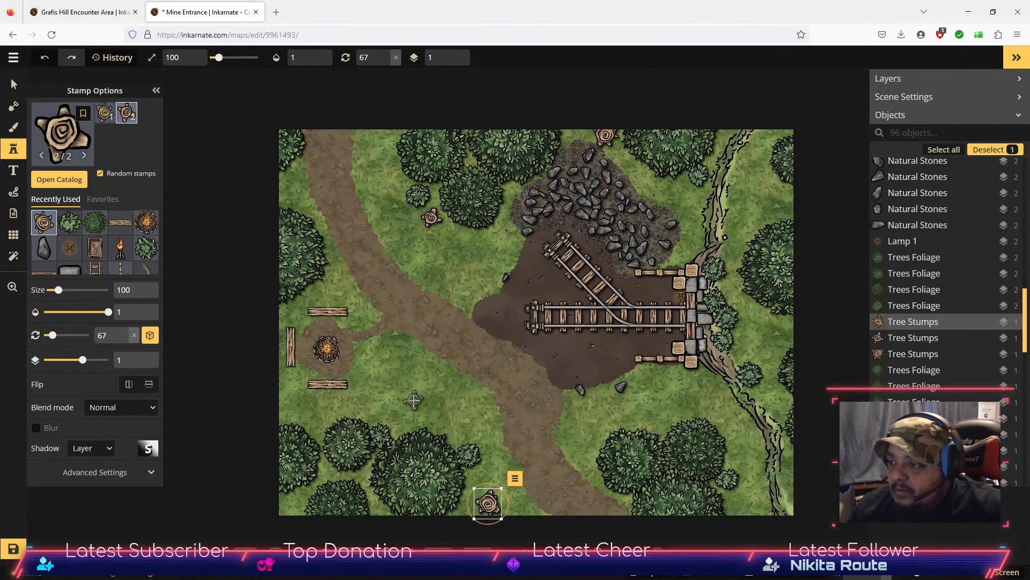
click(421, 403)
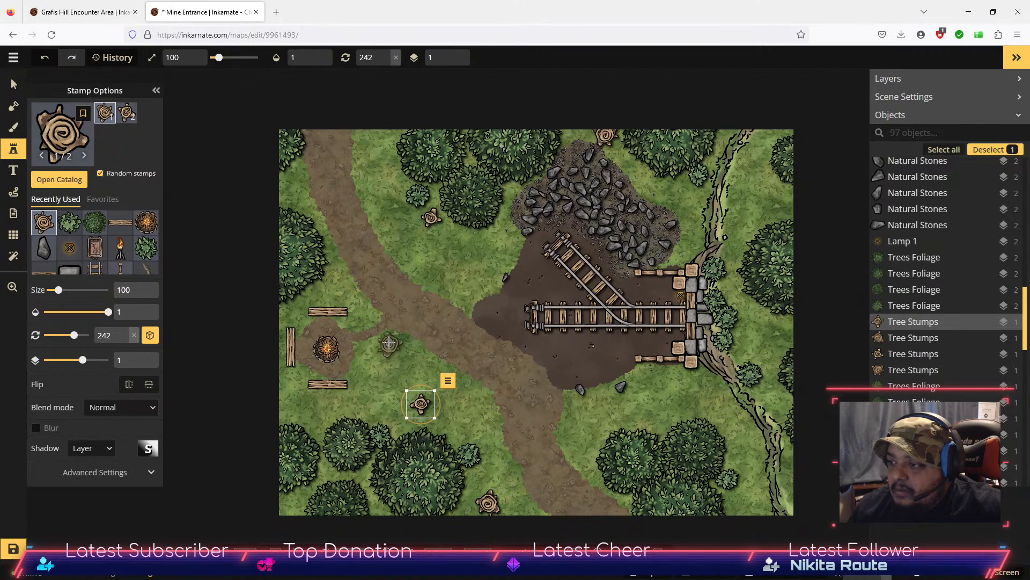
click(389, 341)
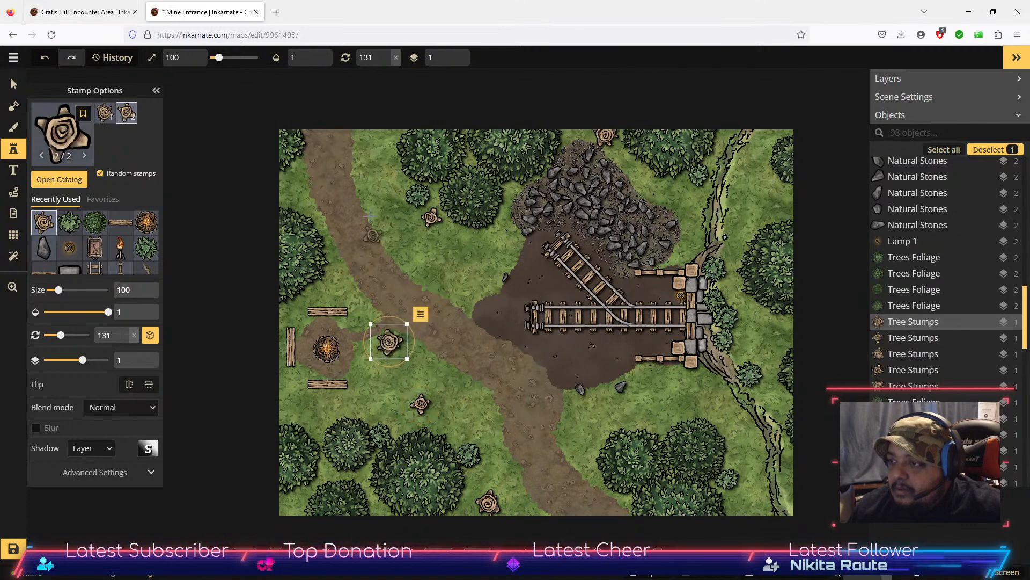
Step: Place a Big Cart stamp from the Tavern group of Watercolor Battlemaps on the grass between the path and the rock pile
click(13, 85)
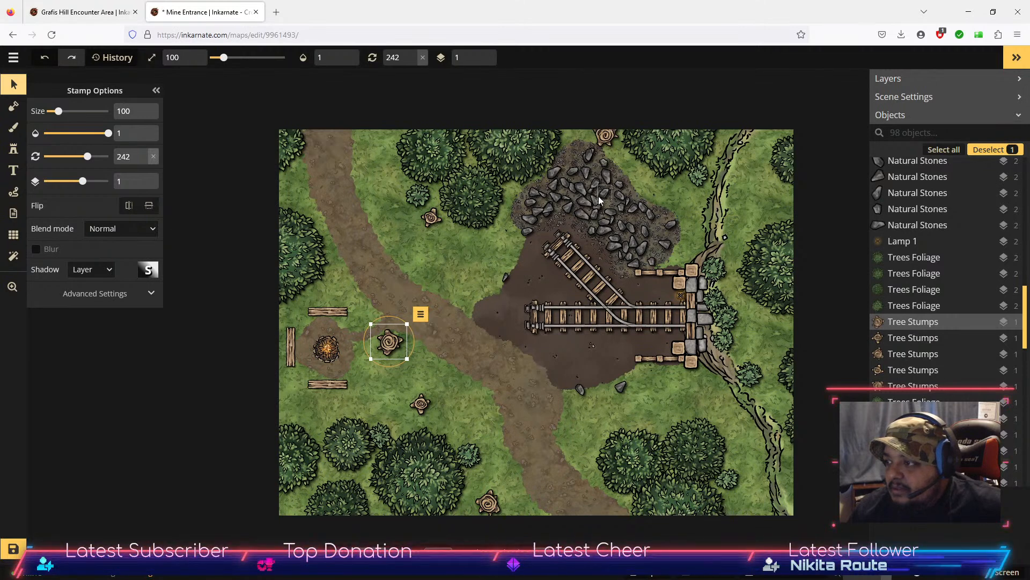
click(13, 149)
click(79, 172)
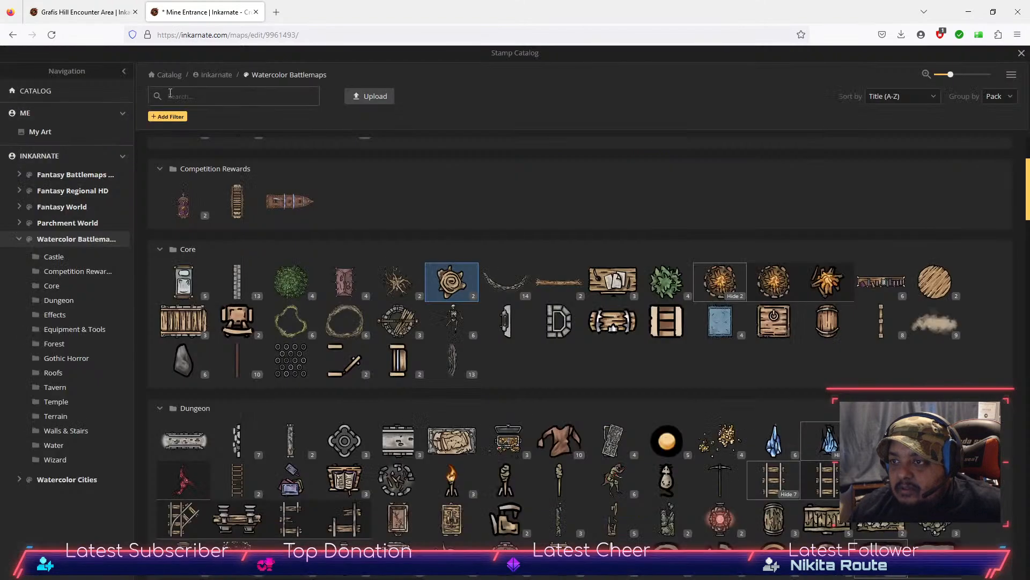
scroll(526, 386, down, 15)
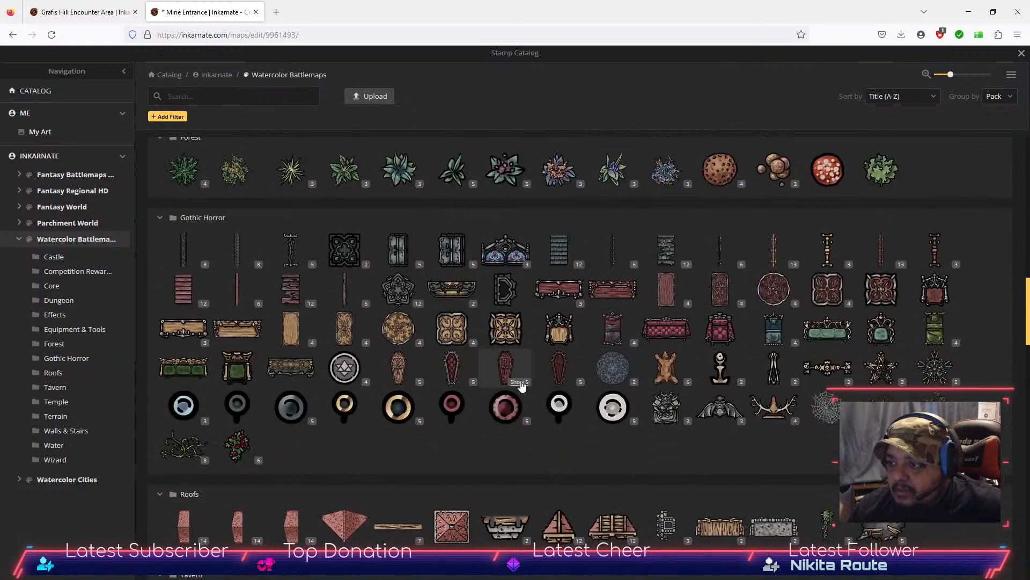
scroll(520, 381, down, 5)
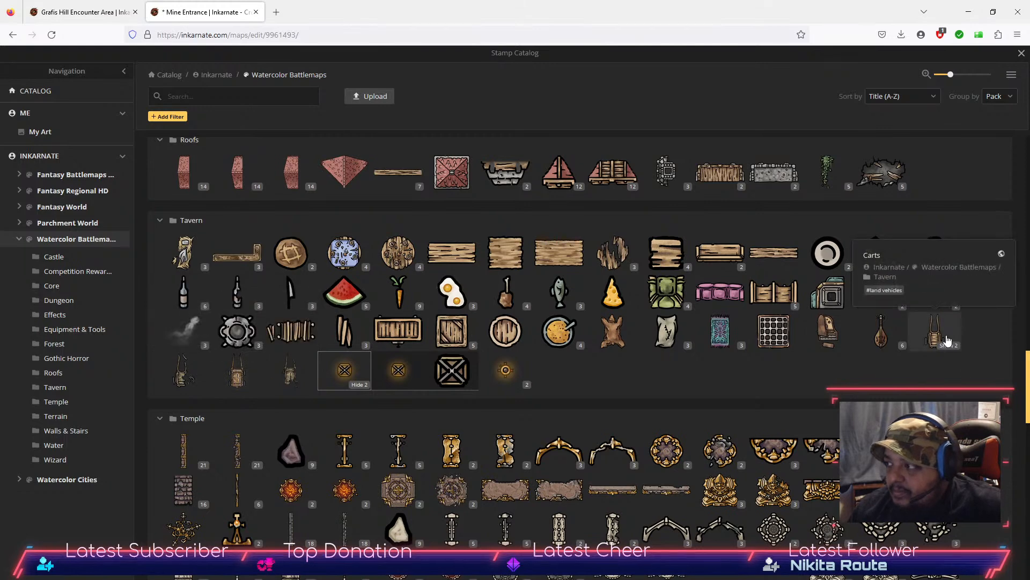
click(240, 370)
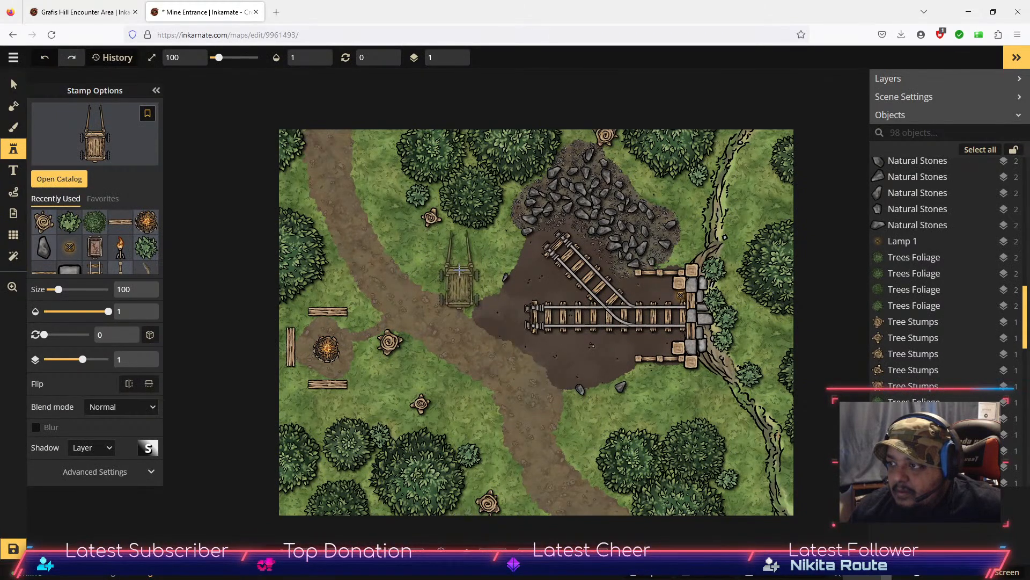
click(465, 267)
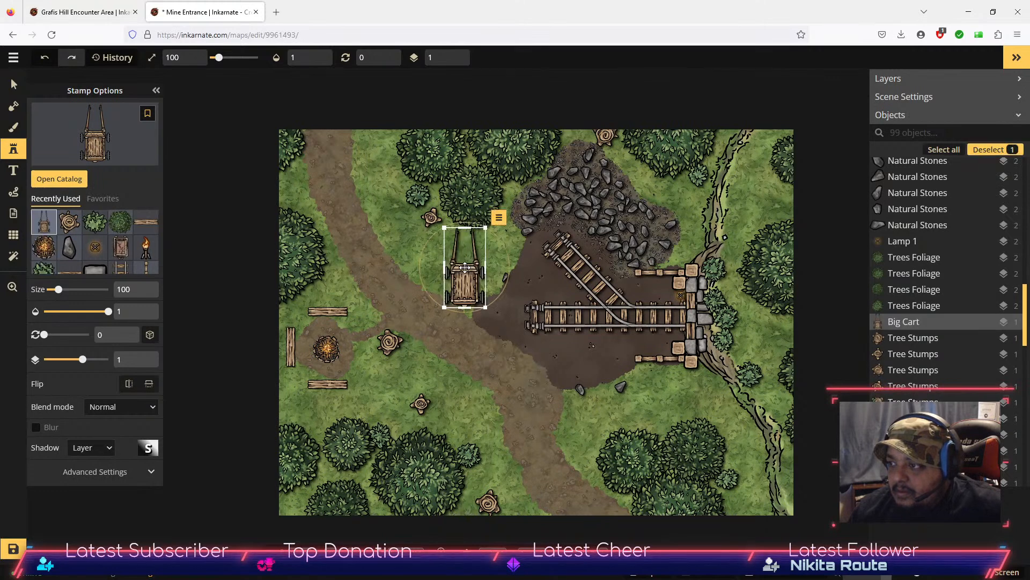
Step: Rotate the Big Cart to 231 and move it to the edge of the dirt area, its handles towards the path
click(13, 84)
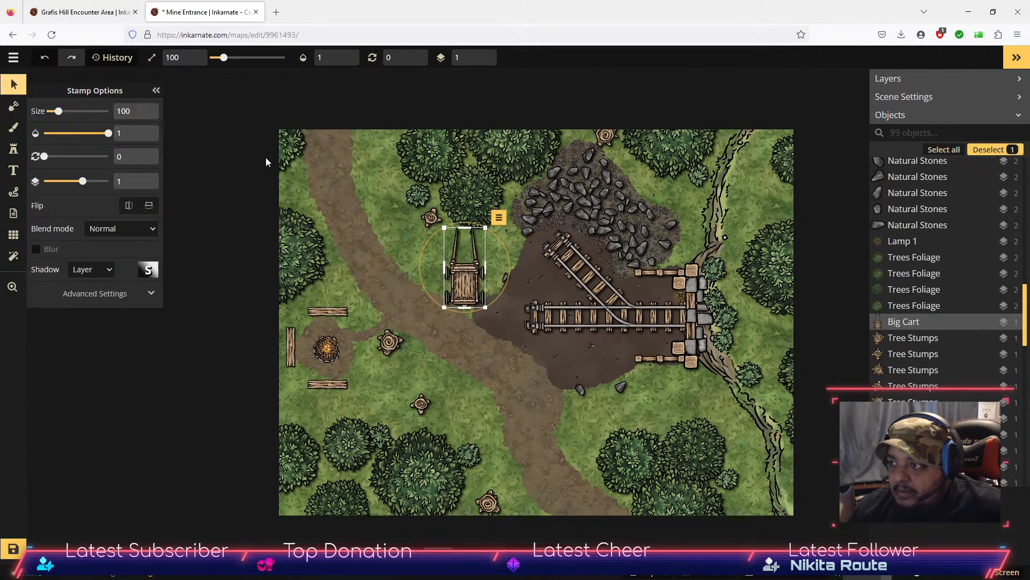
drag(456, 224, 419, 312)
drag(482, 265, 495, 260)
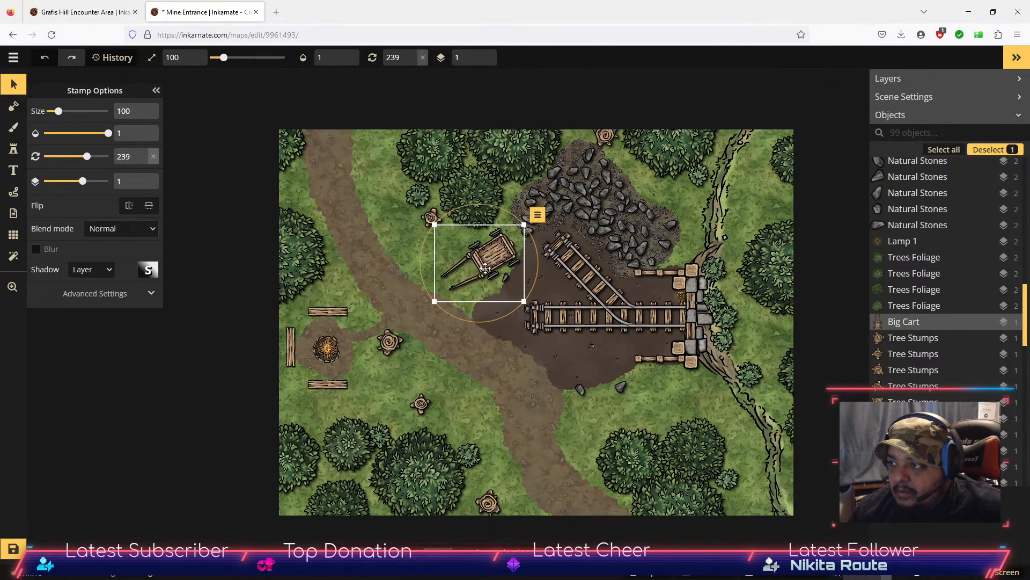
drag(419, 252, 419, 260)
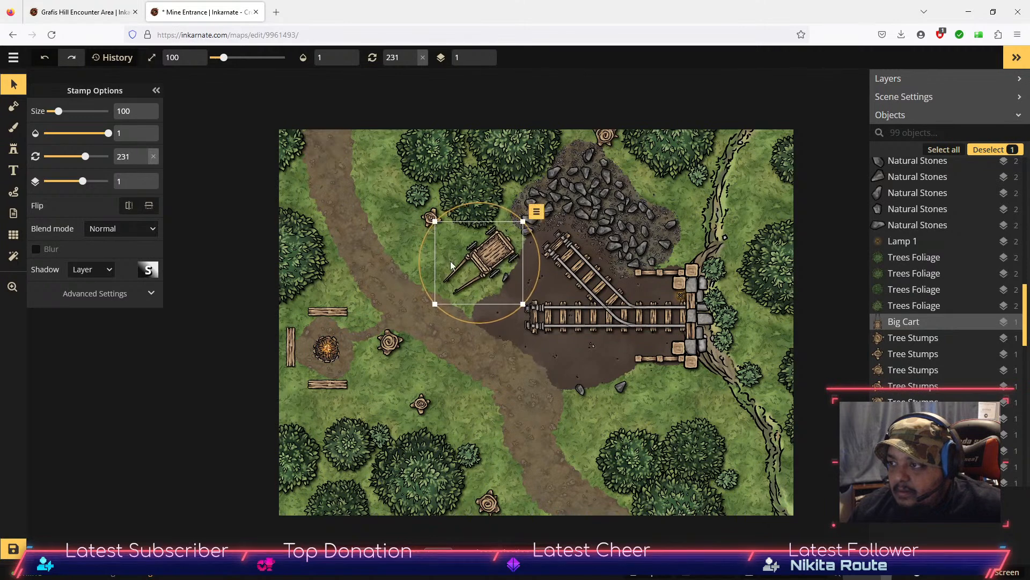
drag(492, 256, 489, 261)
Step: Place the first Carts stamp from the Tavern group on the dirt just below the western rail end, rotated to 263
click(17, 154)
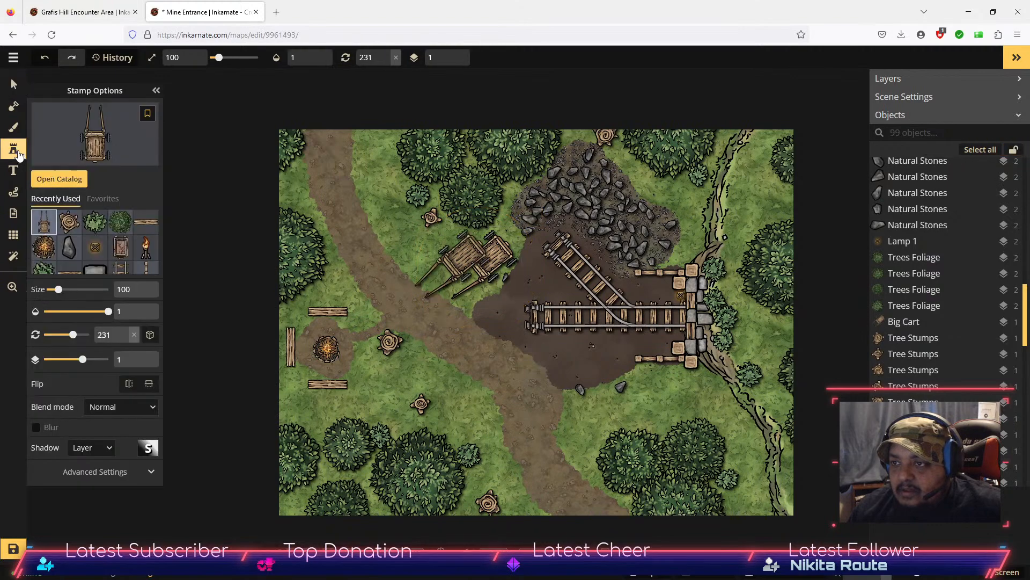
click(59, 179)
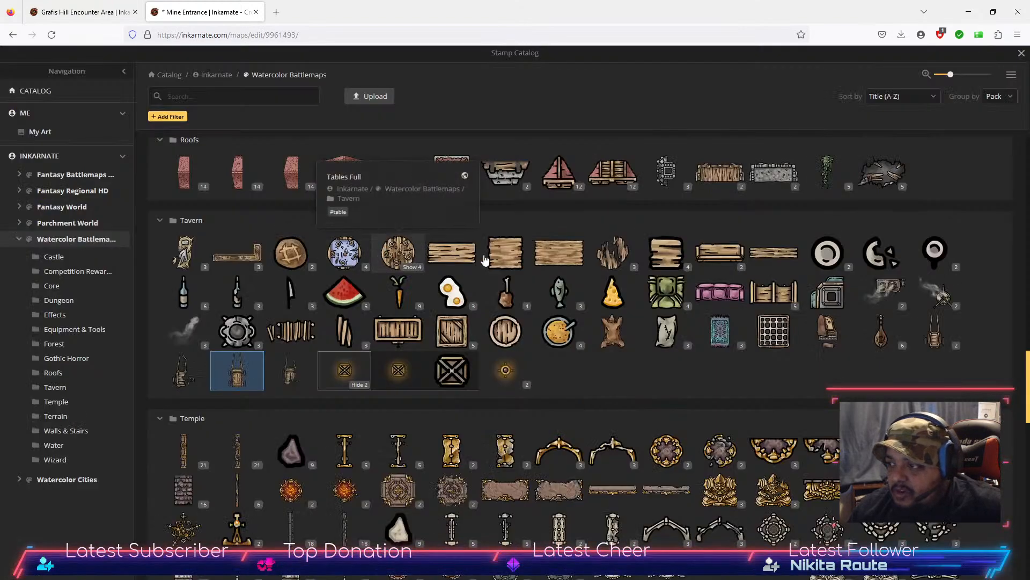
click(930, 346)
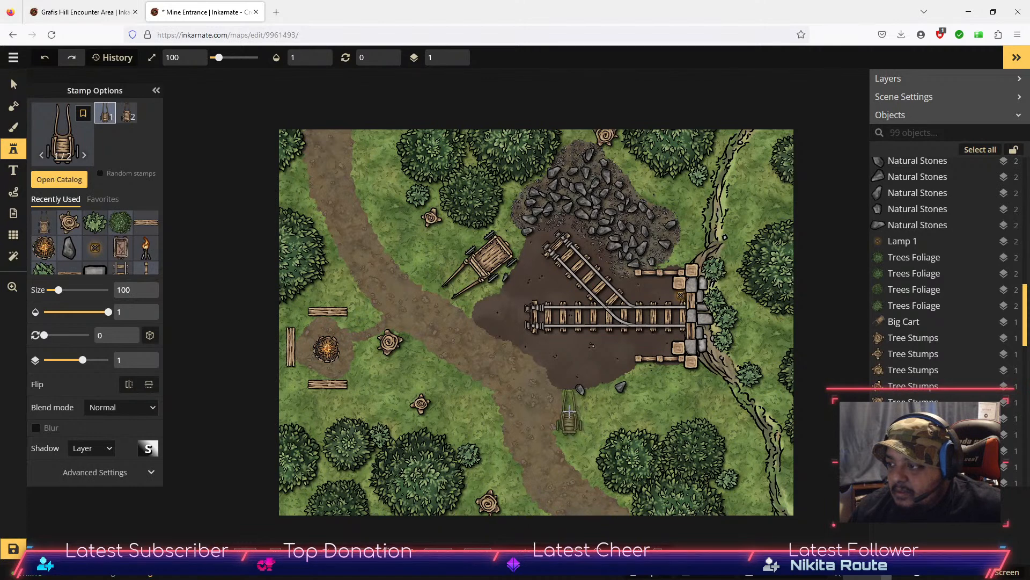
click(563, 358)
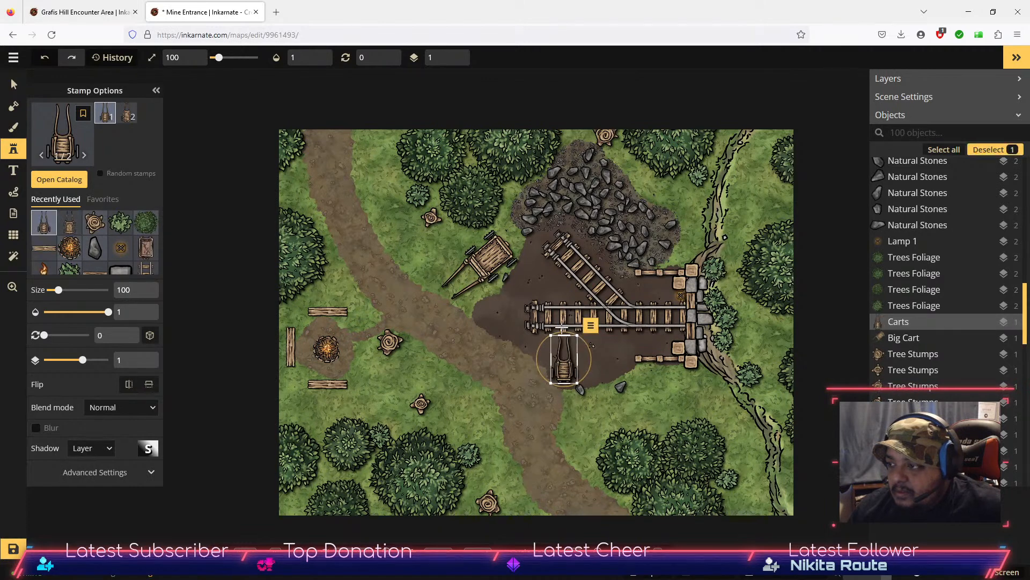
mouse_move(563, 334)
mouse_down()
mouse_move(504, 349)
mouse_move(512, 382)
mouse_move(537, 375)
mouse_move(553, 346)
mouse_up()
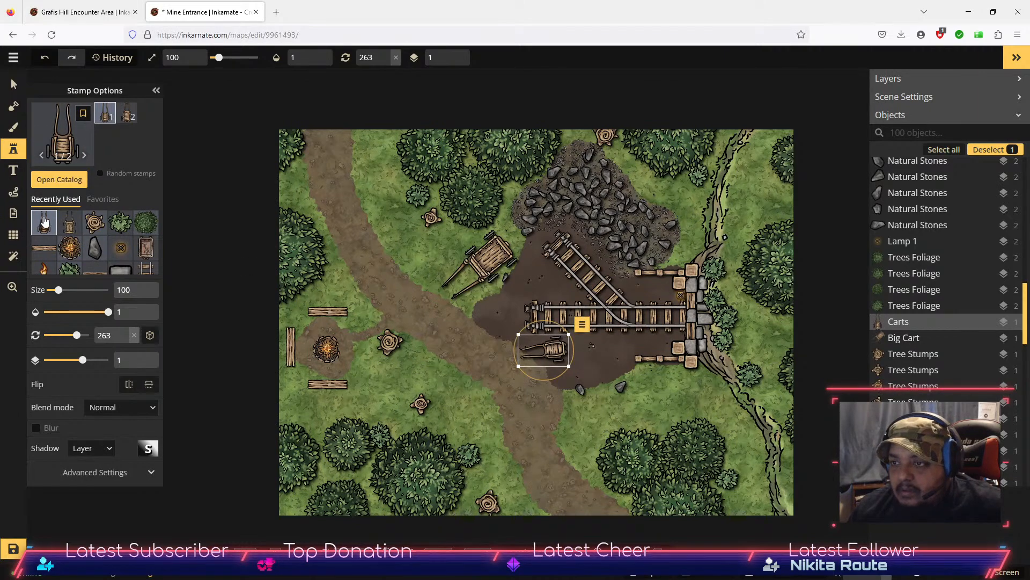
Step: Place a Broken Cart stamp from the Tavern group on the grass south of the mine entrance
click(59, 179)
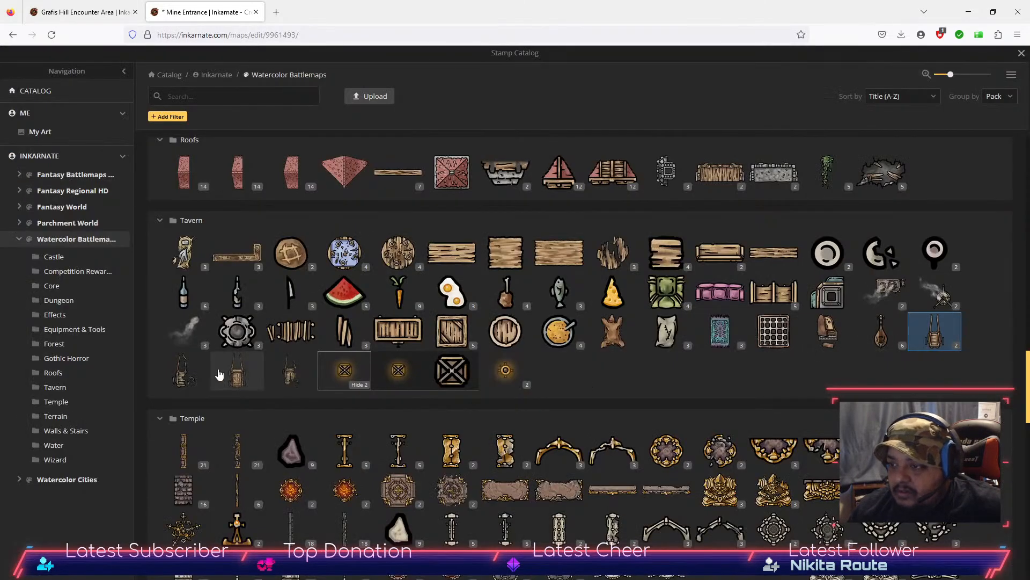
click(183, 372)
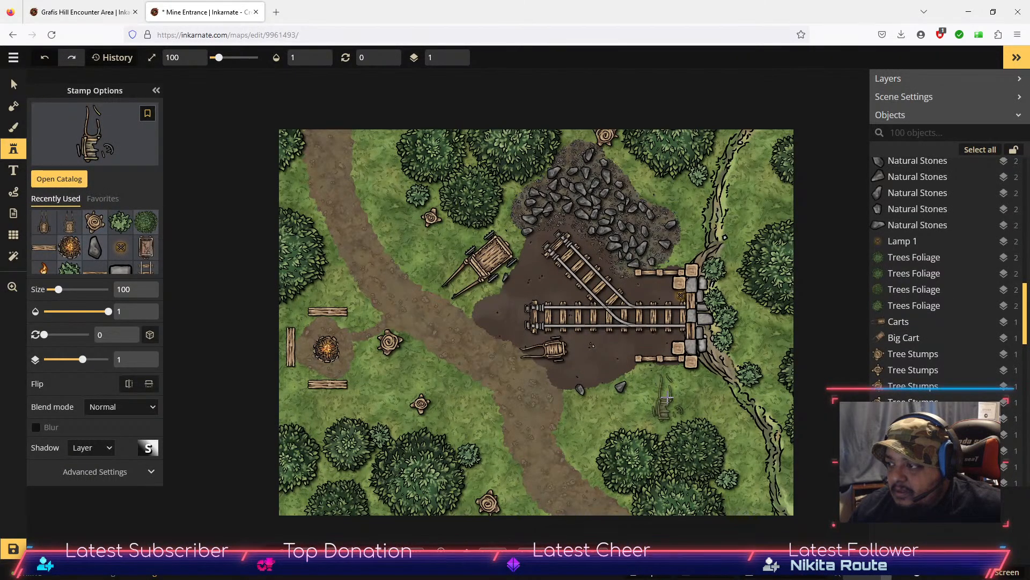
click(667, 399)
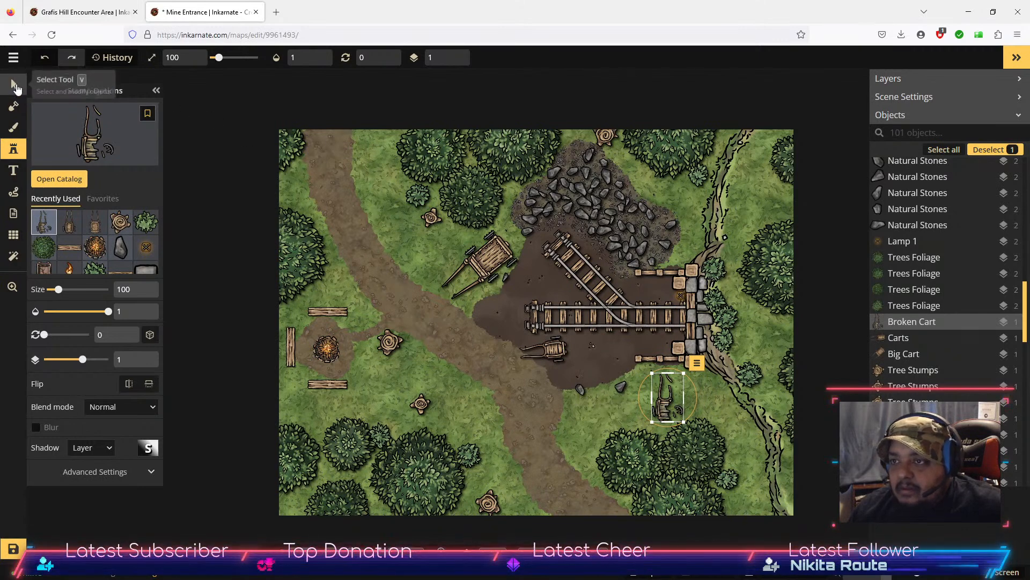
Step: Save the mine entrance map and deselect the Broken Cart
click(12, 83)
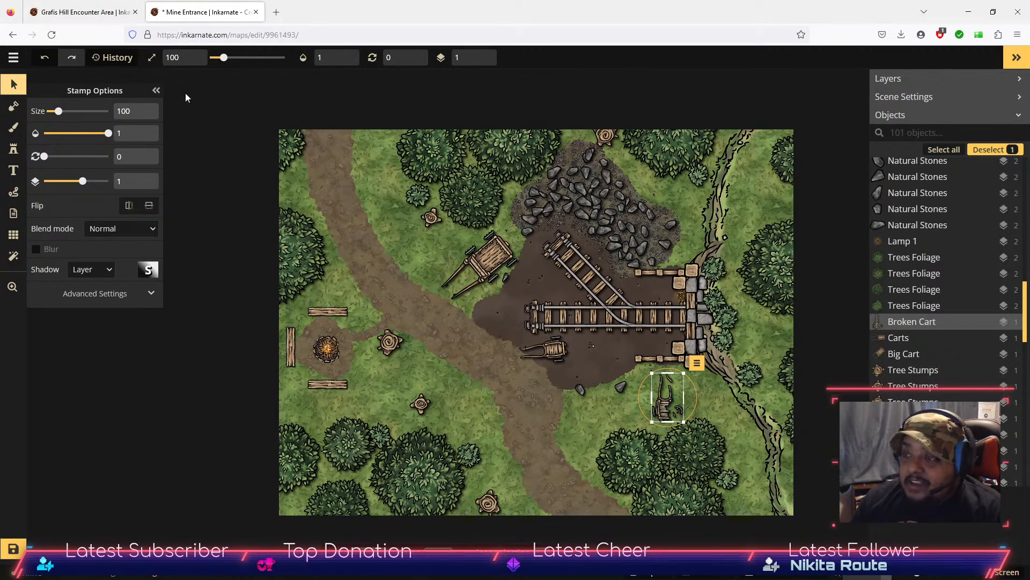
click(11, 552)
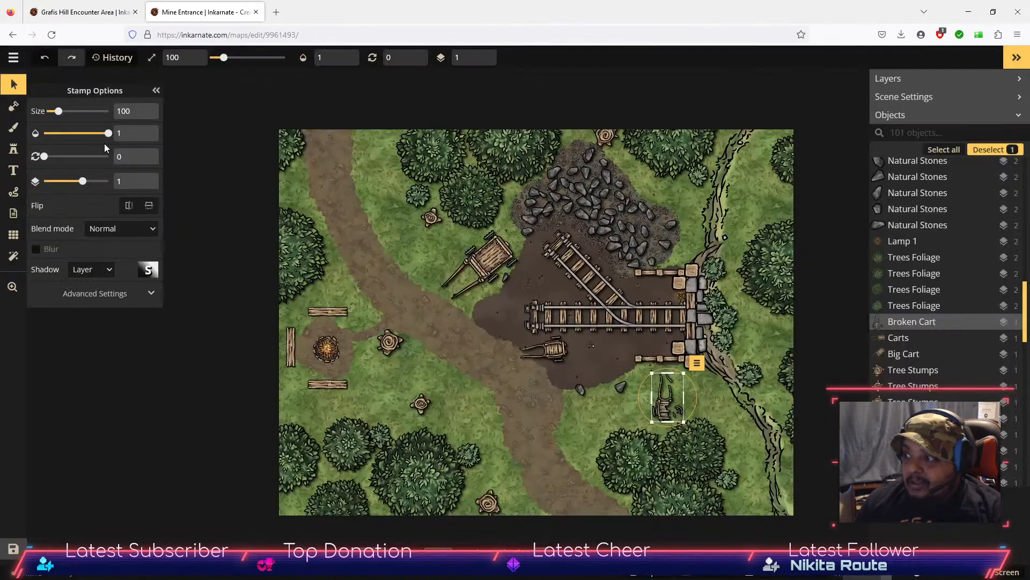
click(217, 409)
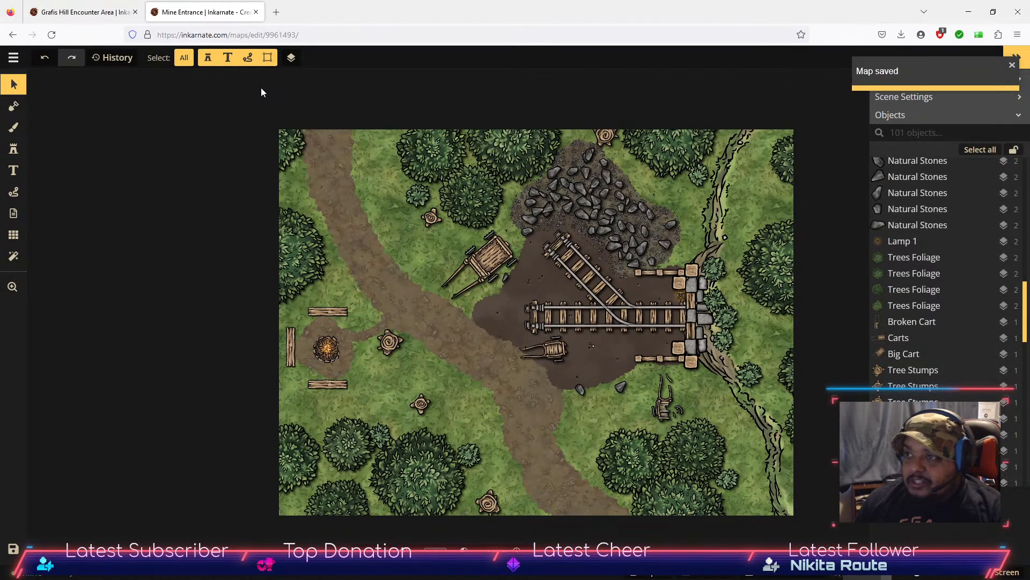
Step: Leave the Grafis Hill Encounter Area map, refresh the list of maps and open the Forest Bones map for editing
click(79, 12)
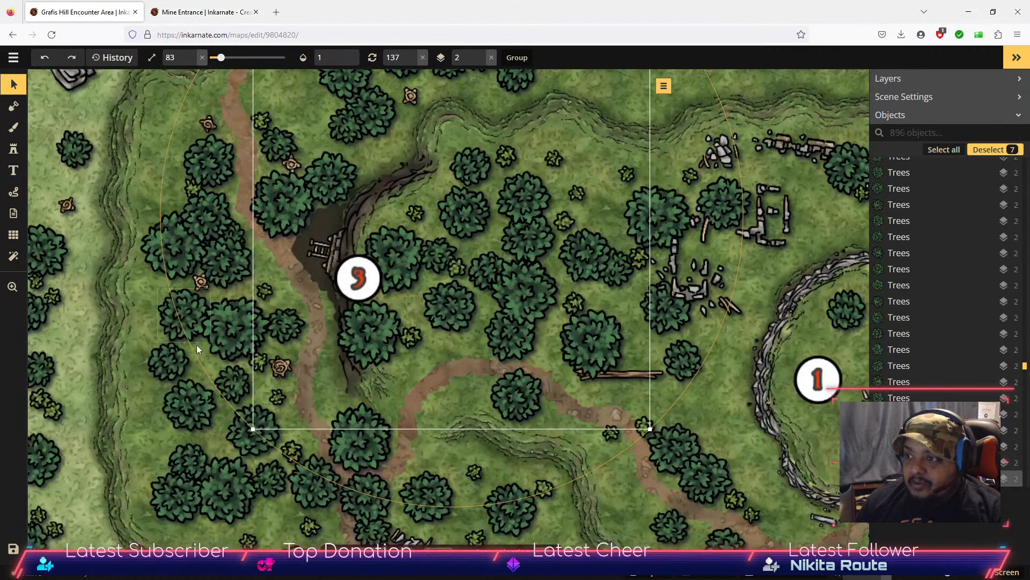
click(10, 35)
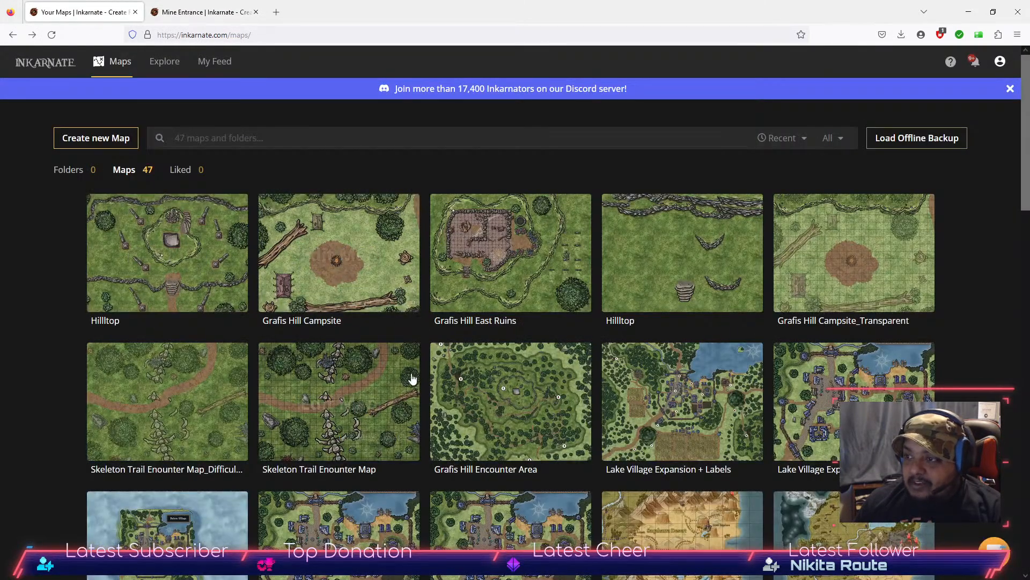
click(44, 65)
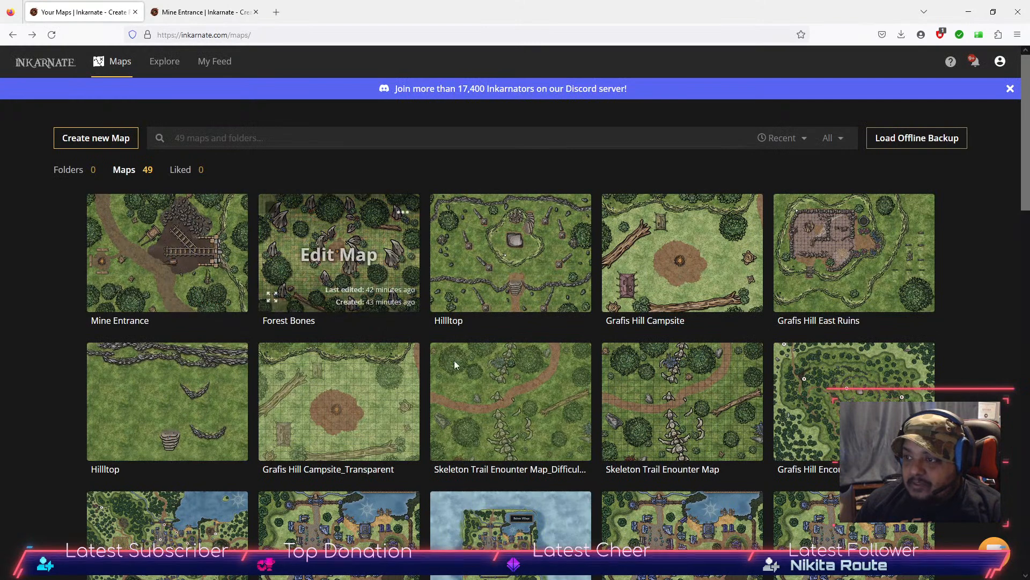
click(346, 257)
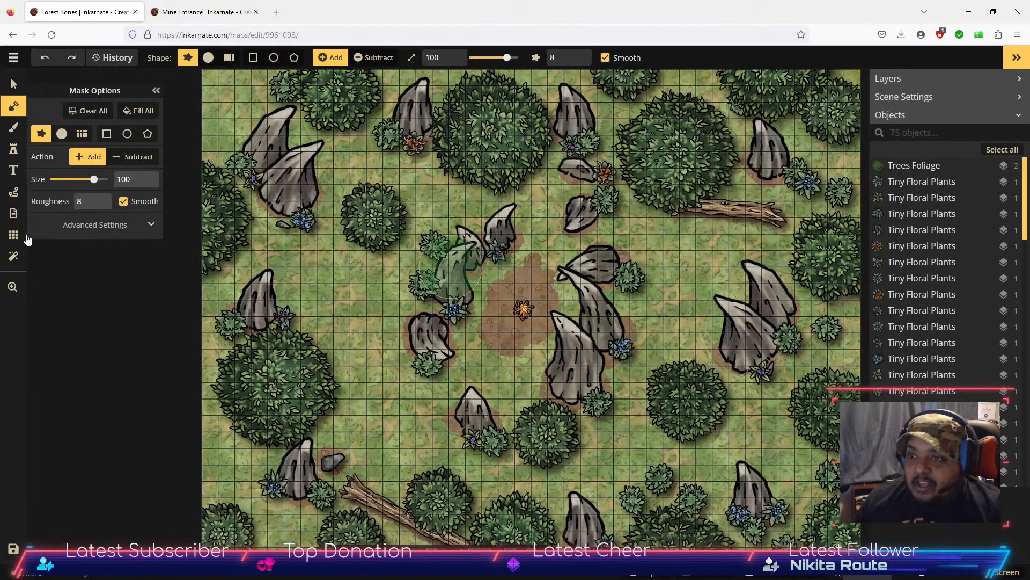
Step: Hide the grid on the Forest Bones map and bring the whole map into view
click(14, 234)
click(43, 108)
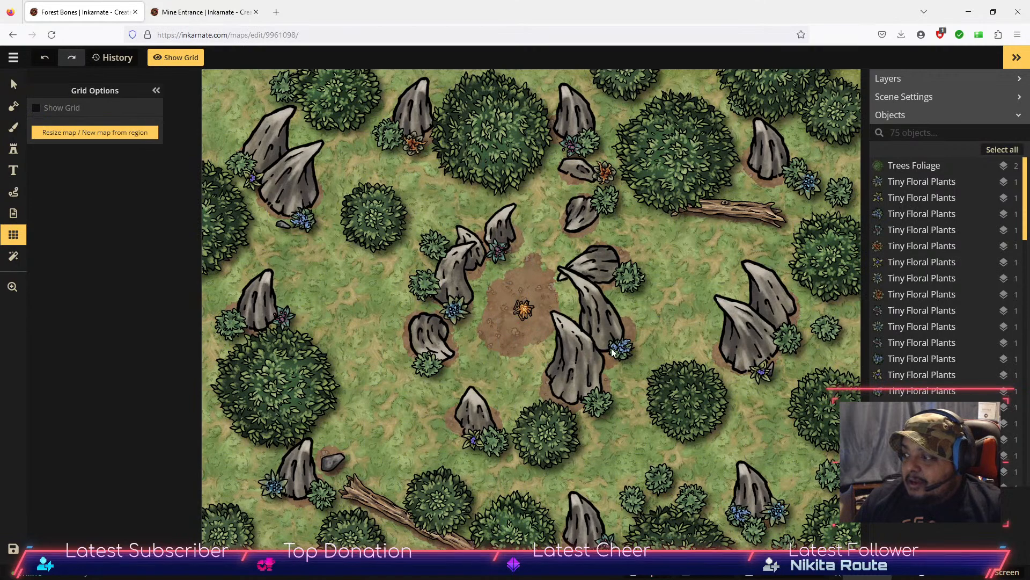
scroll(629, 350, down, 4)
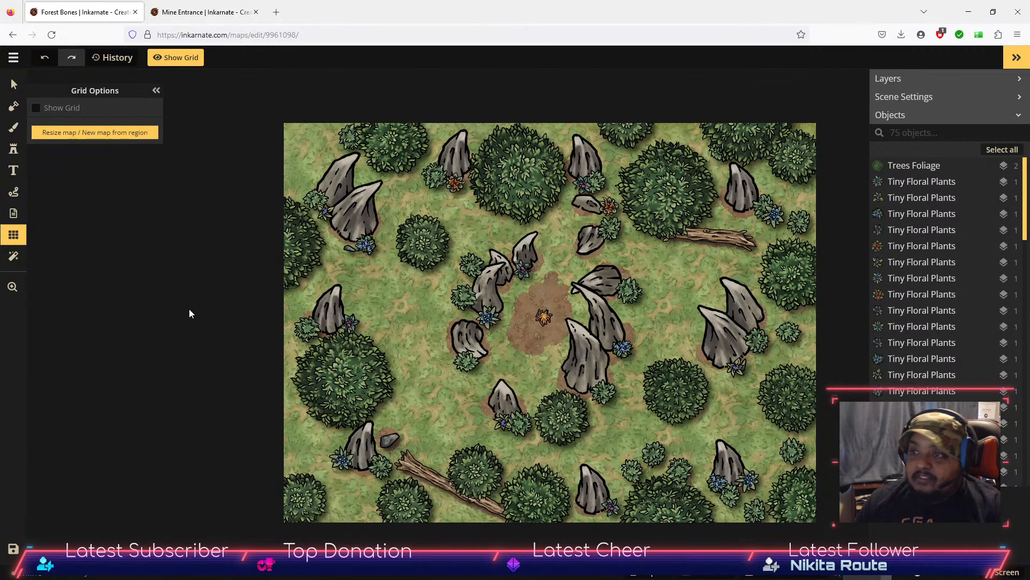
Step: Switch back to the Mine Entrance map, search the stamp catalog for "well" and expand the Wells variants
click(218, 23)
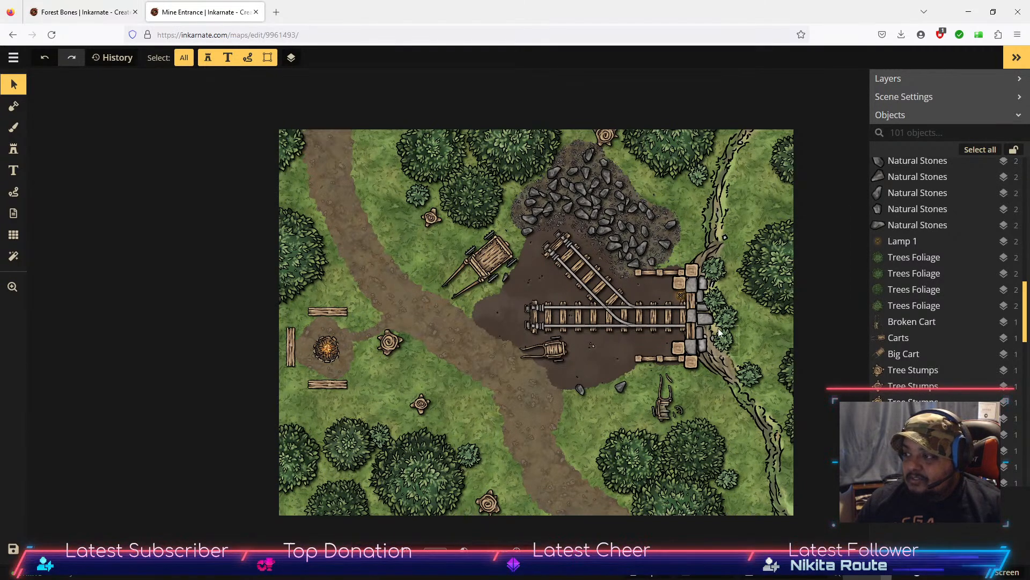
click(16, 151)
key(c)
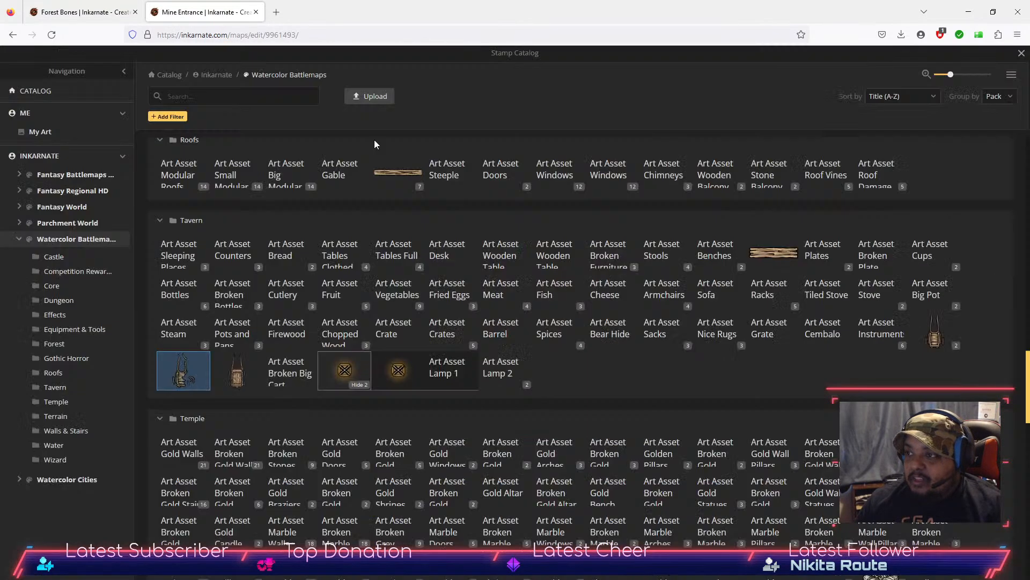
click(212, 98)
text(well)
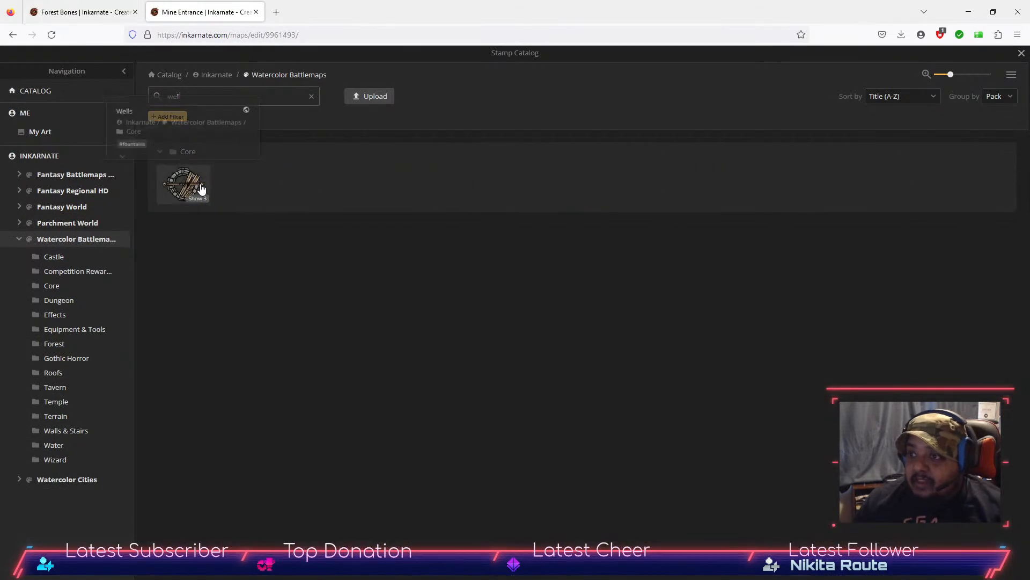
click(200, 198)
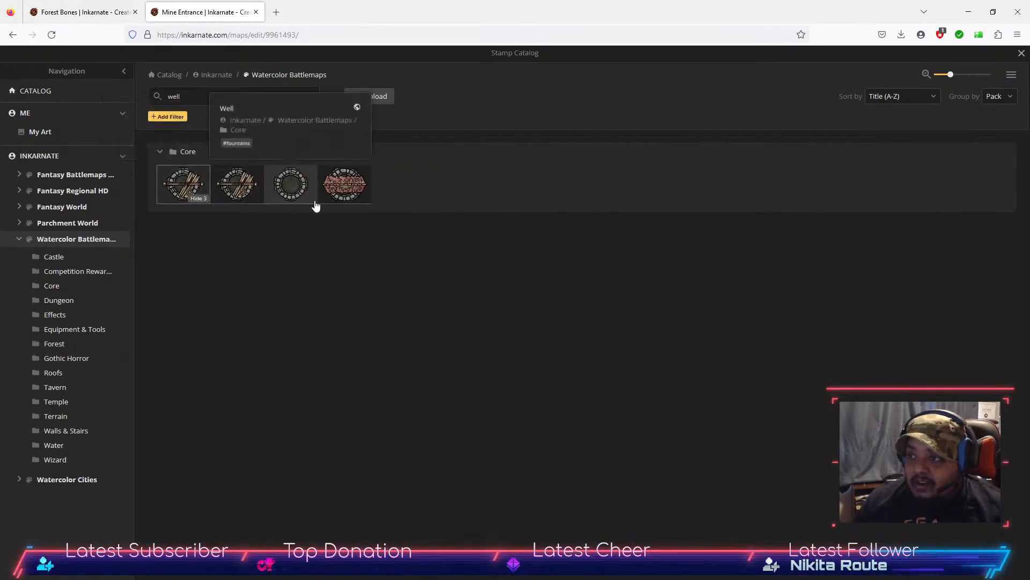
Step: Place the red-roofed Wells stamp southeast of the campfire, beside the tree stump, and save the map
click(344, 188)
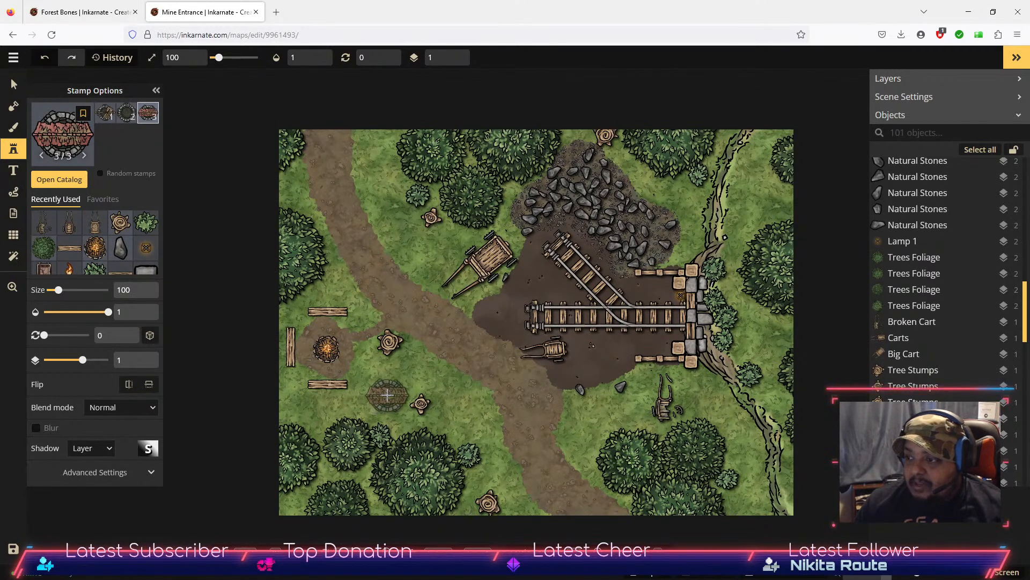
click(387, 394)
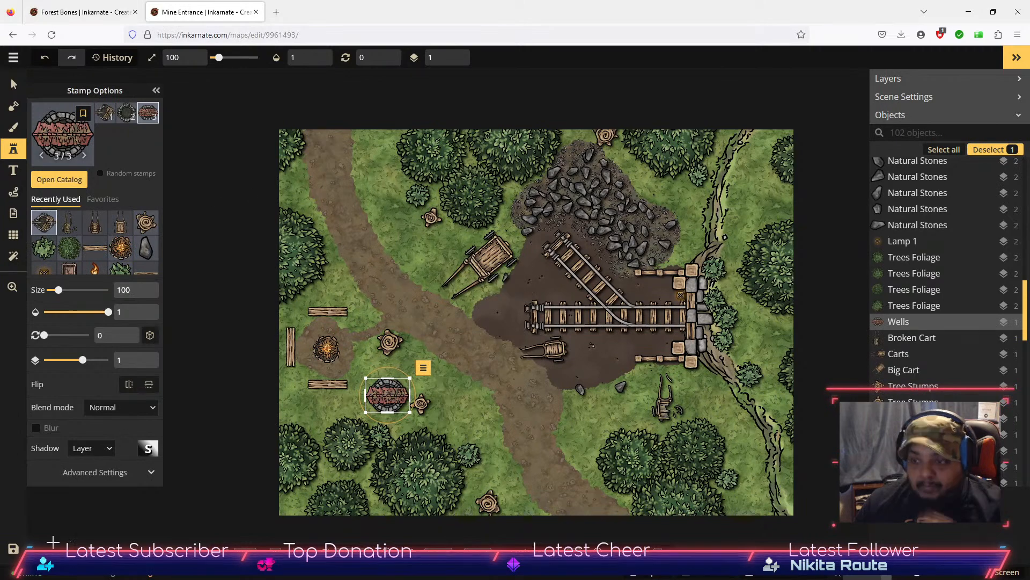
click(13, 551)
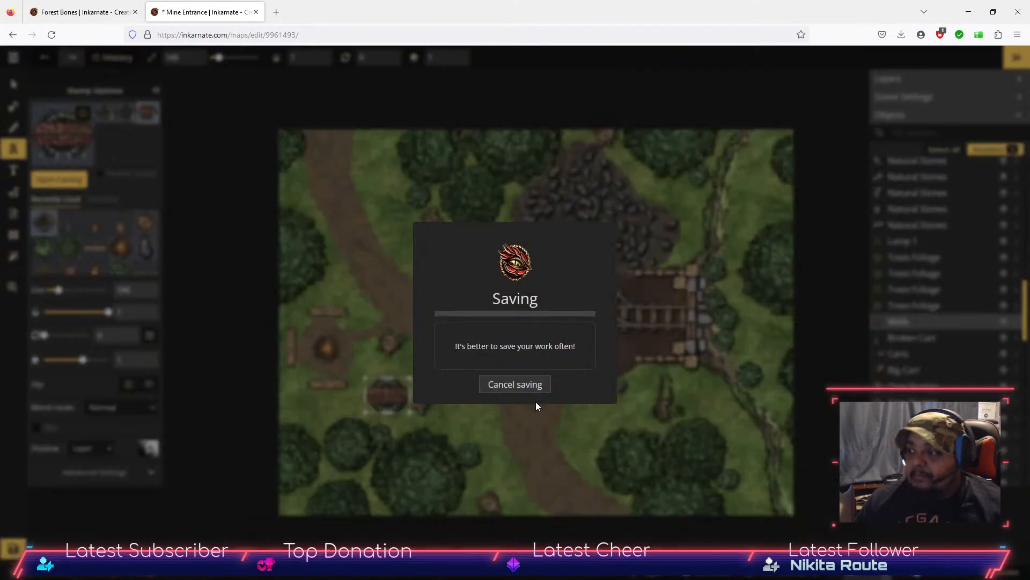